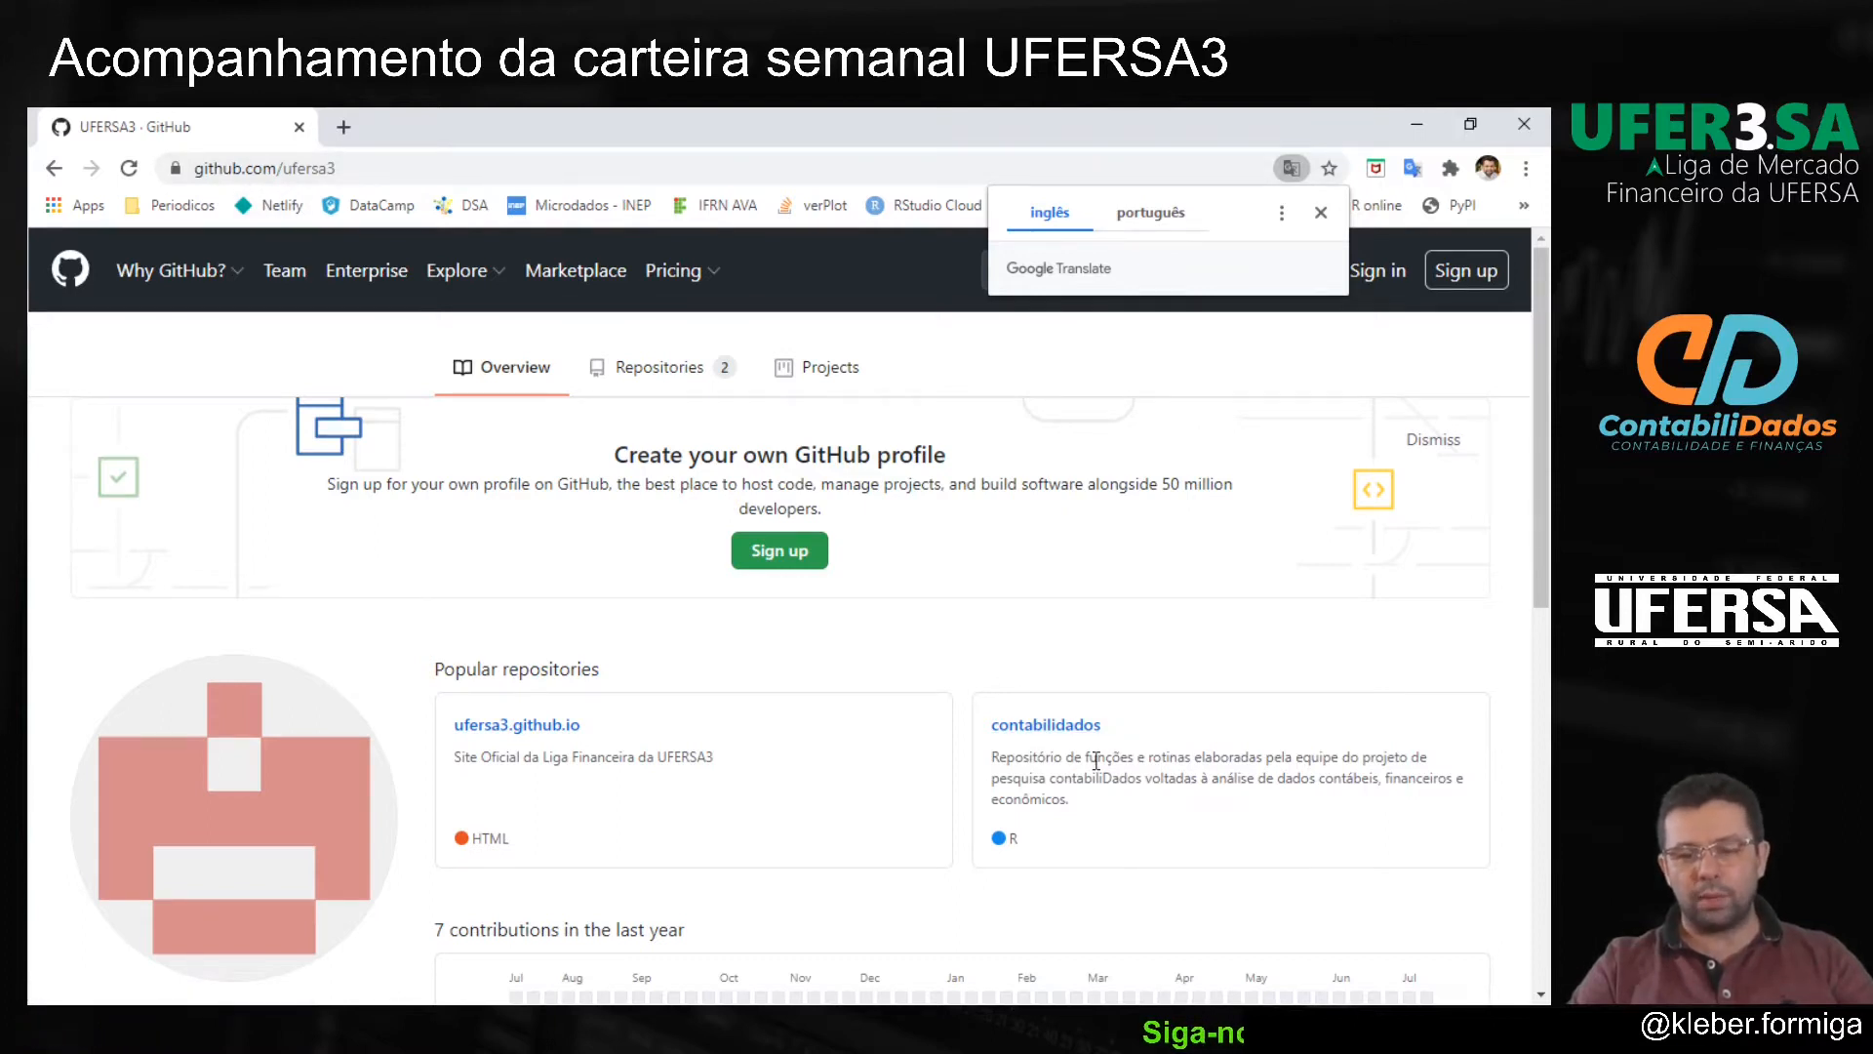
Step: Open the contabilidados repository, look through its sheets and R folders, and return to the repository root
left_click(1052, 727)
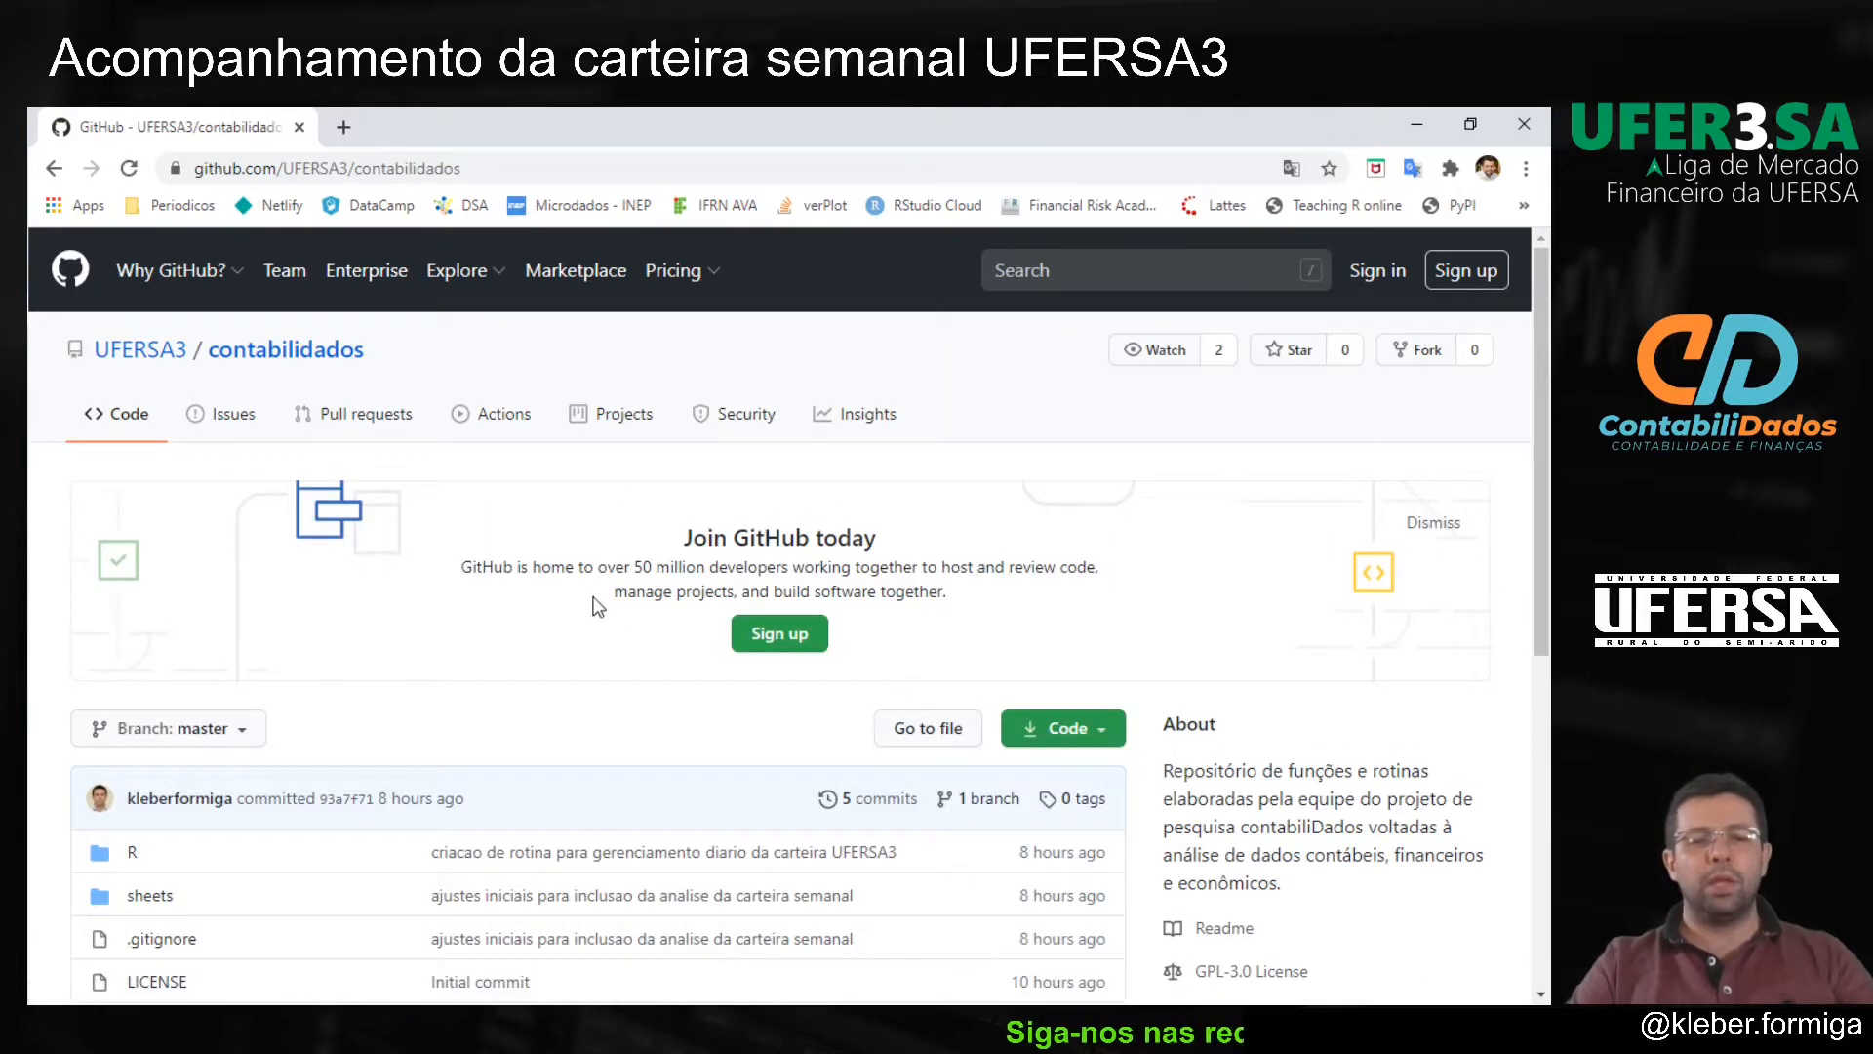
scroll(364, 607, "down", 2)
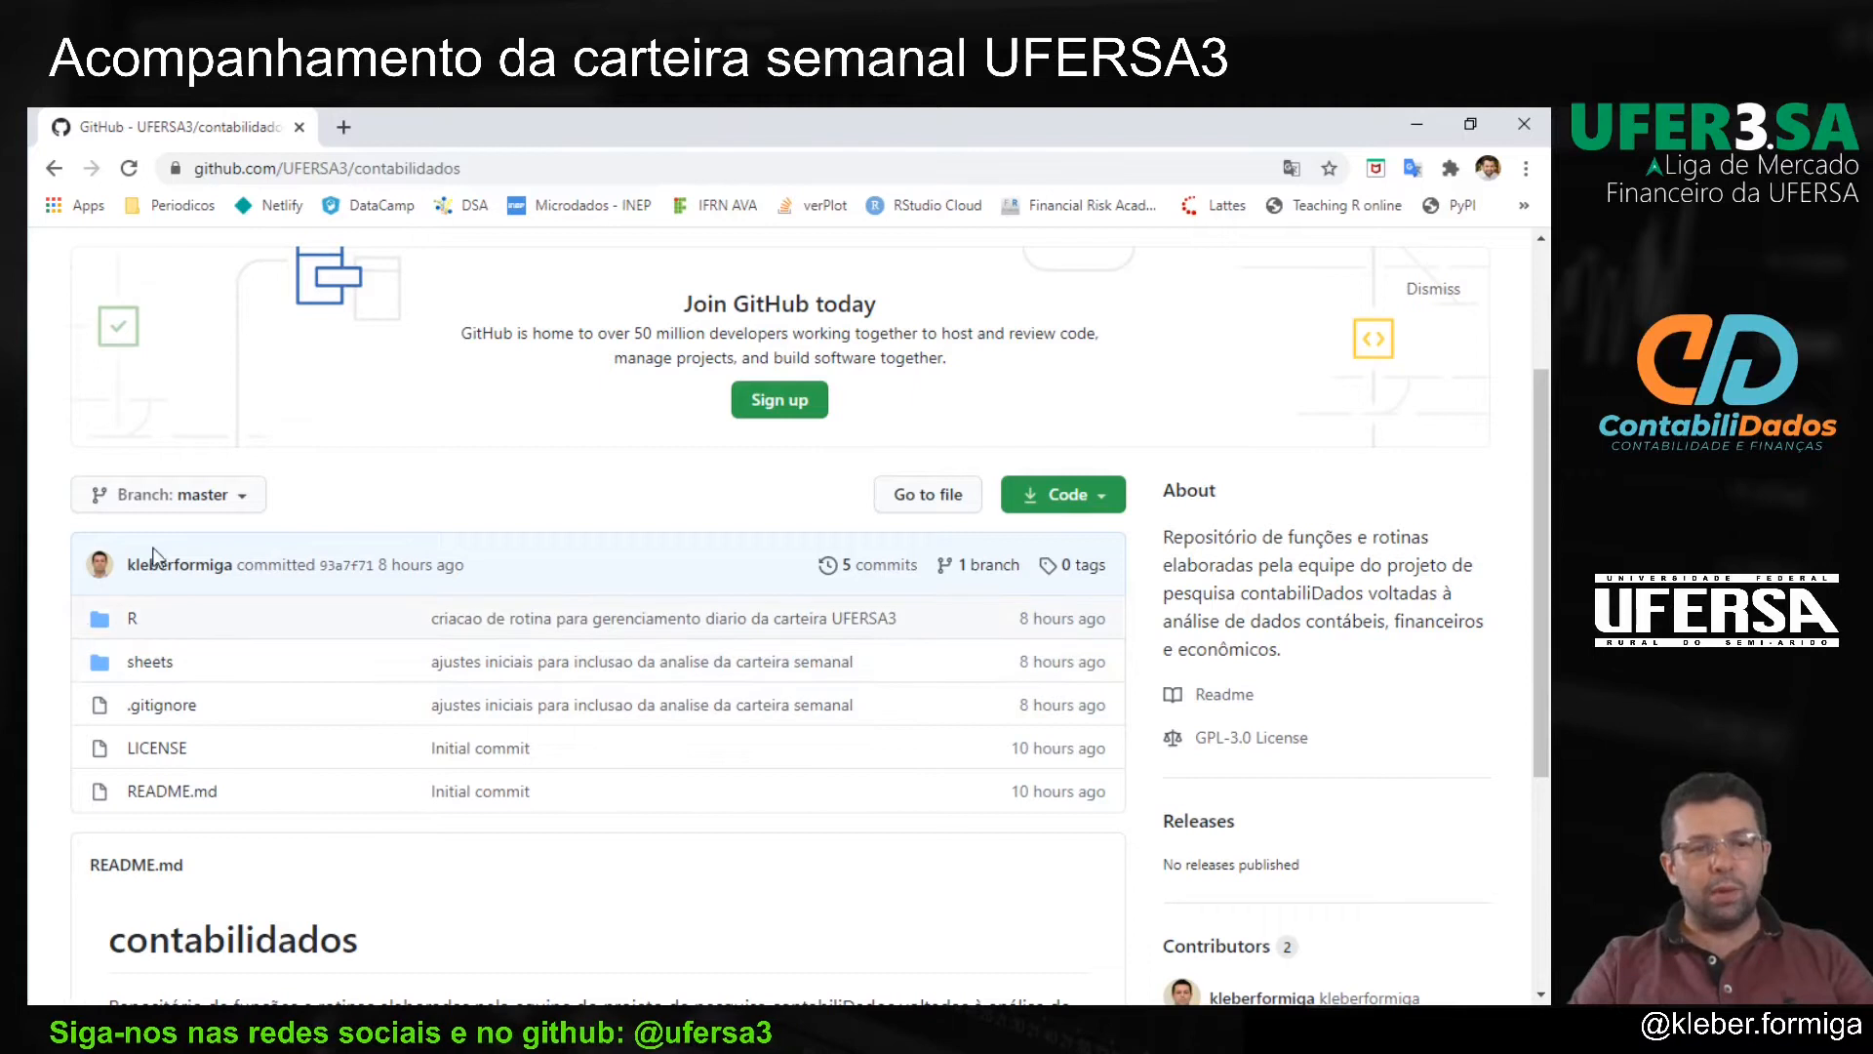
left_click(148, 665)
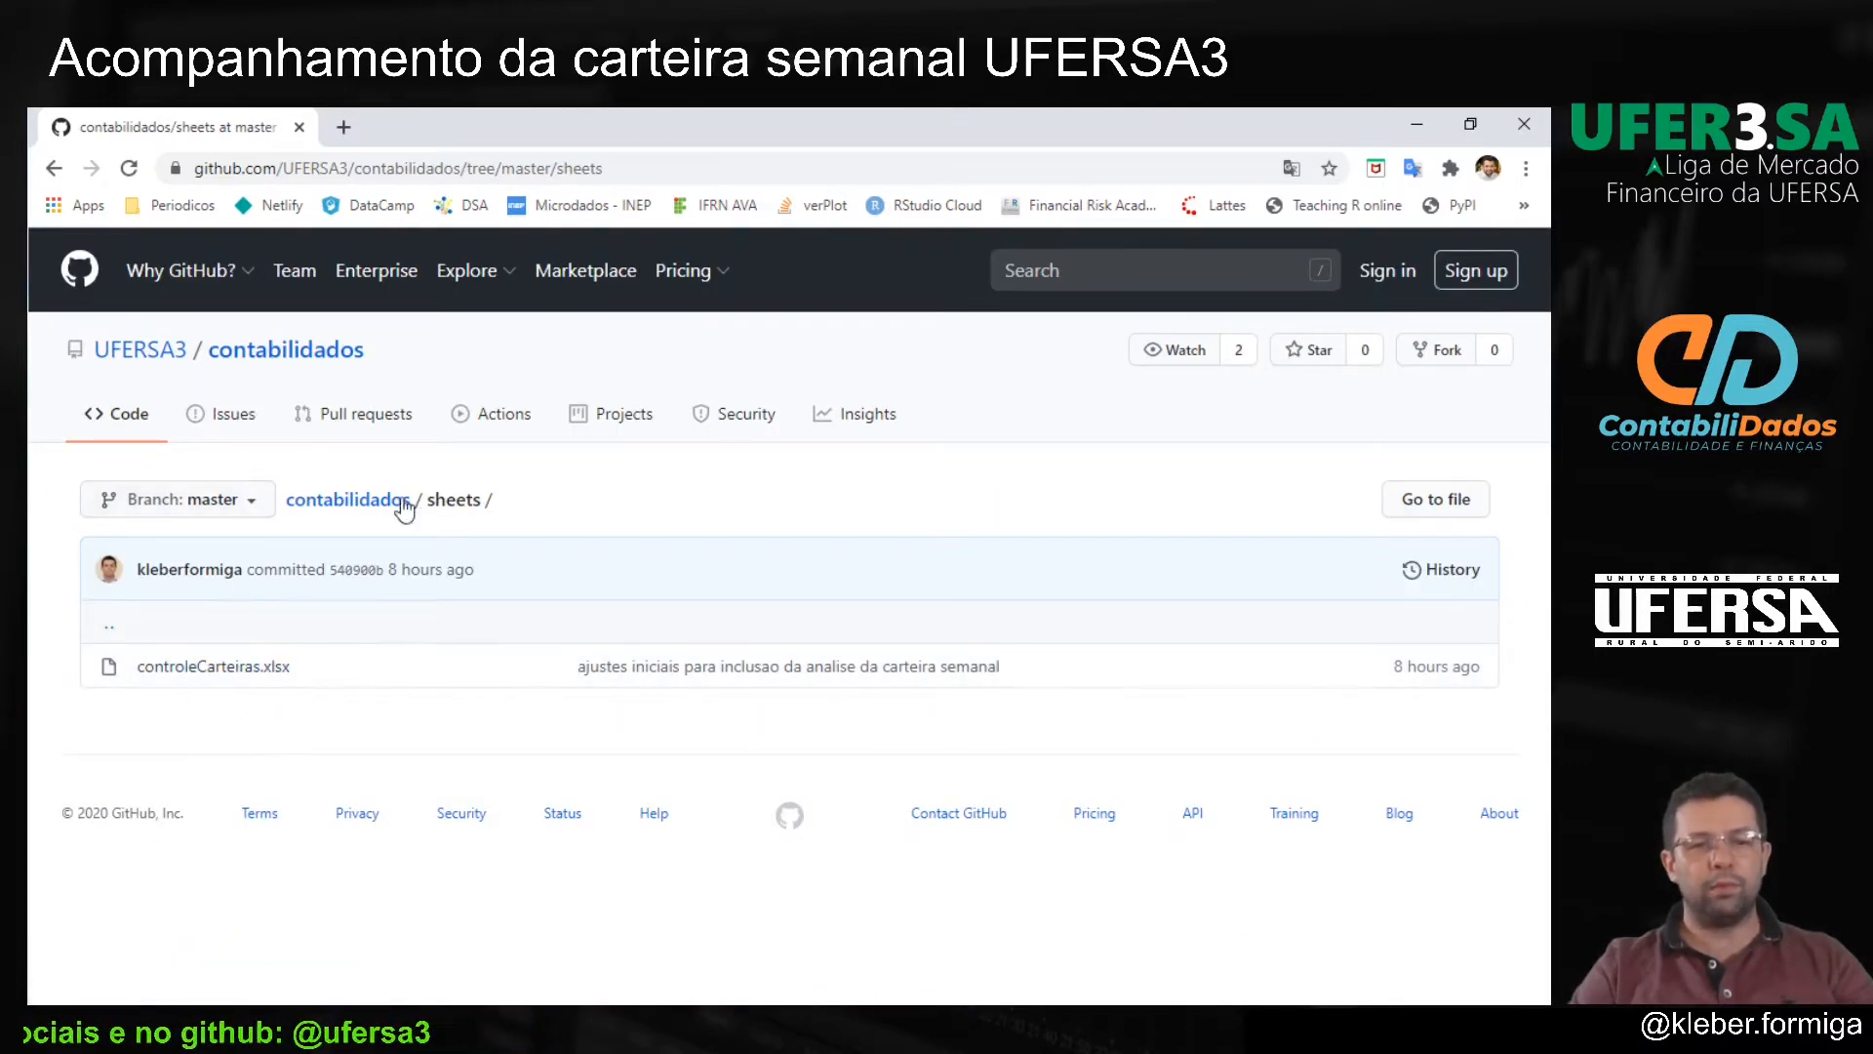
left_click(372, 506)
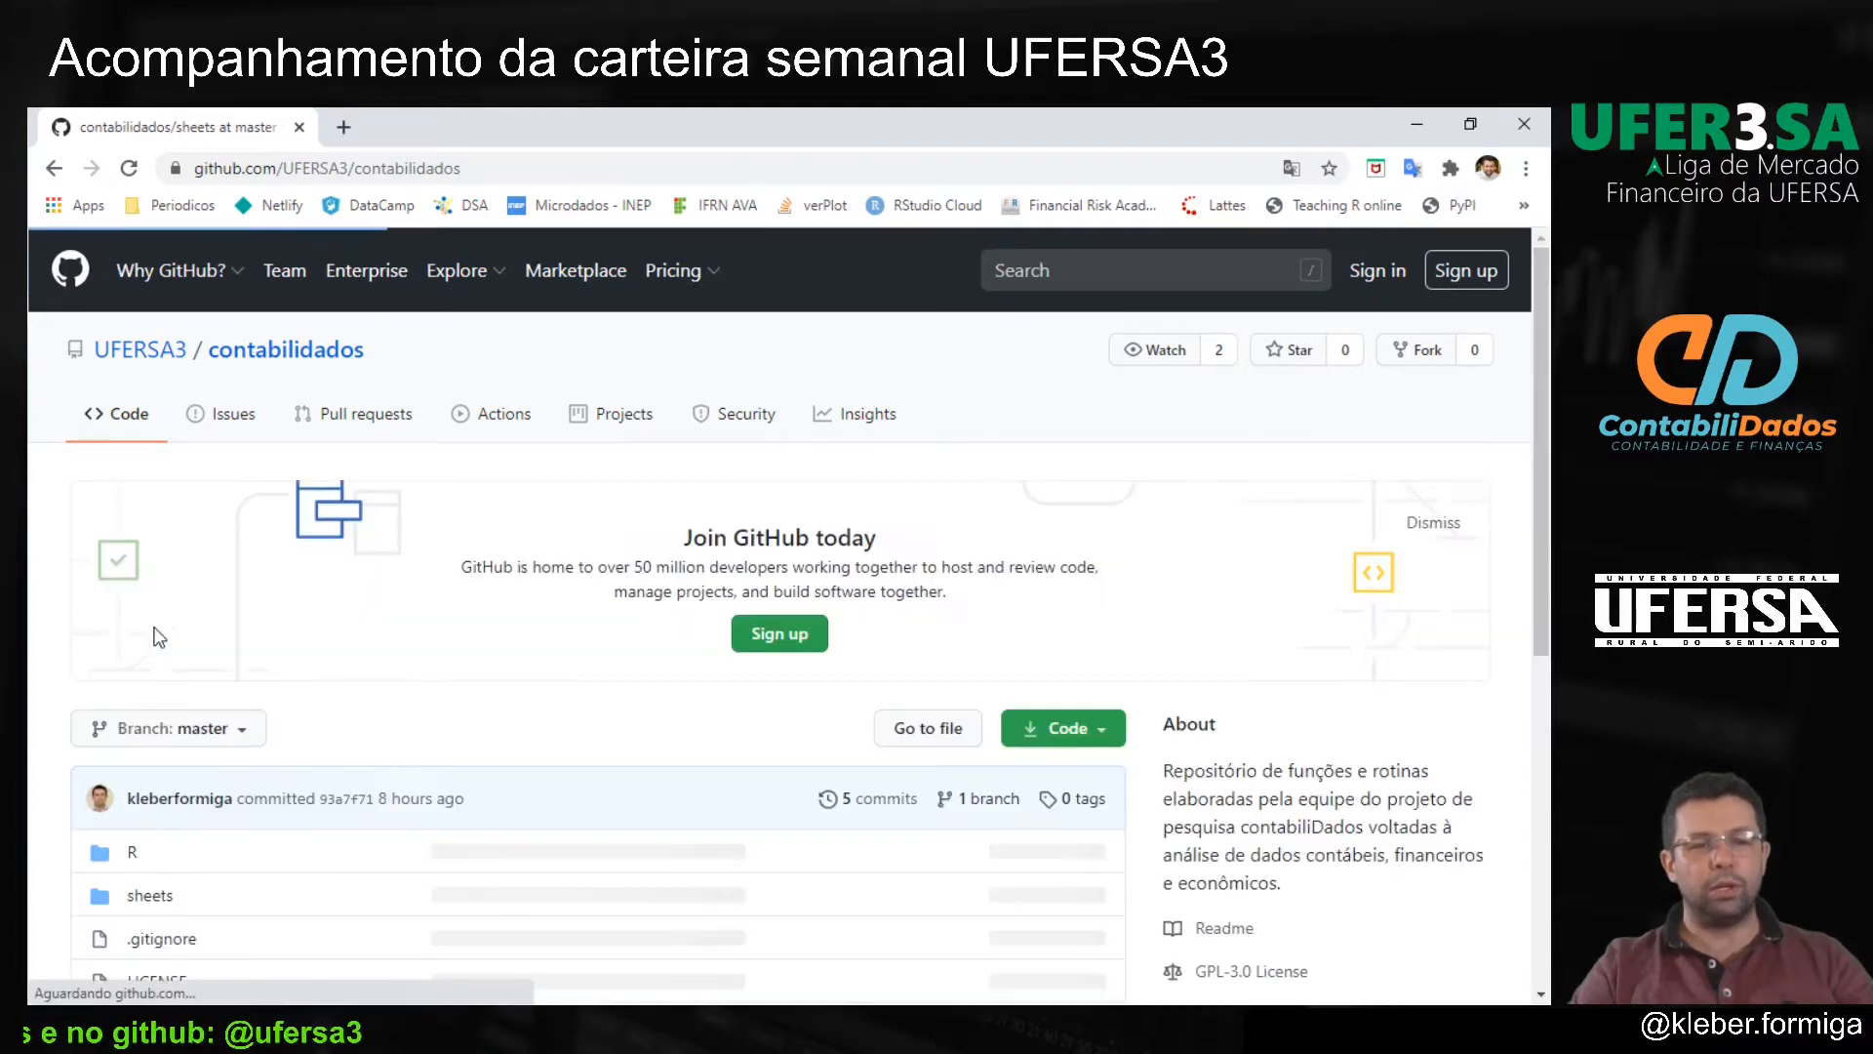
left_click(134, 853)
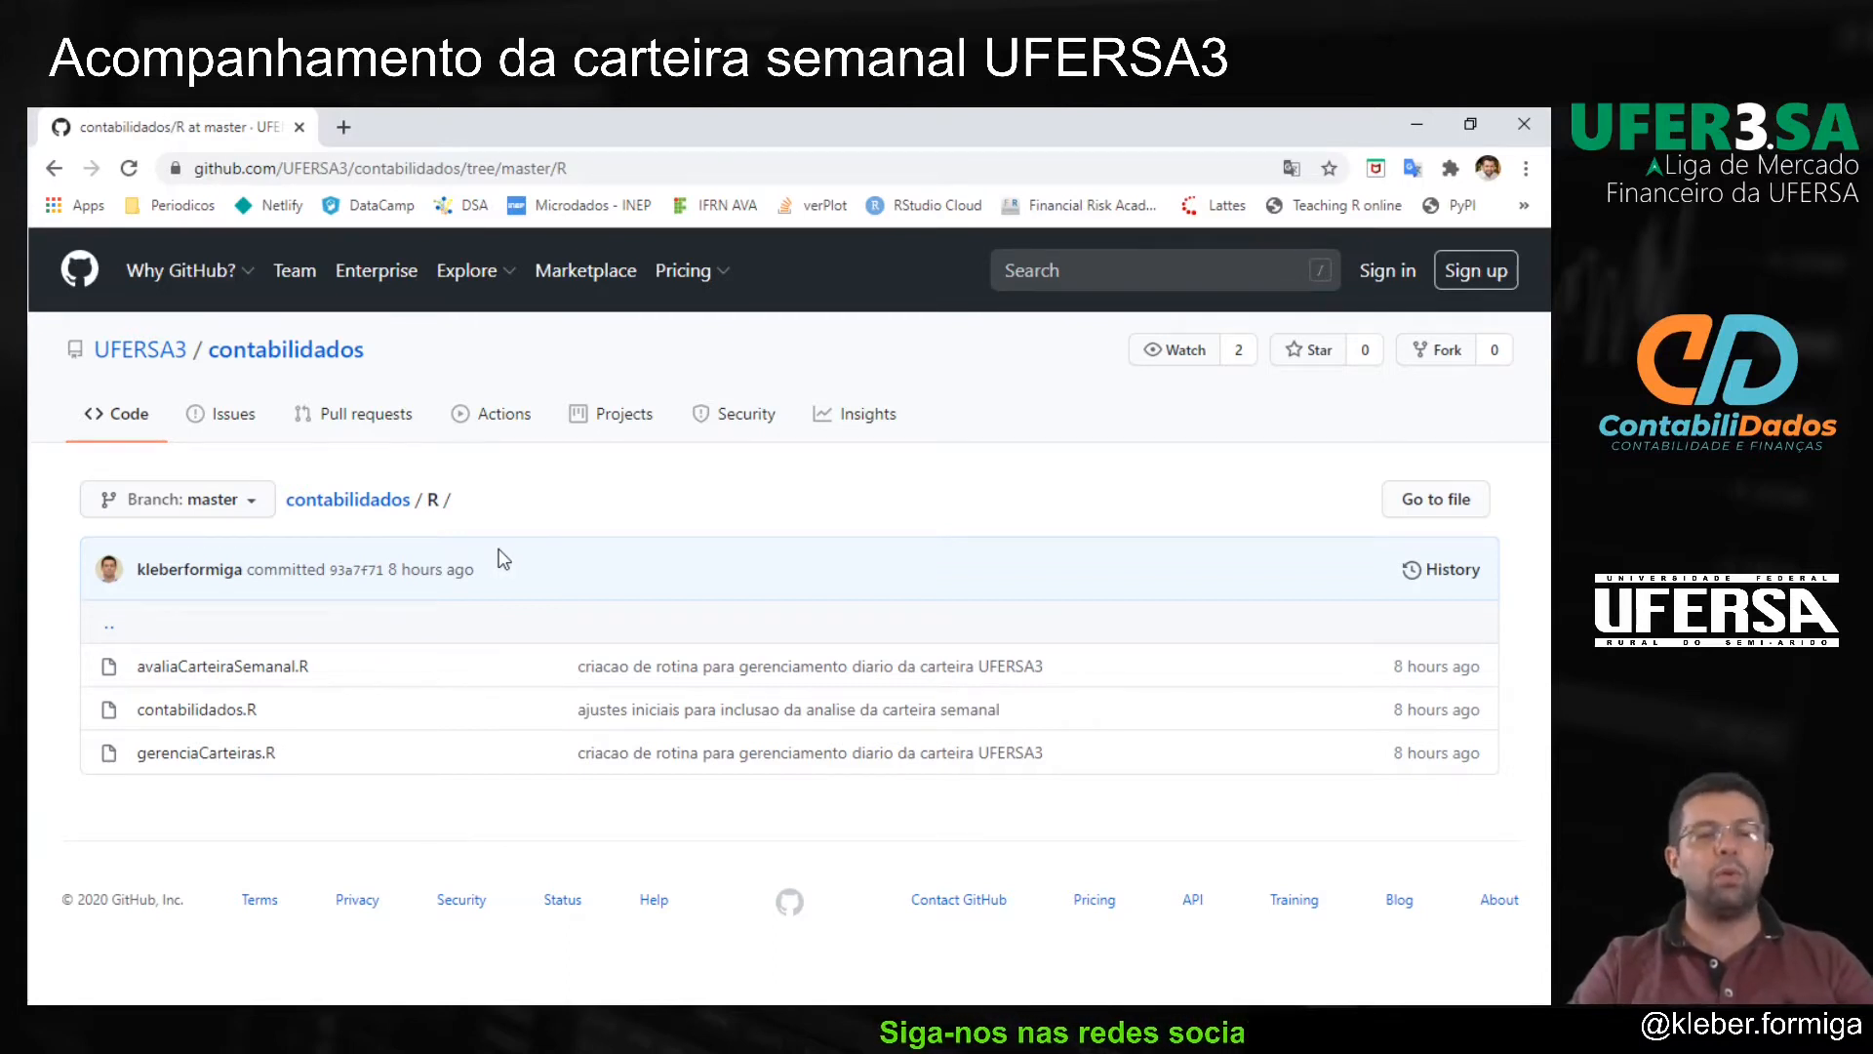
left_click(341, 503)
scroll(353, 649, "down", 3)
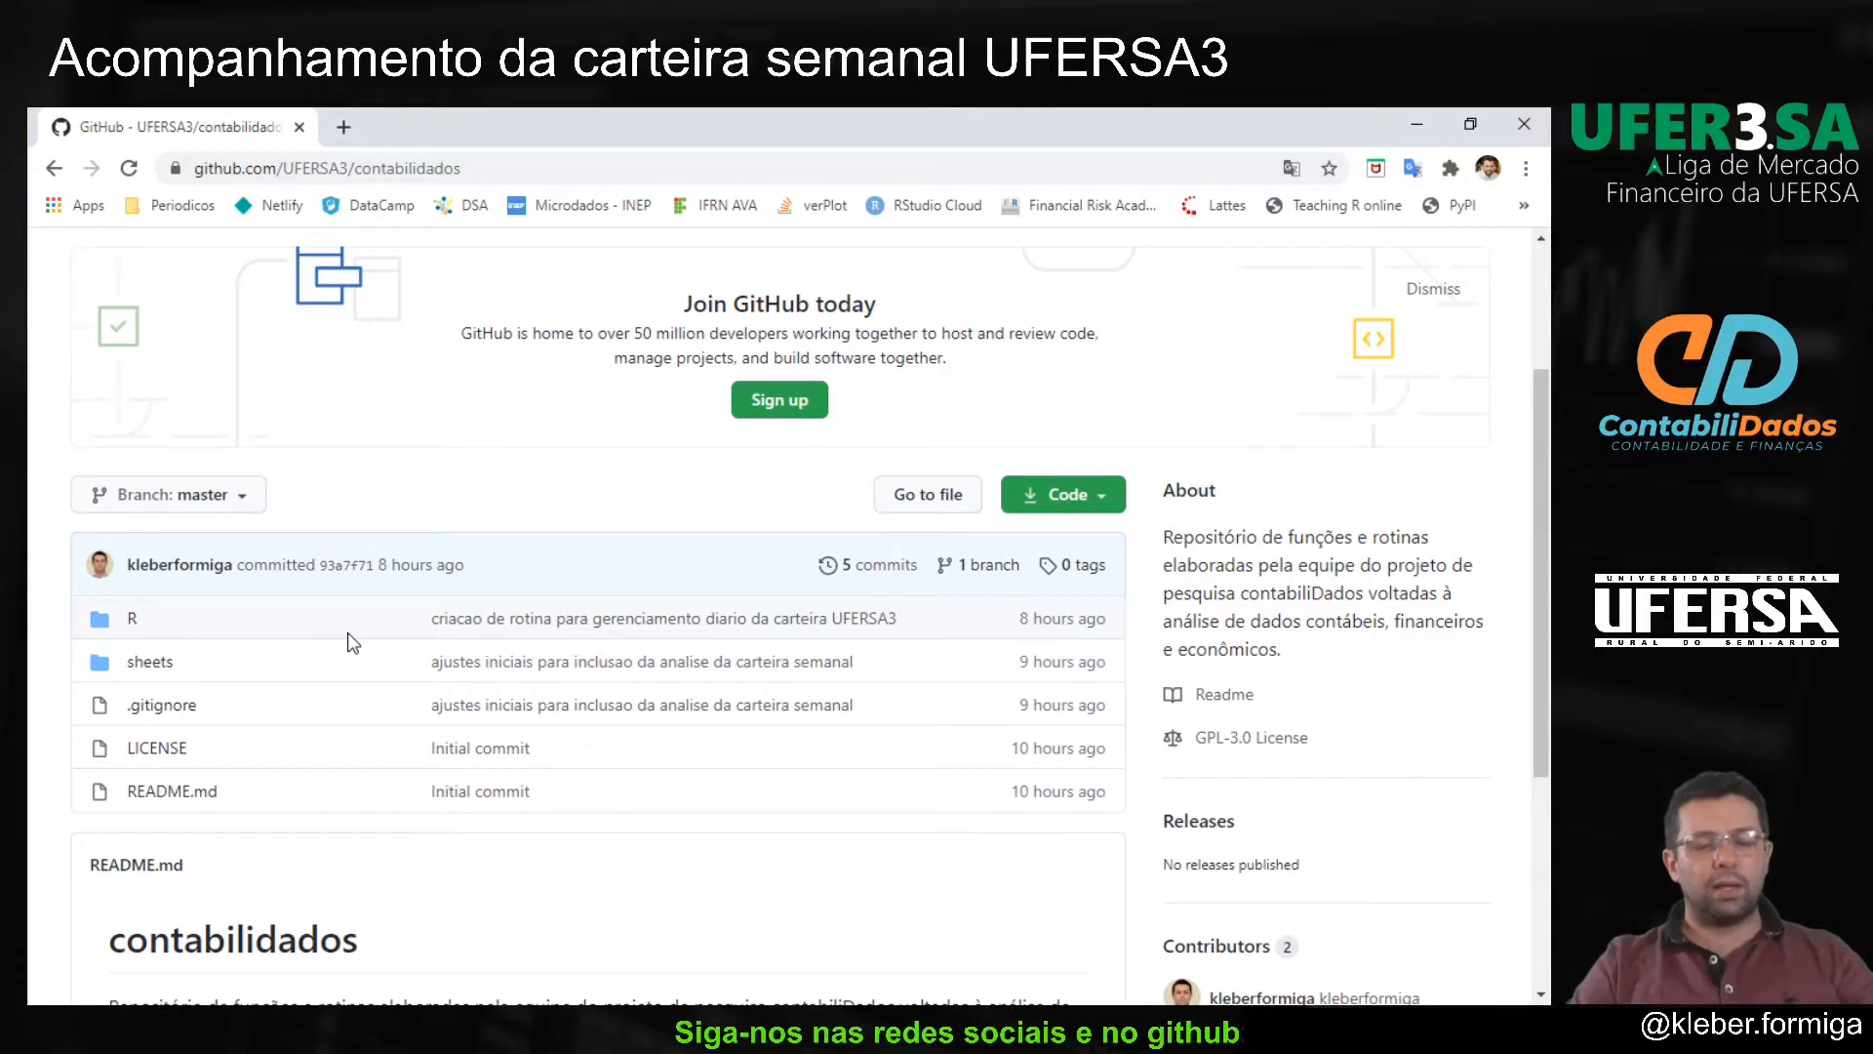
Step: In a new File Explorer window, create a folder named pastaControleCarteira inside Dropbox's ufersa folder
key("super+e")
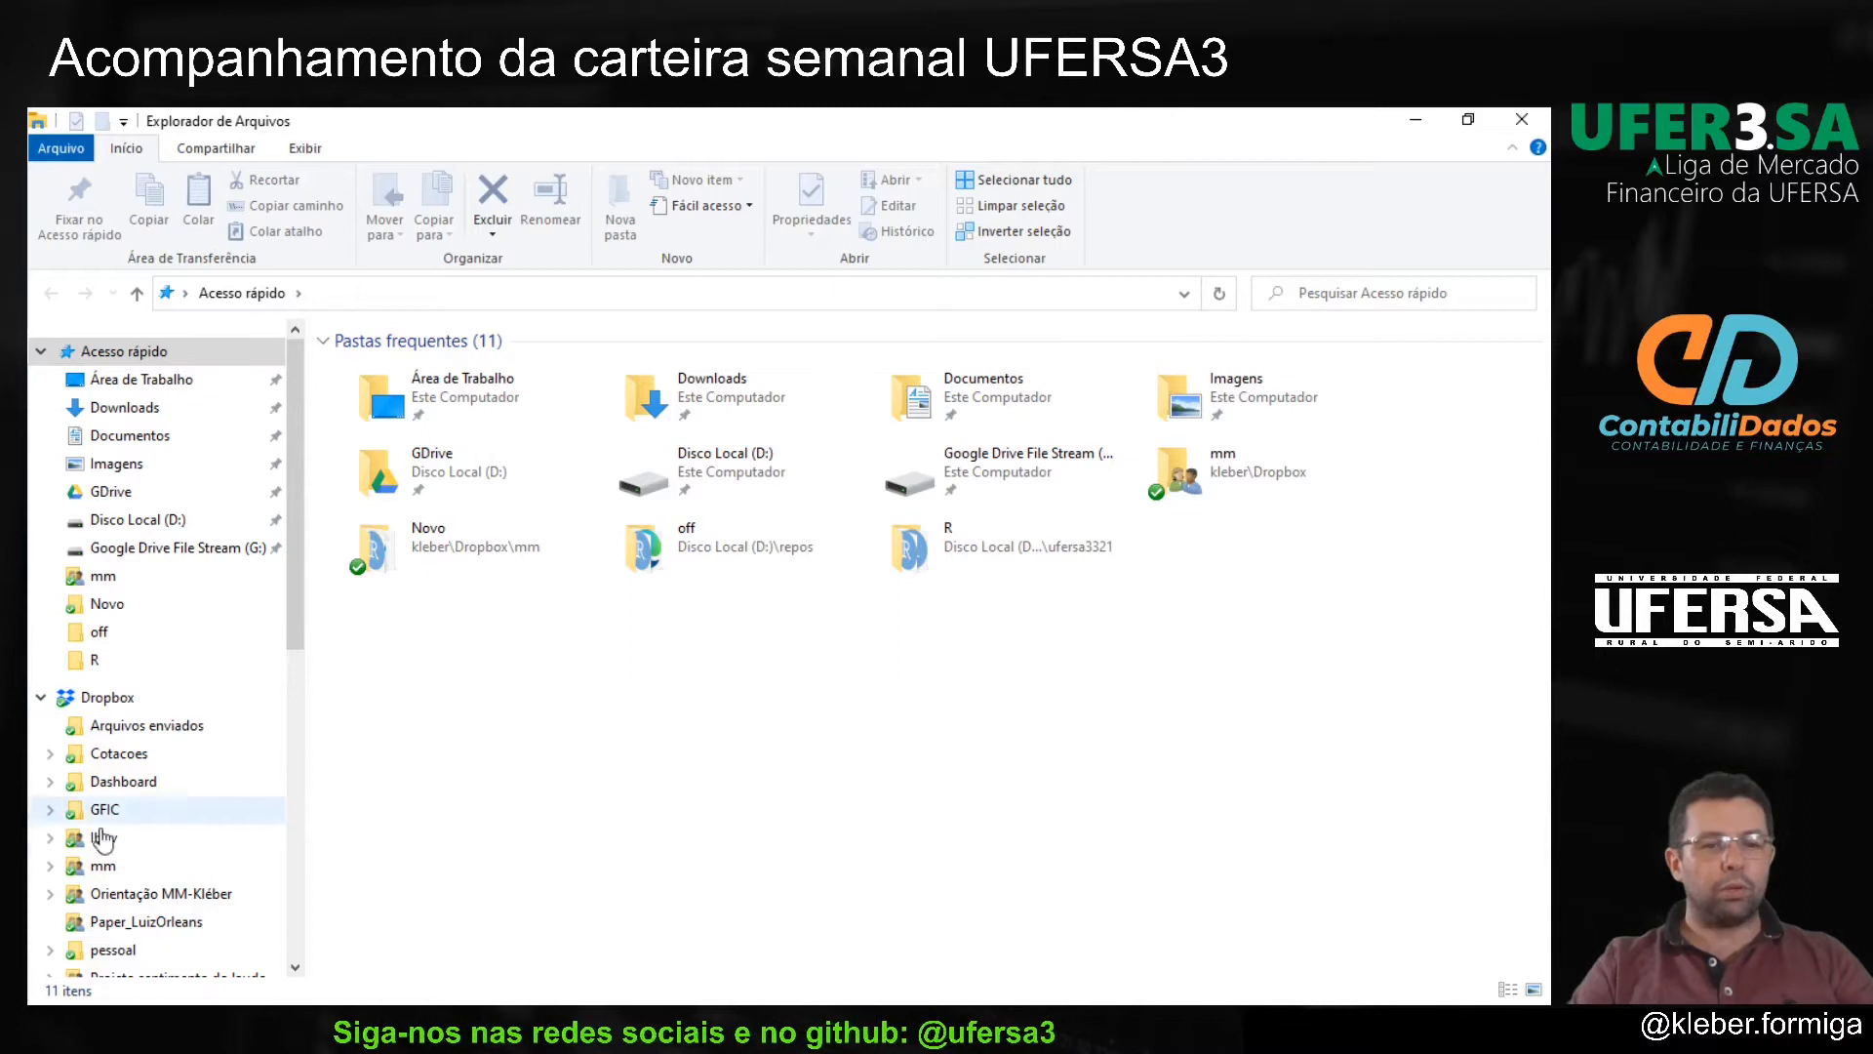
scroll(98, 868, "down", 1)
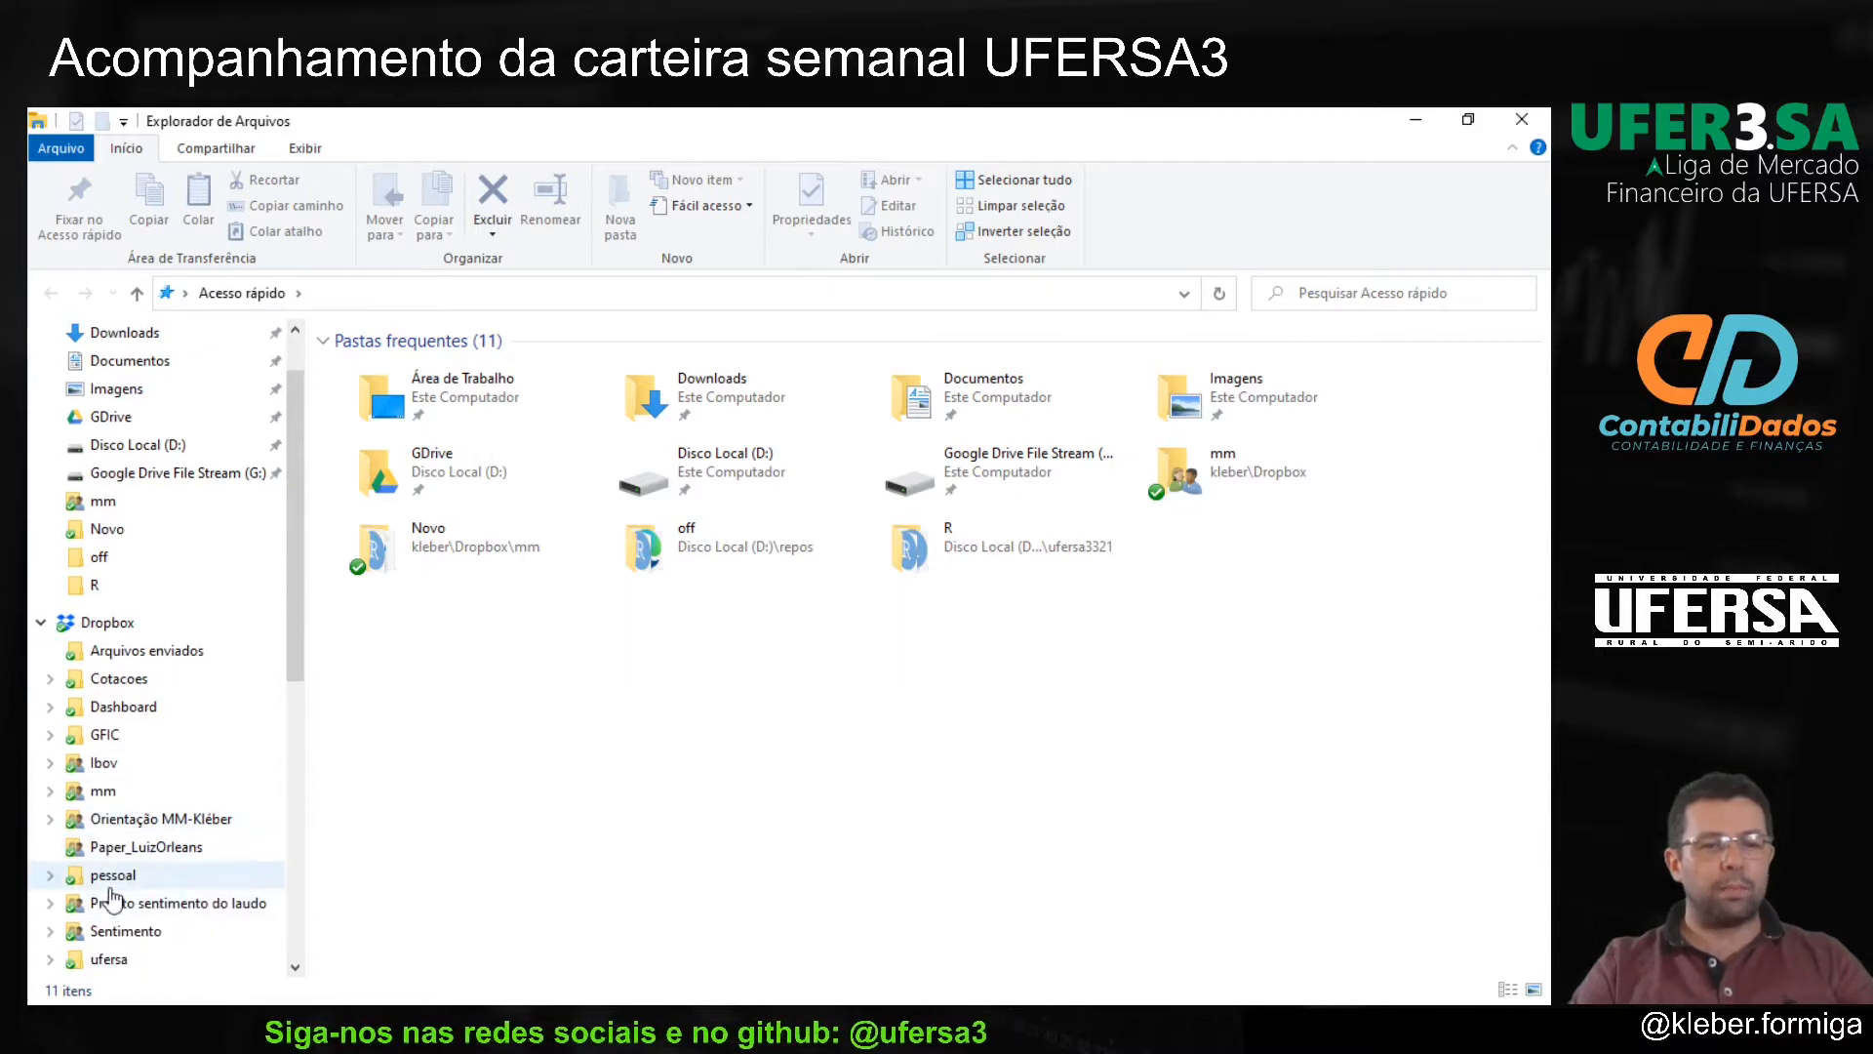
left_click(108, 959)
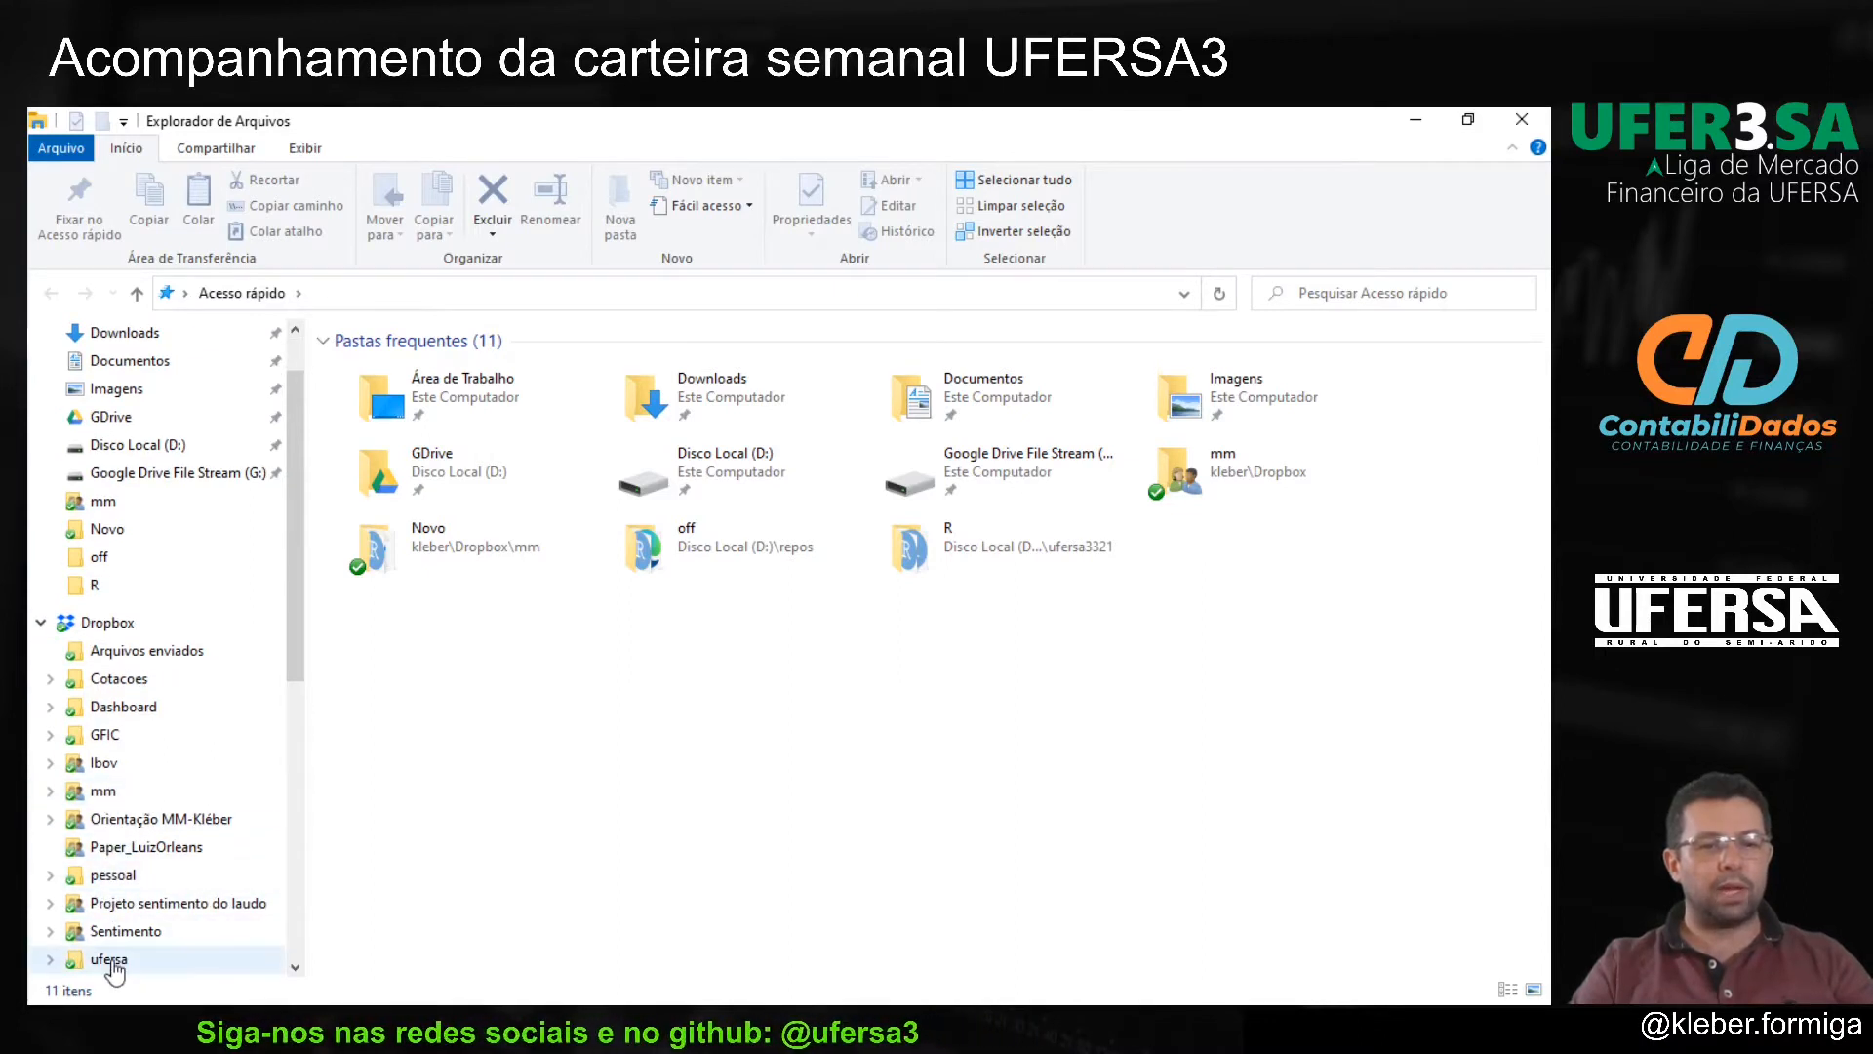
left_click(385, 395)
left_click(386, 455)
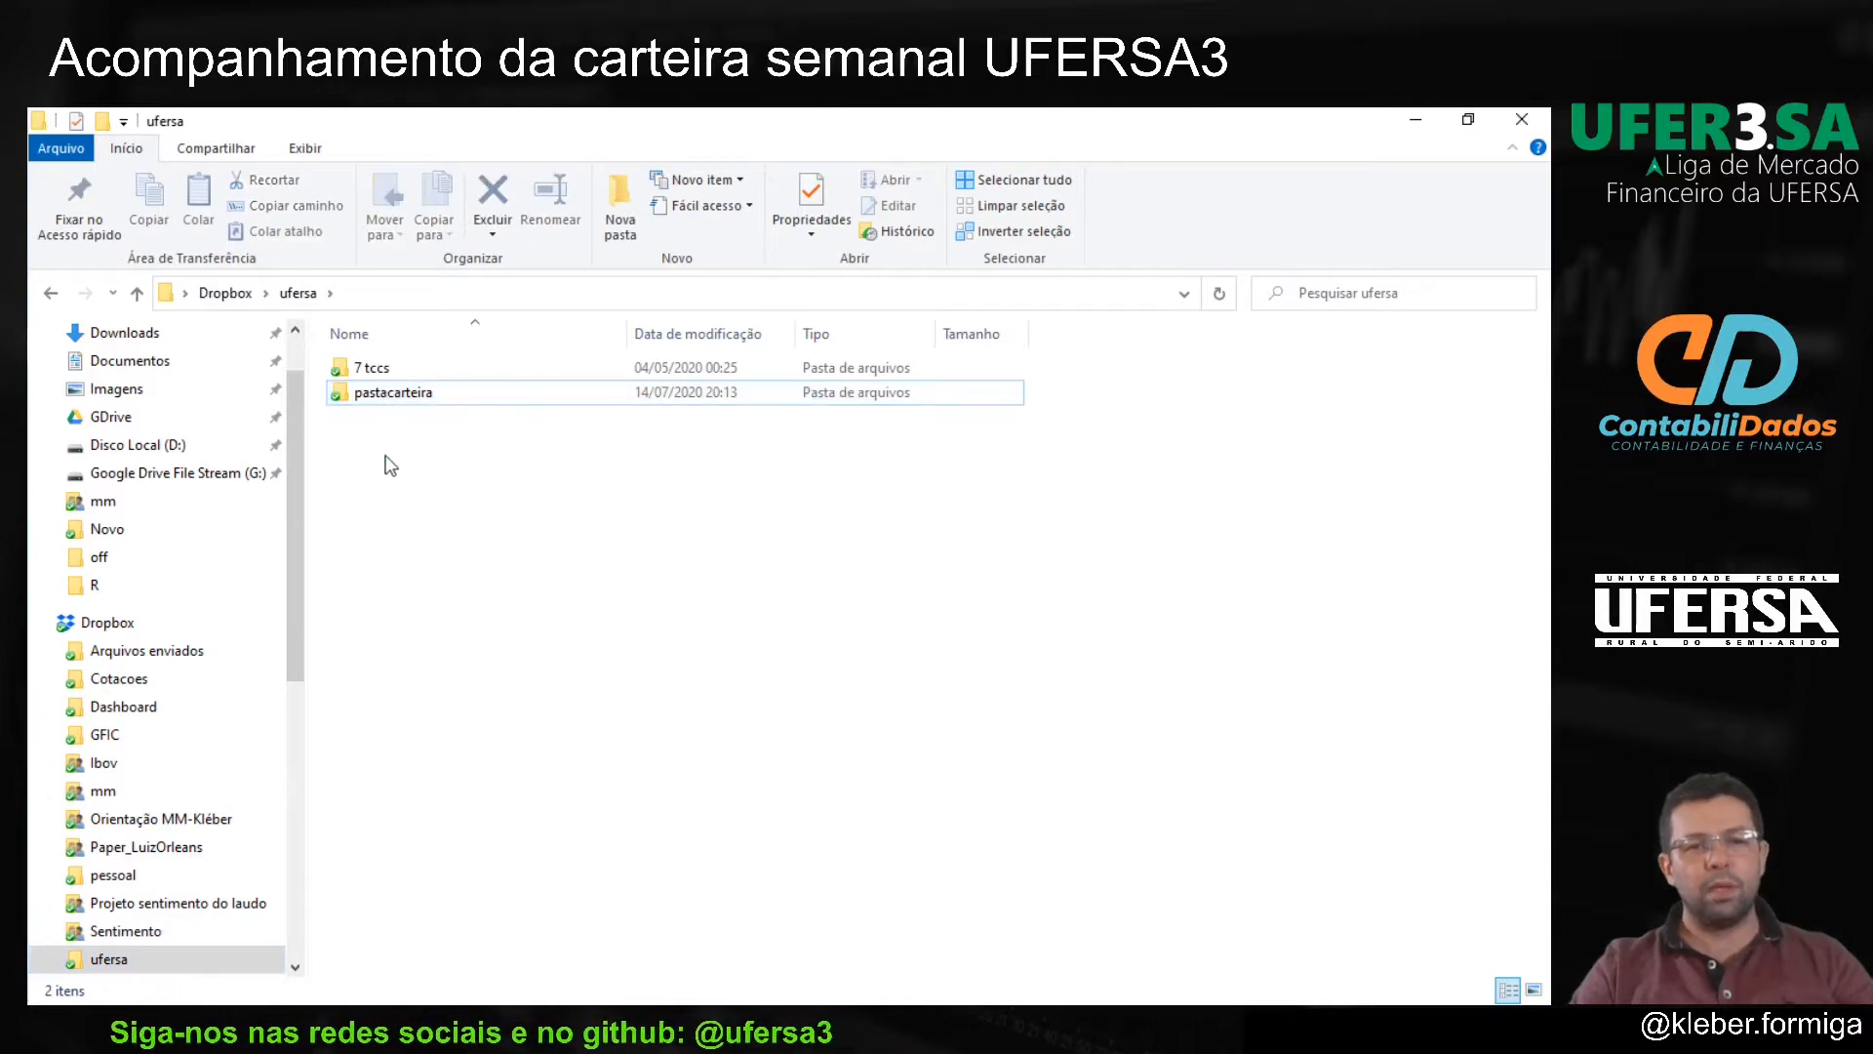
left_click(622, 206)
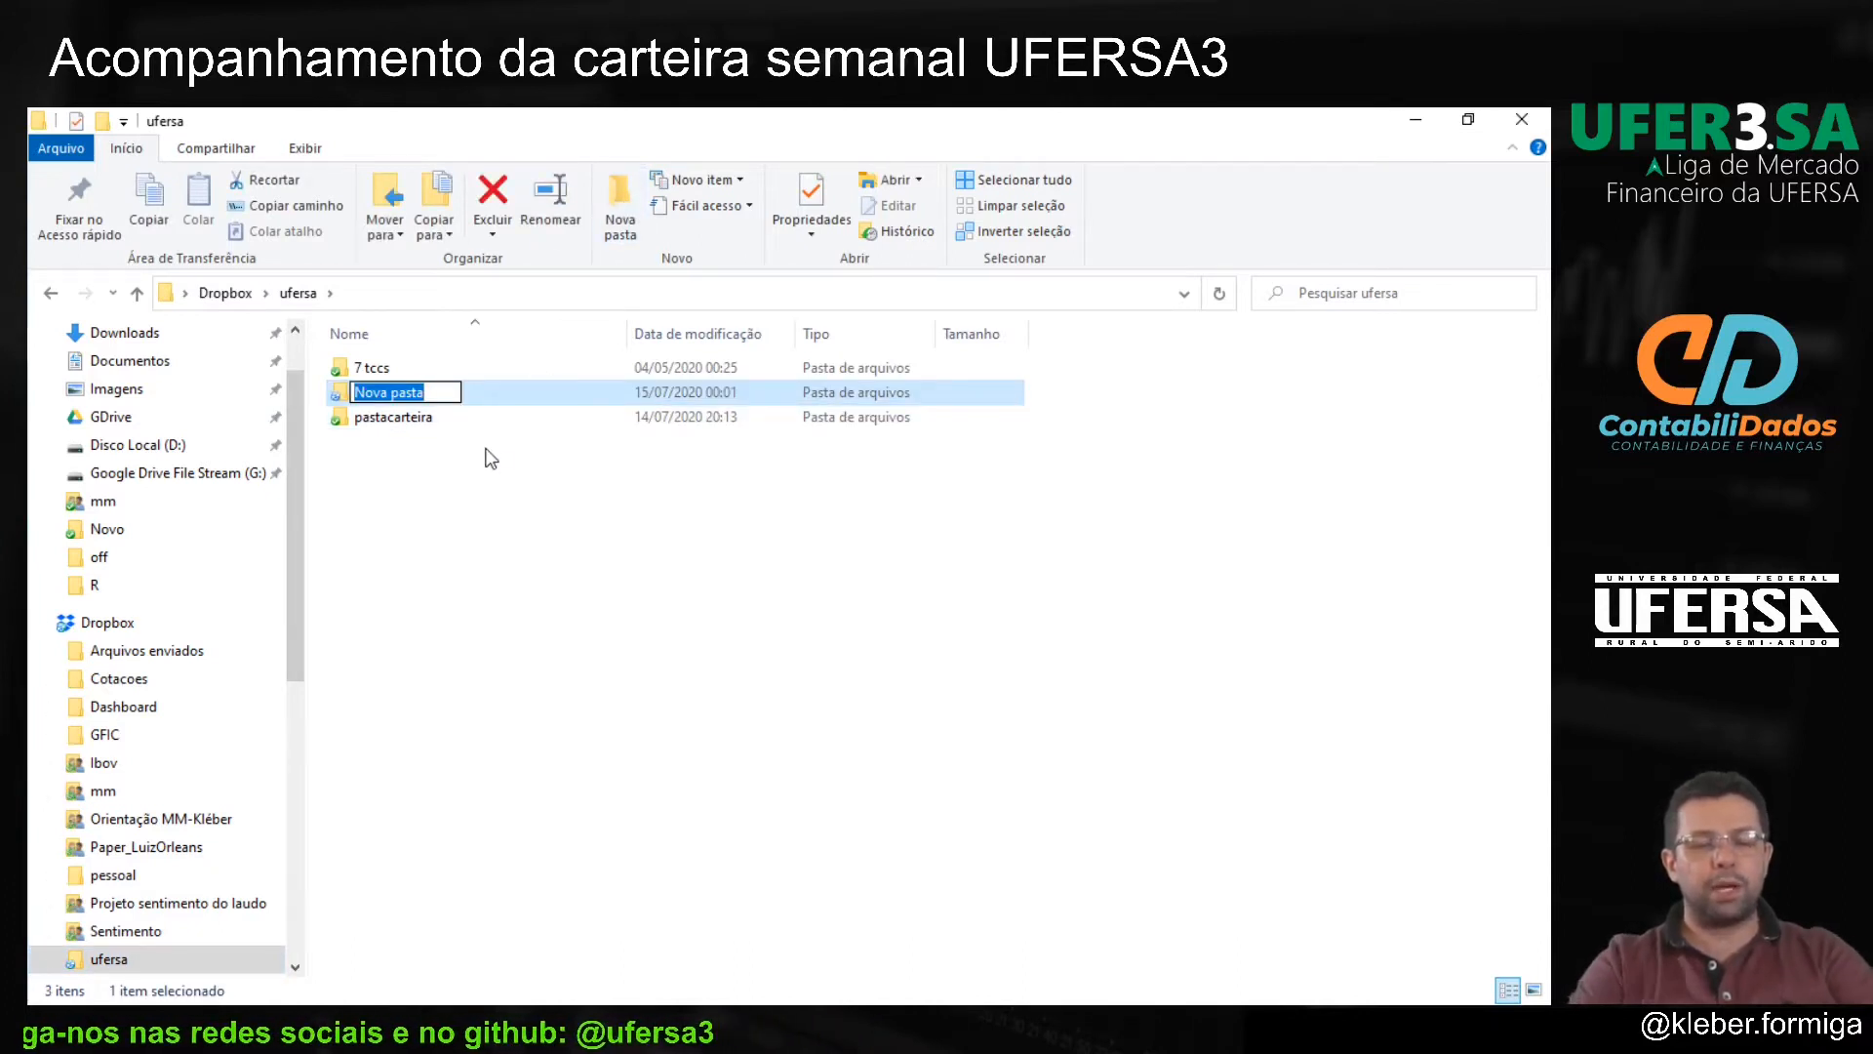
type("pasta")
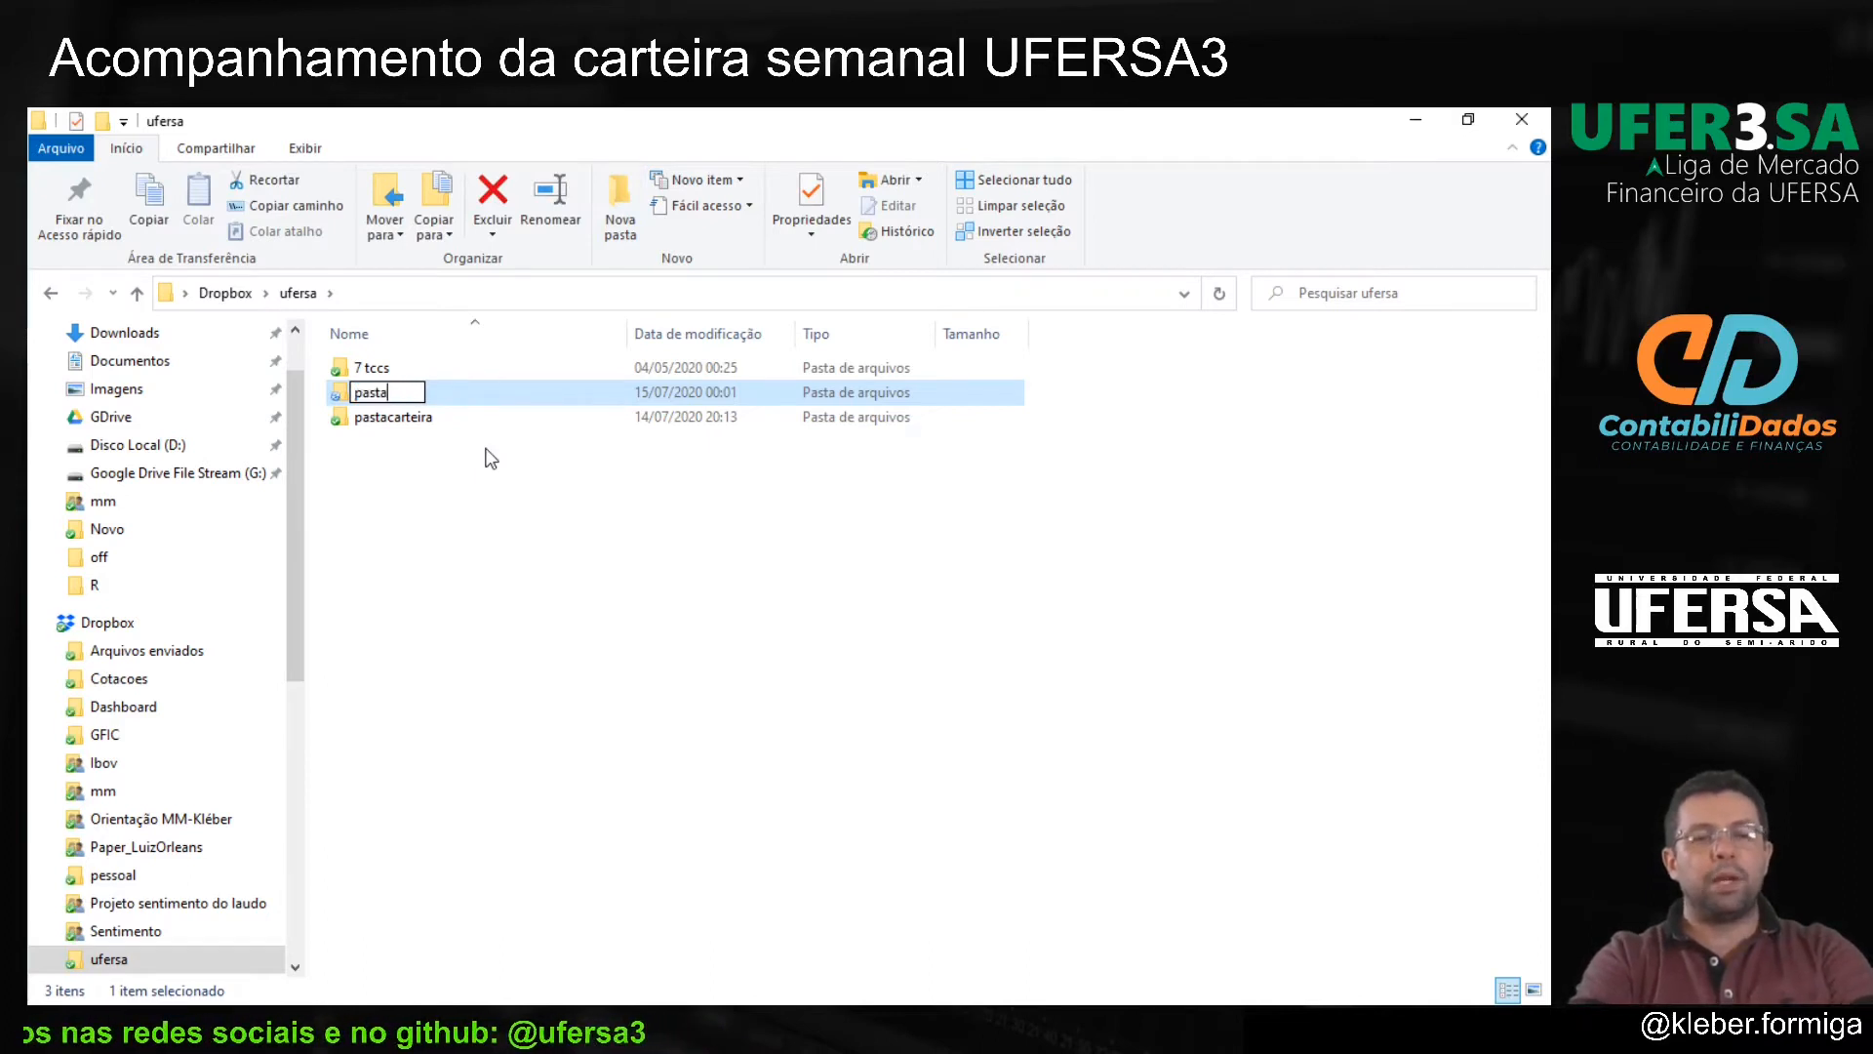
type("Con")
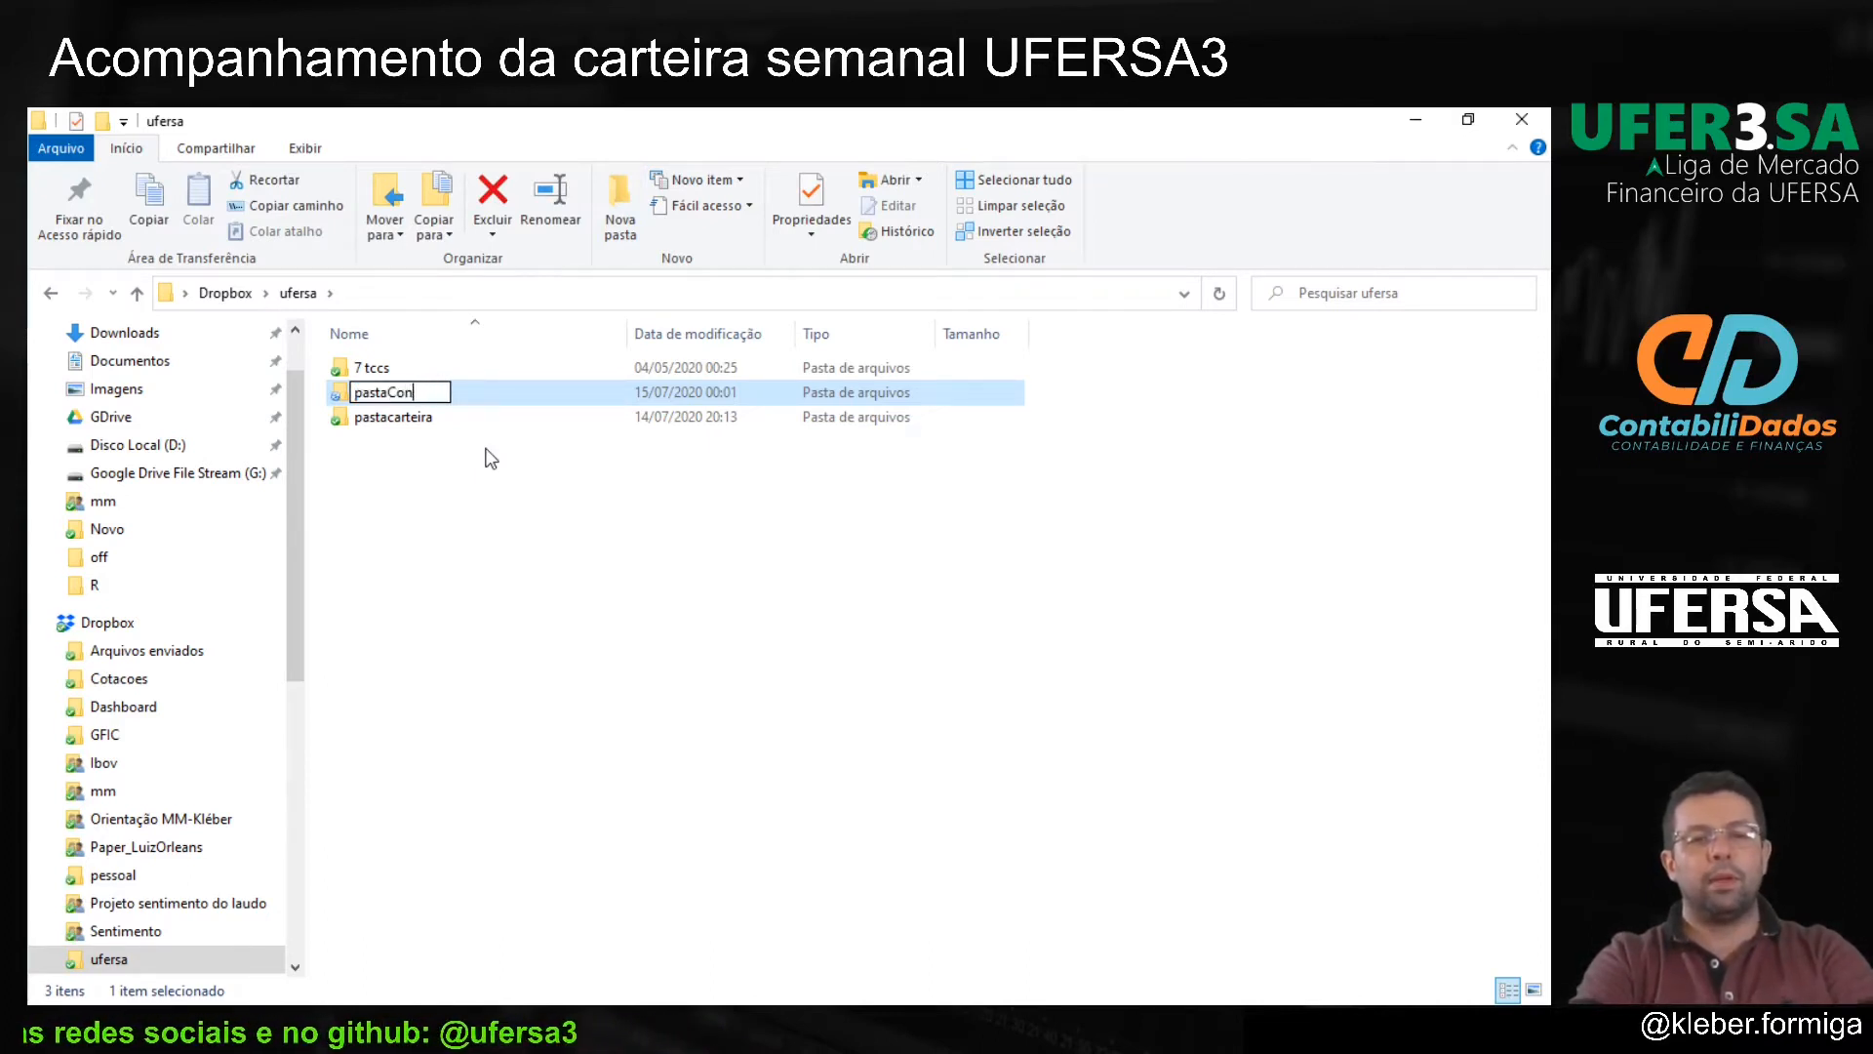
type("troleCarteira")
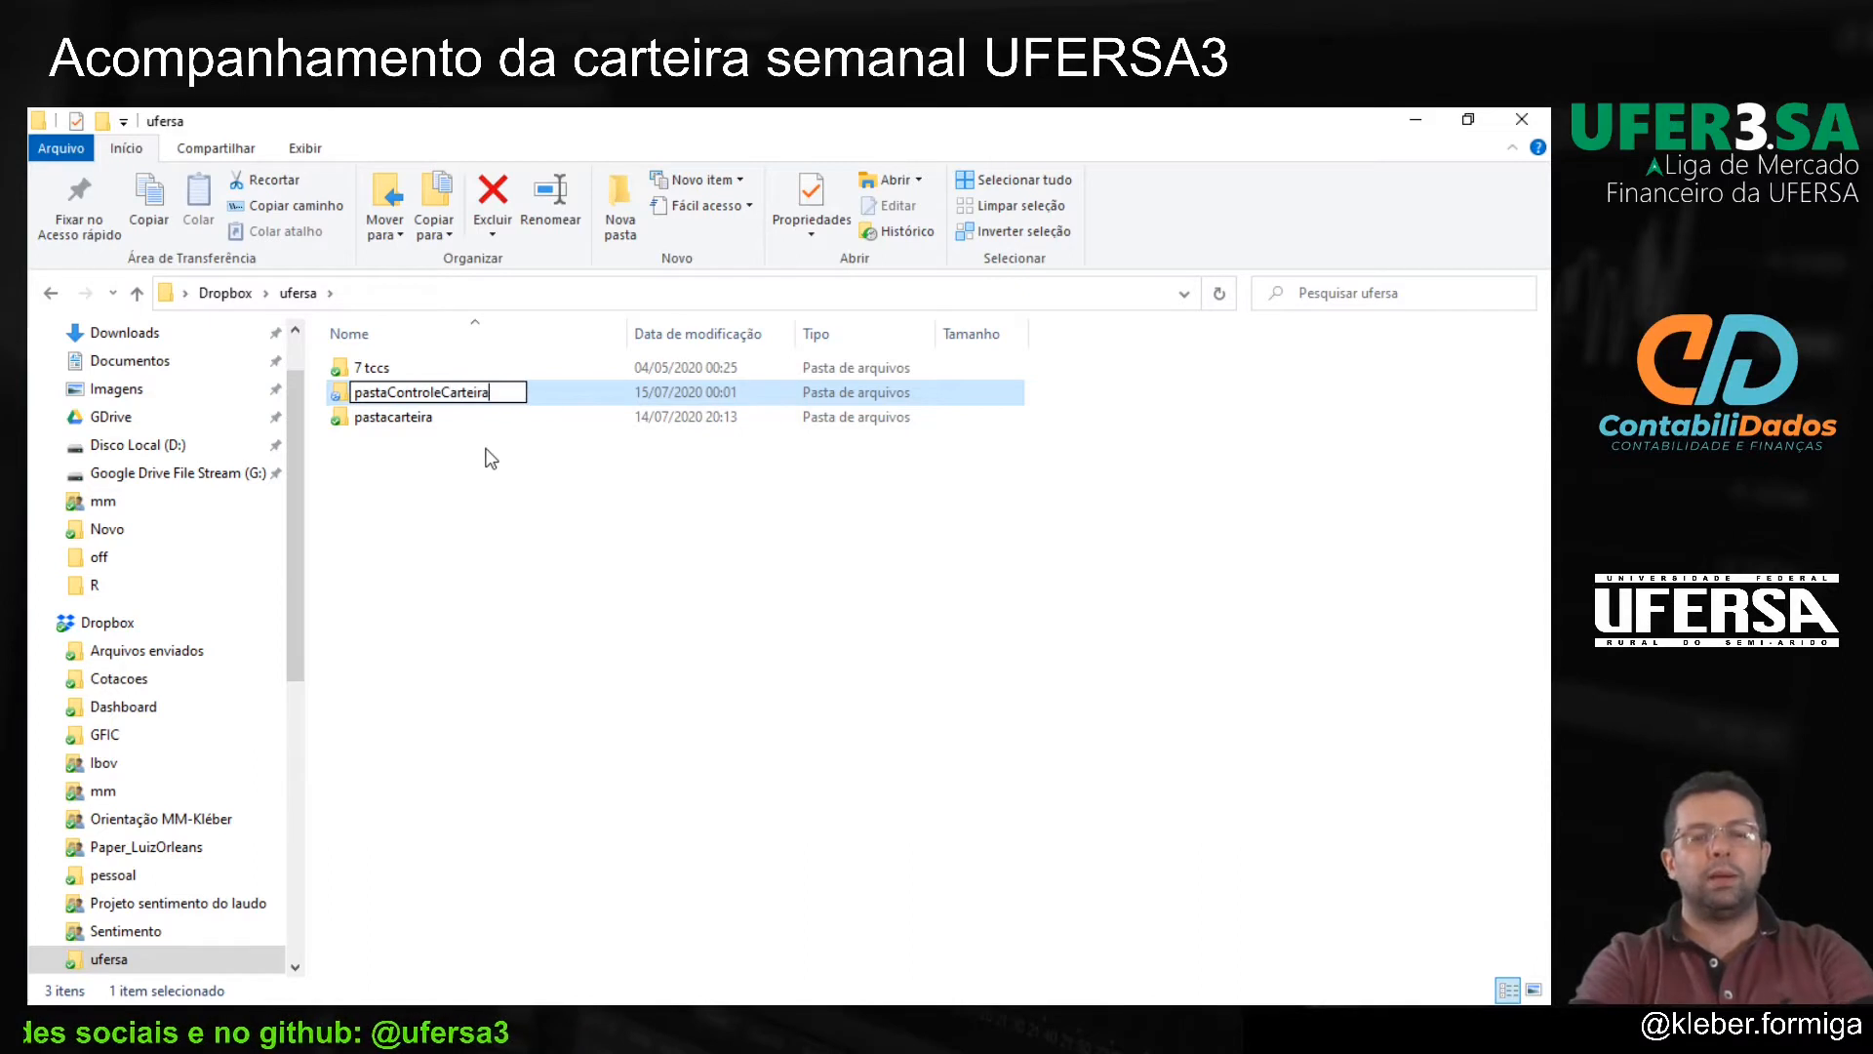
key("Return")
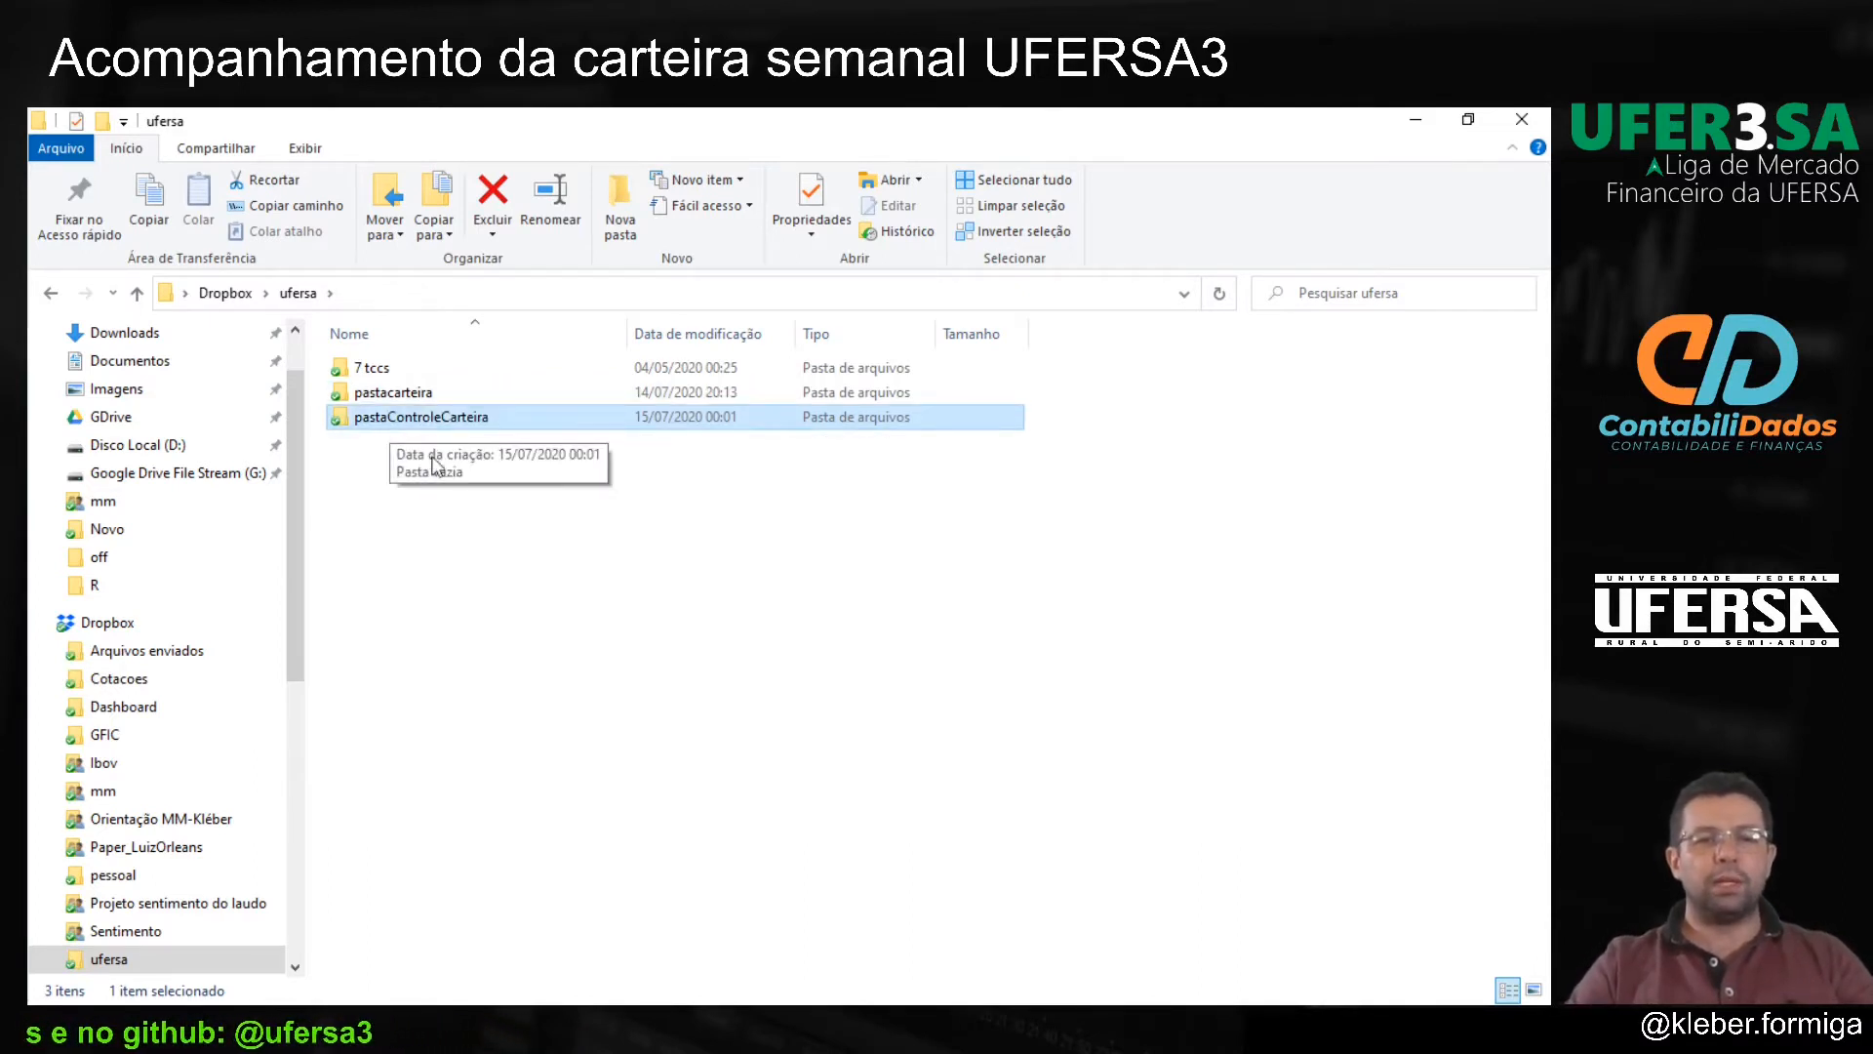
Step: Create three subfolders named bd, lists and sheets inside pastaControleCarteira
double_click(424, 420)
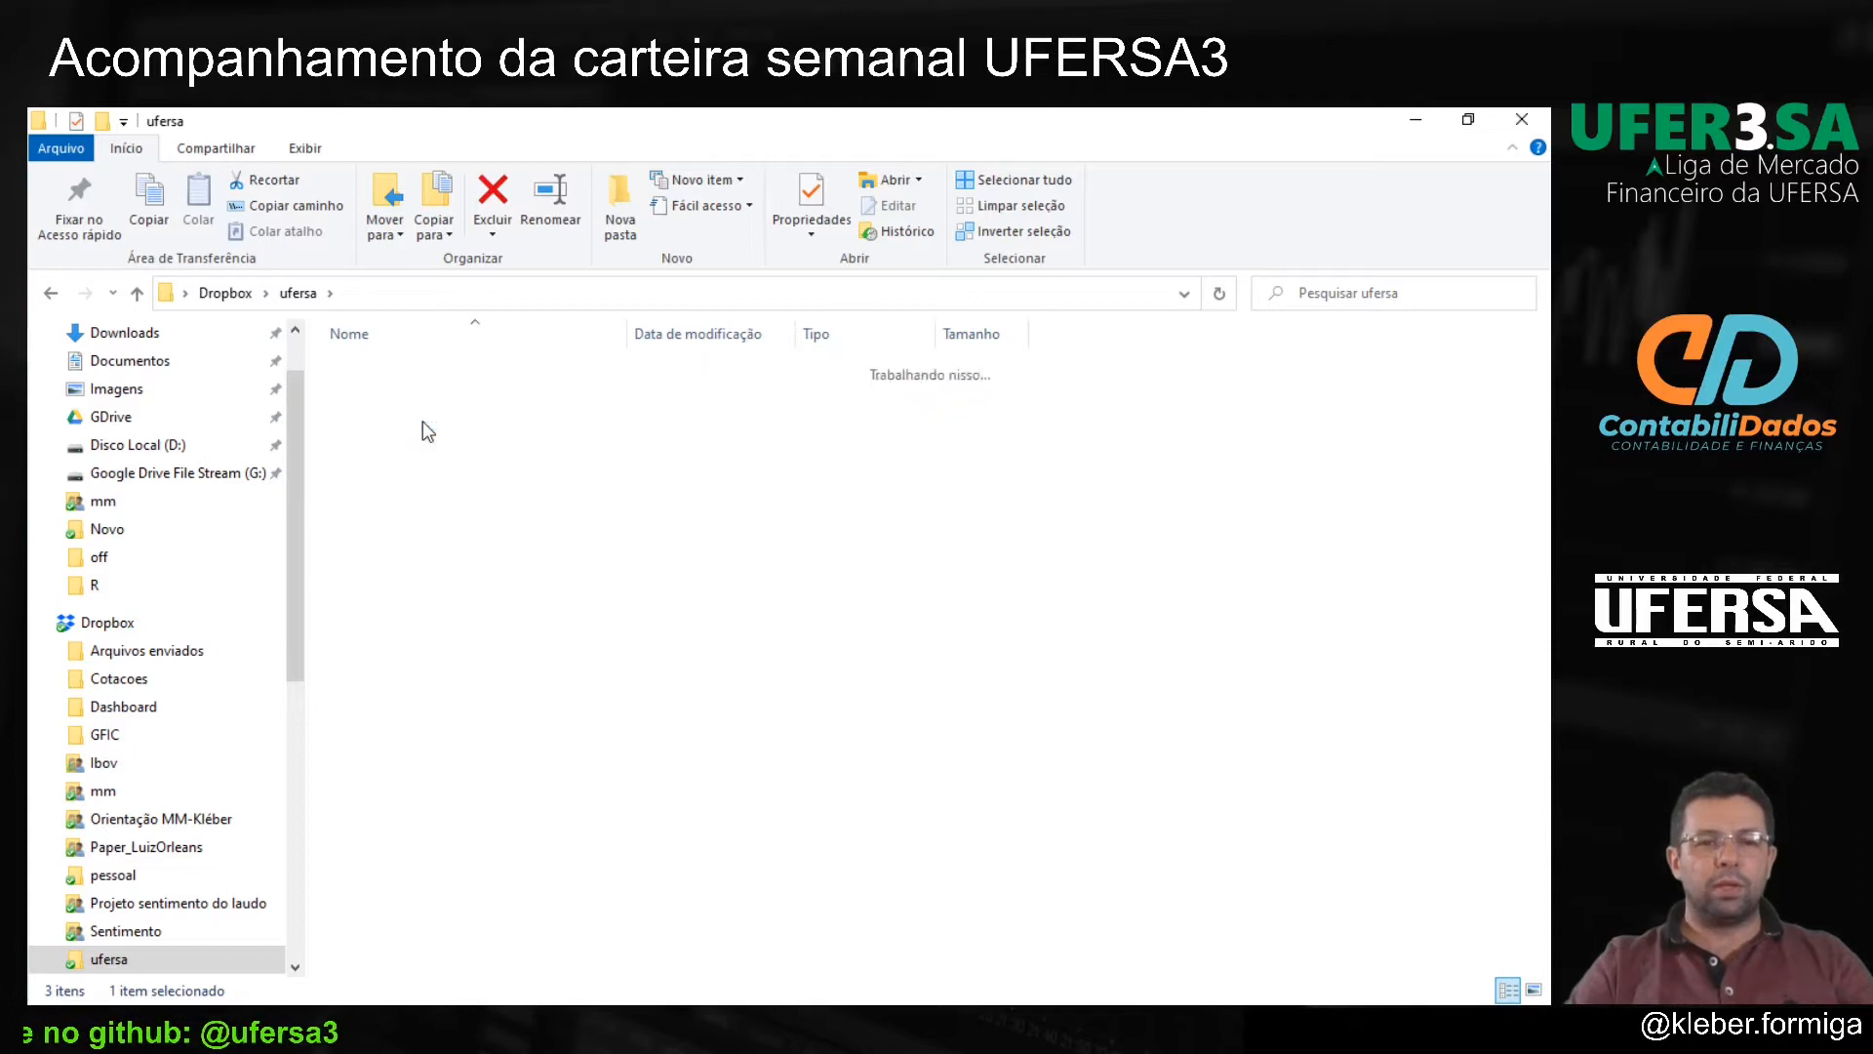
left_click(612, 208)
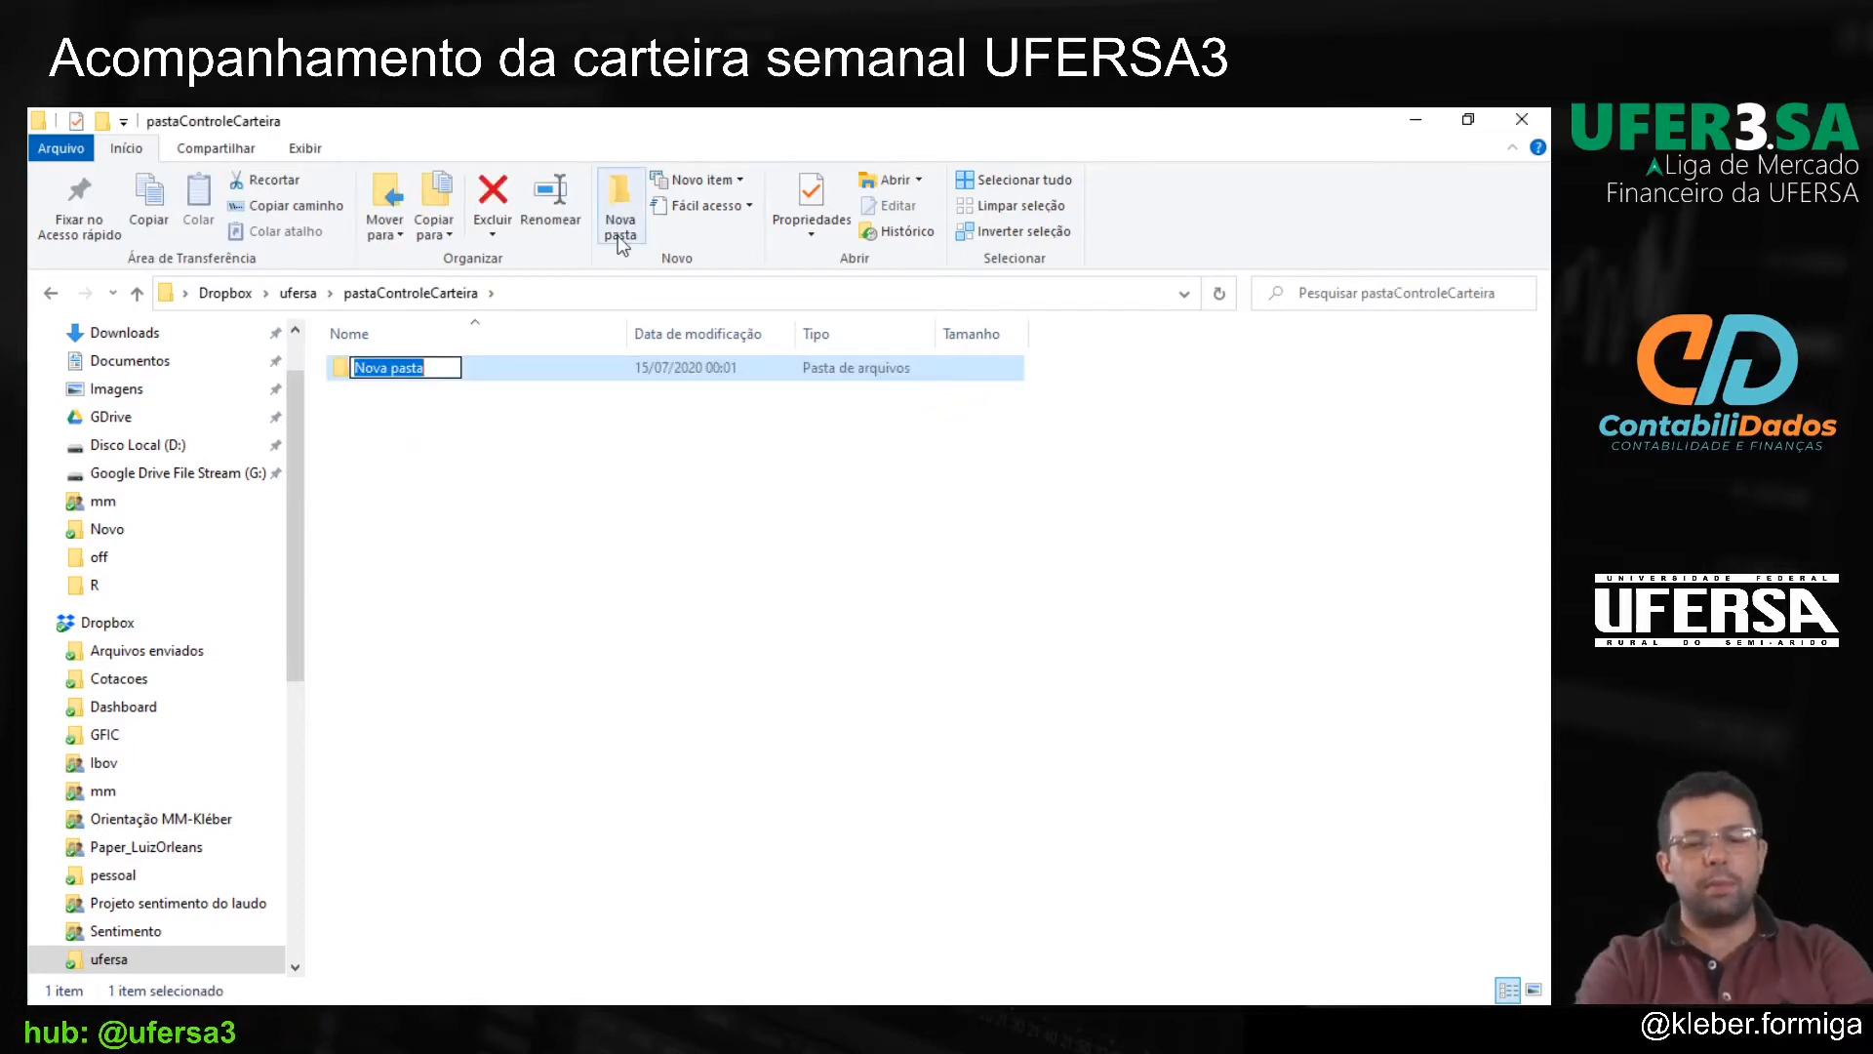
type("bd")
key("Return")
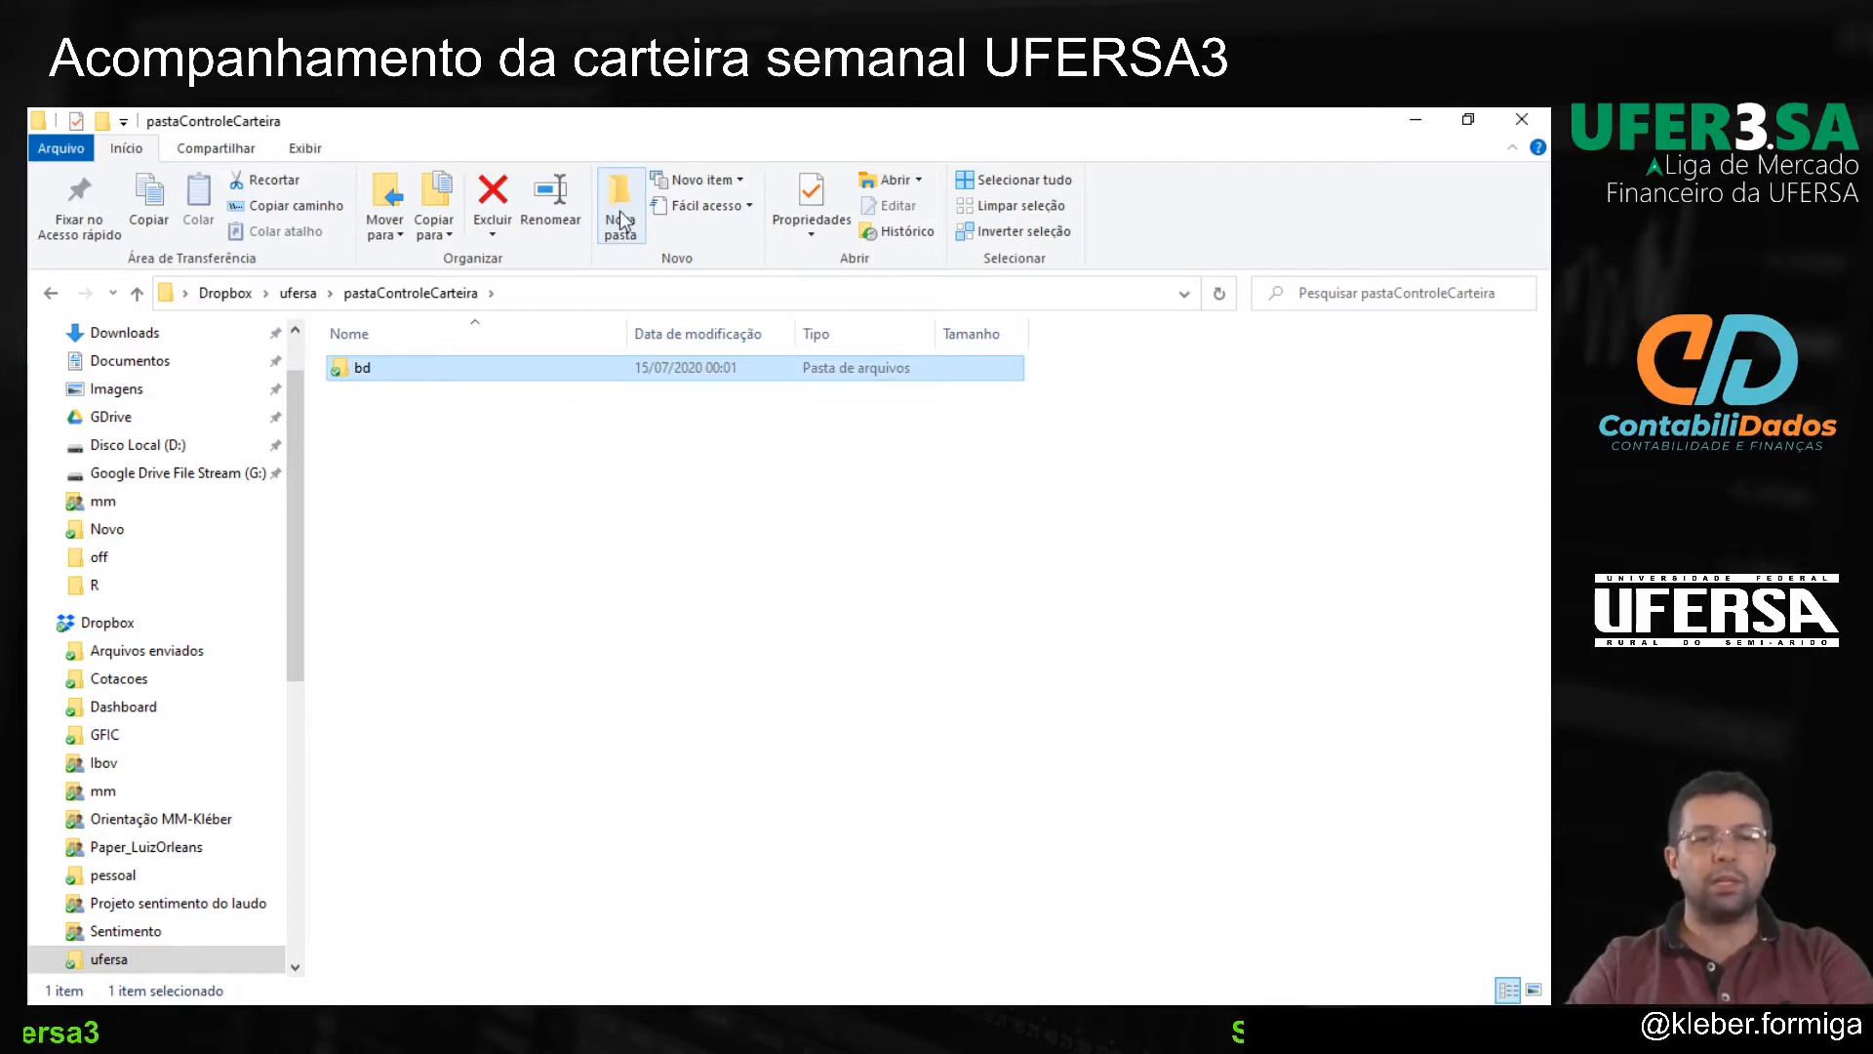
left_click(623, 223)
type("lists")
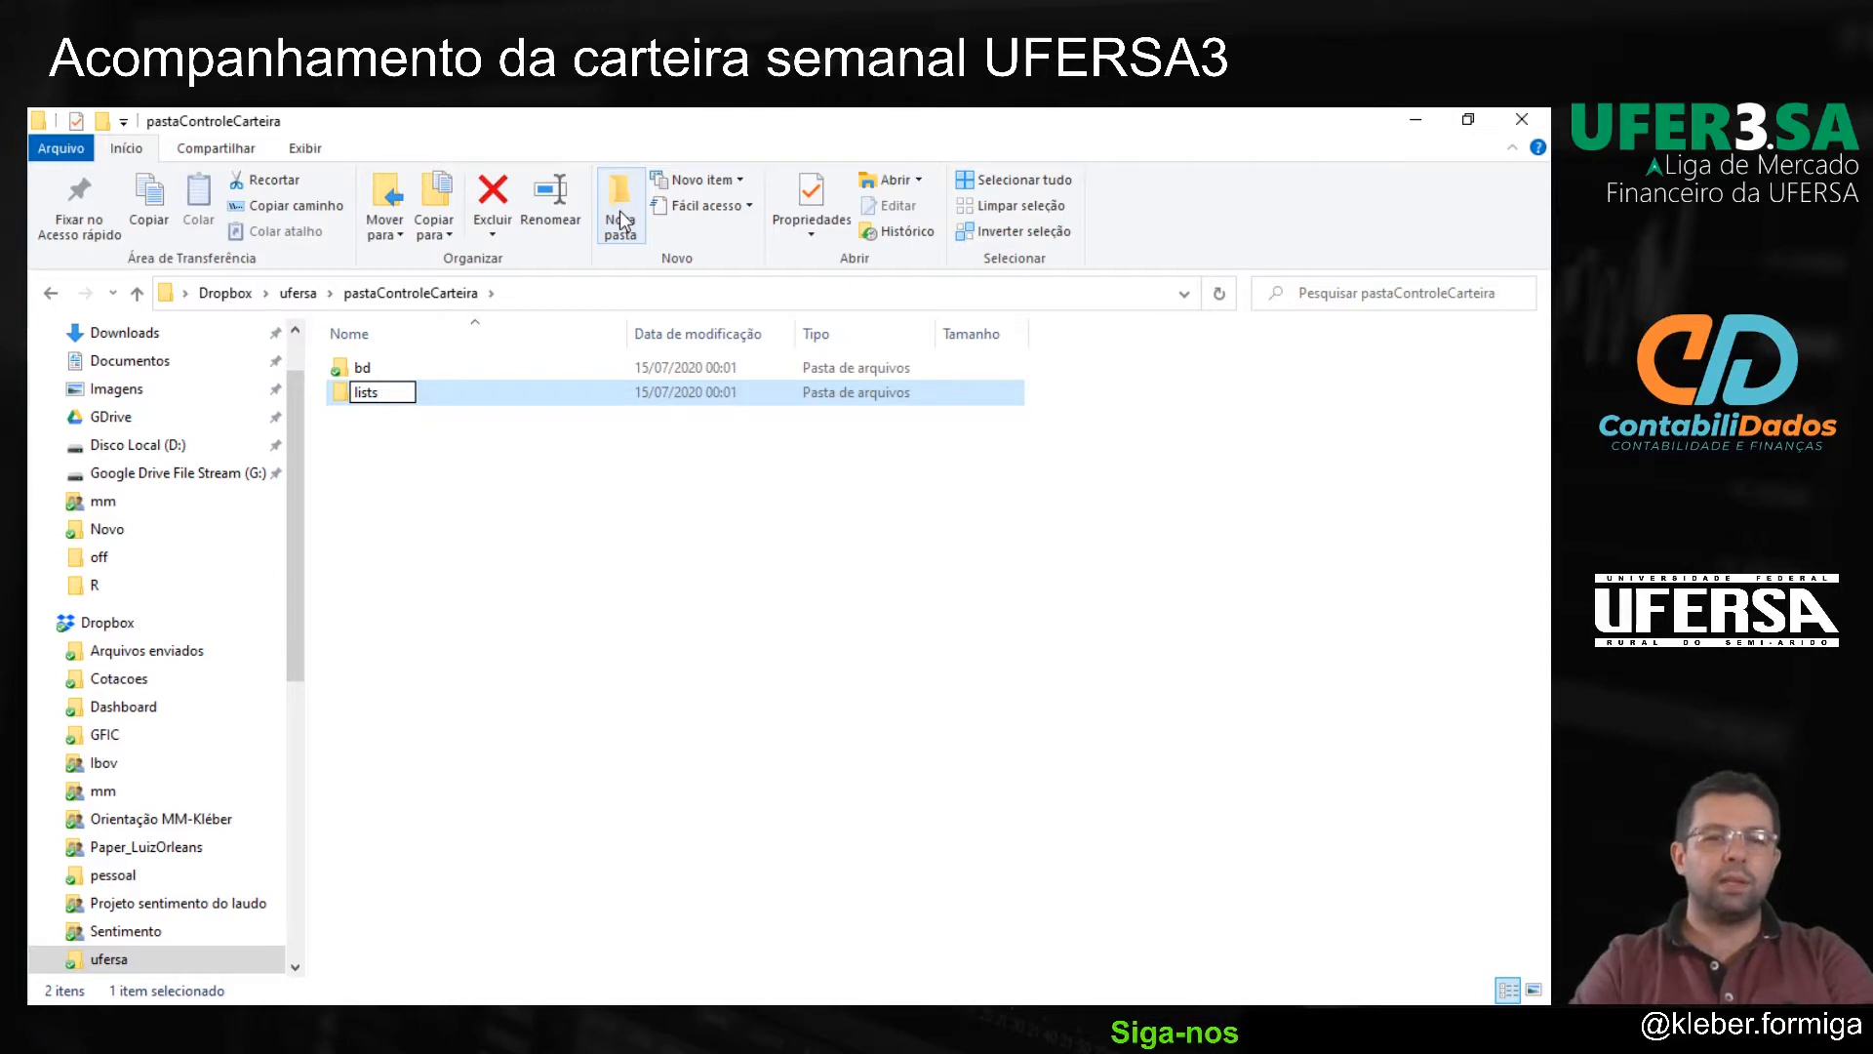
key("Return")
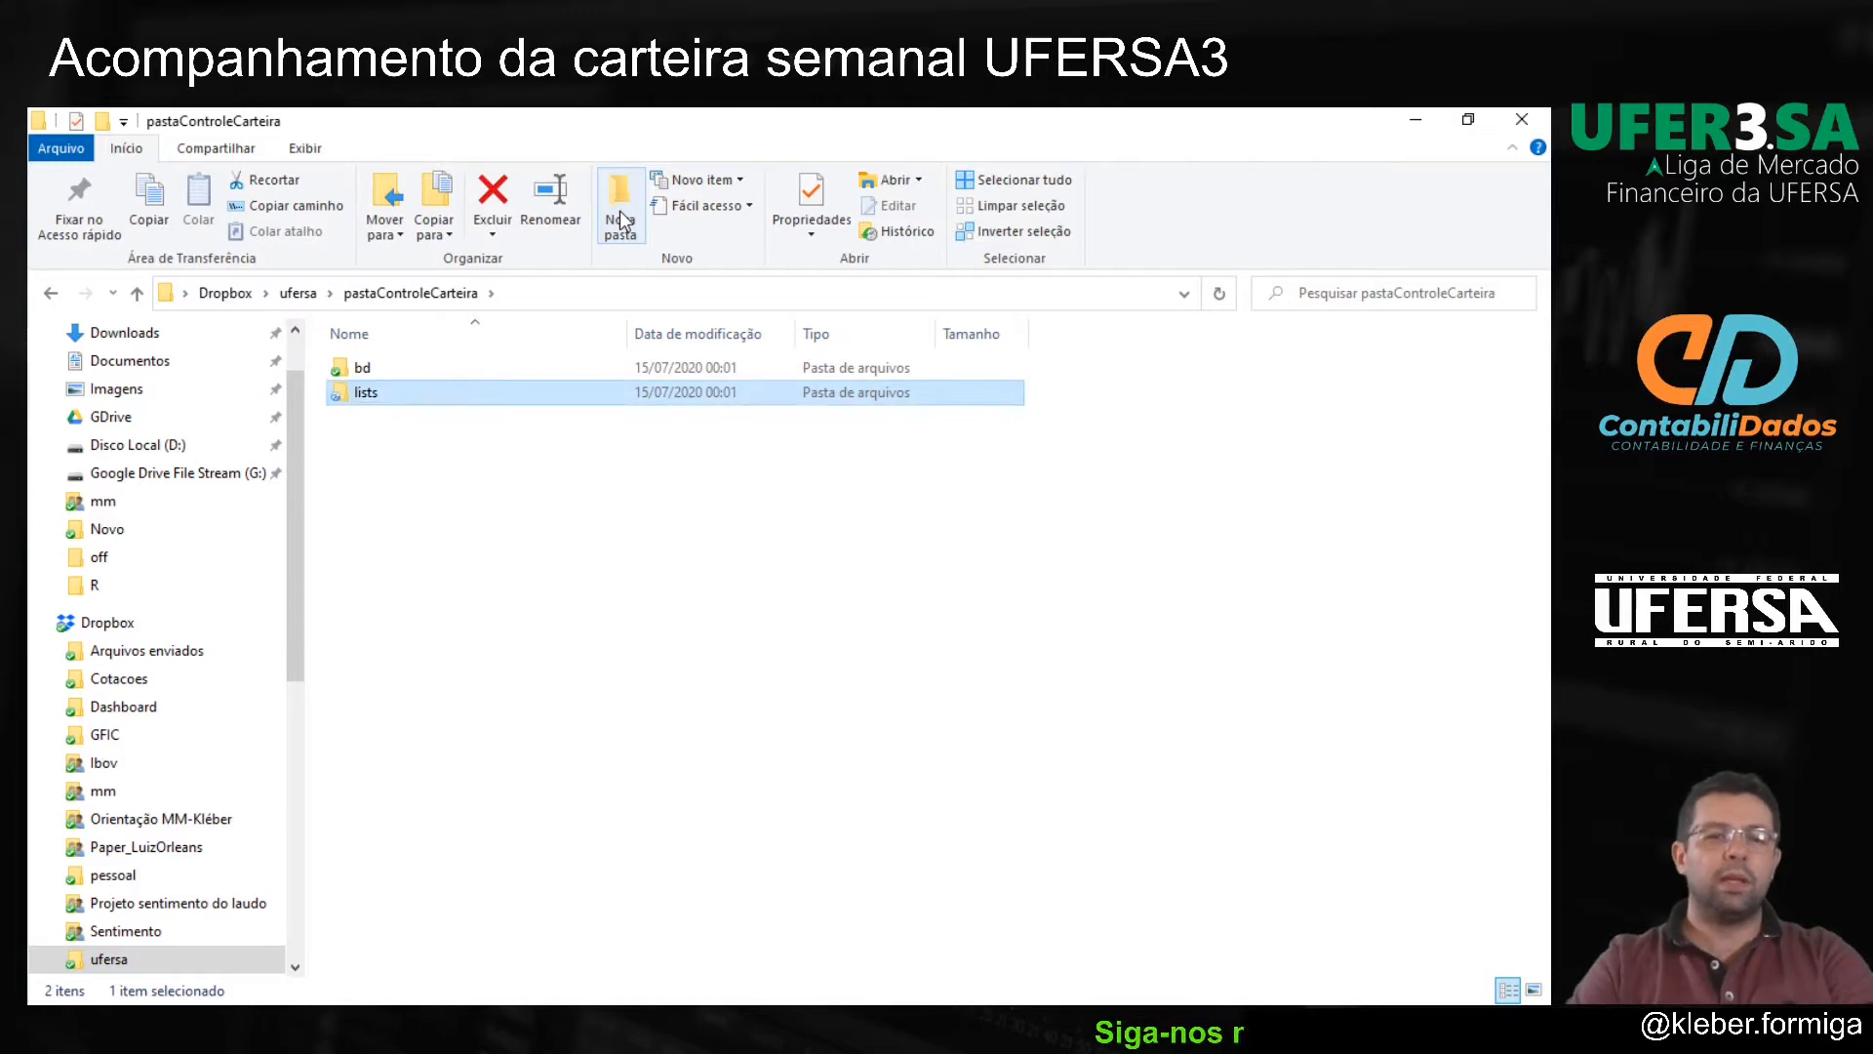
left_click(623, 223)
type("sheets")
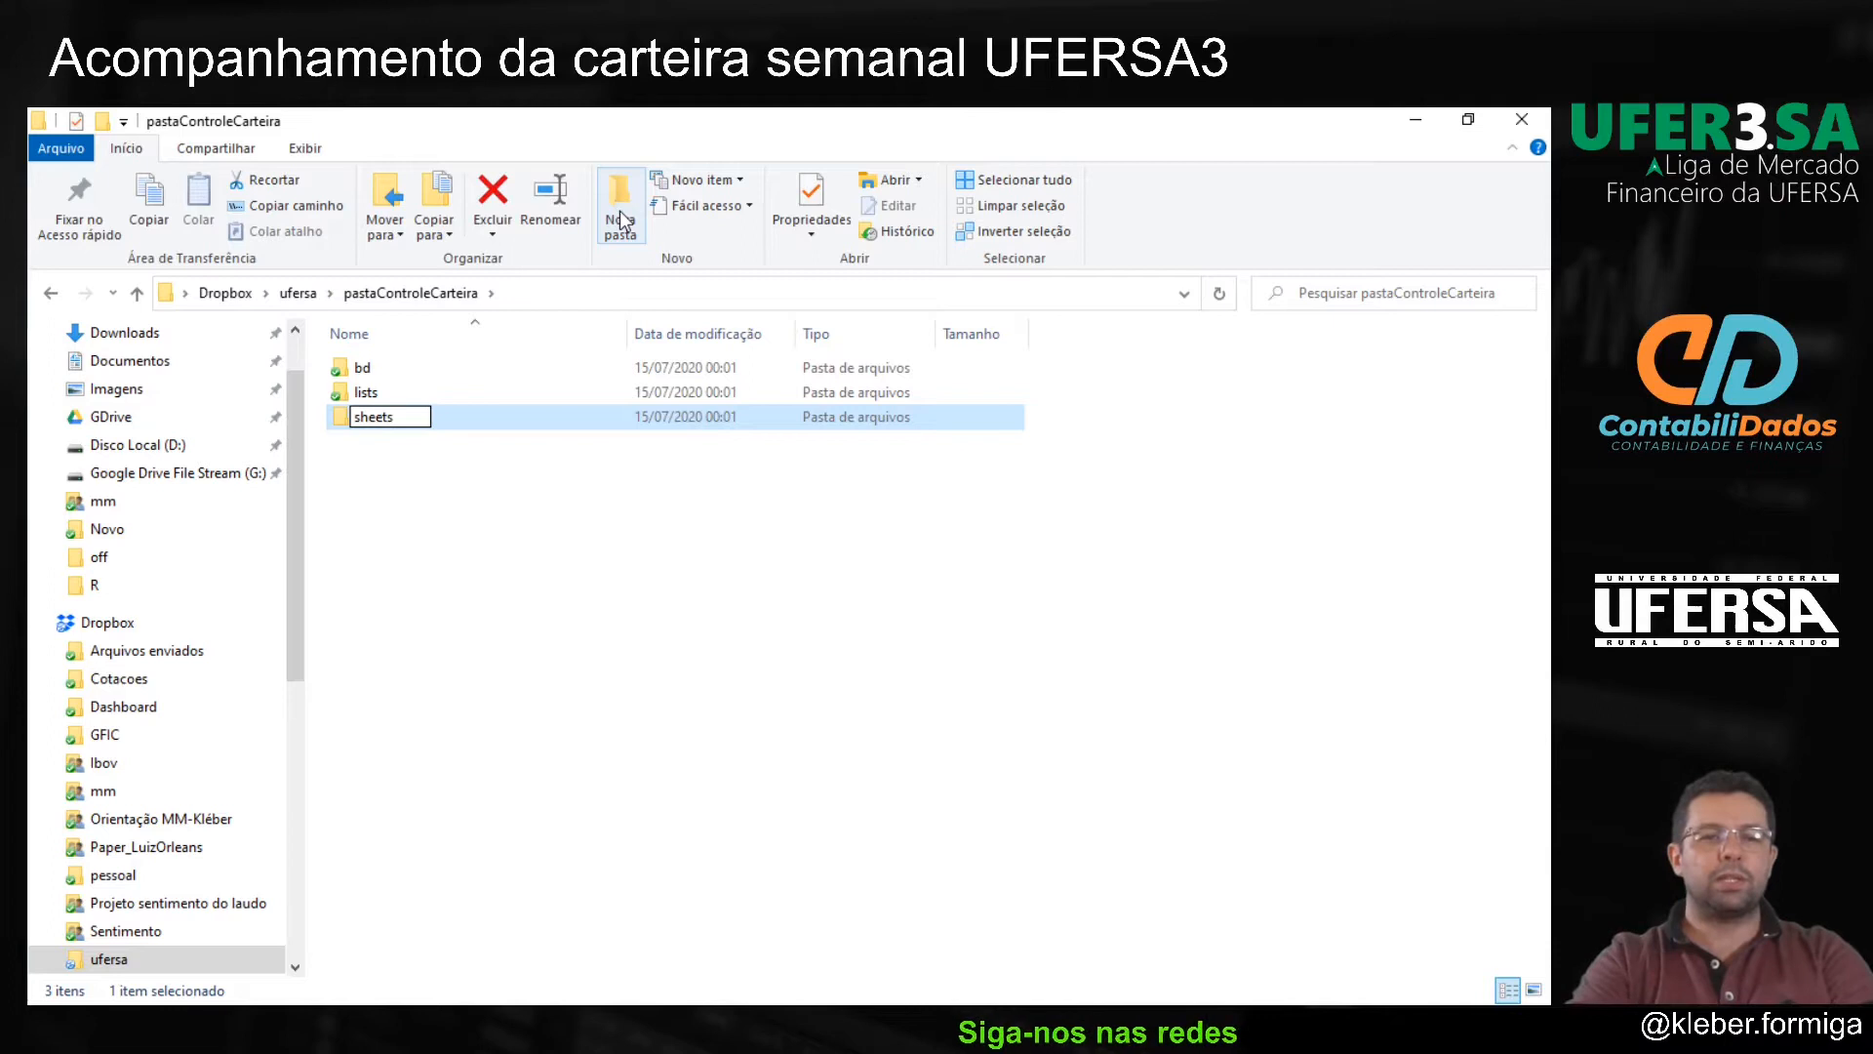
key("Return")
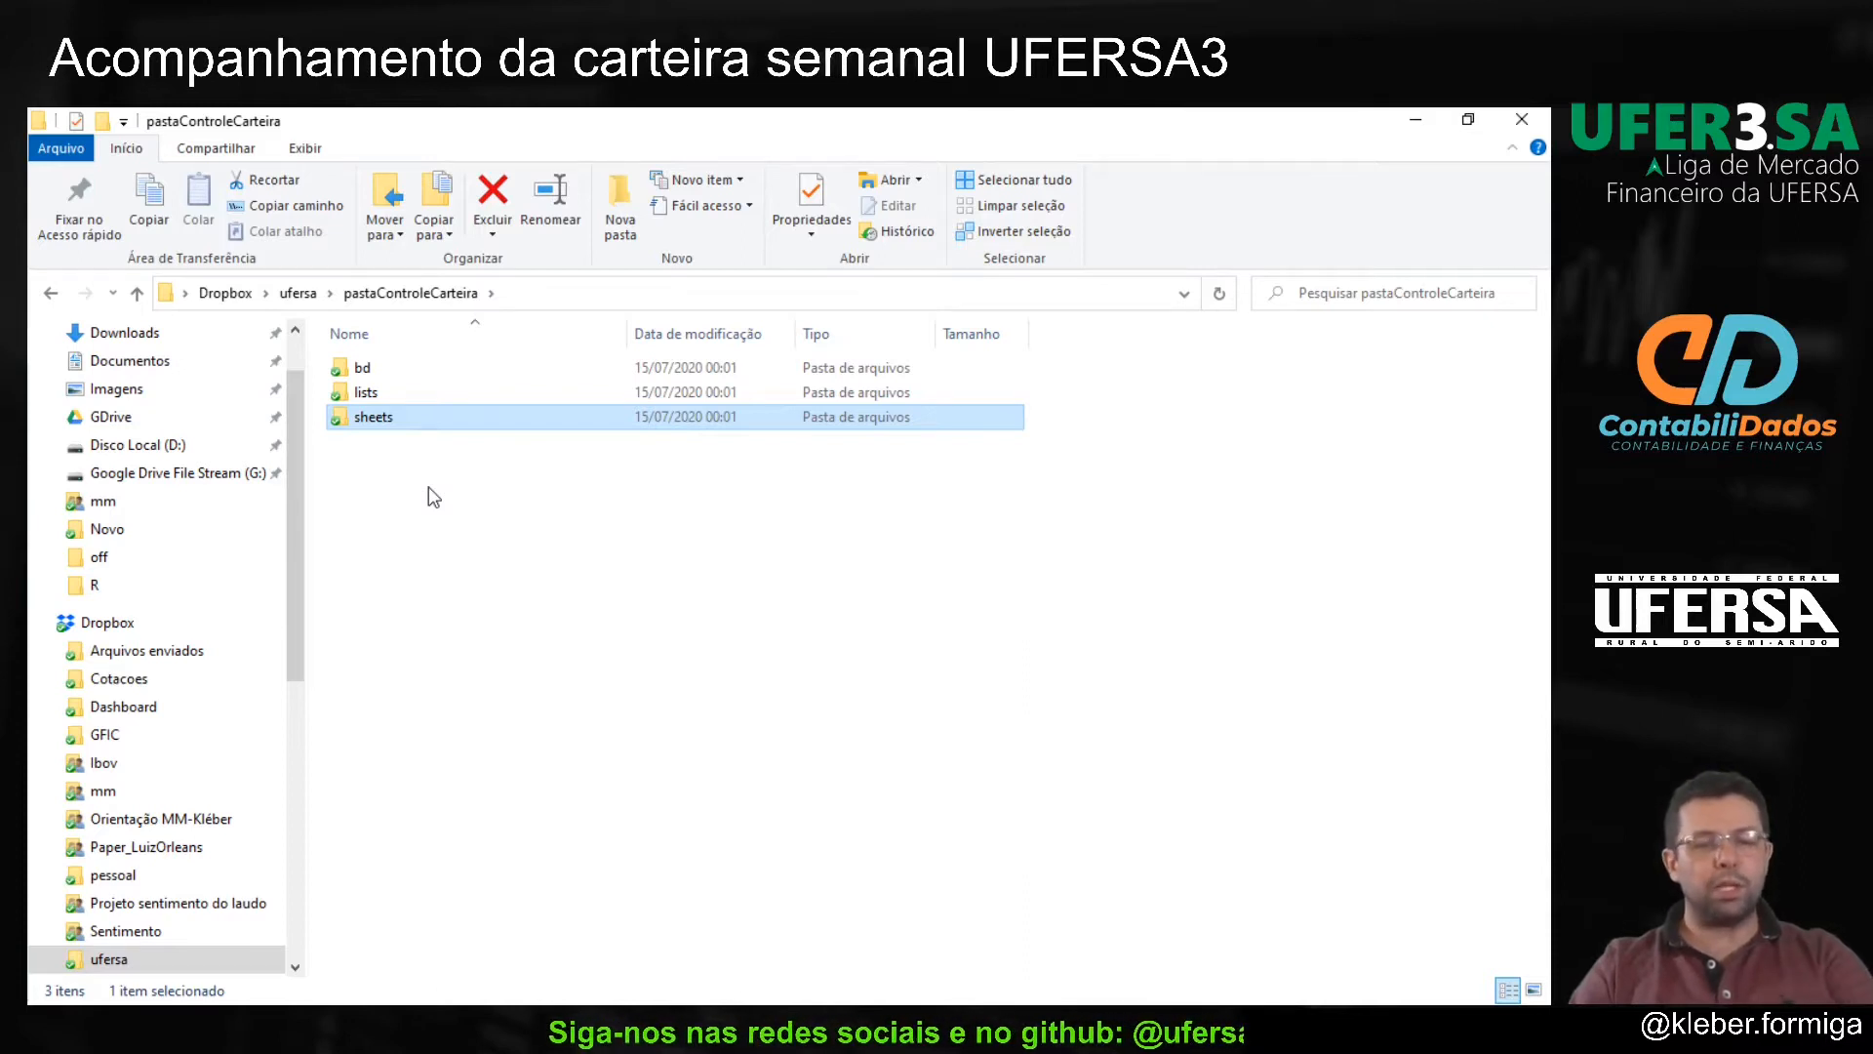
Step: Switch back to the GitHub page in Chrome and download controleCarteiras.xlsx from the repository's sheets folder
key("alt+Tab")
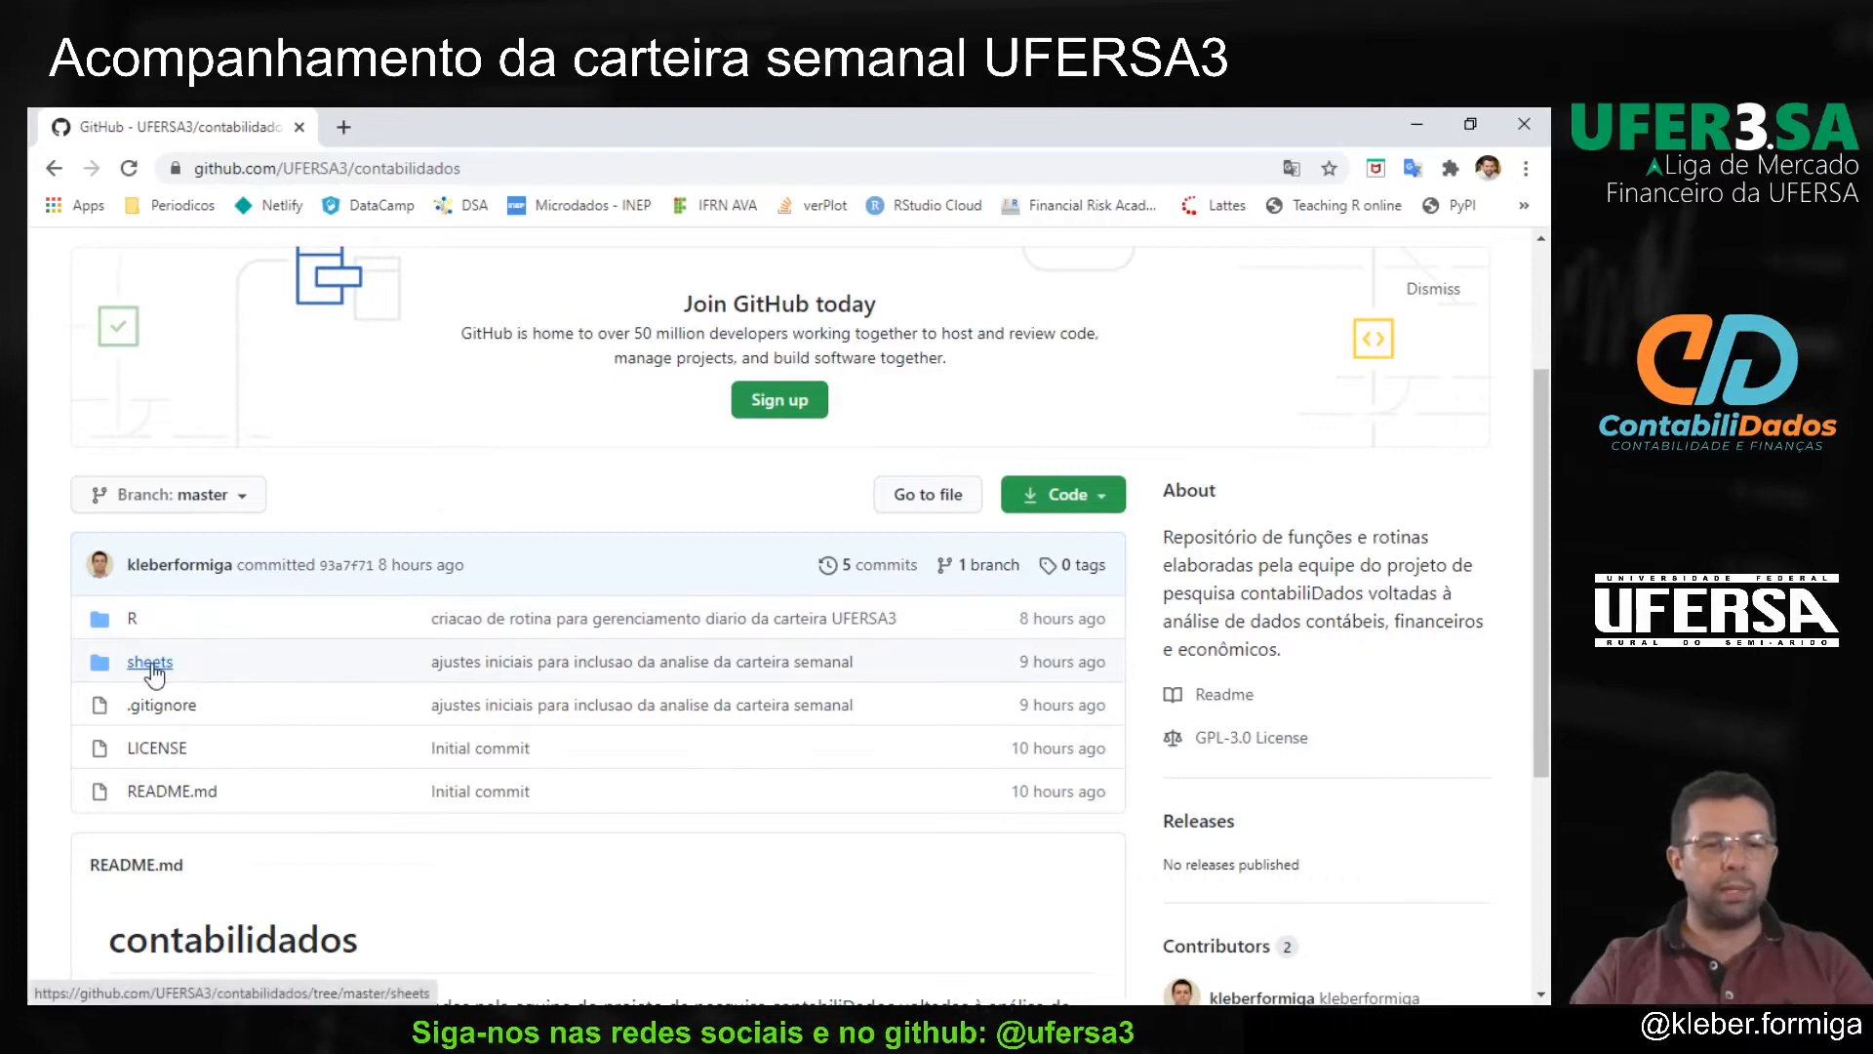
left_click(151, 663)
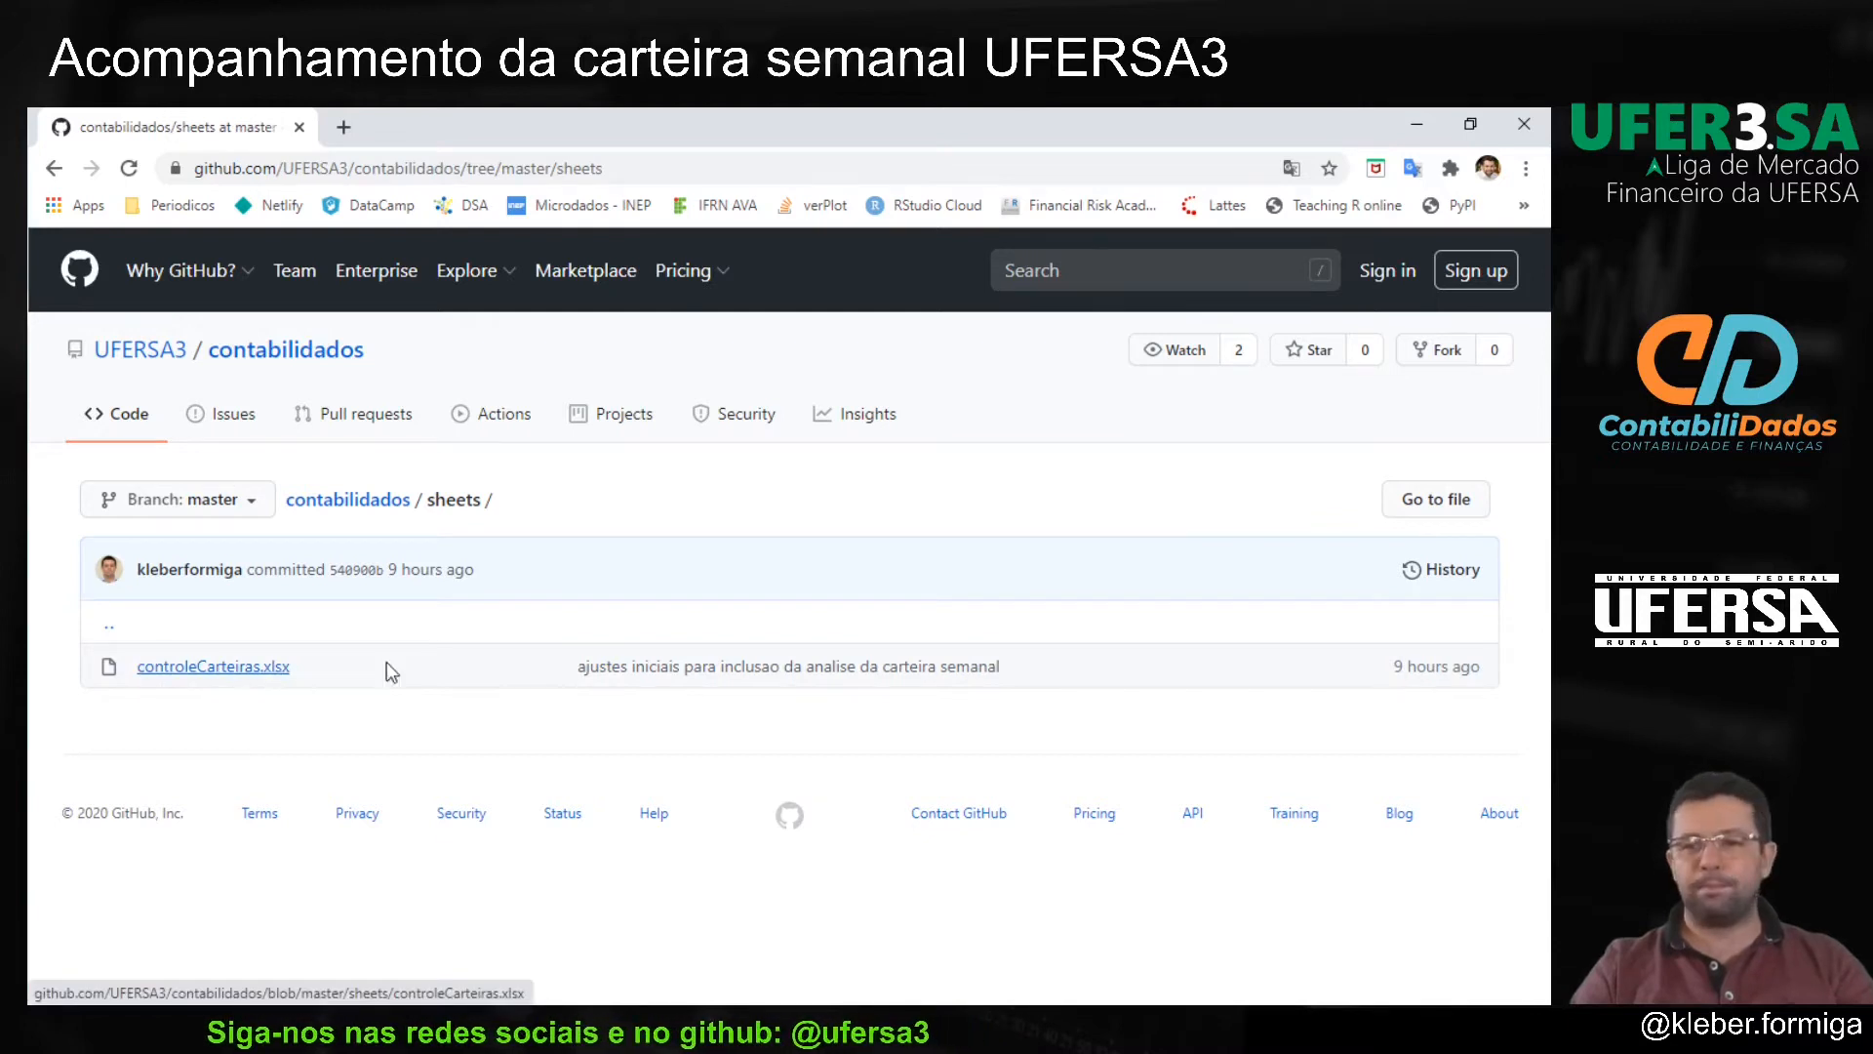
left_click(214, 671)
scroll(525, 651, "down", 1)
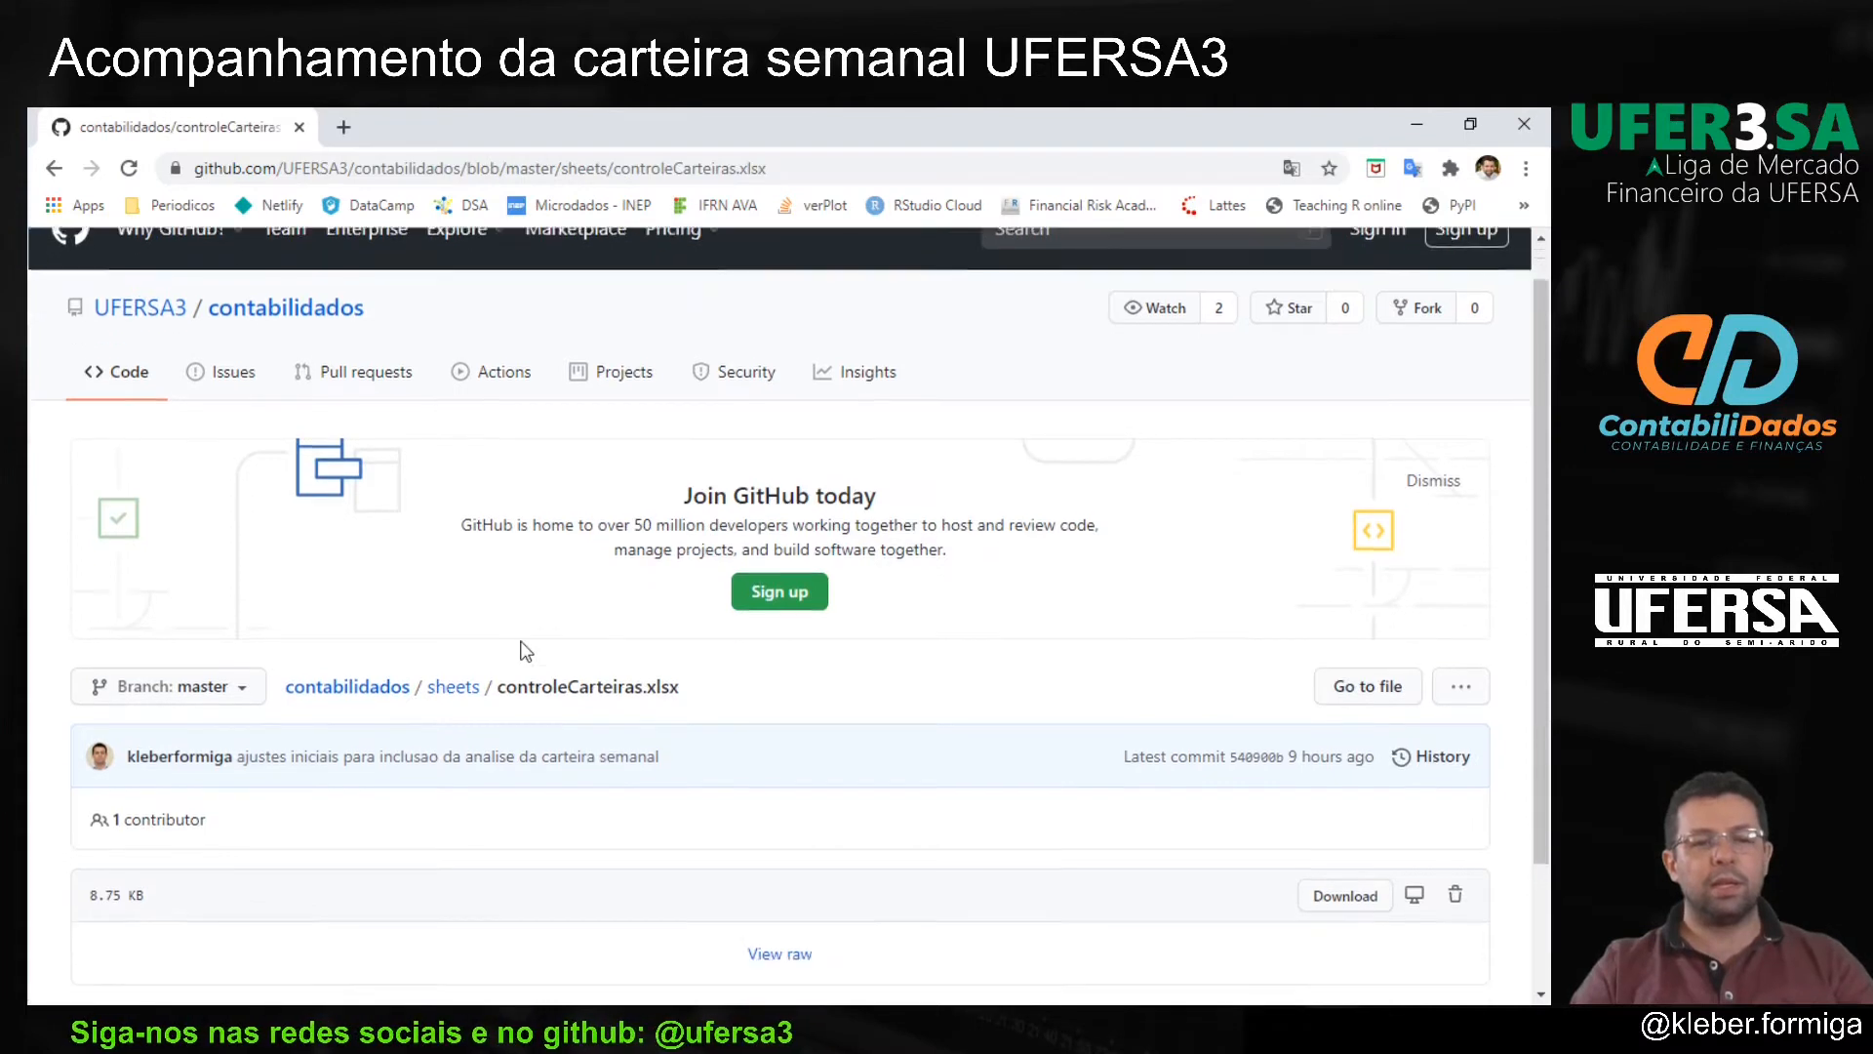
scroll(525, 651, "down", 2)
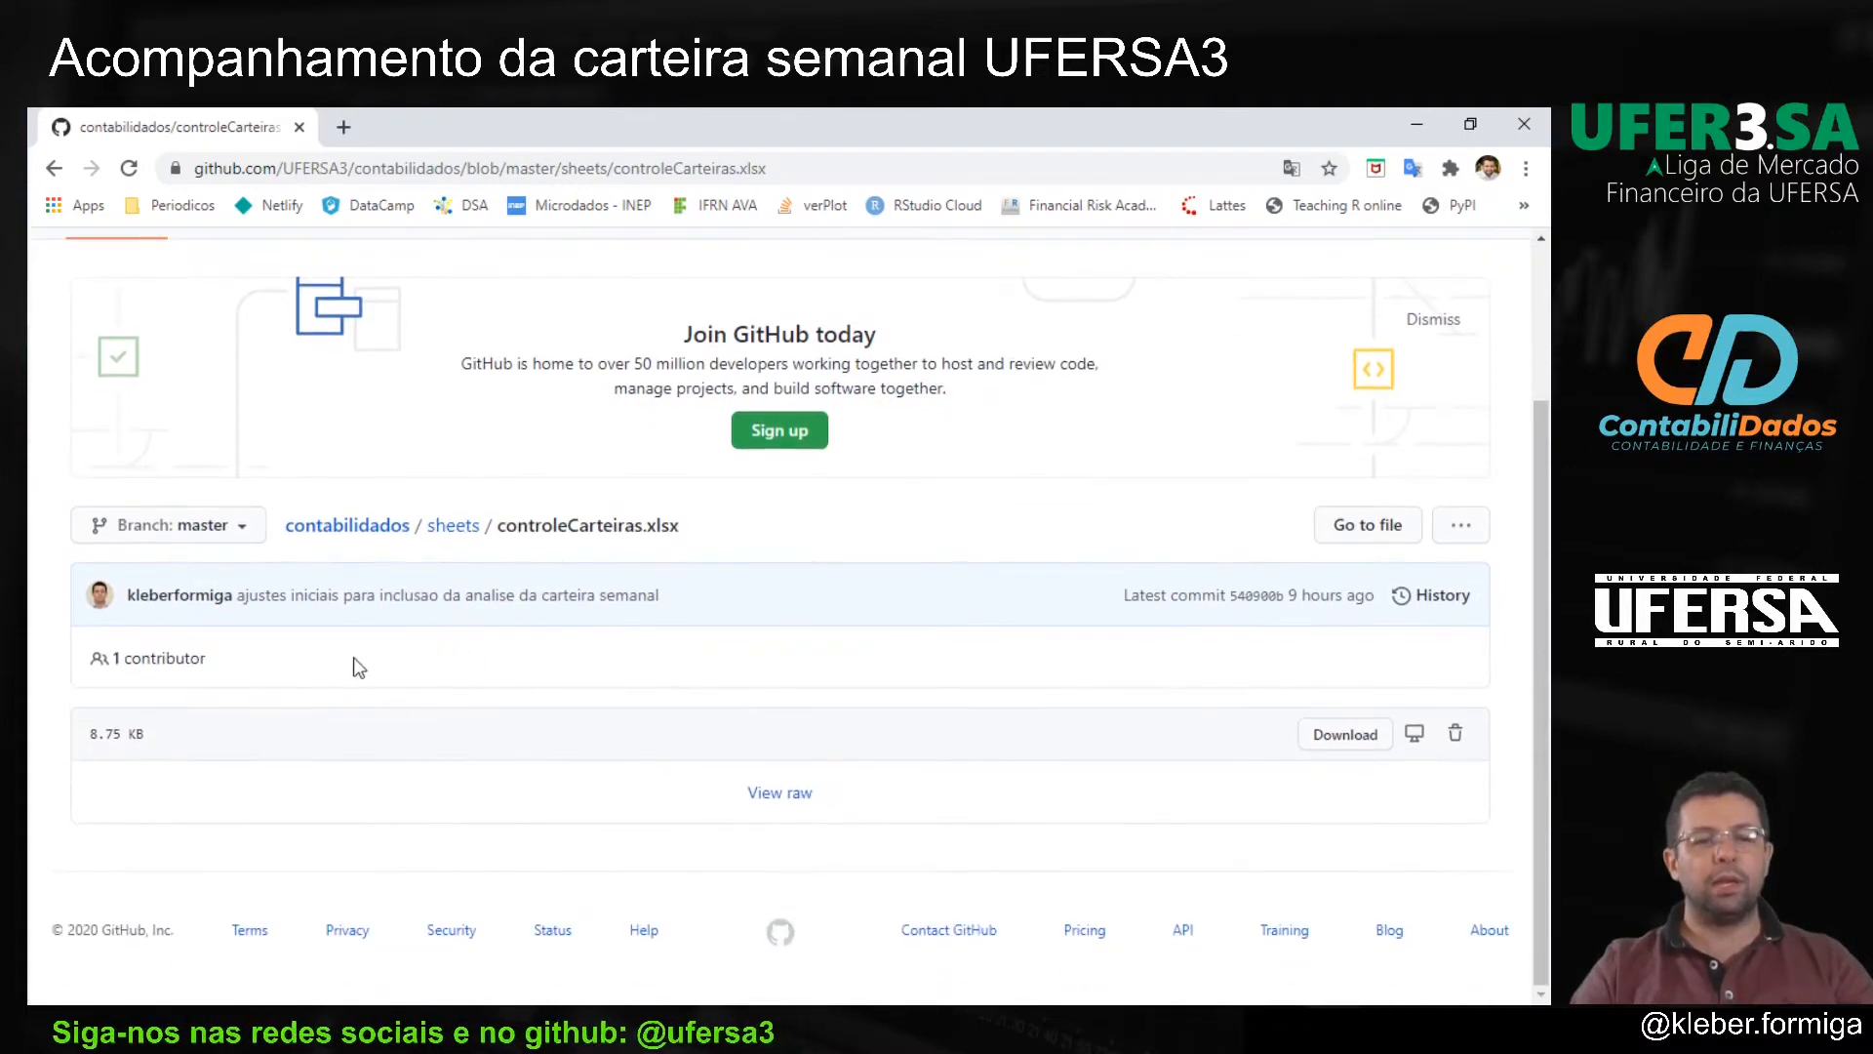
left_click(1348, 741)
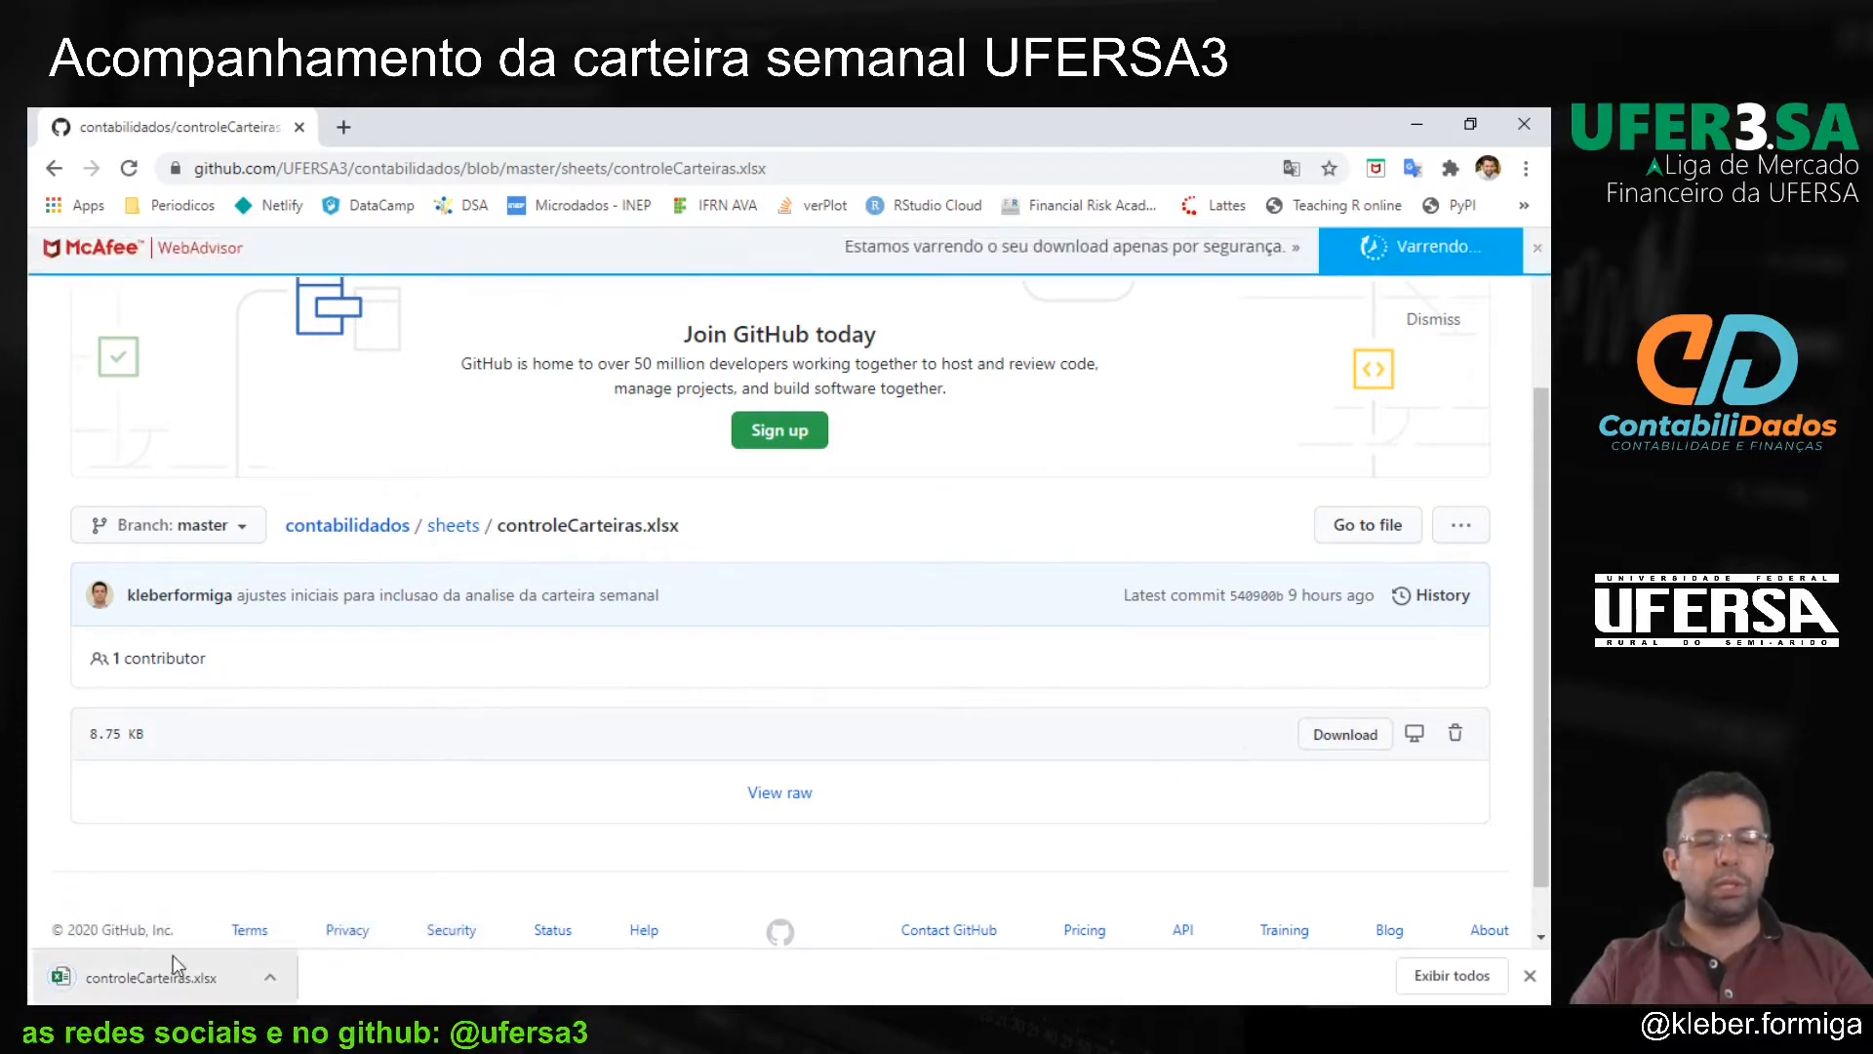
Step: Show the downloaded controleCarteiras.xlsx in its folder and copy the file
left_click(278, 987)
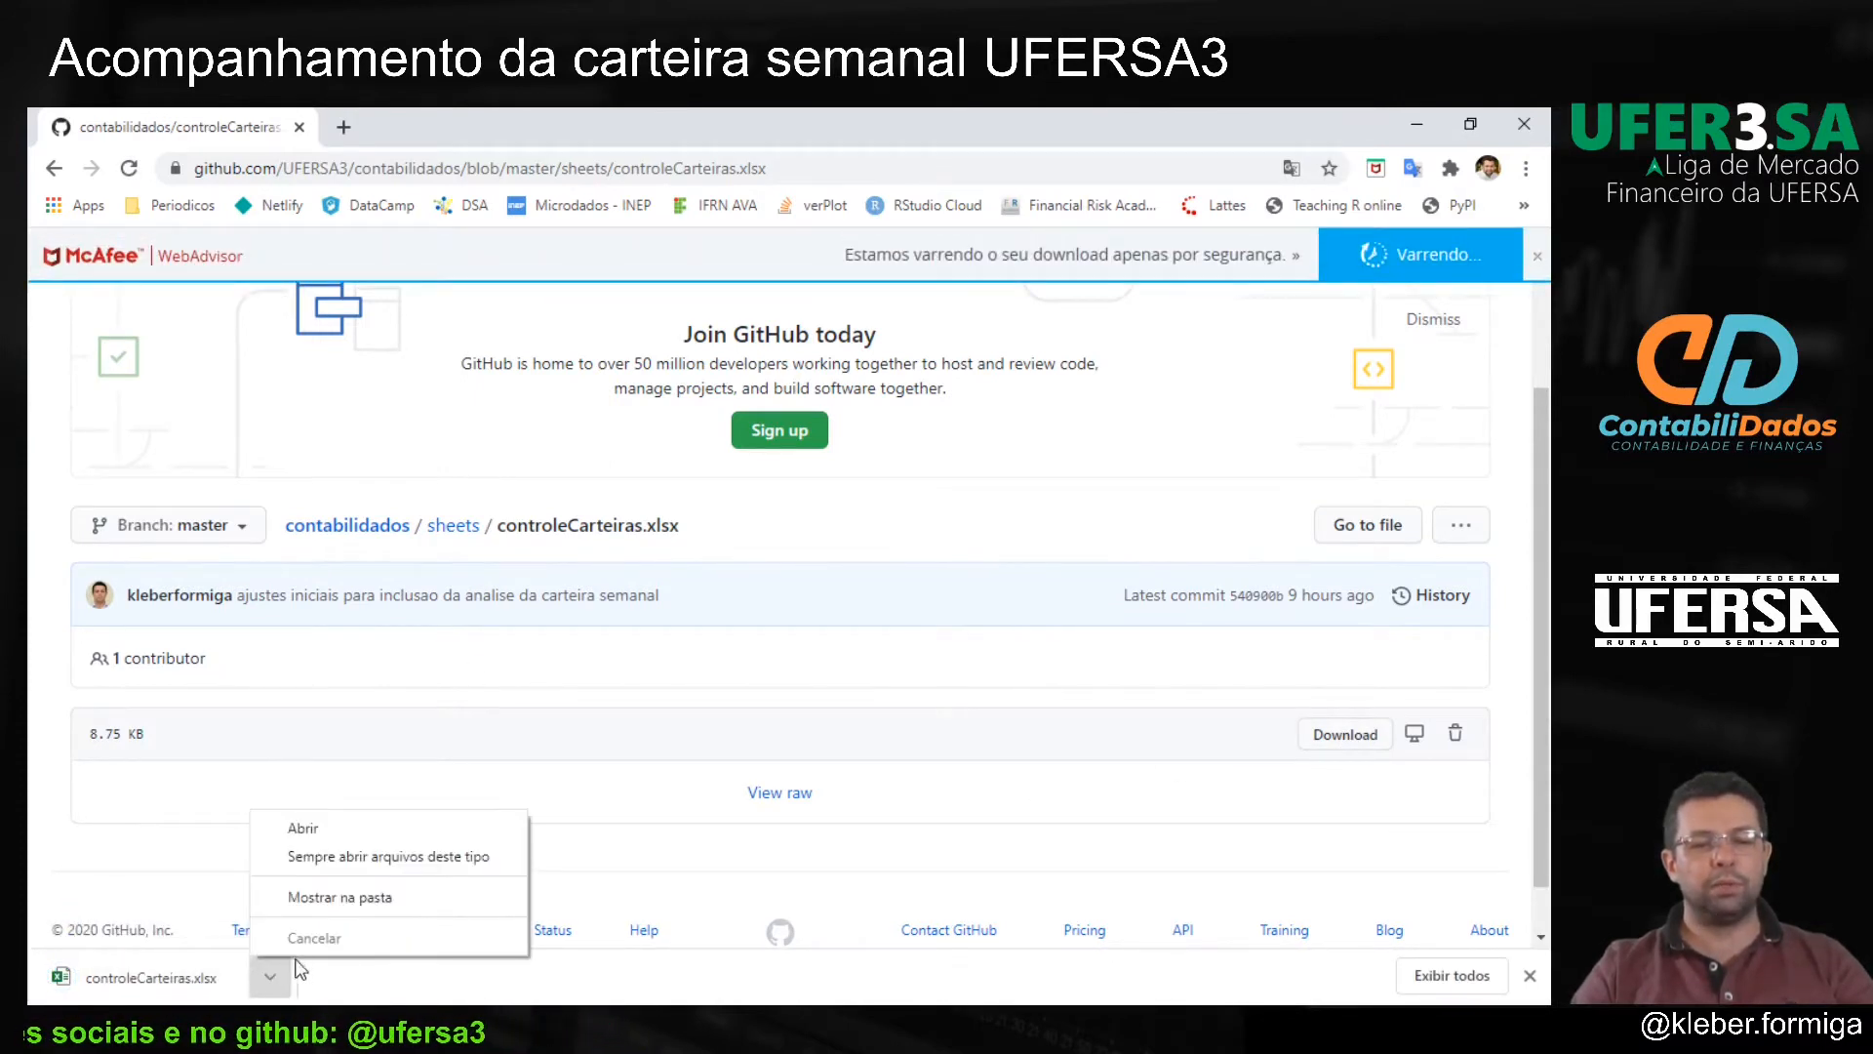
left_click(316, 898)
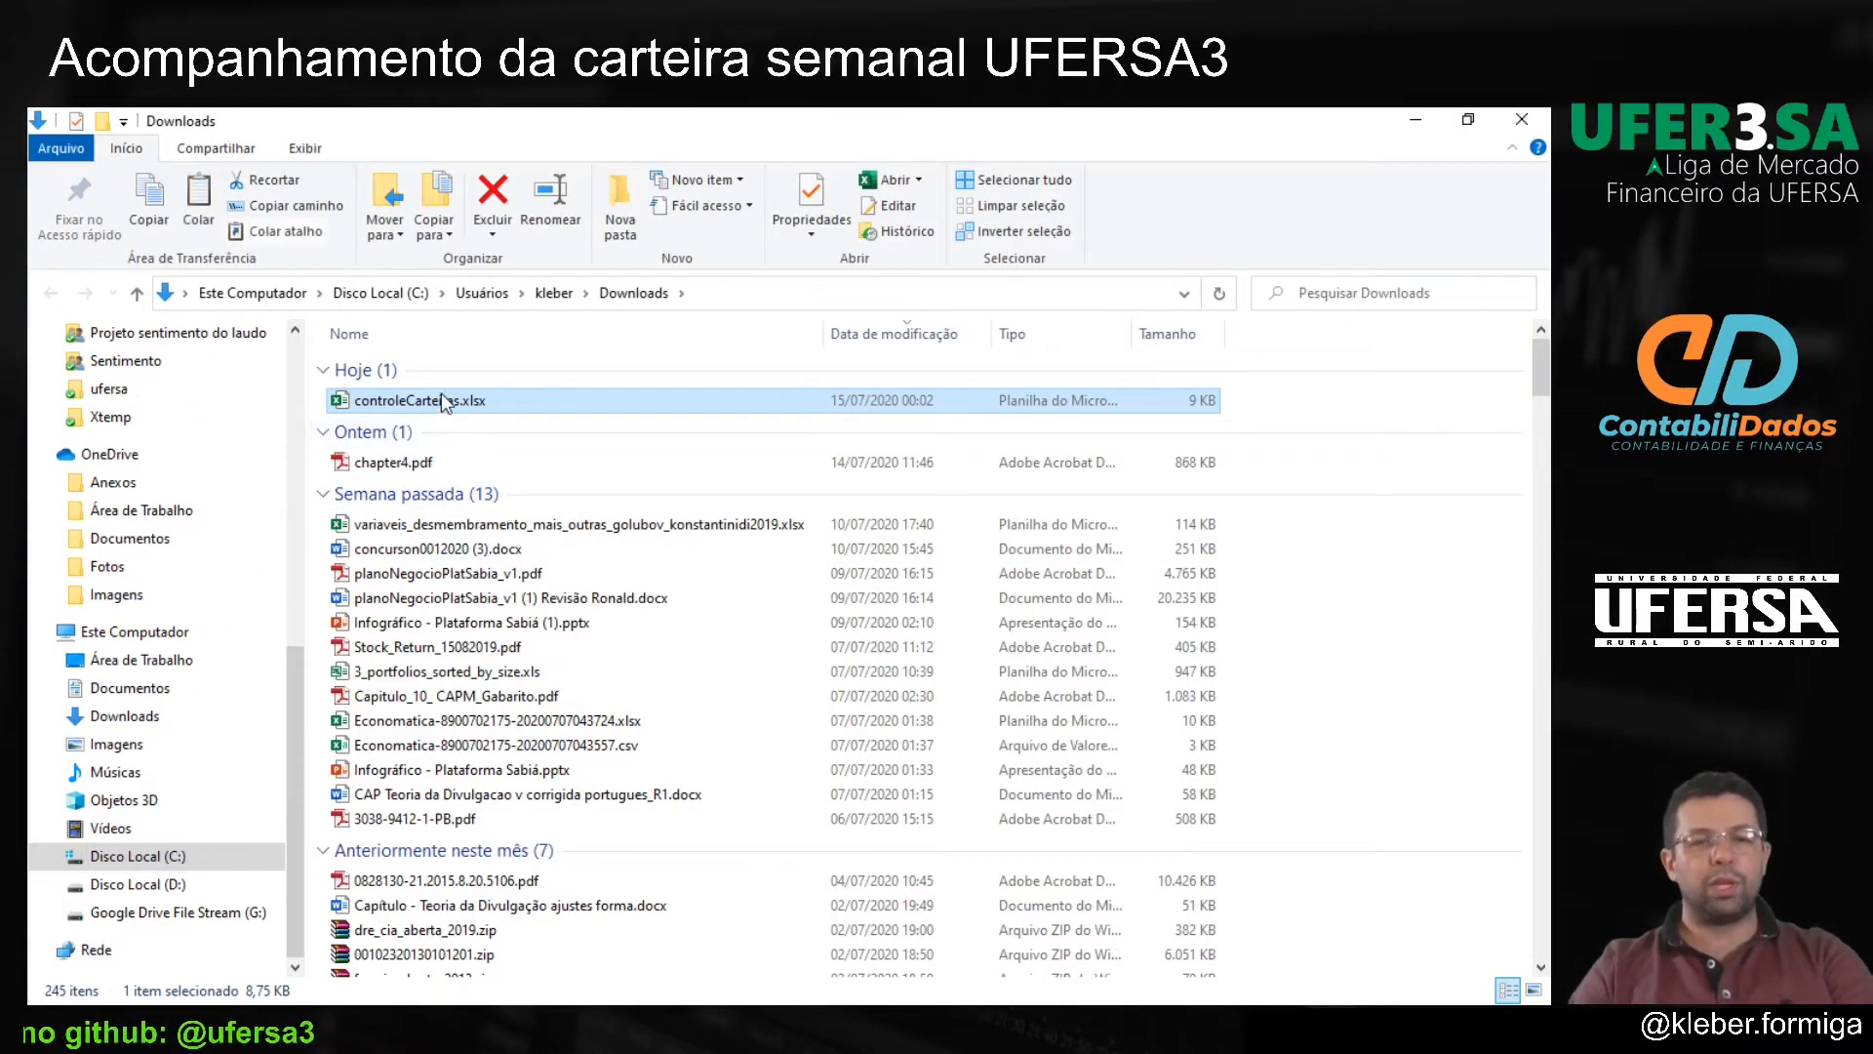
mouse_move(425, 405)
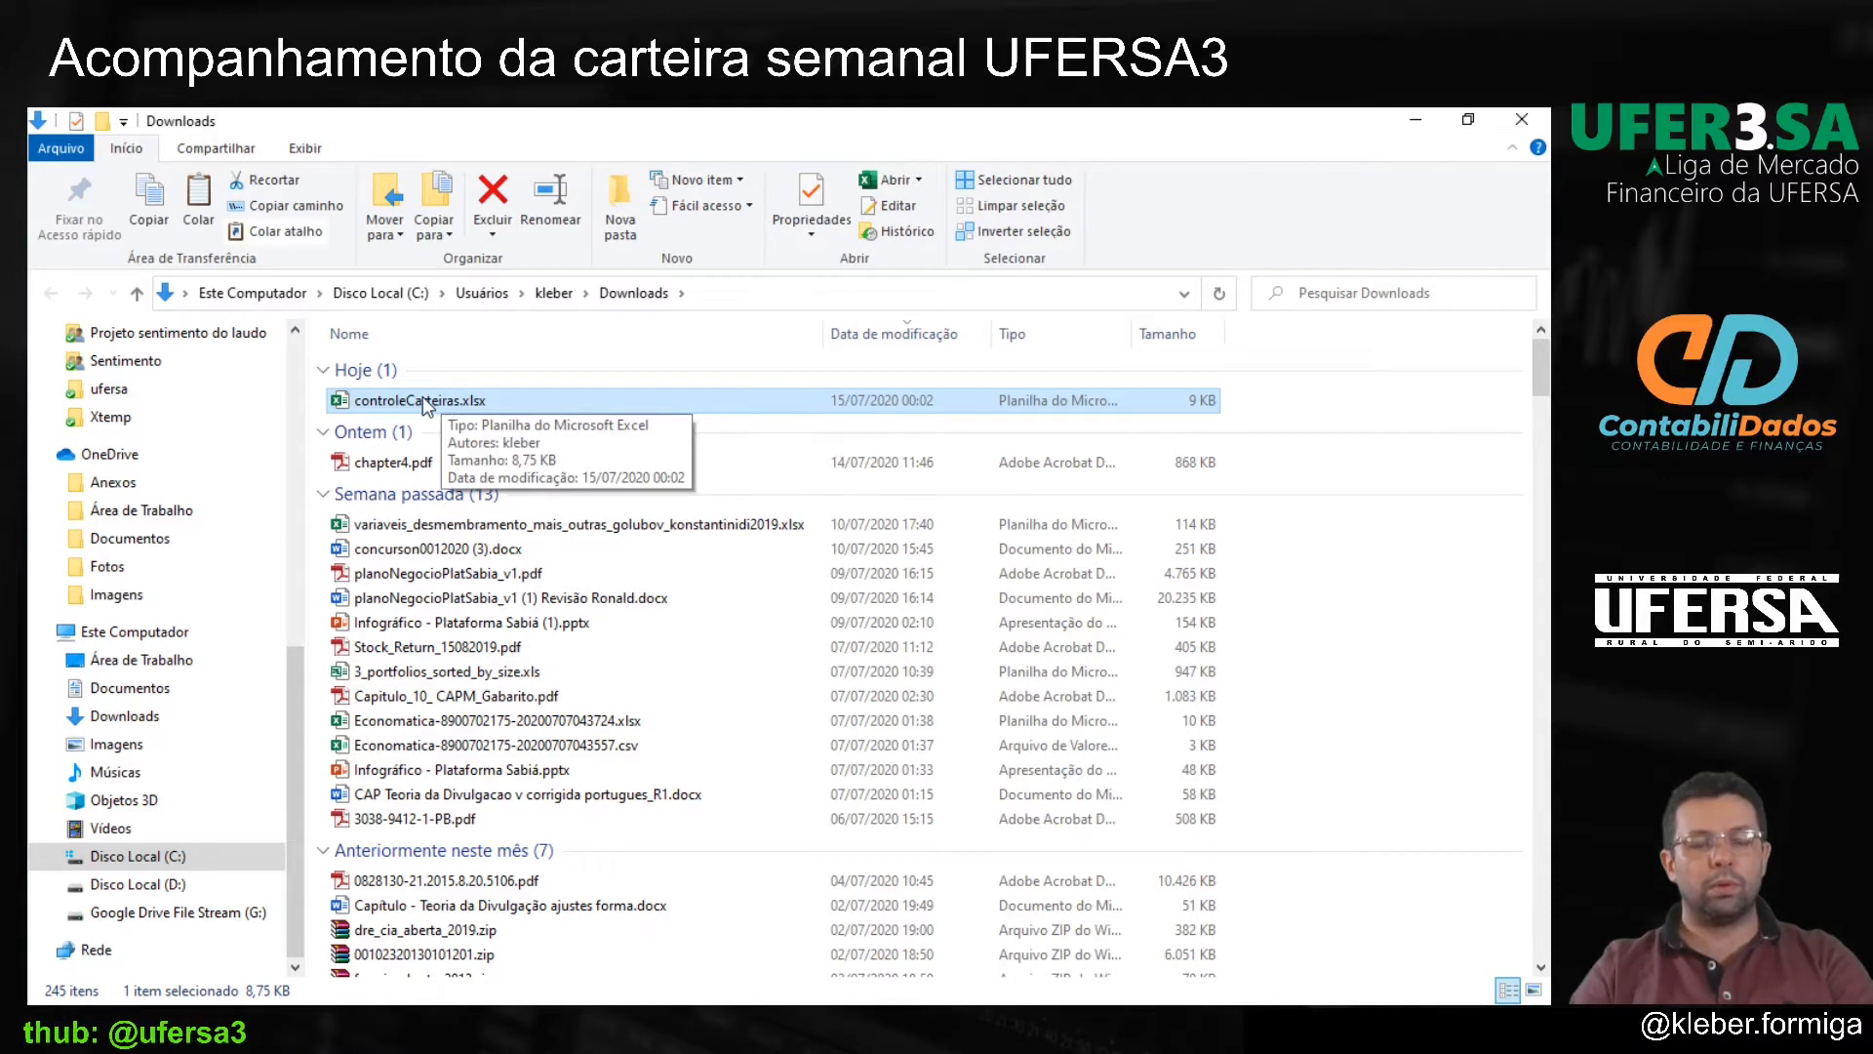
right_click(425, 404)
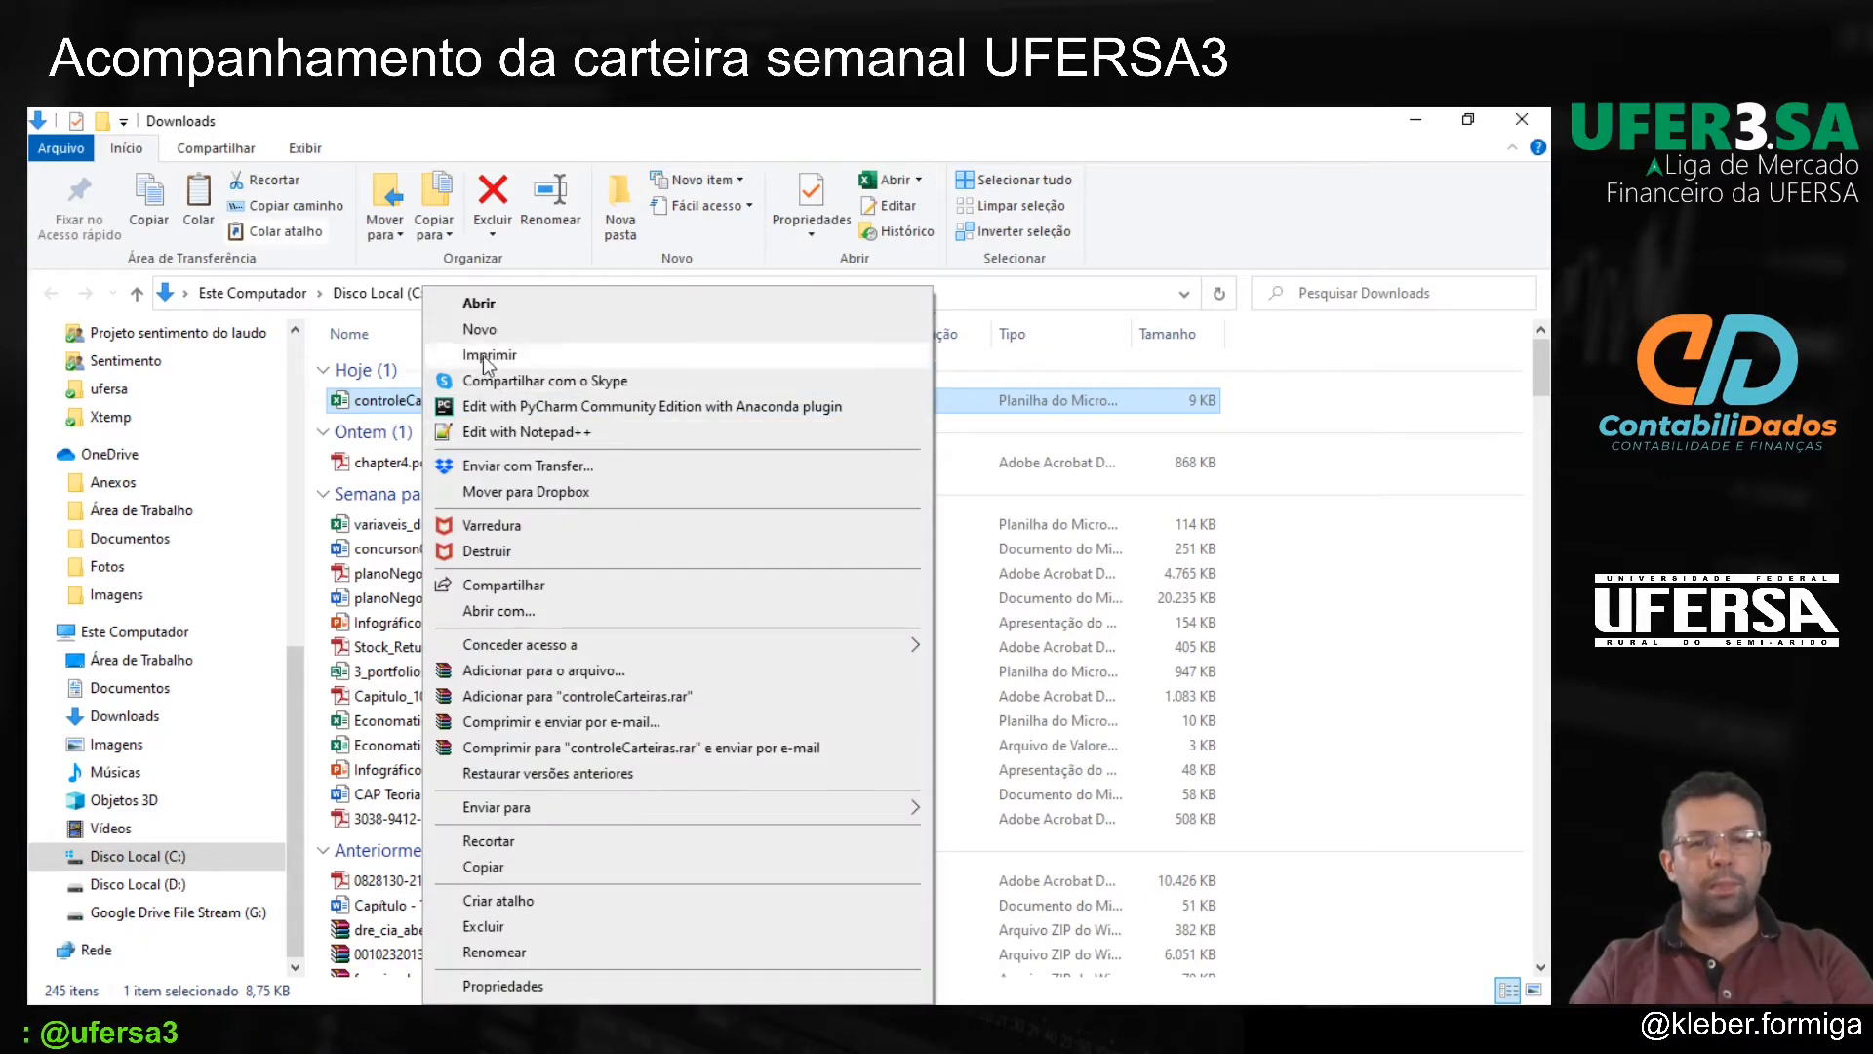
left_click(484, 867)
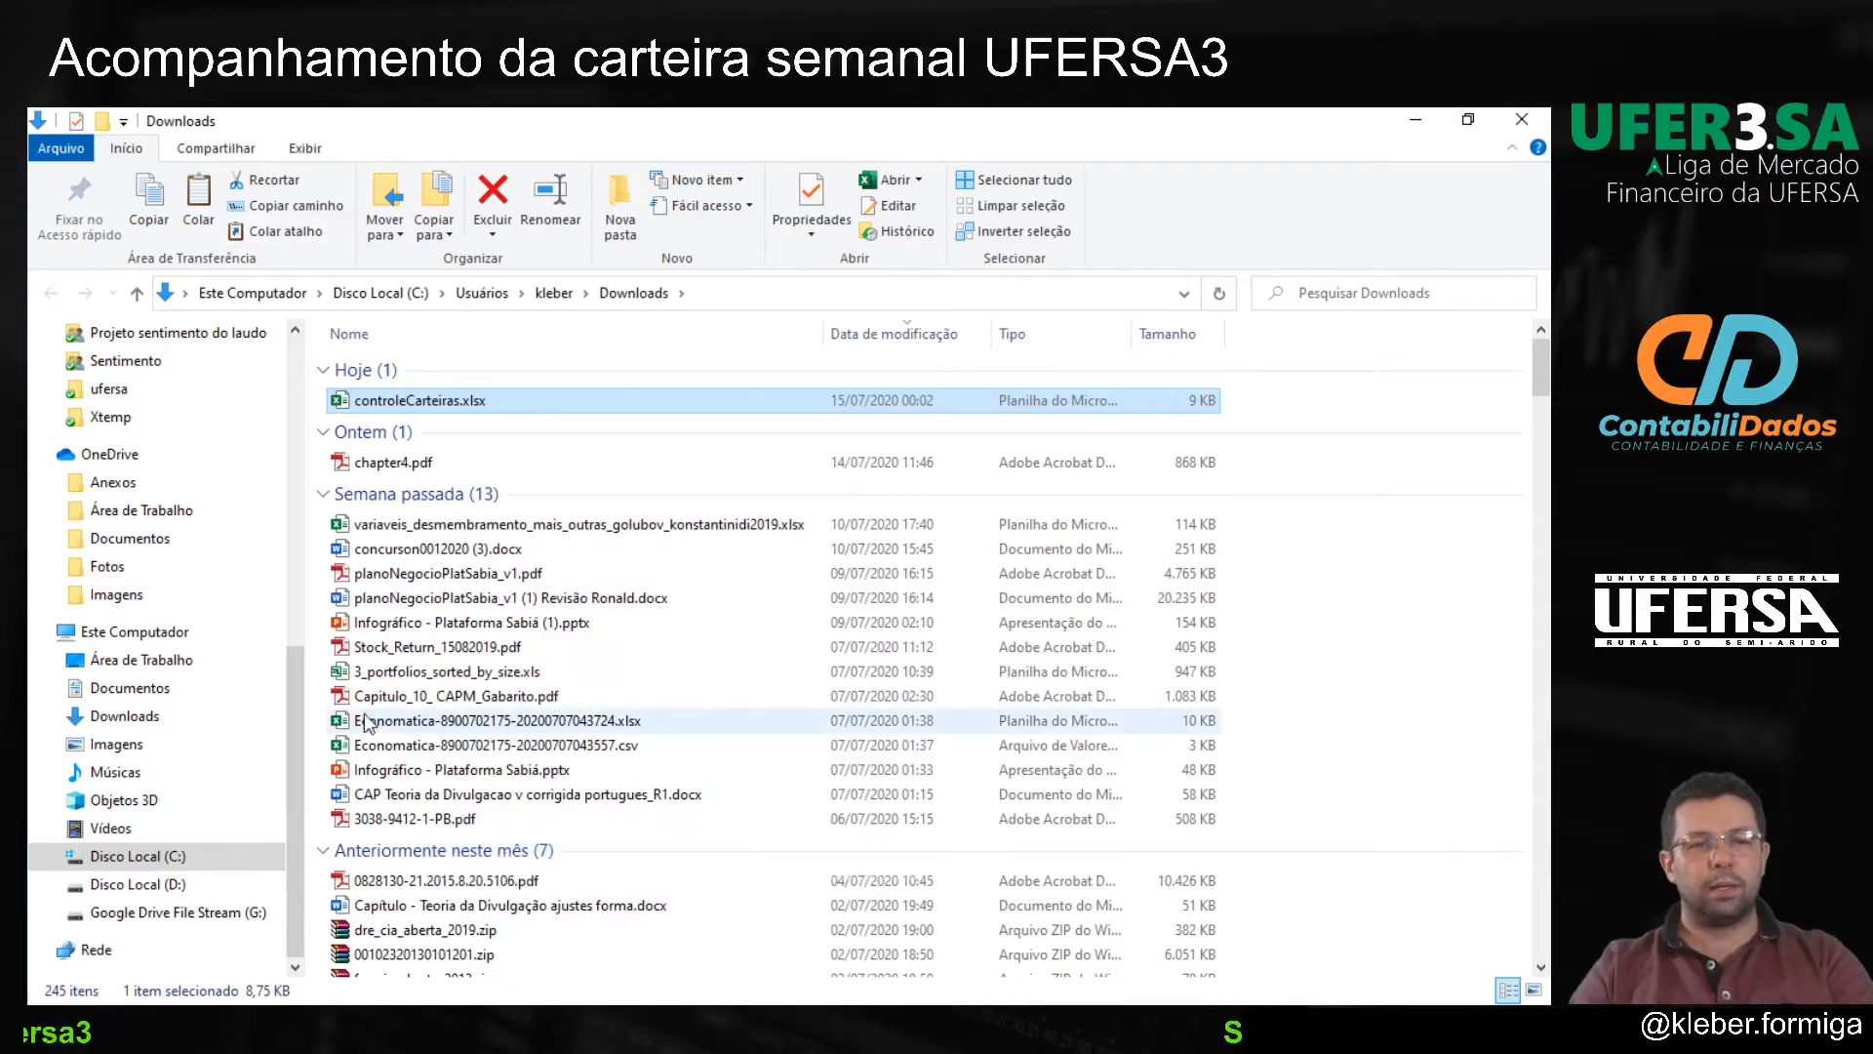
Step: Paste controleCarteiras.xlsx into the sheets subfolder of ufersa's pastaControleCarteira and return to the parent folder
left_click(110, 389)
double_click(390, 419)
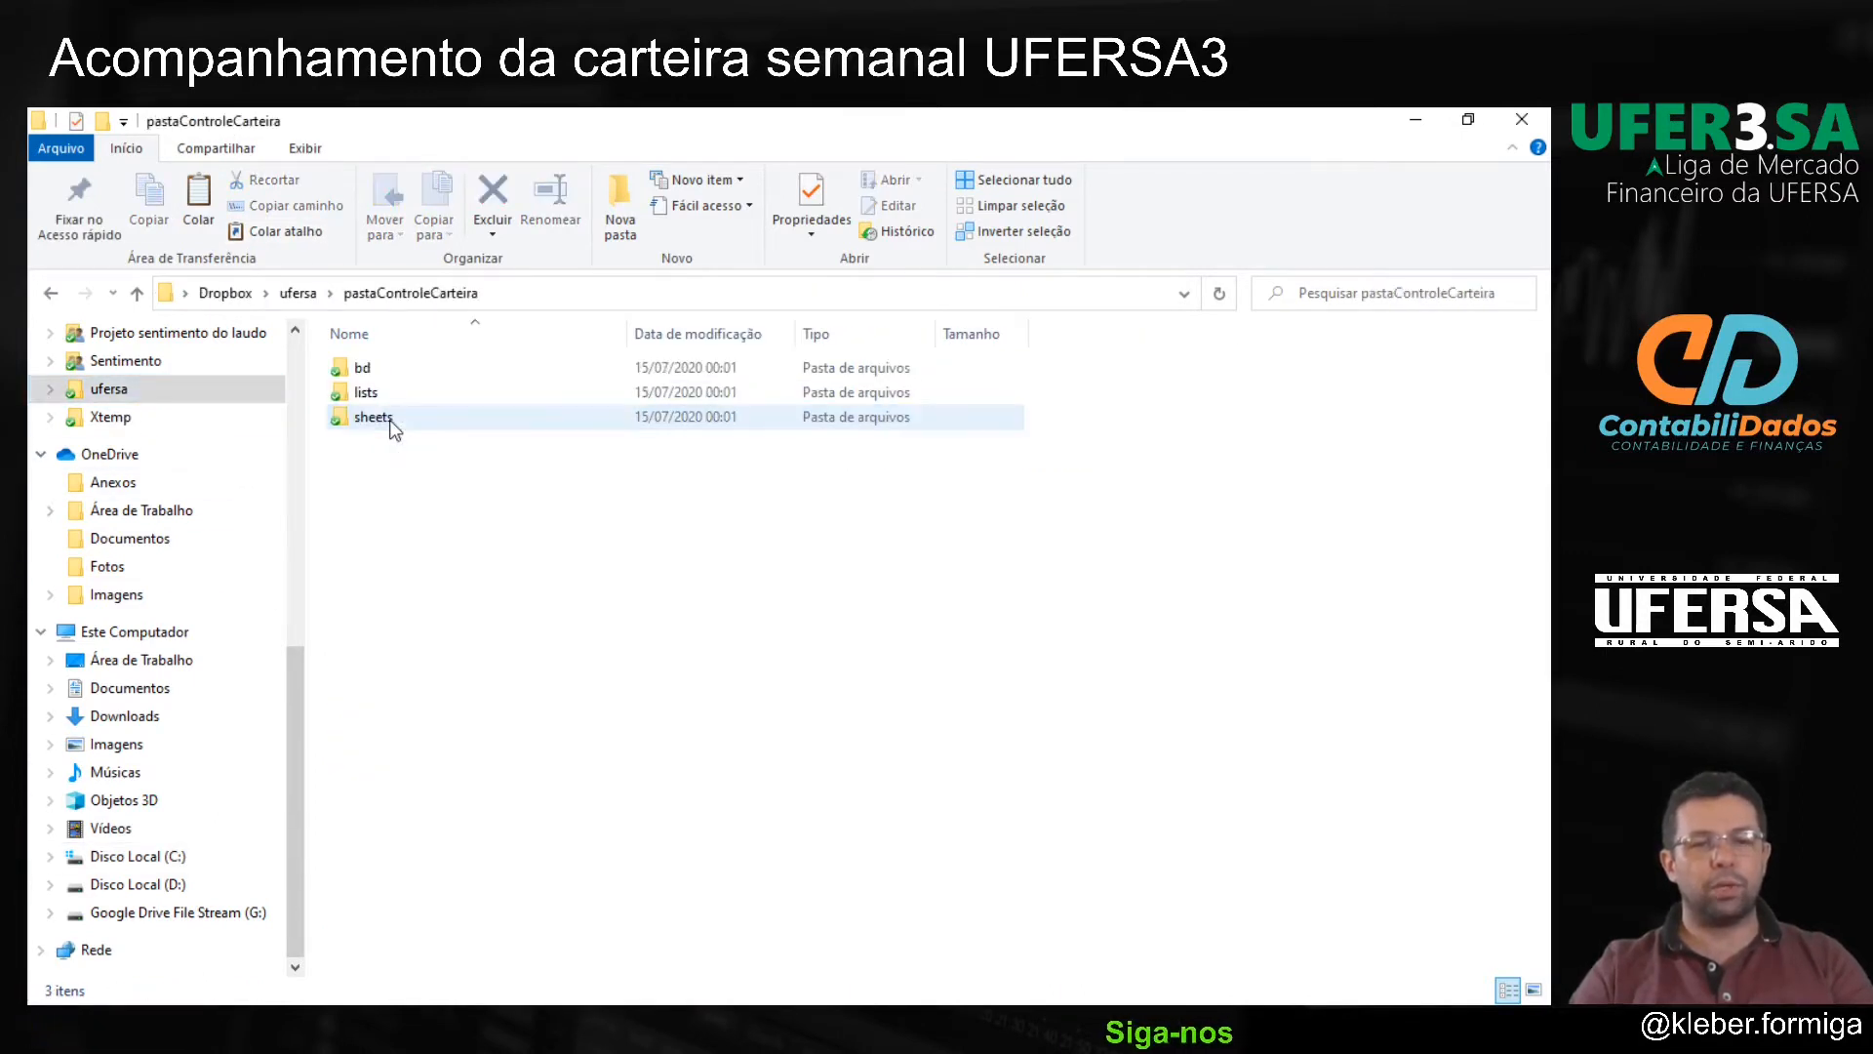
double_click(390, 420)
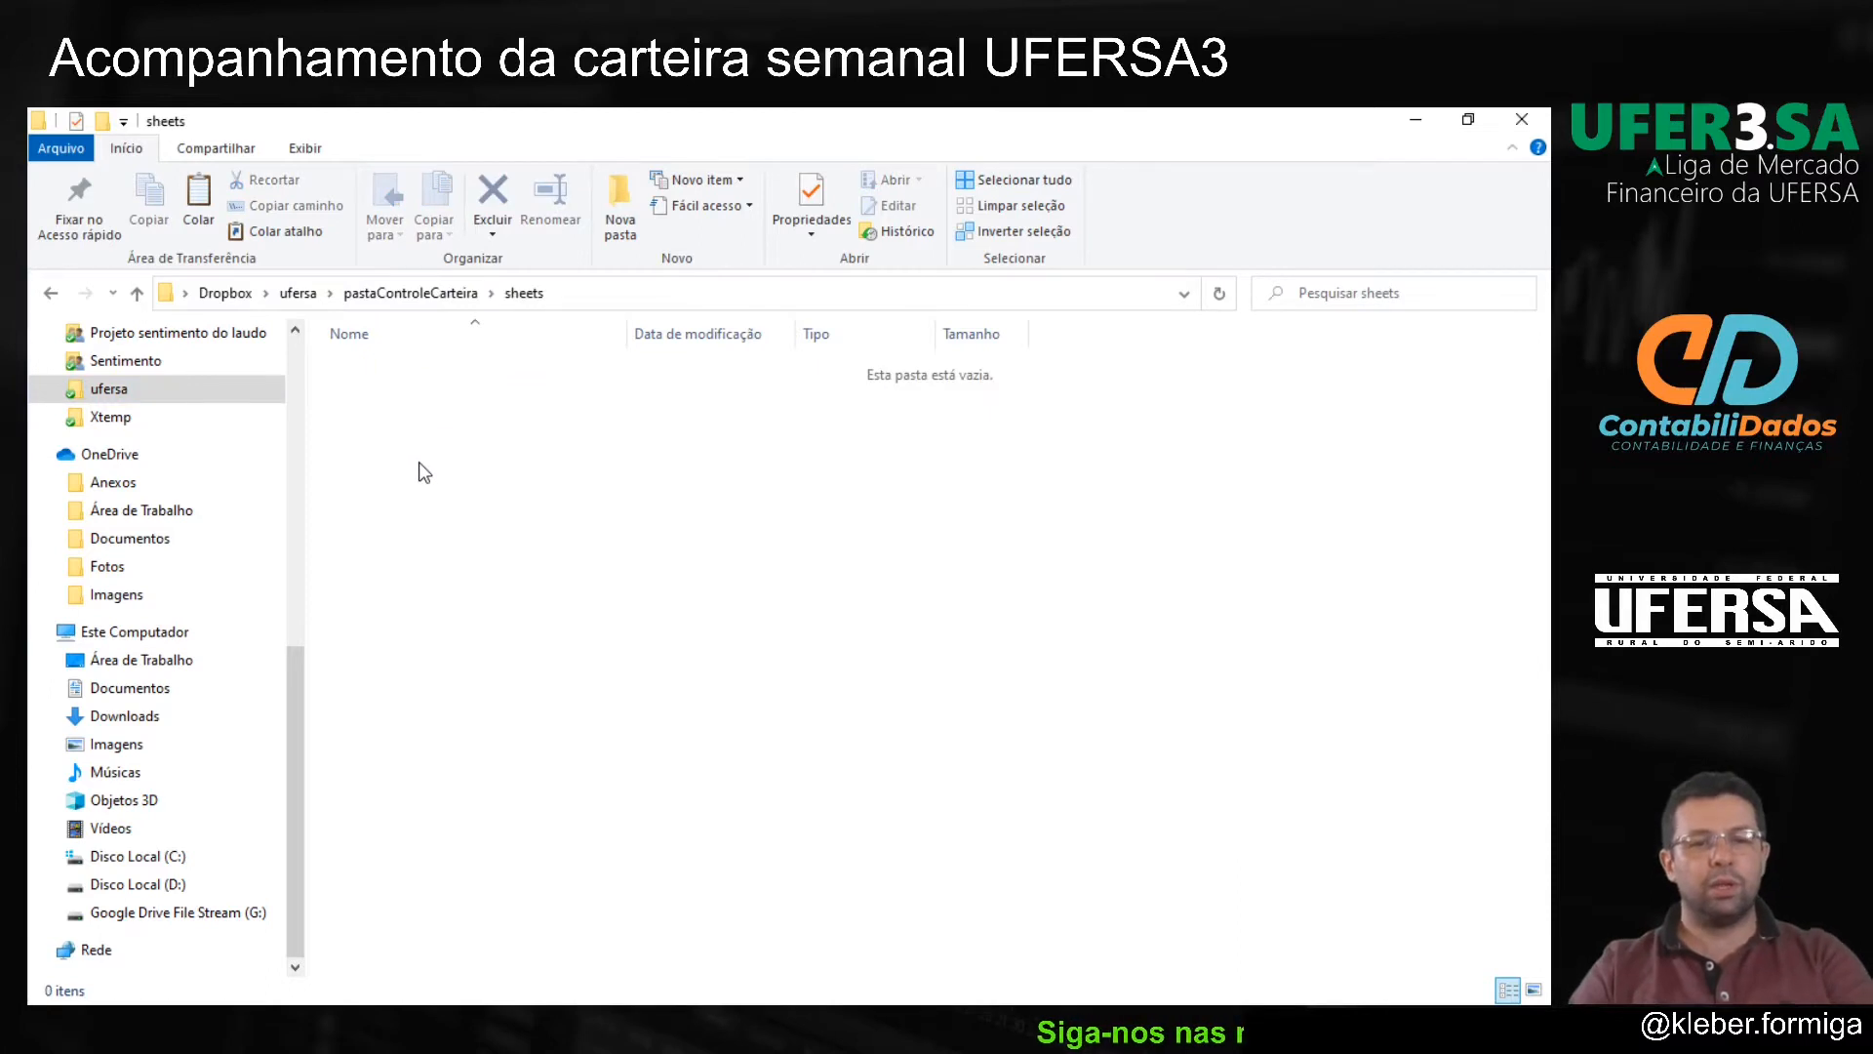
right_click(418, 463)
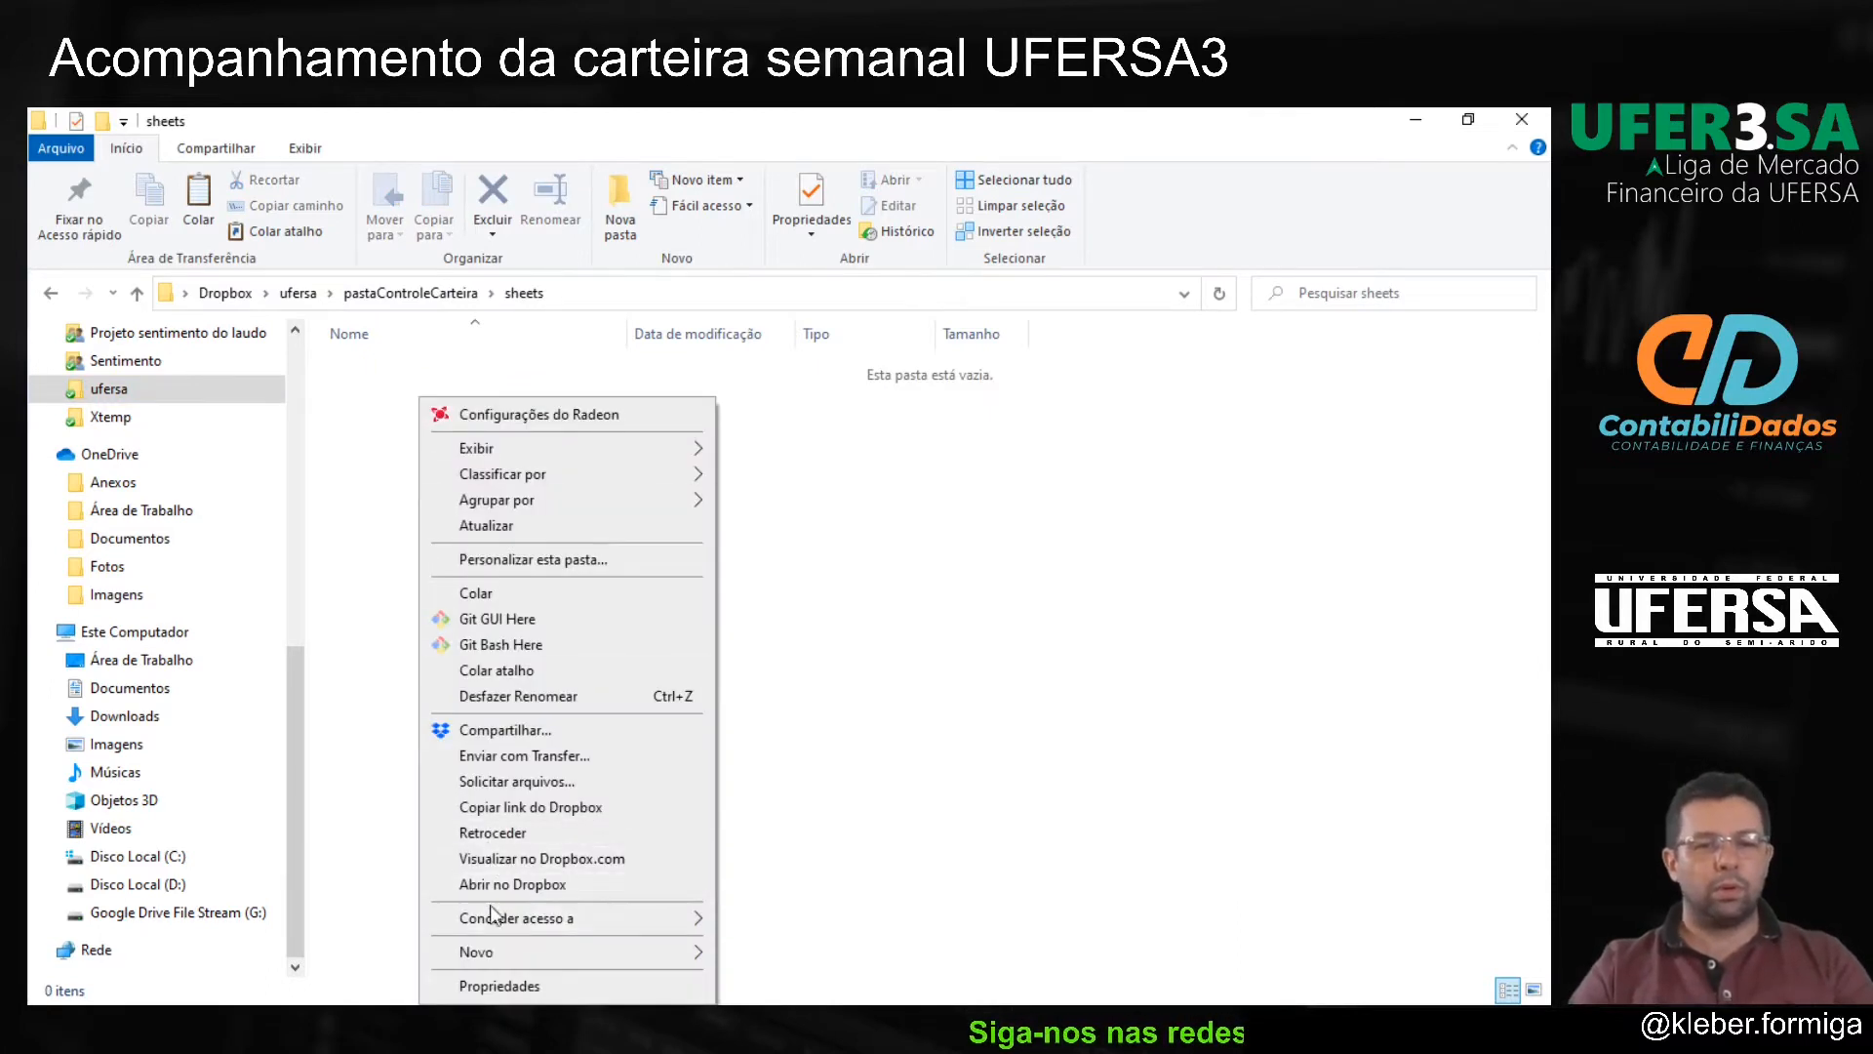
left_click(499, 593)
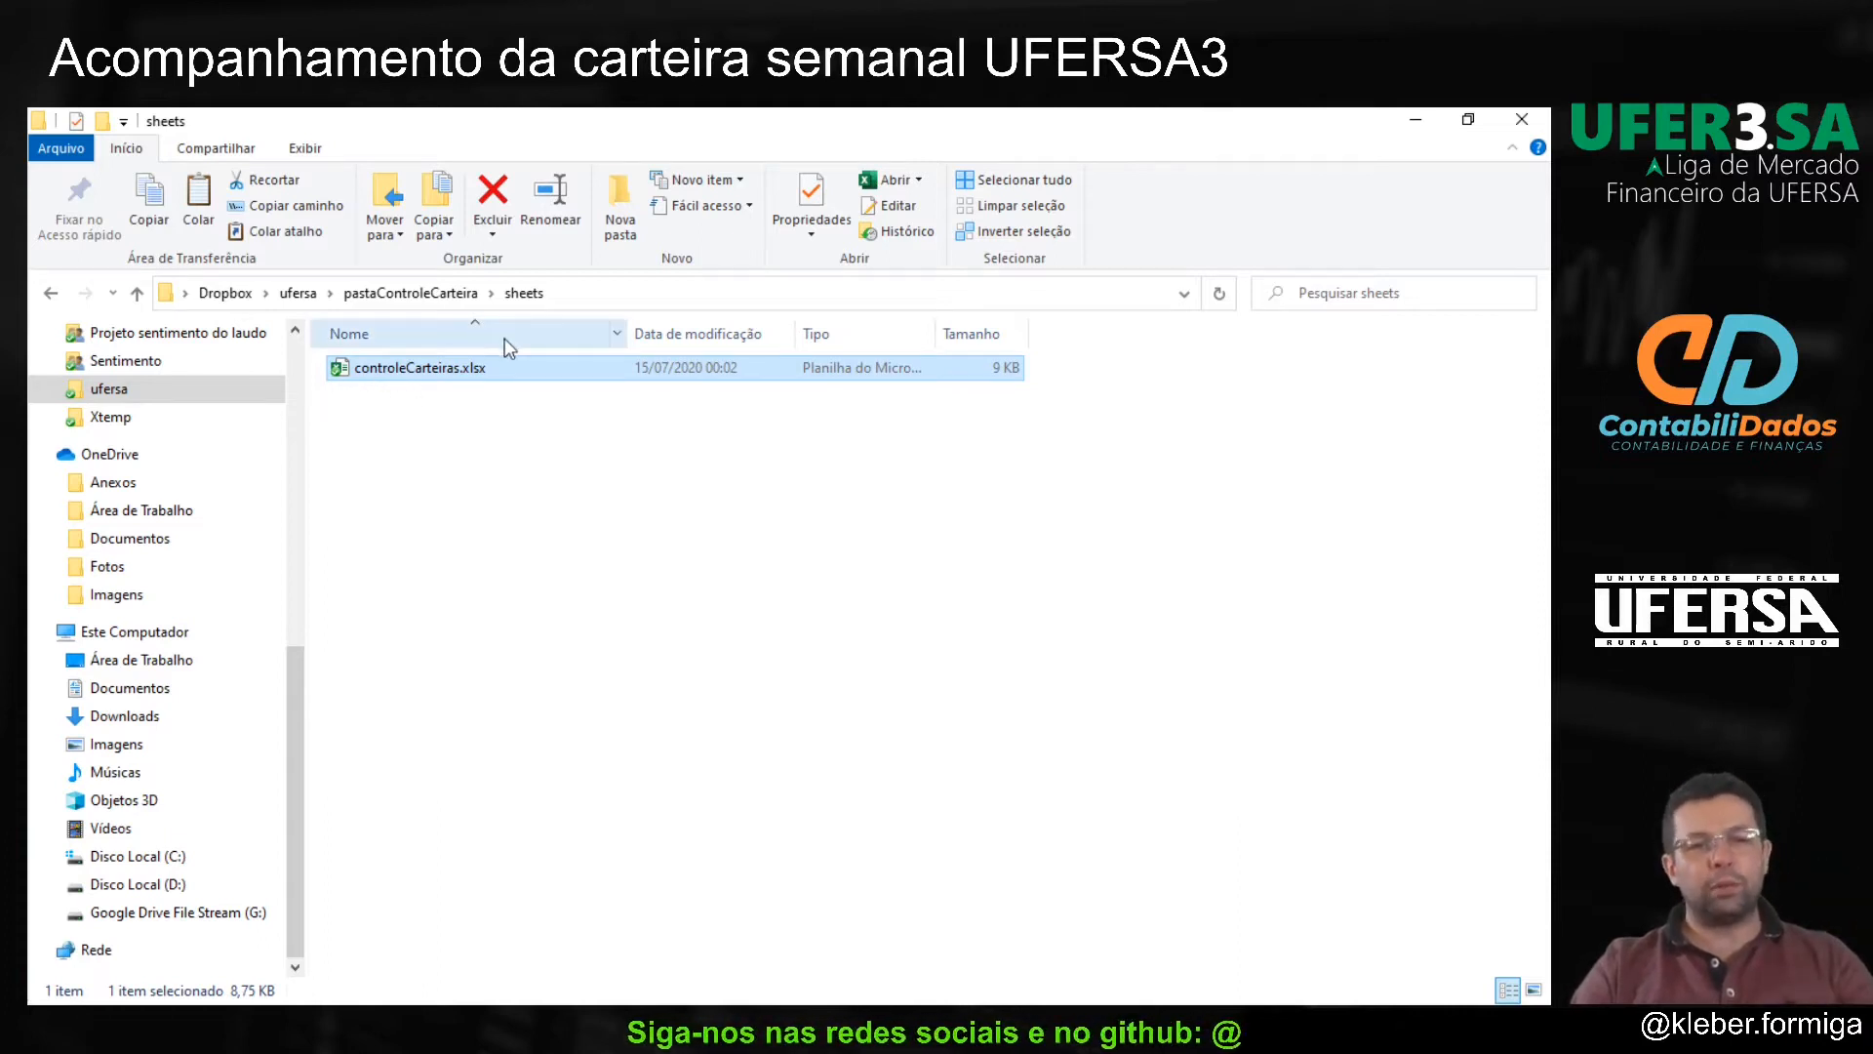
left_click(404, 295)
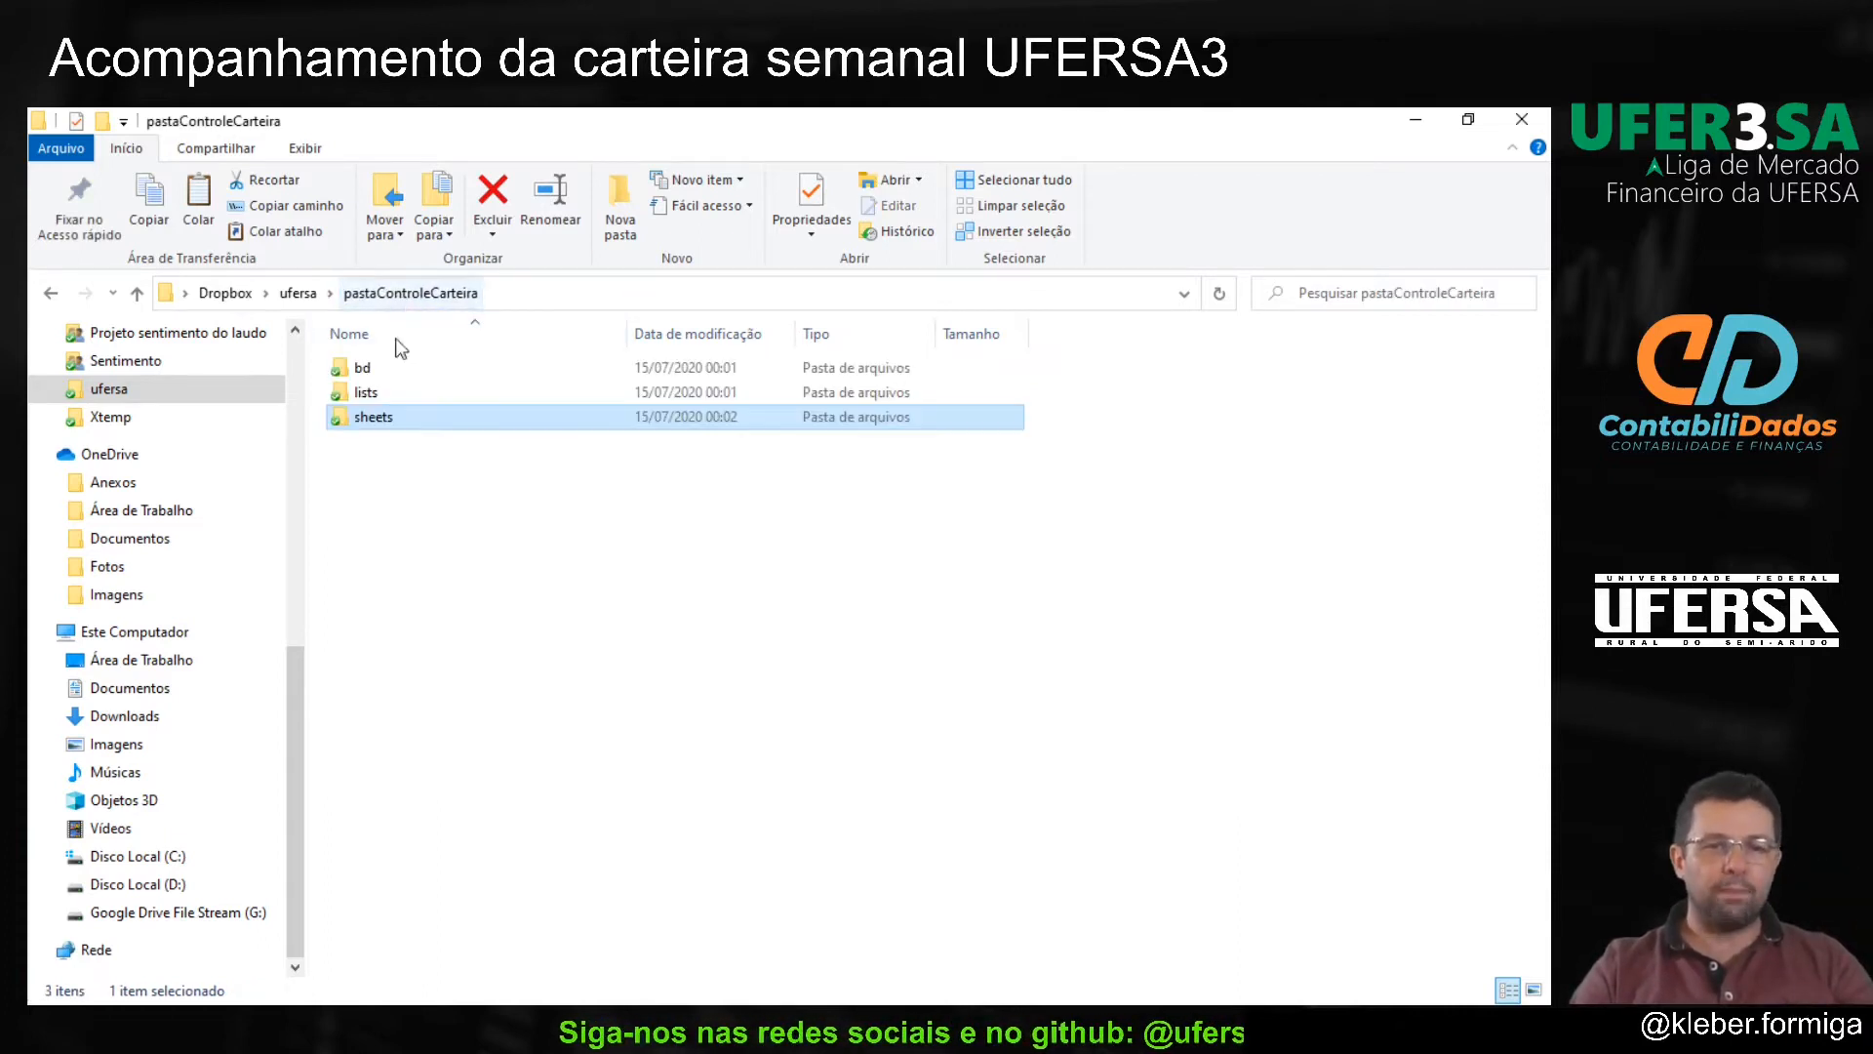
left_click(374, 444)
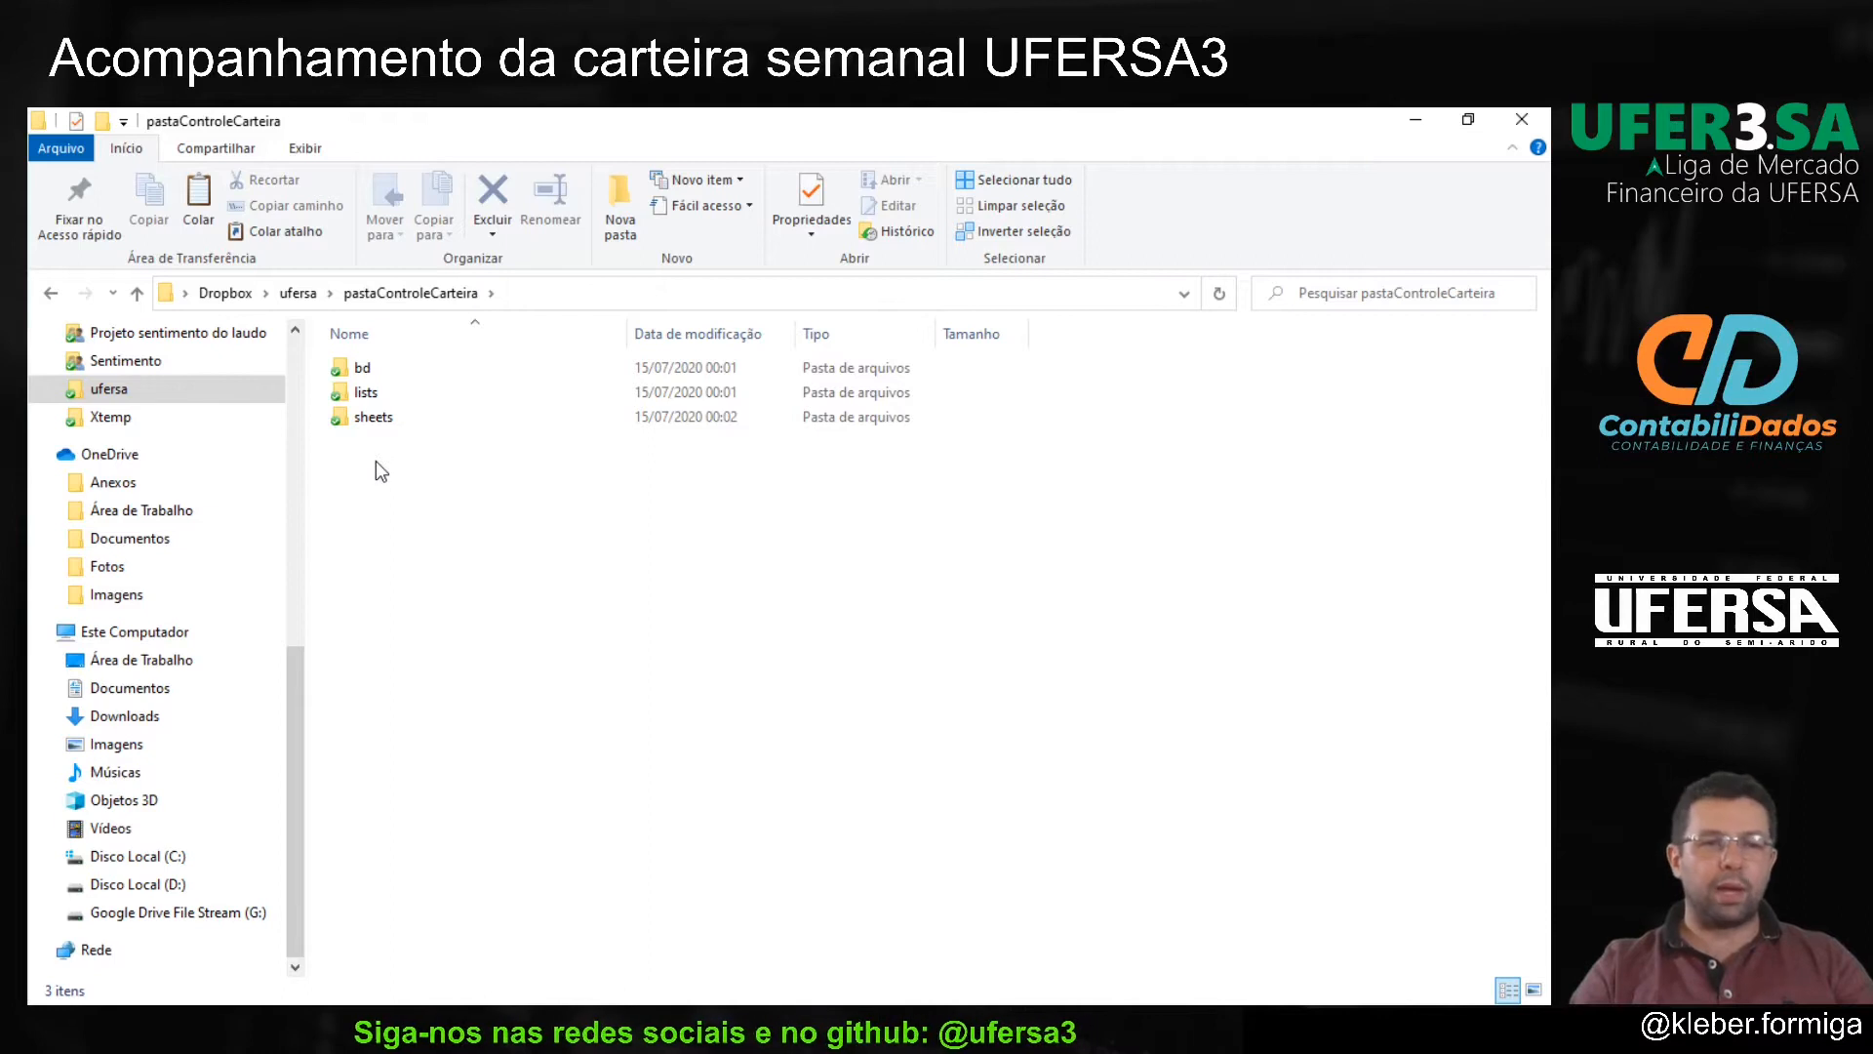
Step: Launch RStudio, clear its console and create a new blank R script
key("super")
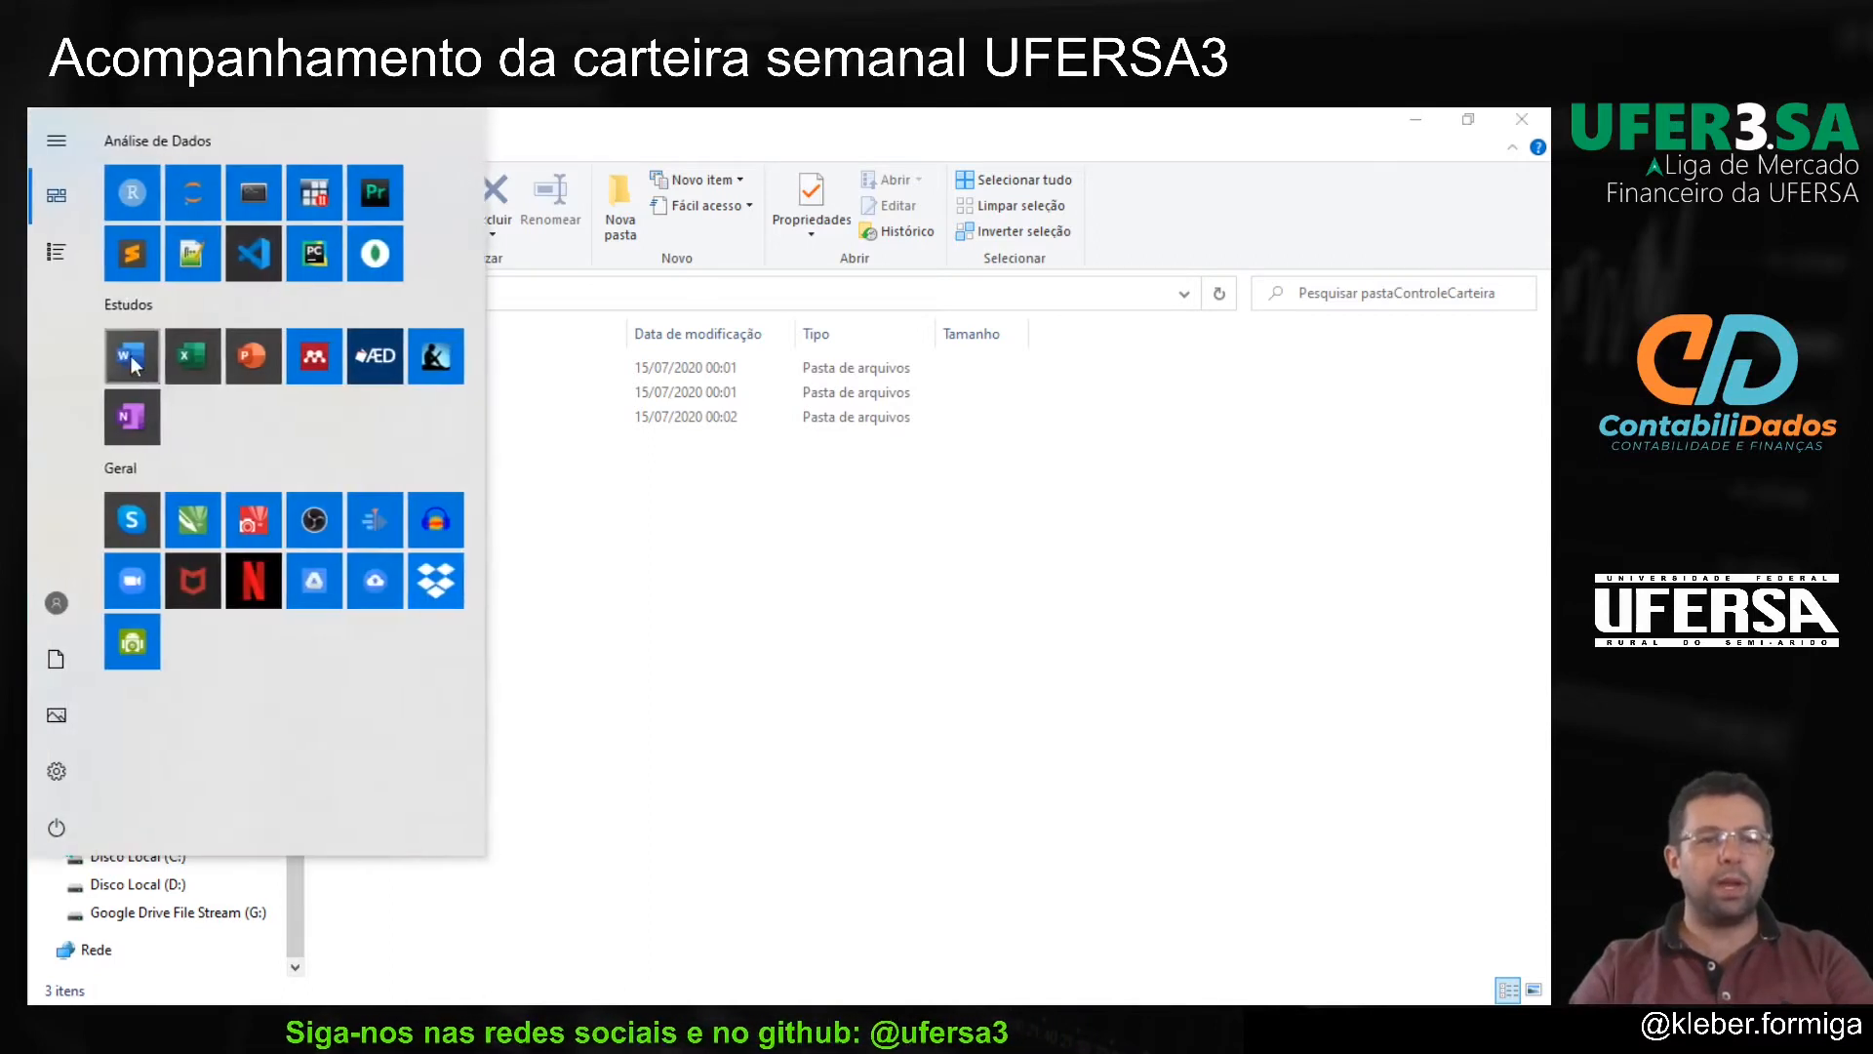
left_click(131, 192)
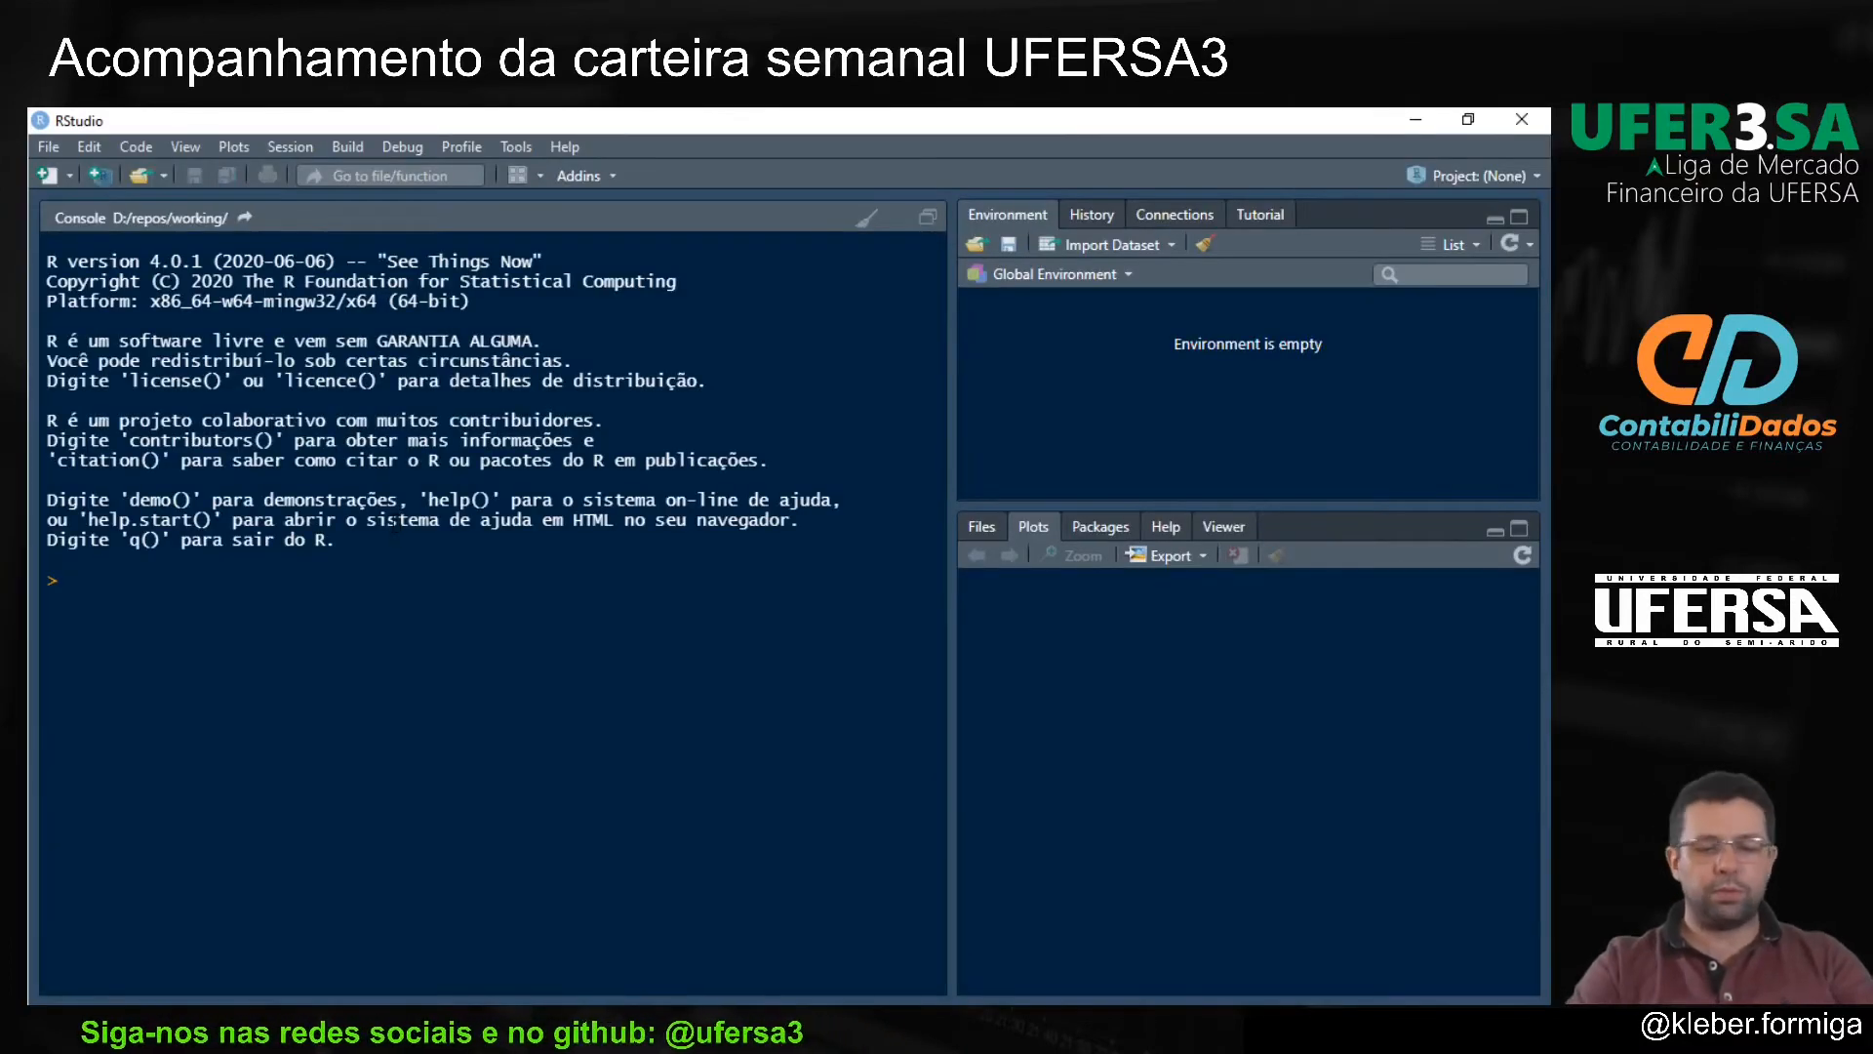
key("ctrl+l")
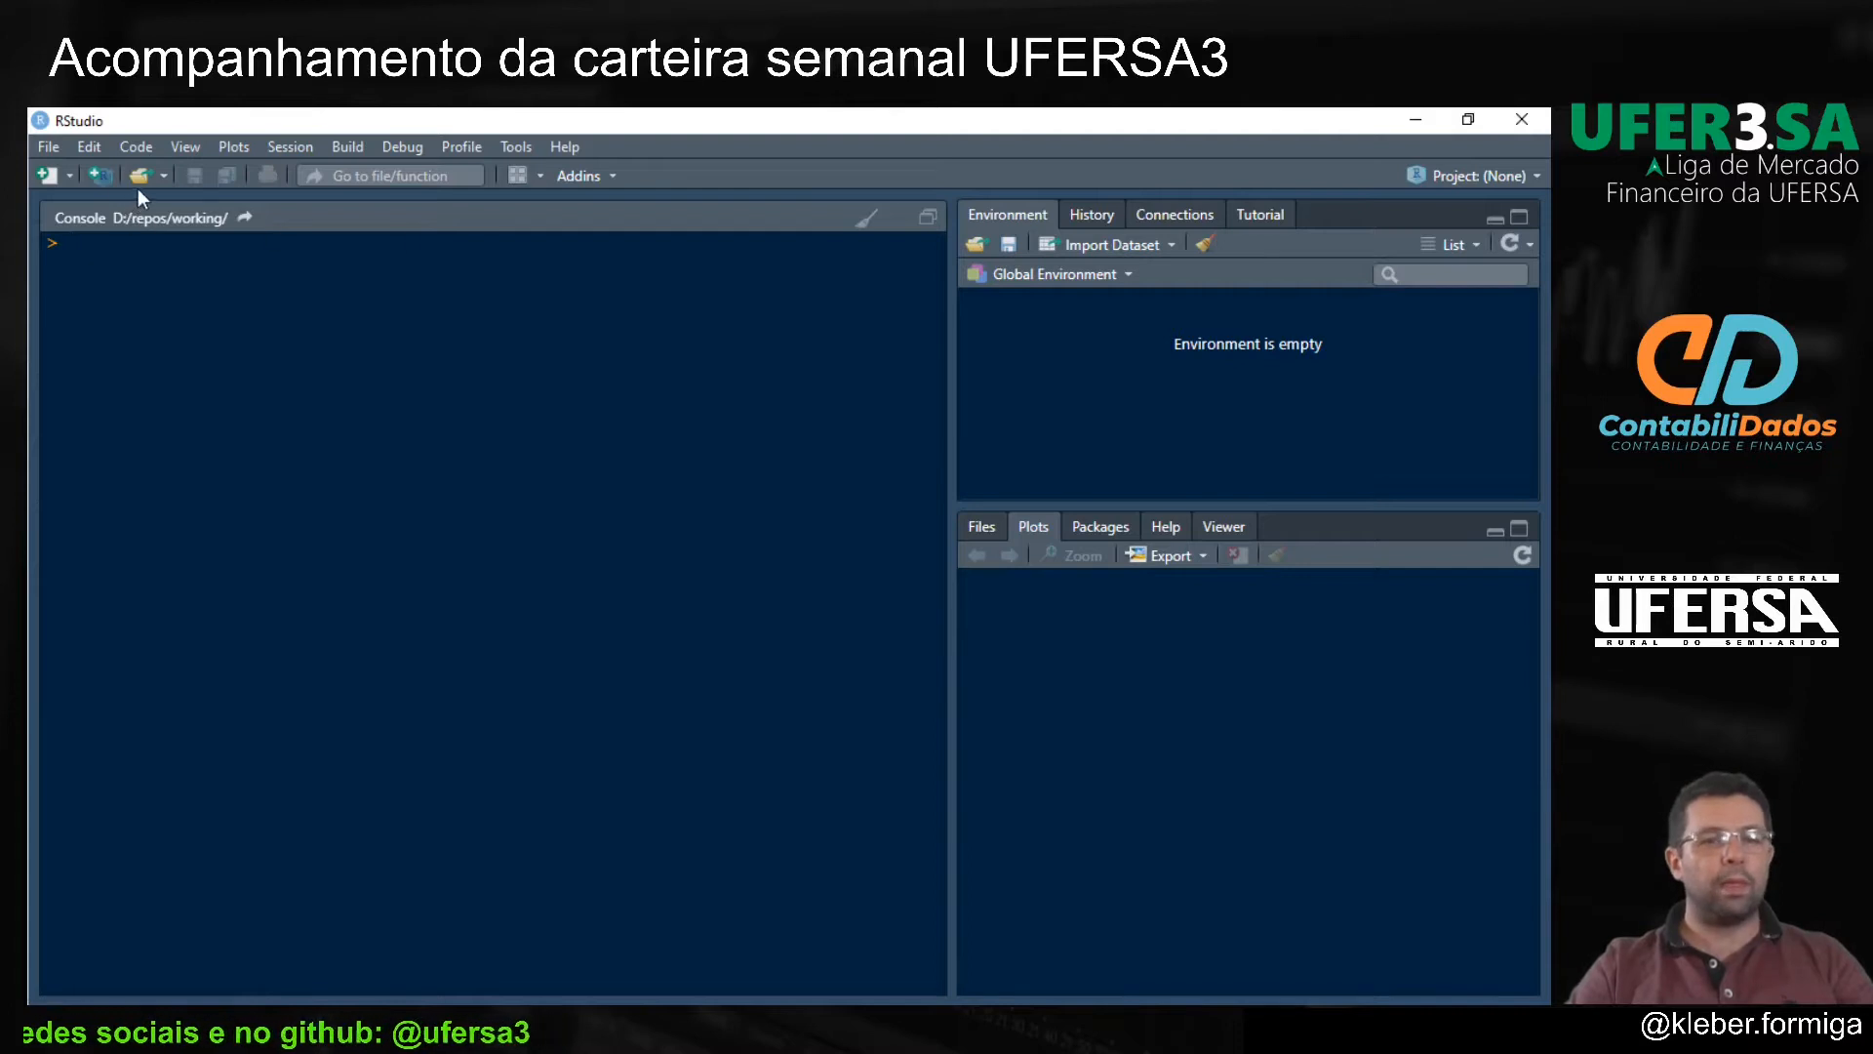
left_click(55, 181)
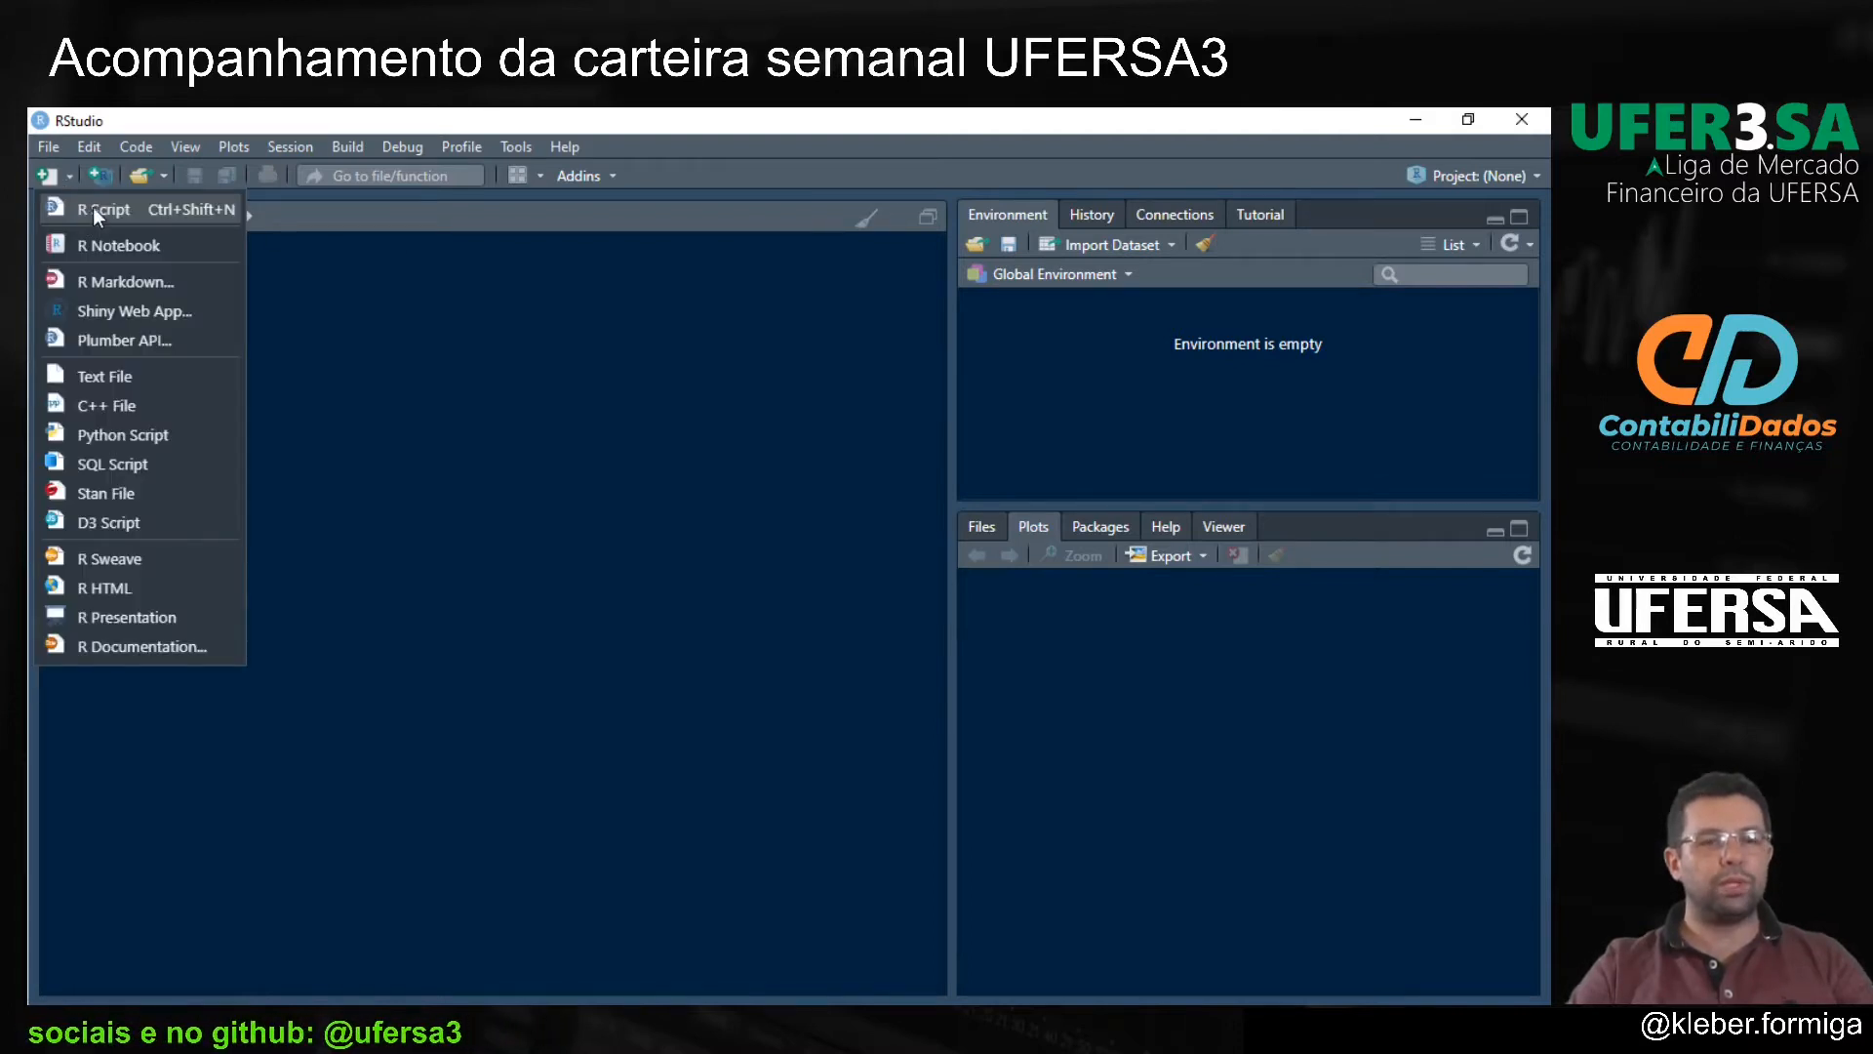
left_click(91, 207)
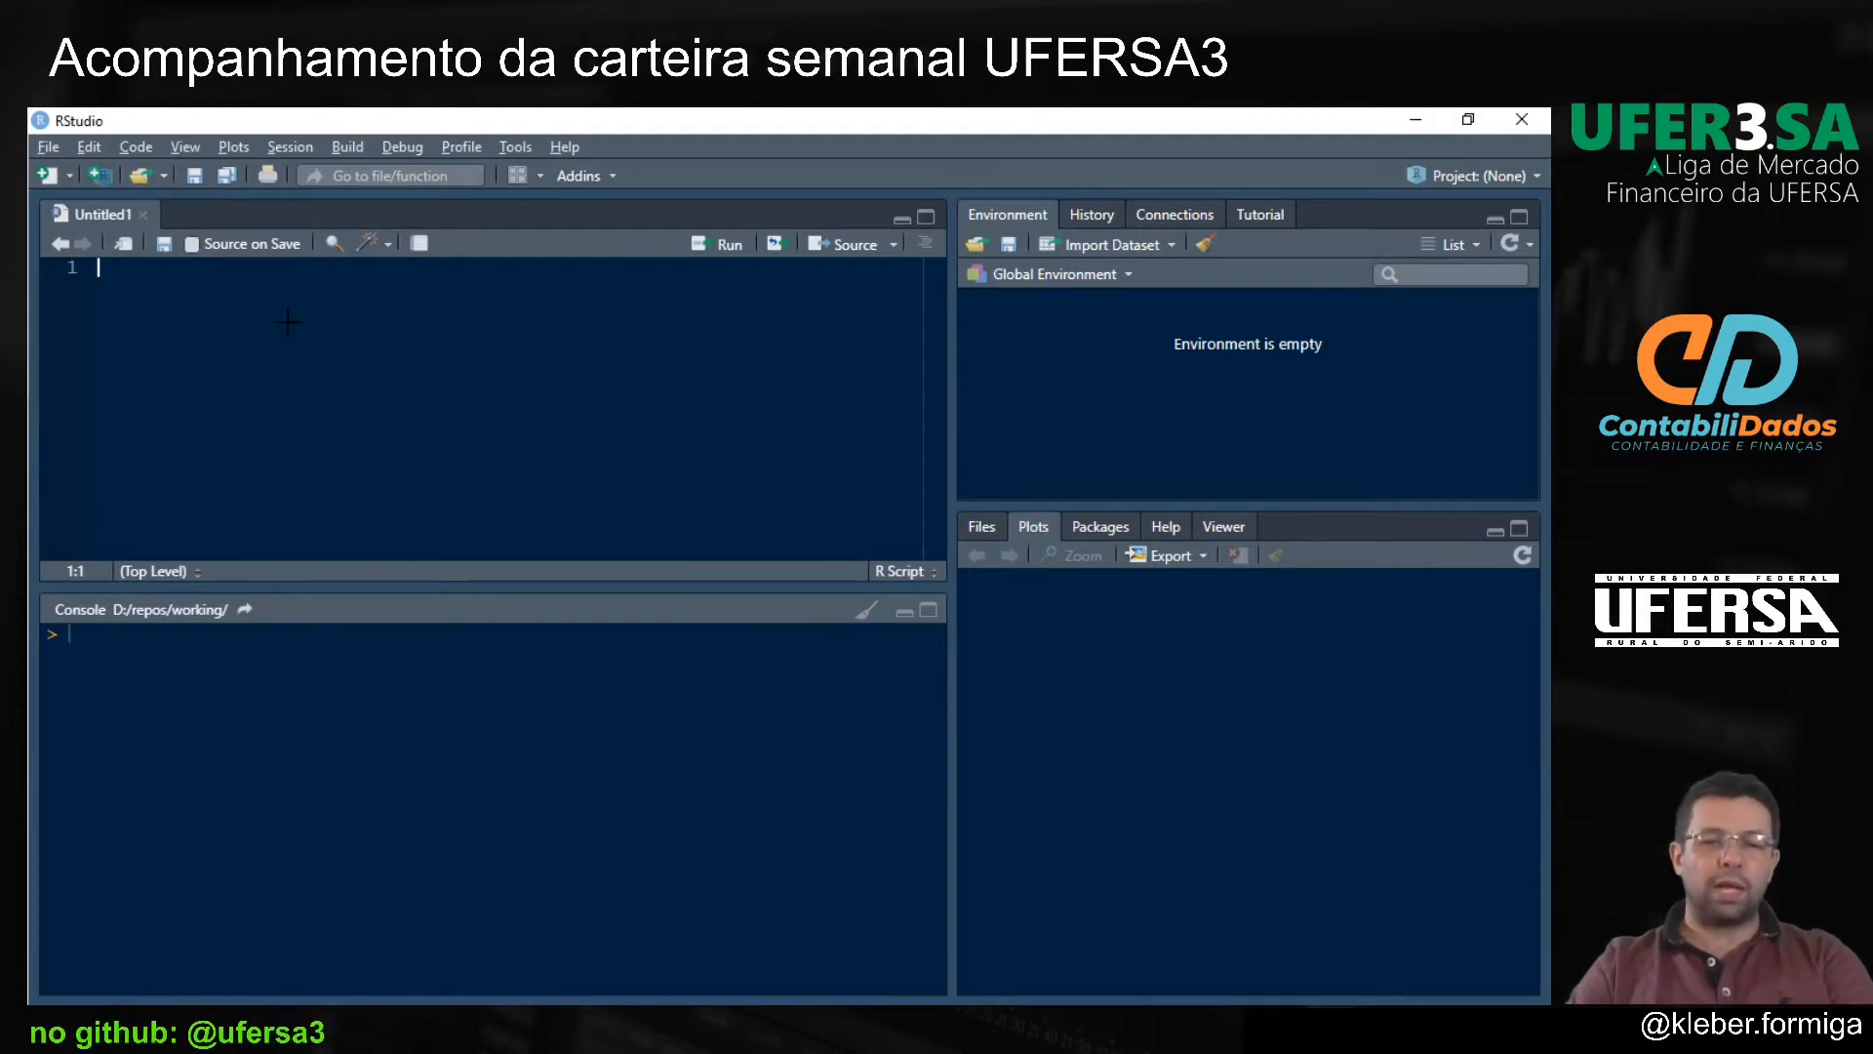
Step: Switch back to the GitHub page in Chrome and open the raw version of gerenciaCarteiras.R from the contabilidados repository's R folder
key("alt+Tab")
key("alt+Tab")
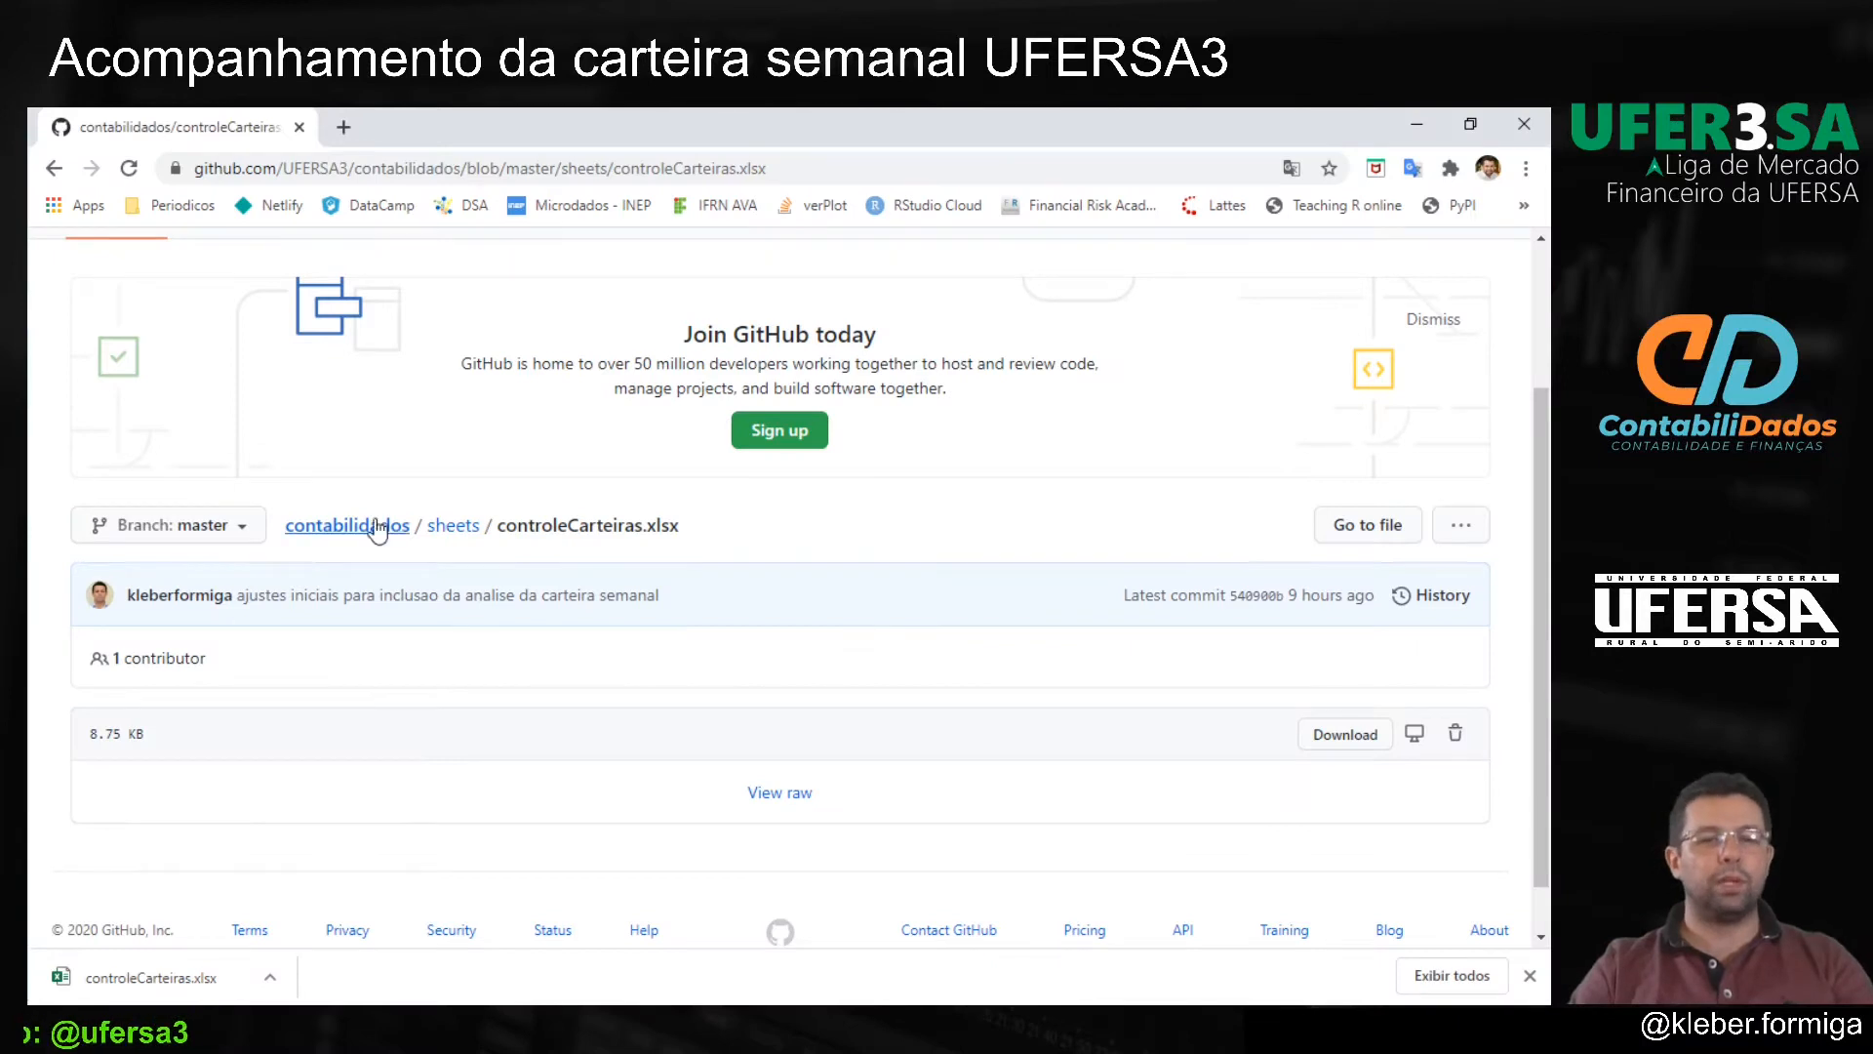
left_click(320, 532)
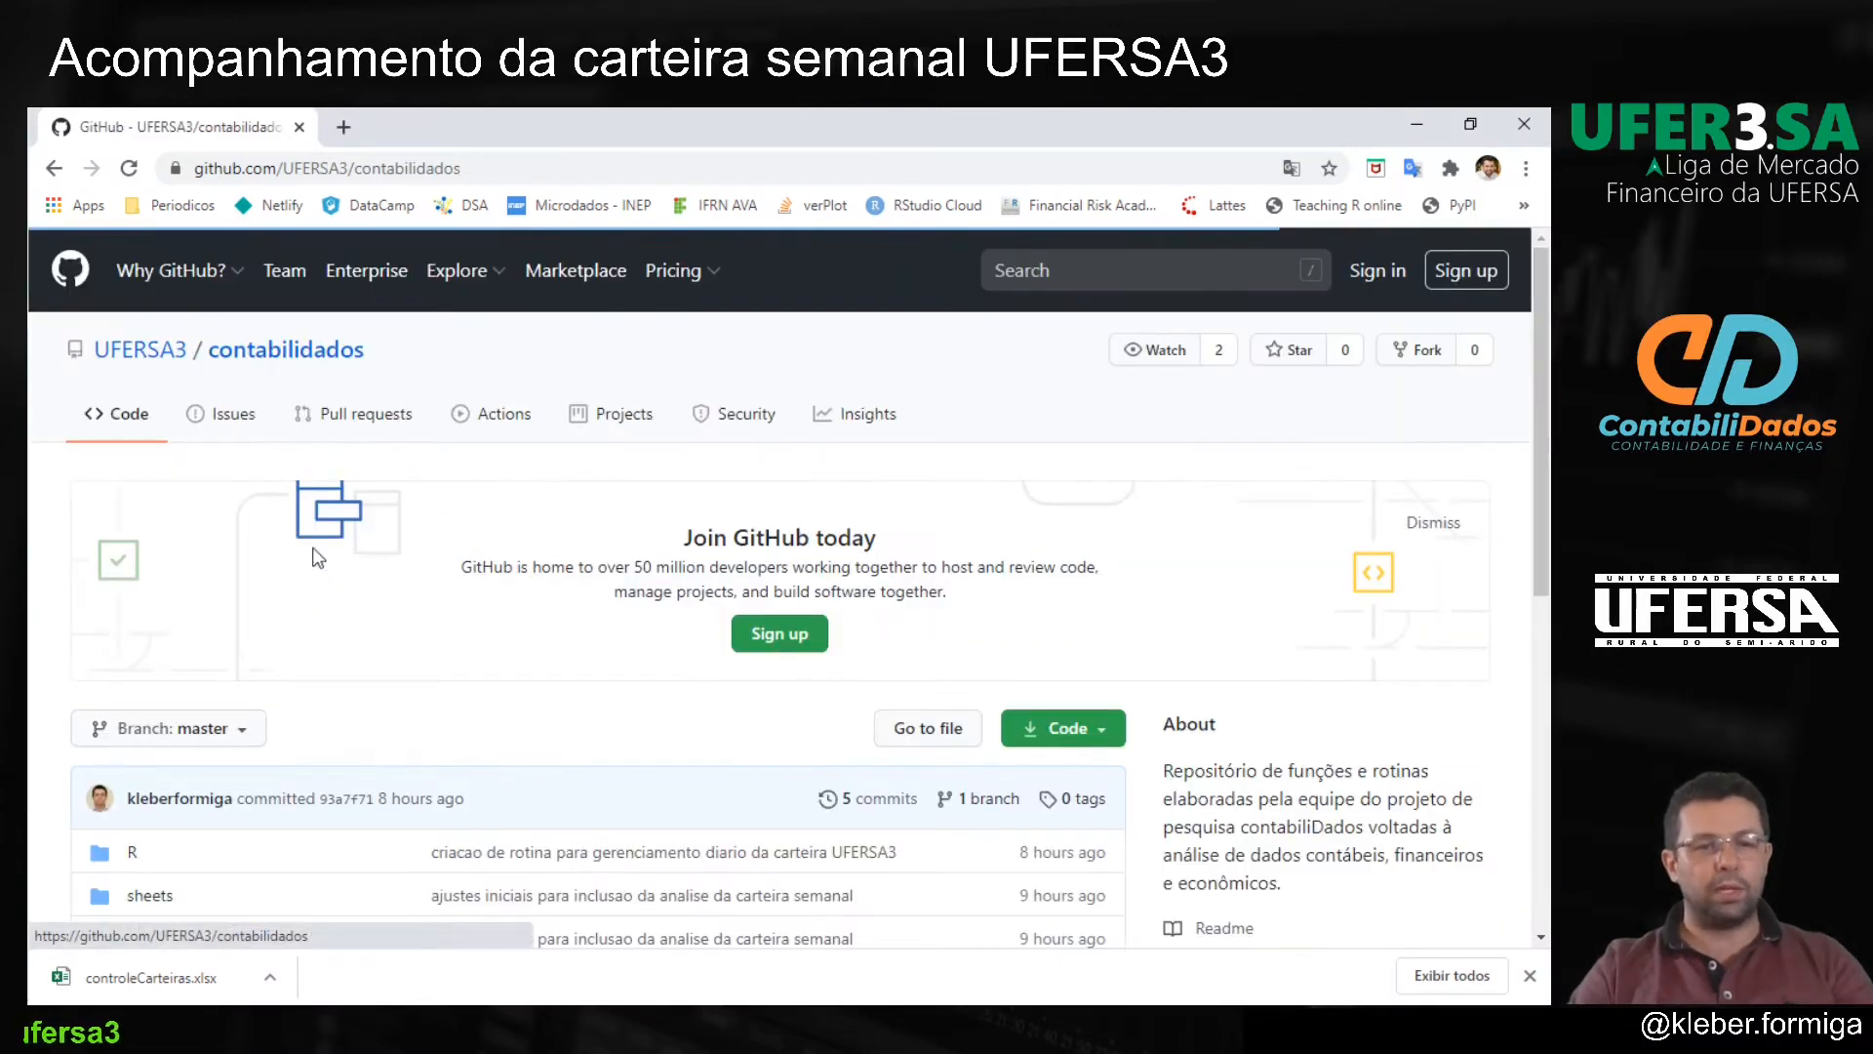
scroll(191, 676, "down", 3)
left_click(131, 502)
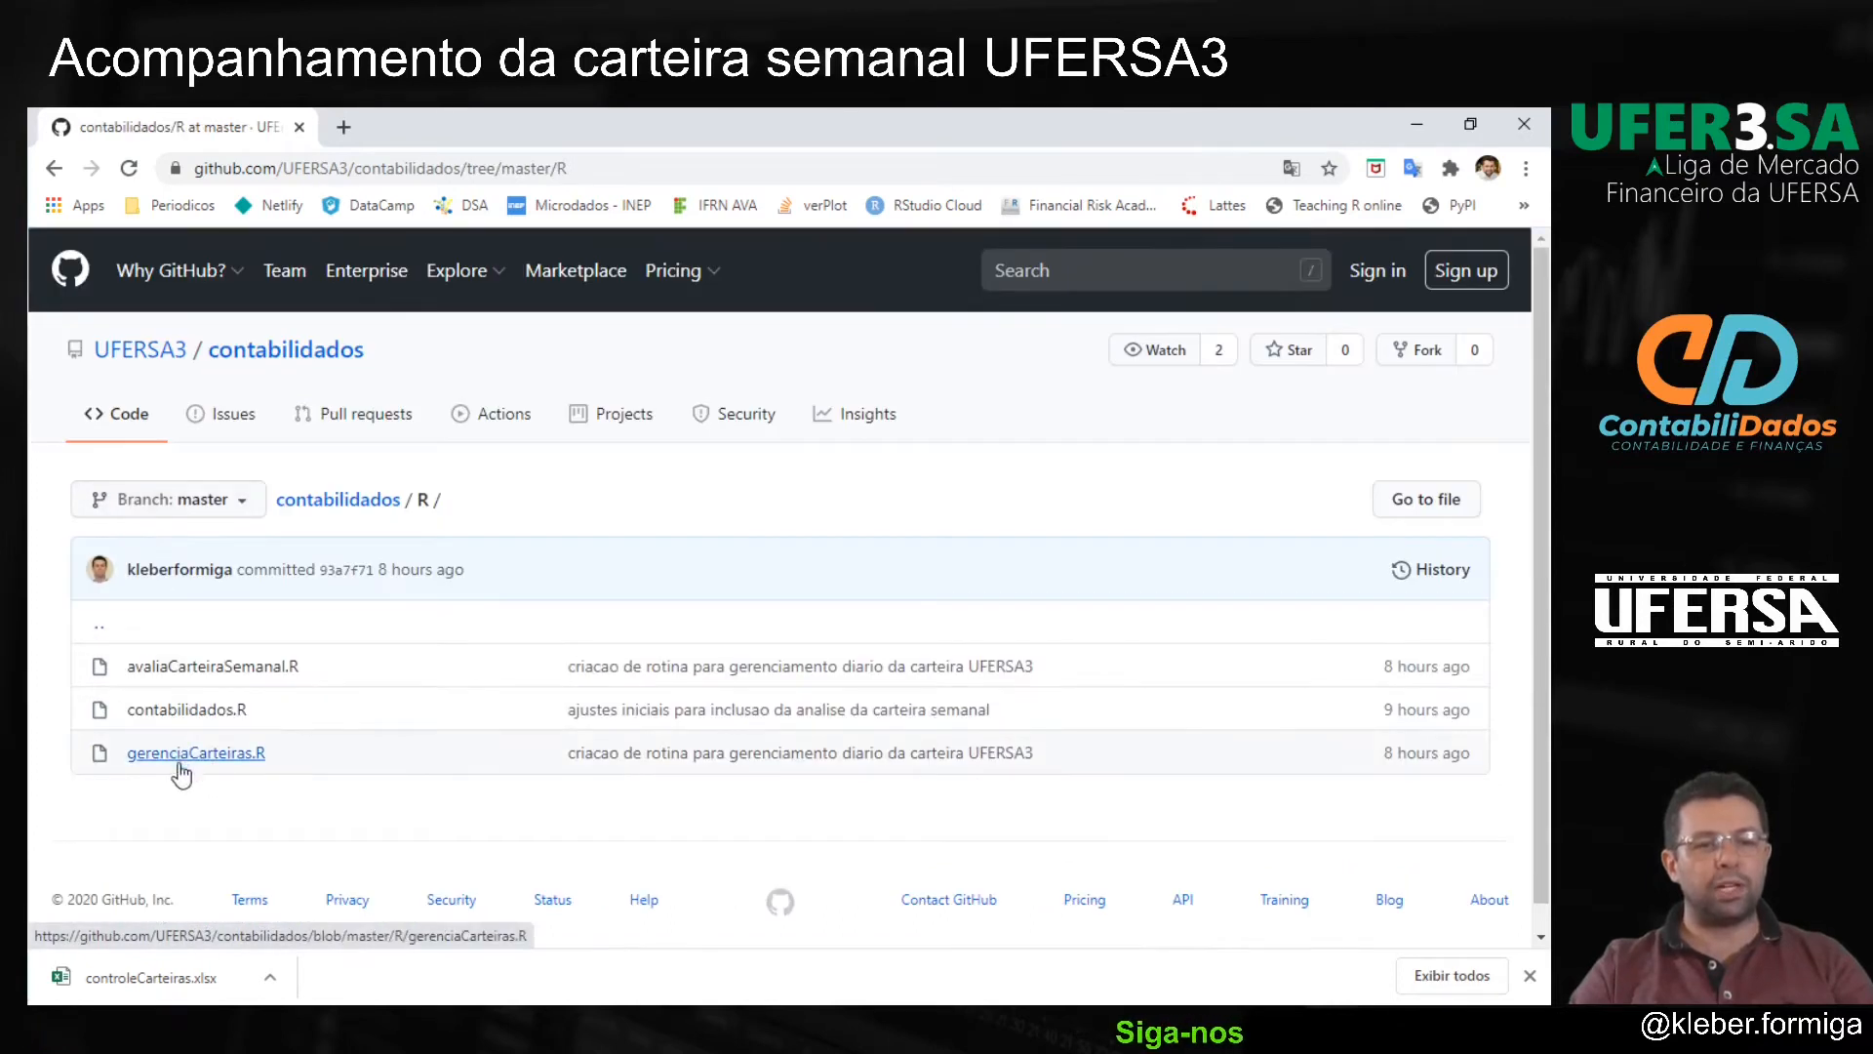
left_click(215, 755)
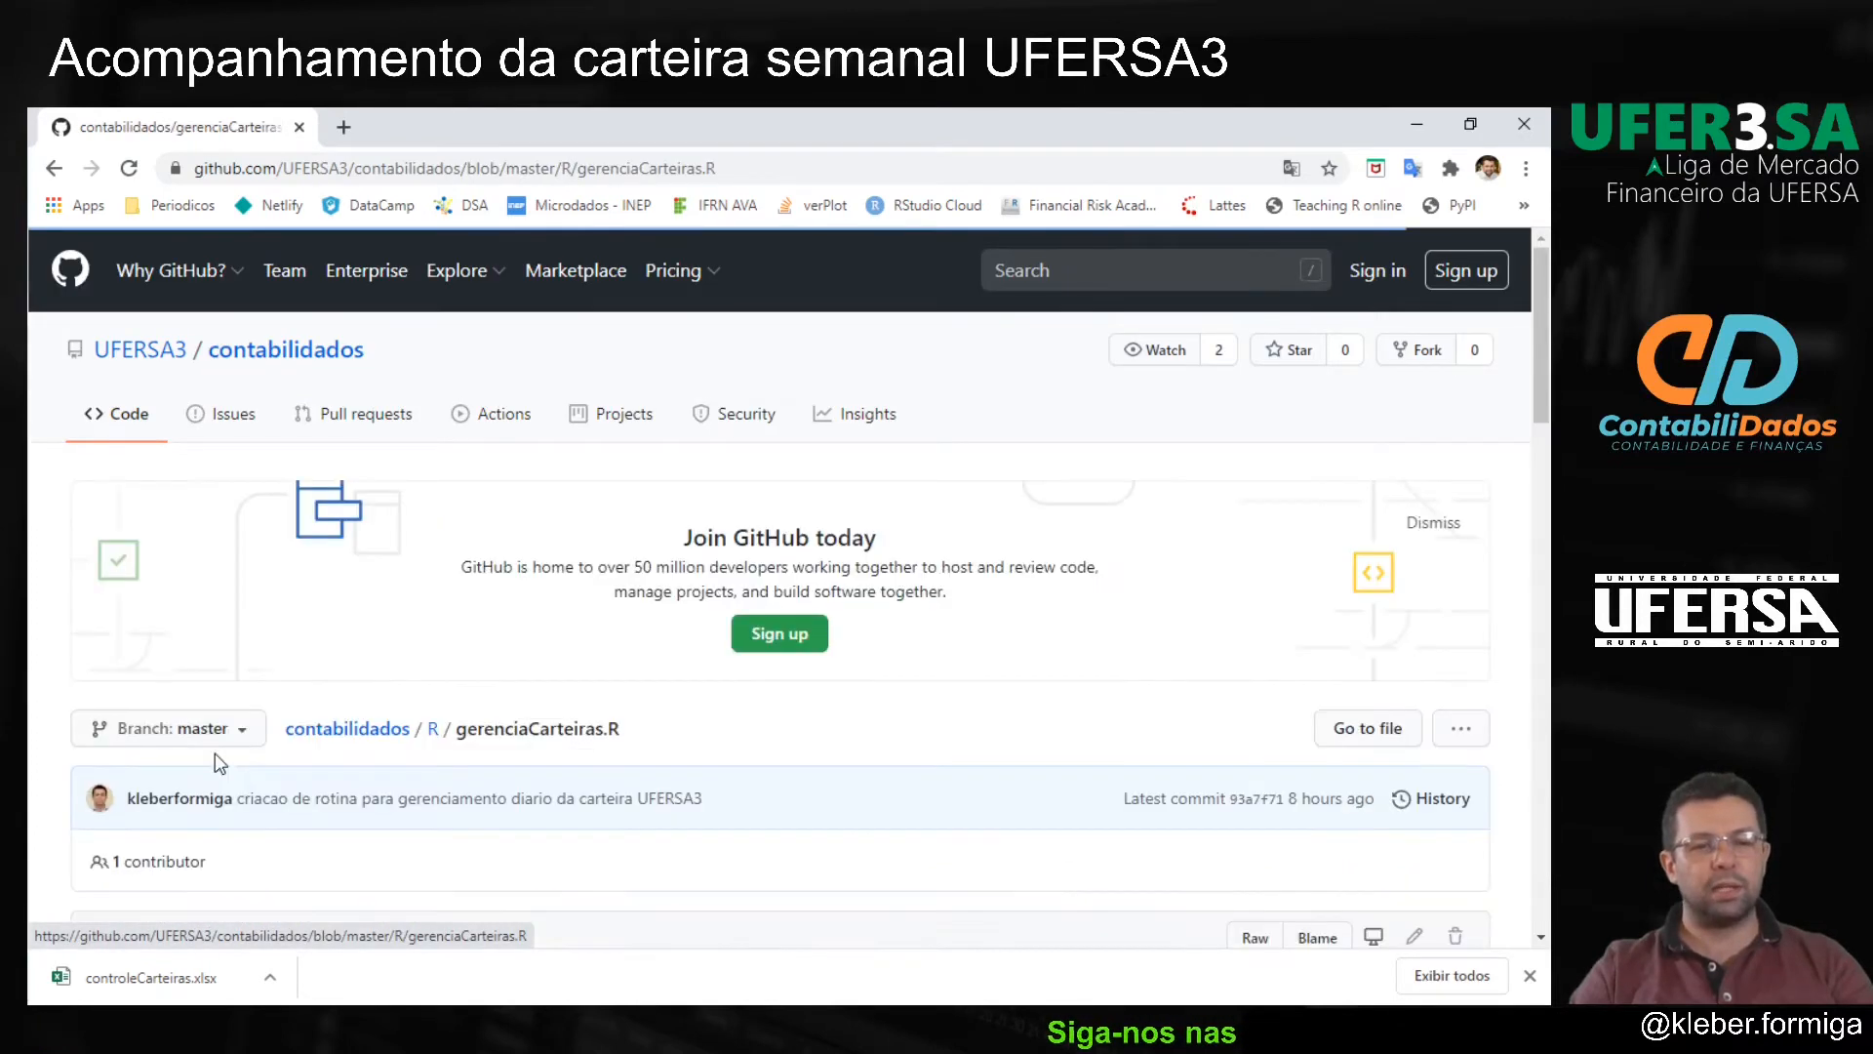
scroll(458, 603, "down", 5)
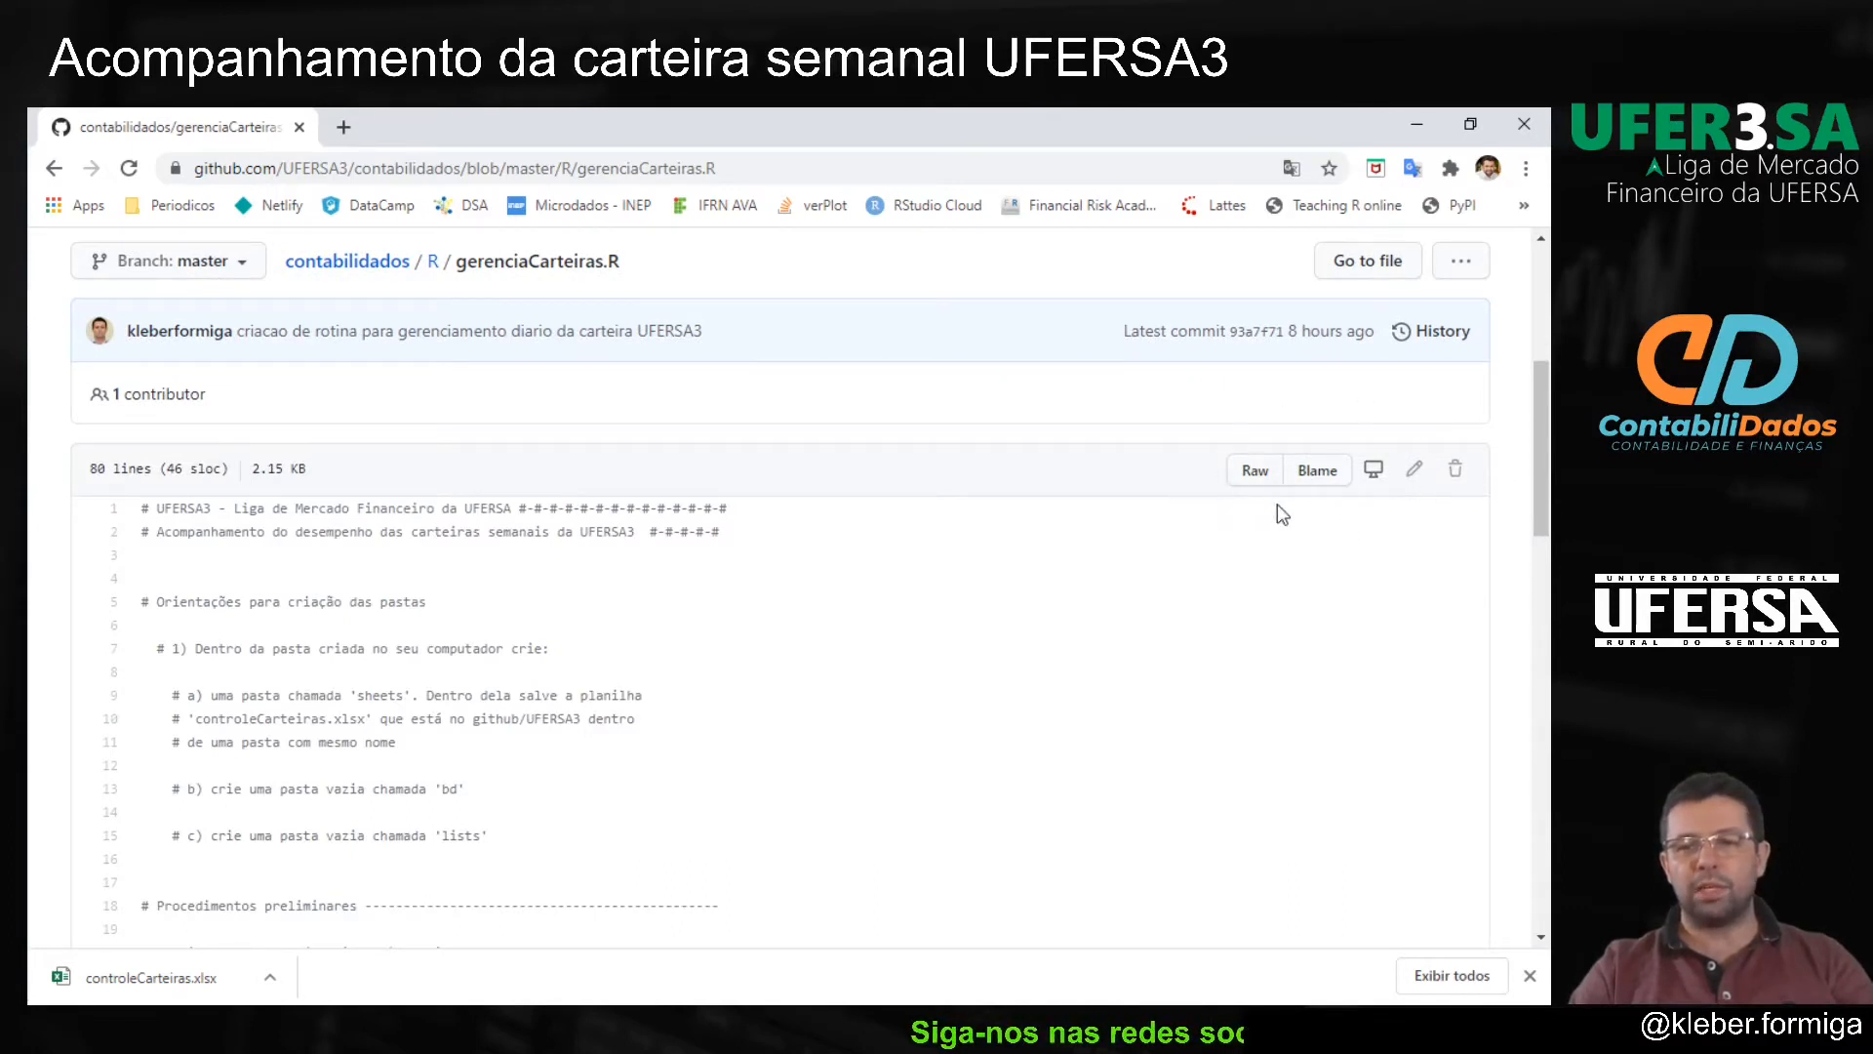
left_click(1256, 475)
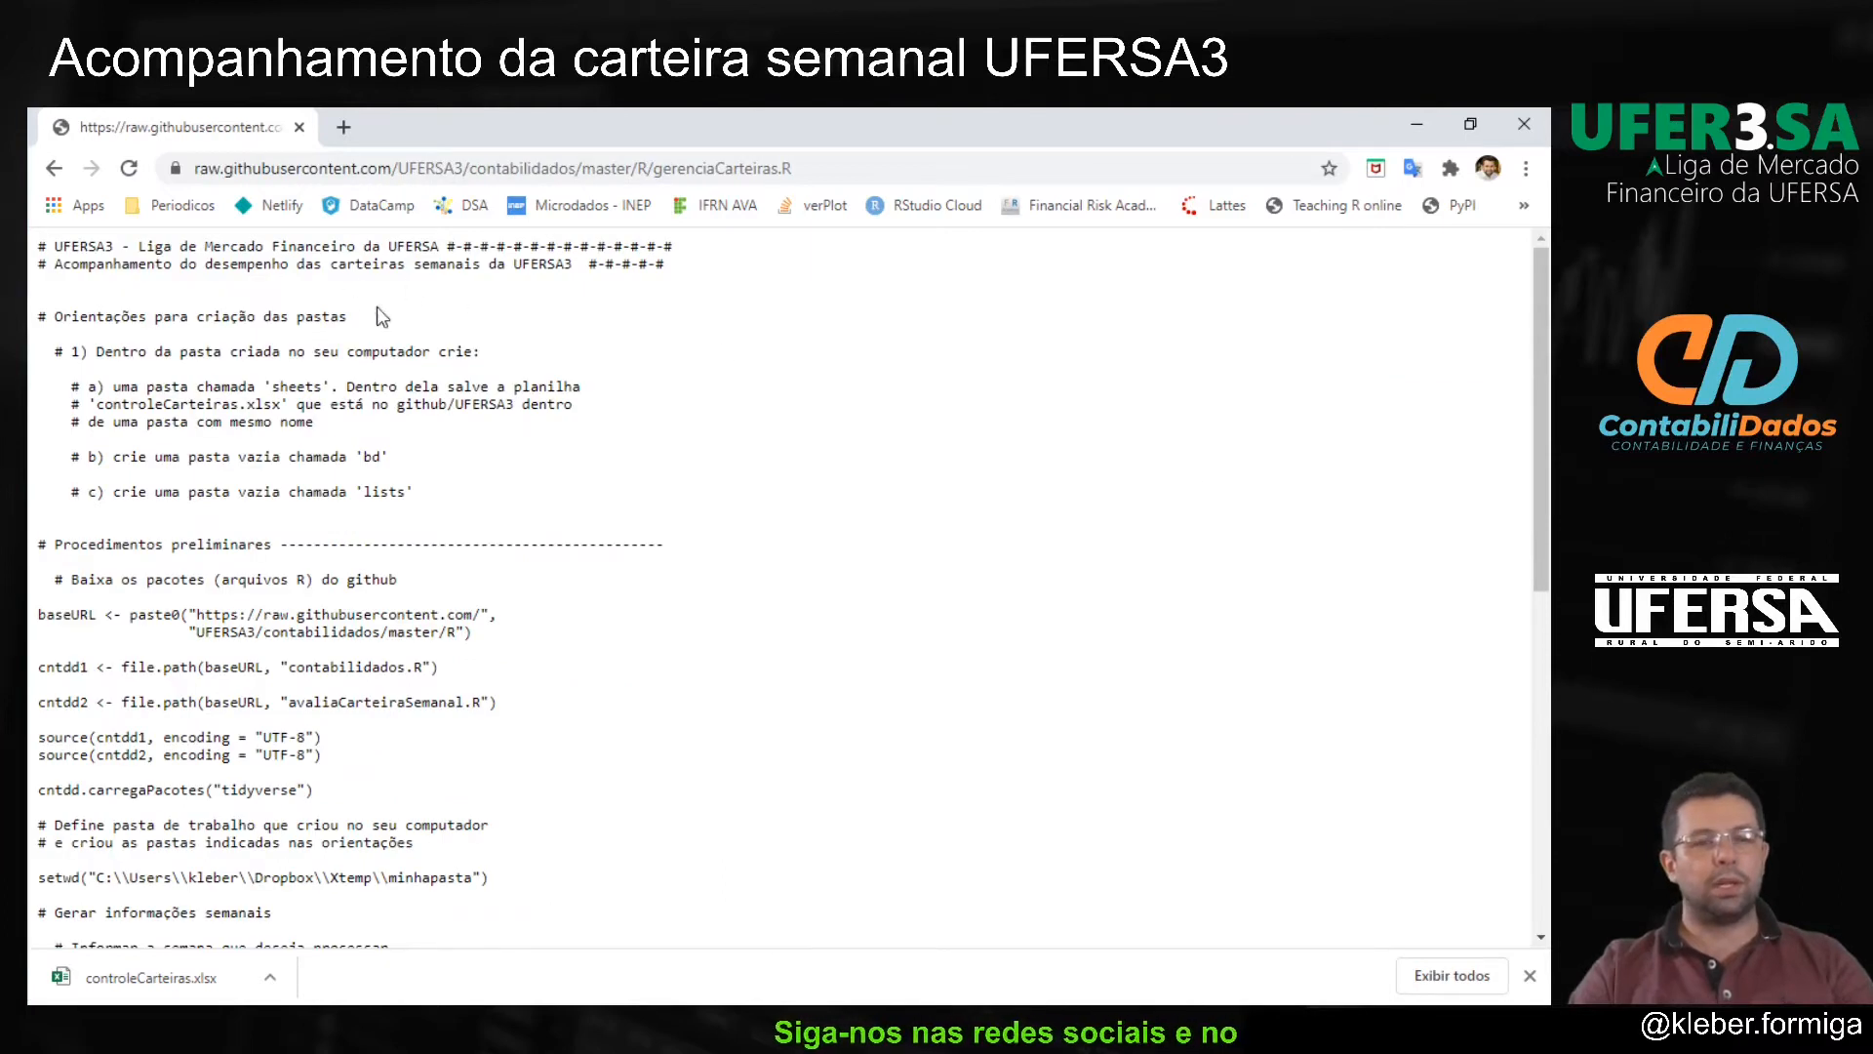
Step: Copy the entire raw code of gerenciaCarteiras.R, from its last line up to the header comment
scroll(359, 280, "down", 8)
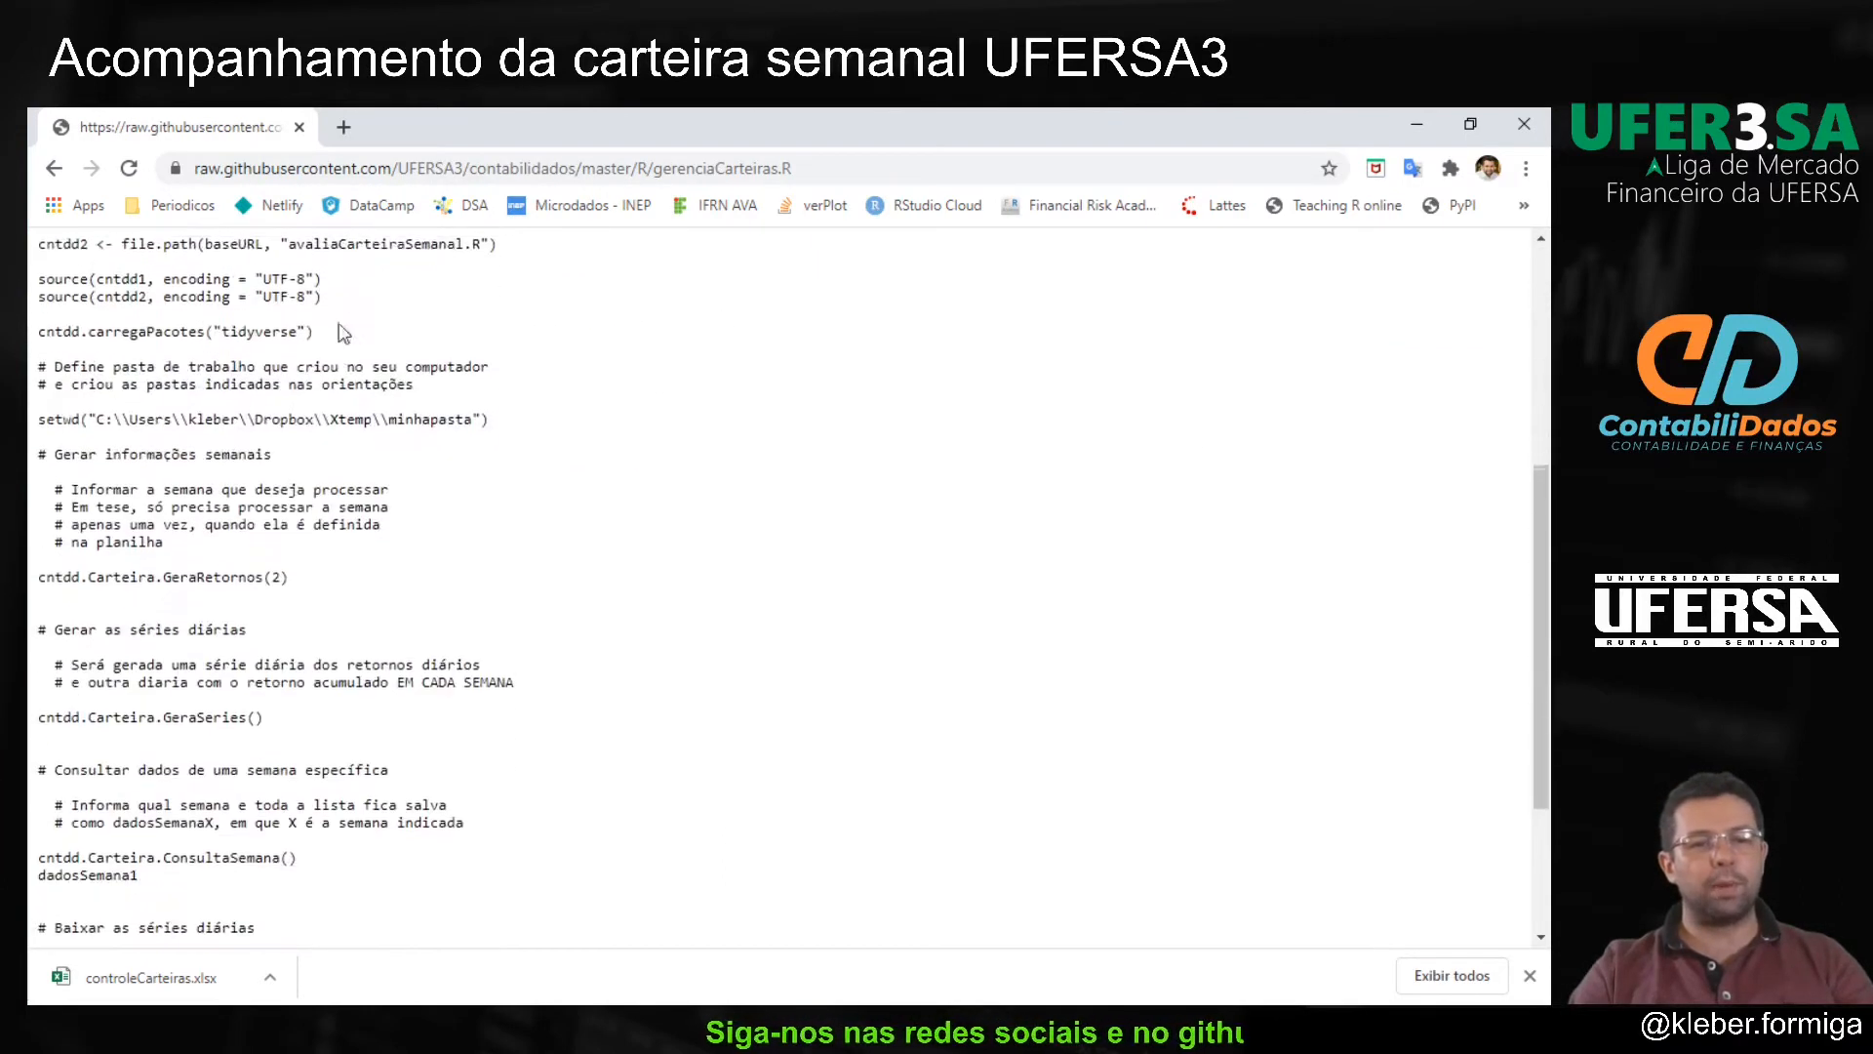
scroll(341, 365, "up", 5)
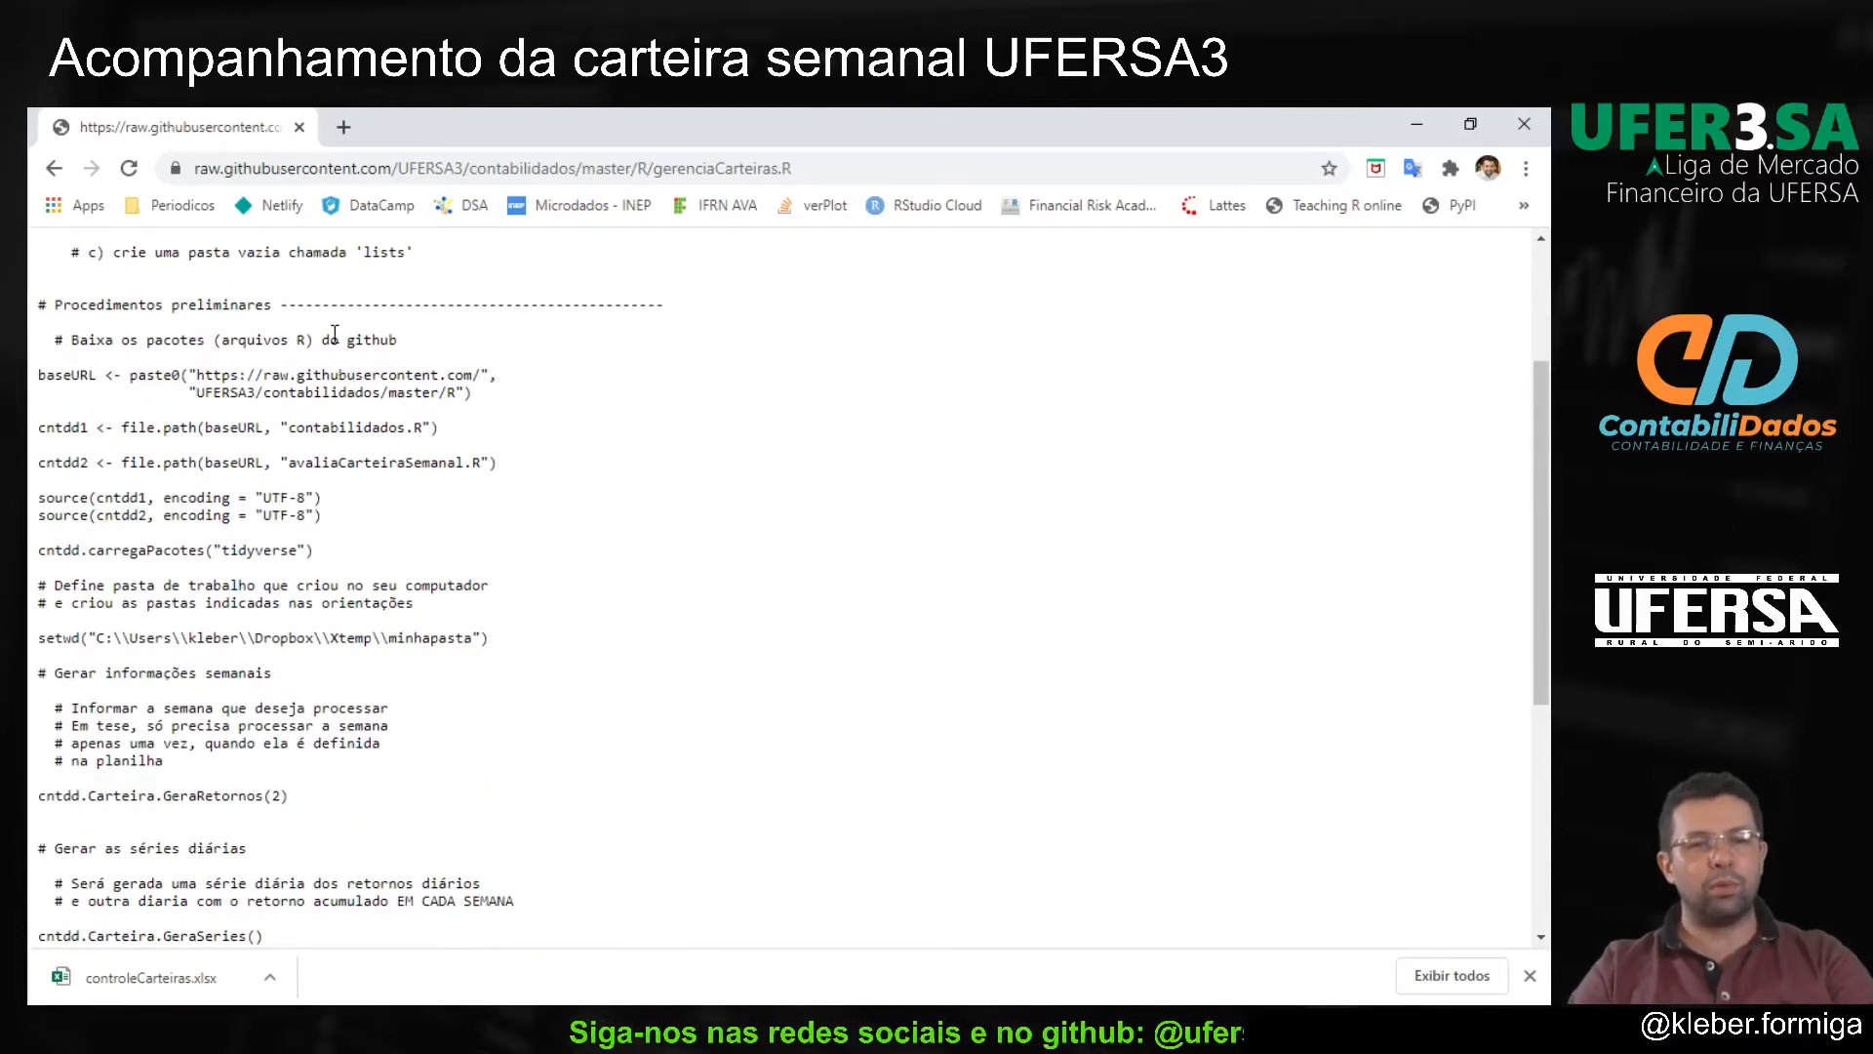
scroll(340, 365, "down", 5)
left_click_drag(327, 927, 31, 243)
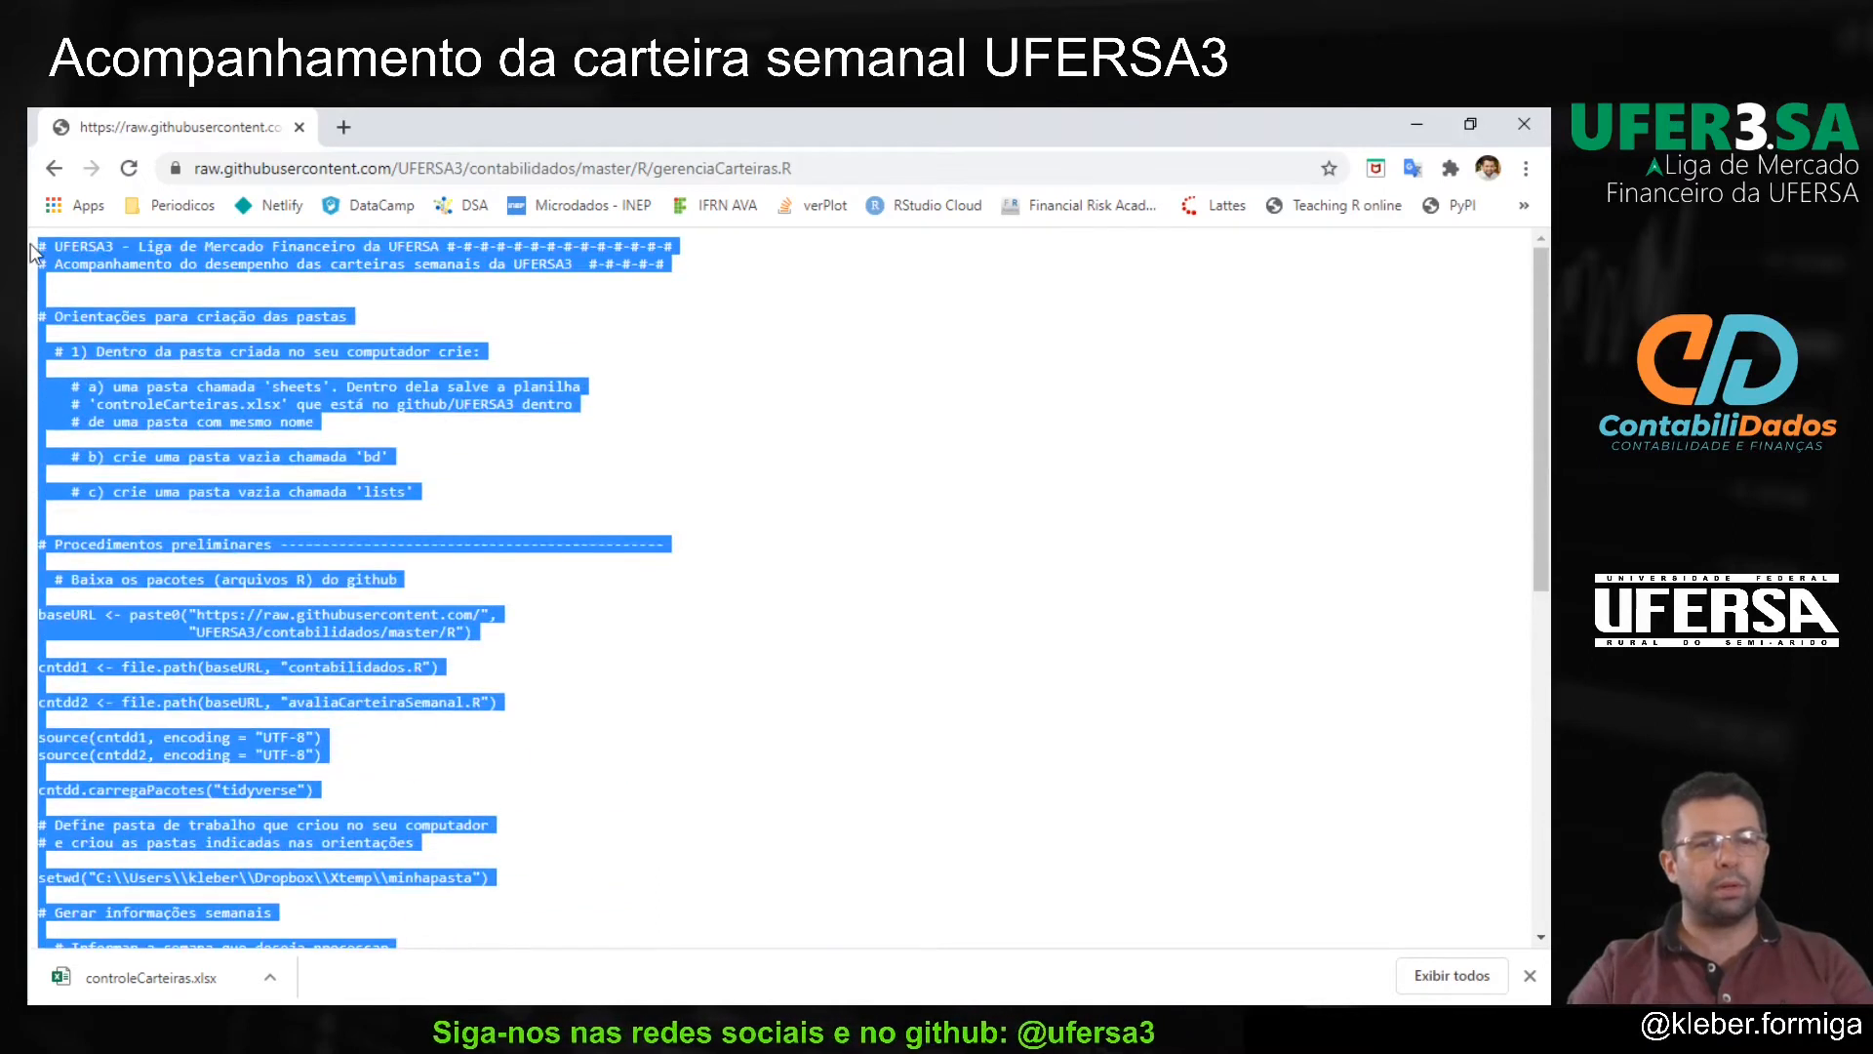
right_click(289, 308)
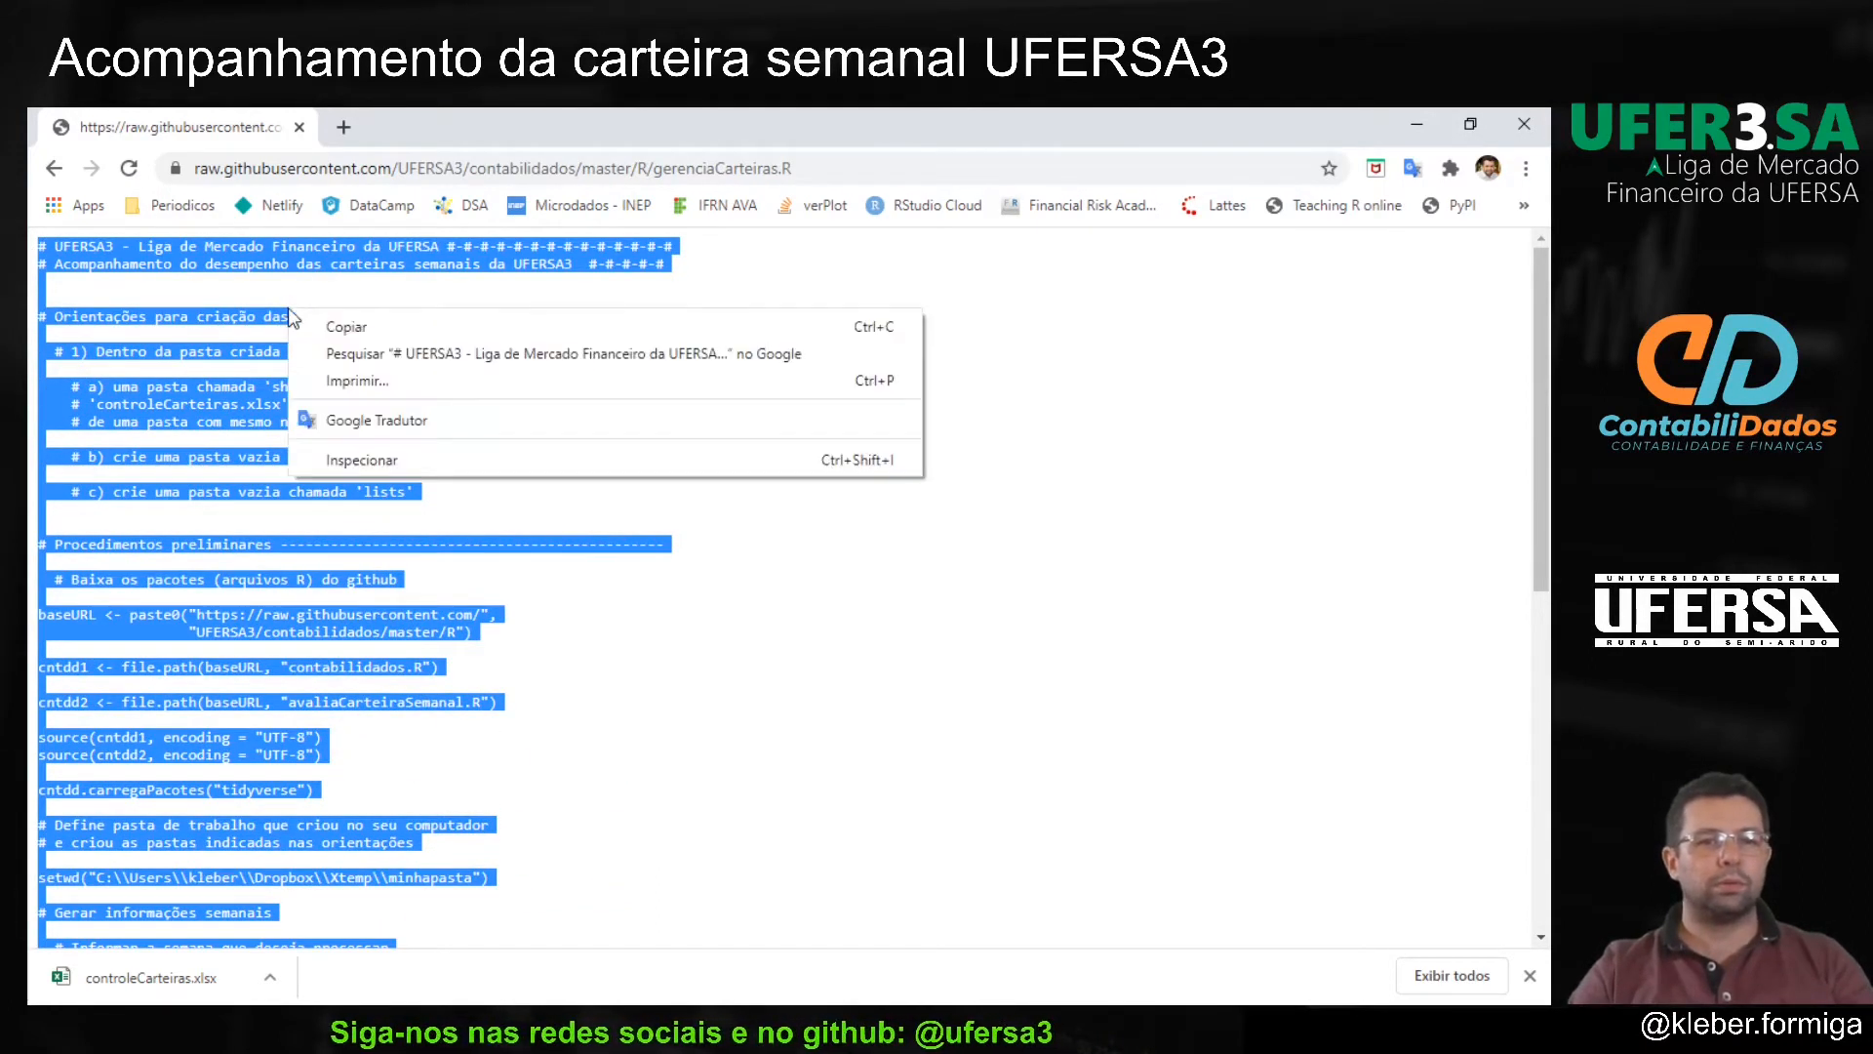
left_click(345, 326)
Step: Switch to RStudio and paste the copied code into the untitled script
key("alt+Tab")
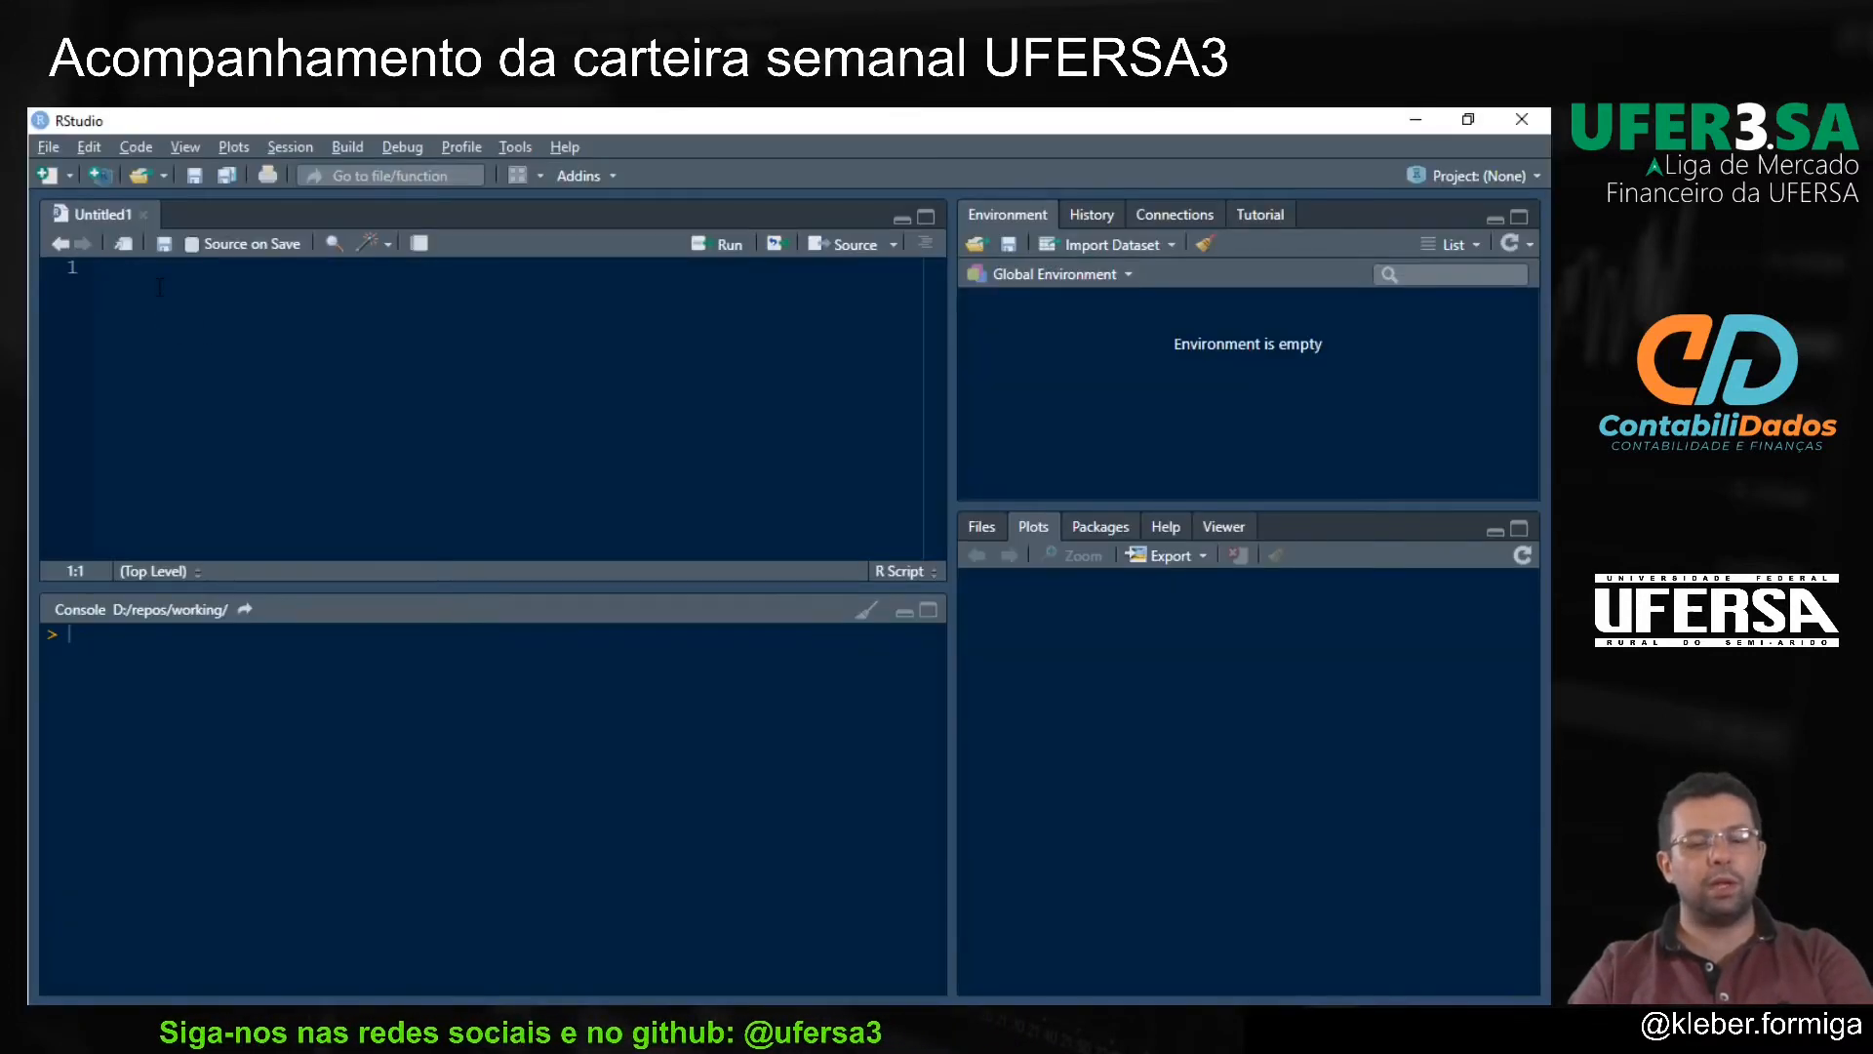
key("ctrl+v")
scroll(483, 410, "up", 20)
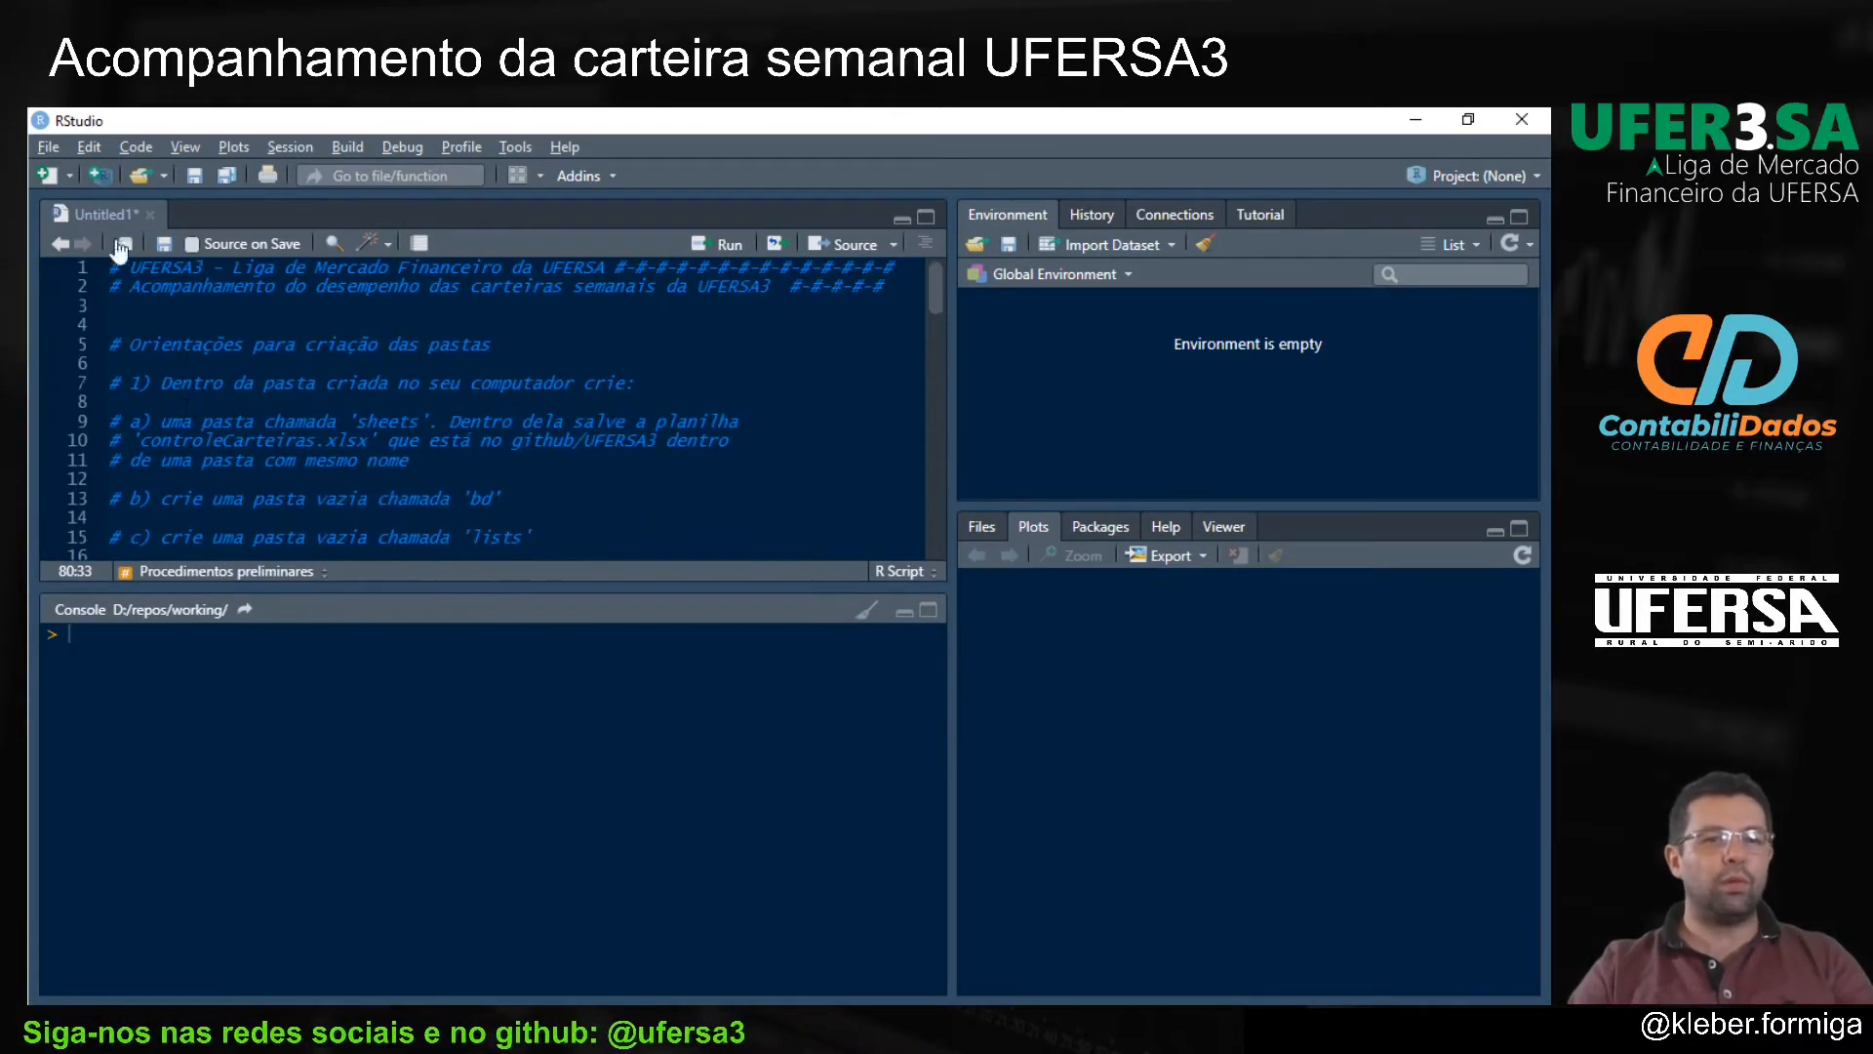
Step: Save the script as controleCarteira in the pastaControleCarteira folder inside Dropbox's ufersa folder
left_click(163, 246)
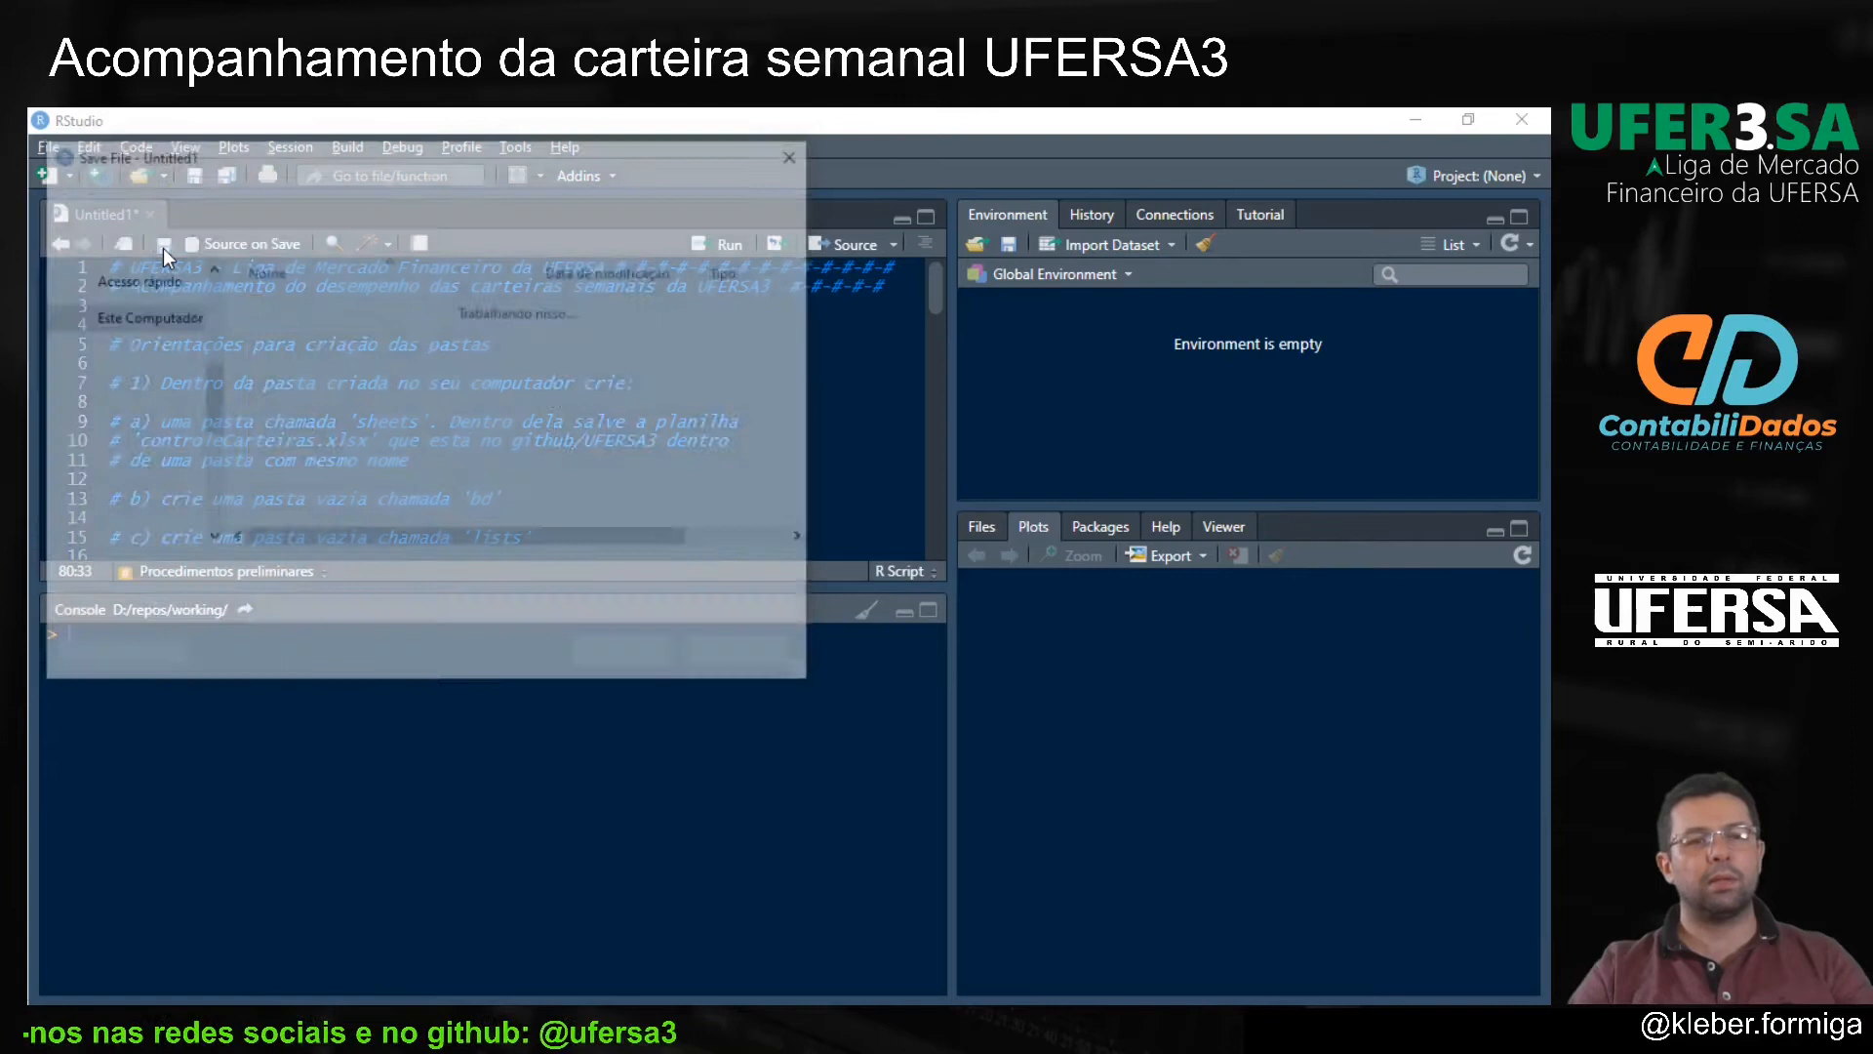
scroll(175, 419, "down", 2)
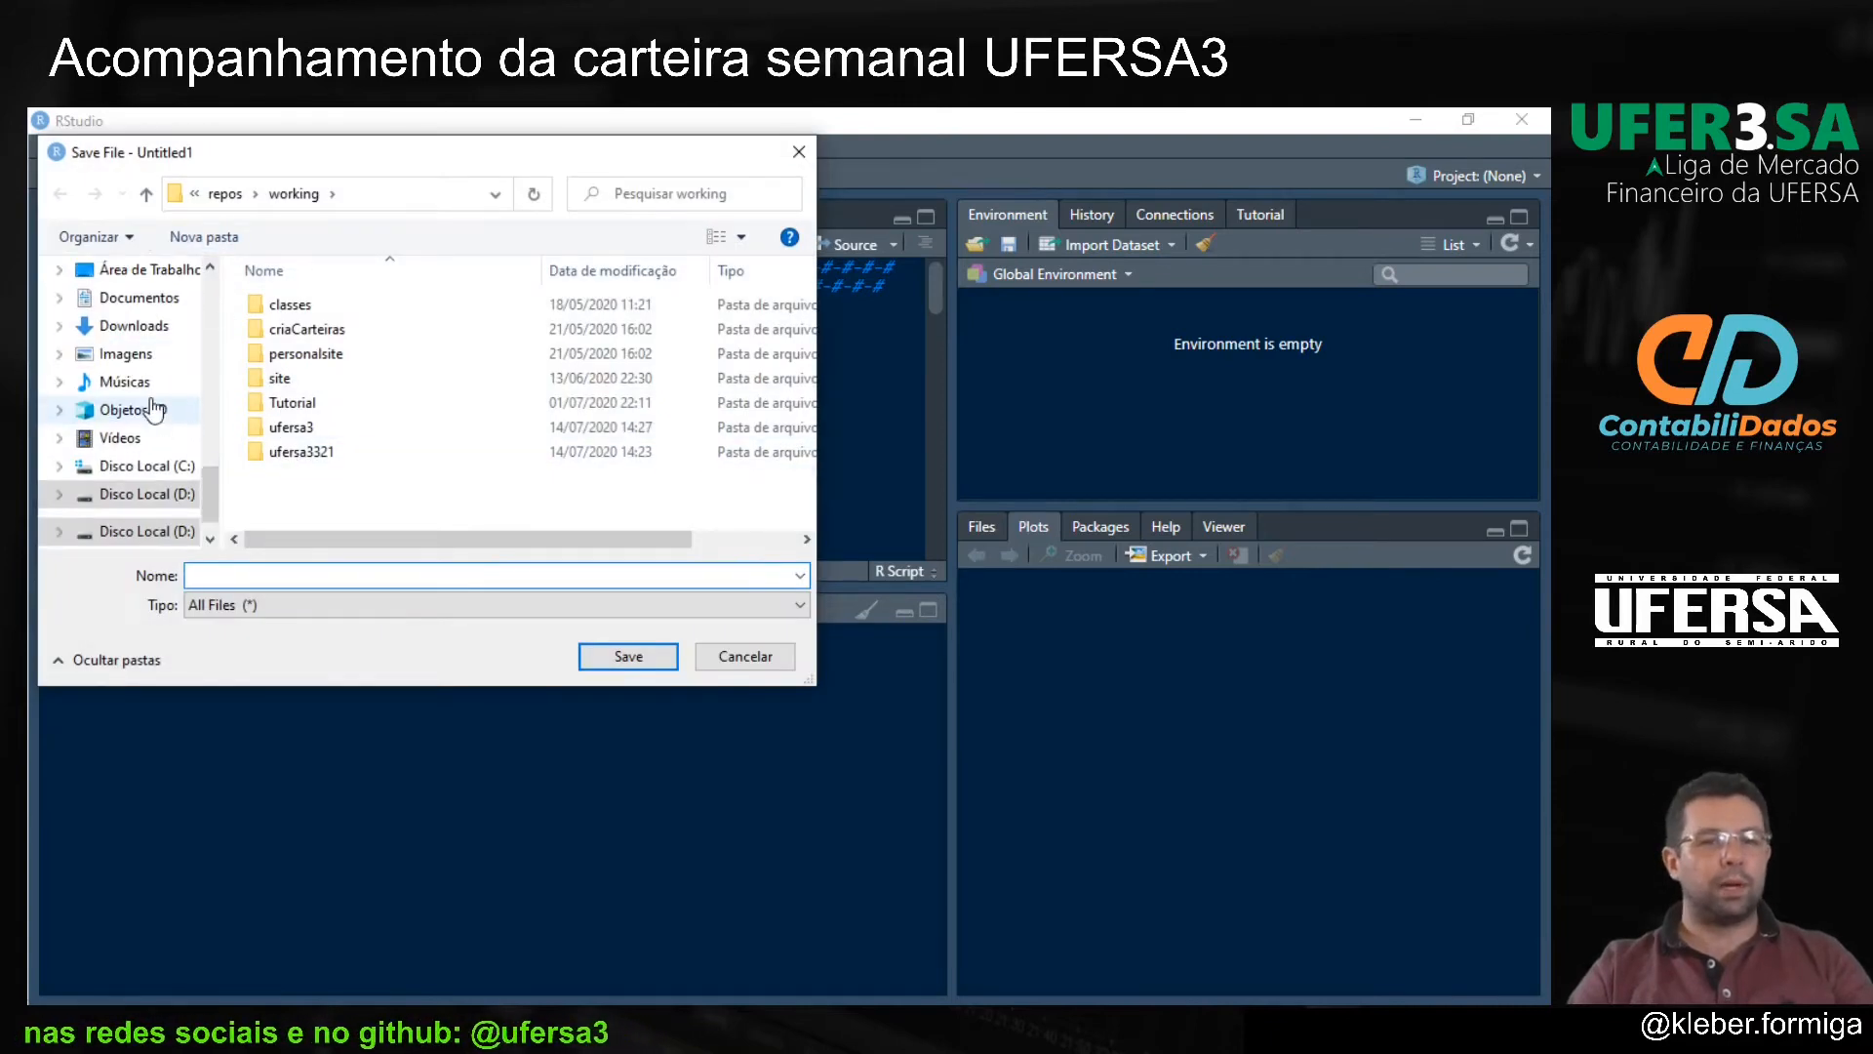
scroll(151, 400, "up", 3)
scroll(146, 400, "up", 5)
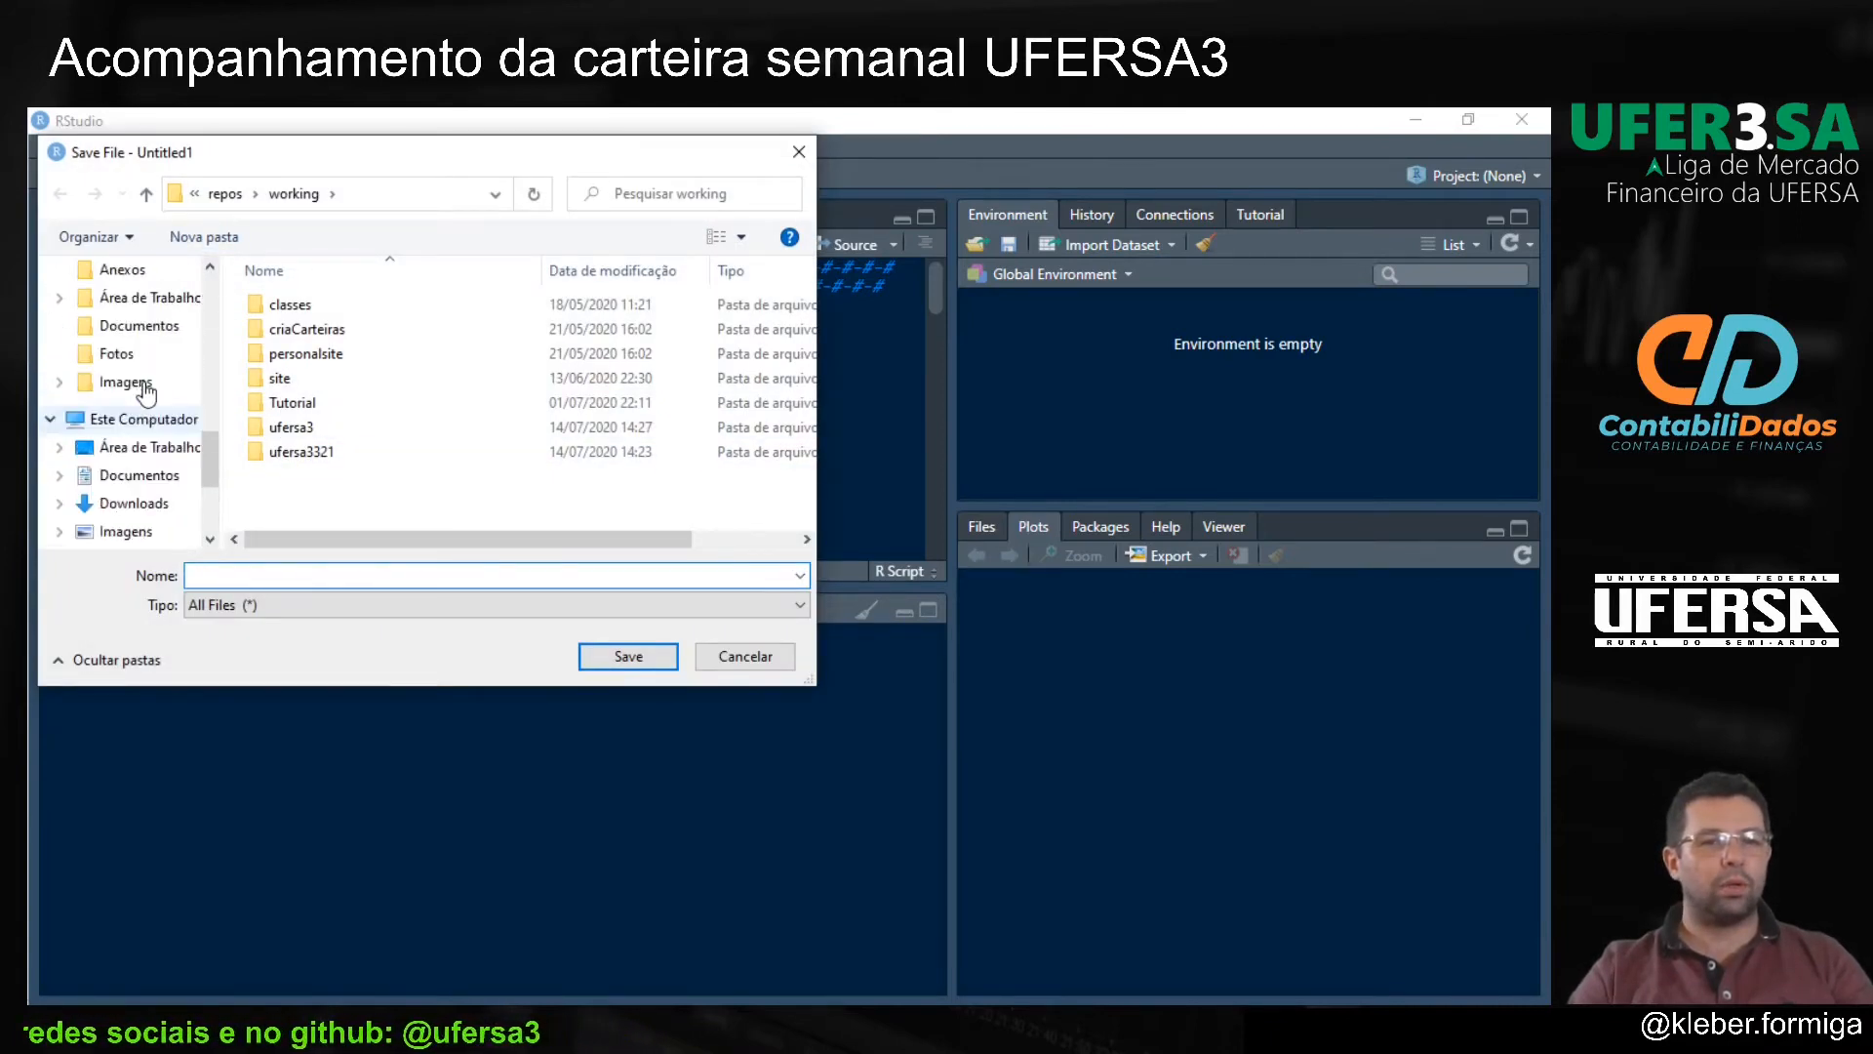
left_click(121, 328)
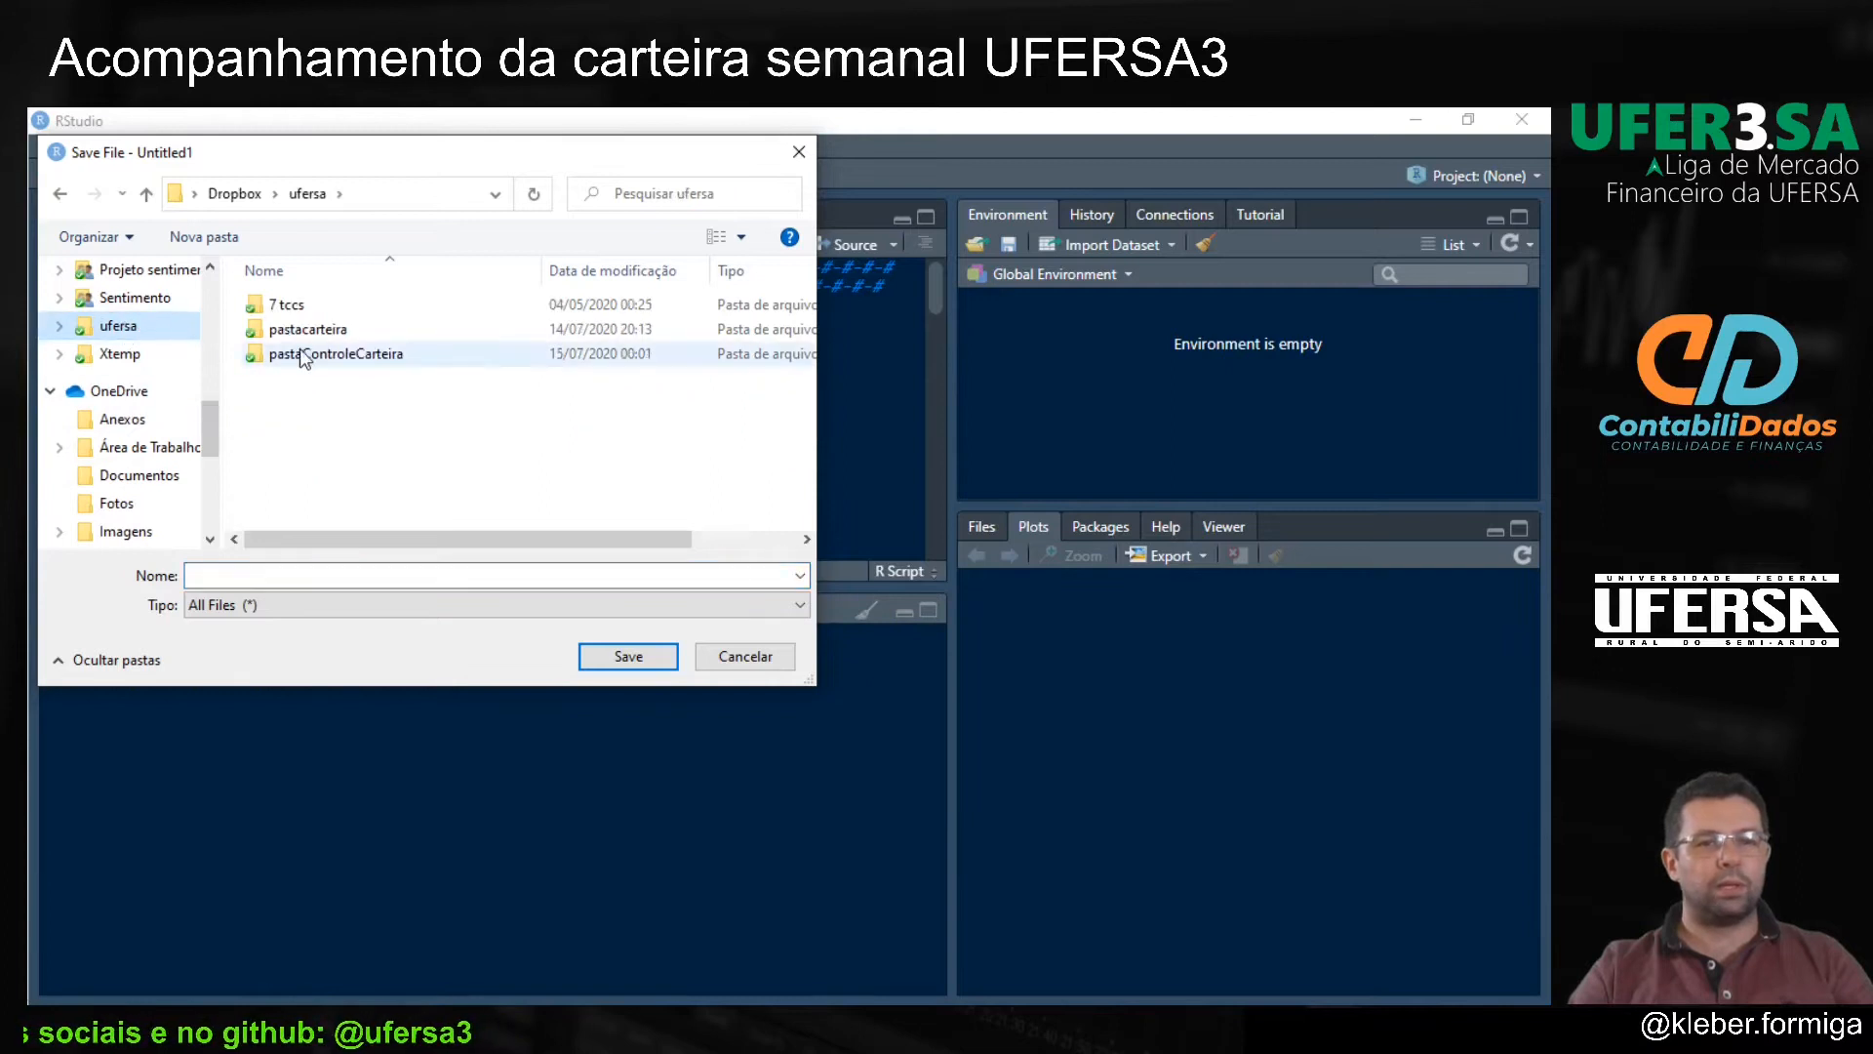
double_click(300, 352)
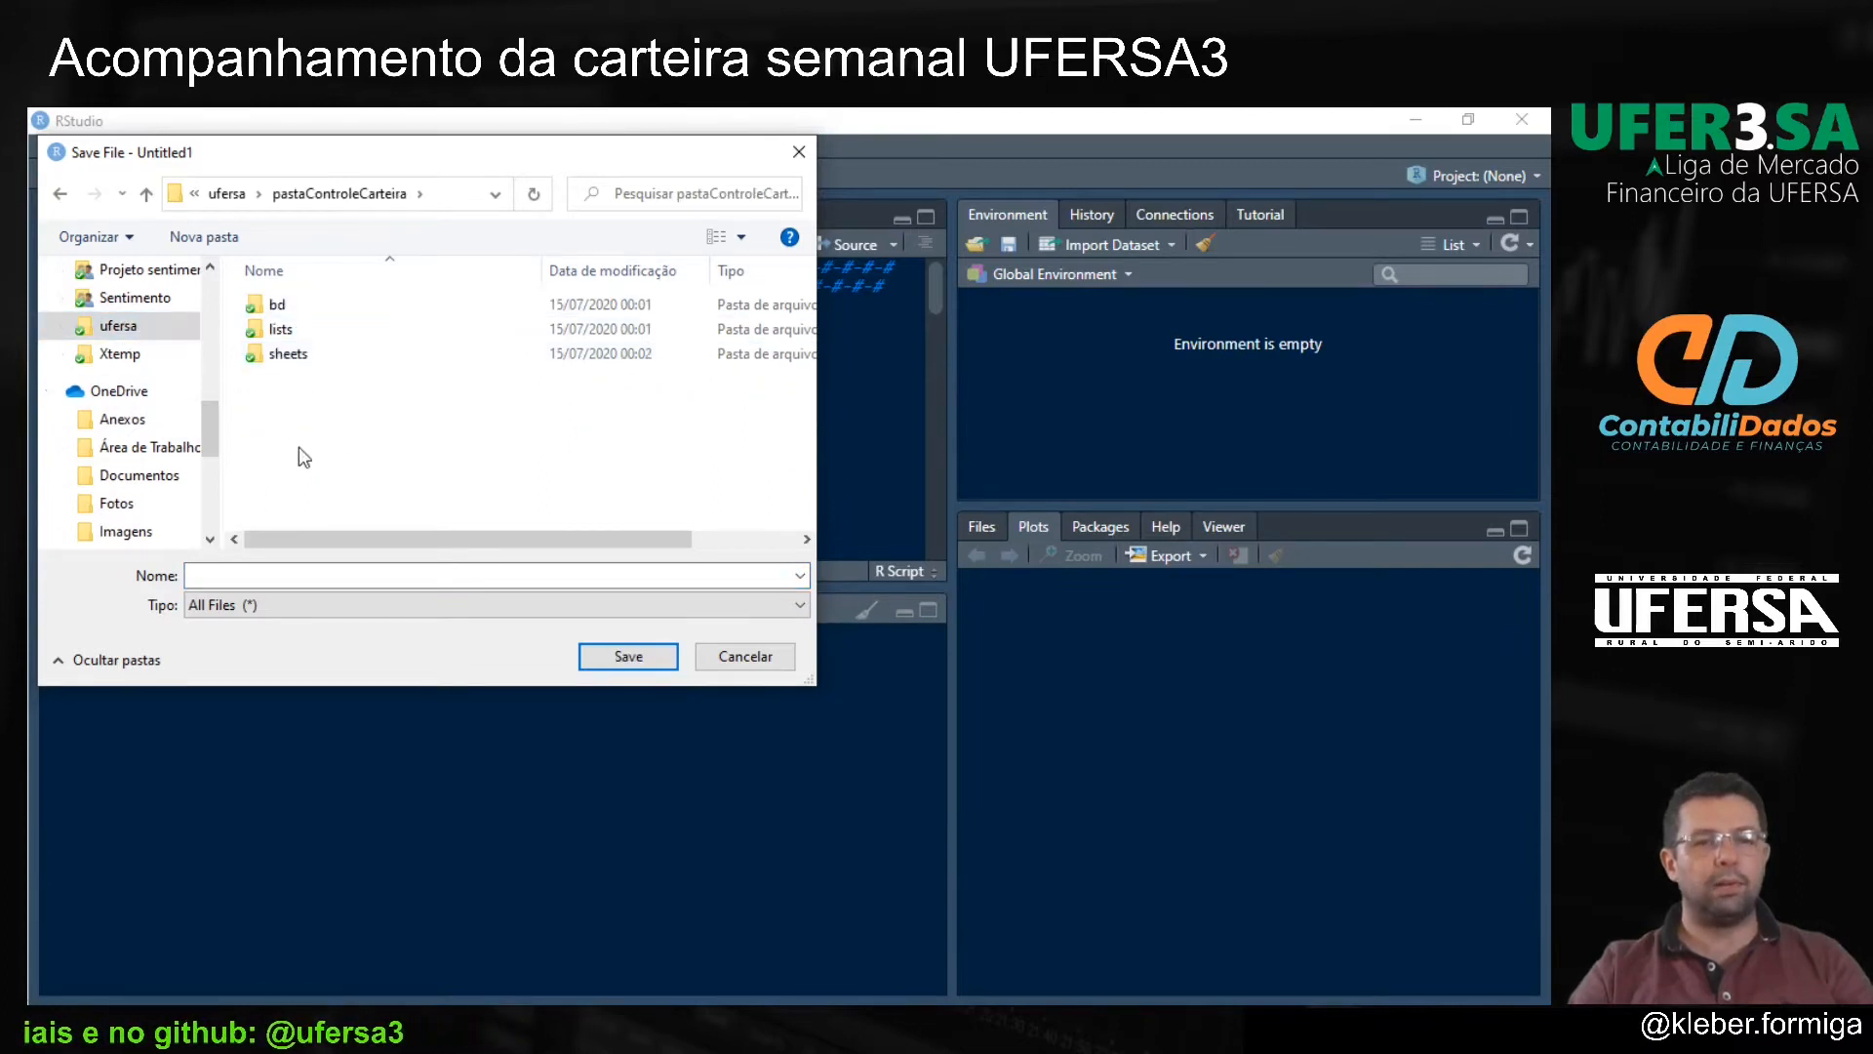
left_click(285, 574)
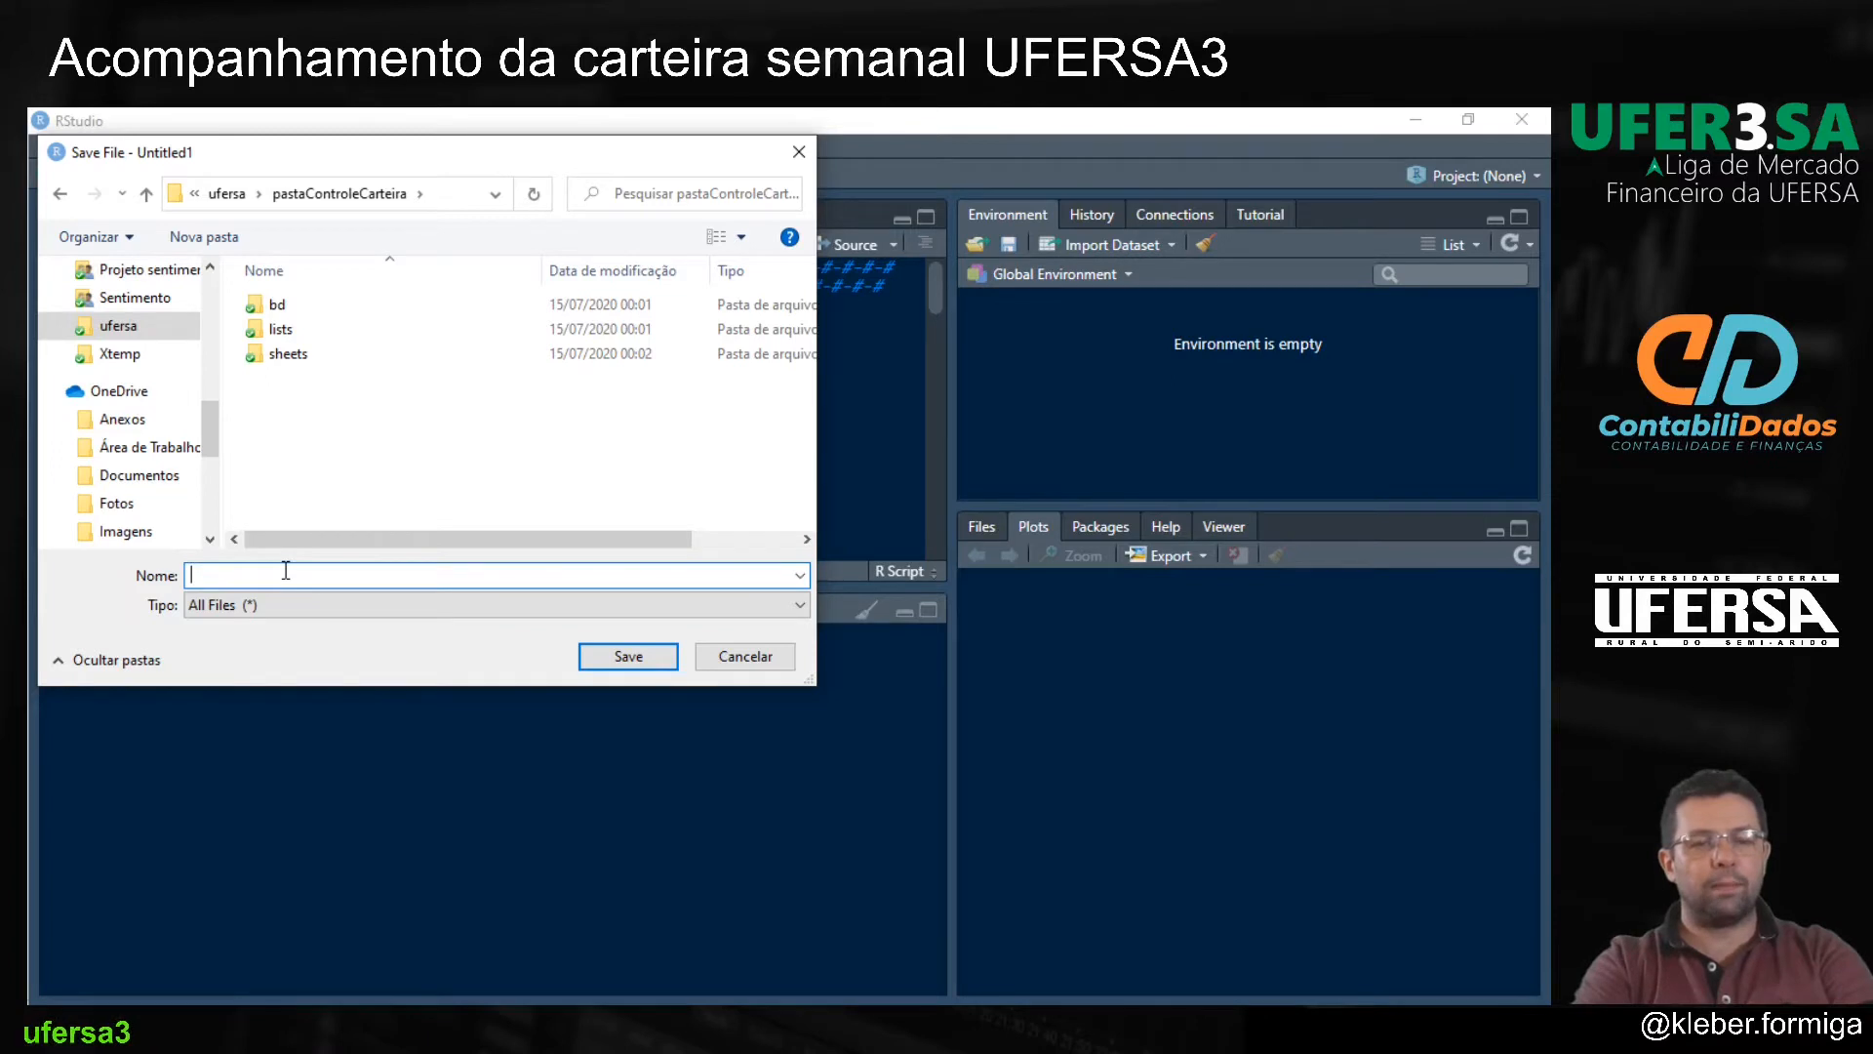
type("controle")
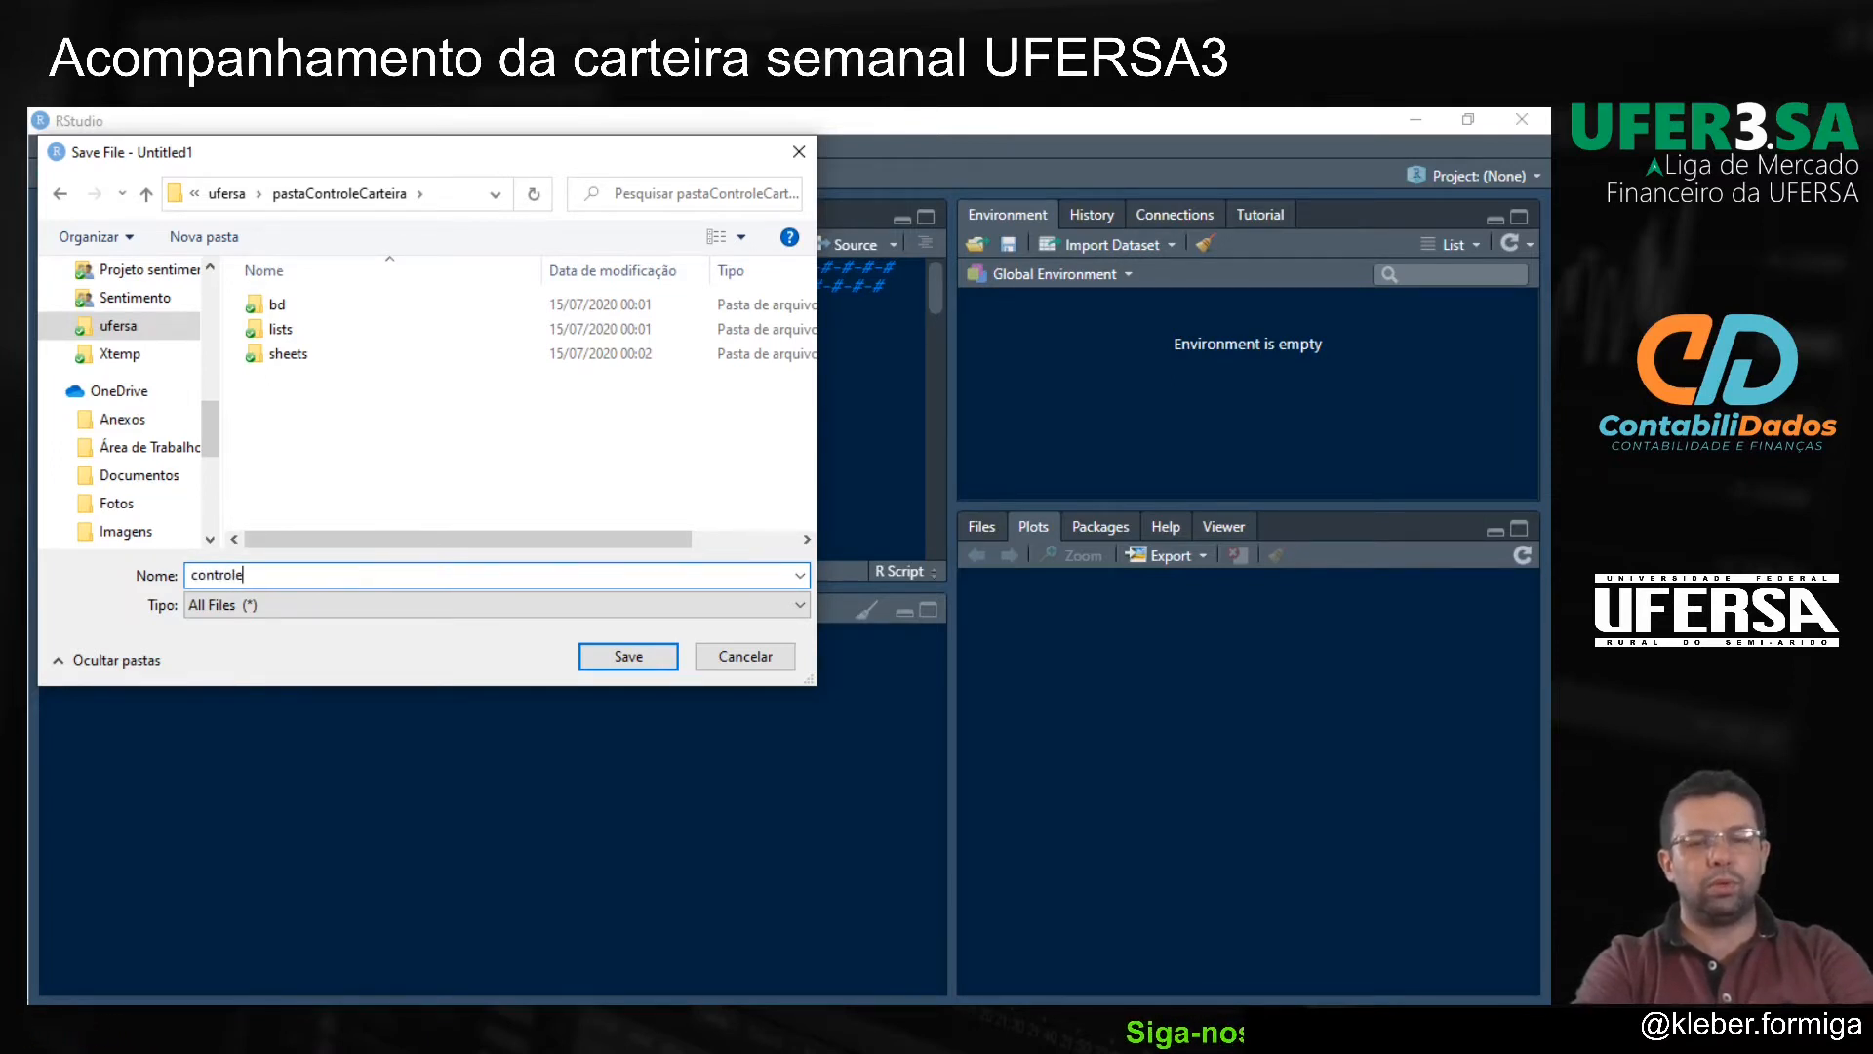
type("Carteira")
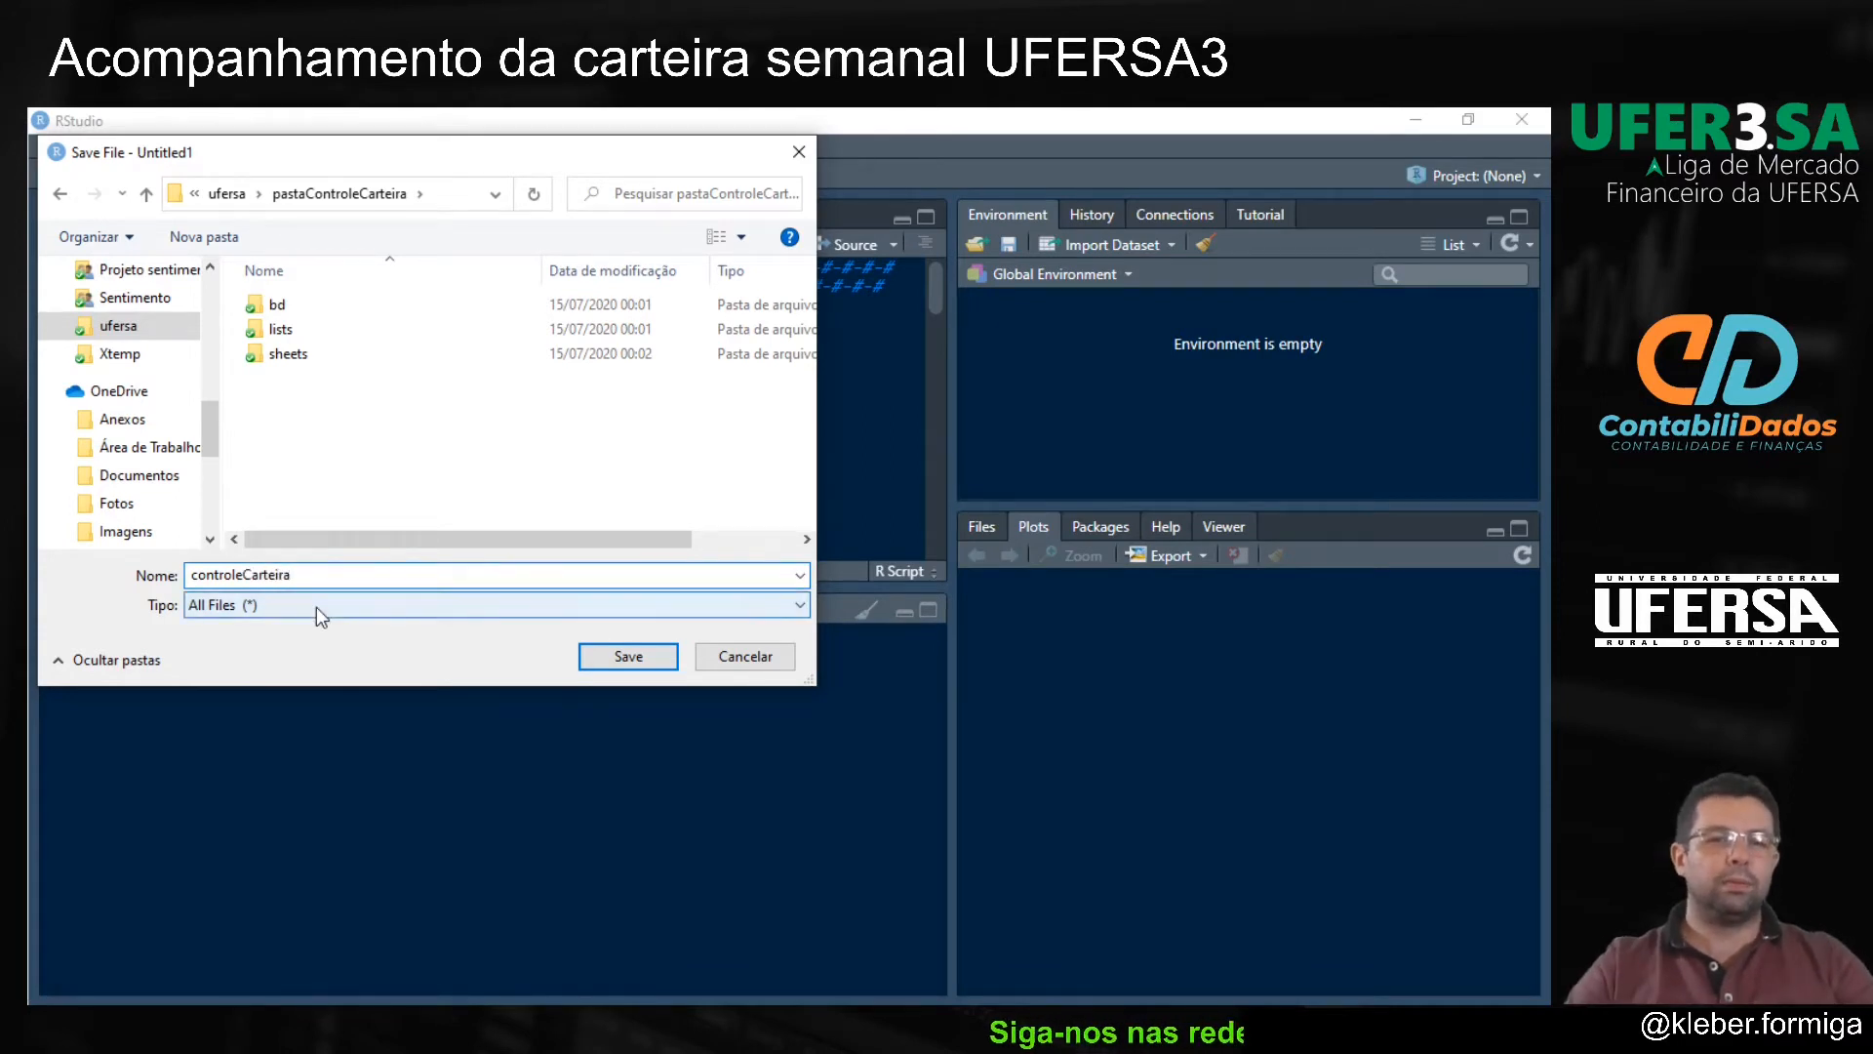
left_click(600, 664)
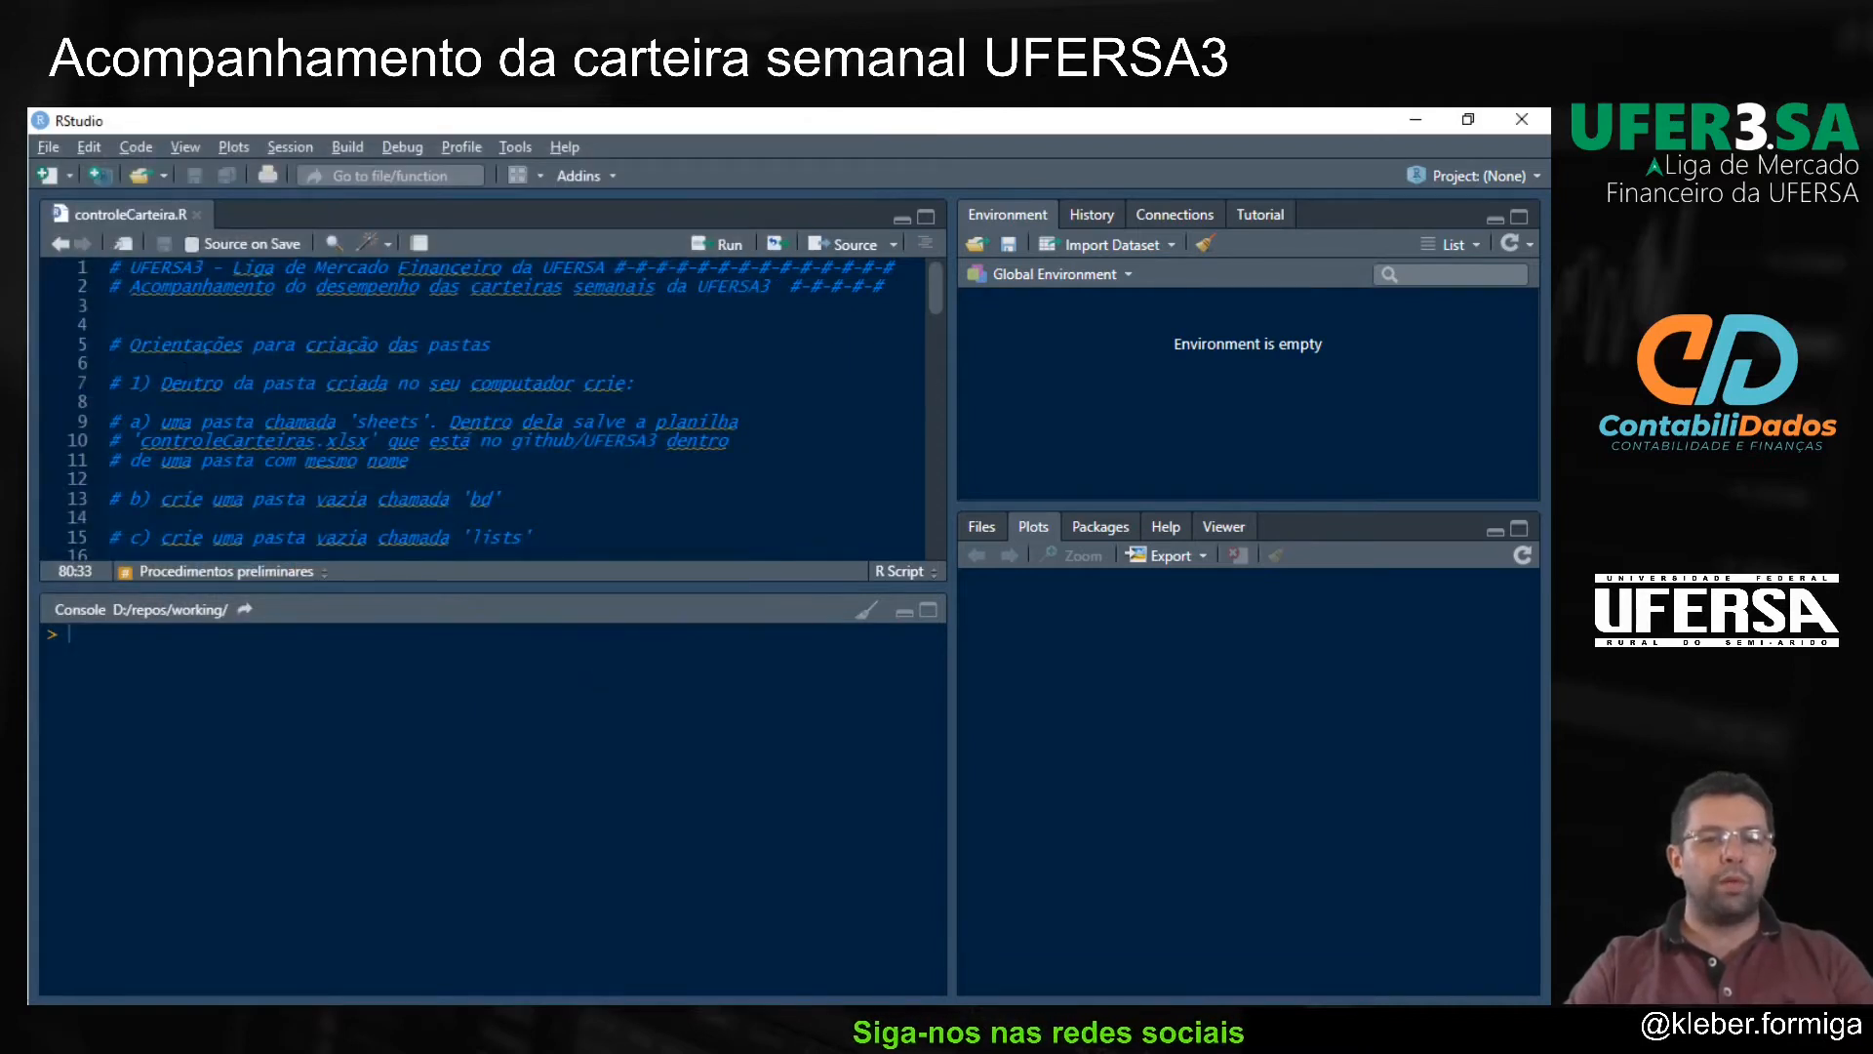
Step: Look through the saved controleCarteira.R script, including its folder-creation instructions and preliminary procedures
scroll(293, 351, "down", 10)
scroll(205, 350, "down", 12)
scroll(205, 351, "up", 10)
scroll(206, 356, "up", 12)
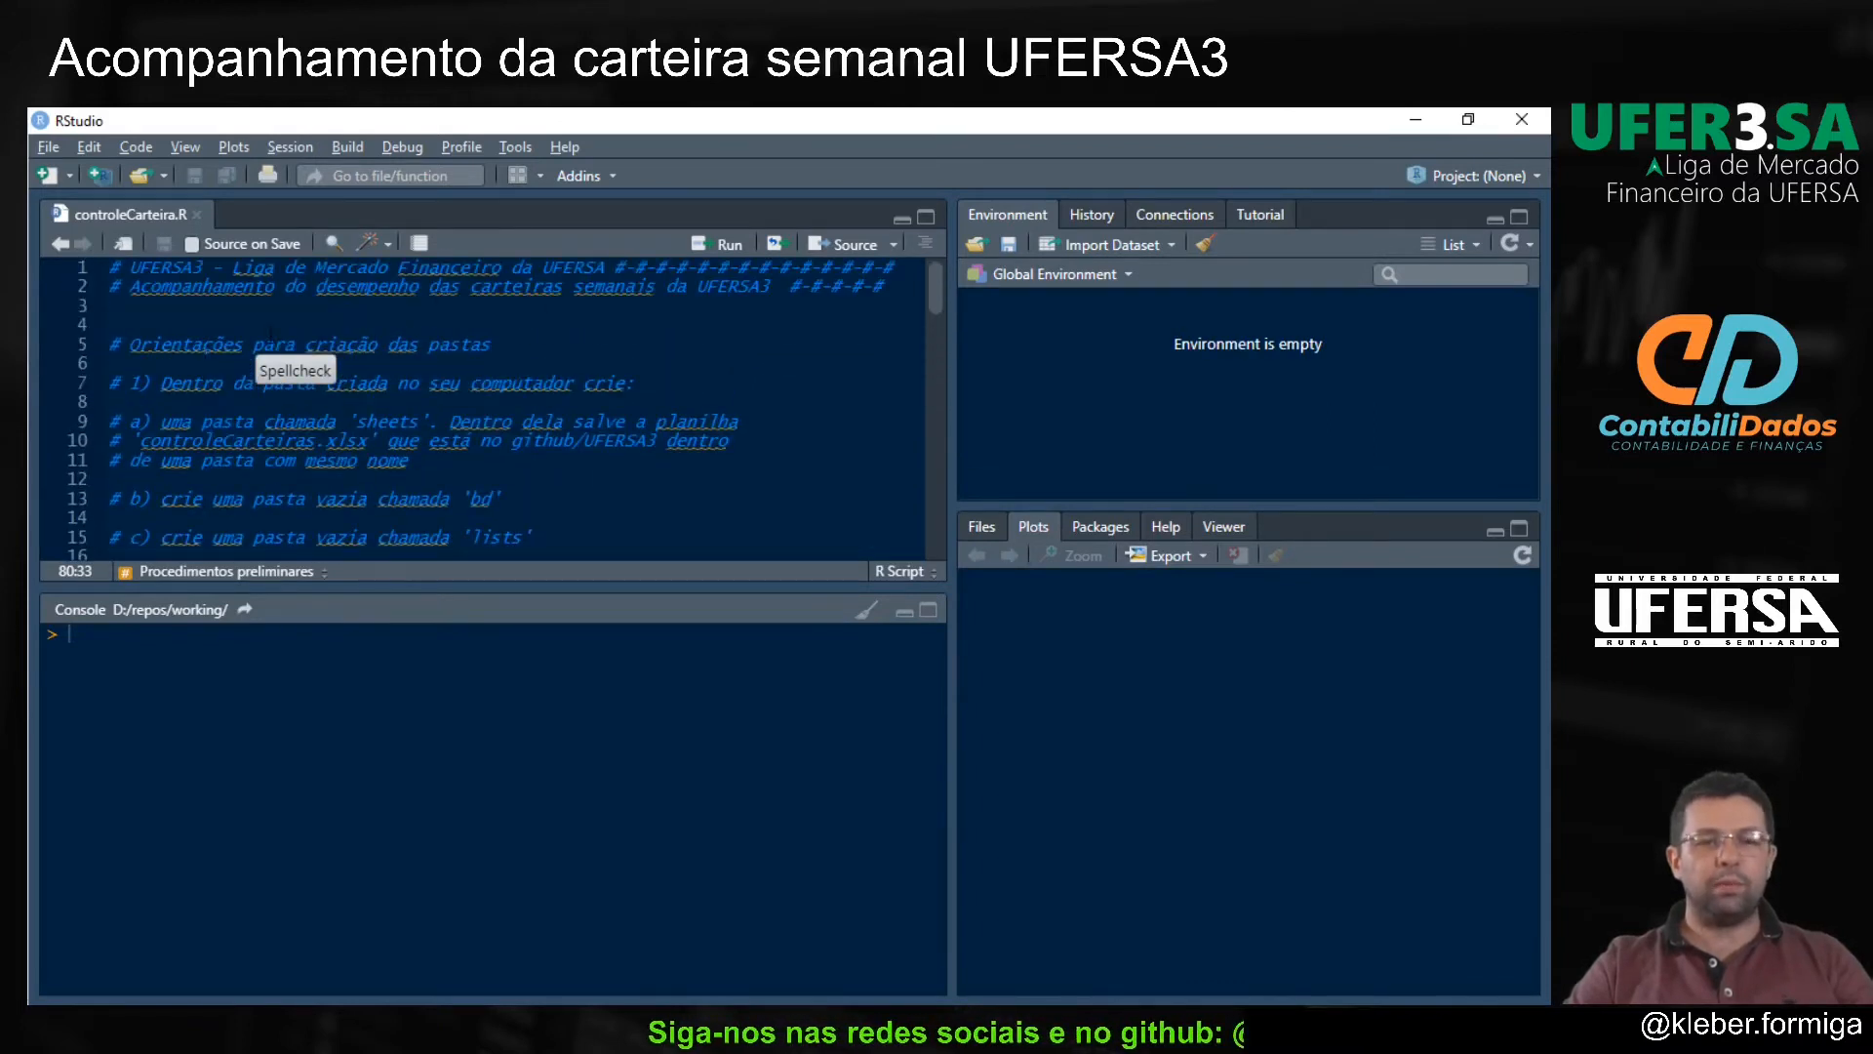
left_click(160, 286)
scroll(268, 376, "down", 5)
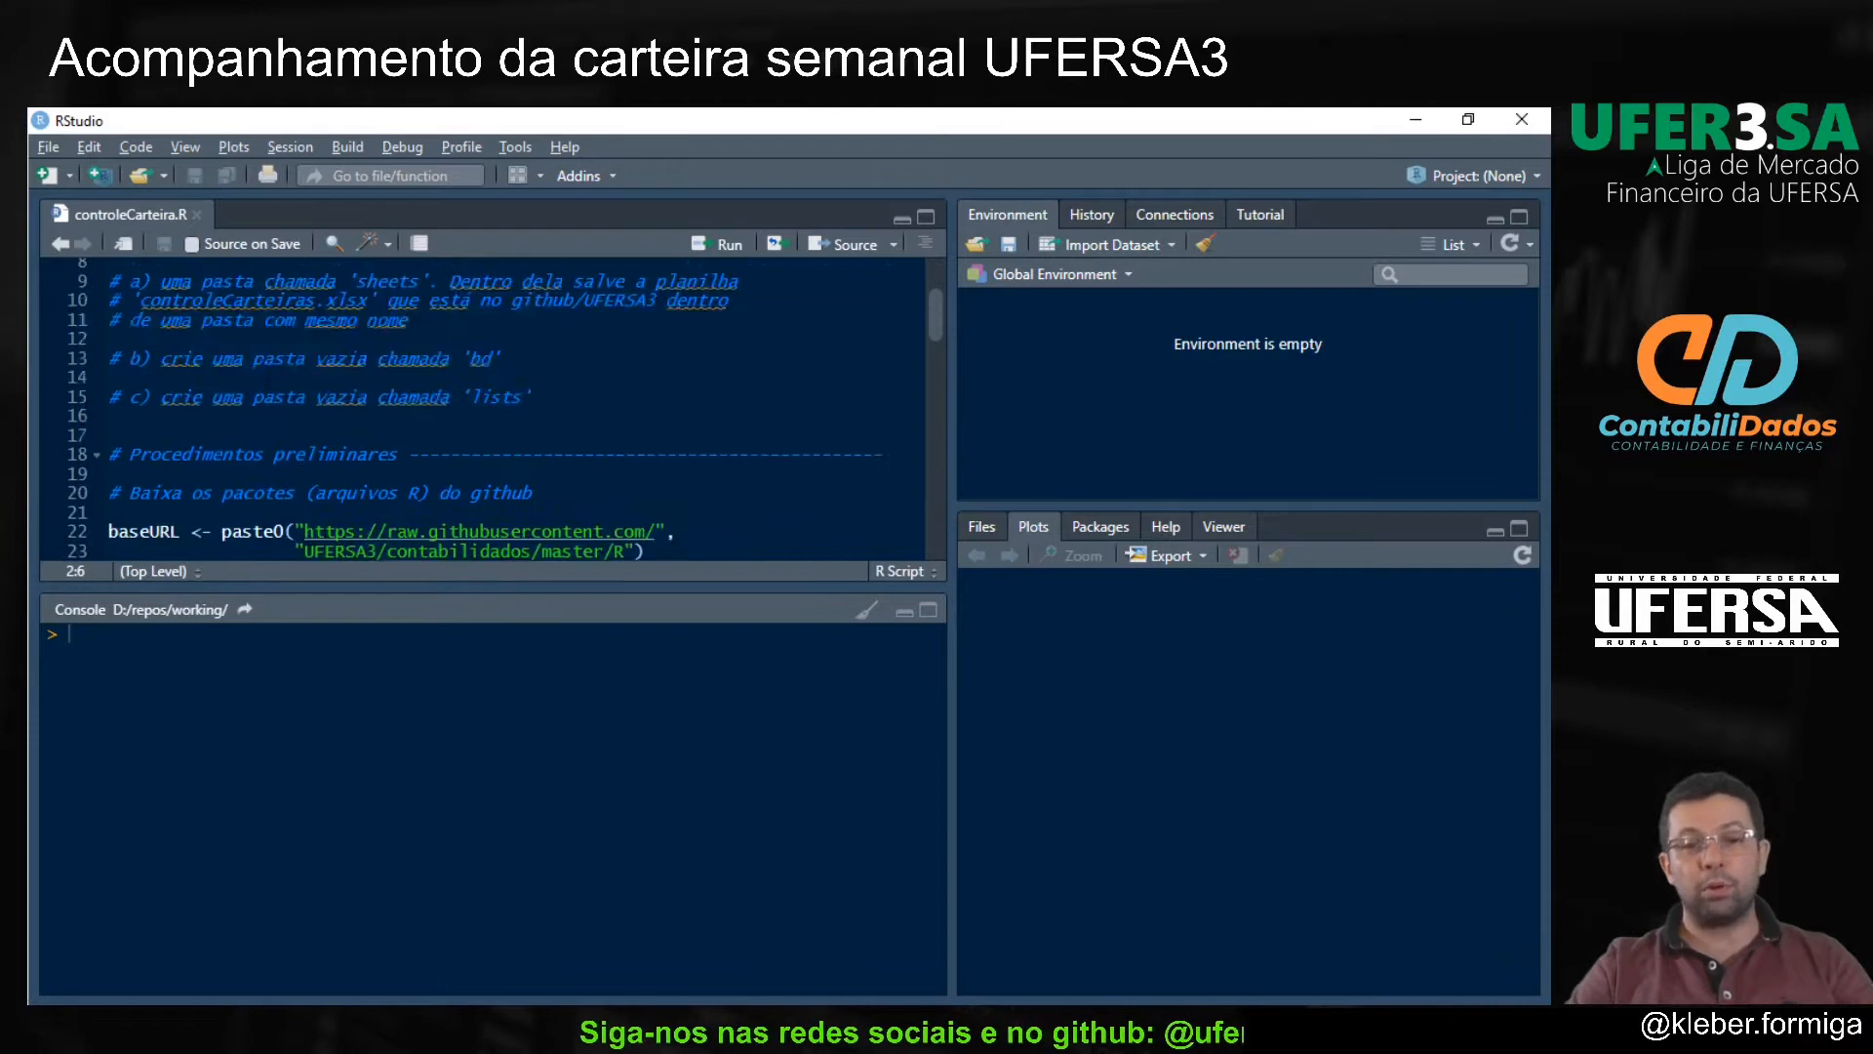
scroll(267, 378, "up", 5)
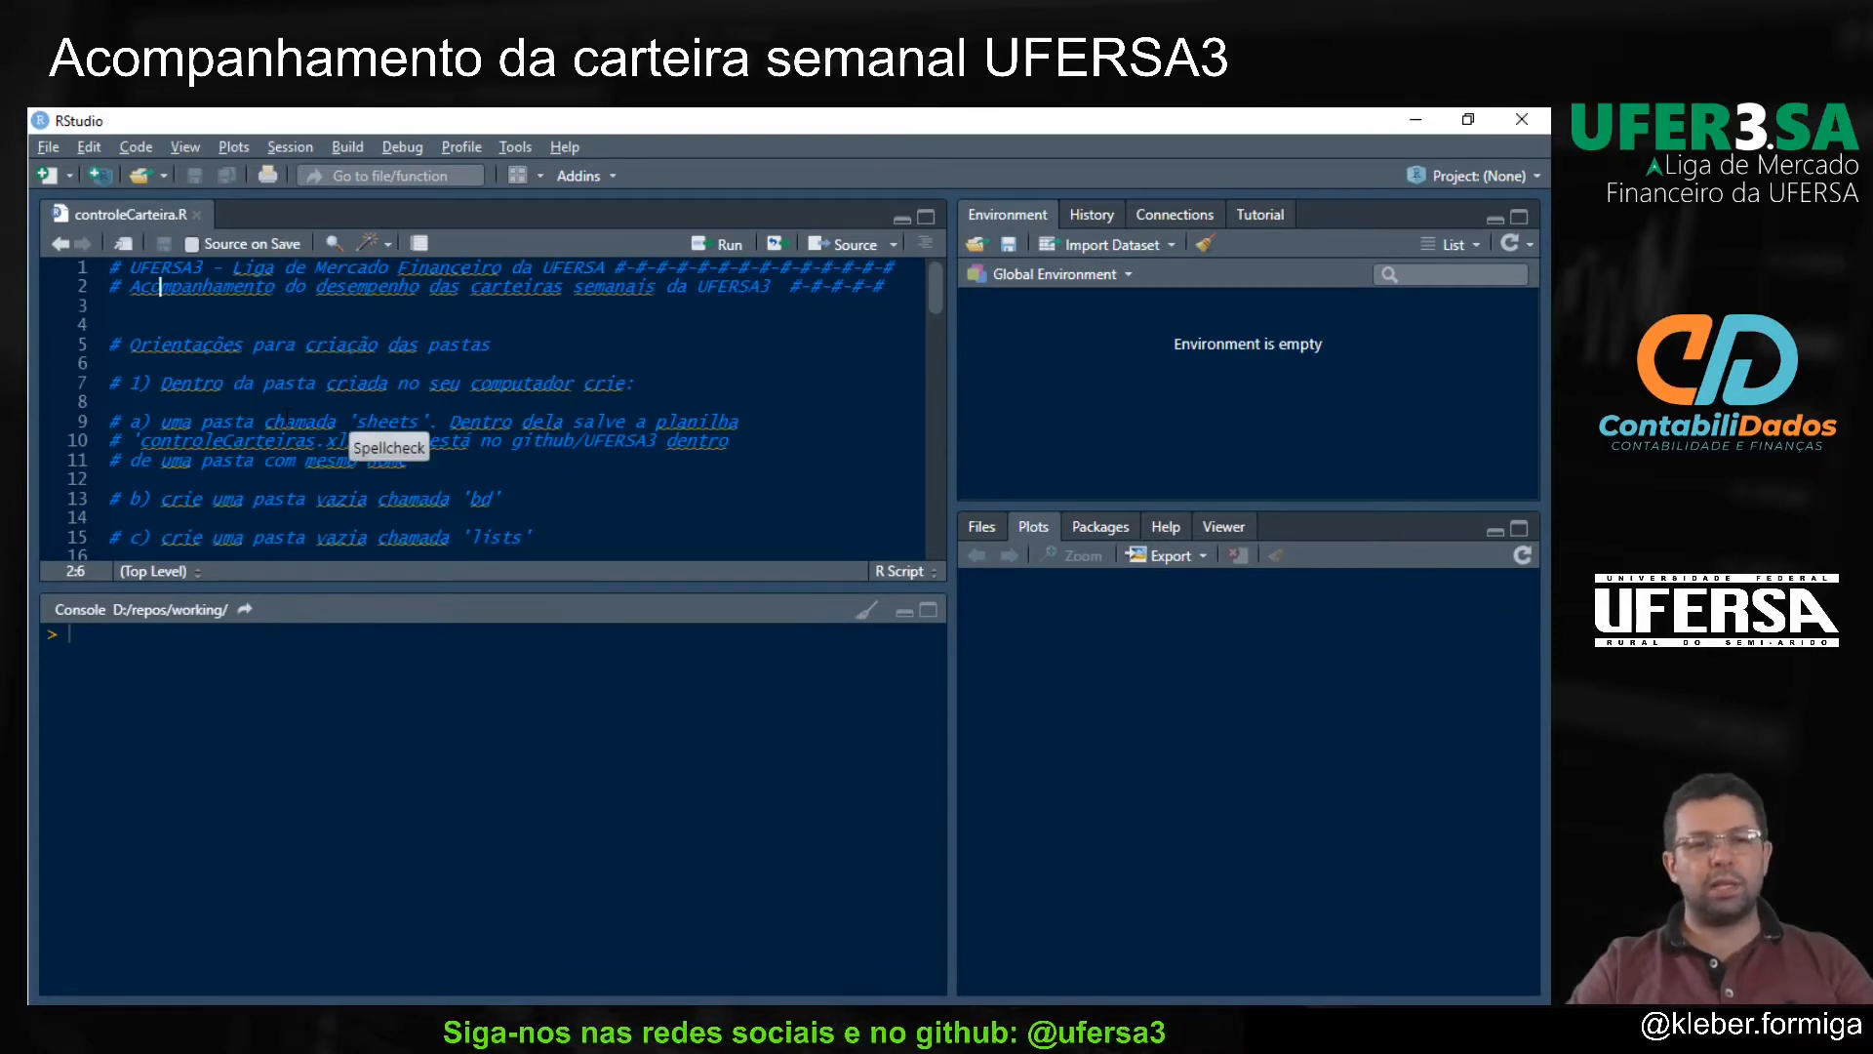
Step: Review the folder-creation instructions in controleCarteira.R and highlight the baseURL definition that points to the GitHub repository
left_click(233, 422)
scroll(293, 424, "down", 4)
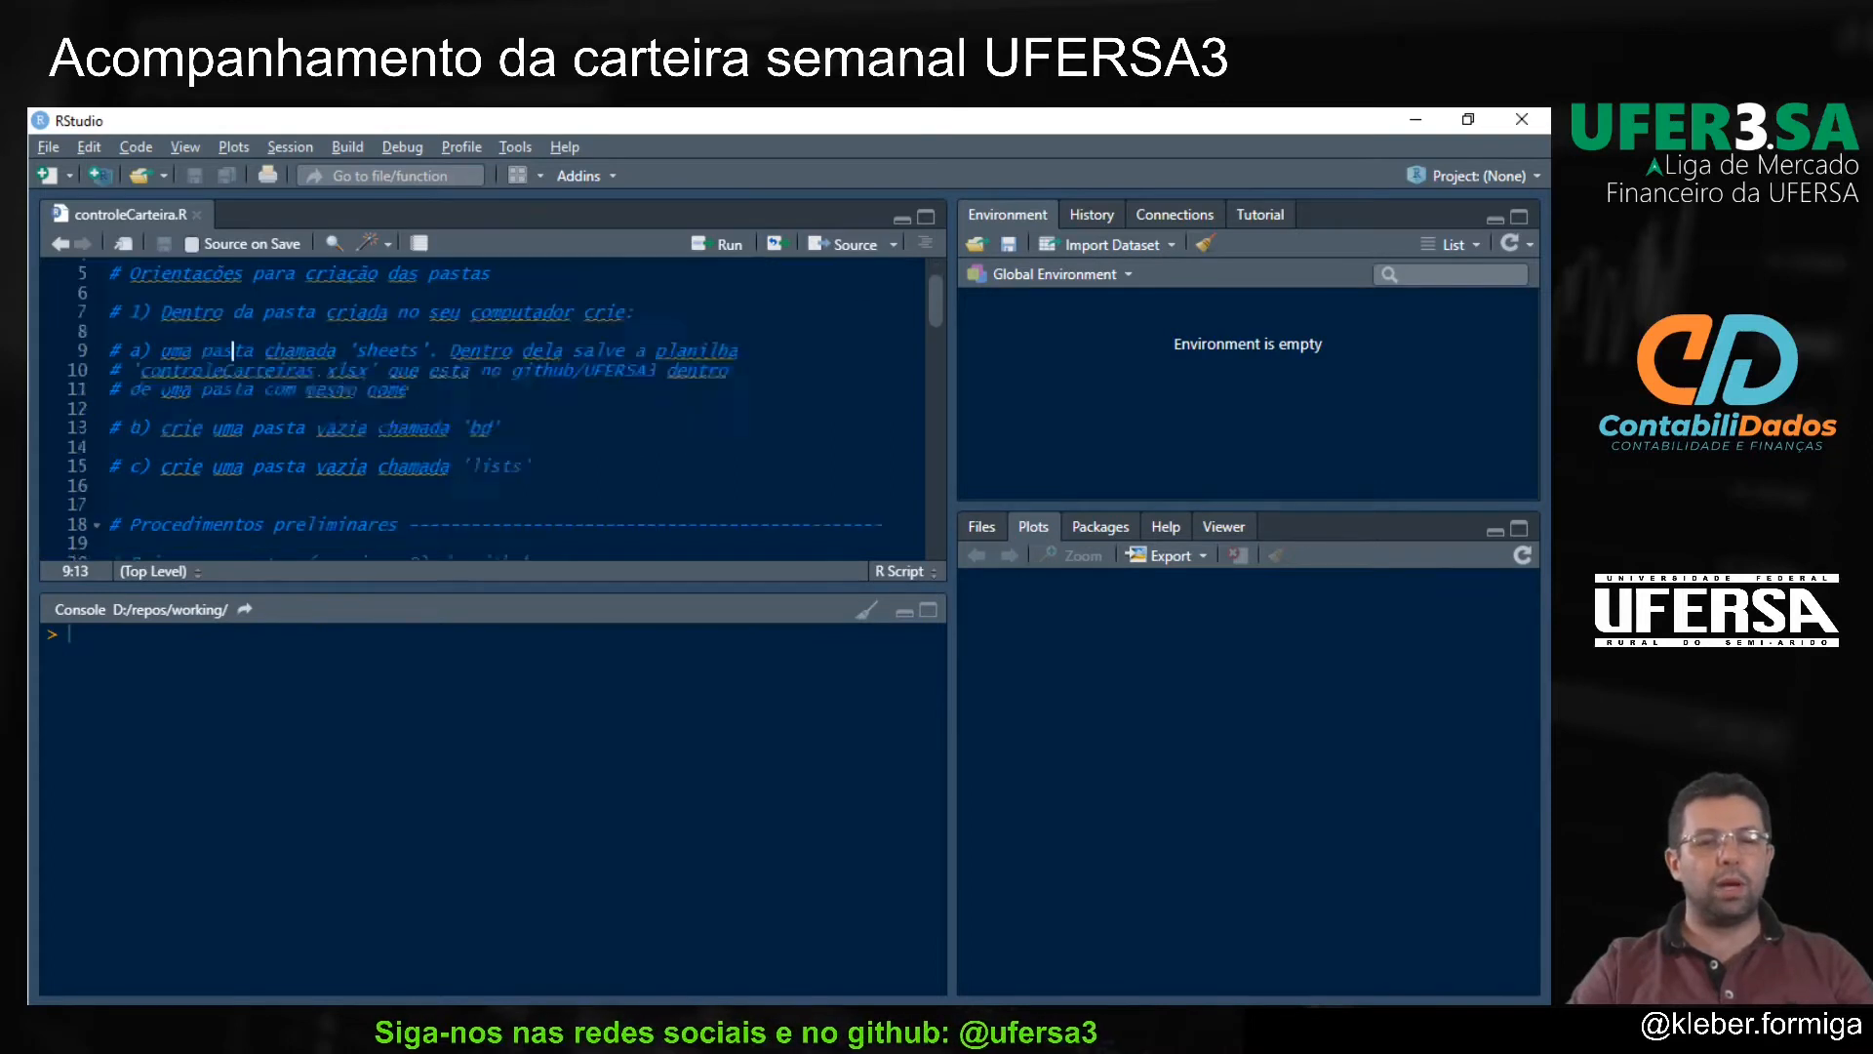
scroll(336, 426, "up", 5)
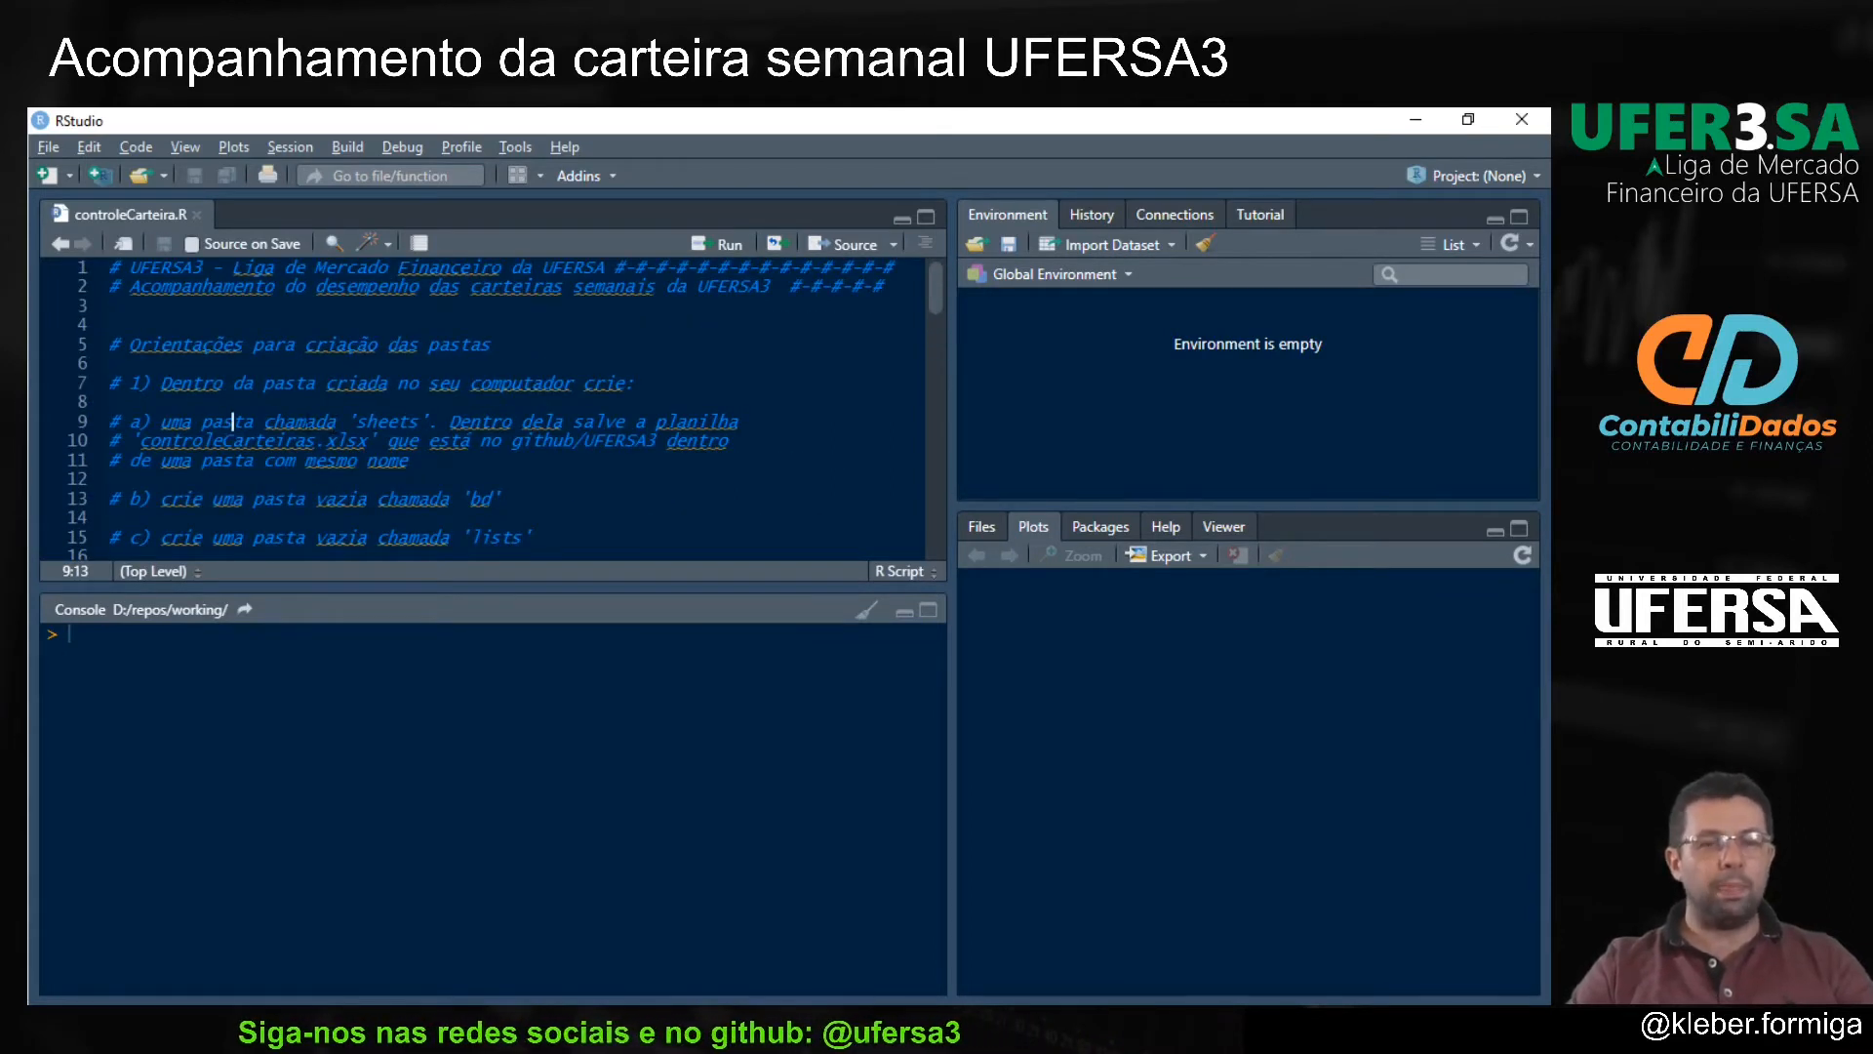
scroll(483, 410, "down", 4)
left_click(149, 390)
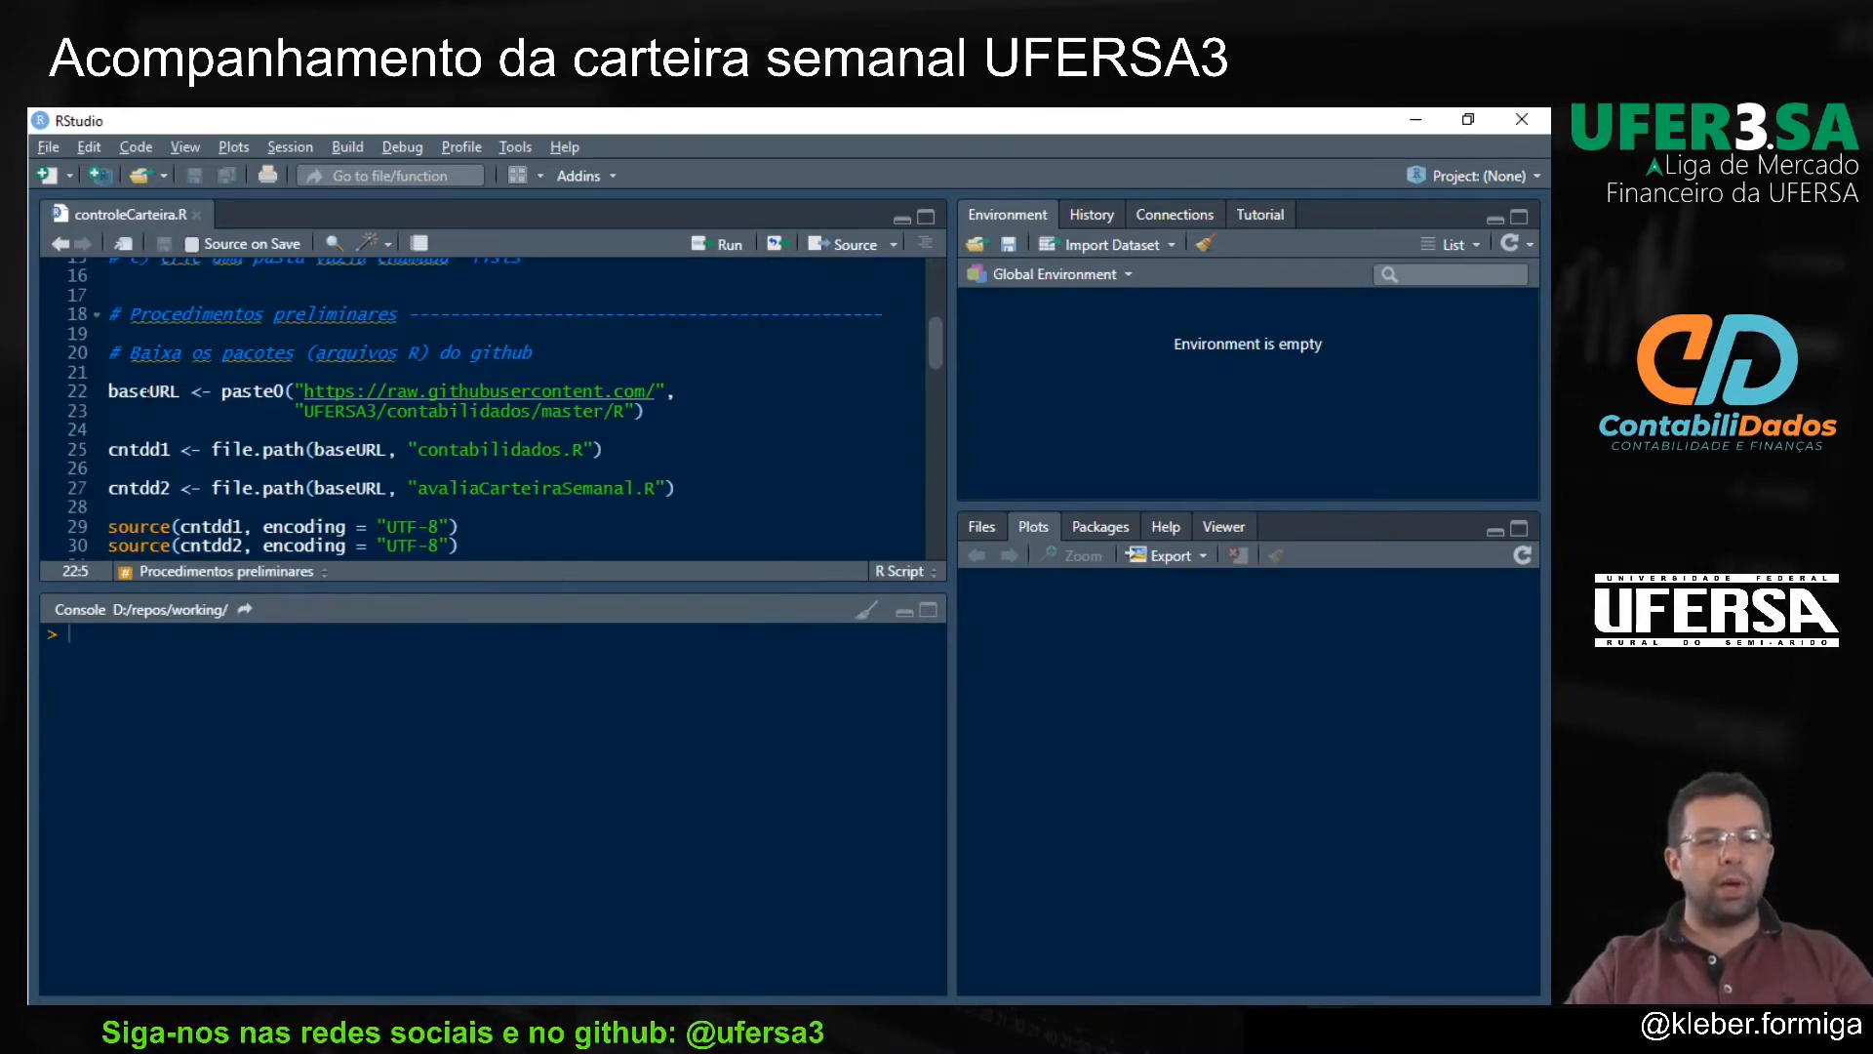
left_click_drag(646, 410, 118, 390)
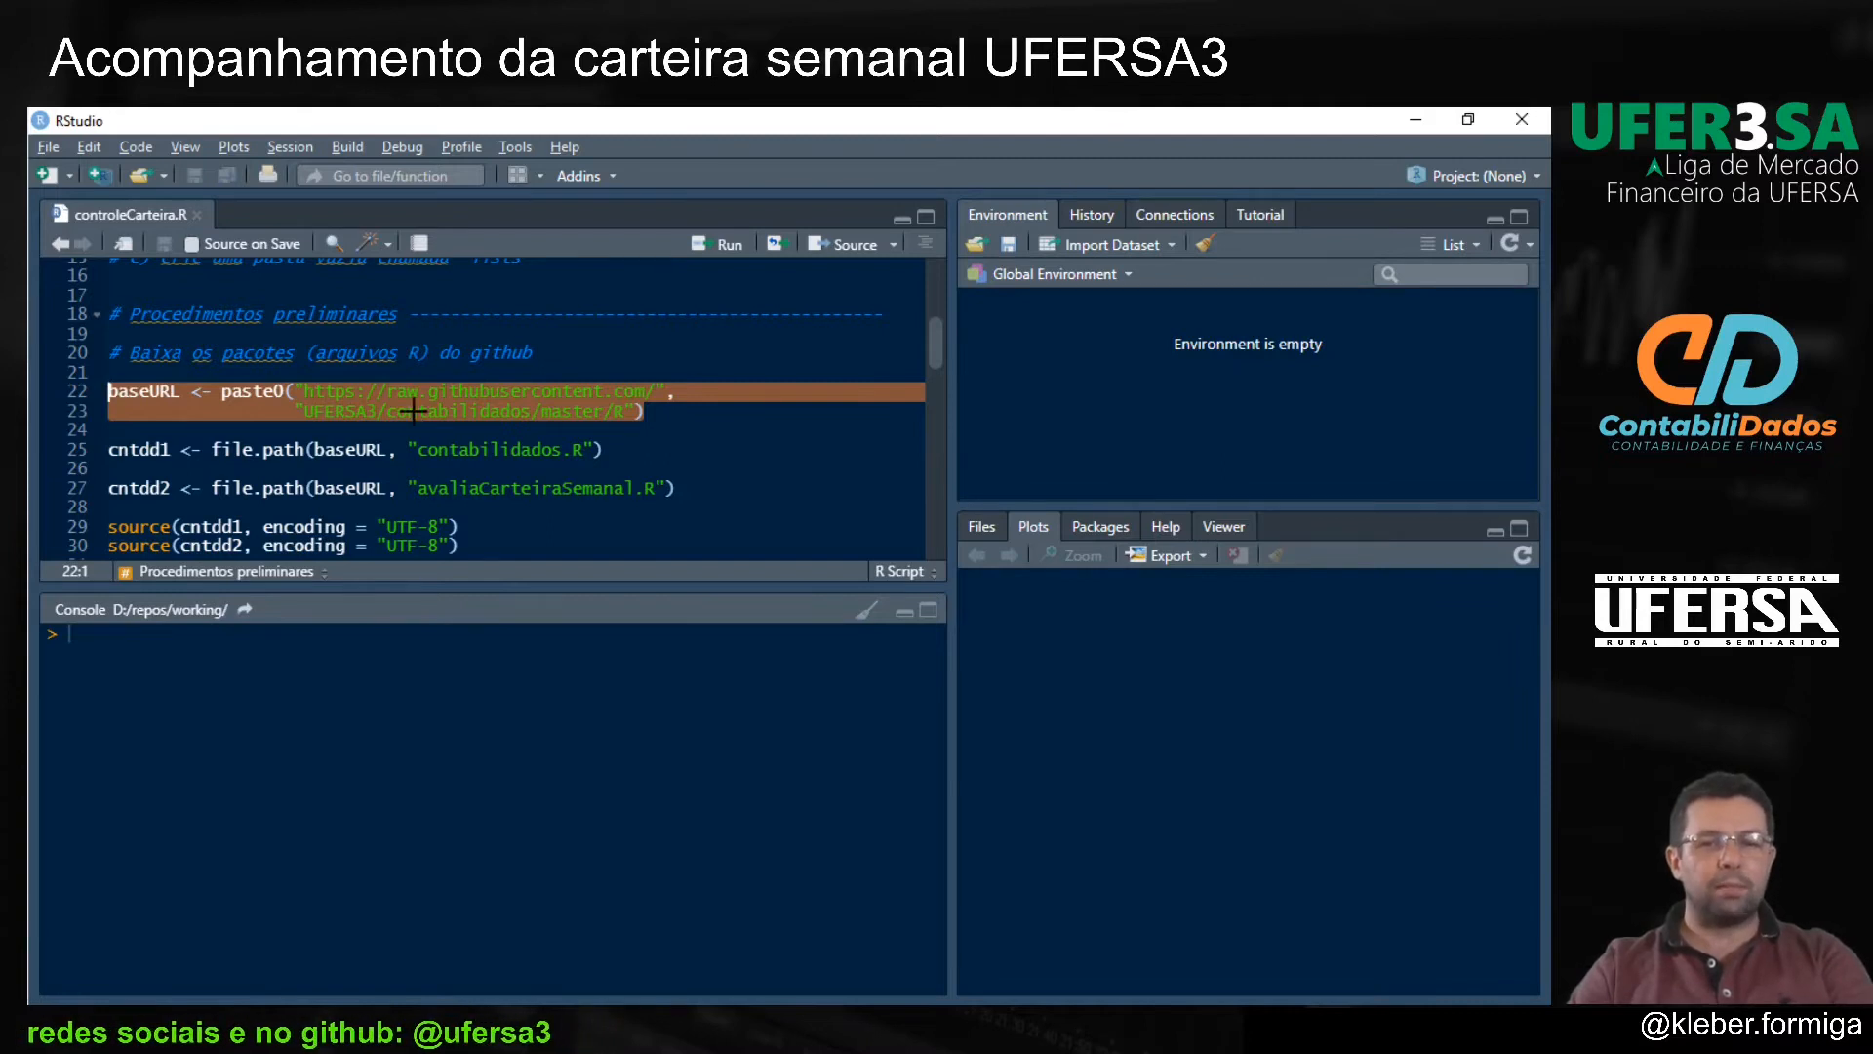
Step: Switch to the browser and go back to the contabilidados repository's R folder to view its script files
key("alt+Tab")
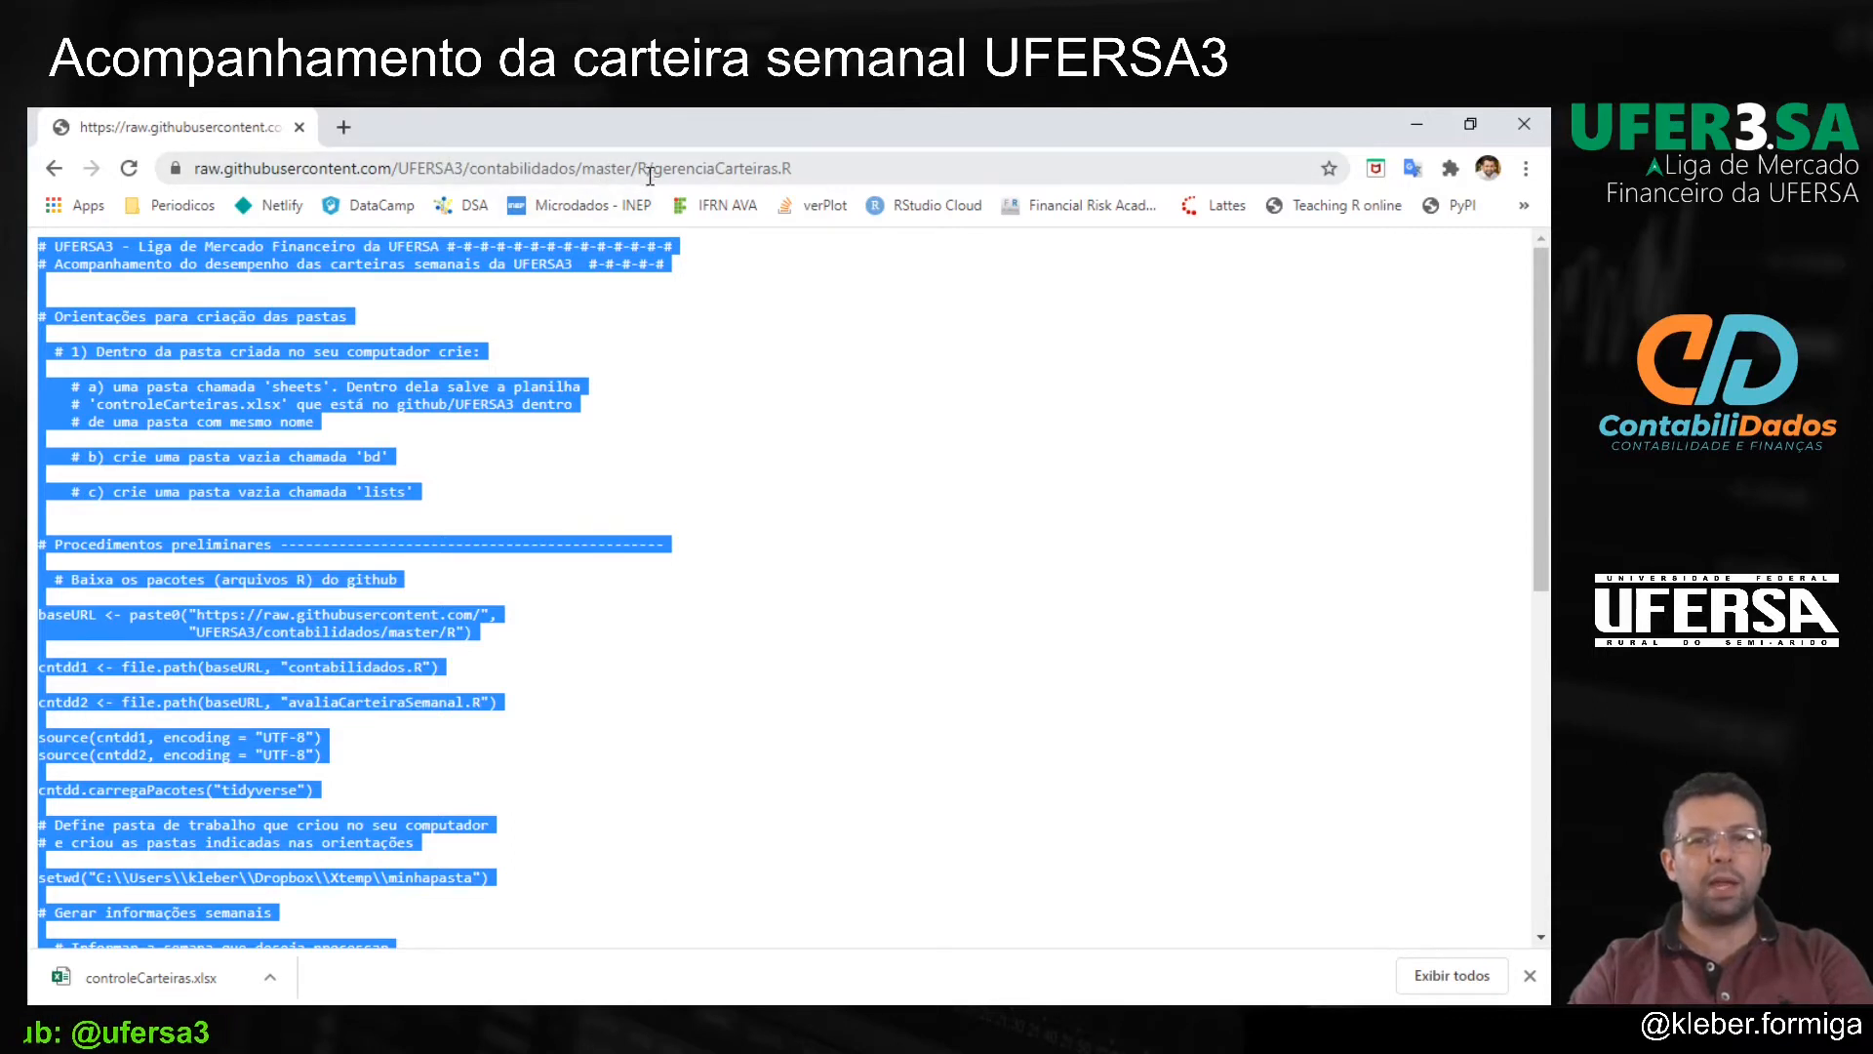
key("alt+Tab")
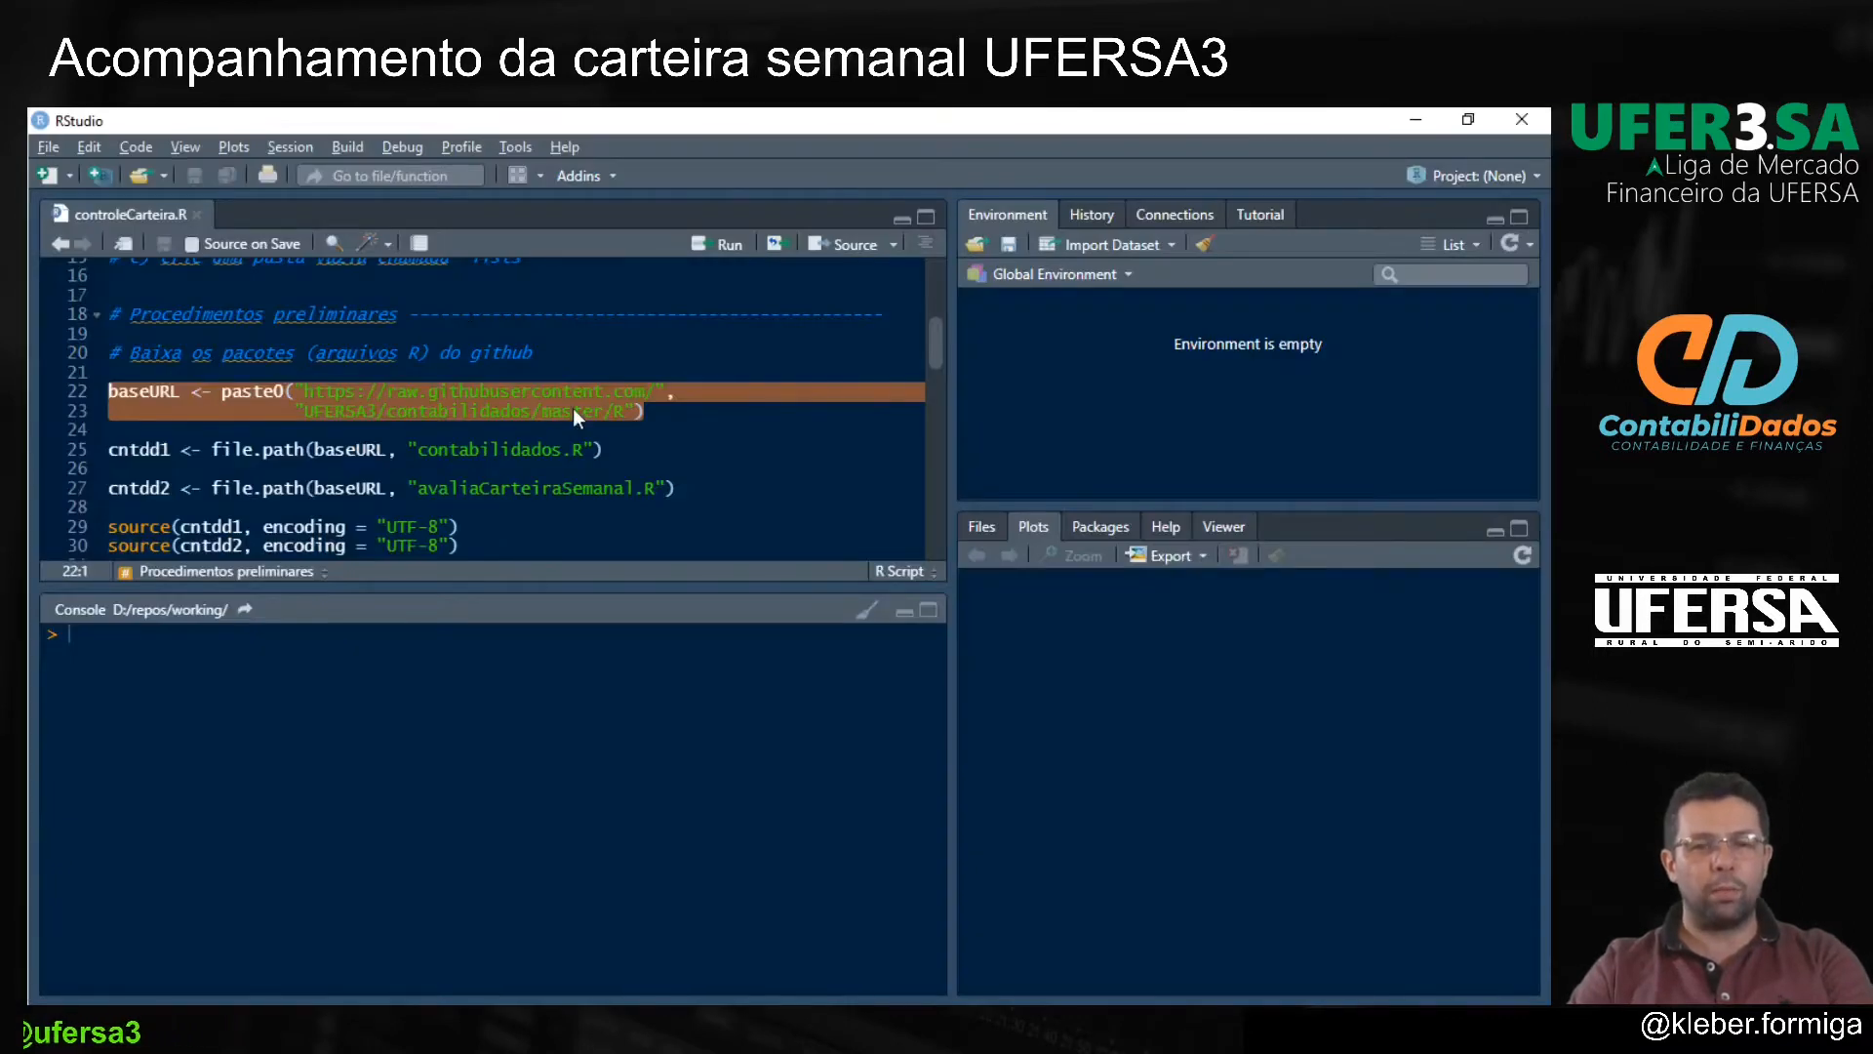
key("alt+Tab")
left_click(51, 171)
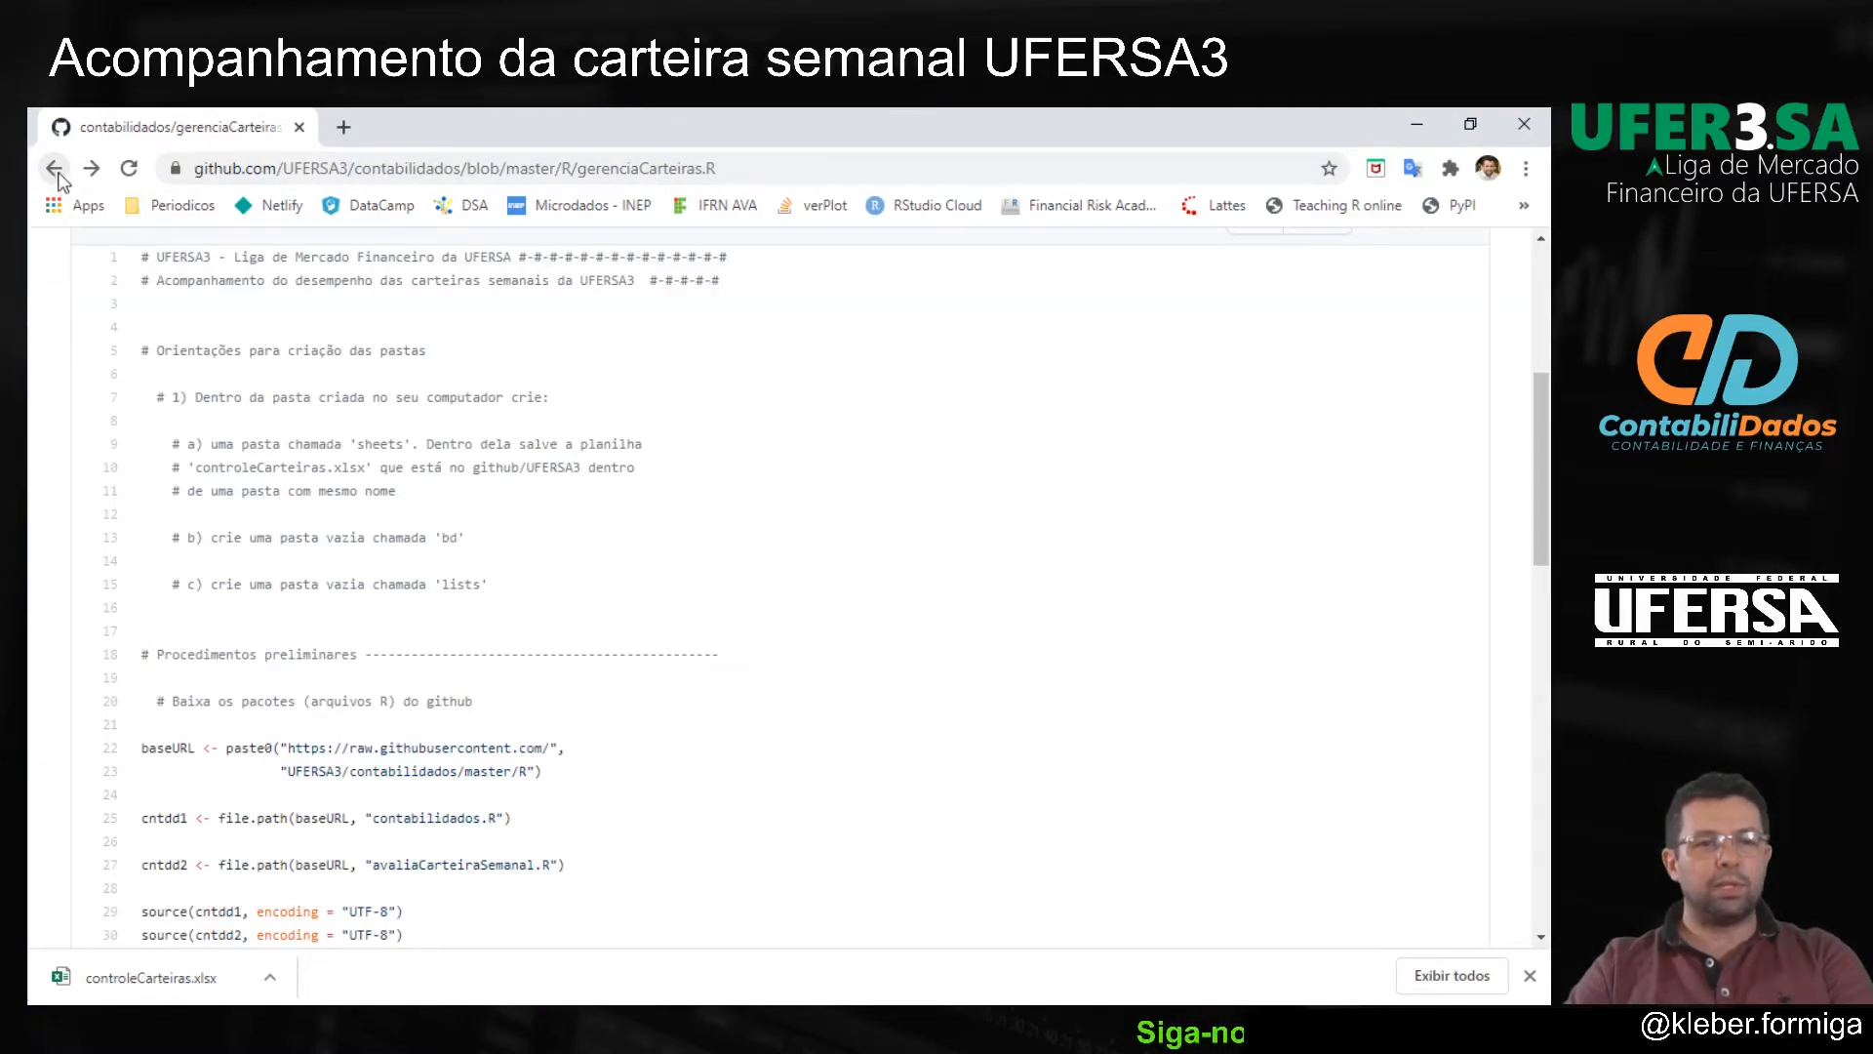
left_click(55, 171)
scroll(197, 488, "down", 1)
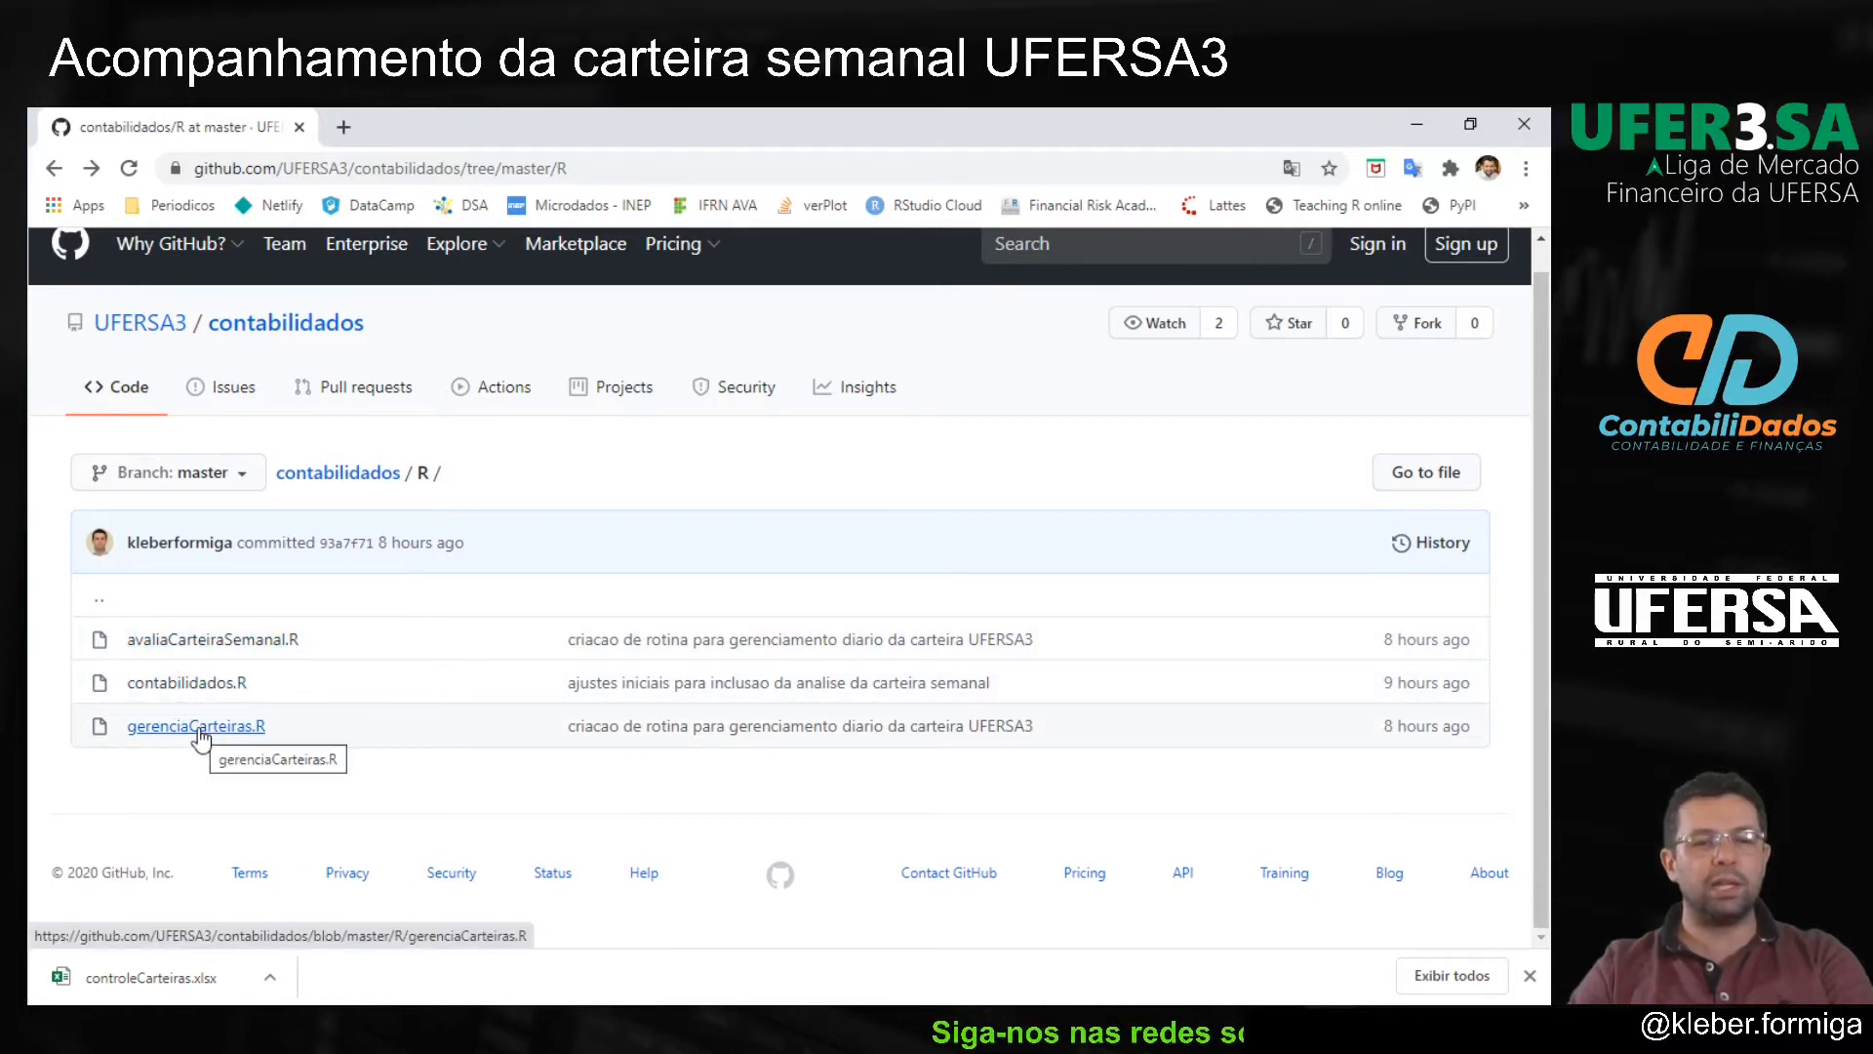
key("alt+Tab")
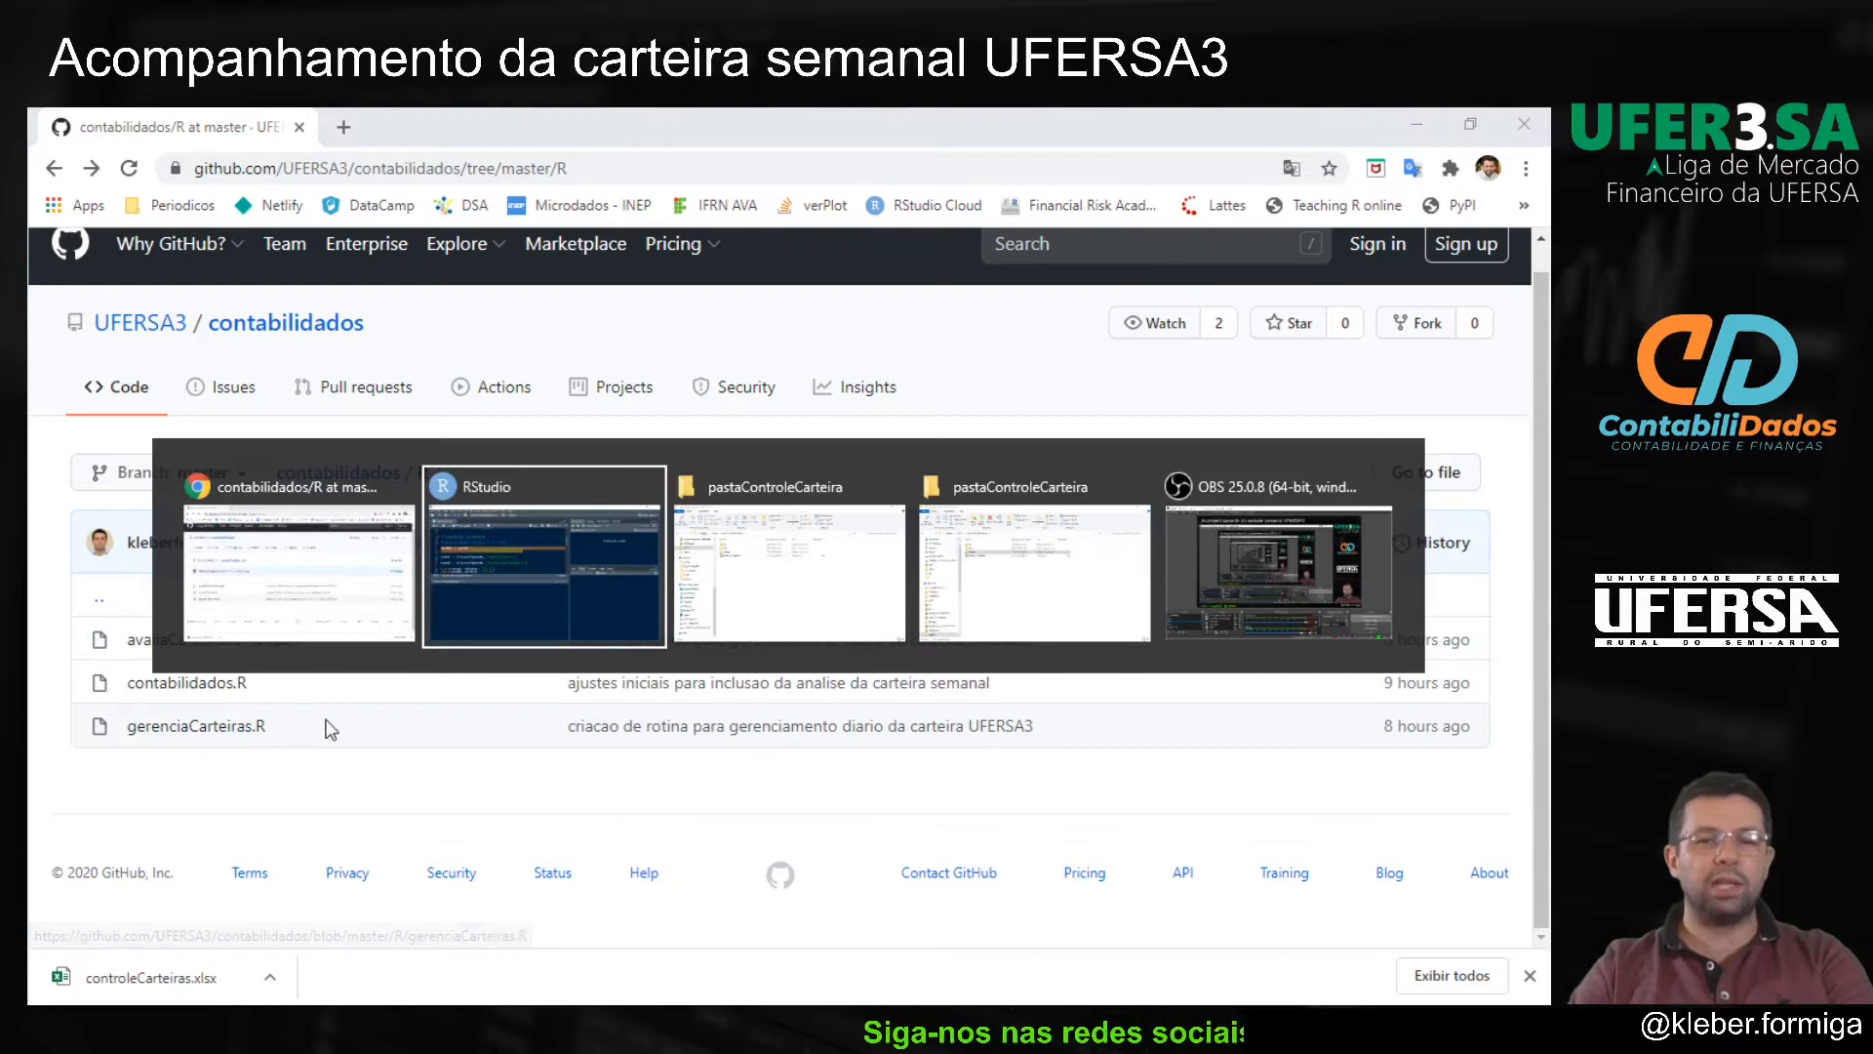
key("alt+Tab")
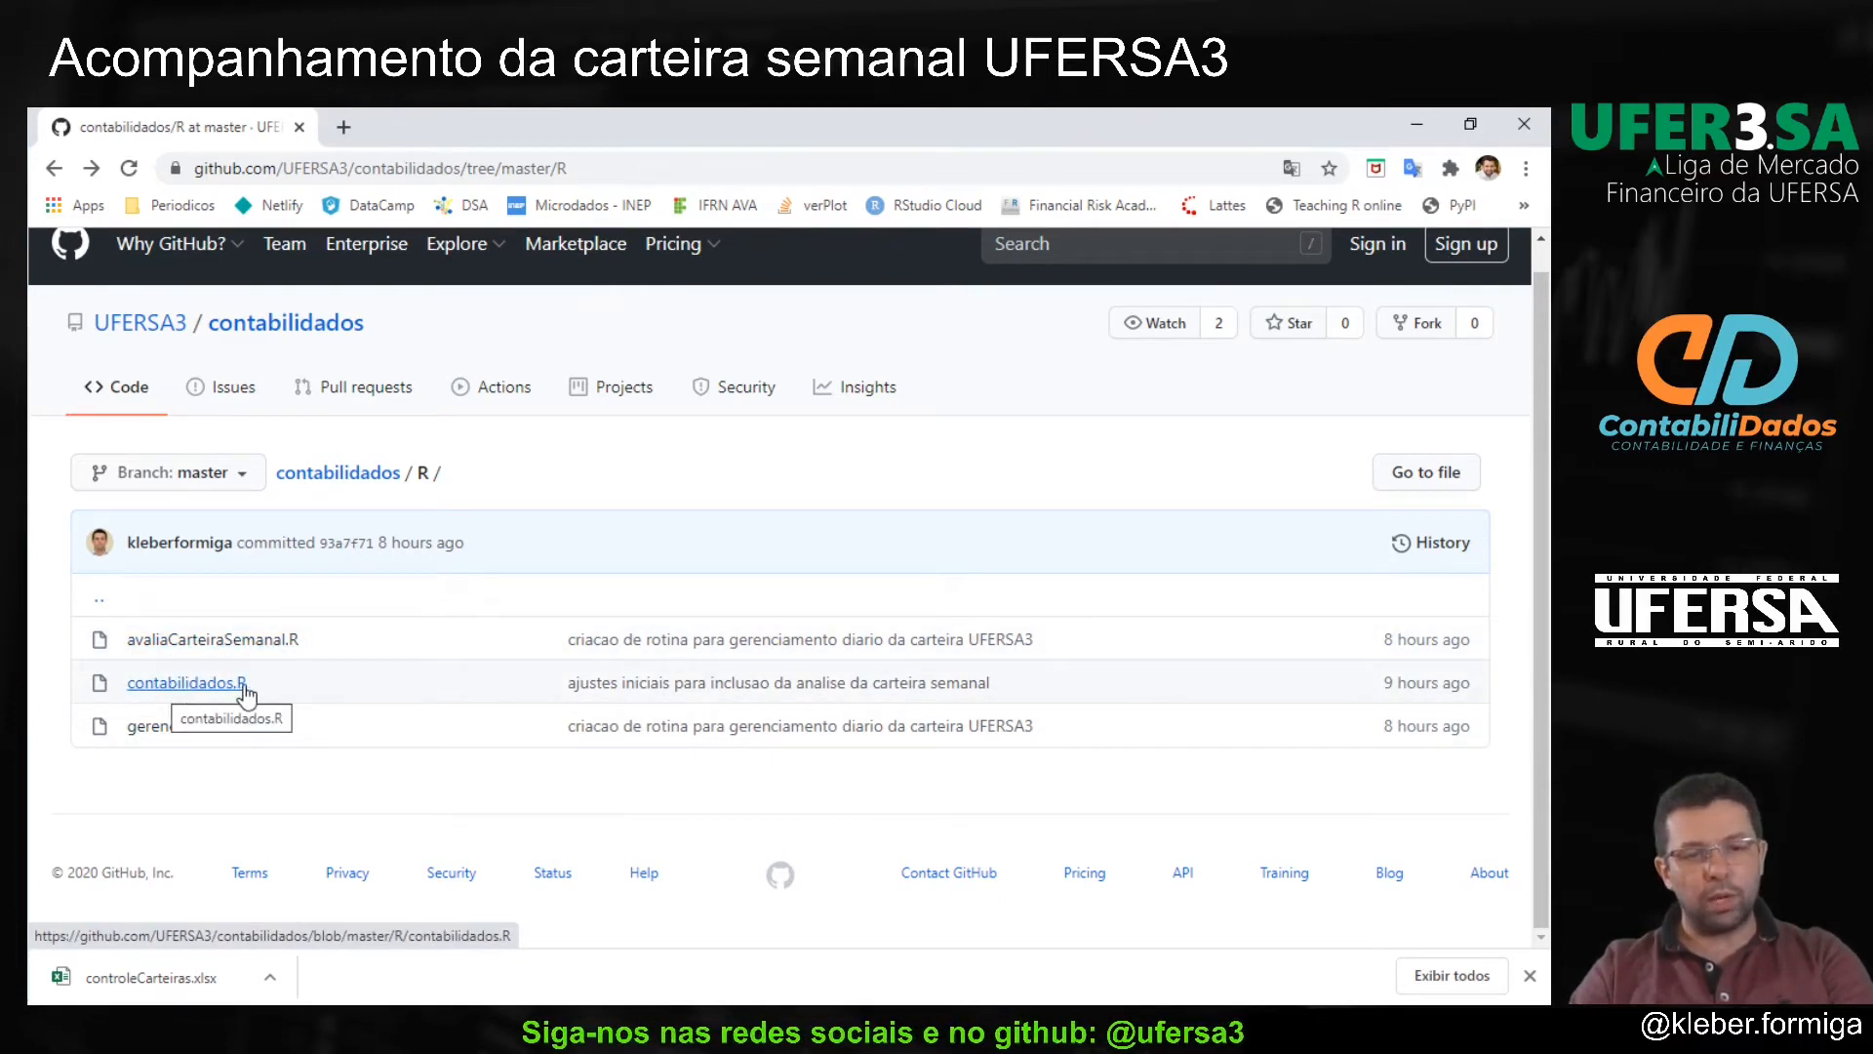
Step: Open avaliaCarteiraSemanal.R on GitHub, look through its code and return to the R folder
left_click(216, 643)
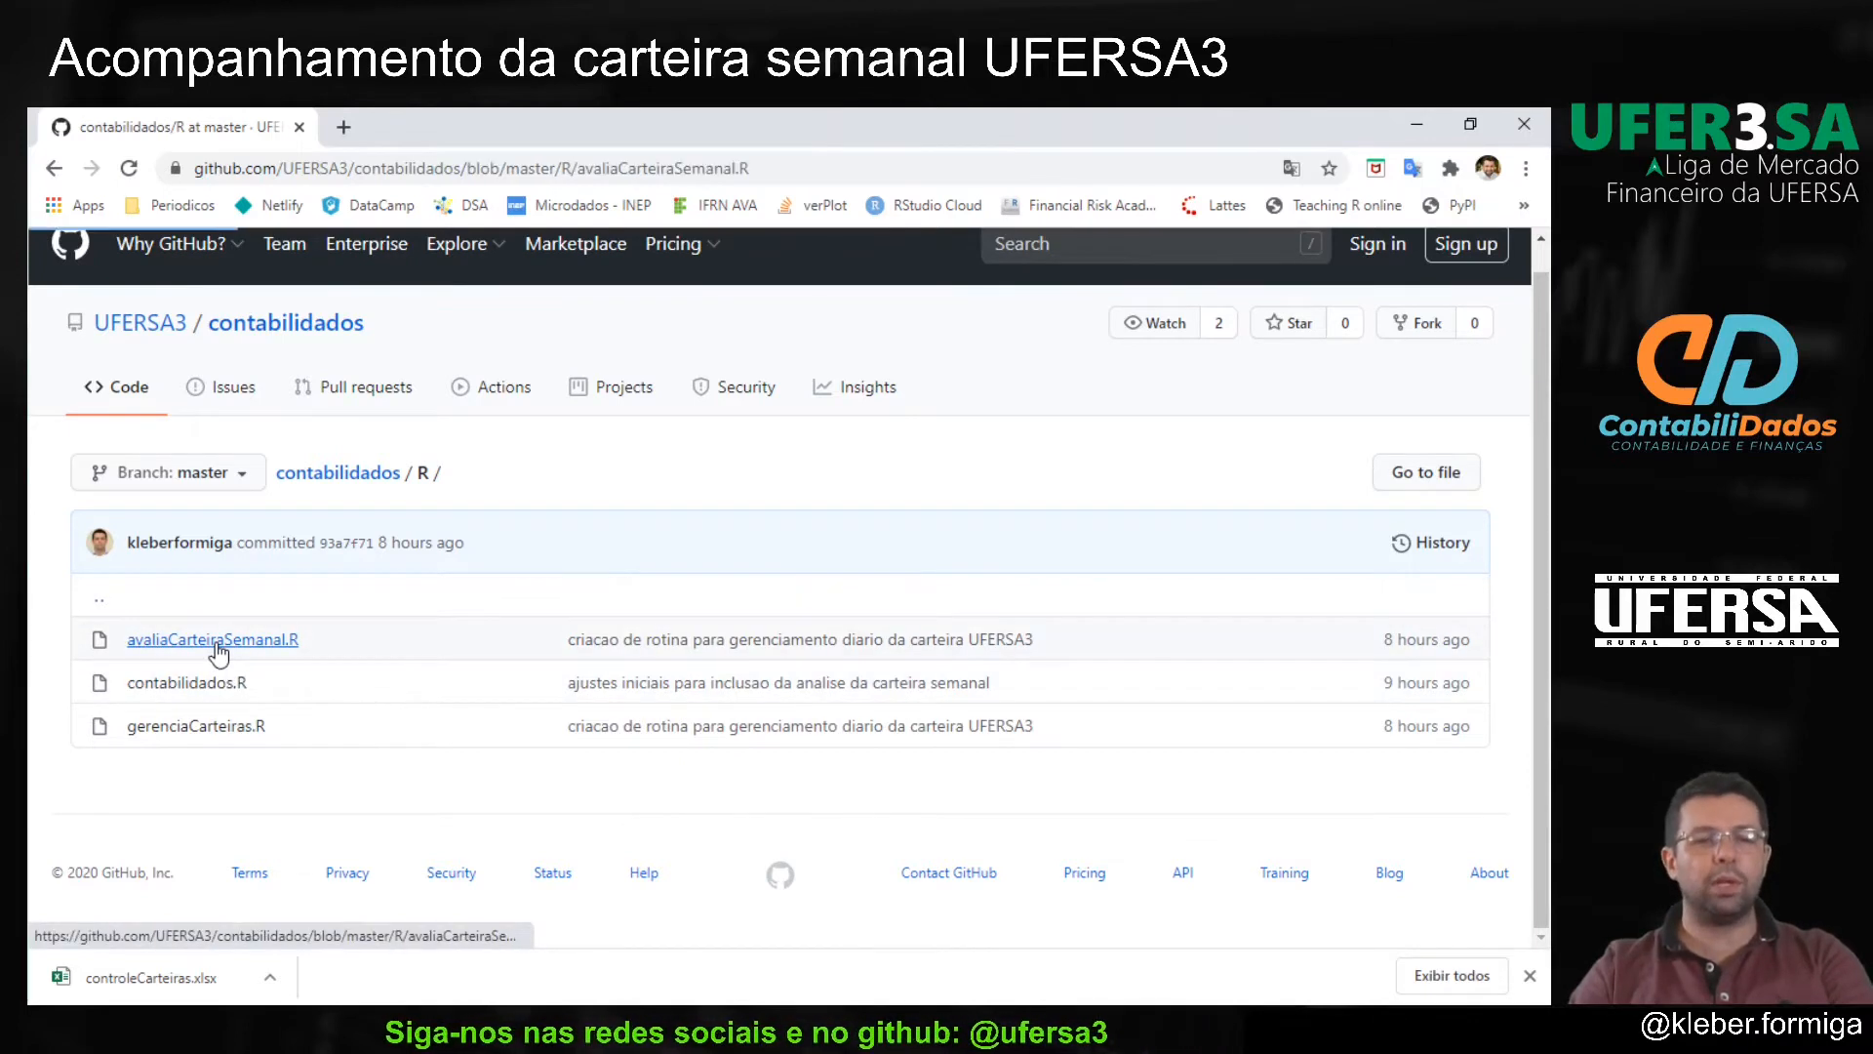
scroll(277, 617, "down", 20)
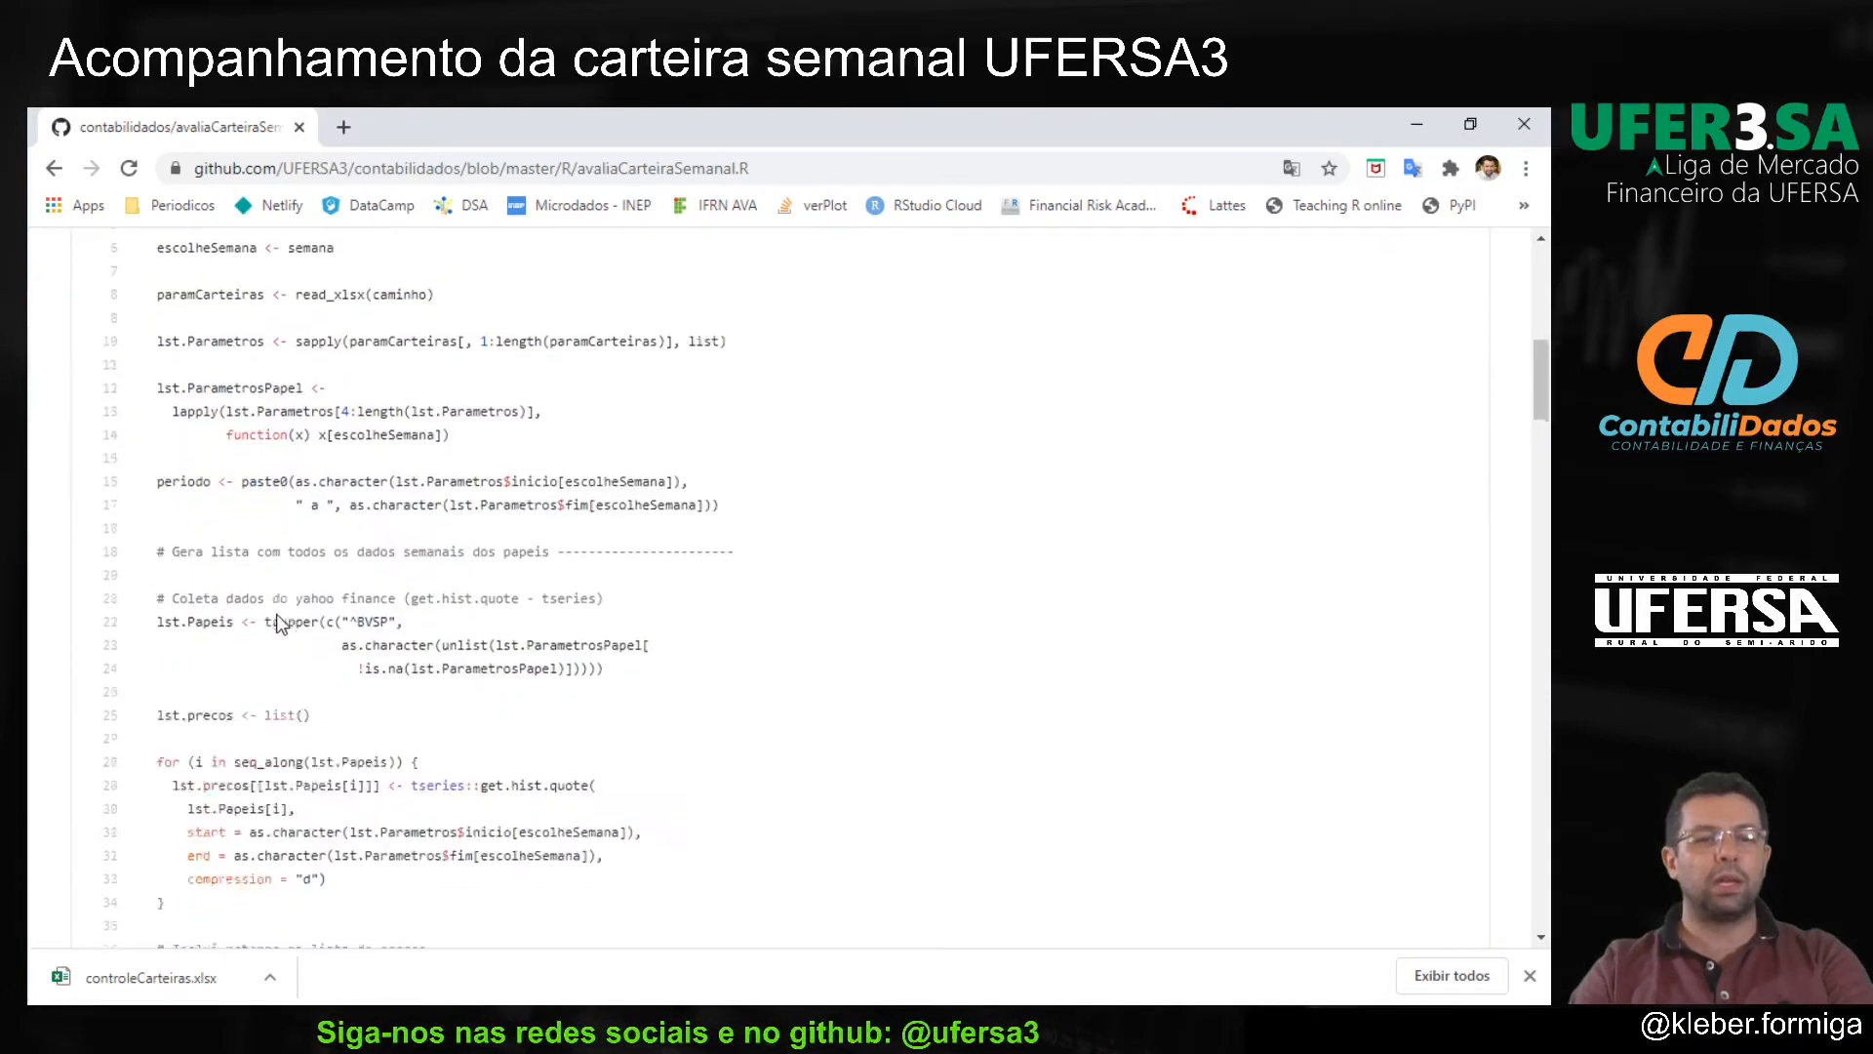
scroll(278, 617, "down", 20)
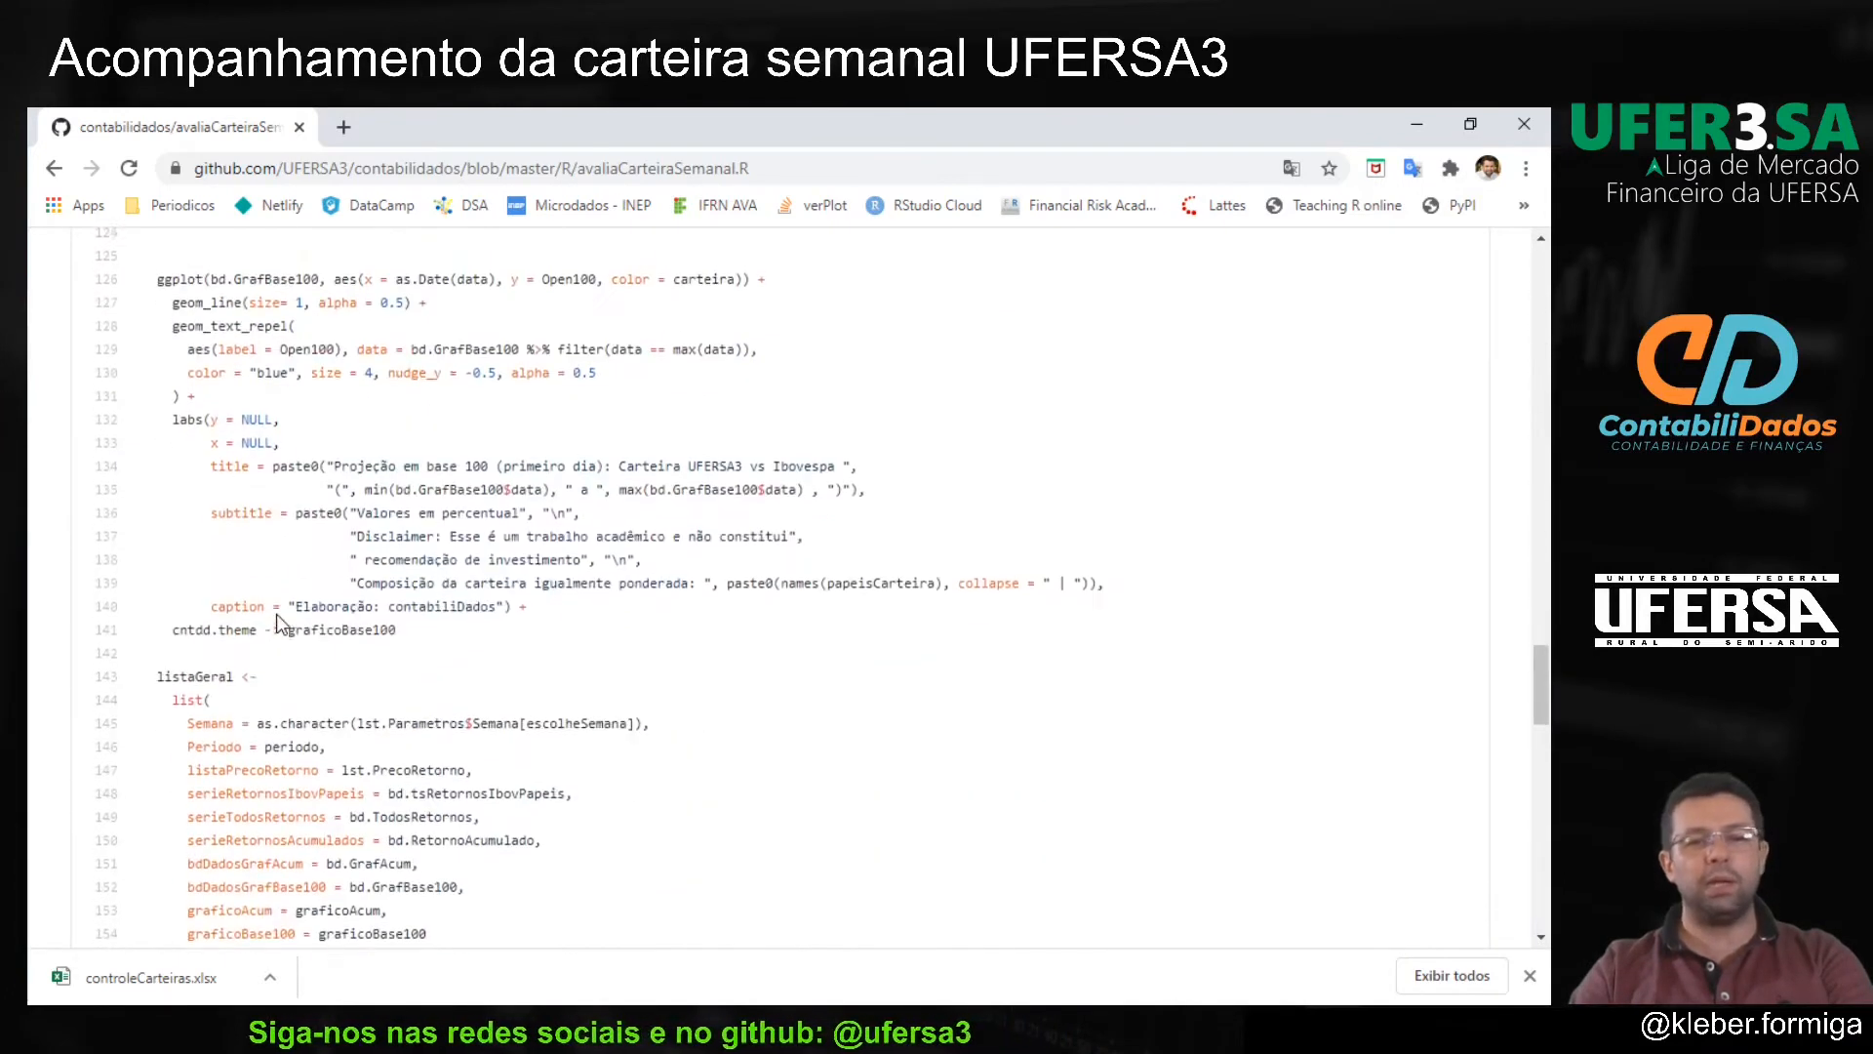
scroll(277, 625, "down", 5)
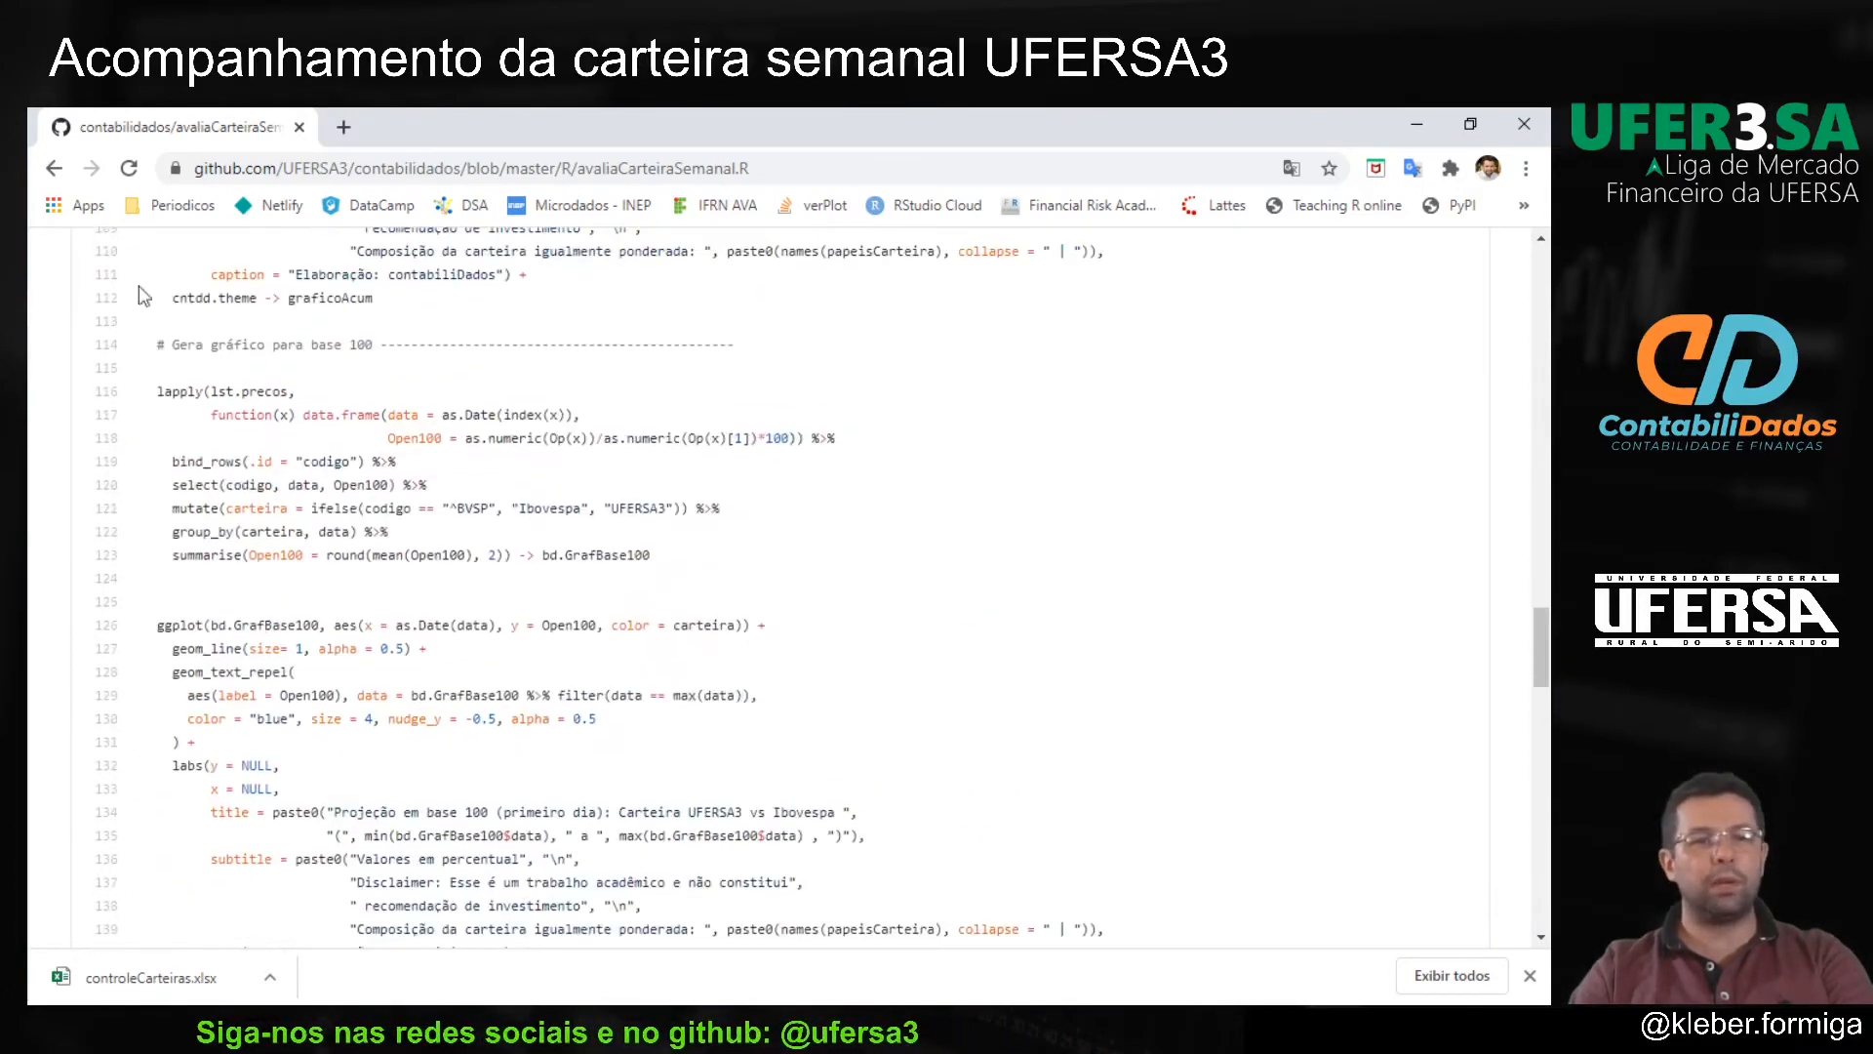
left_click(54, 168)
Step: Switch to RStudio and run the baseURL, cntdd1 and cntdd2 definitions in controleCarteira.R
key("alt+Tab")
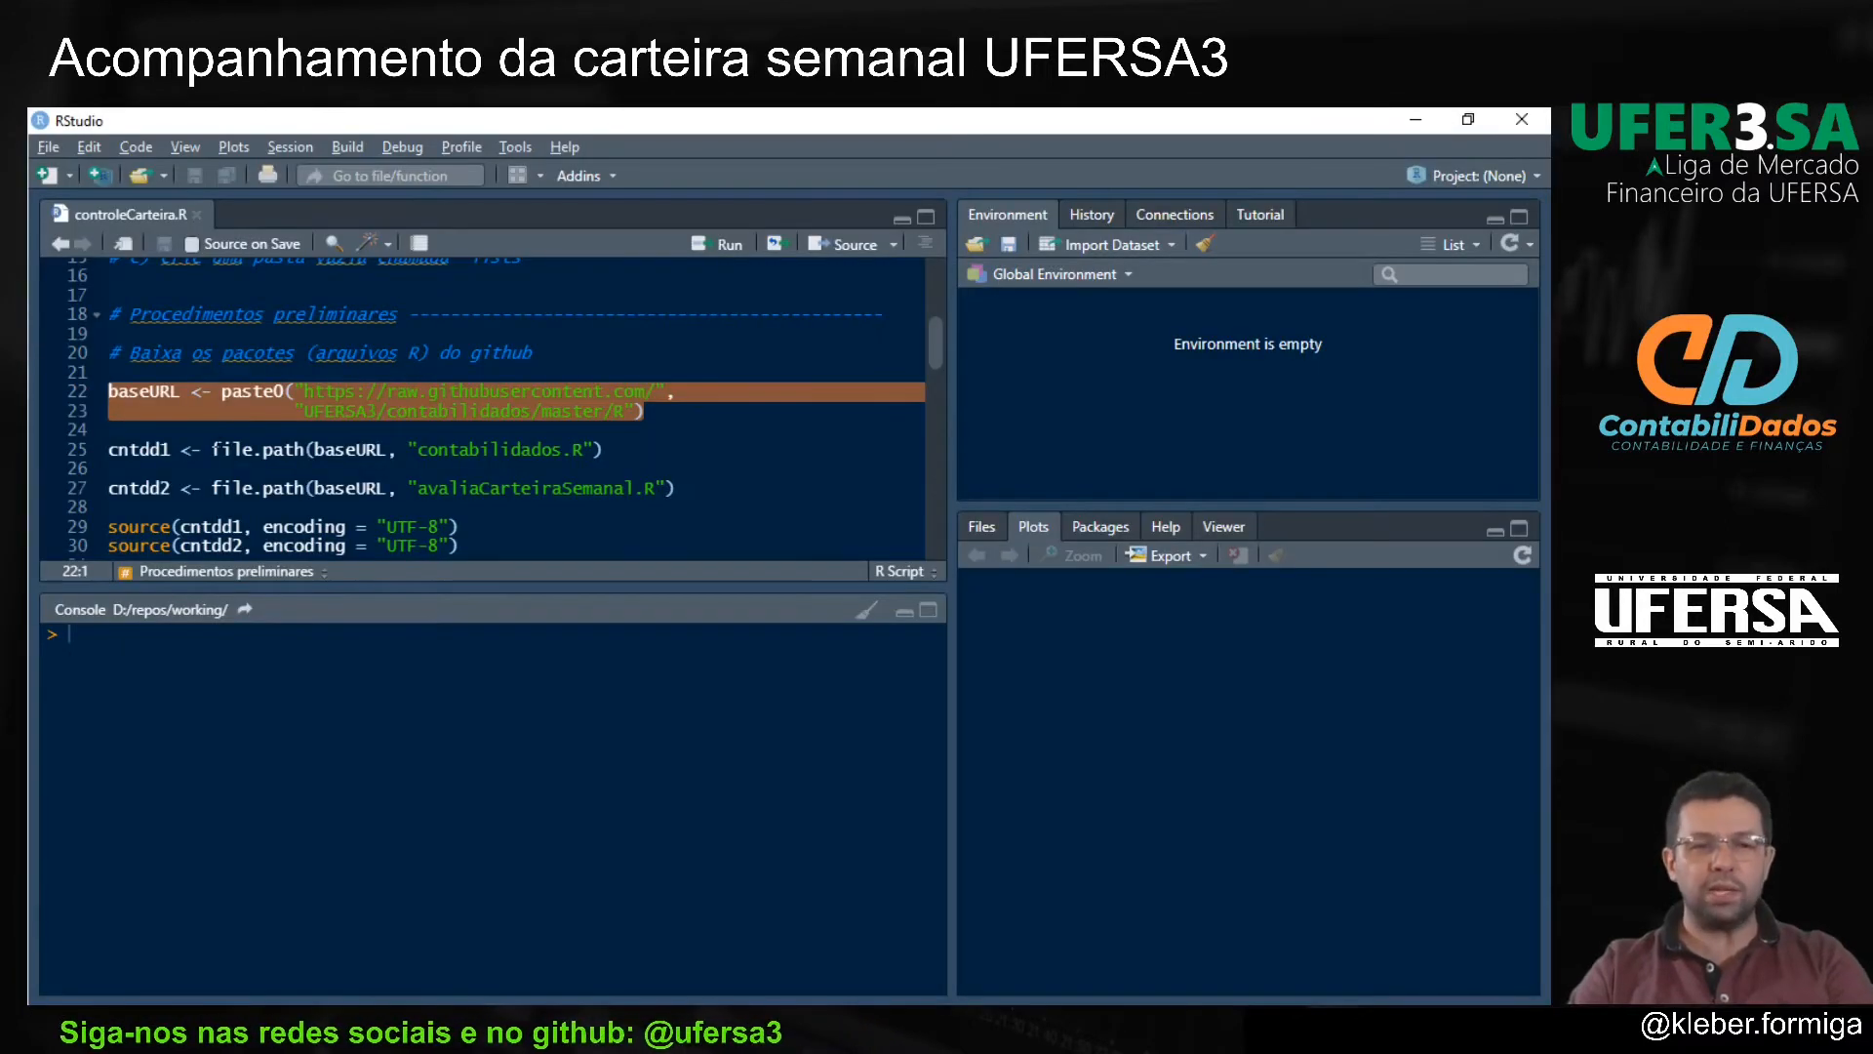
left_click(230, 391)
key("Home")
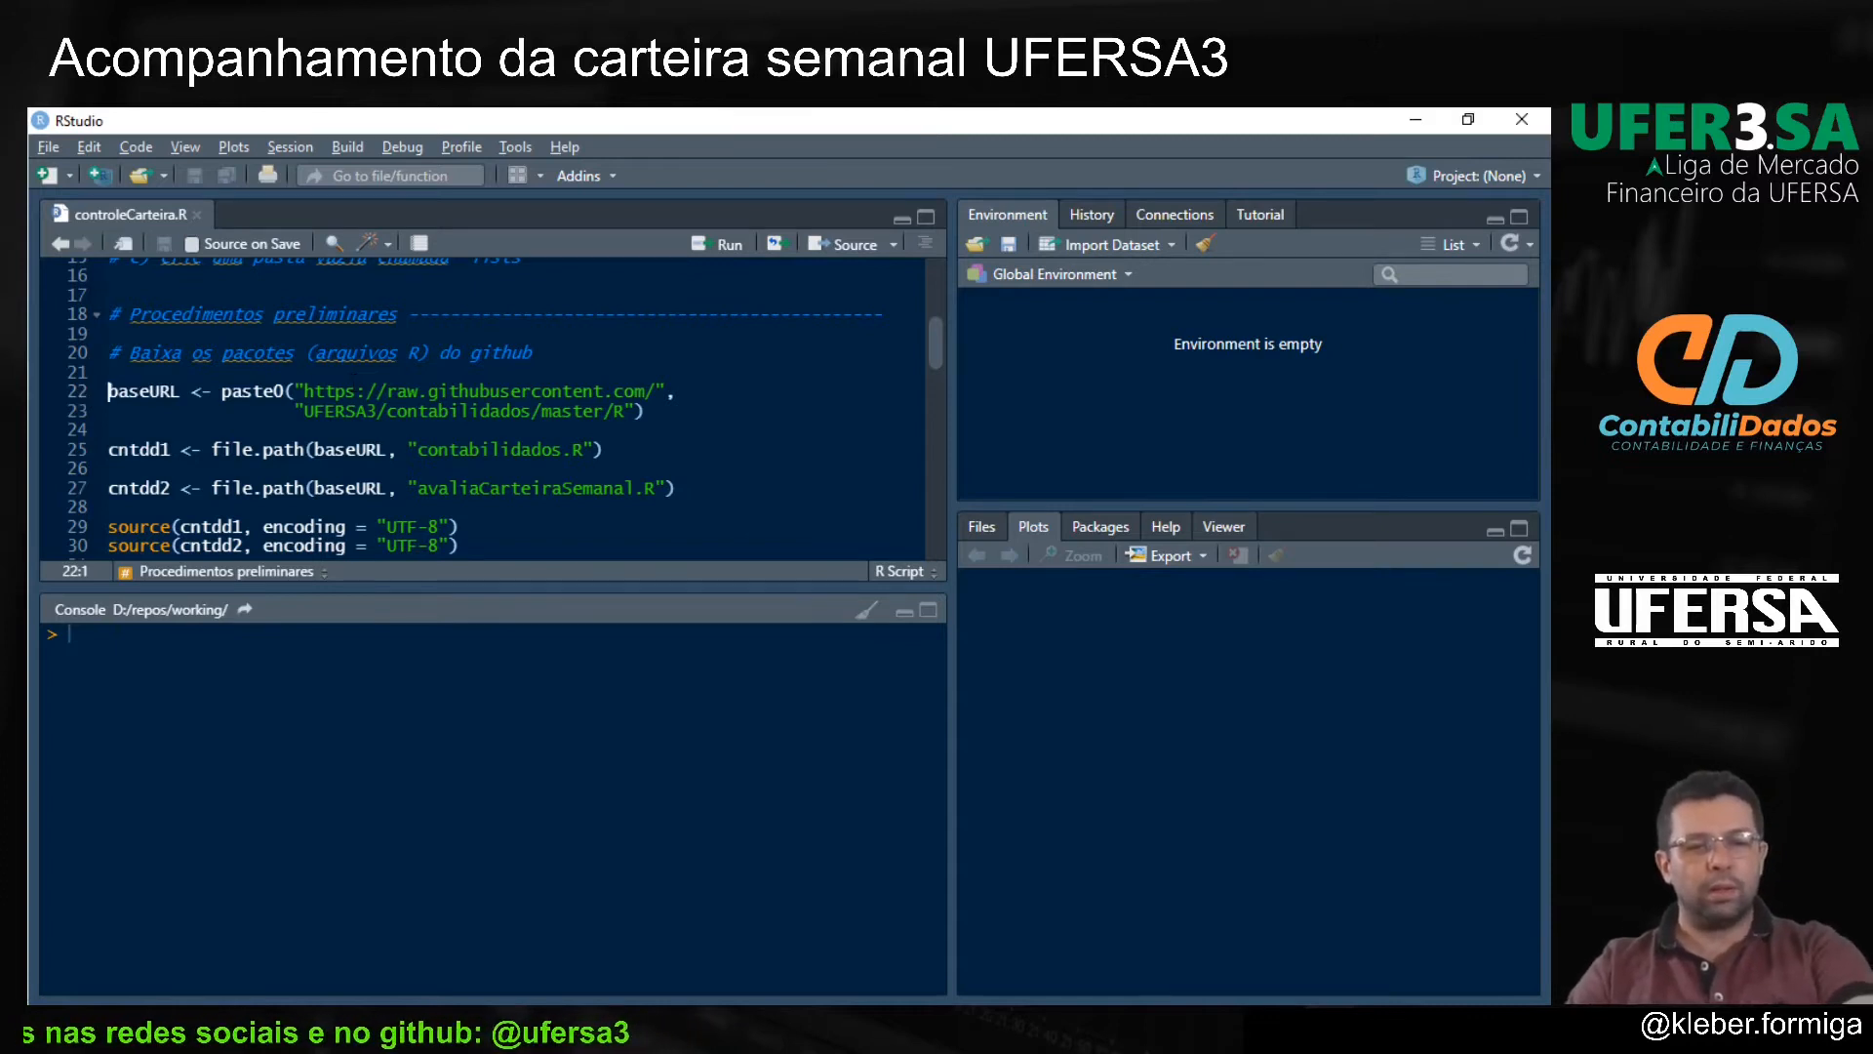
key("ctrl+Return")
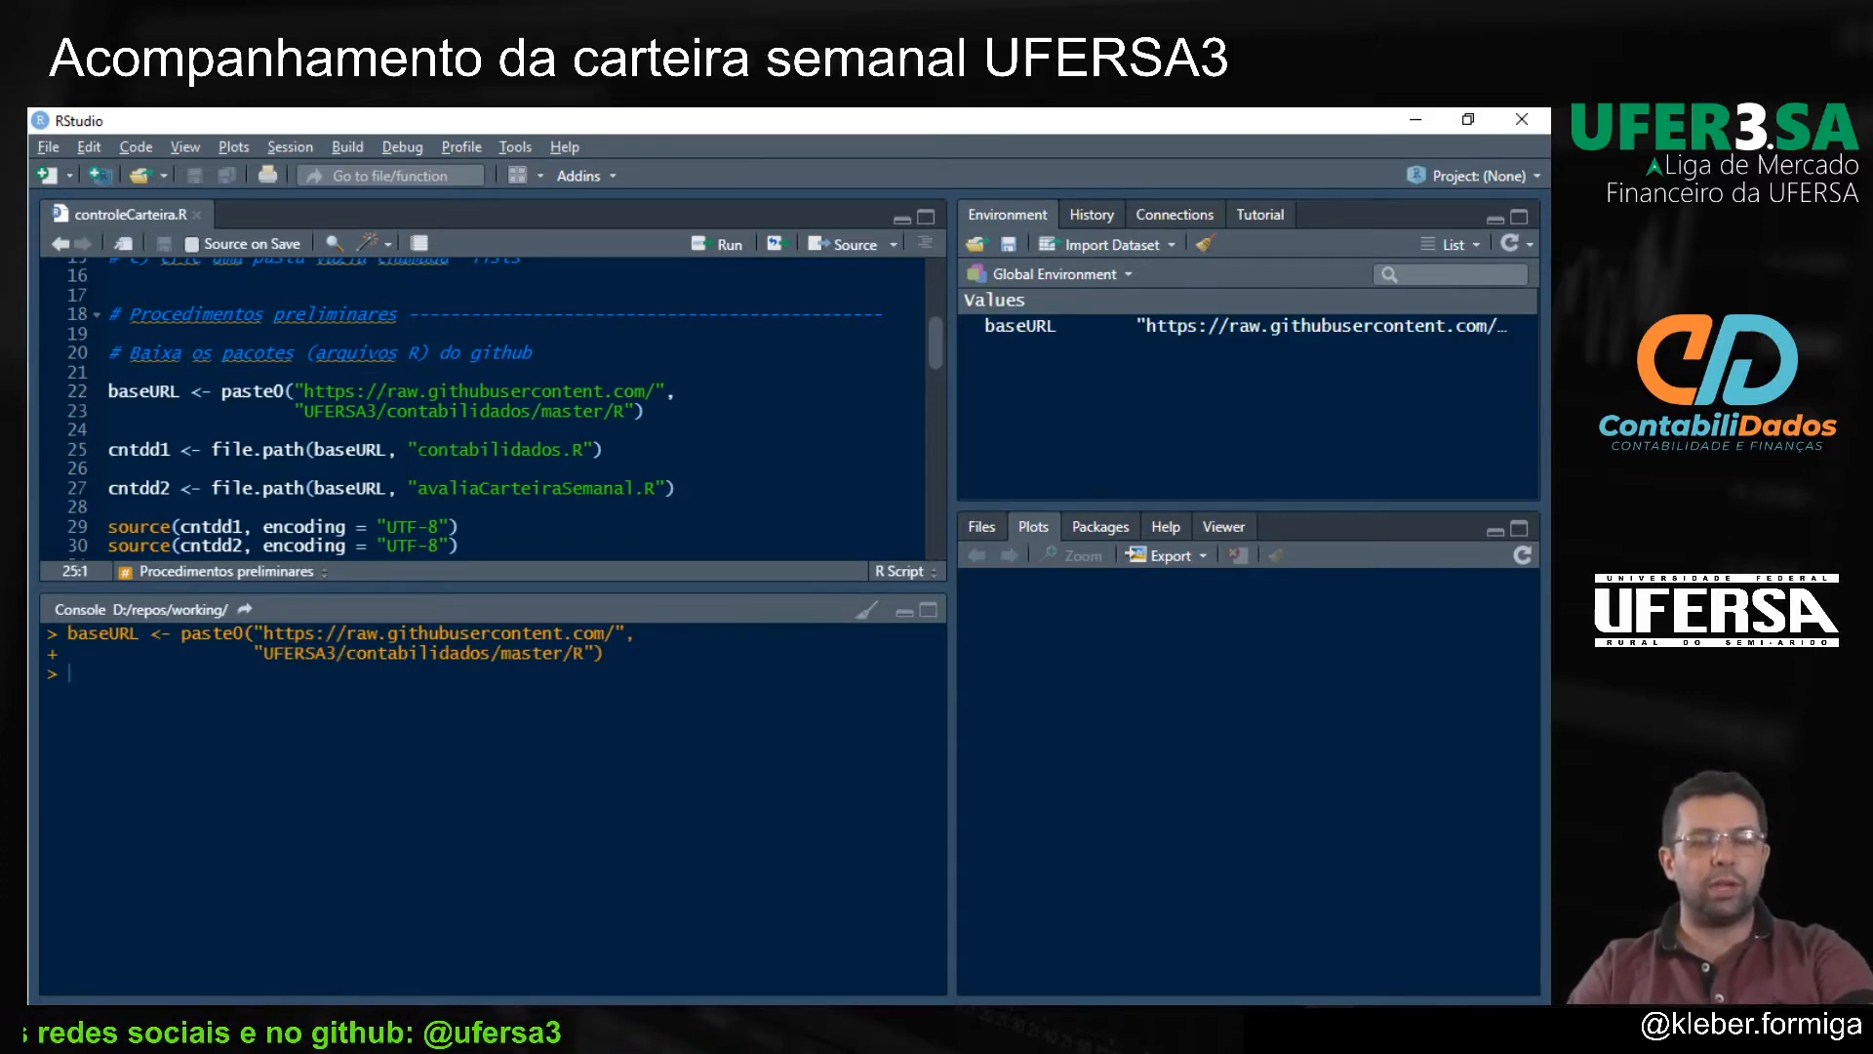
key("ctrl+Return")
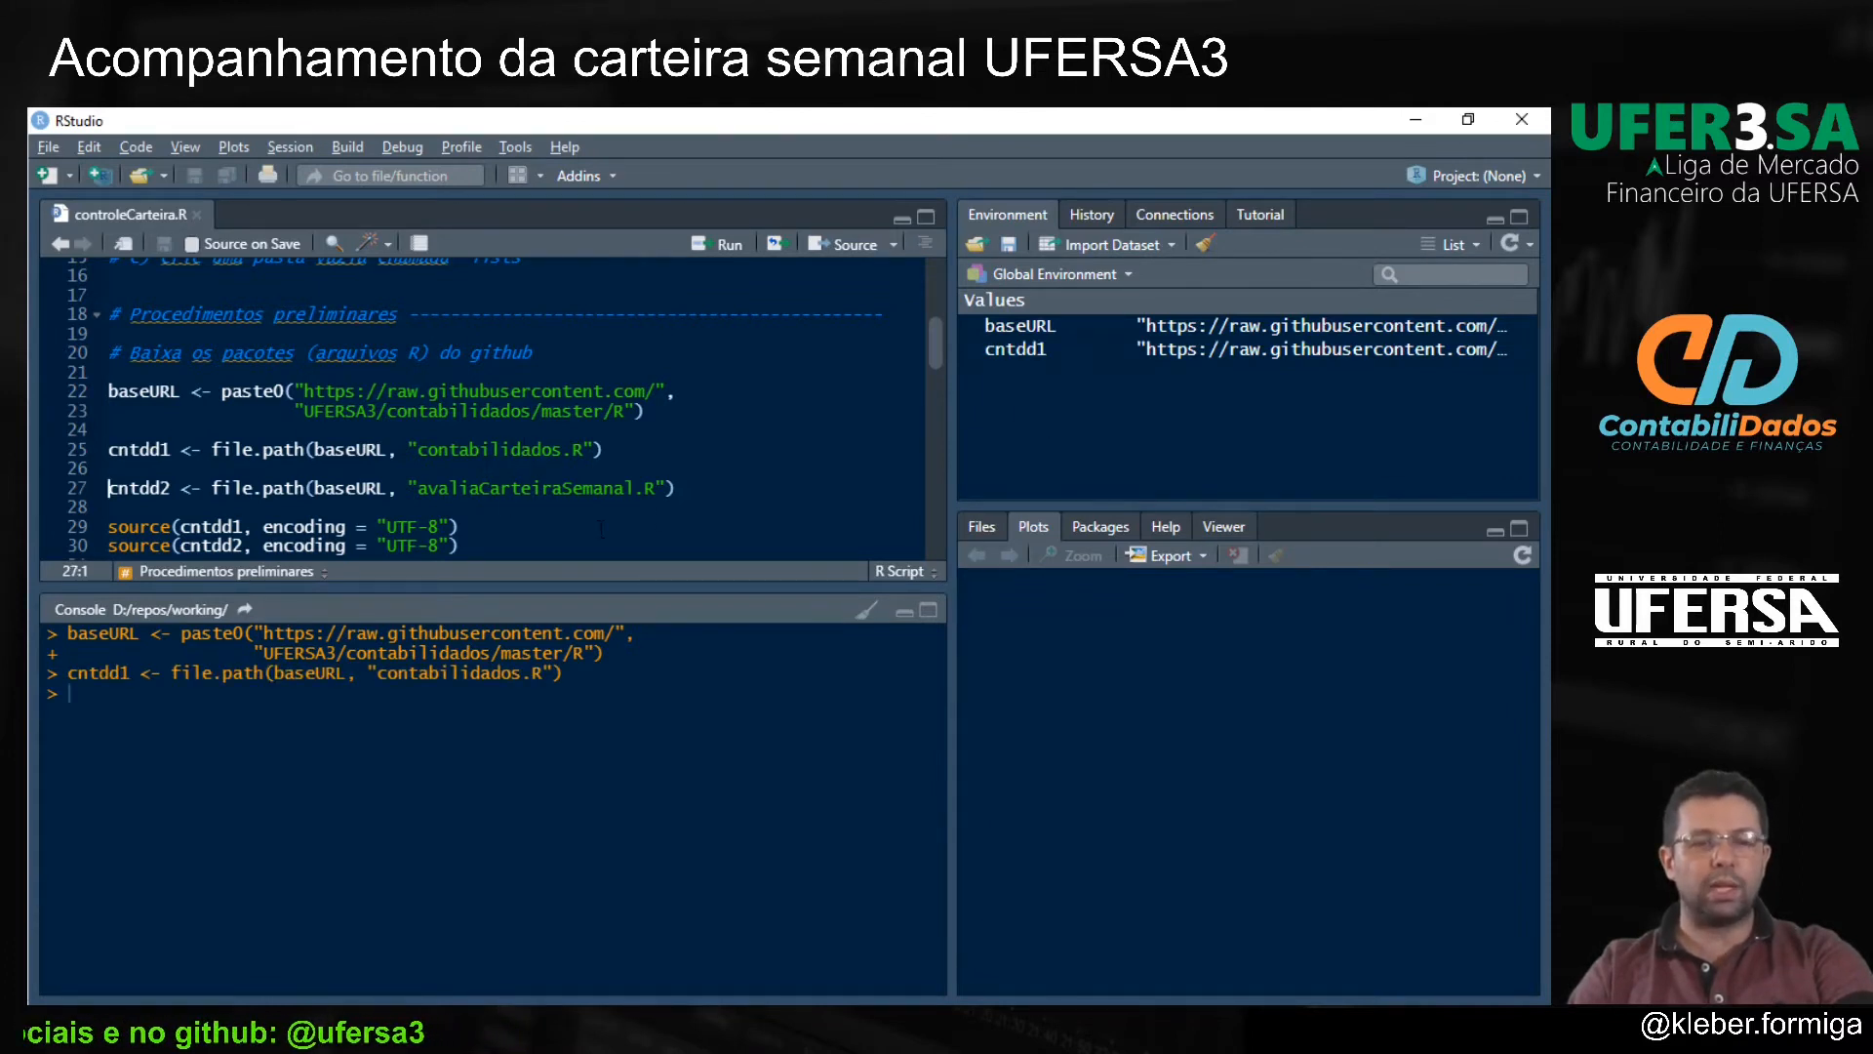
key("ctrl+Return")
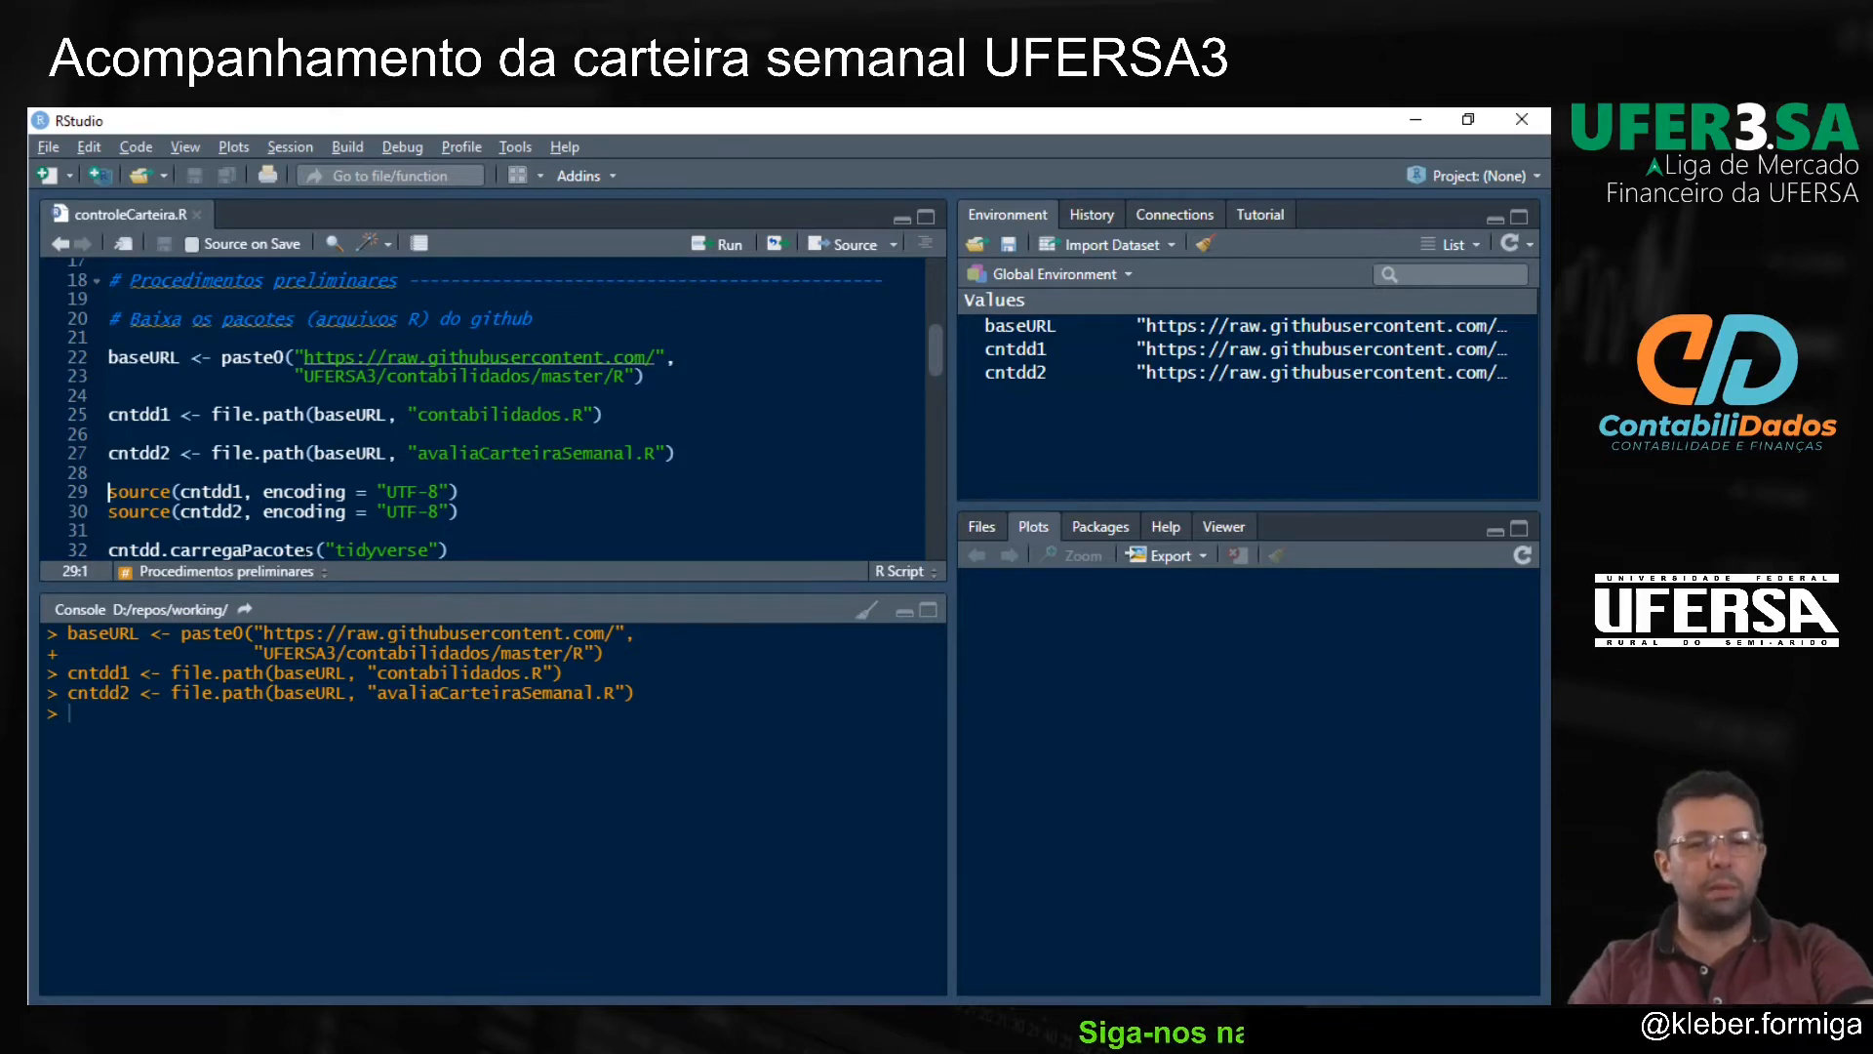
Step: Source cntdd1 and cntdd2 with UTF-8 encoding and load tidyverse with cntdd.carregaPacotes
key("ctrl+Return")
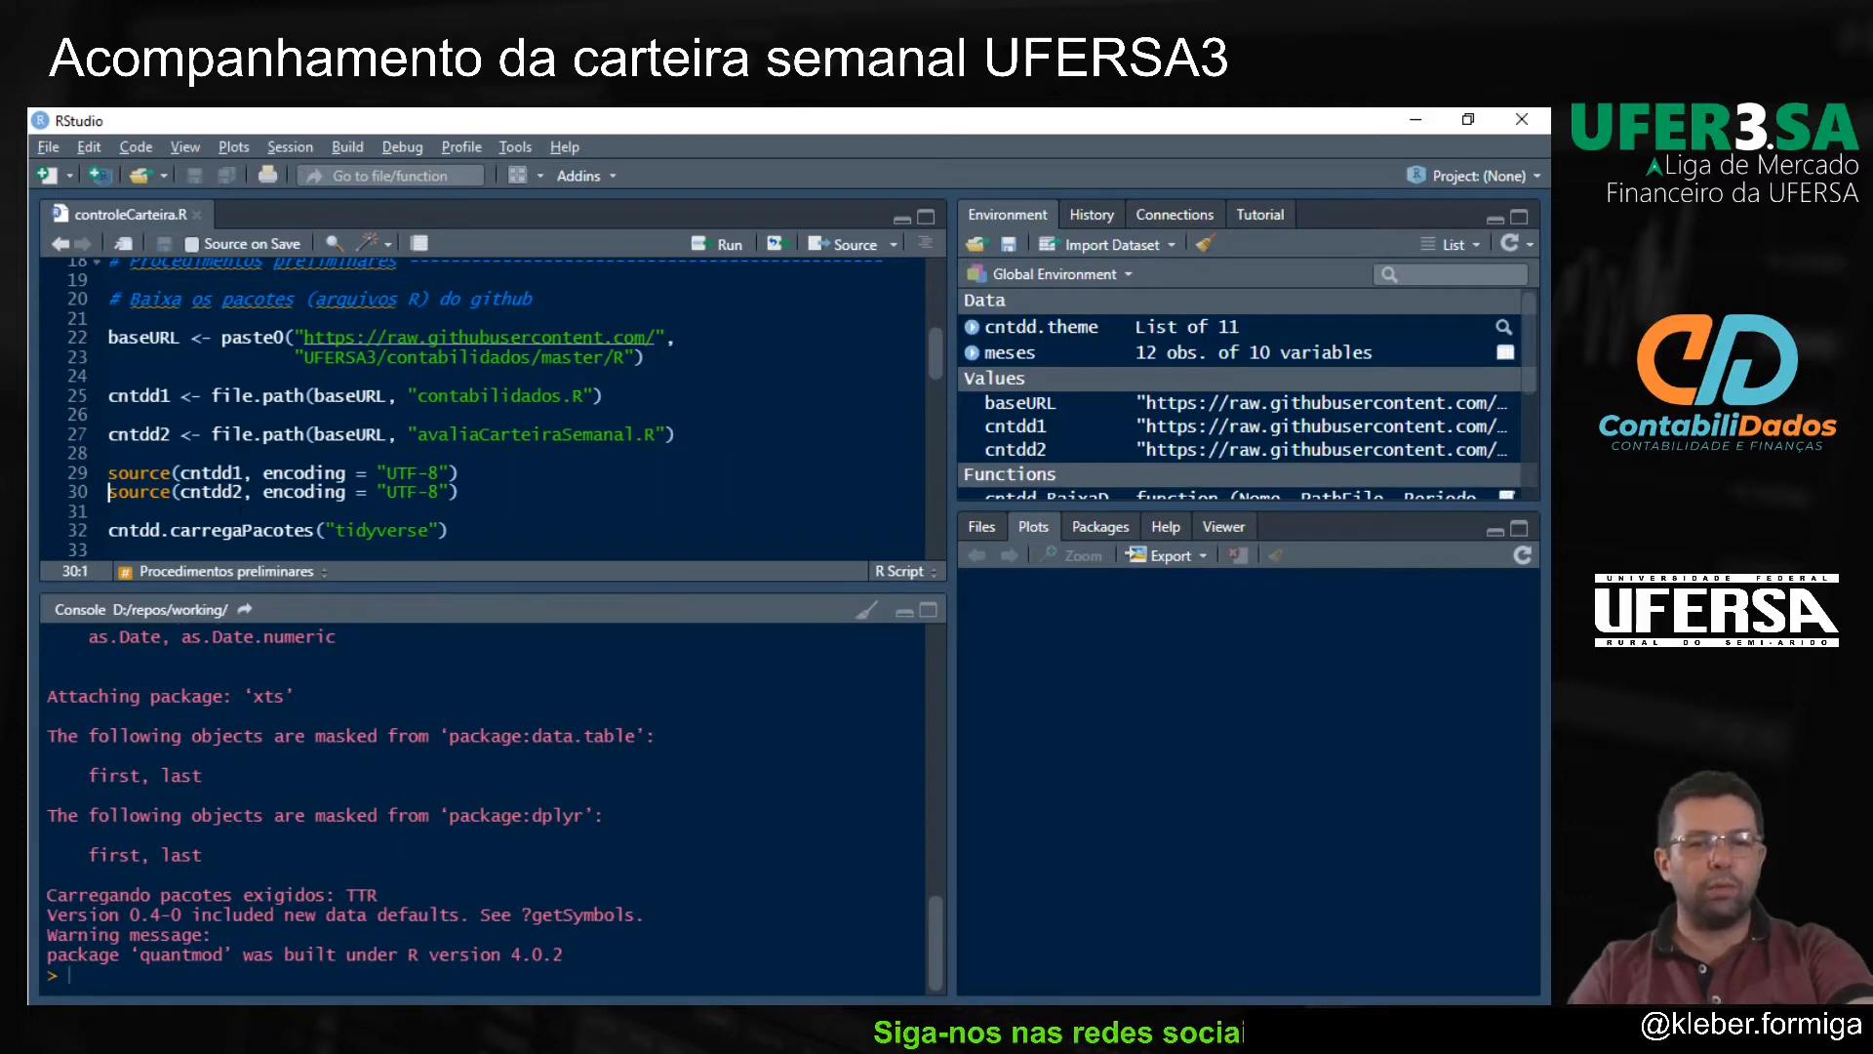
key("ctrl+Return")
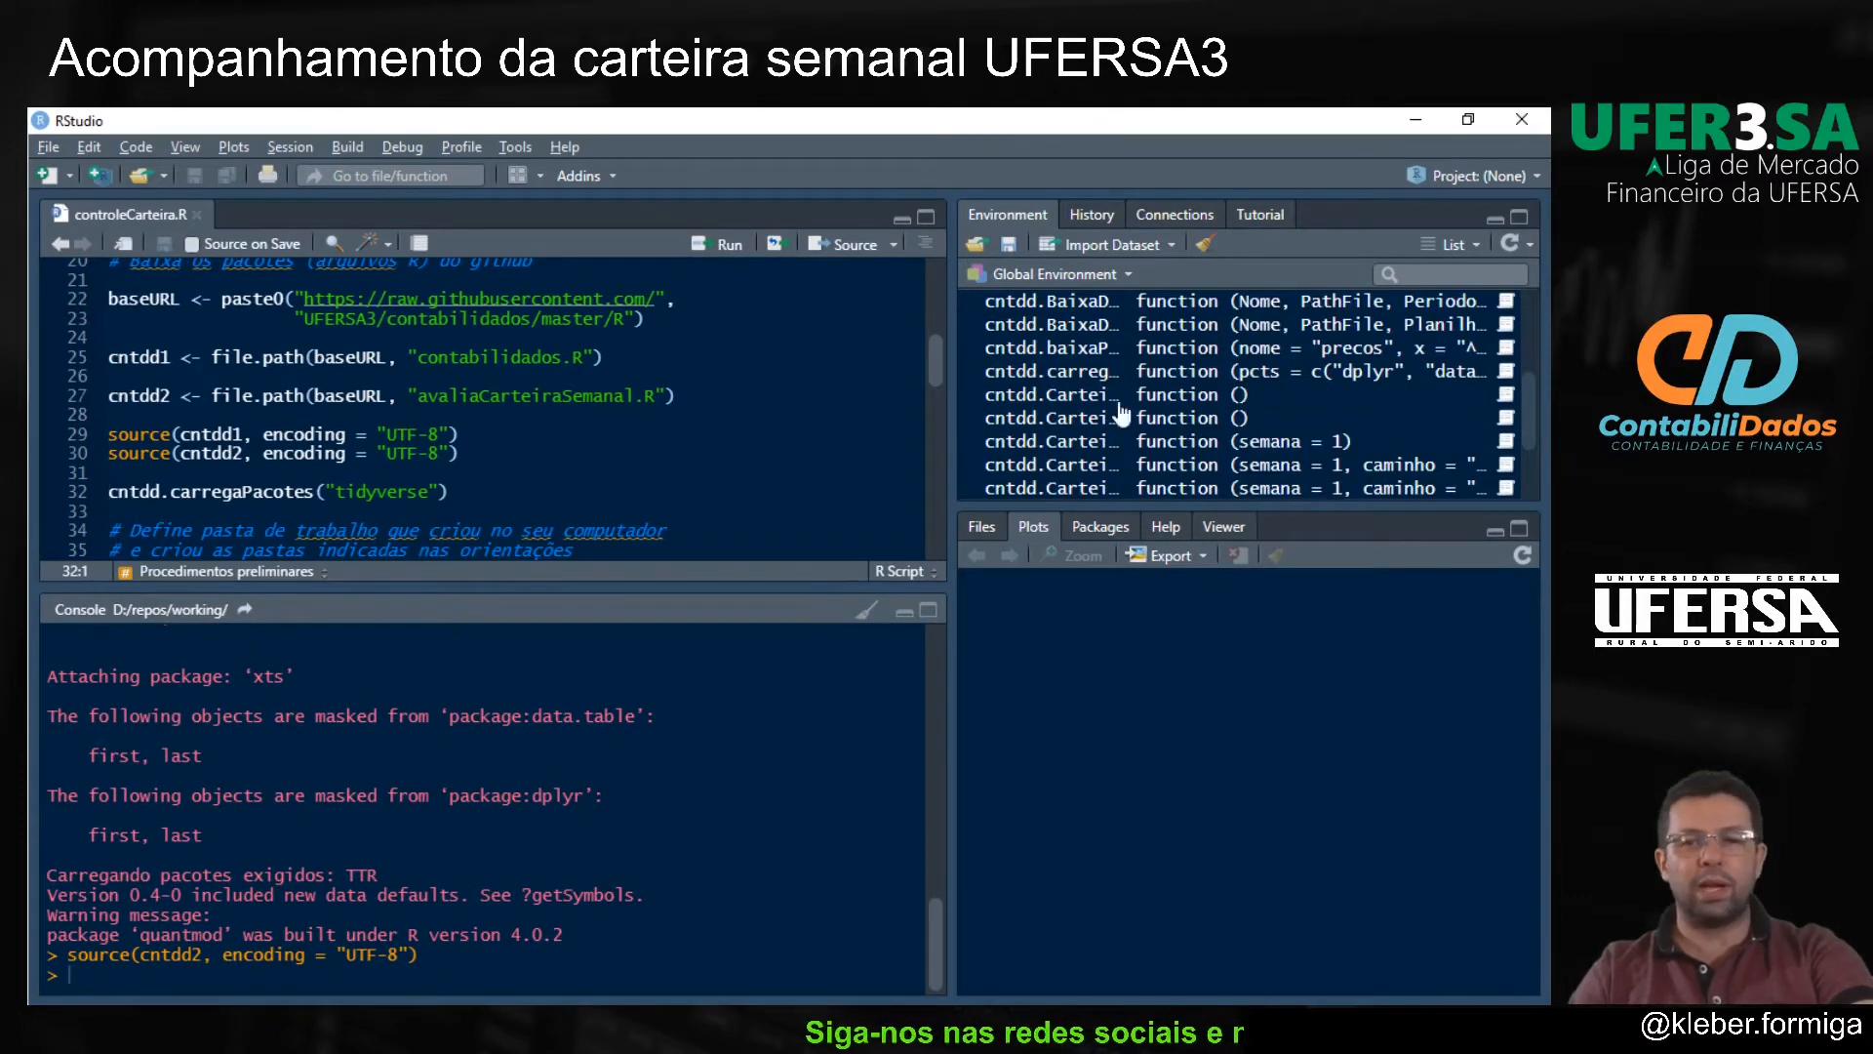
scroll(267, 455, "down", 1)
scroll(1060, 436, "up", 1)
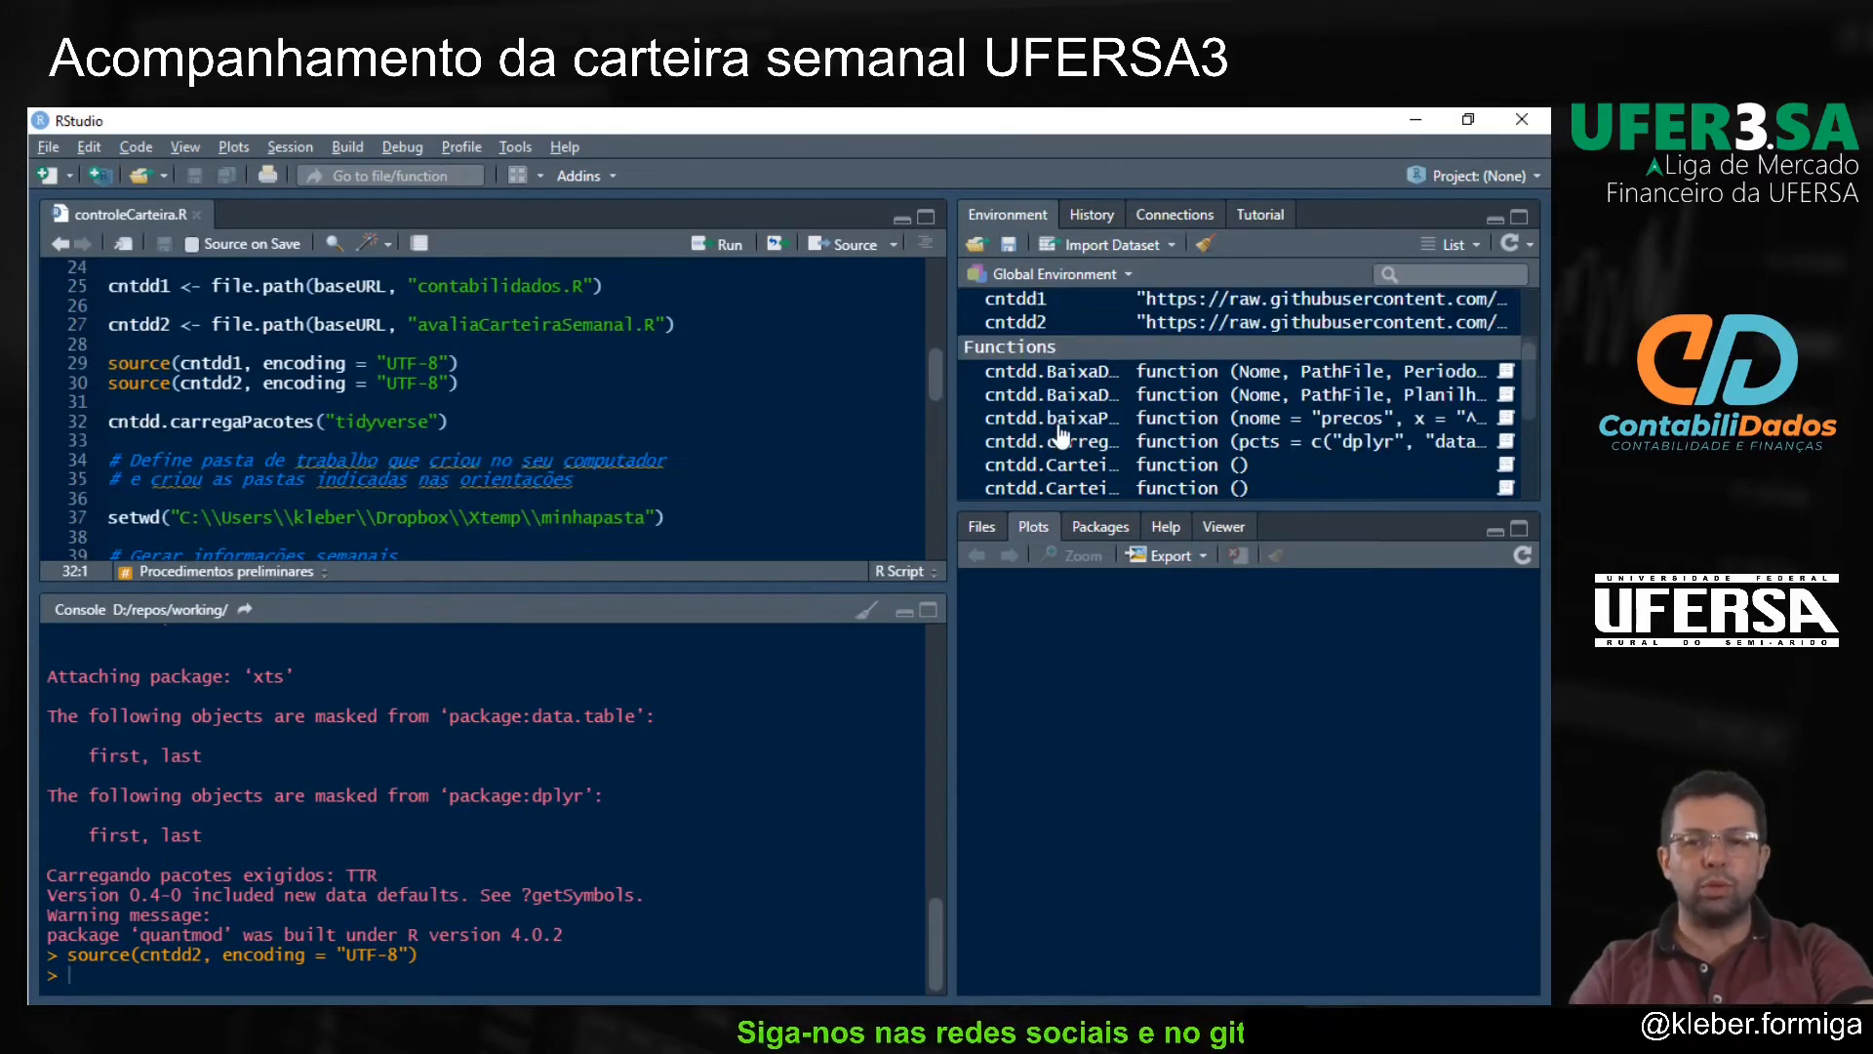
scroll(1062, 436, "down", 3)
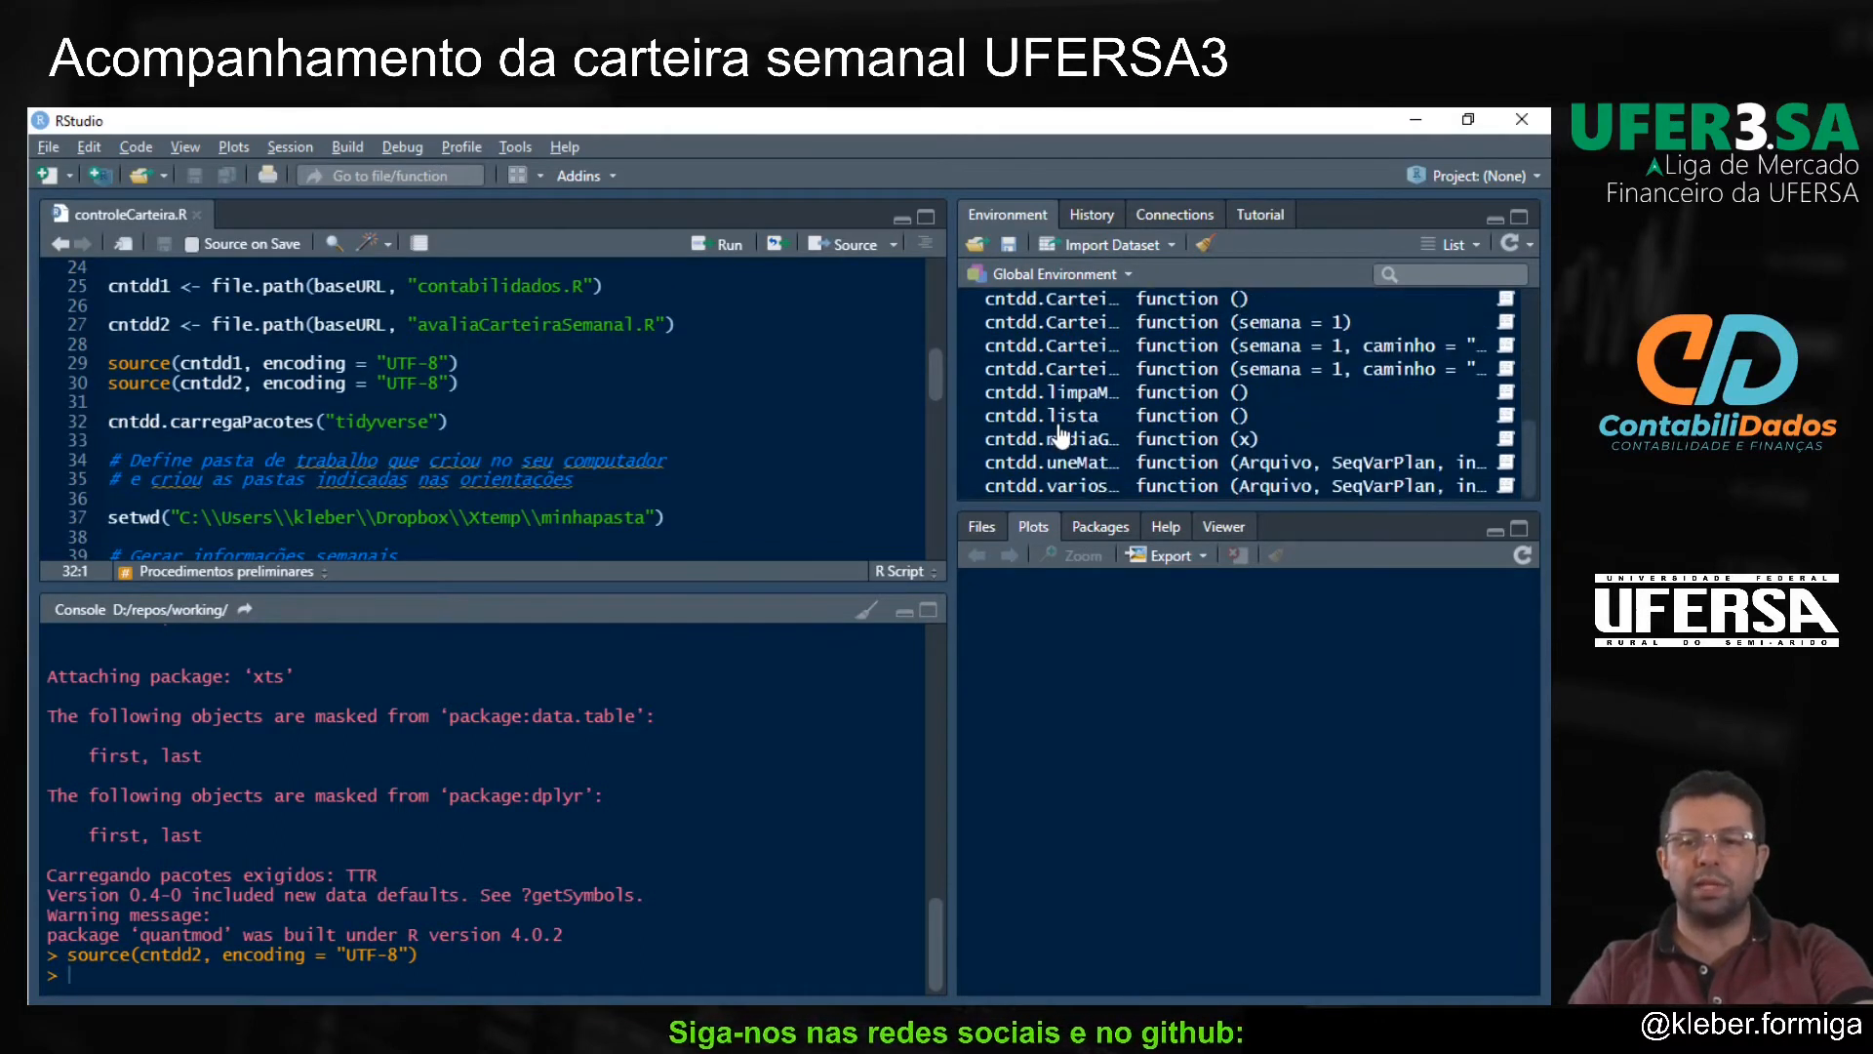
scroll(1061, 436, "up", 4)
scroll(1061, 436, "down", 2)
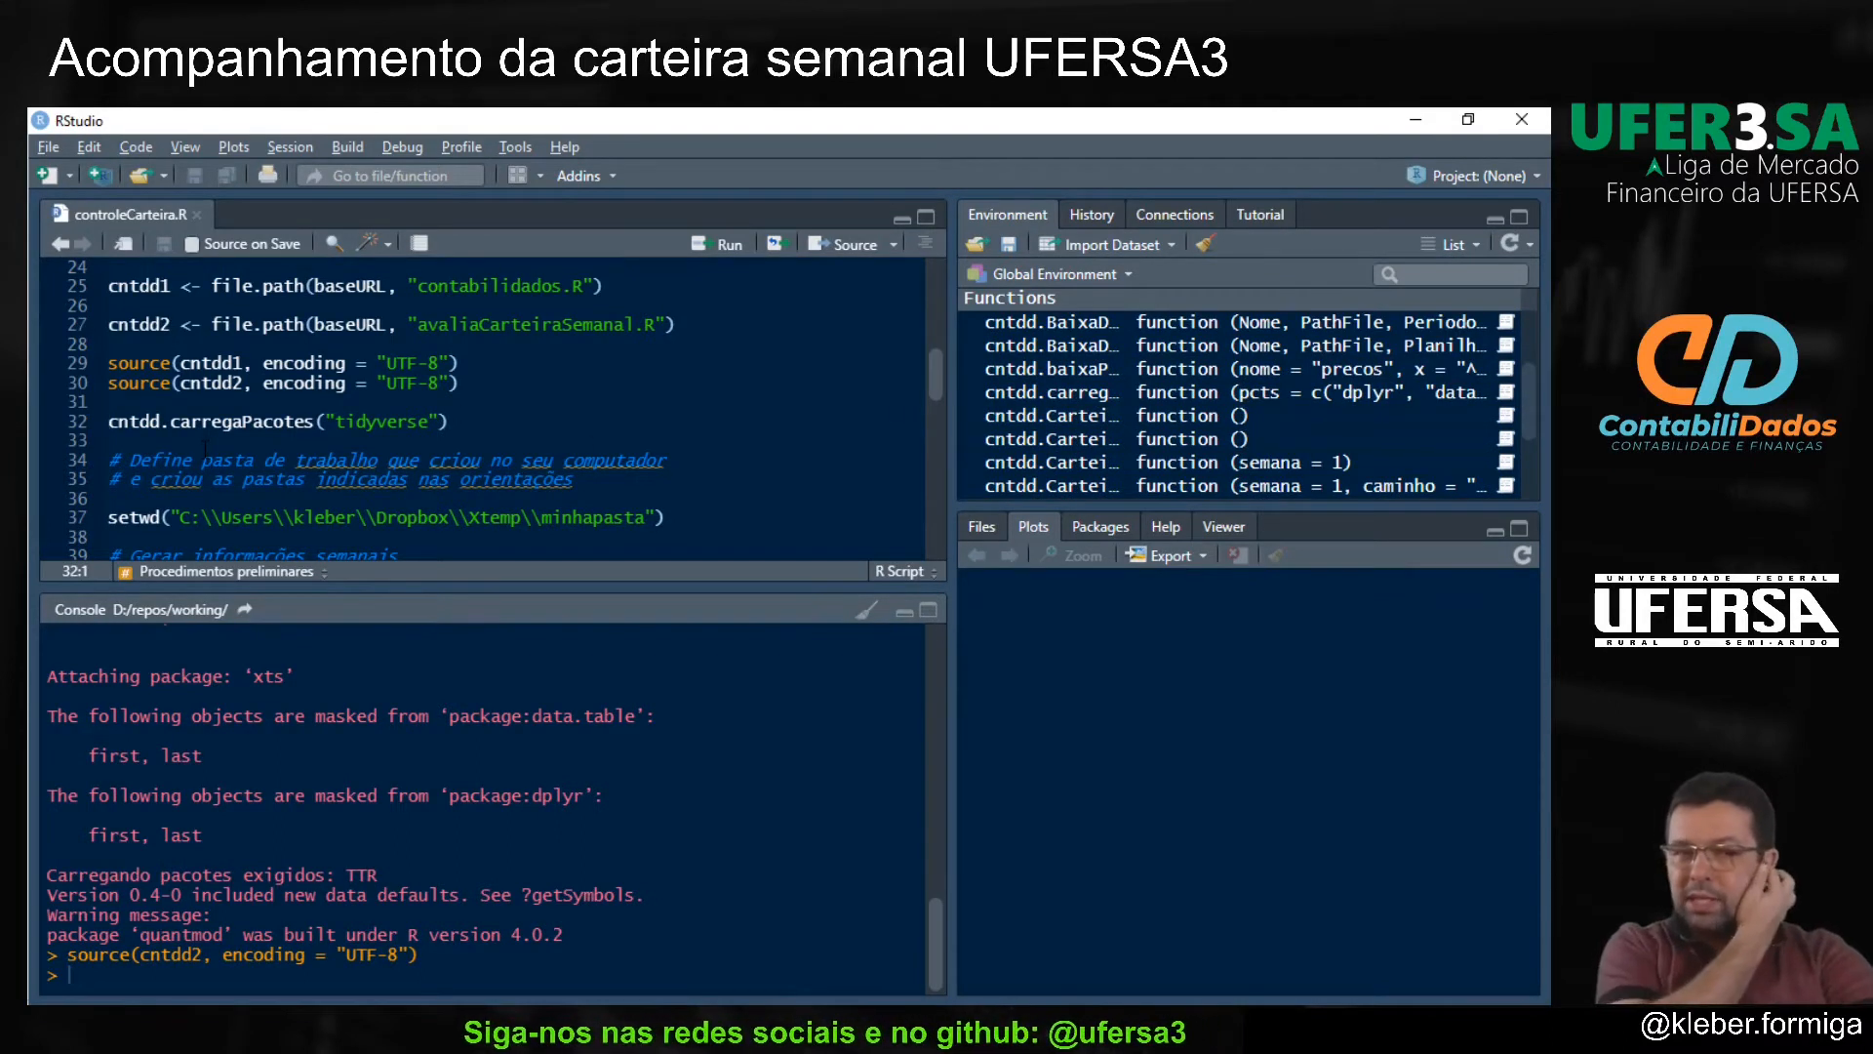
key("ctrl+Return")
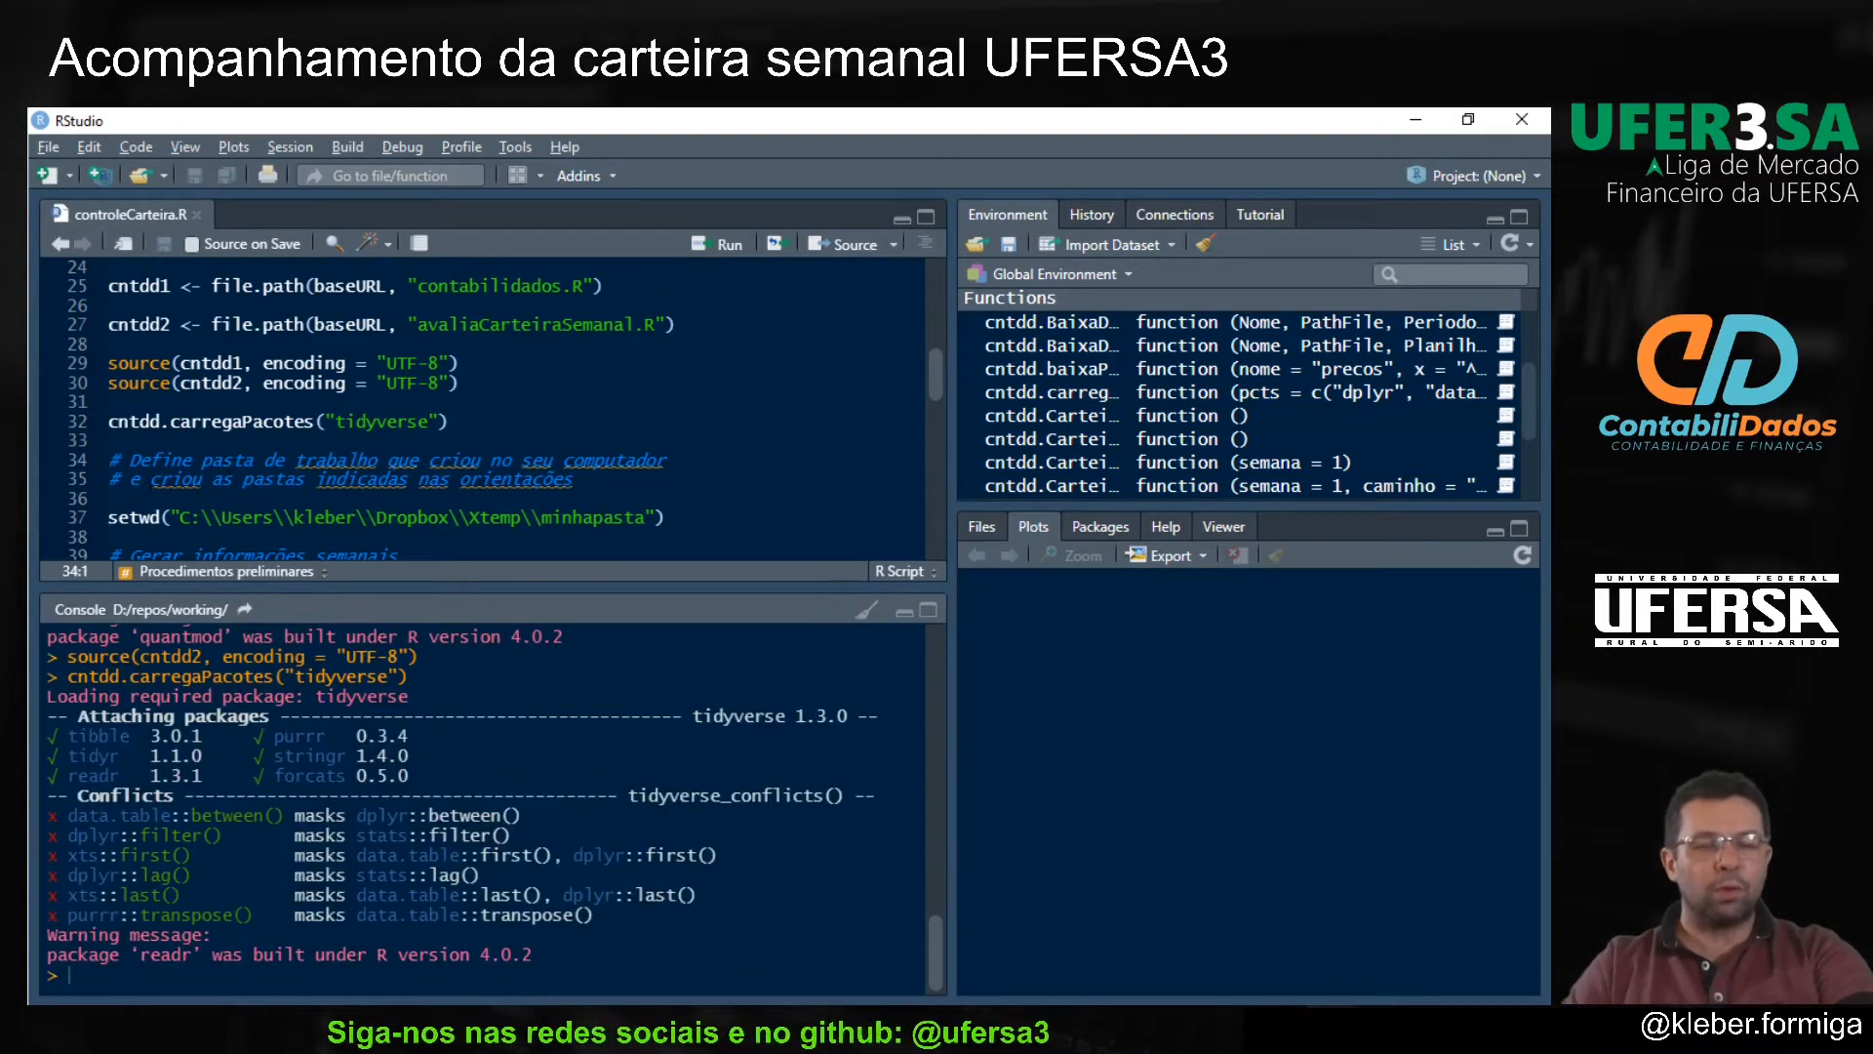
Step: Copy the full path of the pastaControleCarteira folder from File Explorer for the script's setwd line
scroll(487, 410, "down", 1)
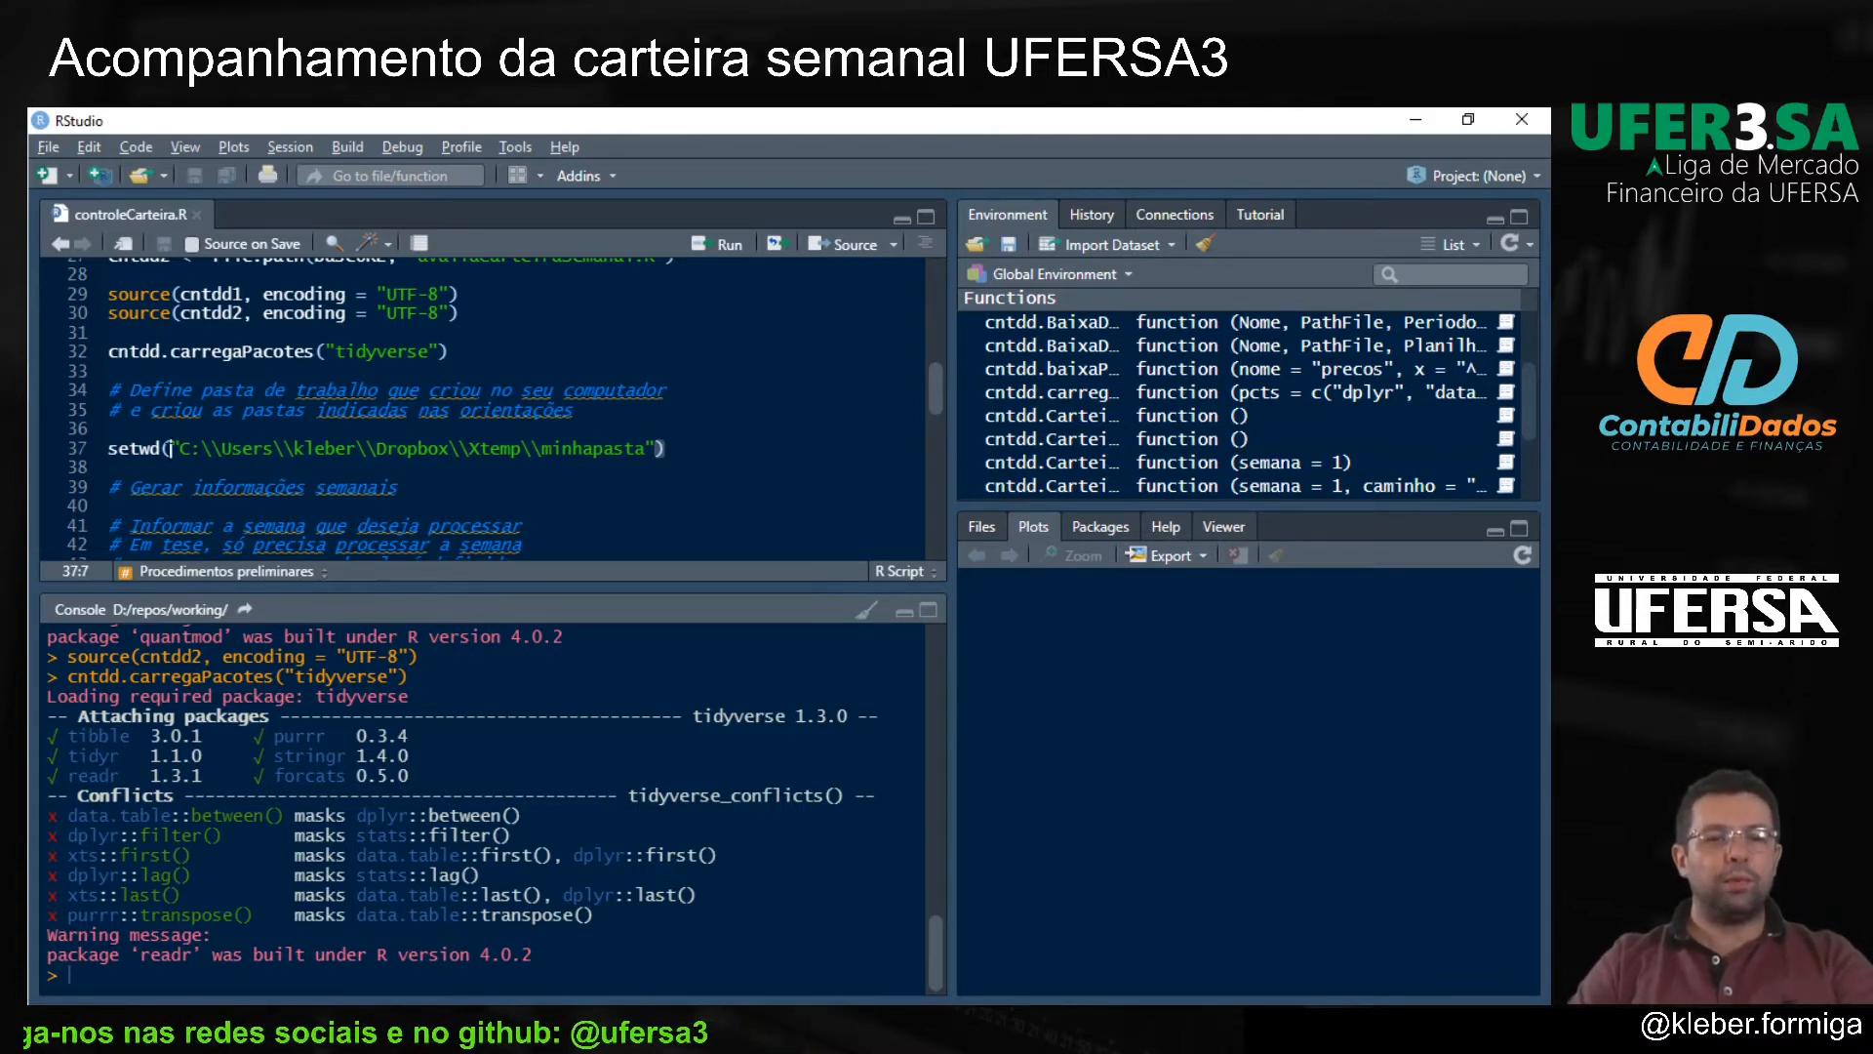
left_click_drag(181, 448, 553, 449)
key("alt+Tab")
key("alt+Tab")
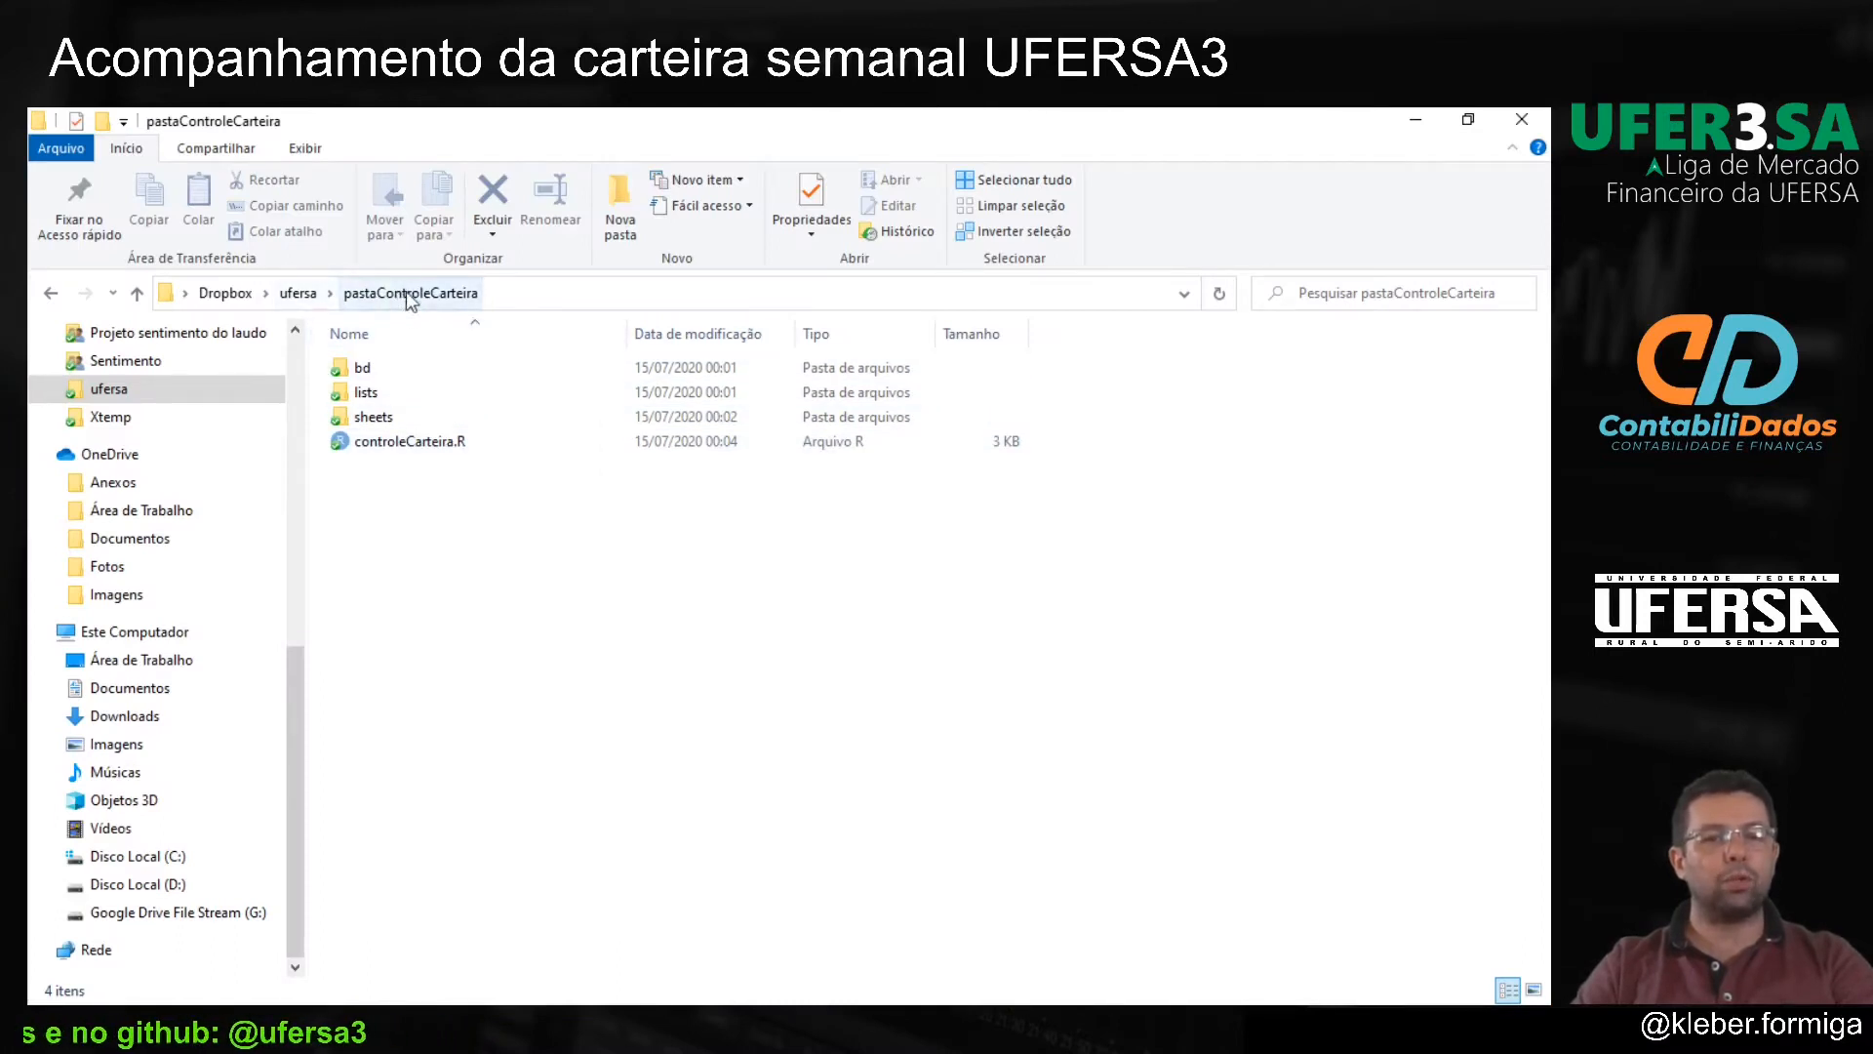
left_click(567, 293)
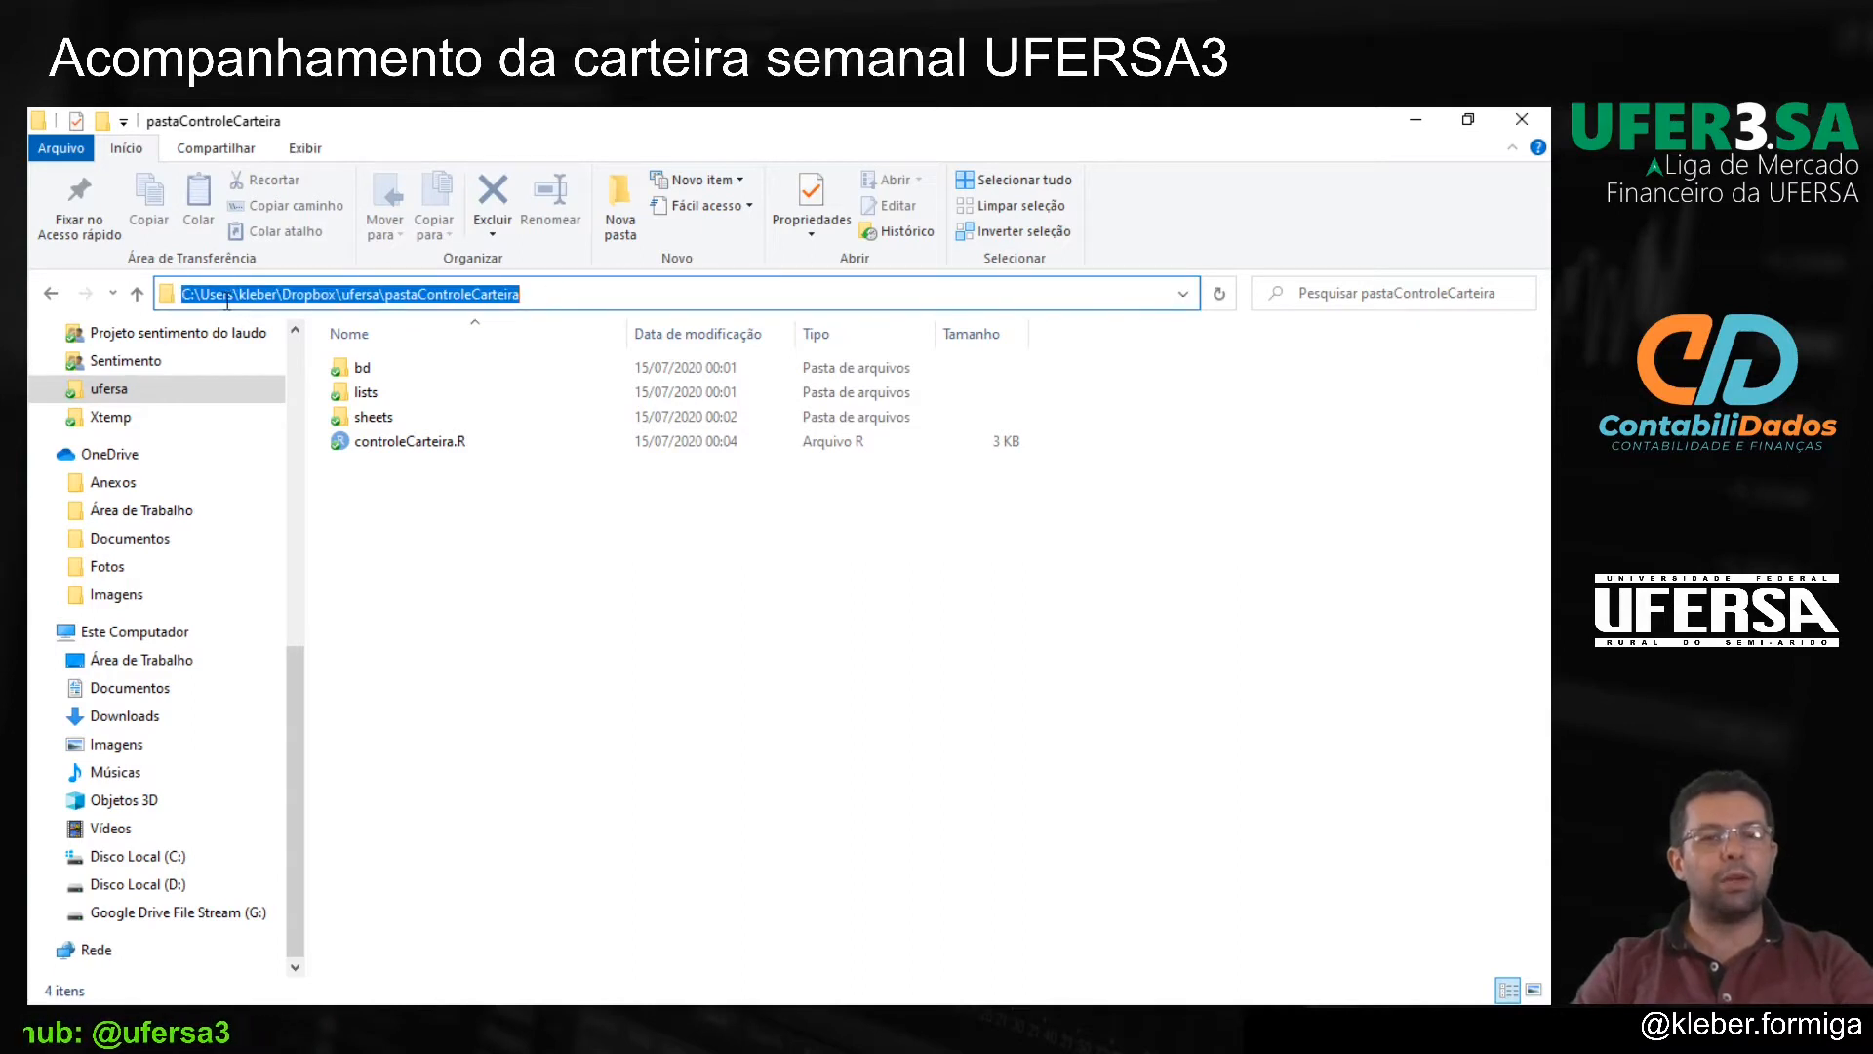
left_click(549, 292)
left_click_drag(501, 299, 170, 293)
key("ctrl+c")
key("alt+Tab")
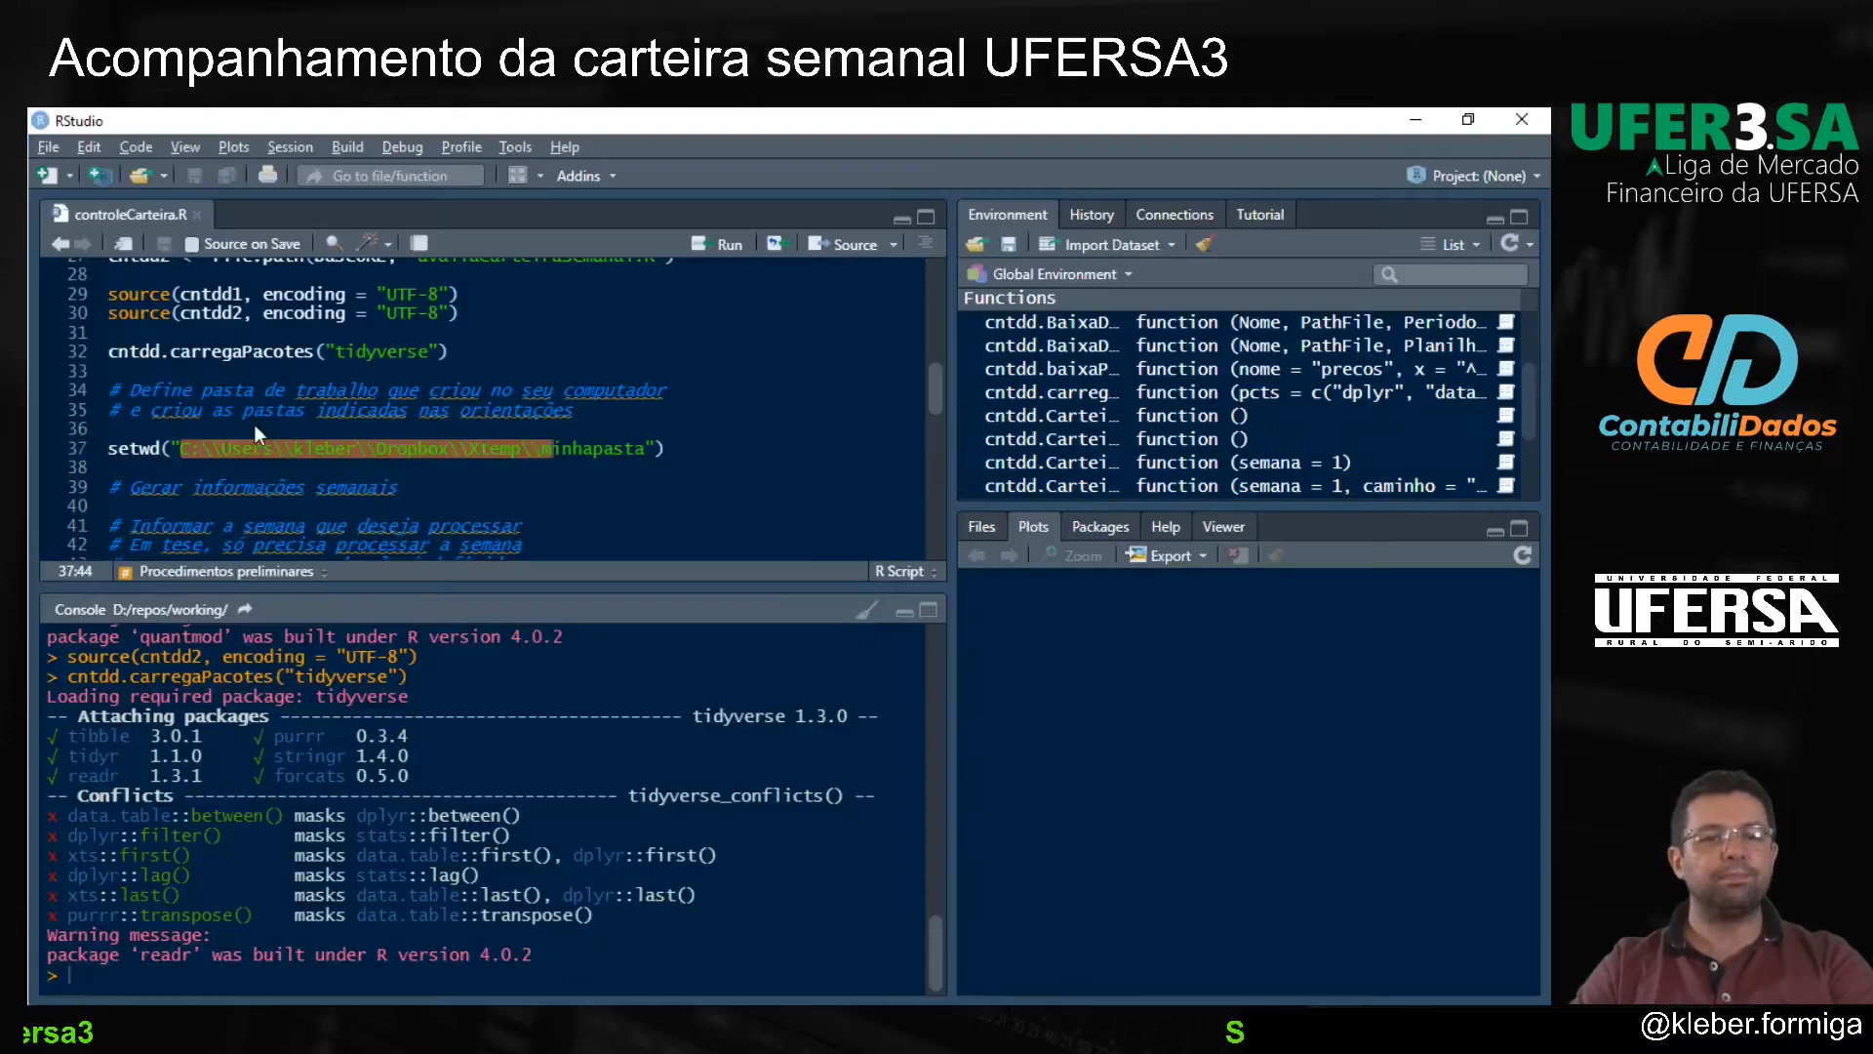
Step: Replace the placeholder path in setwd with the copied pastaControleCarteira path, changing its backslashes to forward slashes
left_click(110, 429)
left_click_drag(645, 449, 182, 455)
key("ctrl+v")
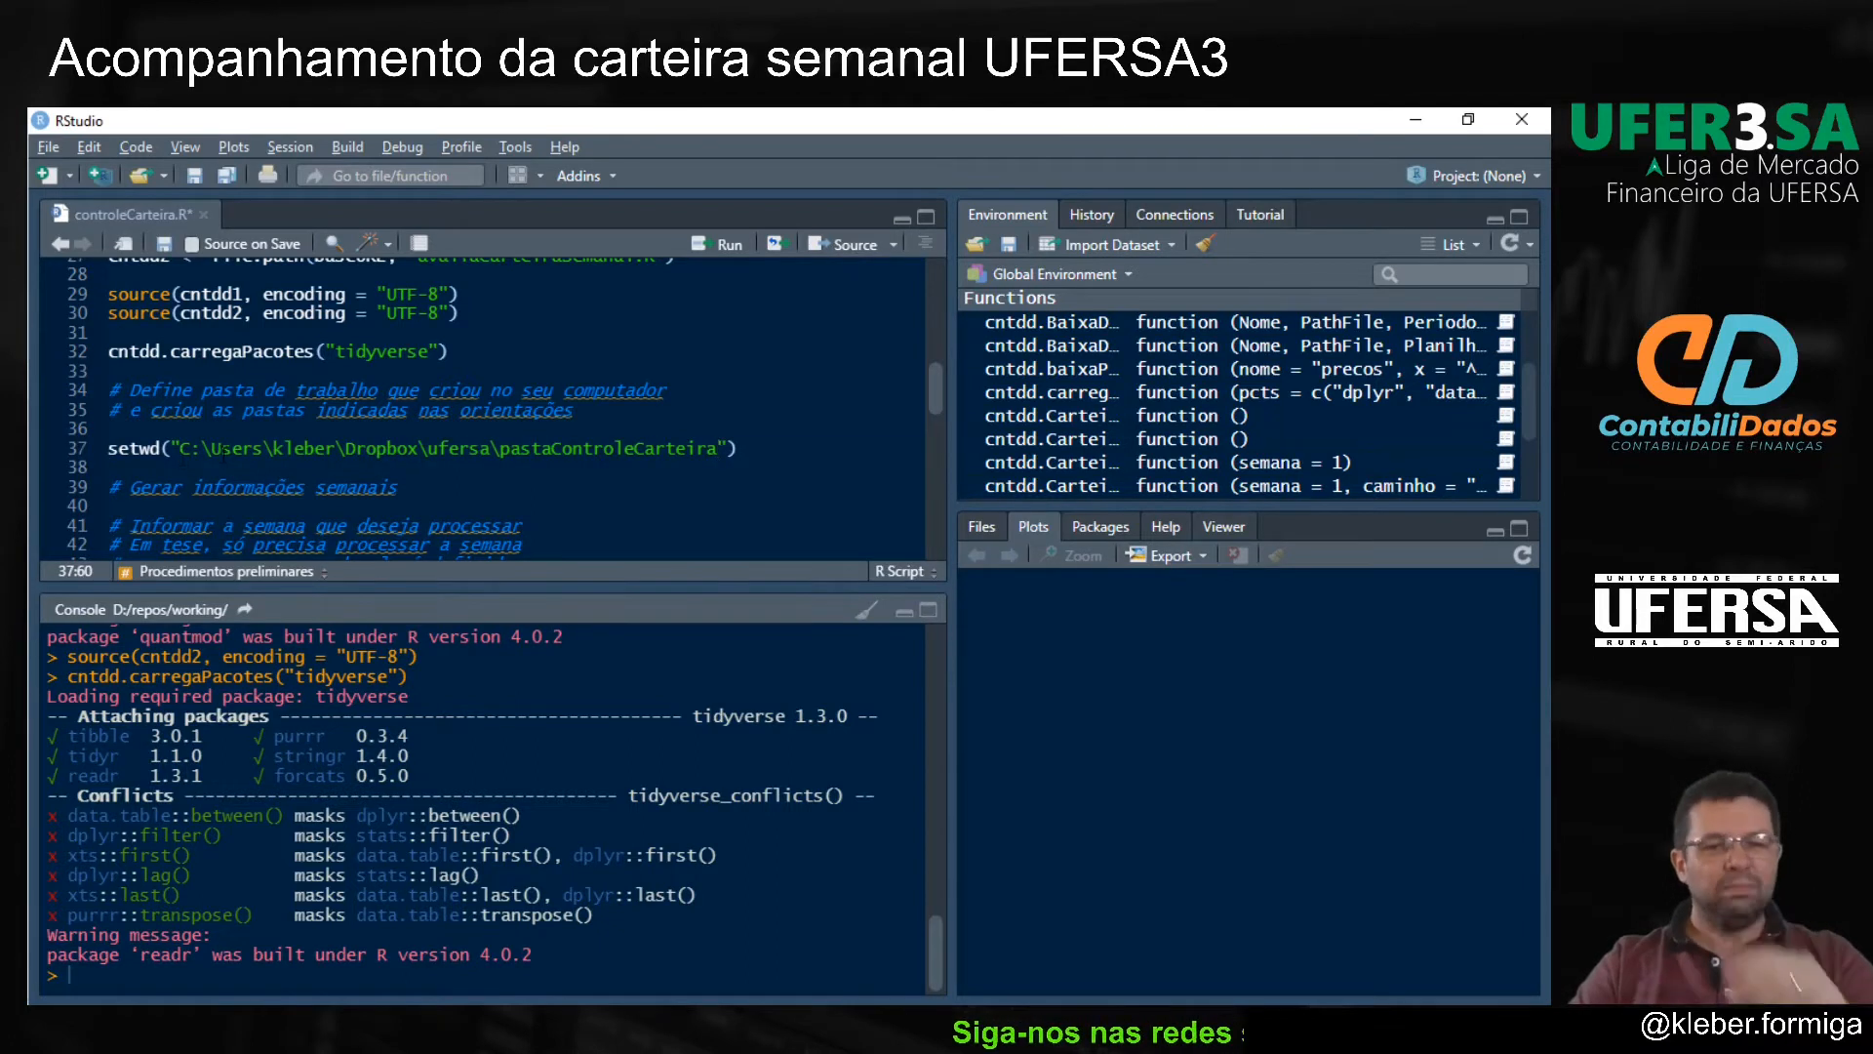
left_click(192, 448)
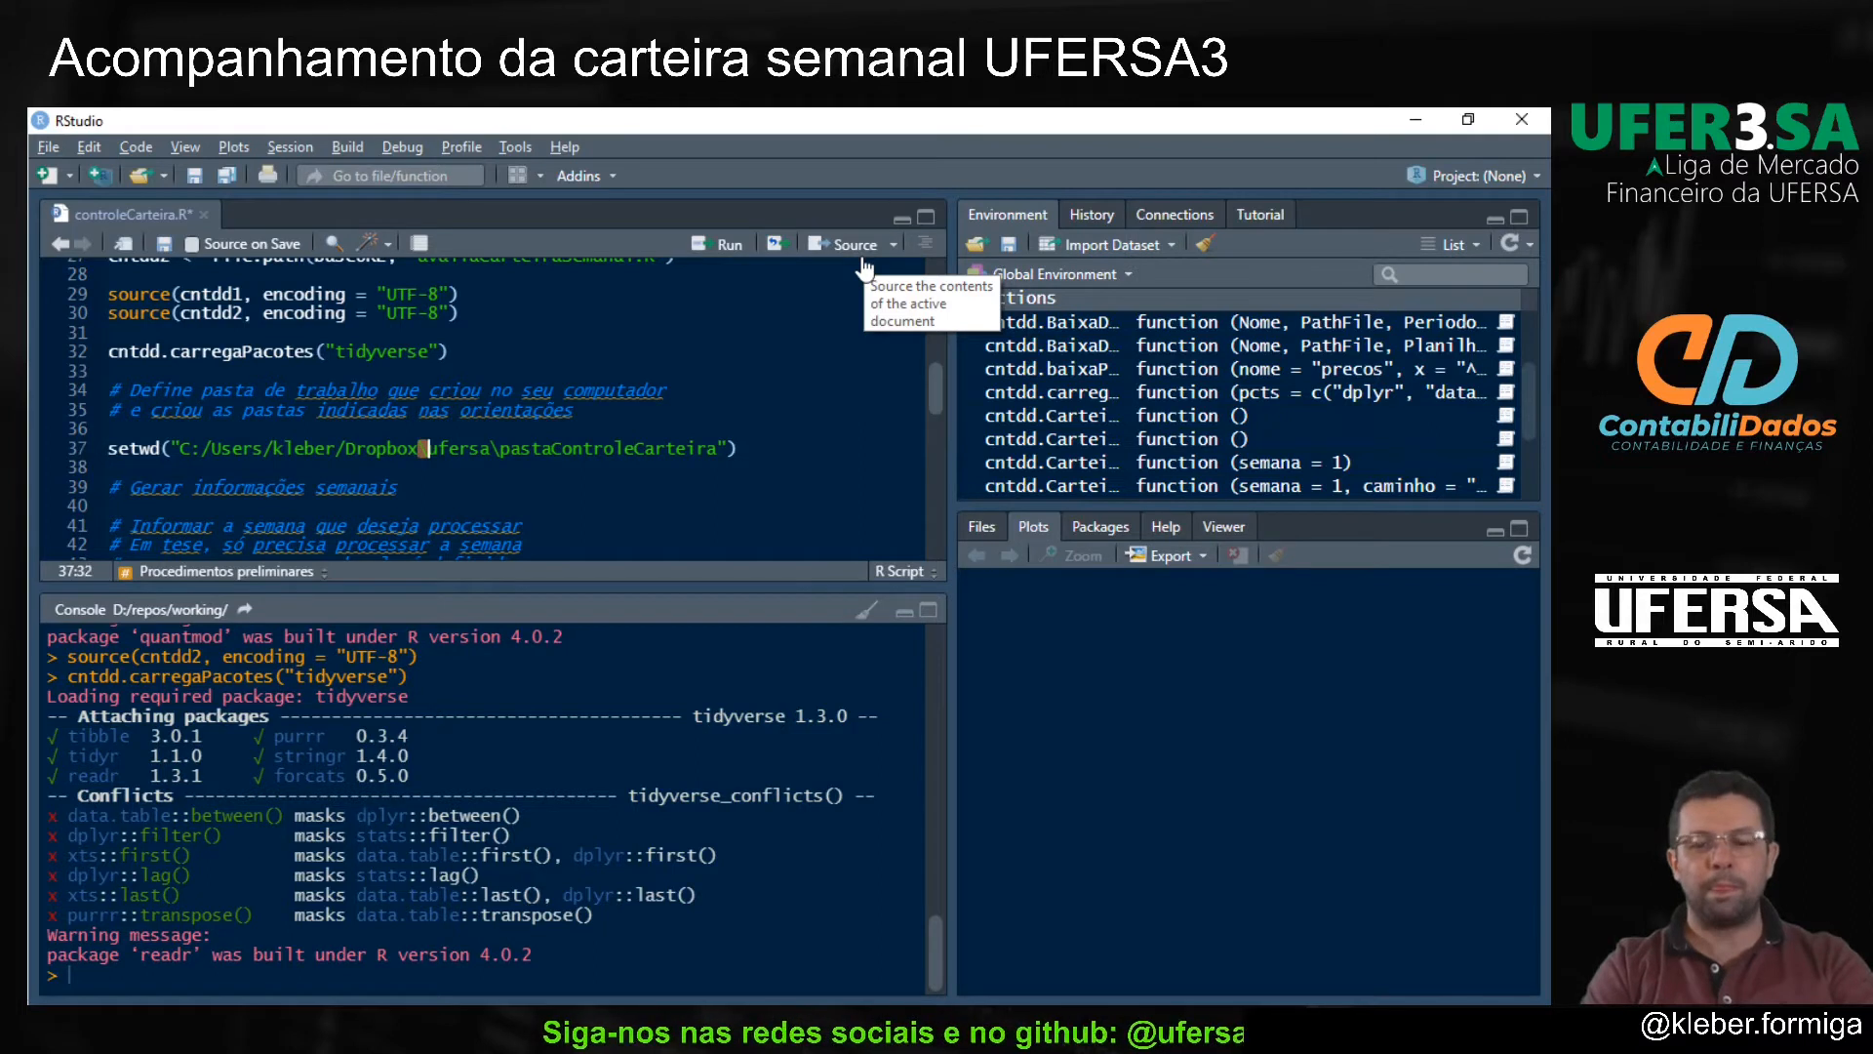
key("Right")
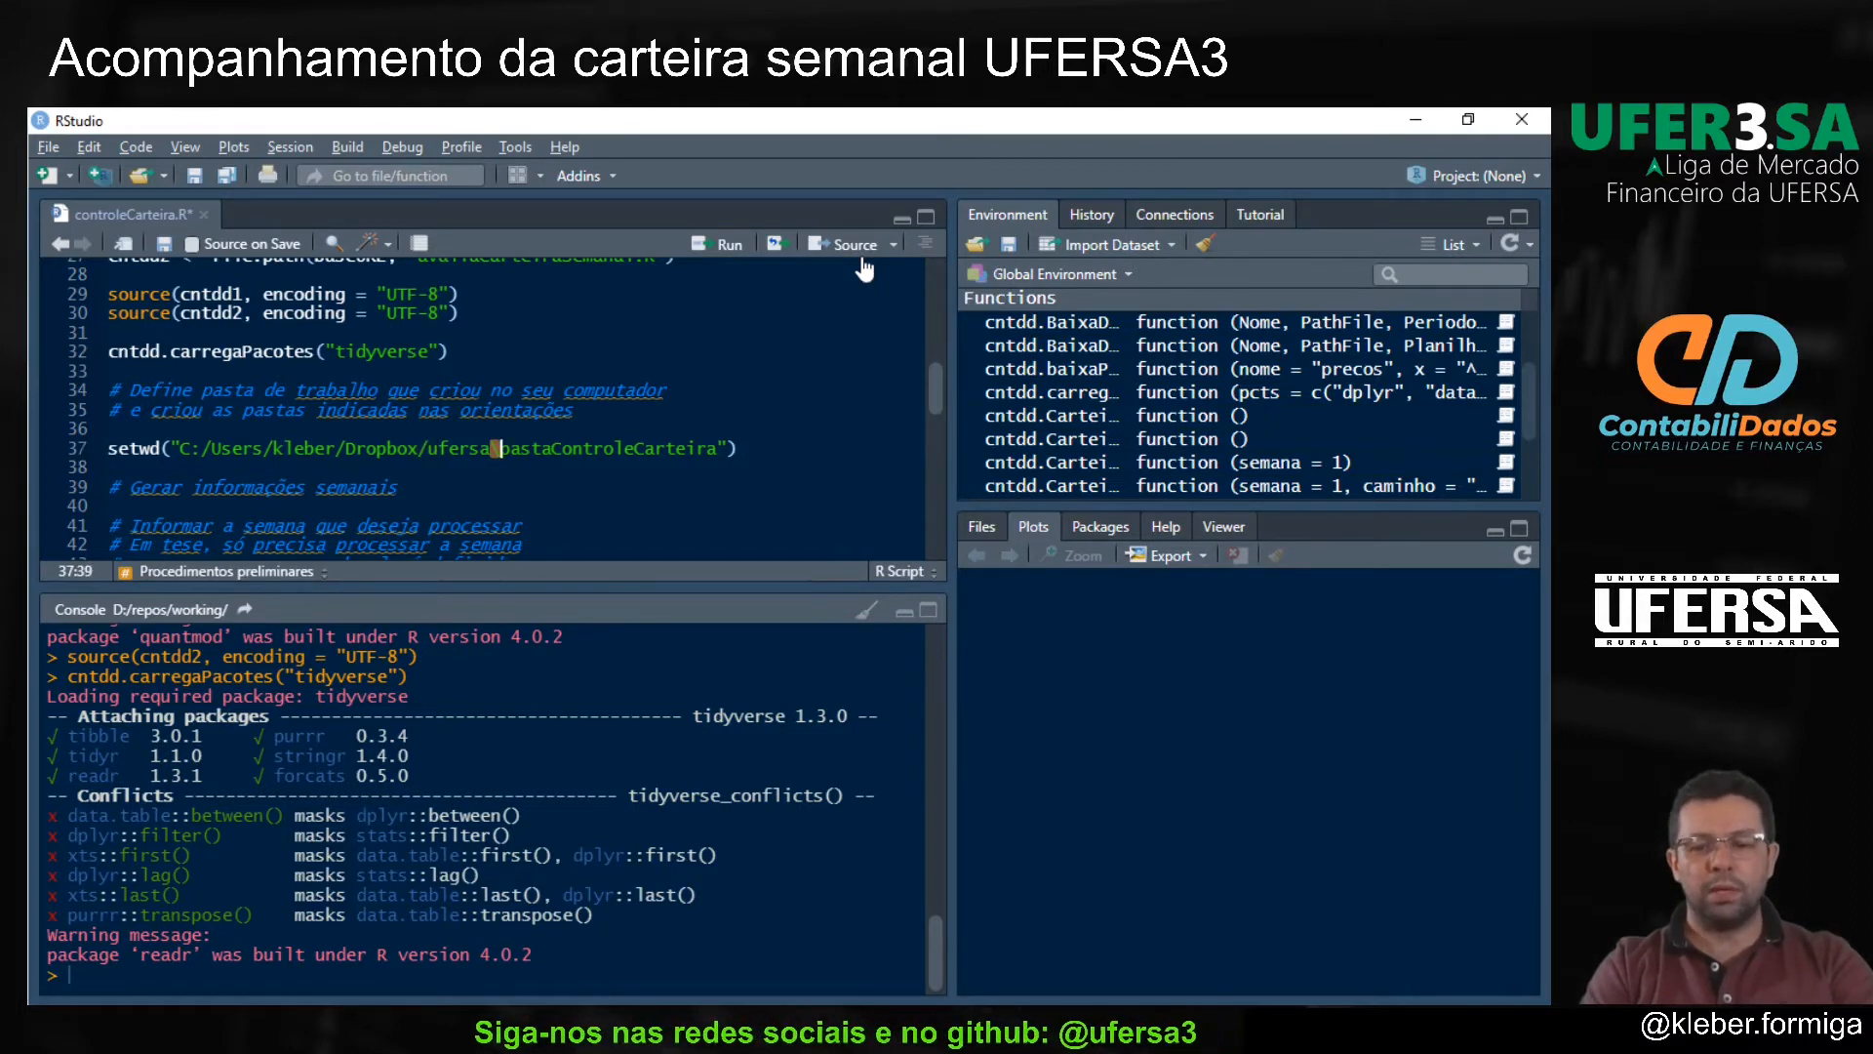
Step: Run the setwd line to make pastaControleCarteira the working directory
key("Home")
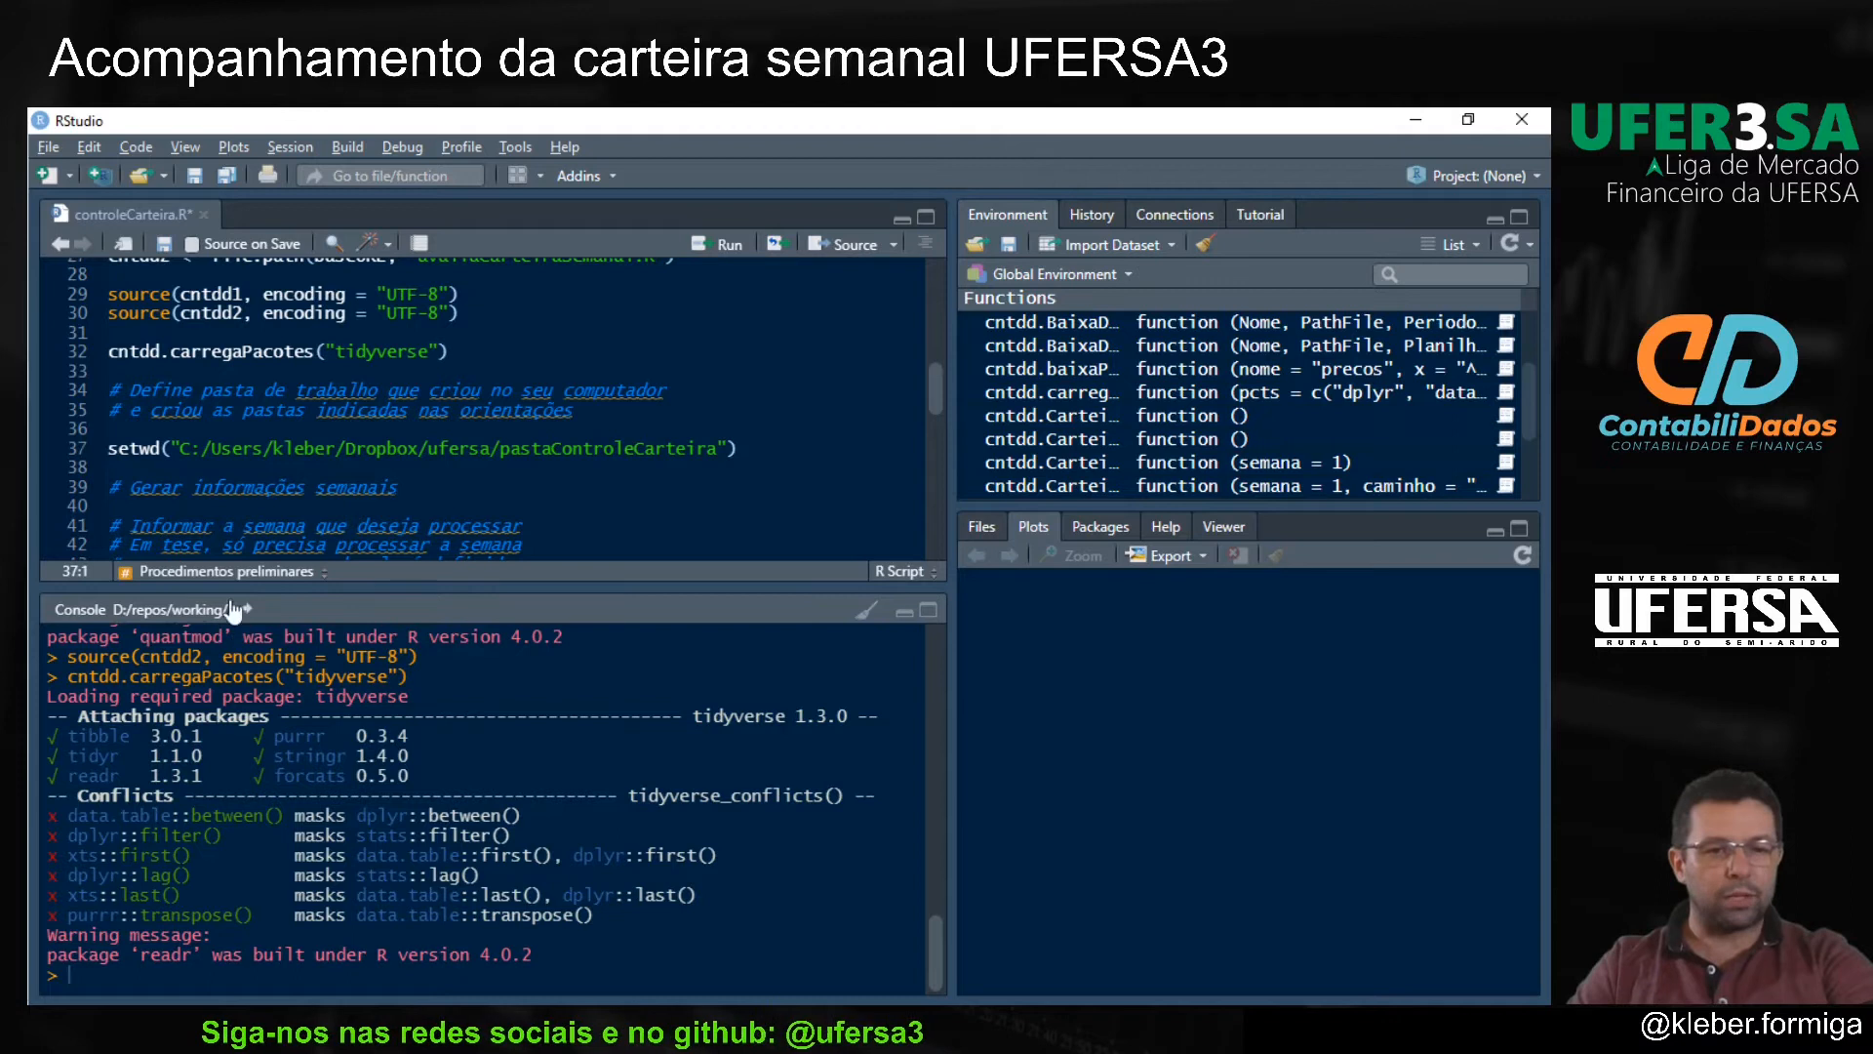
key("ctrl+Return")
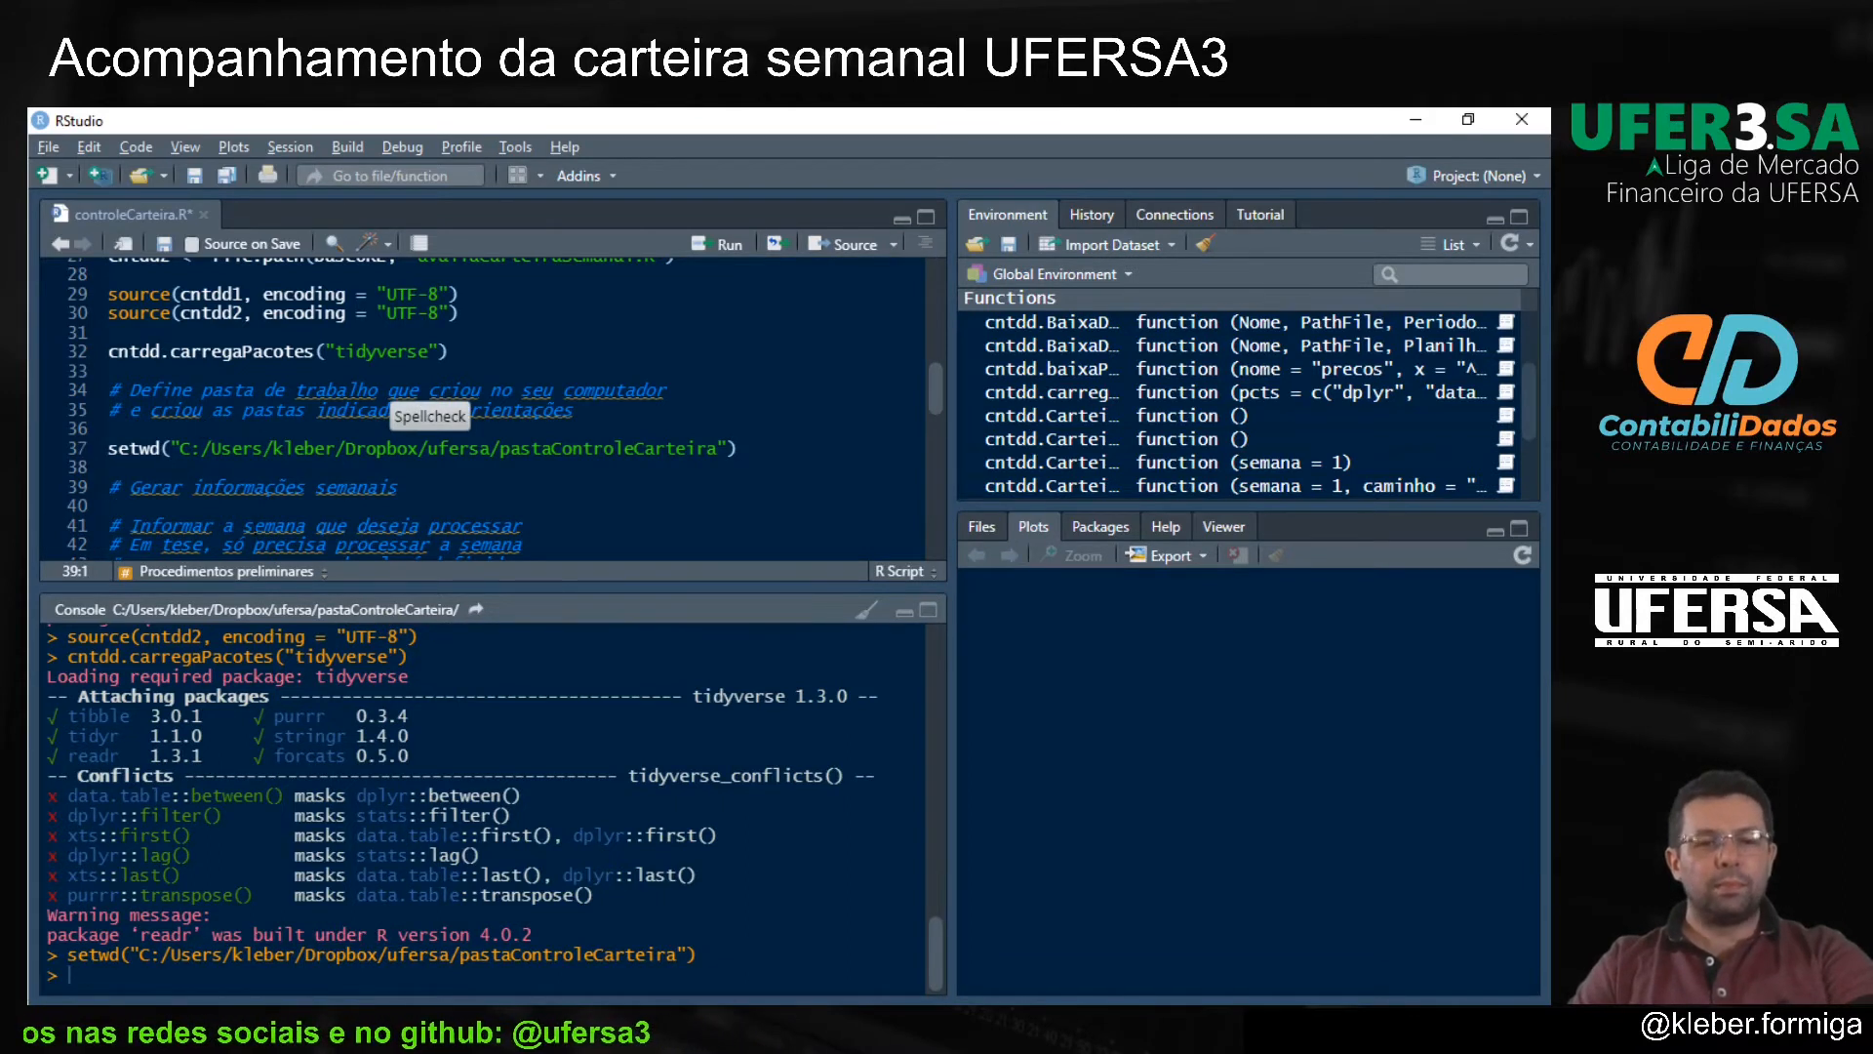
scroll(430, 410, "down", 3)
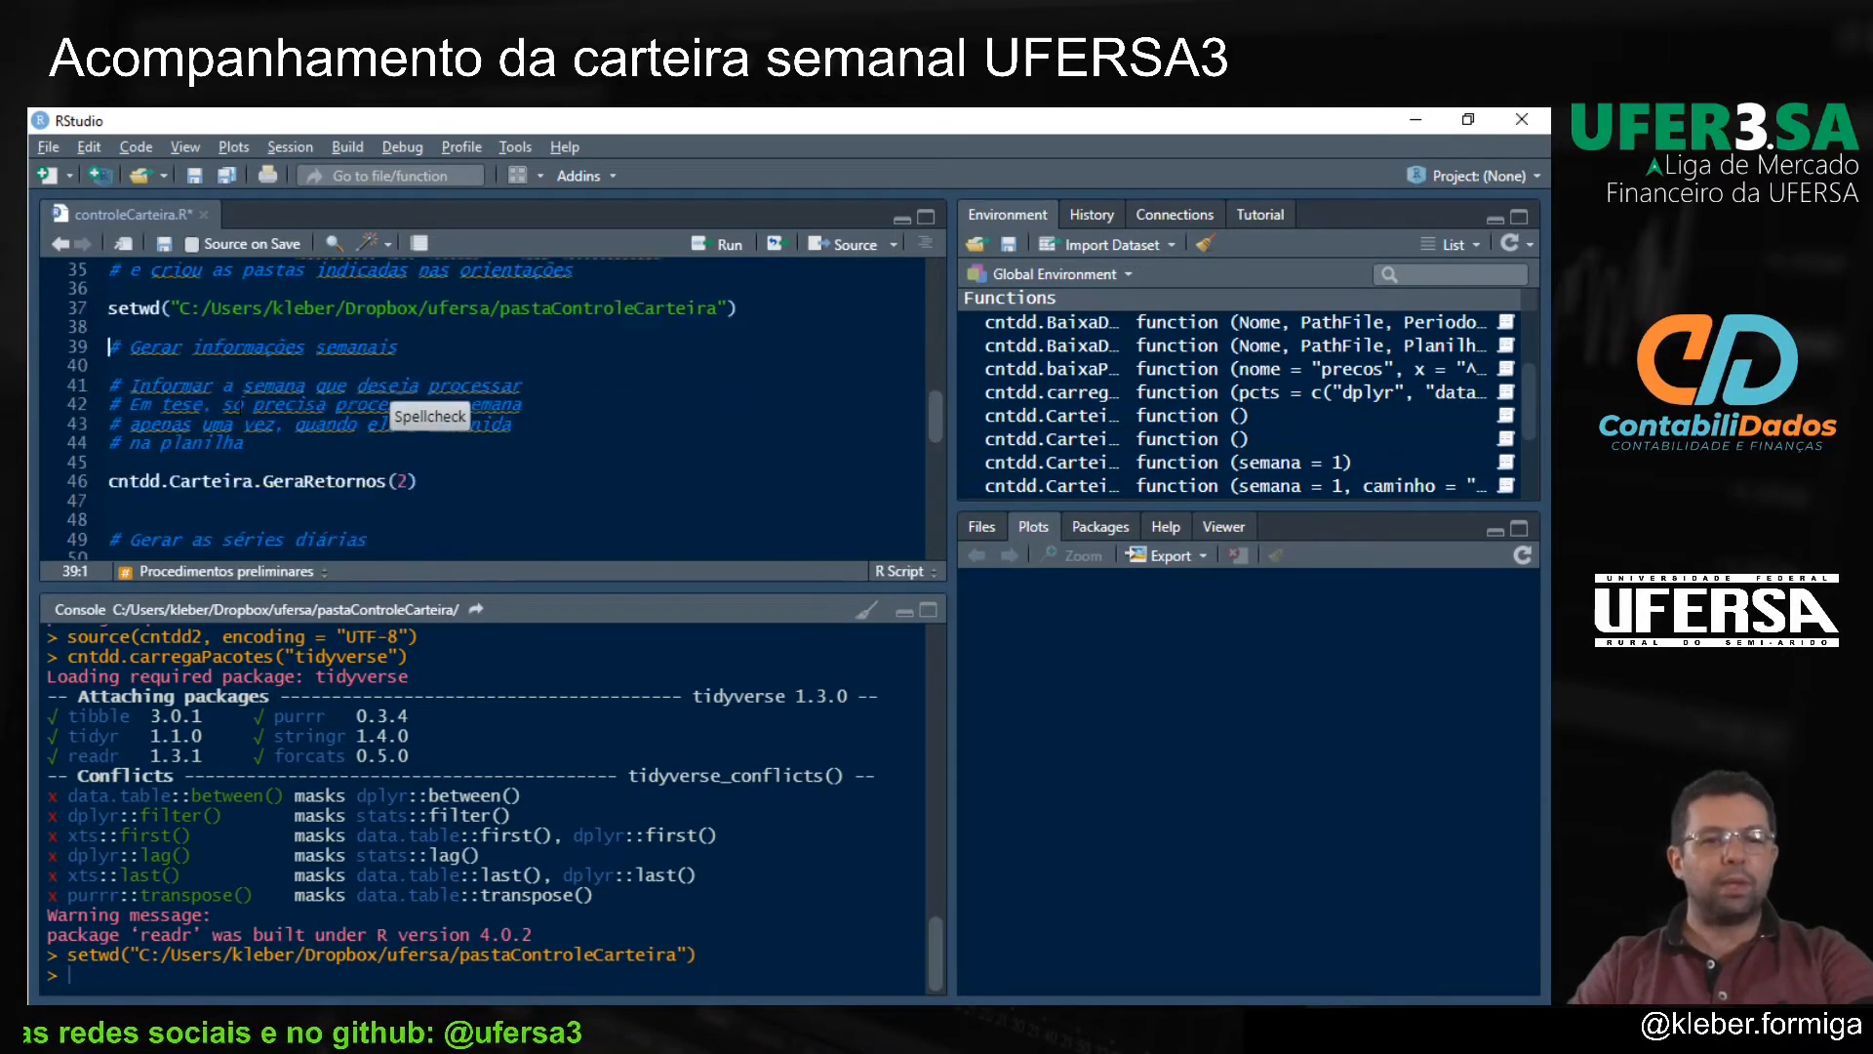
Step: Remove the week number from the cntdd.Carteira.GeraRetornos call on line 46
left_click(163, 481)
key("End")
key("BackSpace")
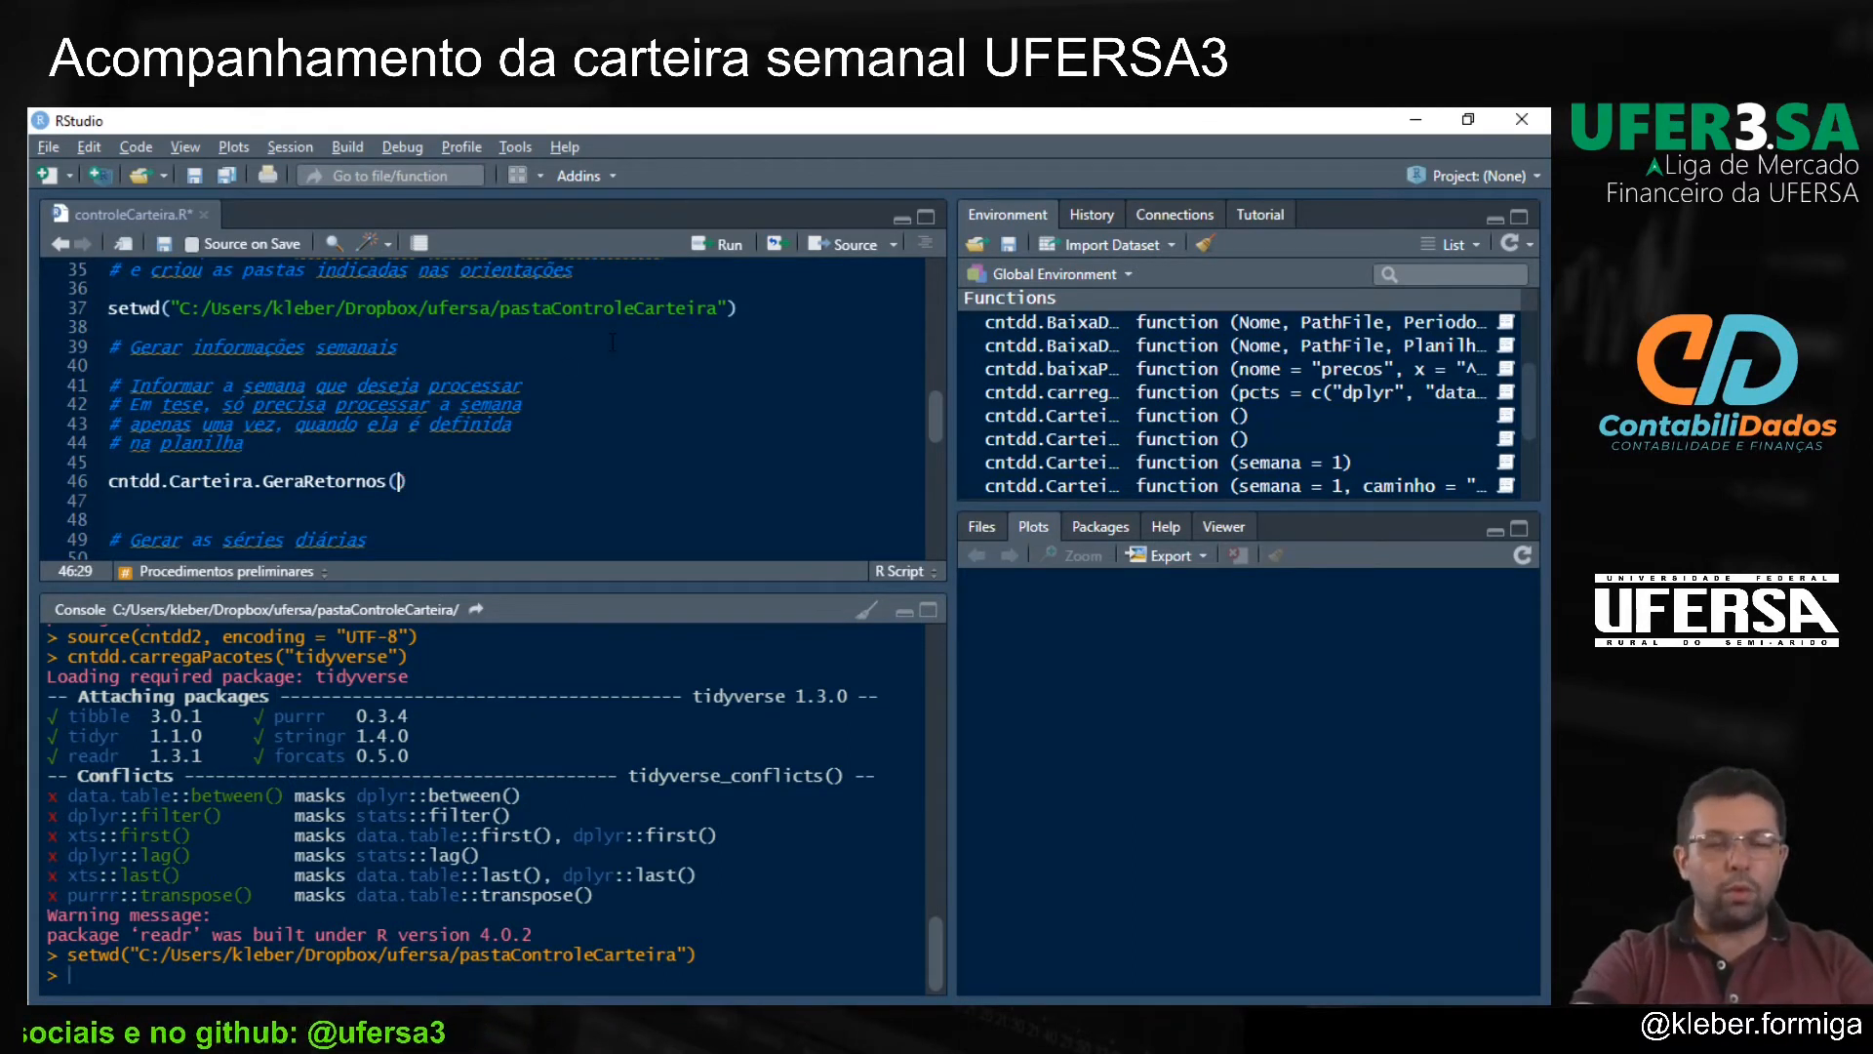
Step: Switch to File Explorer, open controleCarteiras.xlsx from the sheets folder in Excel, and enable editing
key("alt+Tab")
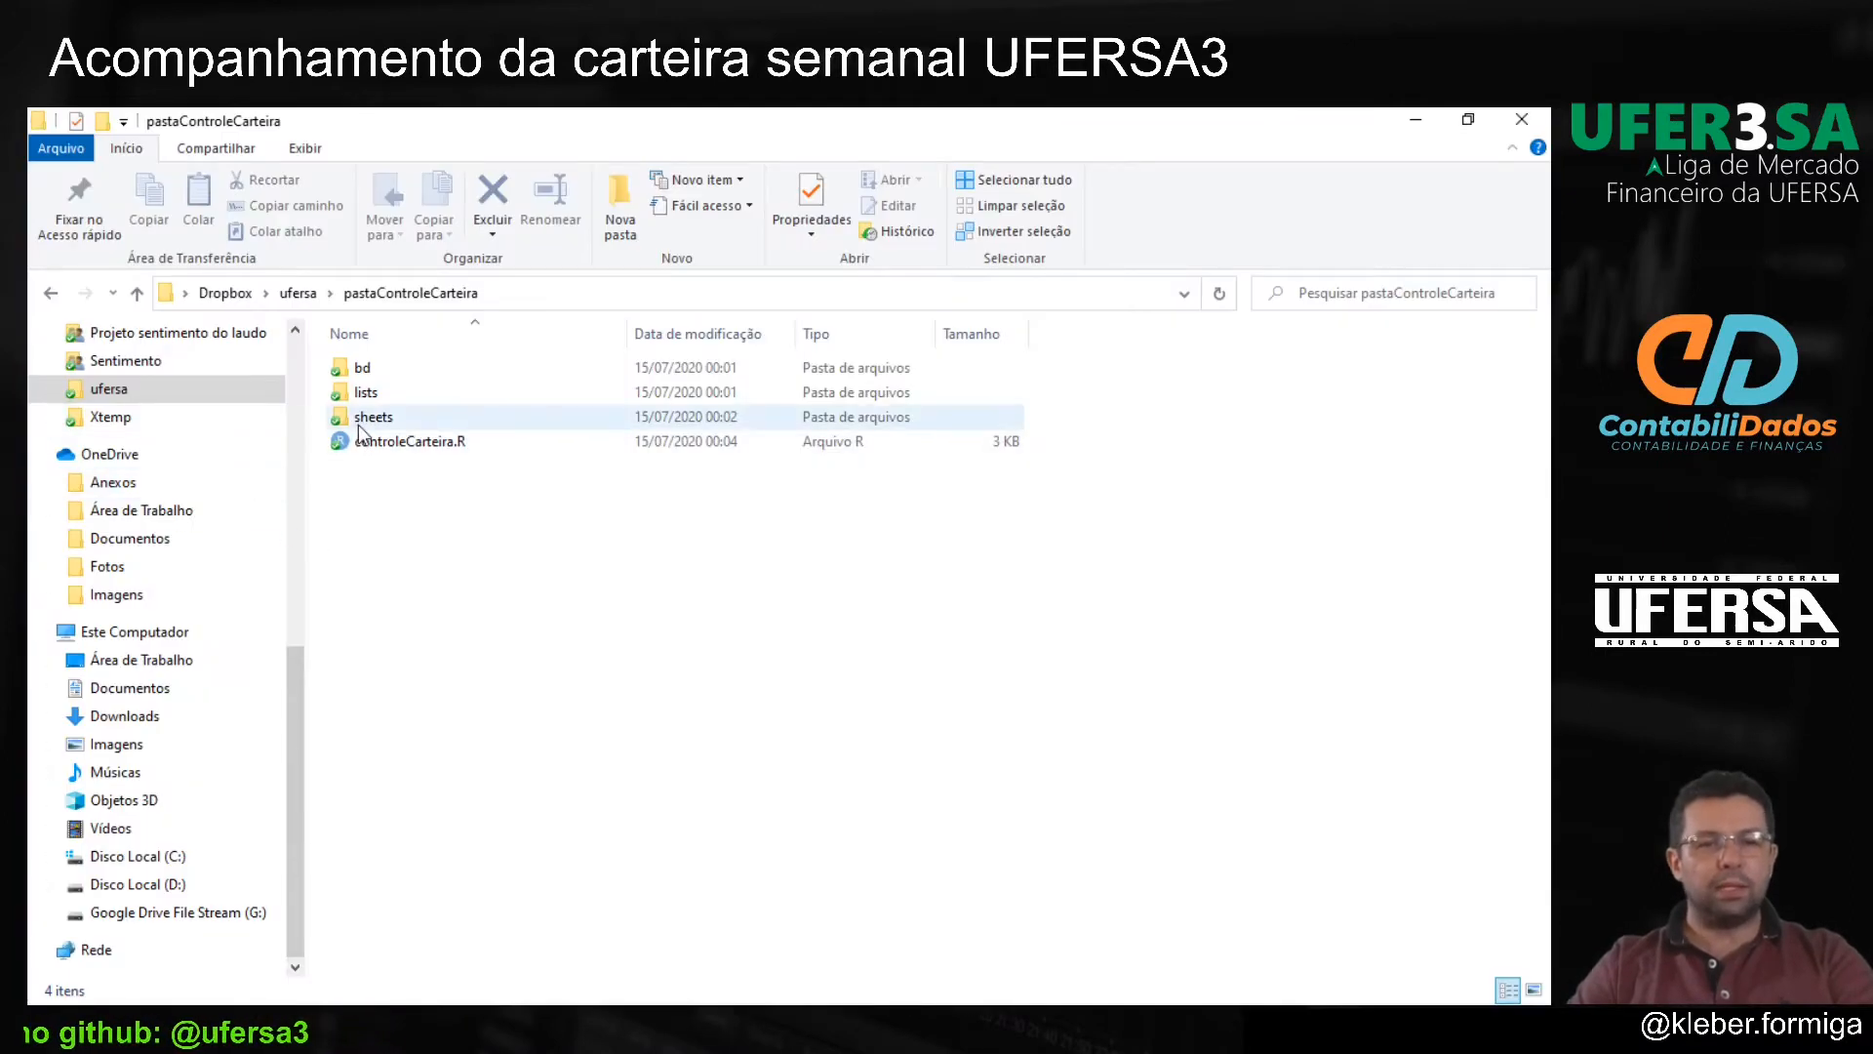
left_click(353, 423)
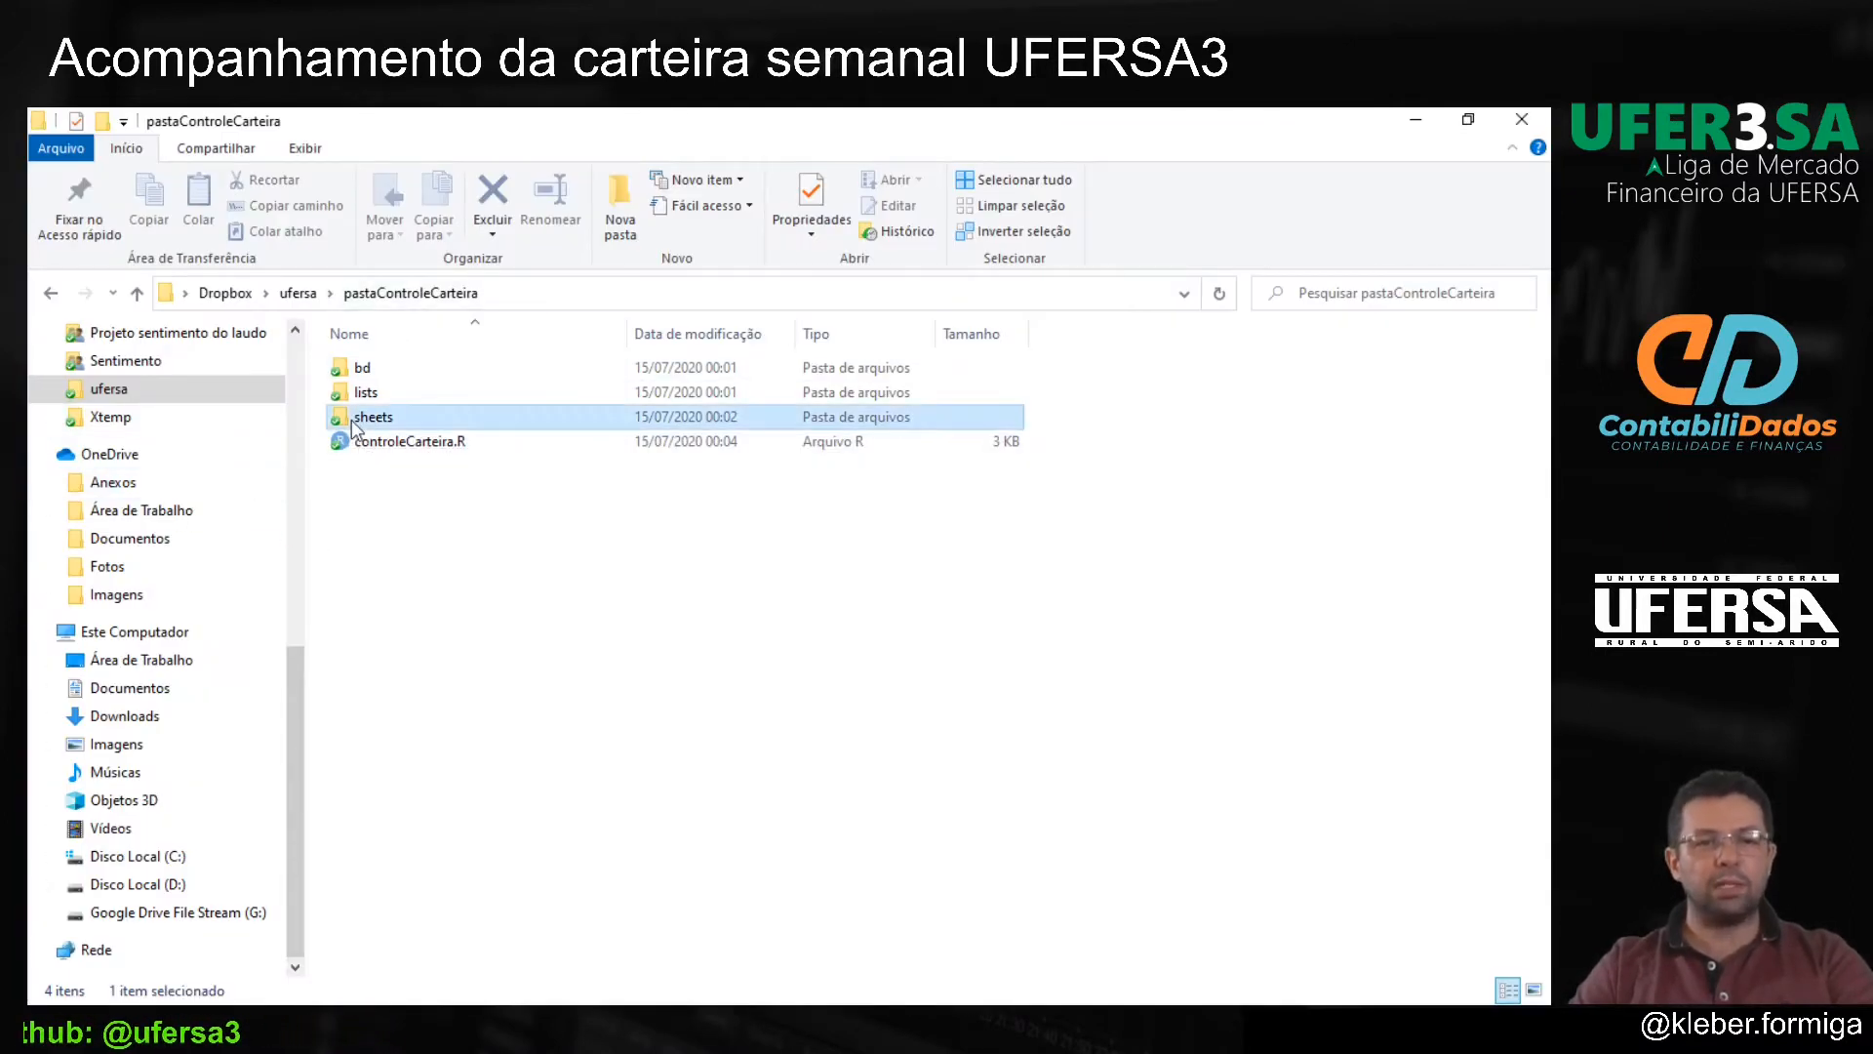
double_click(354, 428)
double_click(365, 373)
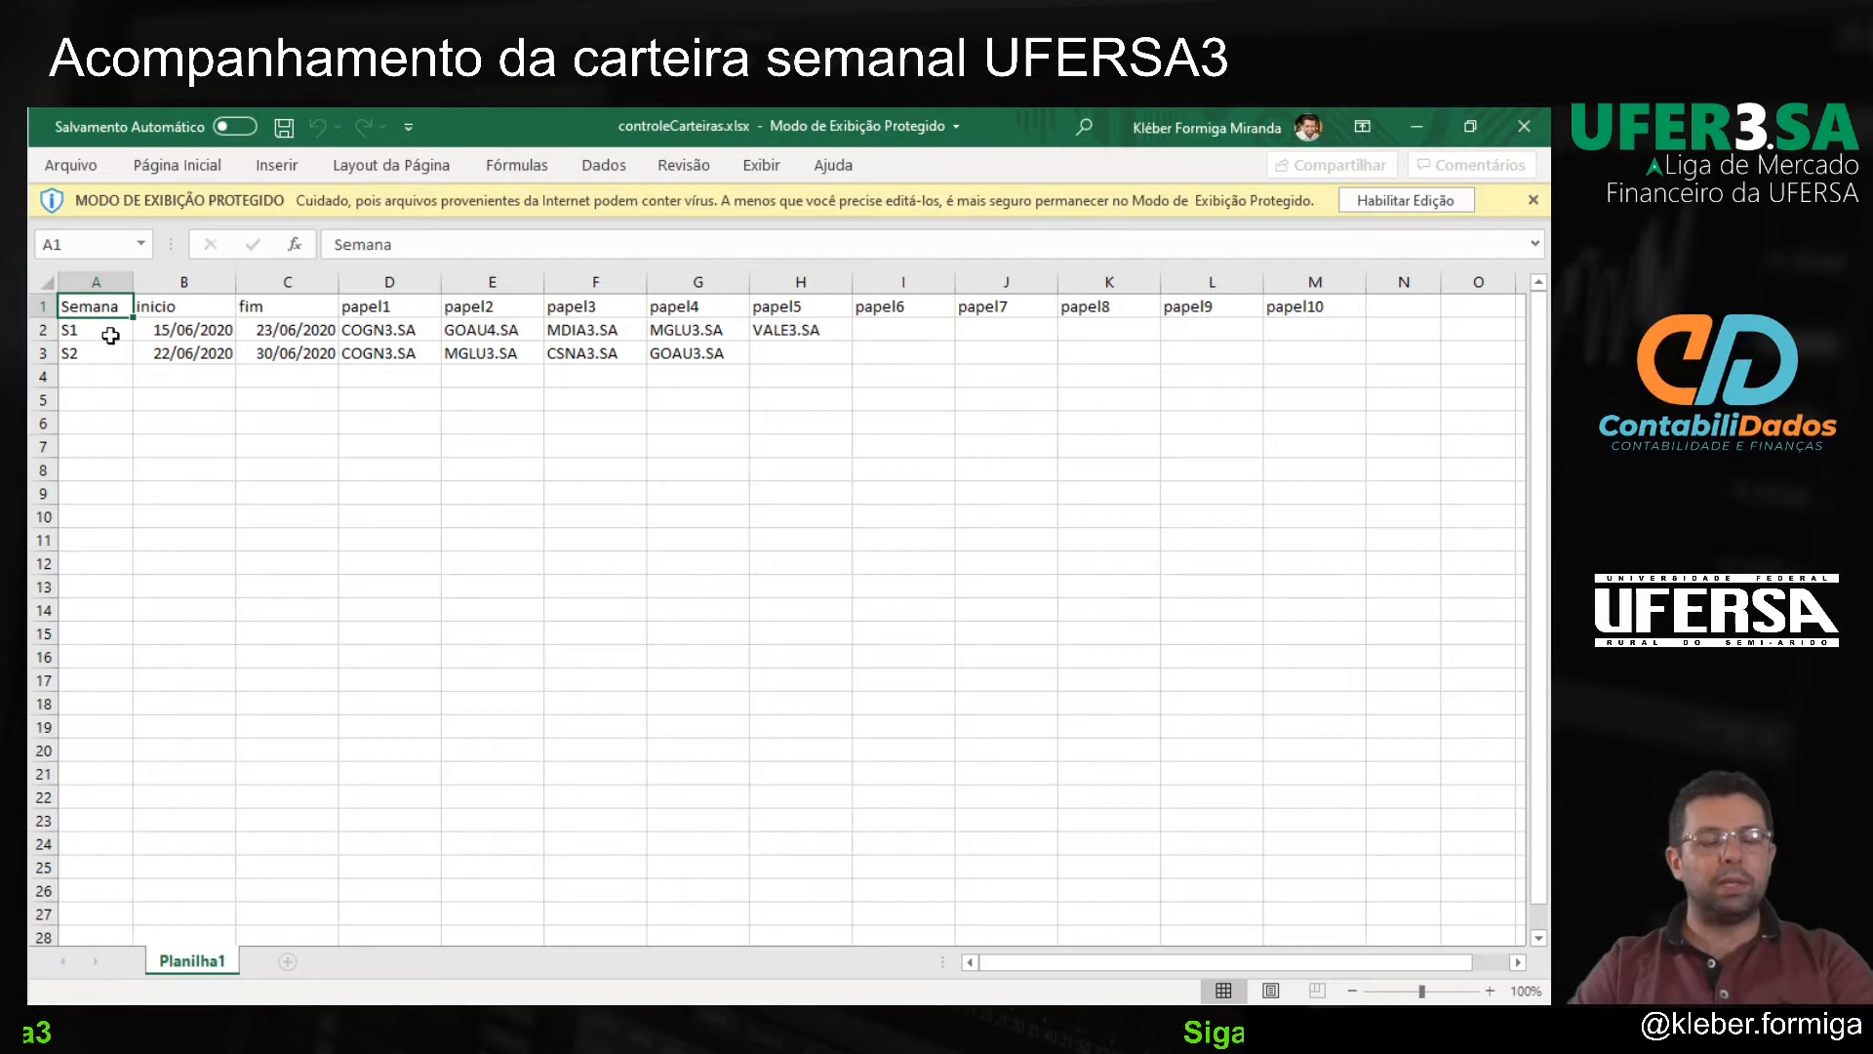
left_click(110, 335)
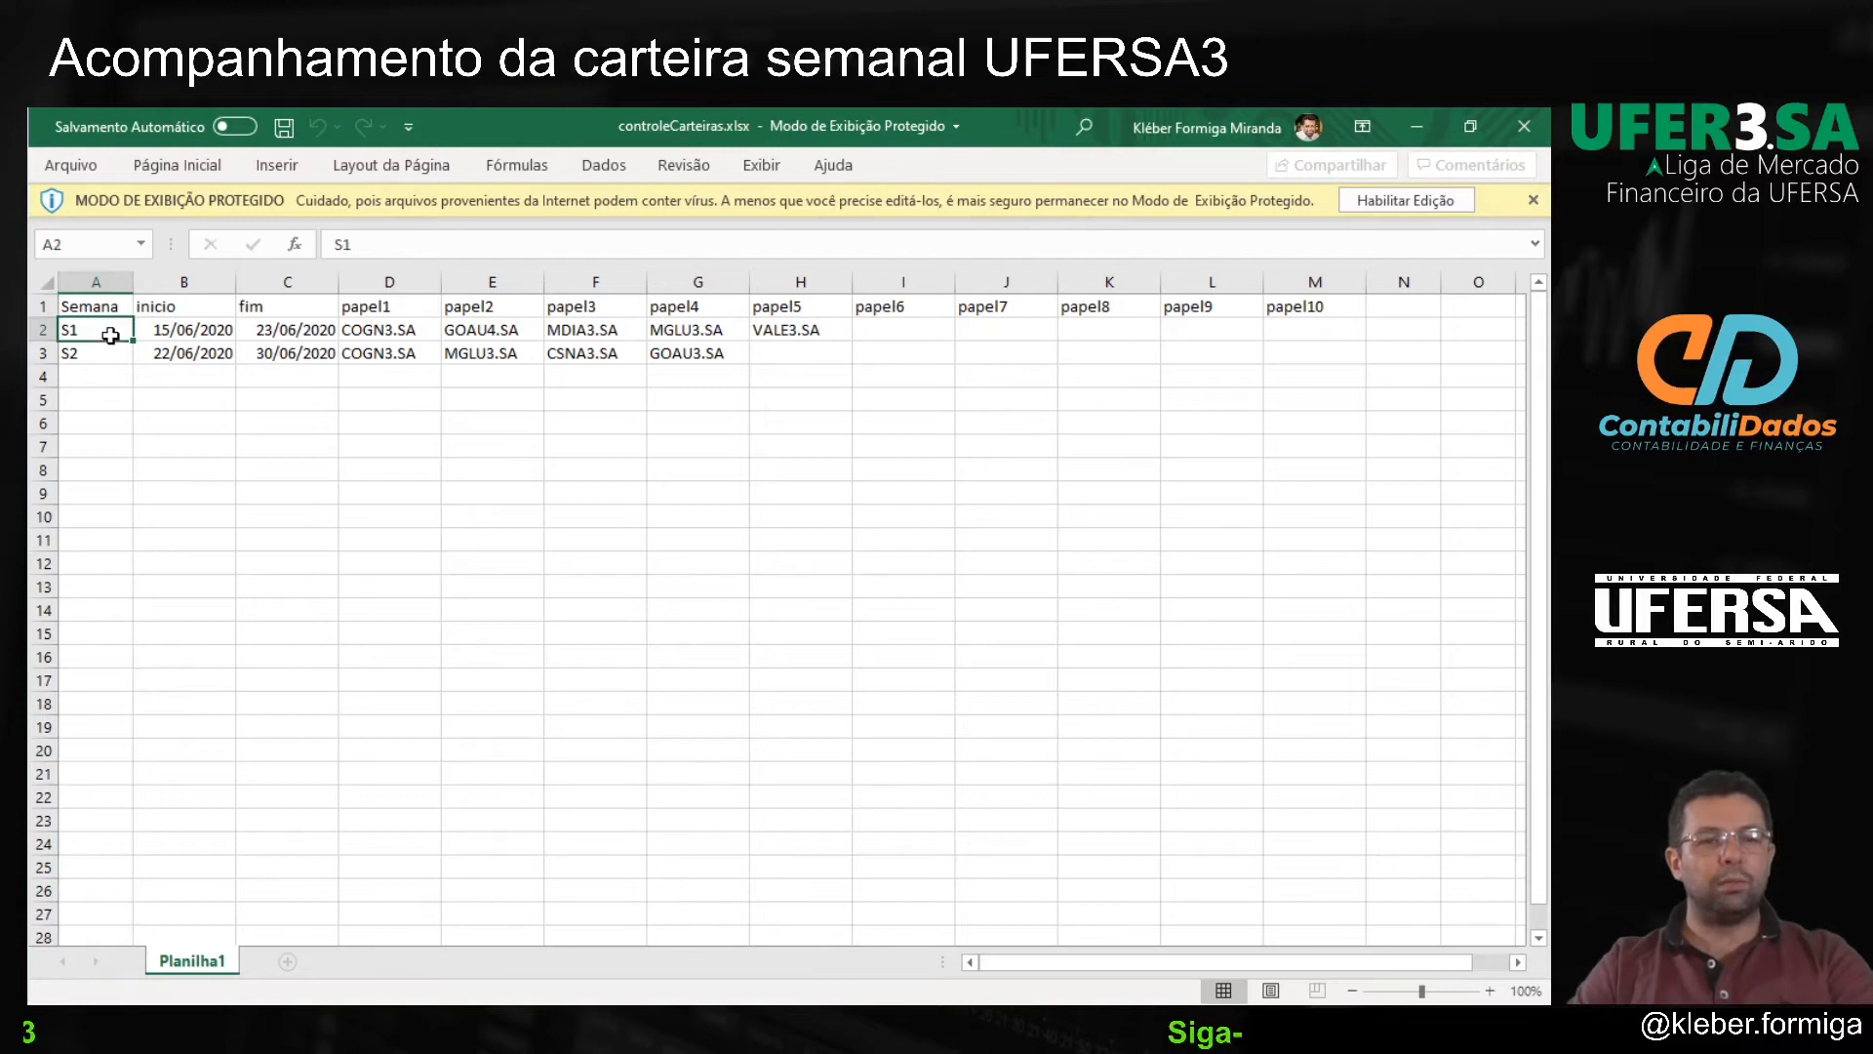
left_click(1385, 207)
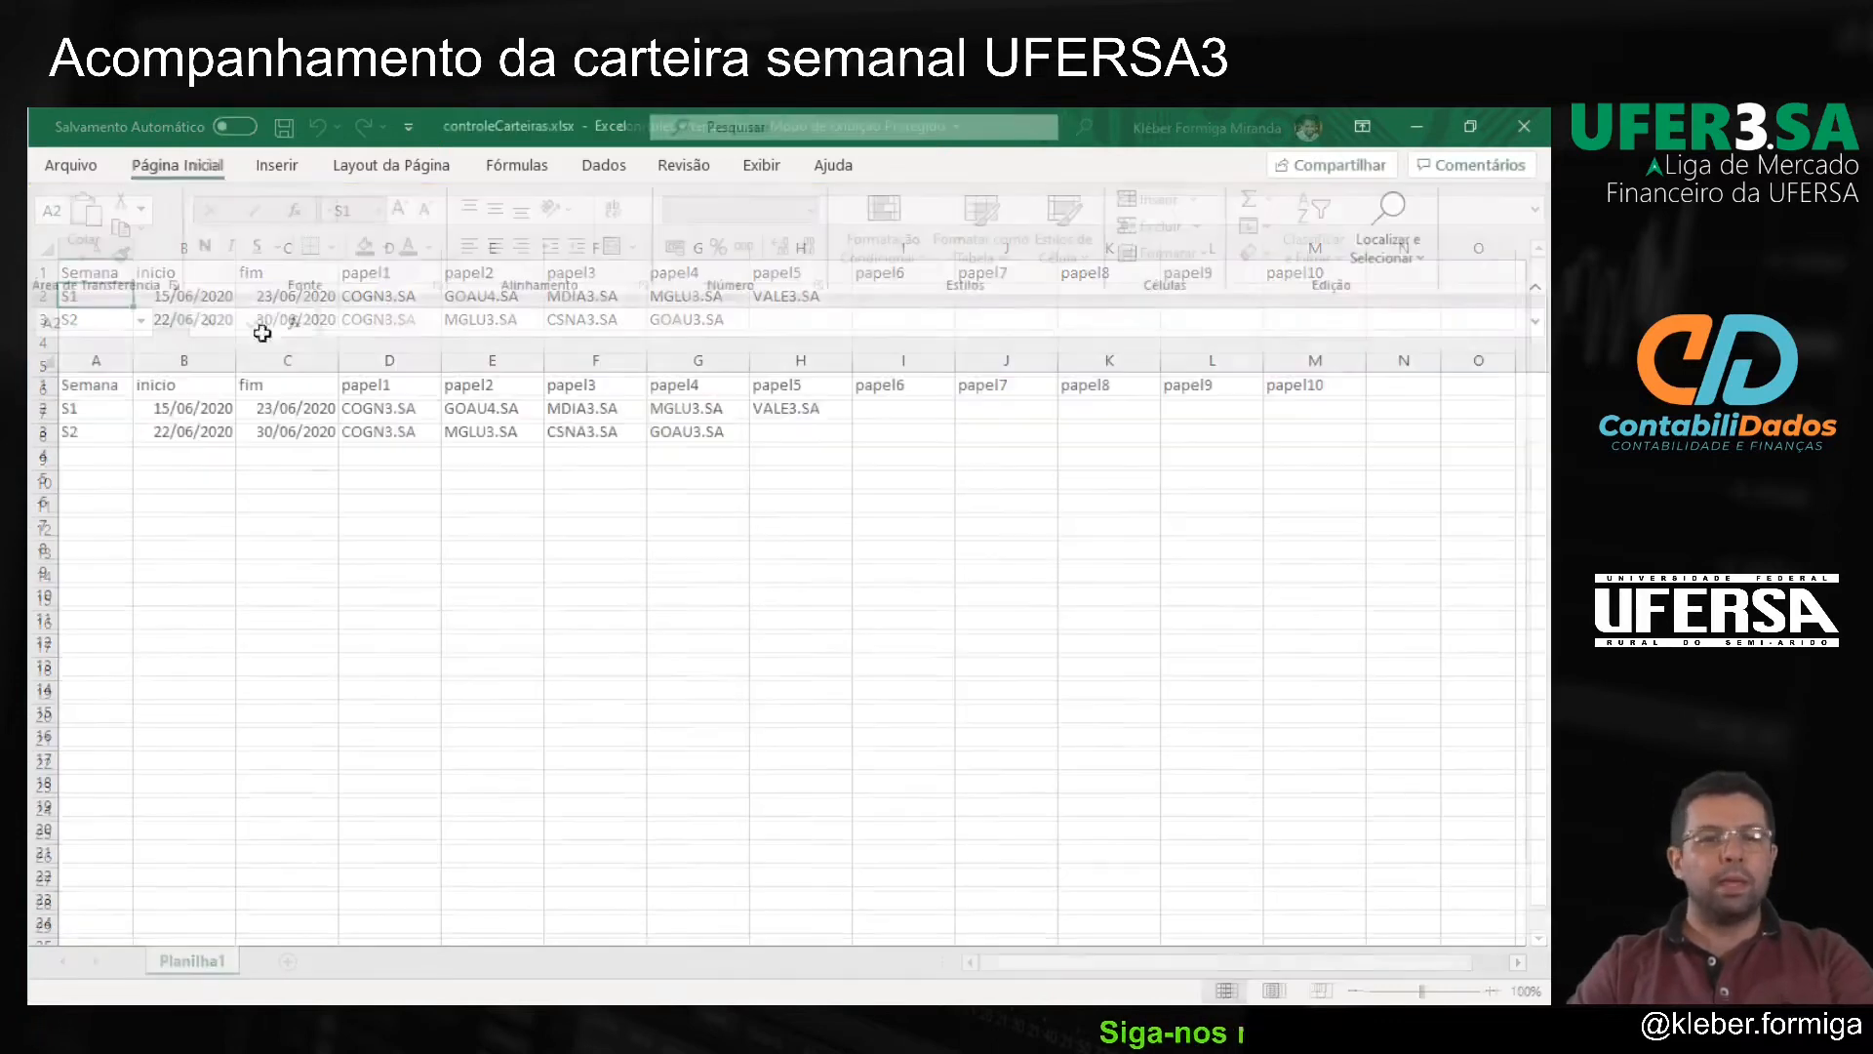
Step: Examine the S1 week row: its início and fim dates and the tickers in papel1 through papel5
left_click(168, 415)
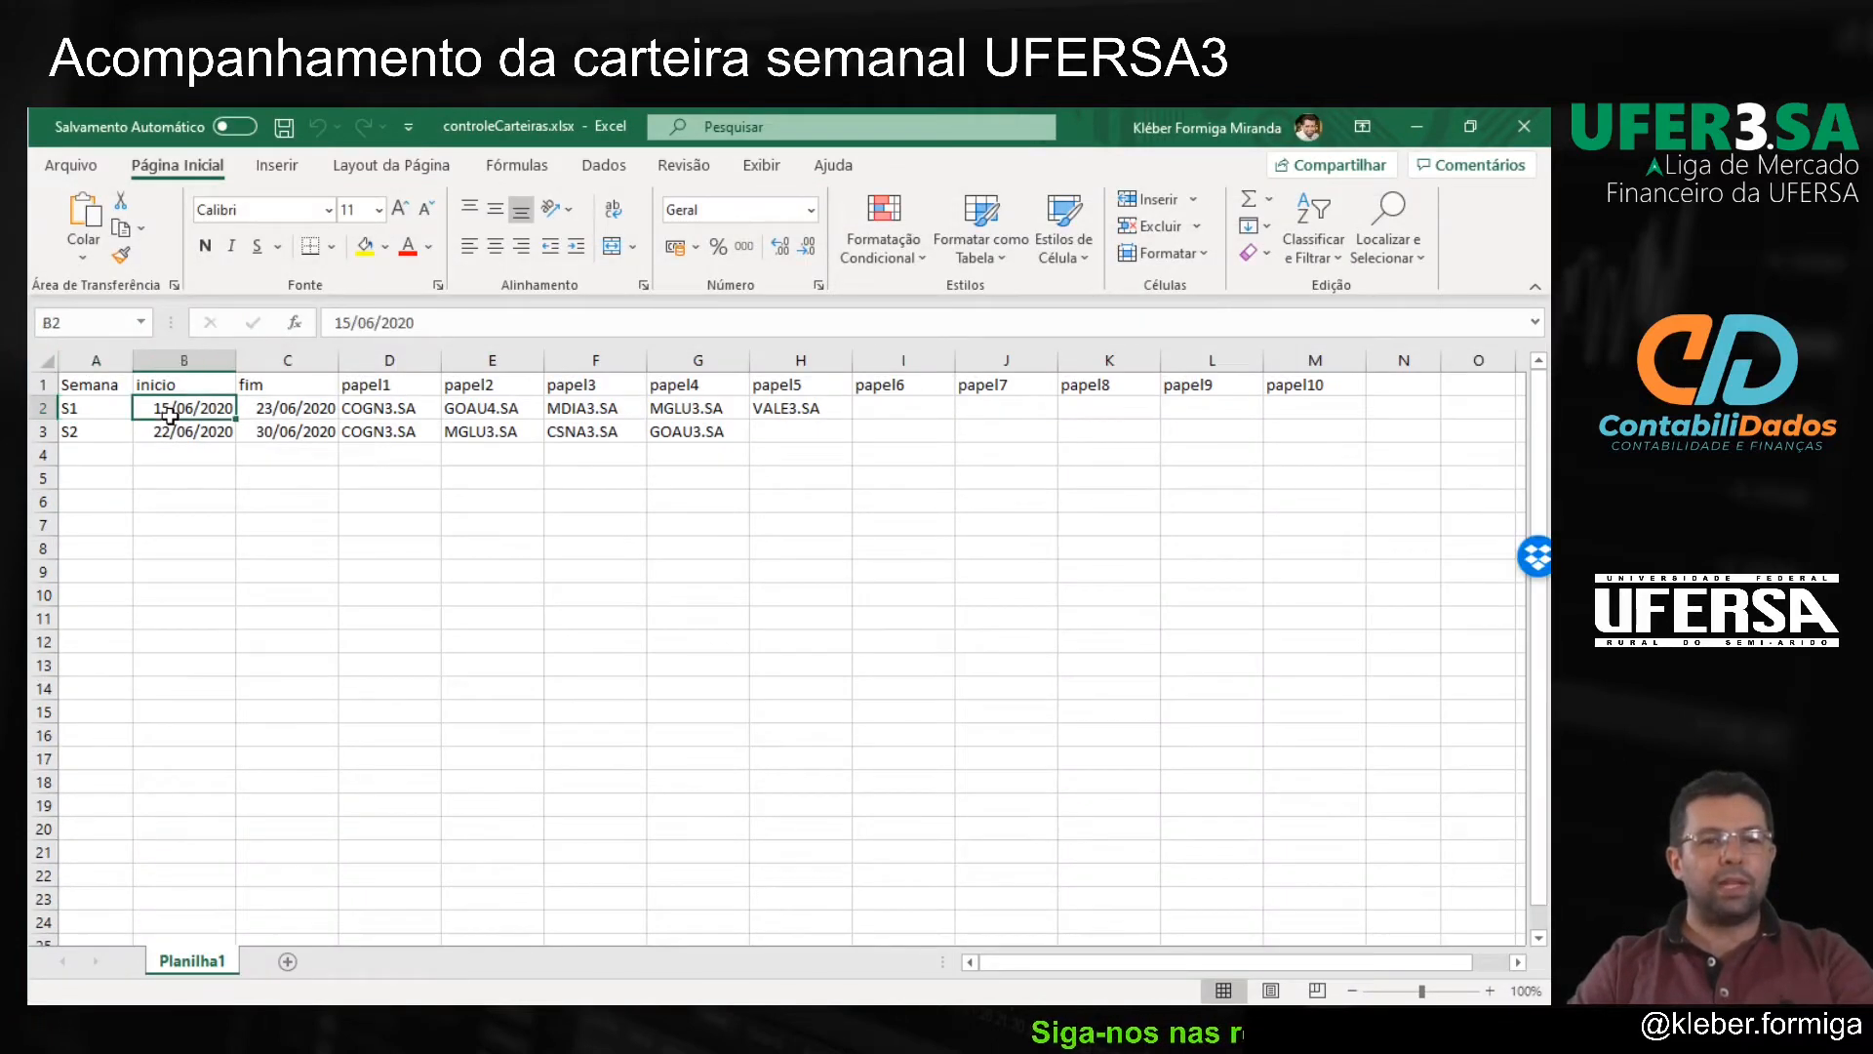
key("Right")
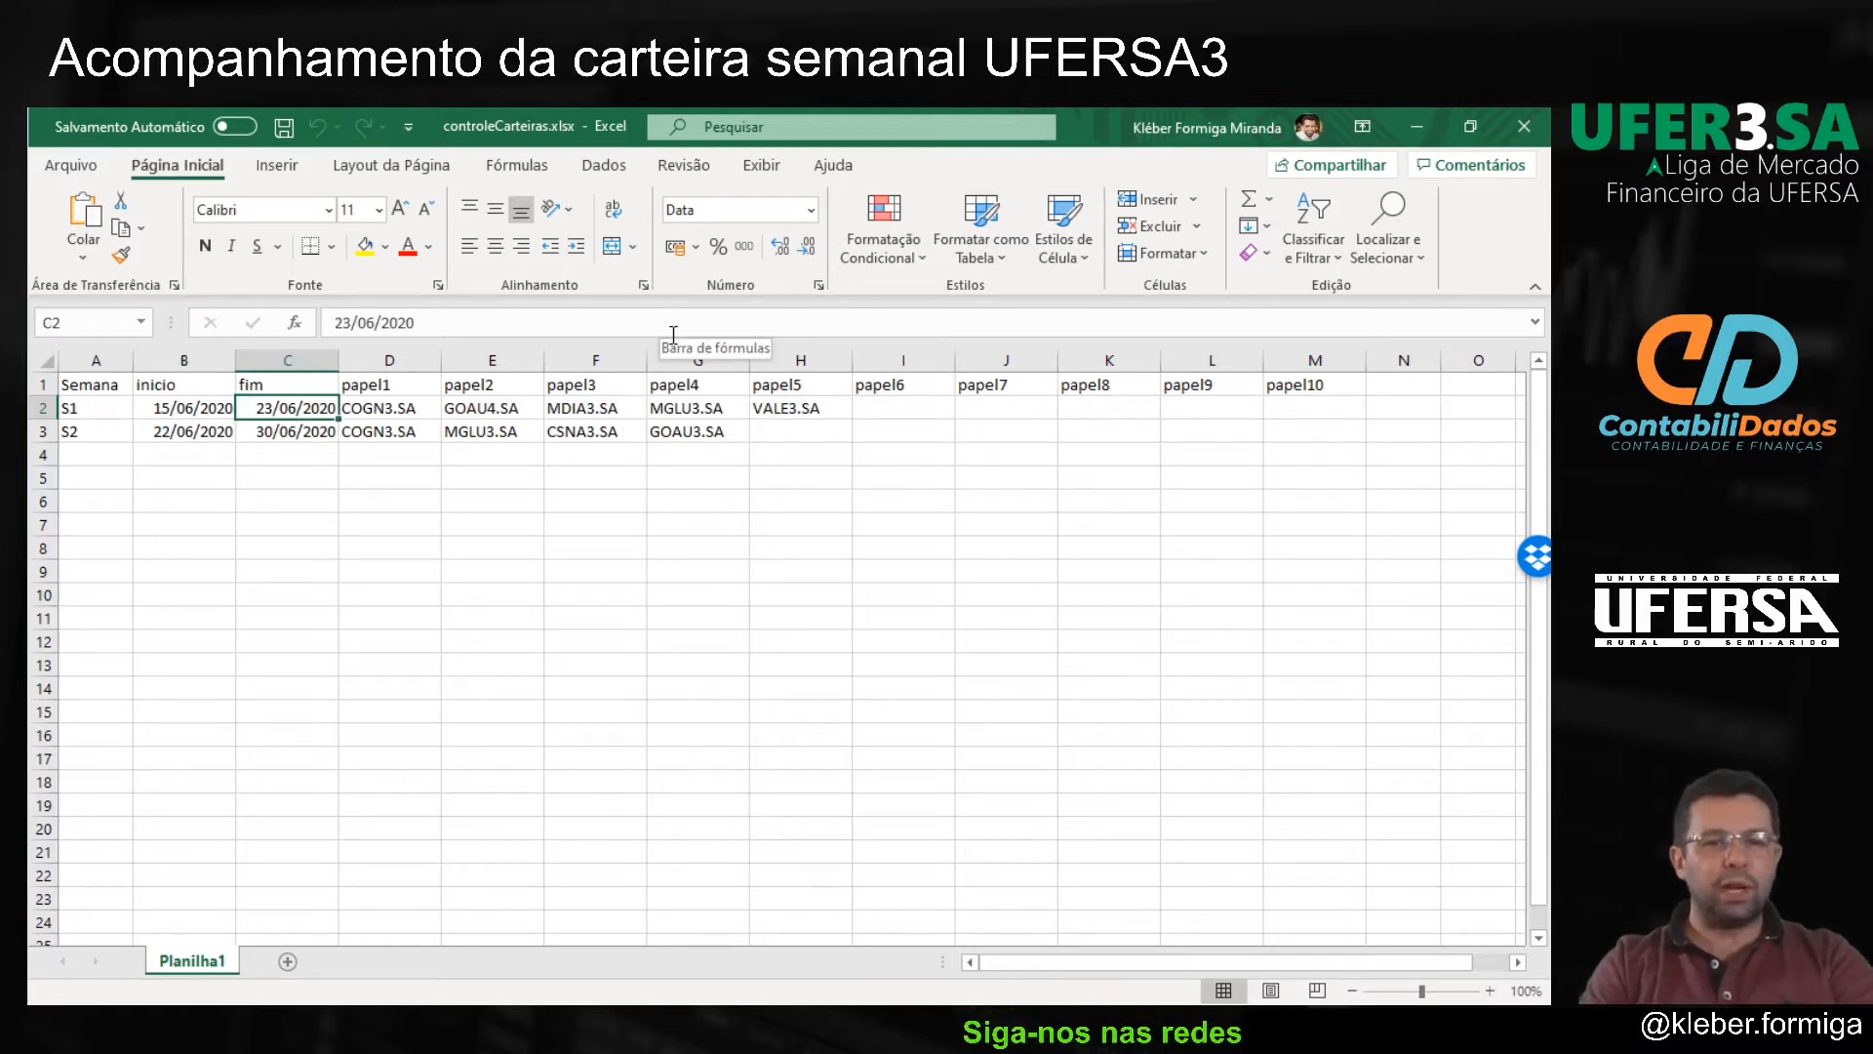
key("Right")
key("Right")
key("Right")
key("Right")
key("Right")
key("Left")
key("Left")
key("Left")
key("Left")
key("Right")
key("Right")
key("Right")
key("Right")
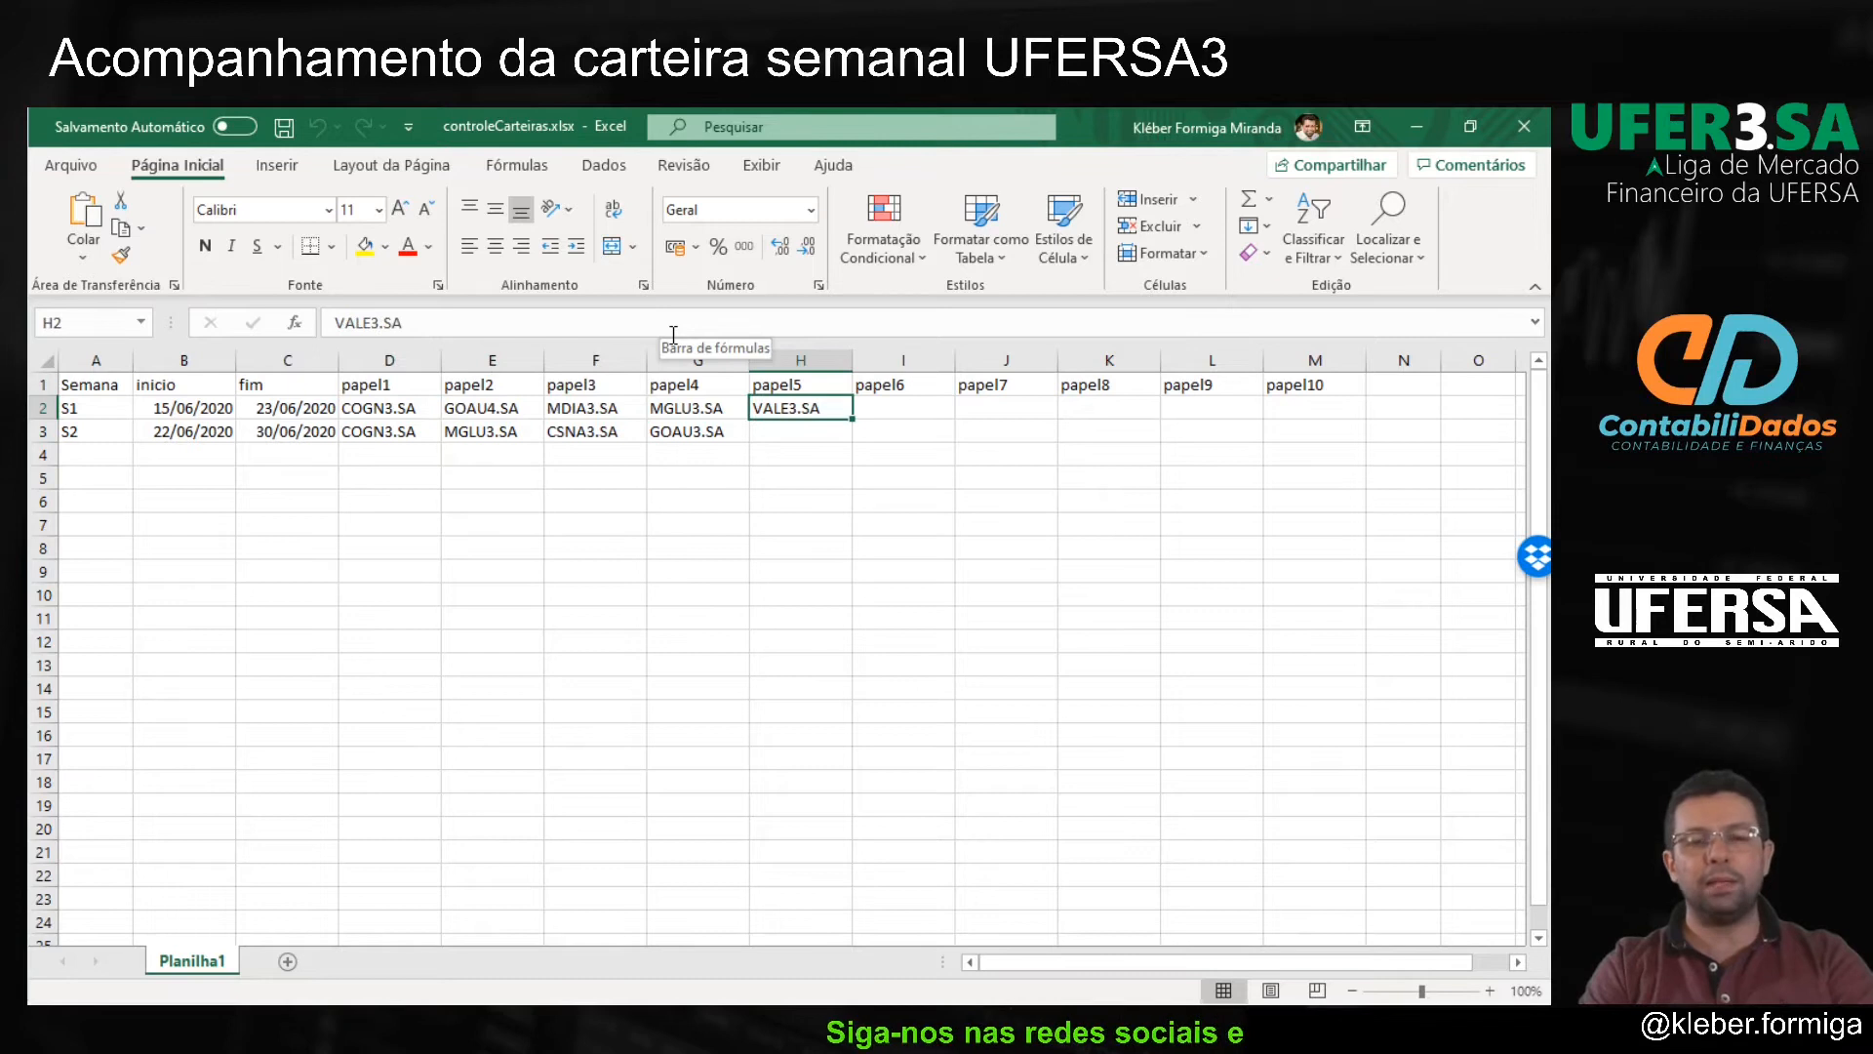
key("Left")
key("Left")
key("Left")
key("Left")
key("Left")
key("Right")
key("Right")
key("Right")
key("Right")
key("Right")
key("Left")
key("Left")
key("Left")
key("Left")
key("Left")
key("Left")
key("Left")
key("Right")
key("Left")
Step: Copy the S2 week's row, A3:G3, into a new blank workbook starting at A1
key("Down")
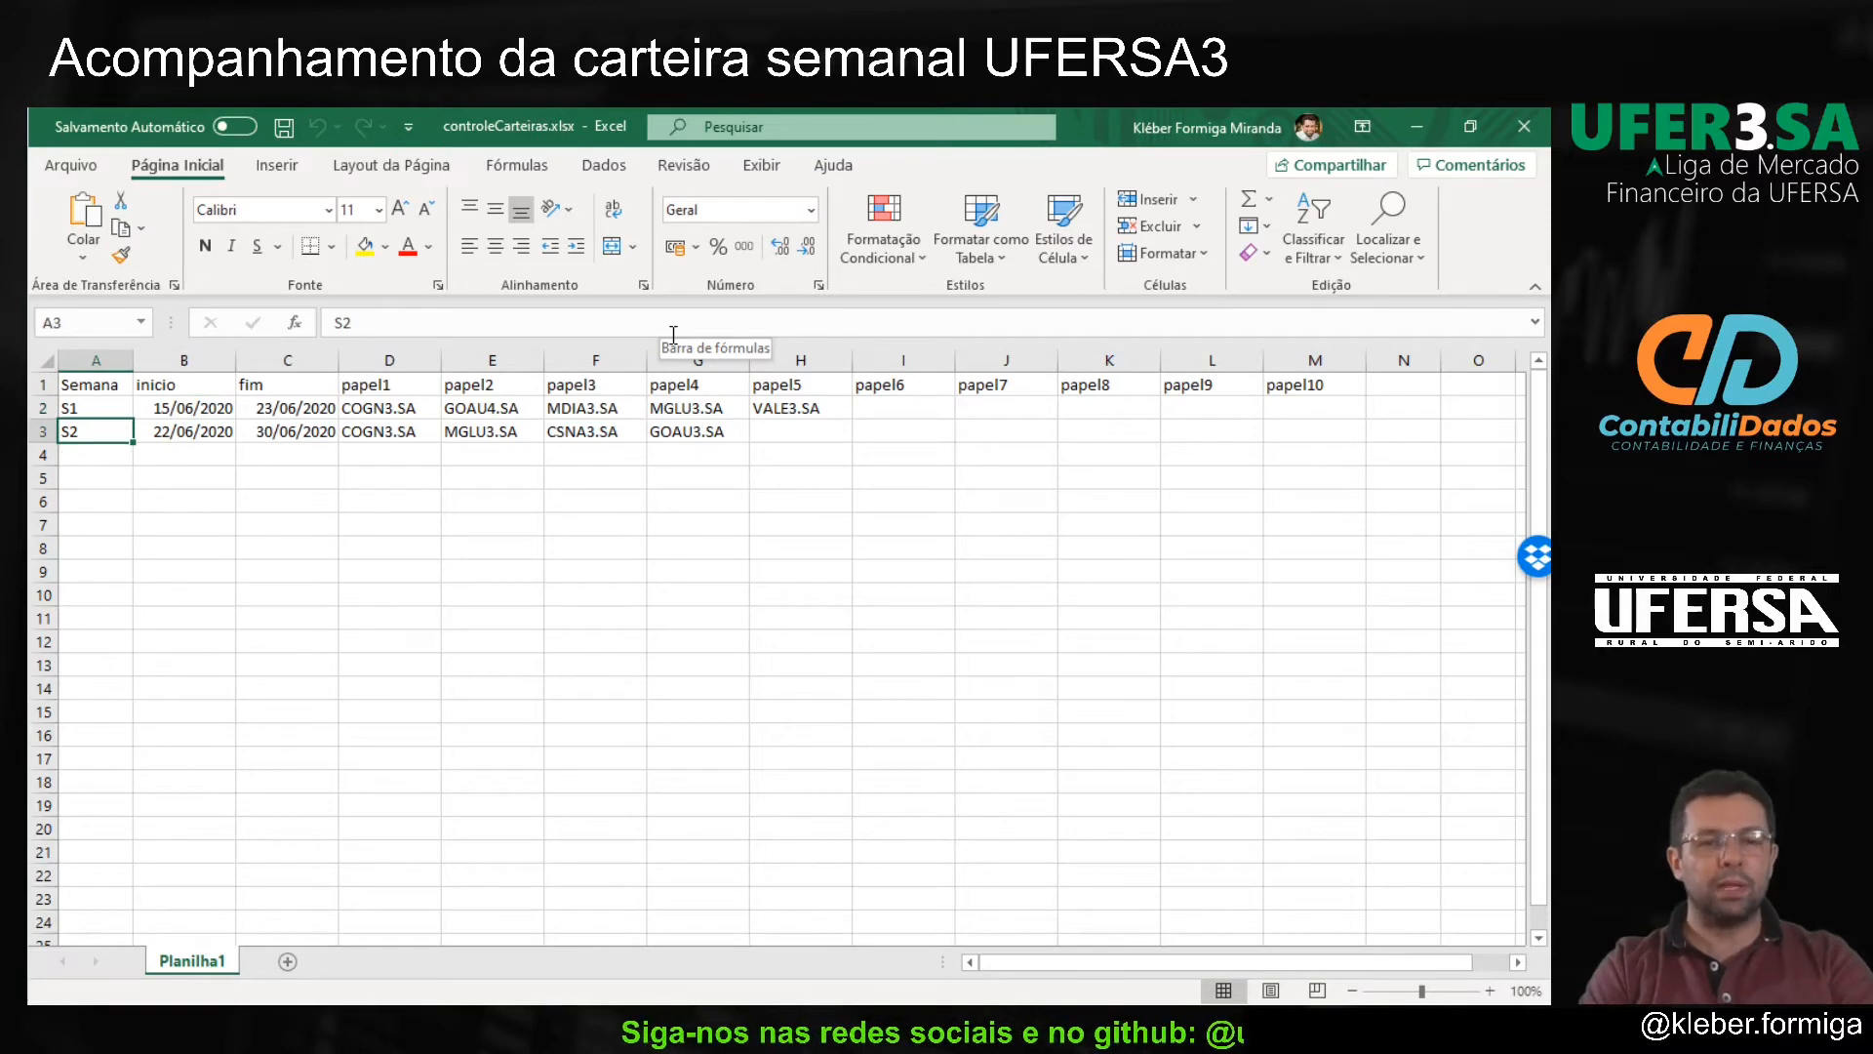
key("shift+Right")
key("shift+Right")
key("shift+Right")
key("shift+Right")
key("shift+Right")
key("shift+Right")
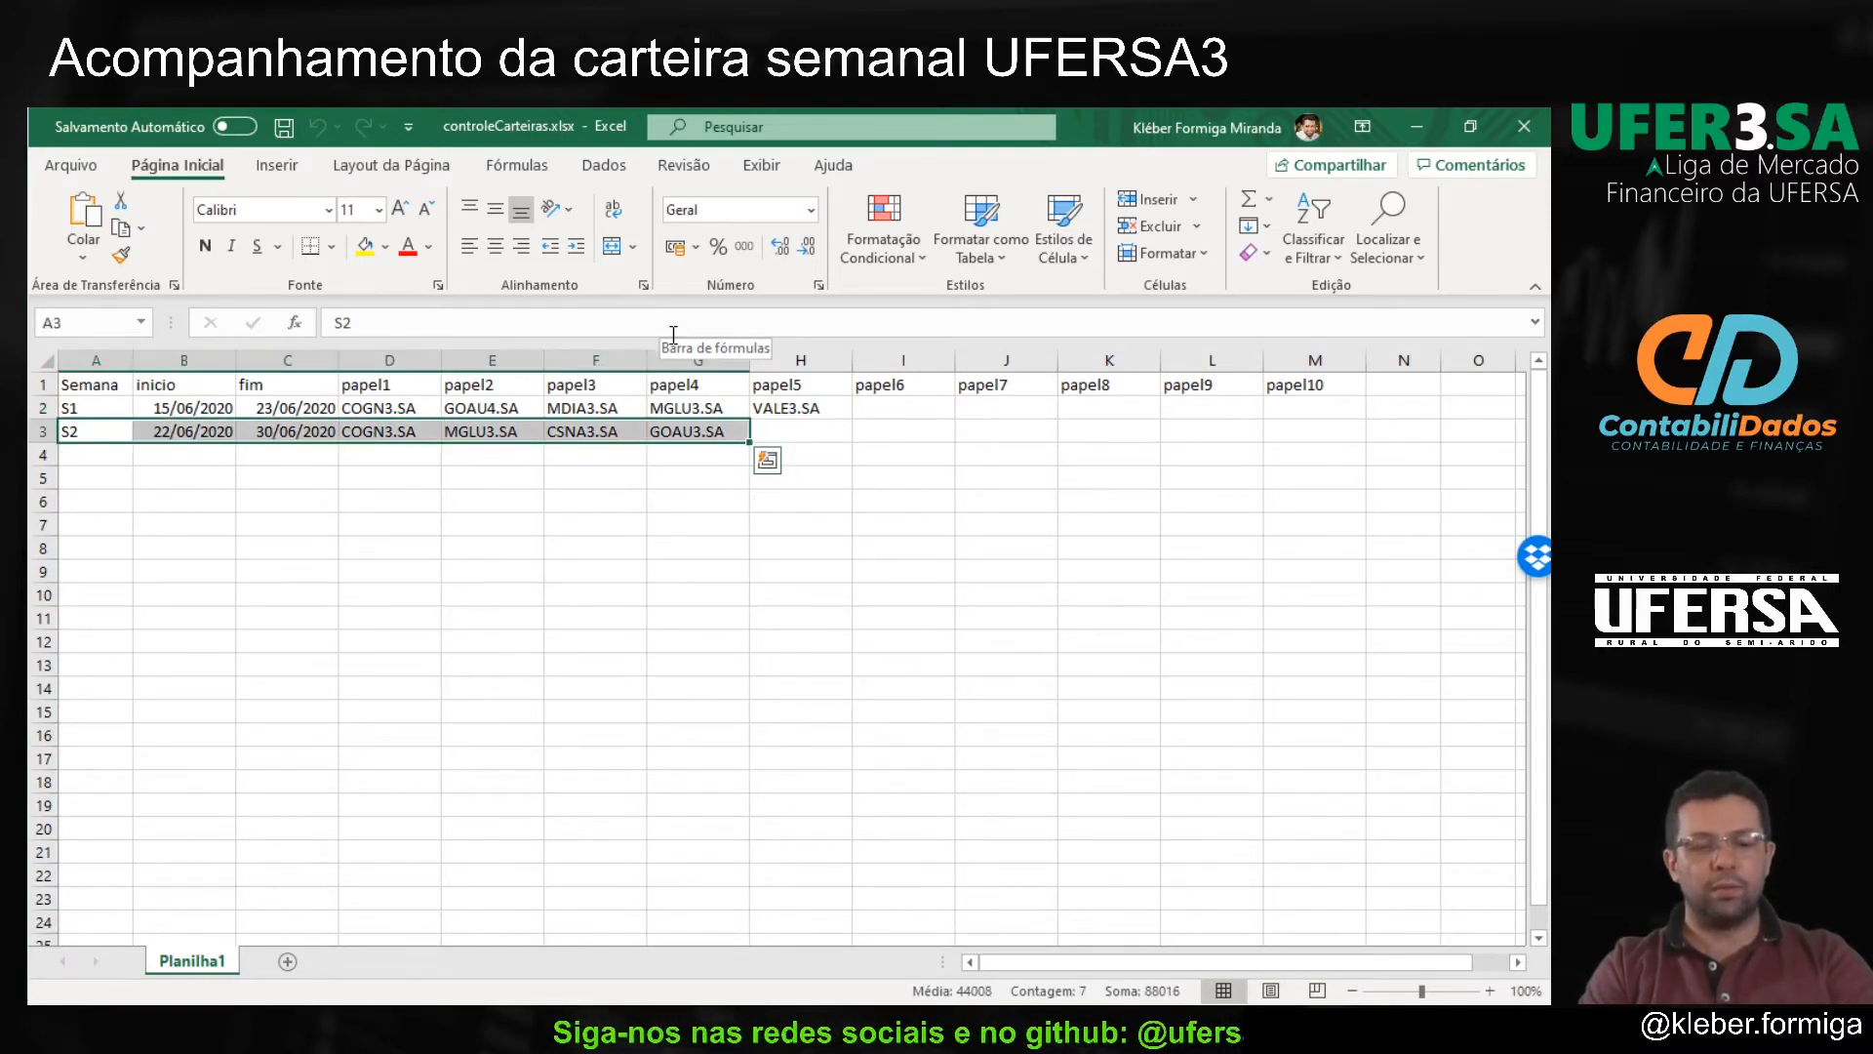
key("ctrl+c")
key("ctrl+n")
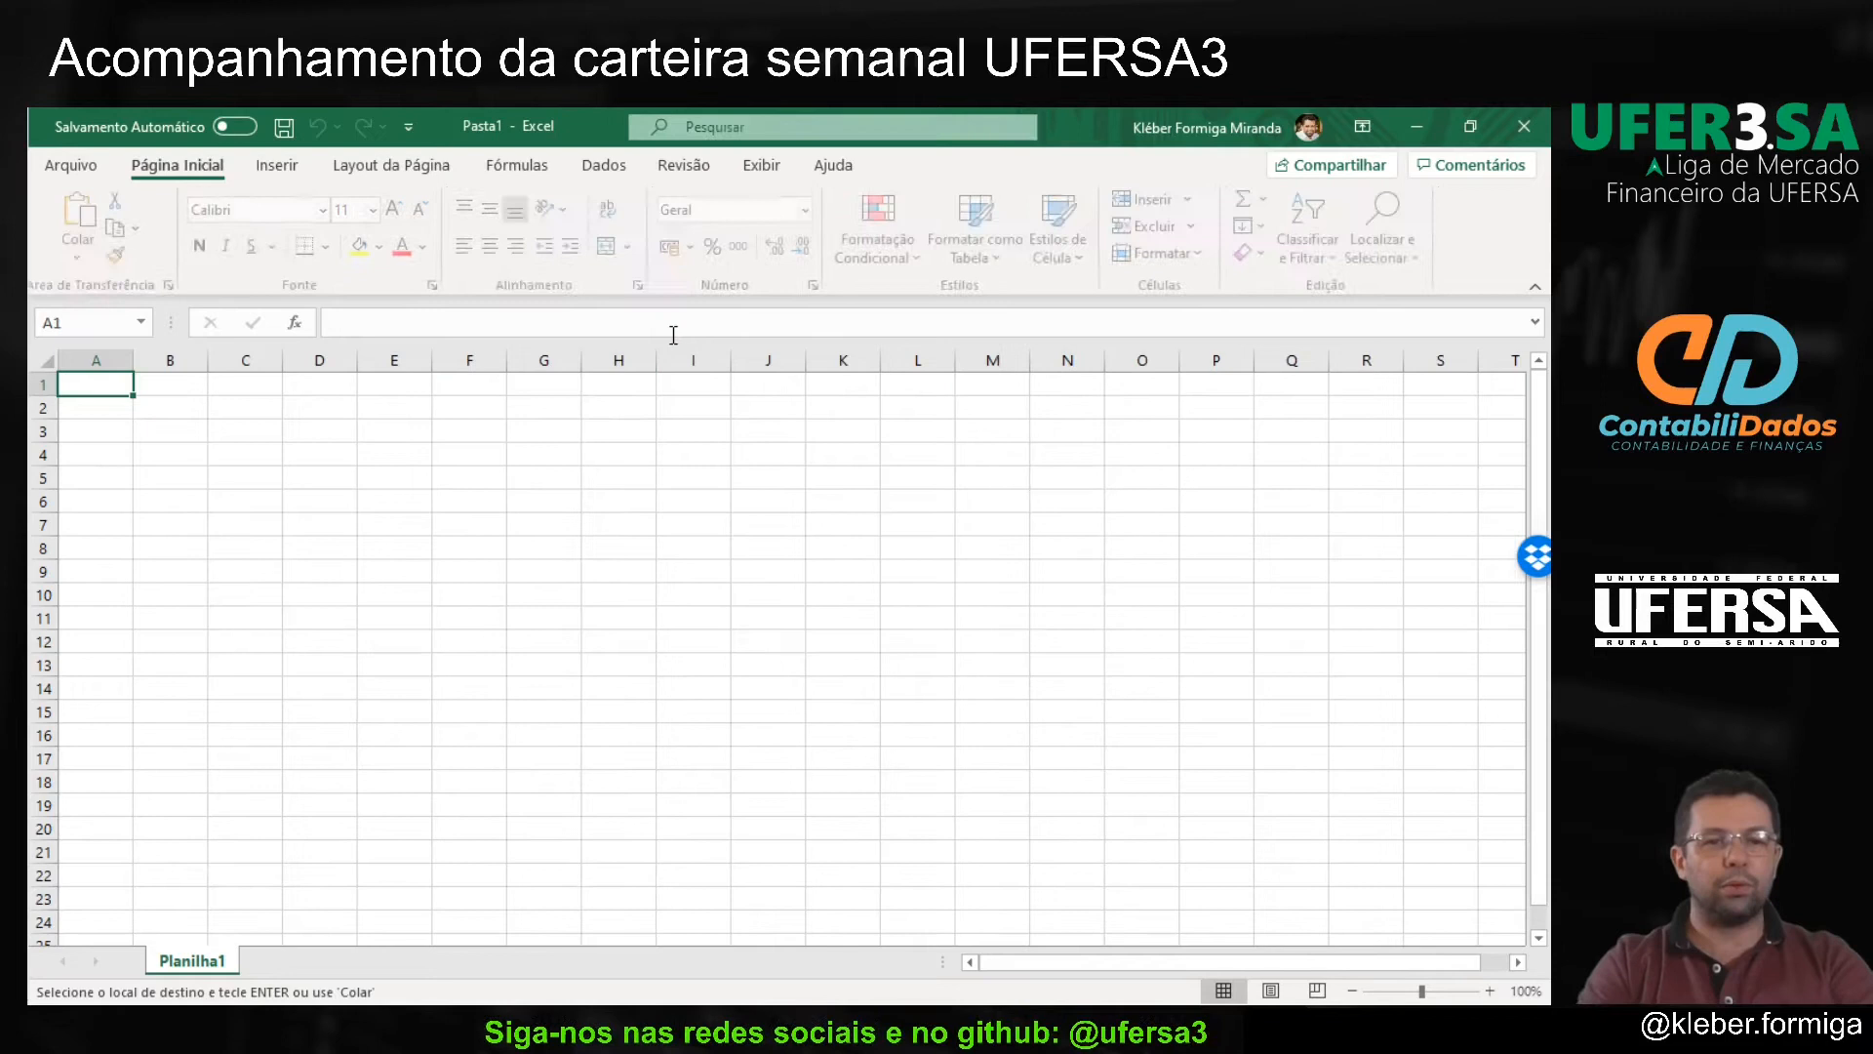
key("ctrl+v")
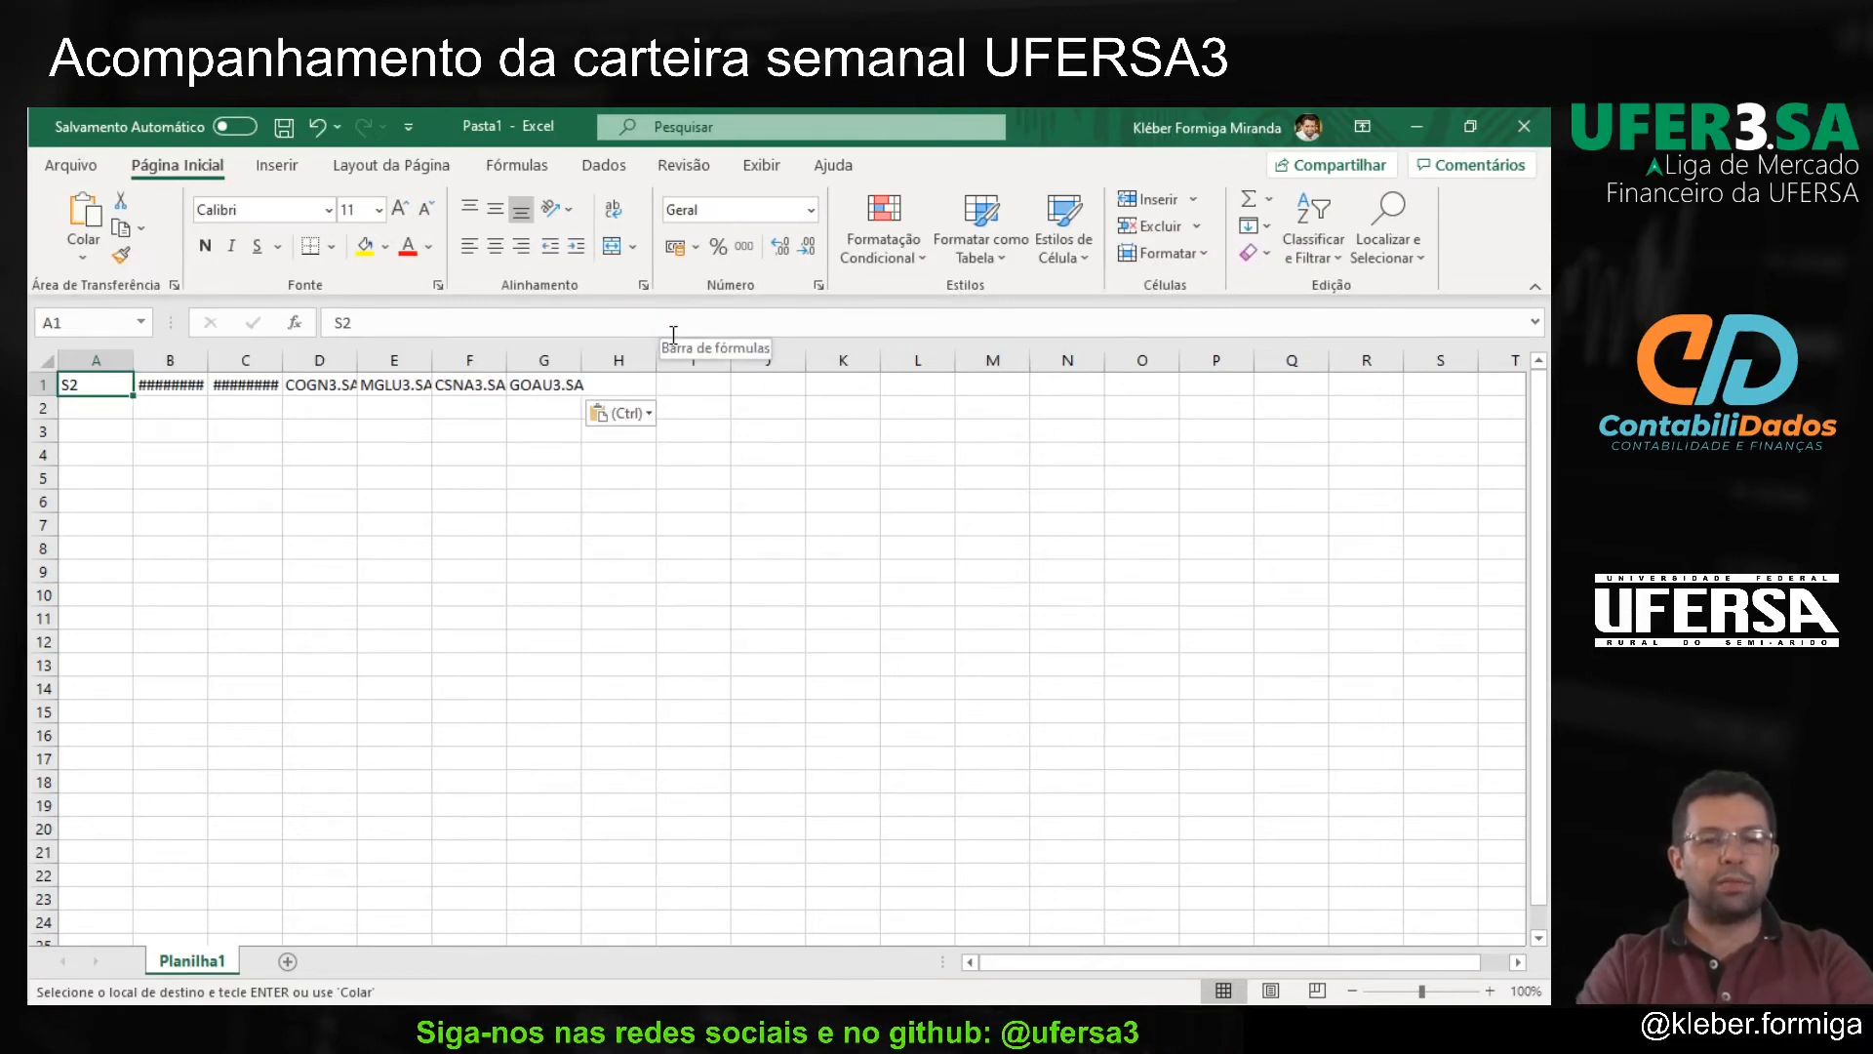
Step: Clear the S2 week's data from row 3 of controleCarteiras.xlsx
key("alt+Tab")
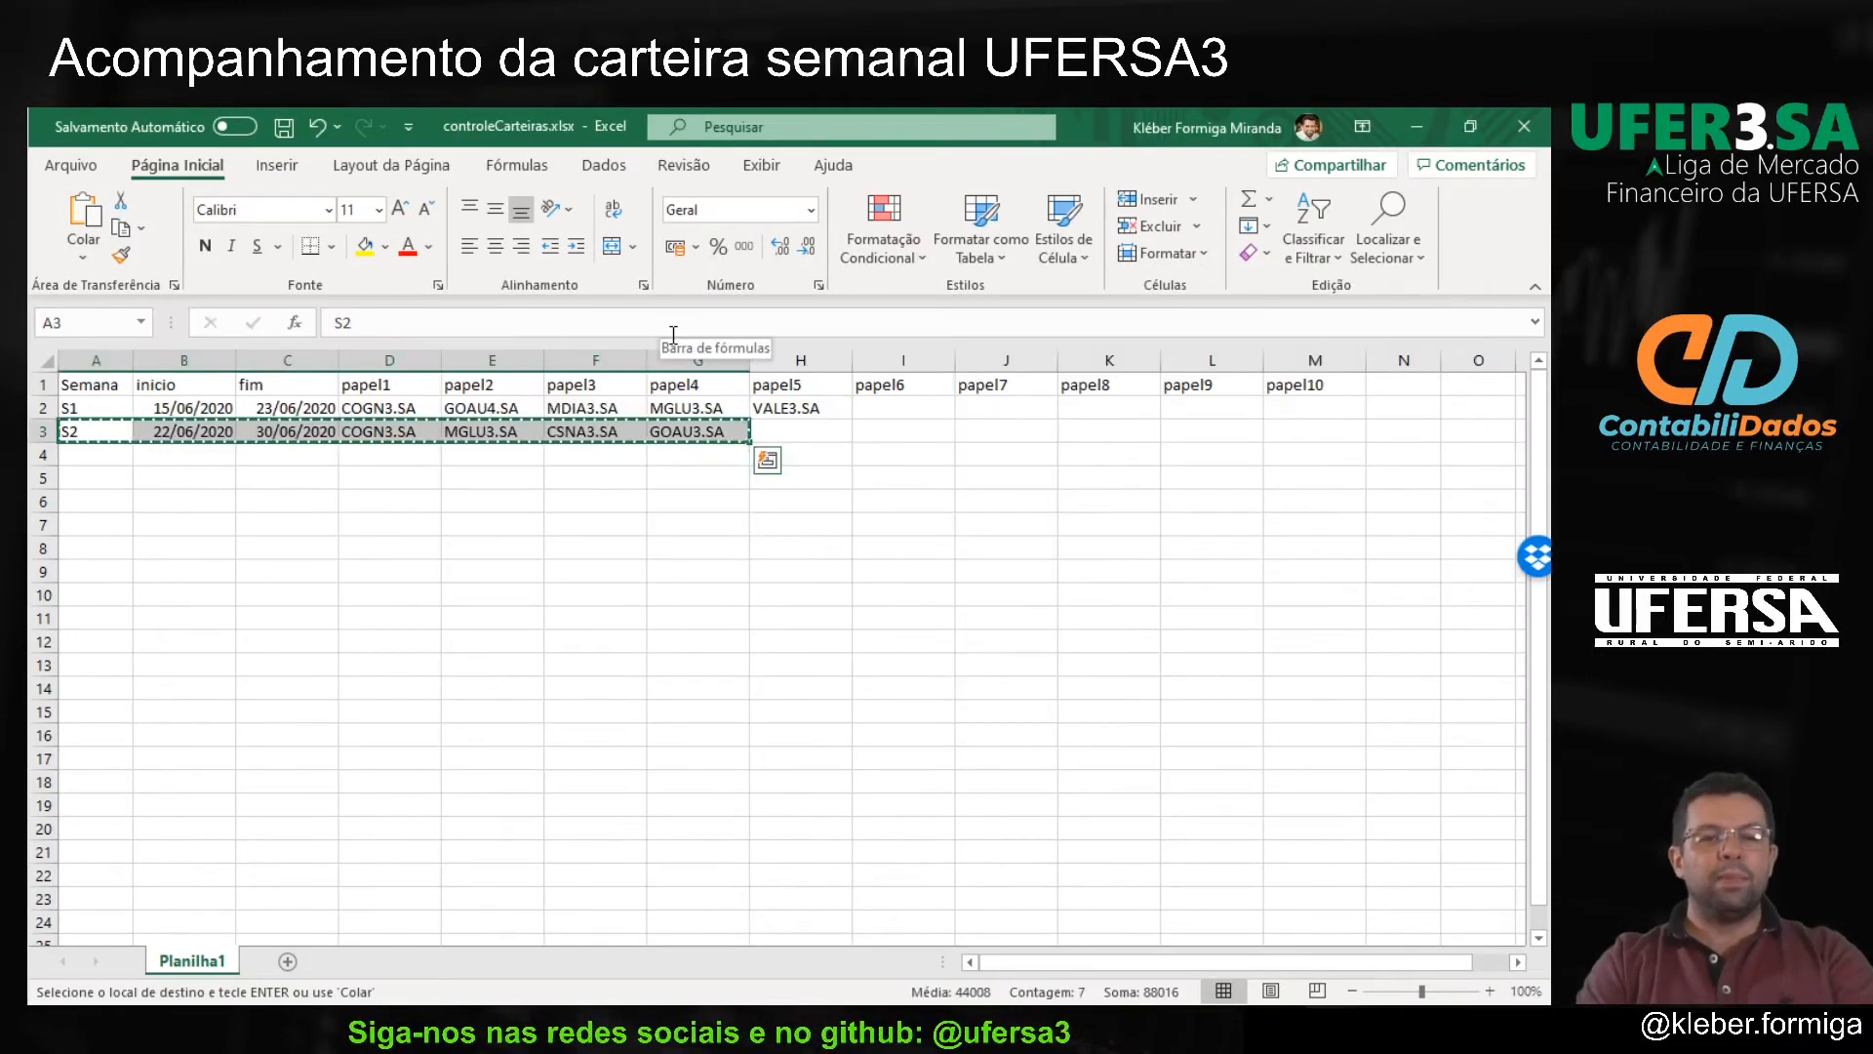
key("Delete")
key("Up")
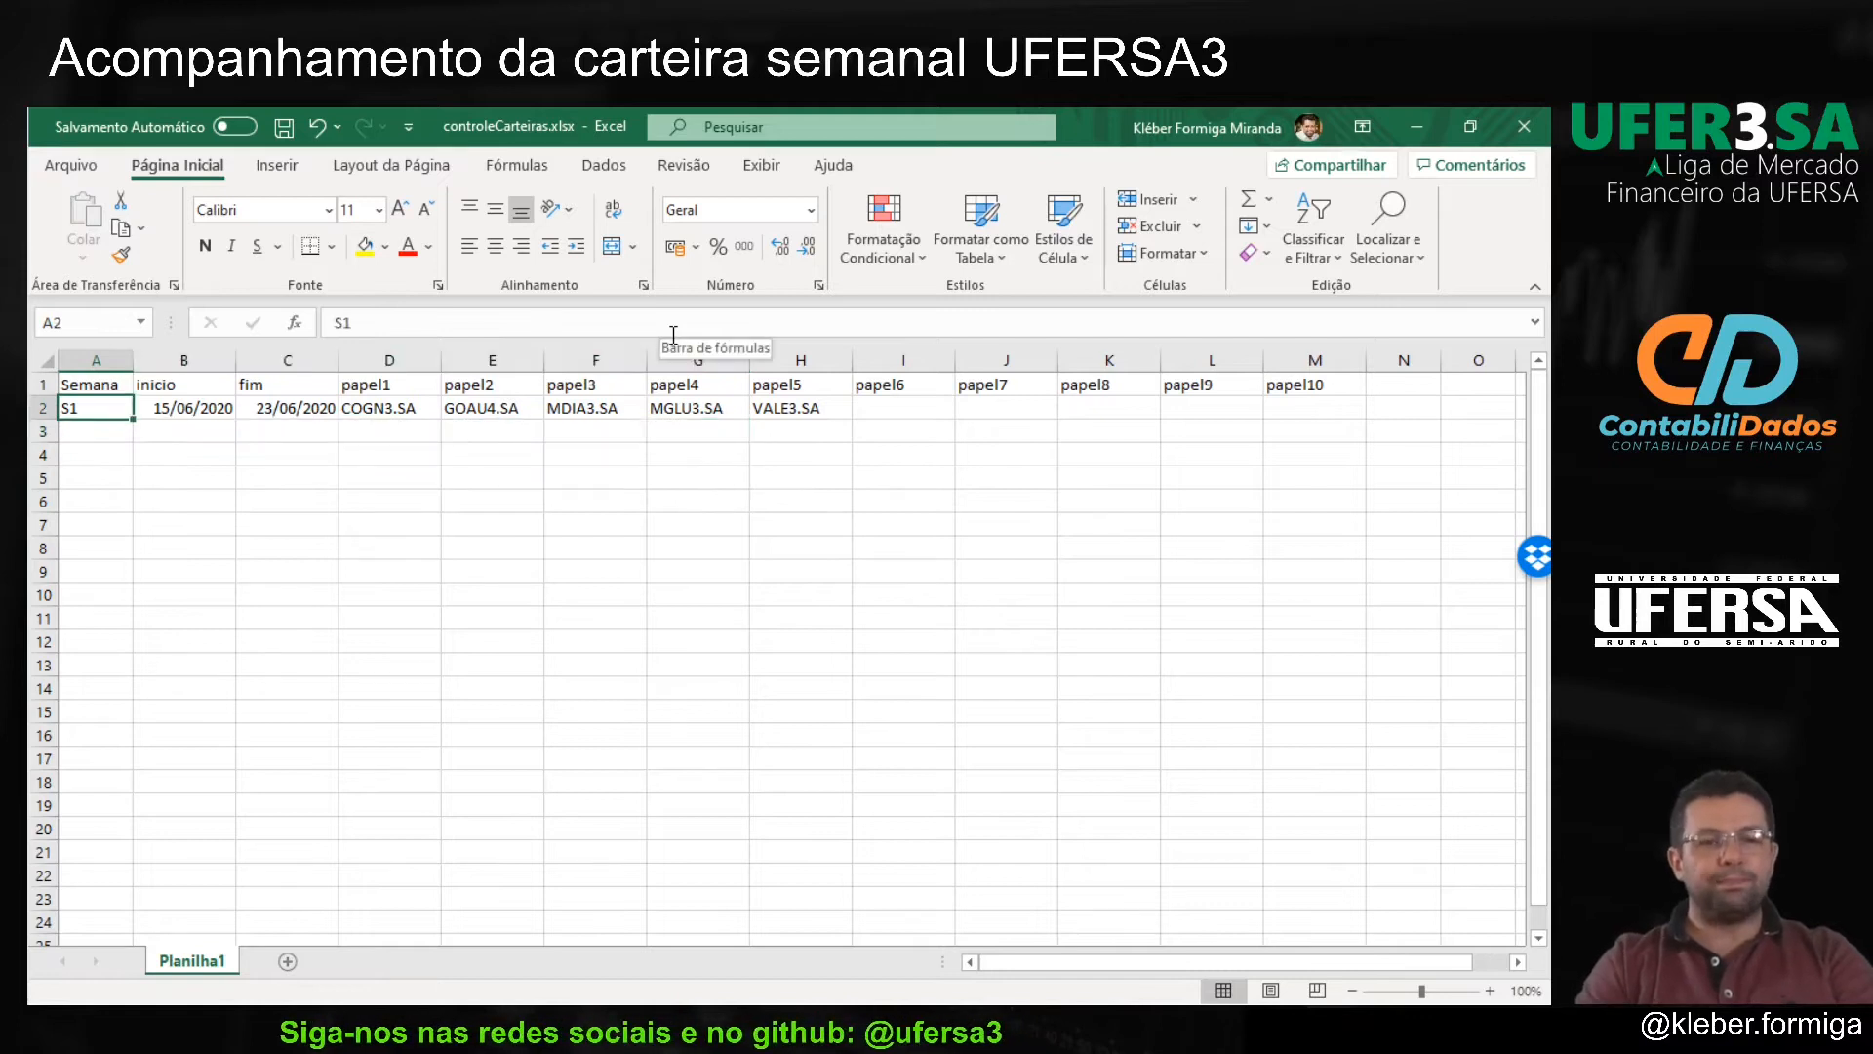
Step: Check the remaining S1 row from its dates across to papel5
key("Right")
key("Right")
key("Right")
key("Right")
key("Right")
key("Right")
key("Right")
key("Left")
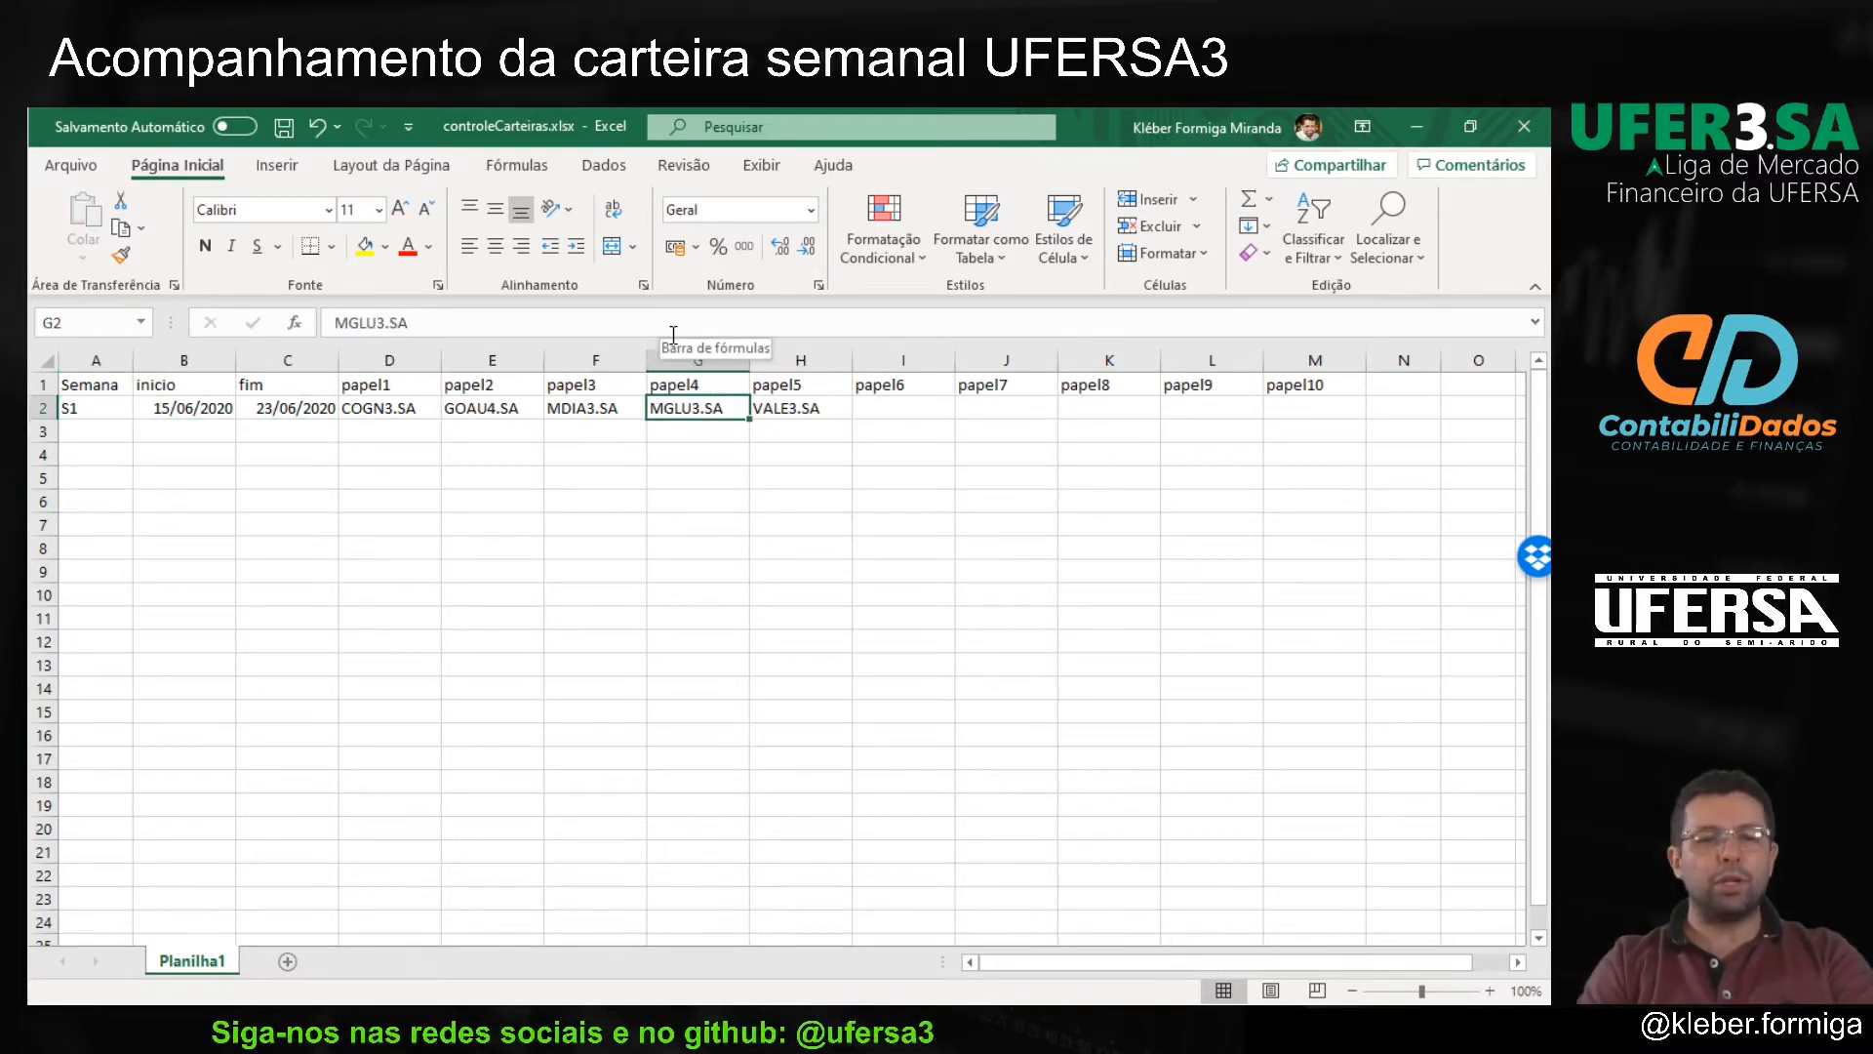
key("Home")
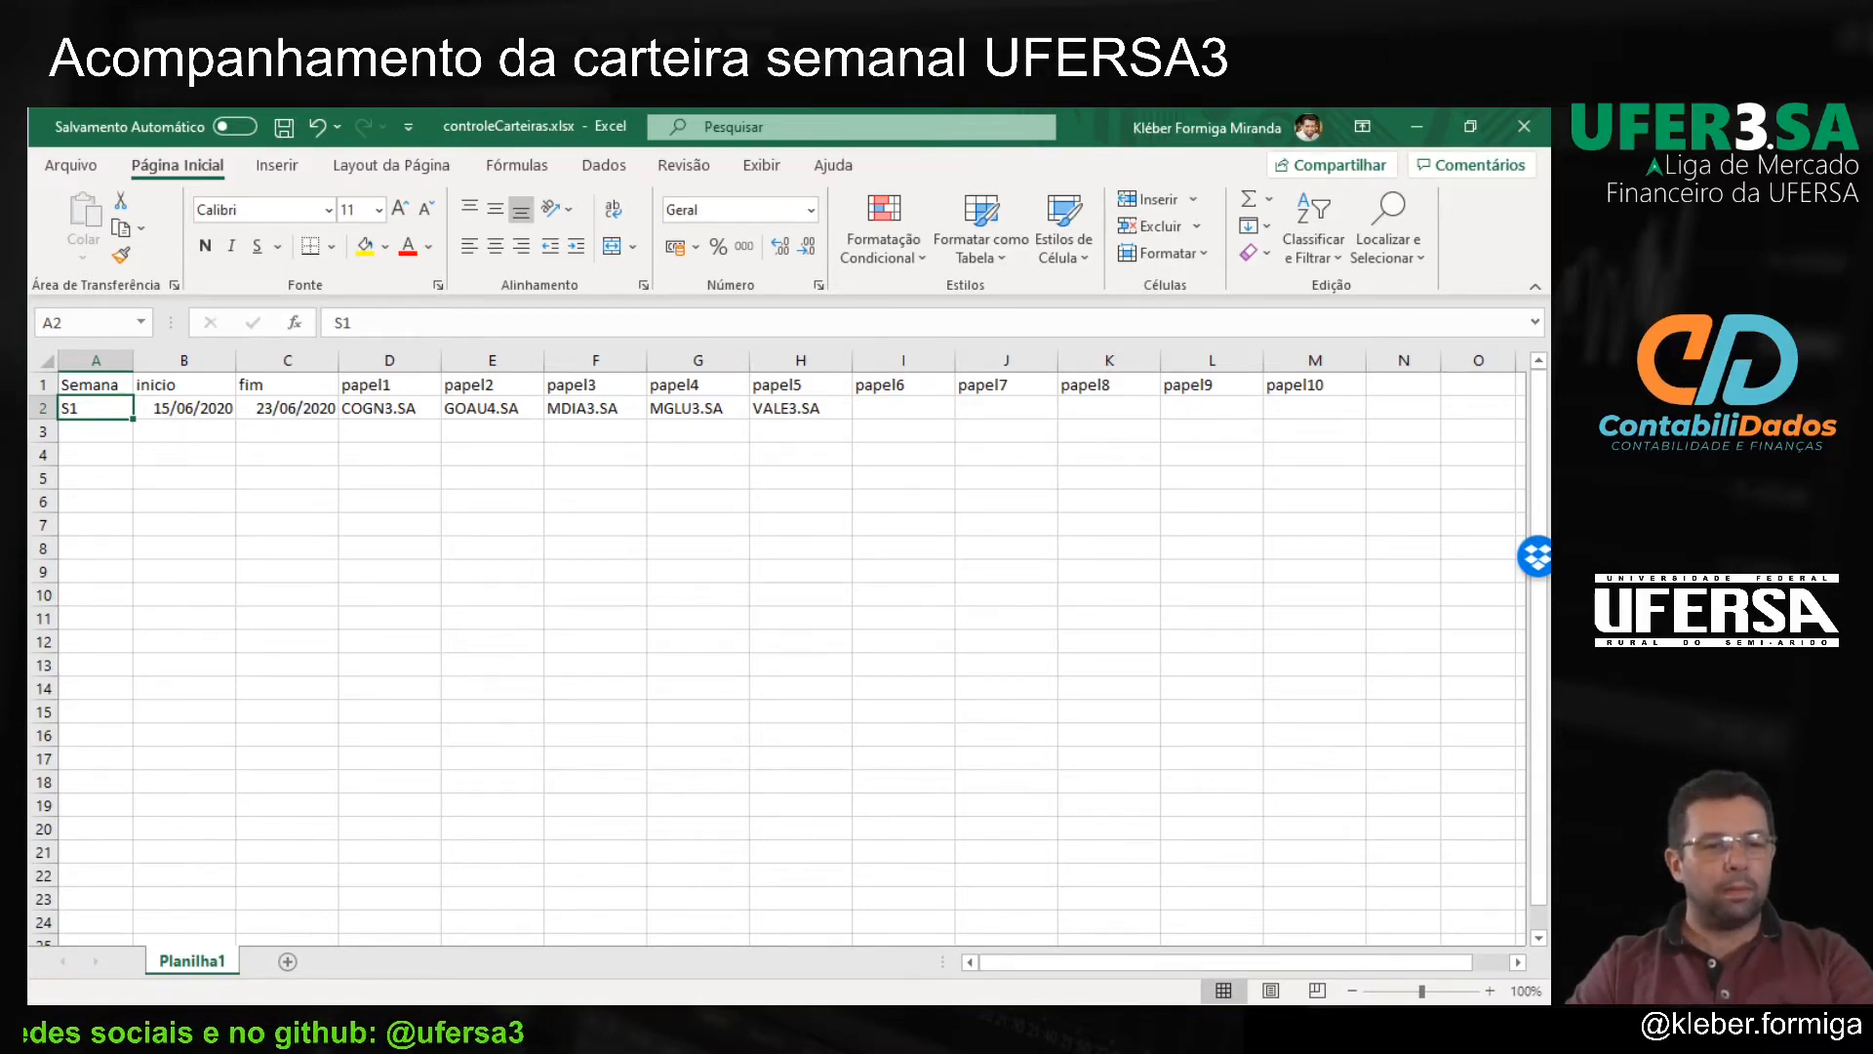
Step: Check June 2020 in the system calendar against the S1 week's start and end dates
left_click(12, 938)
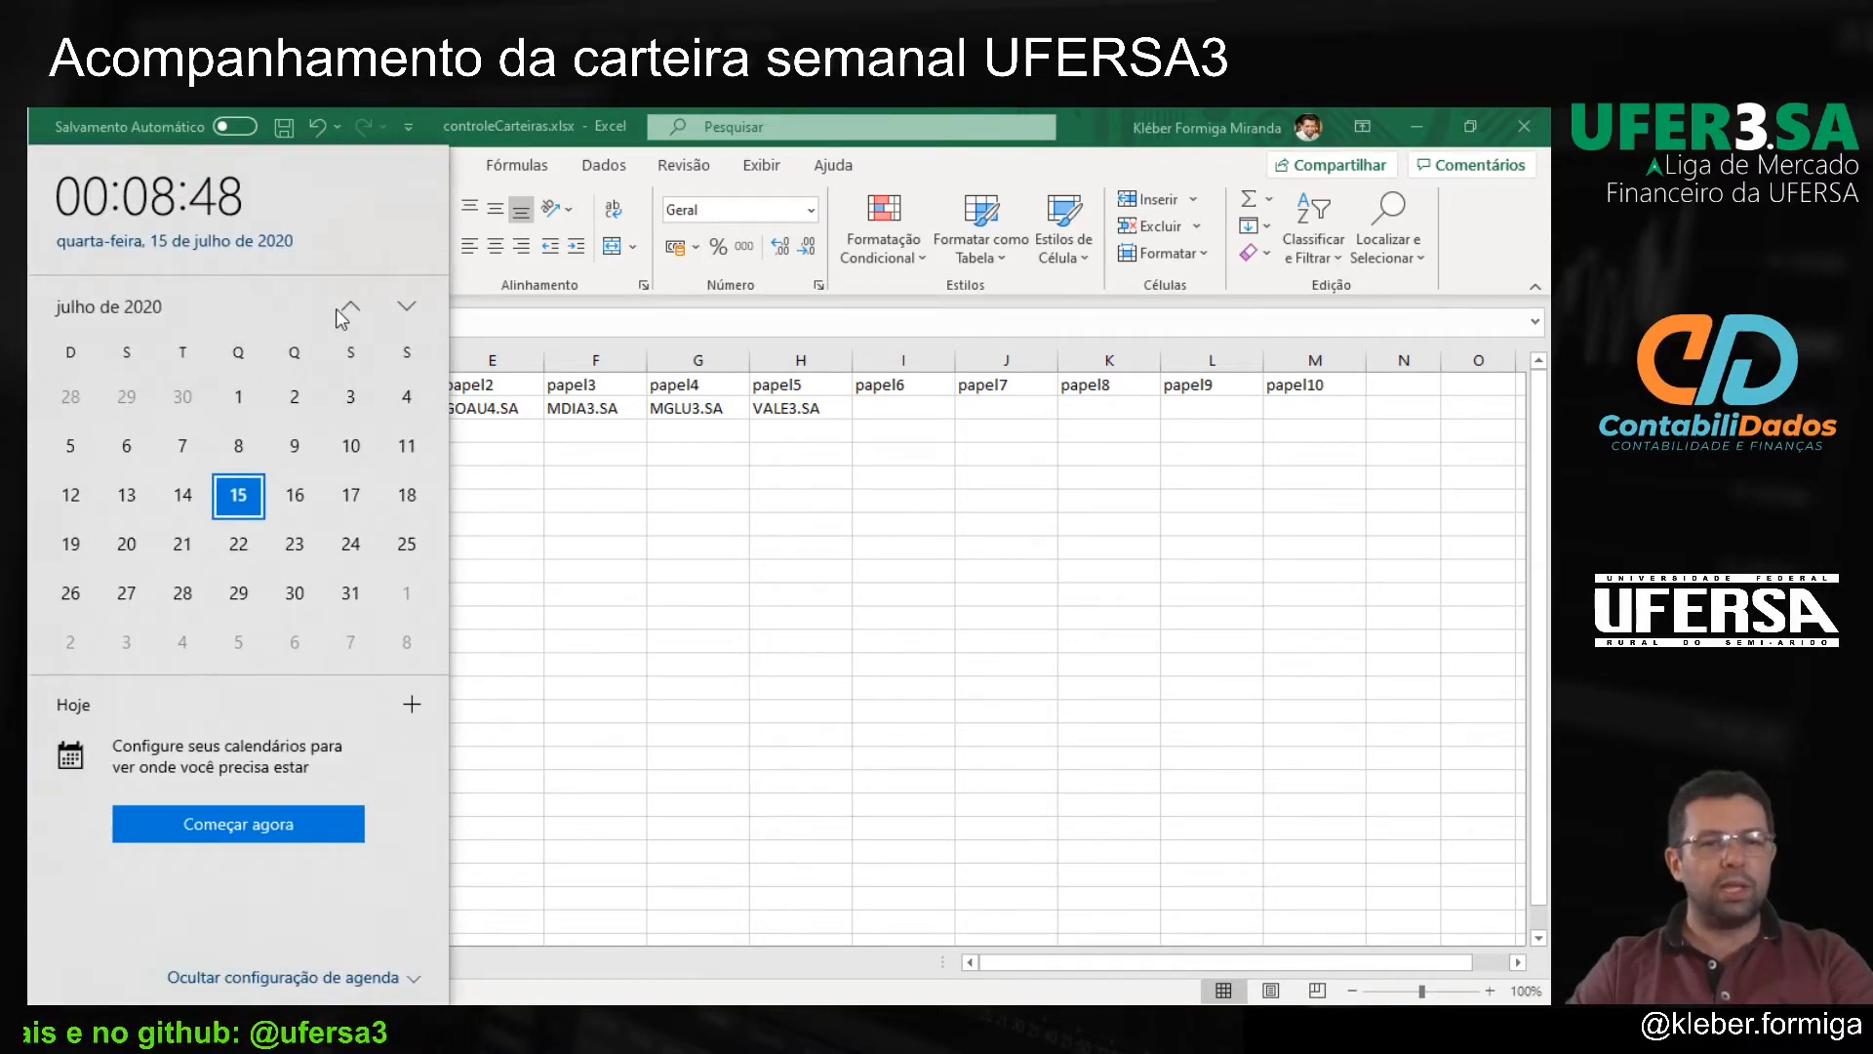
left_click(348, 308)
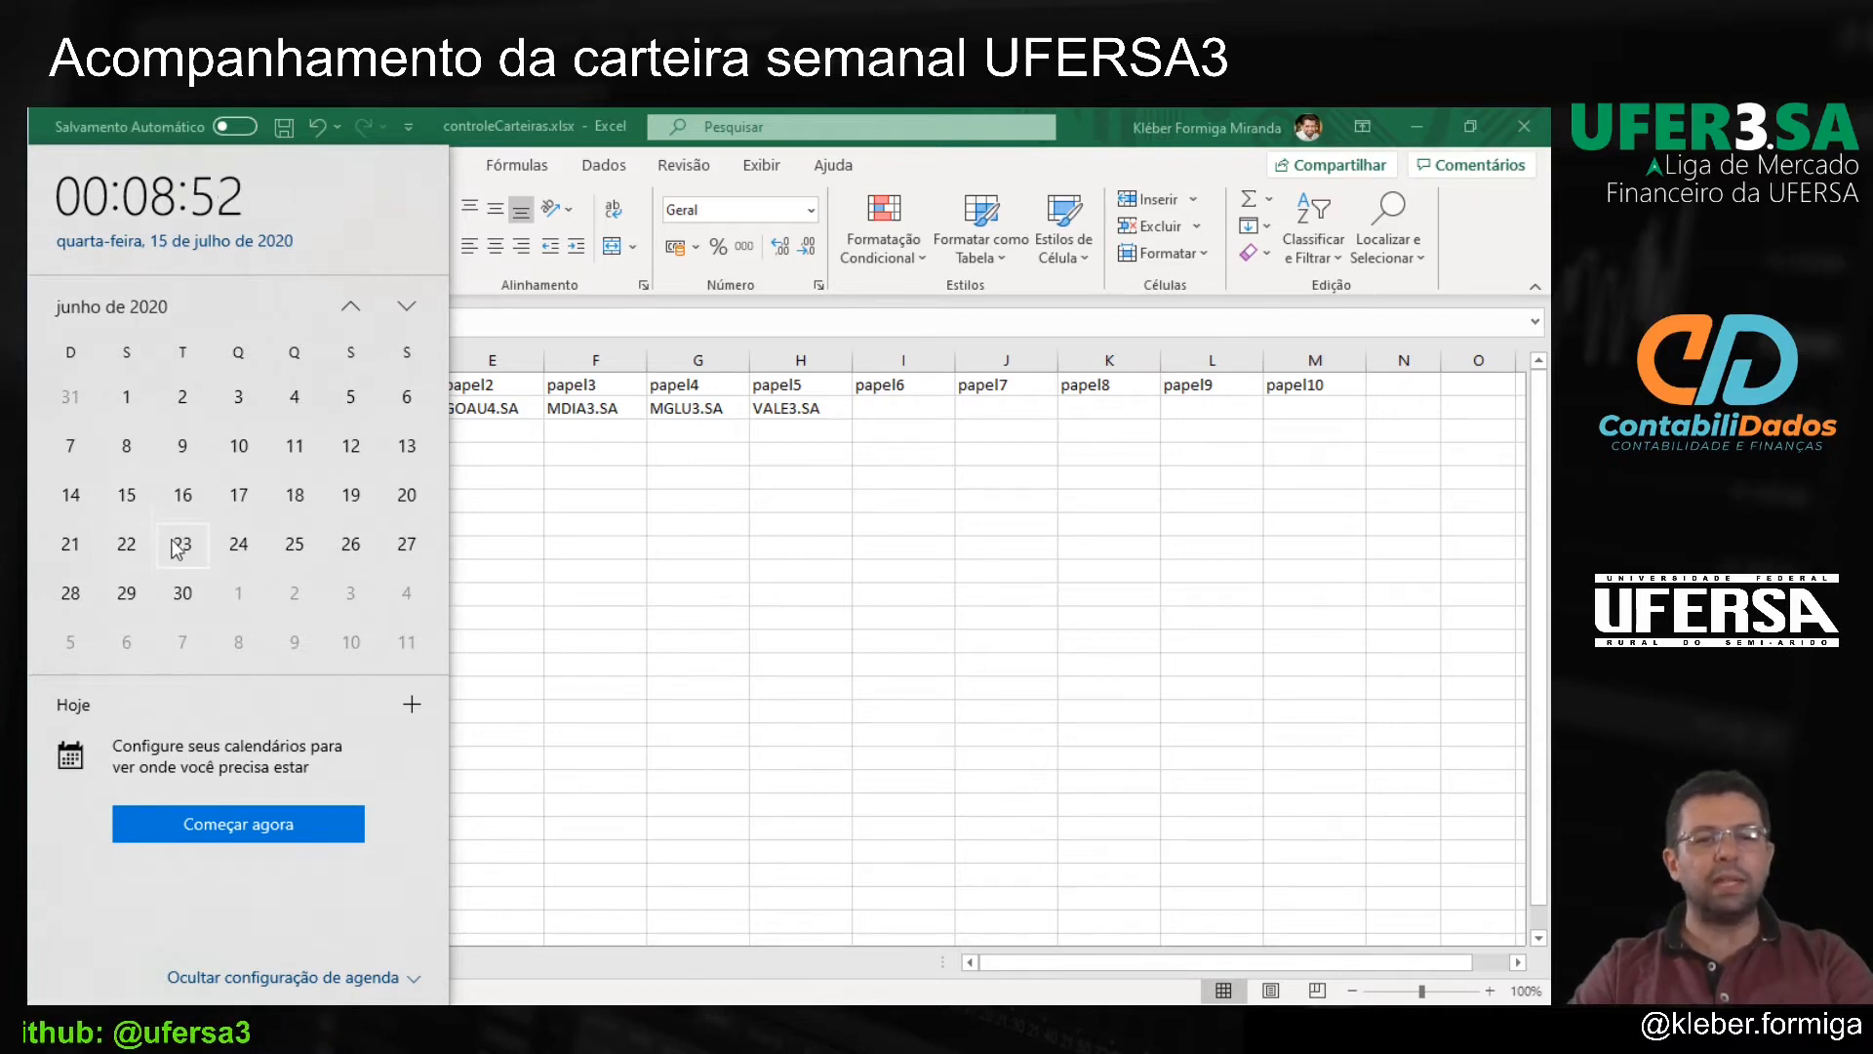
left_click(547, 510)
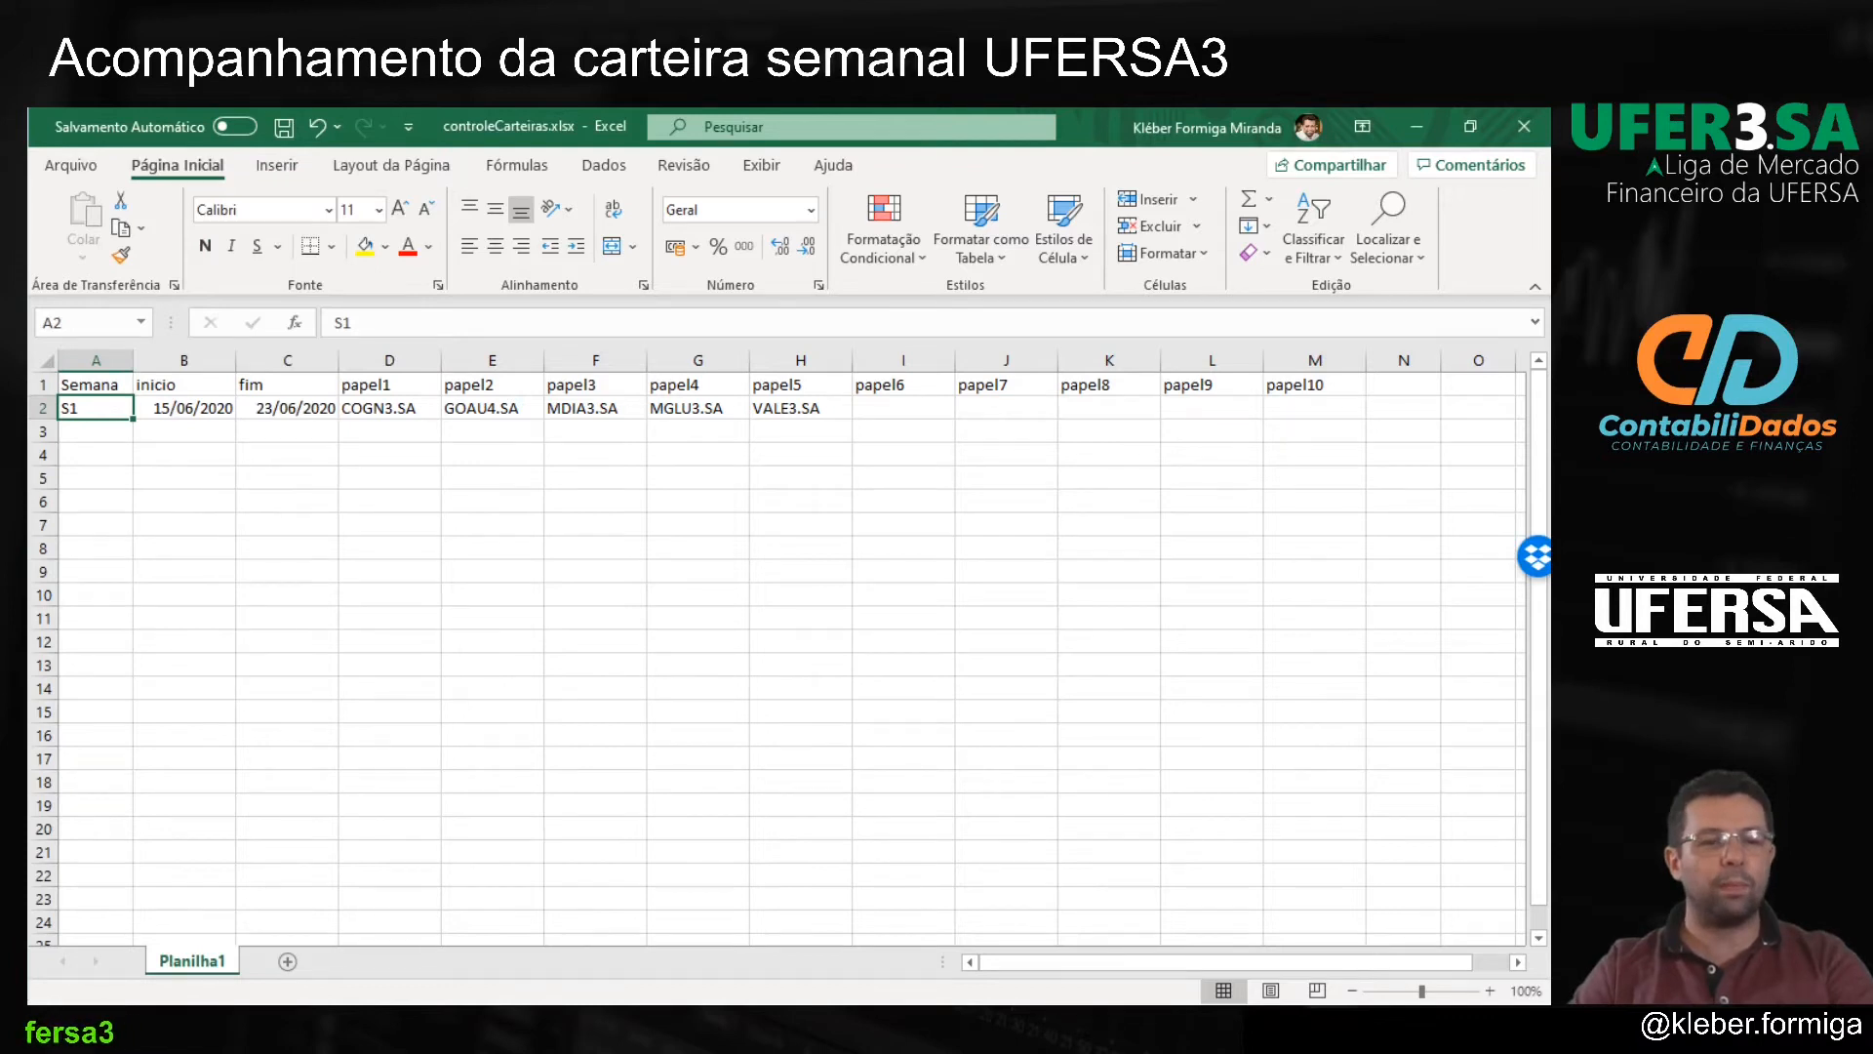
left_click(12, 931)
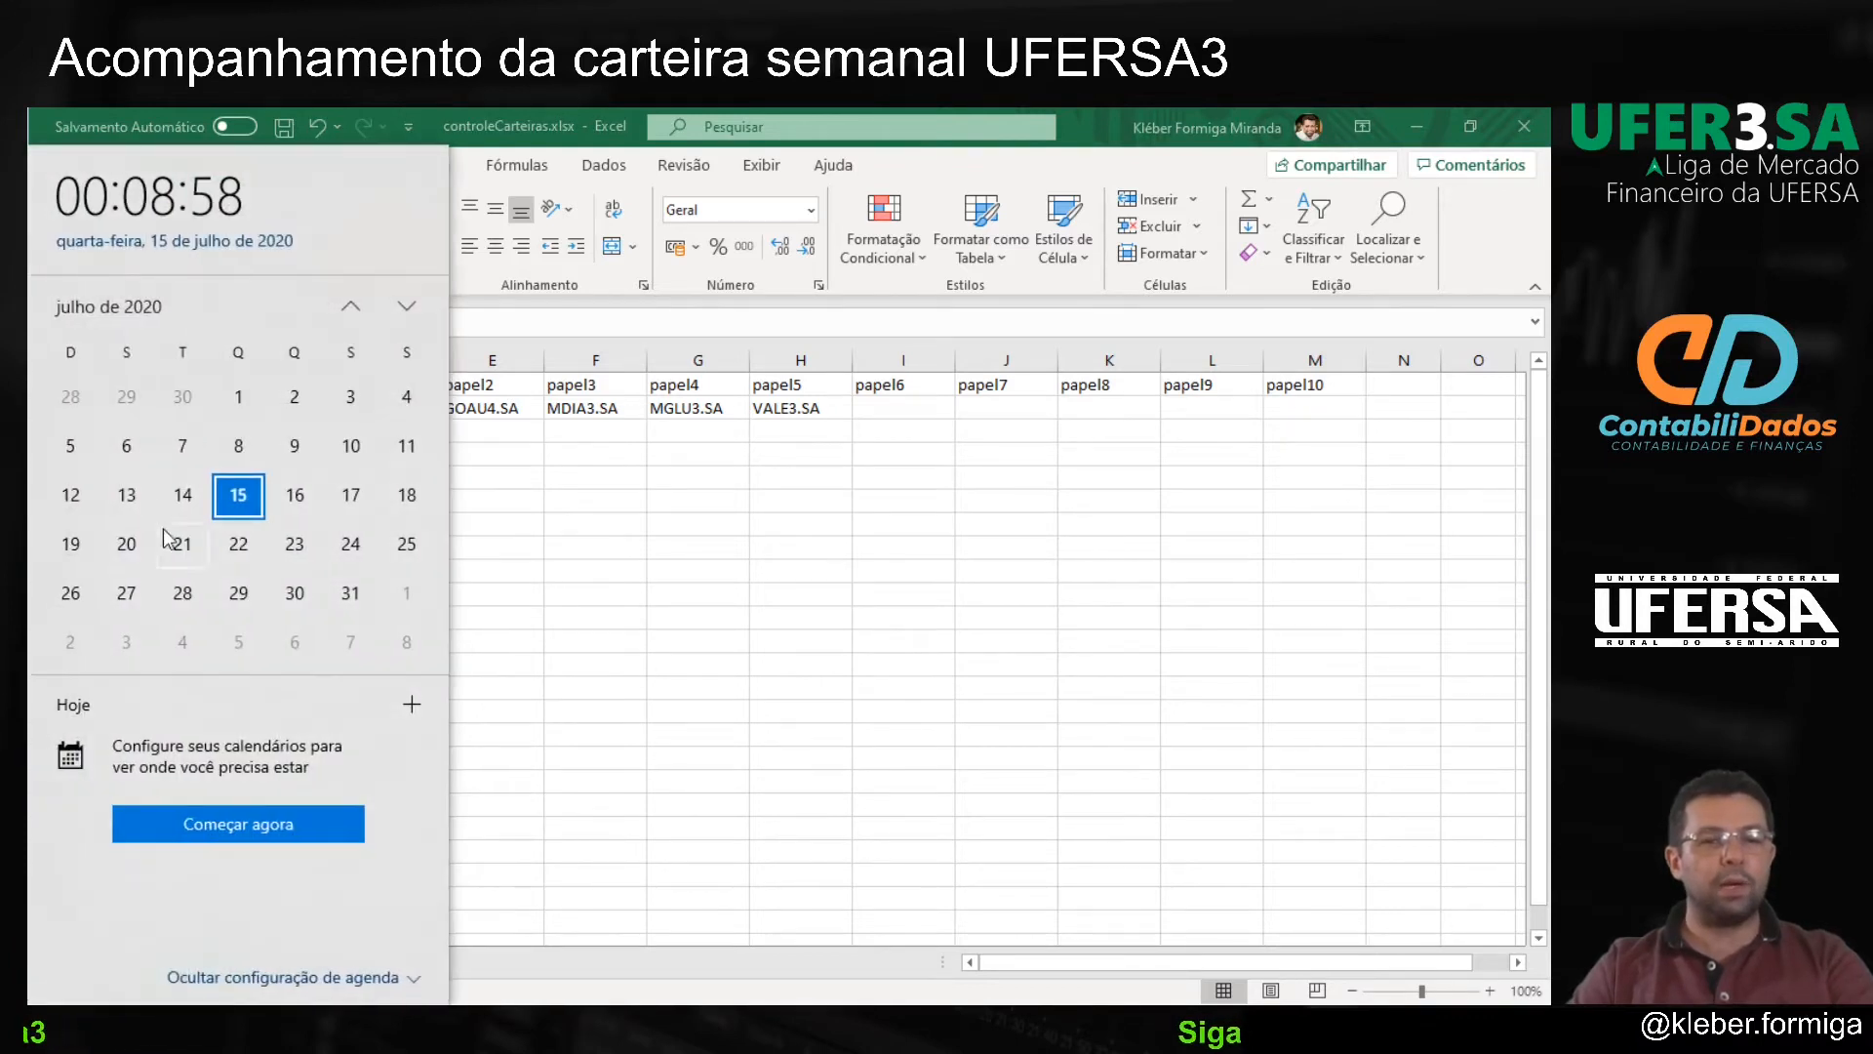
scroll(139, 483, "up", 1)
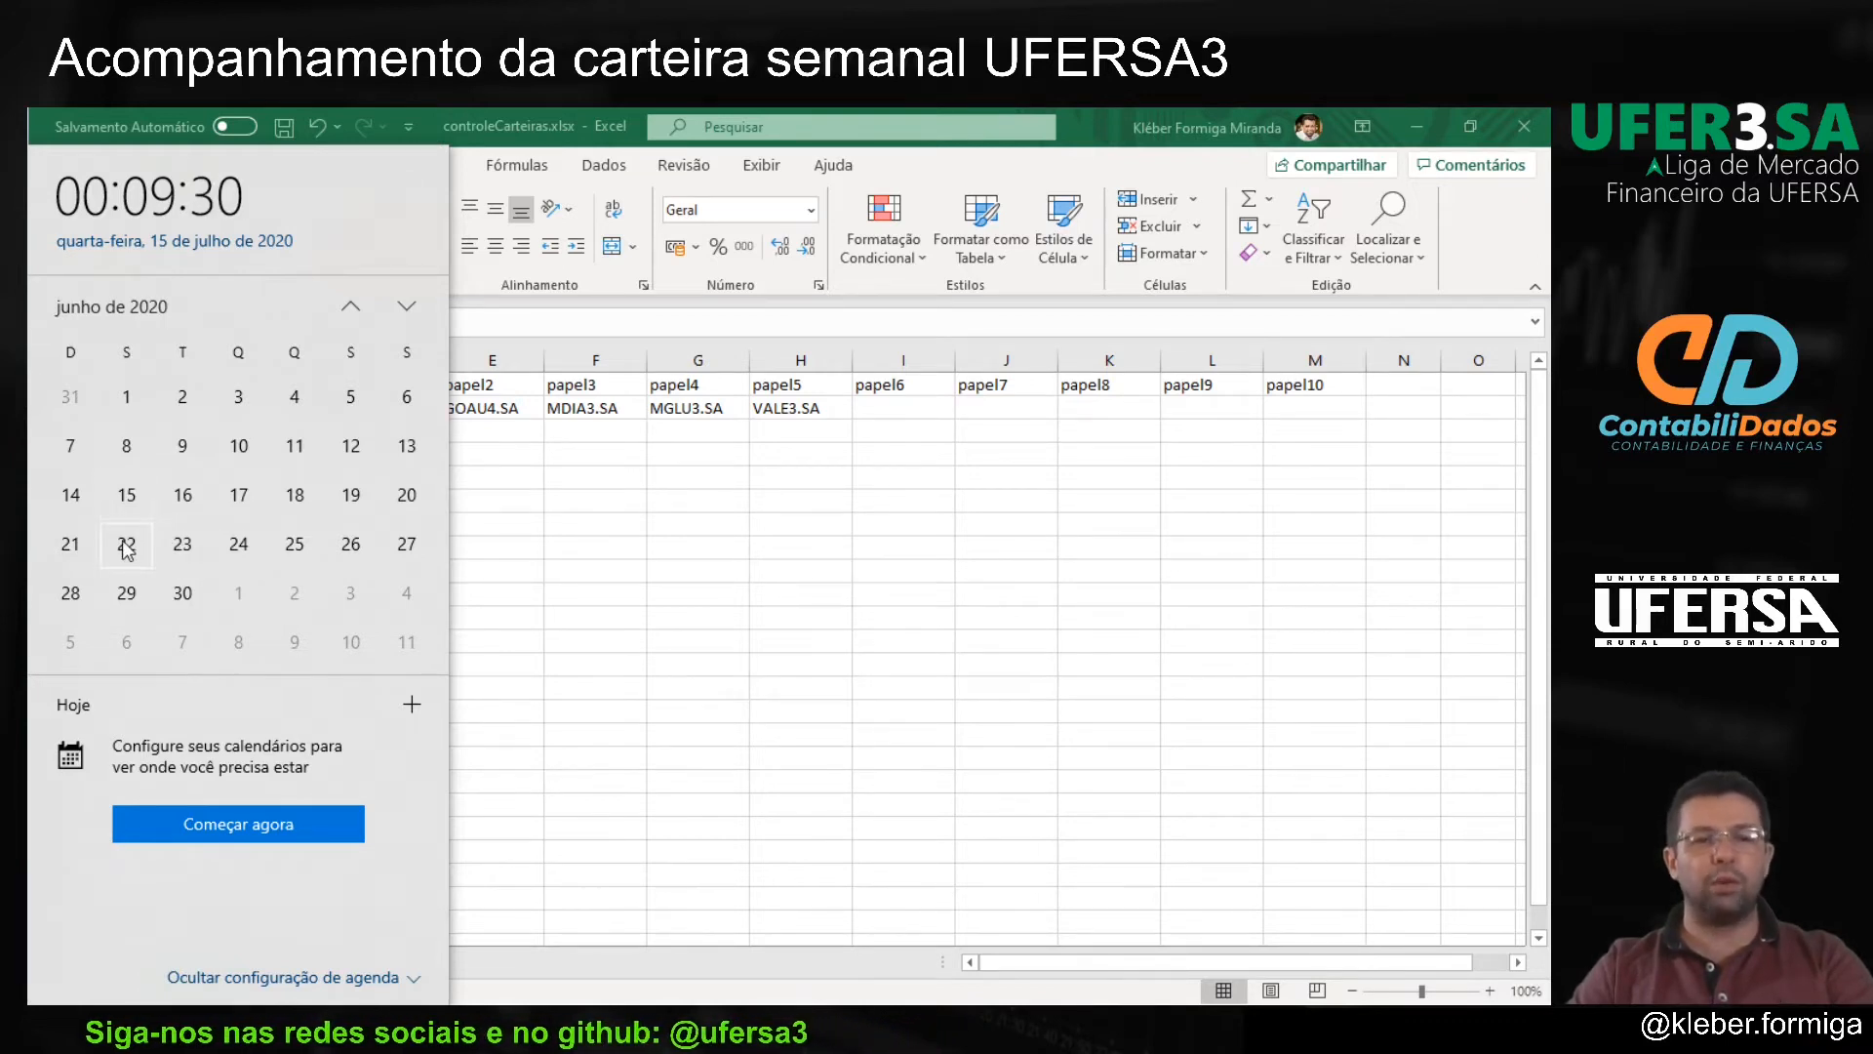
left_click(503, 531)
Step: Review the S1 week's start and end dates and select its tickers in D2:H2
left_click(265, 412)
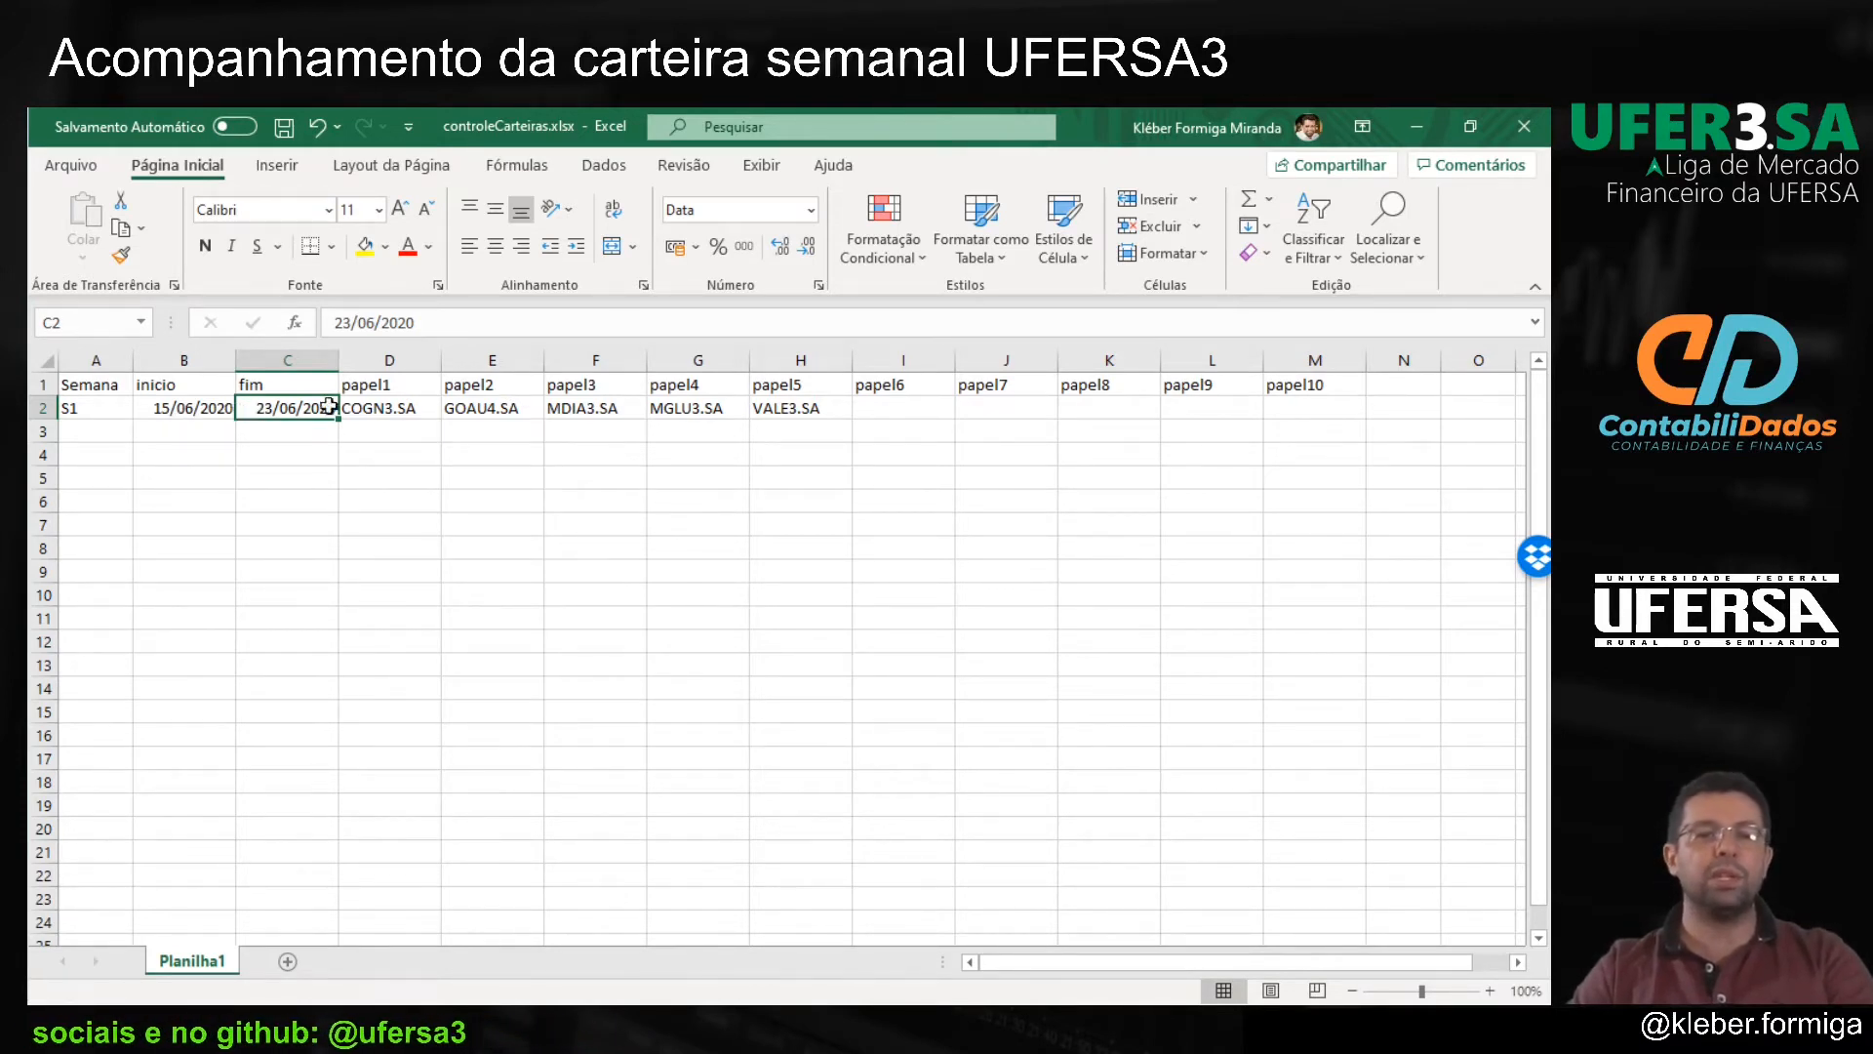
left_click_drag(757, 407, 368, 409)
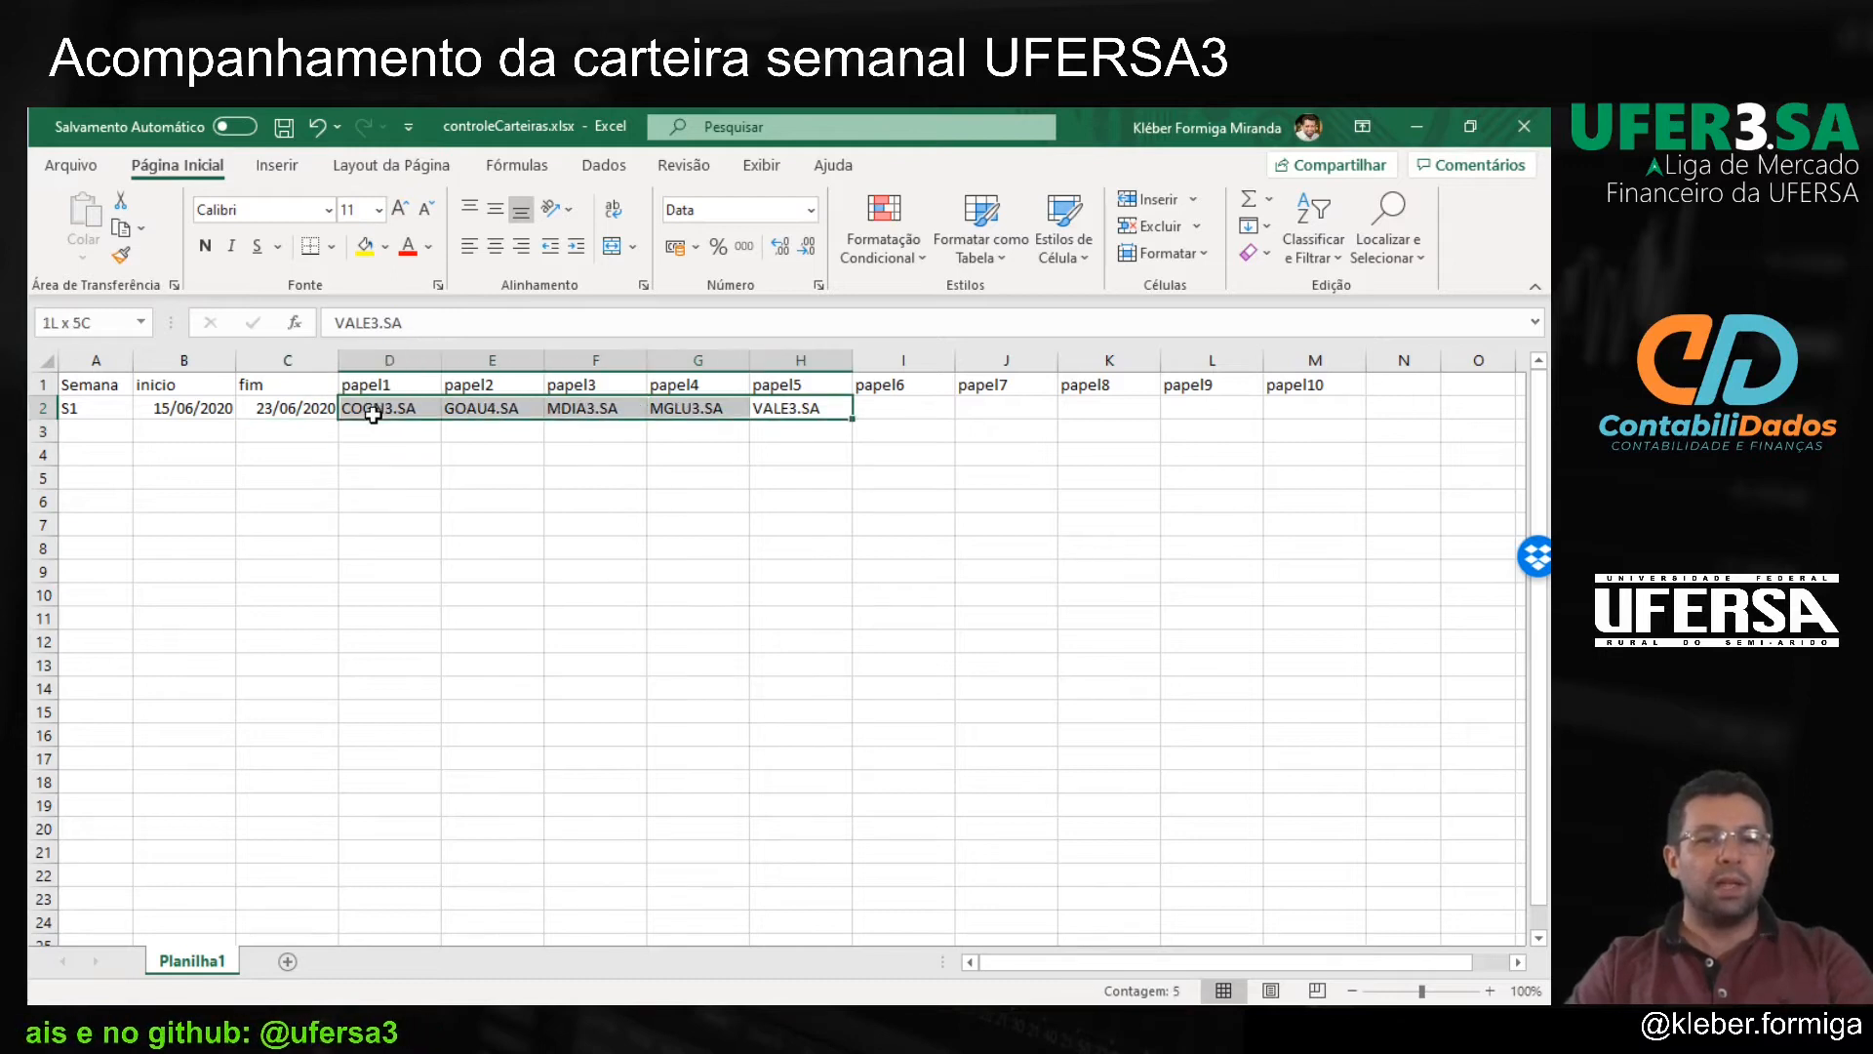
left_click(78, 407)
left_click(469, 408)
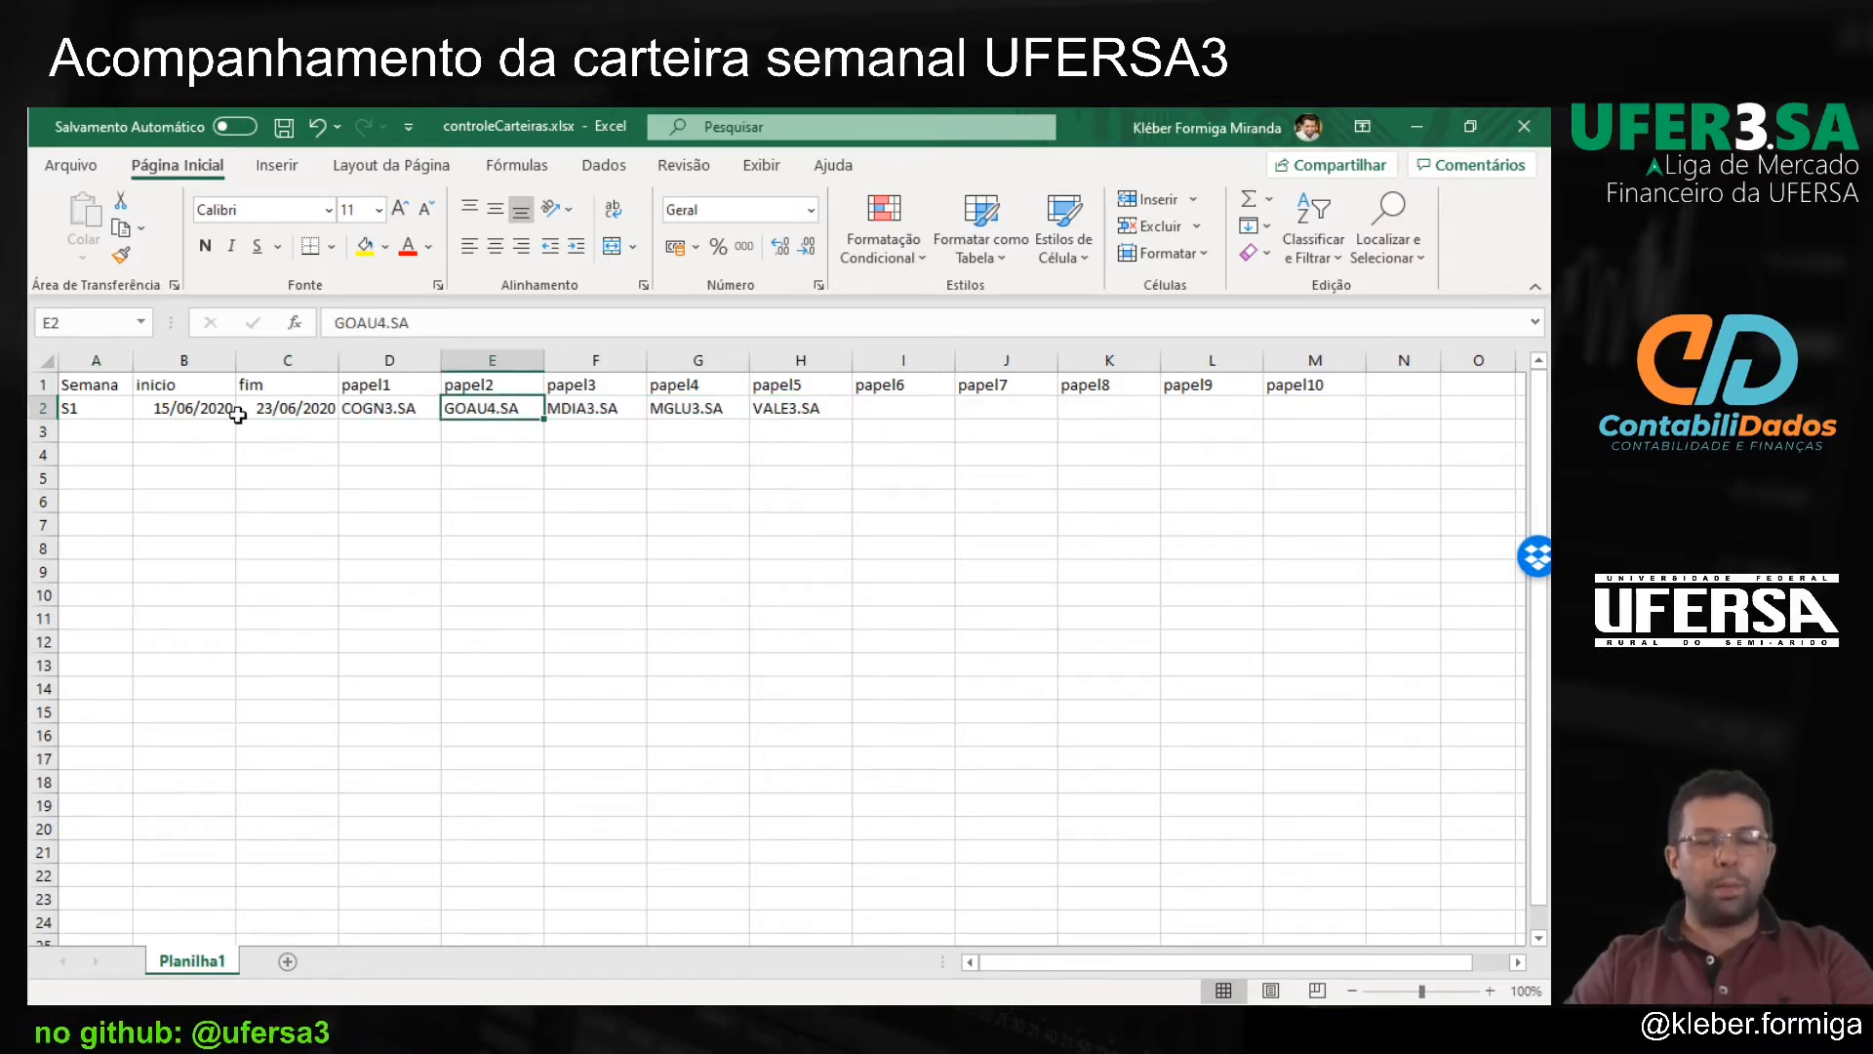
key("Home")
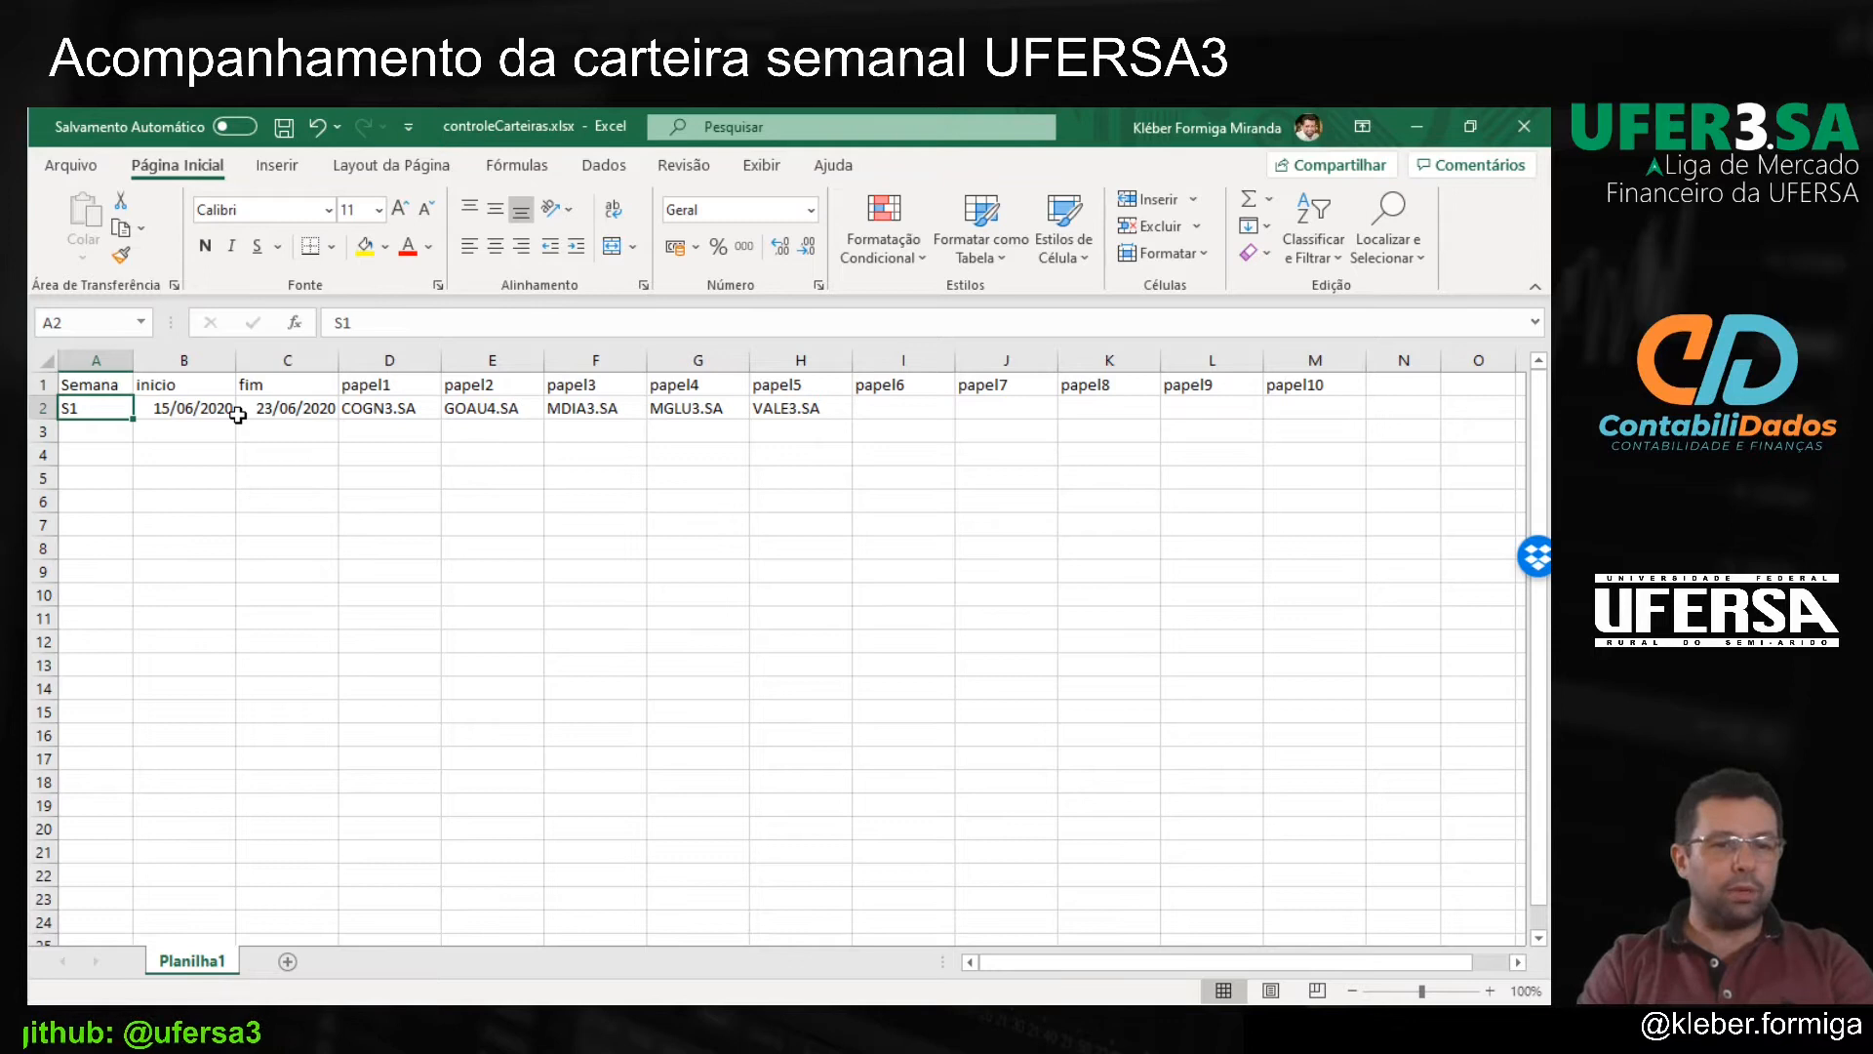
left_click(195, 410)
left_click(240, 417)
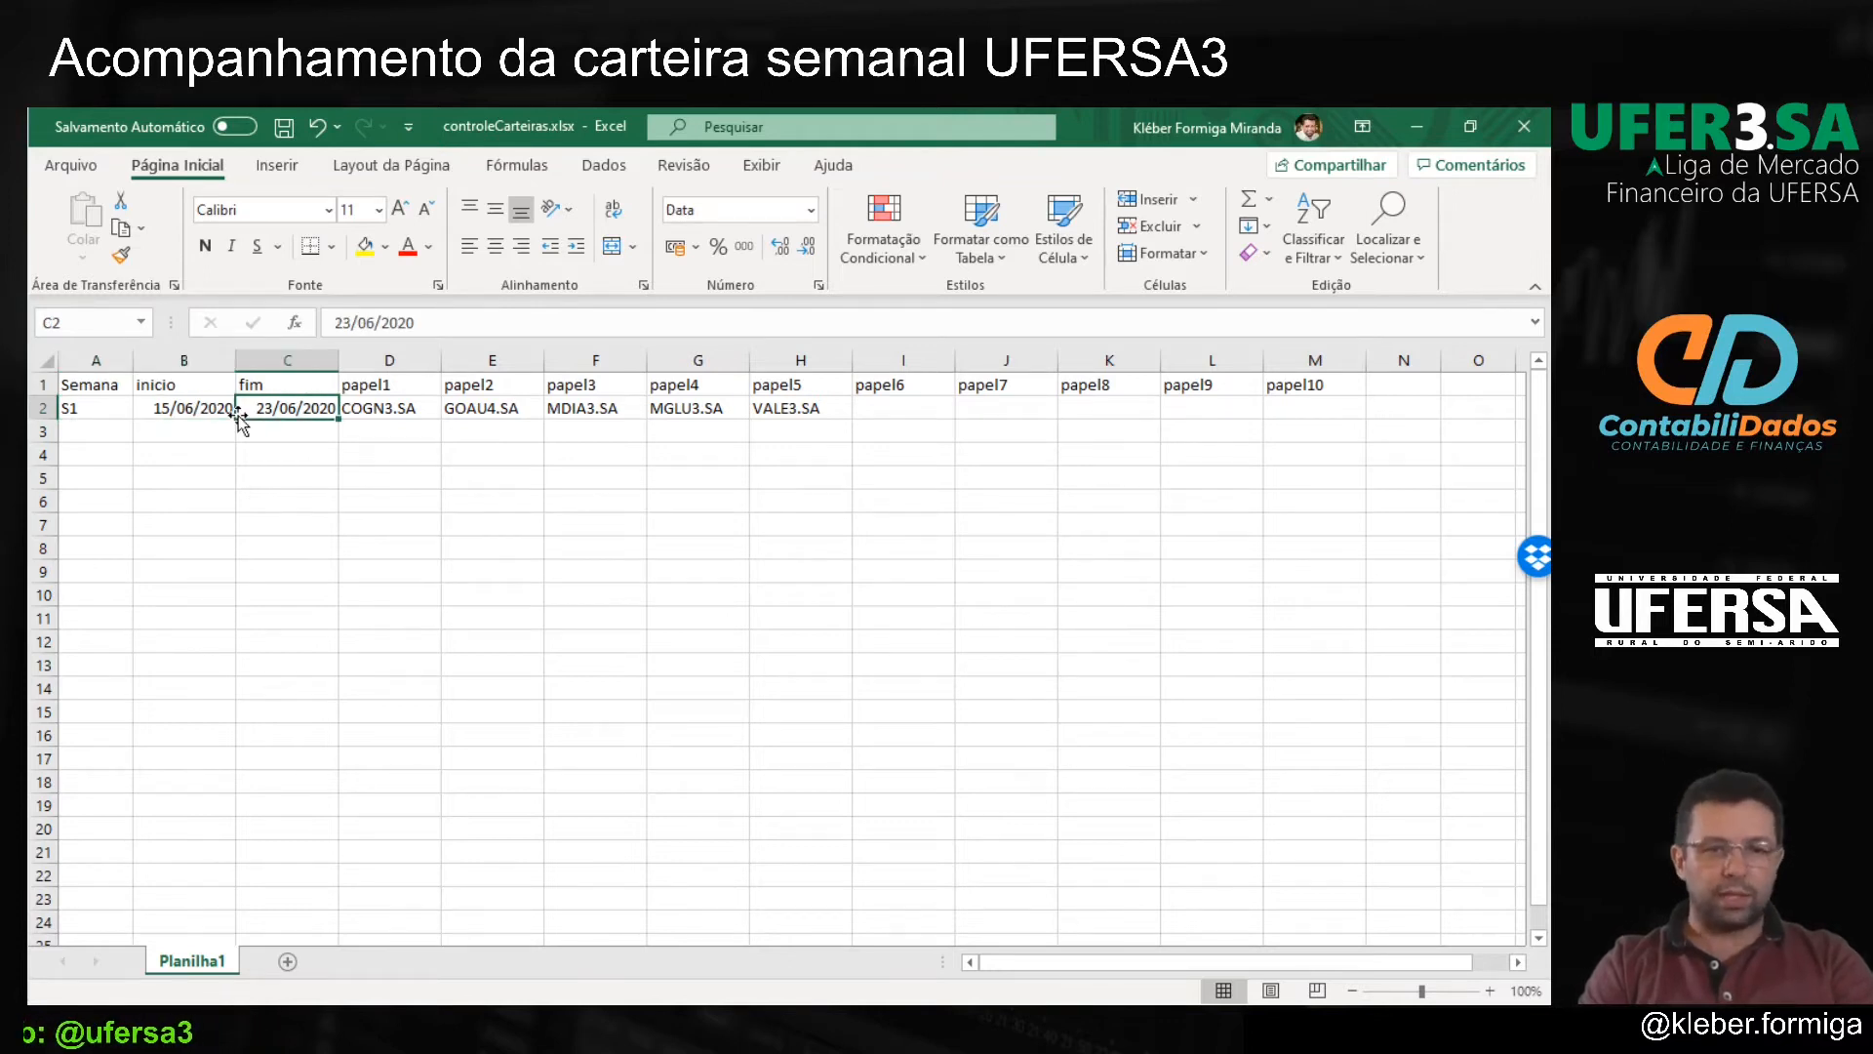
key("Right")
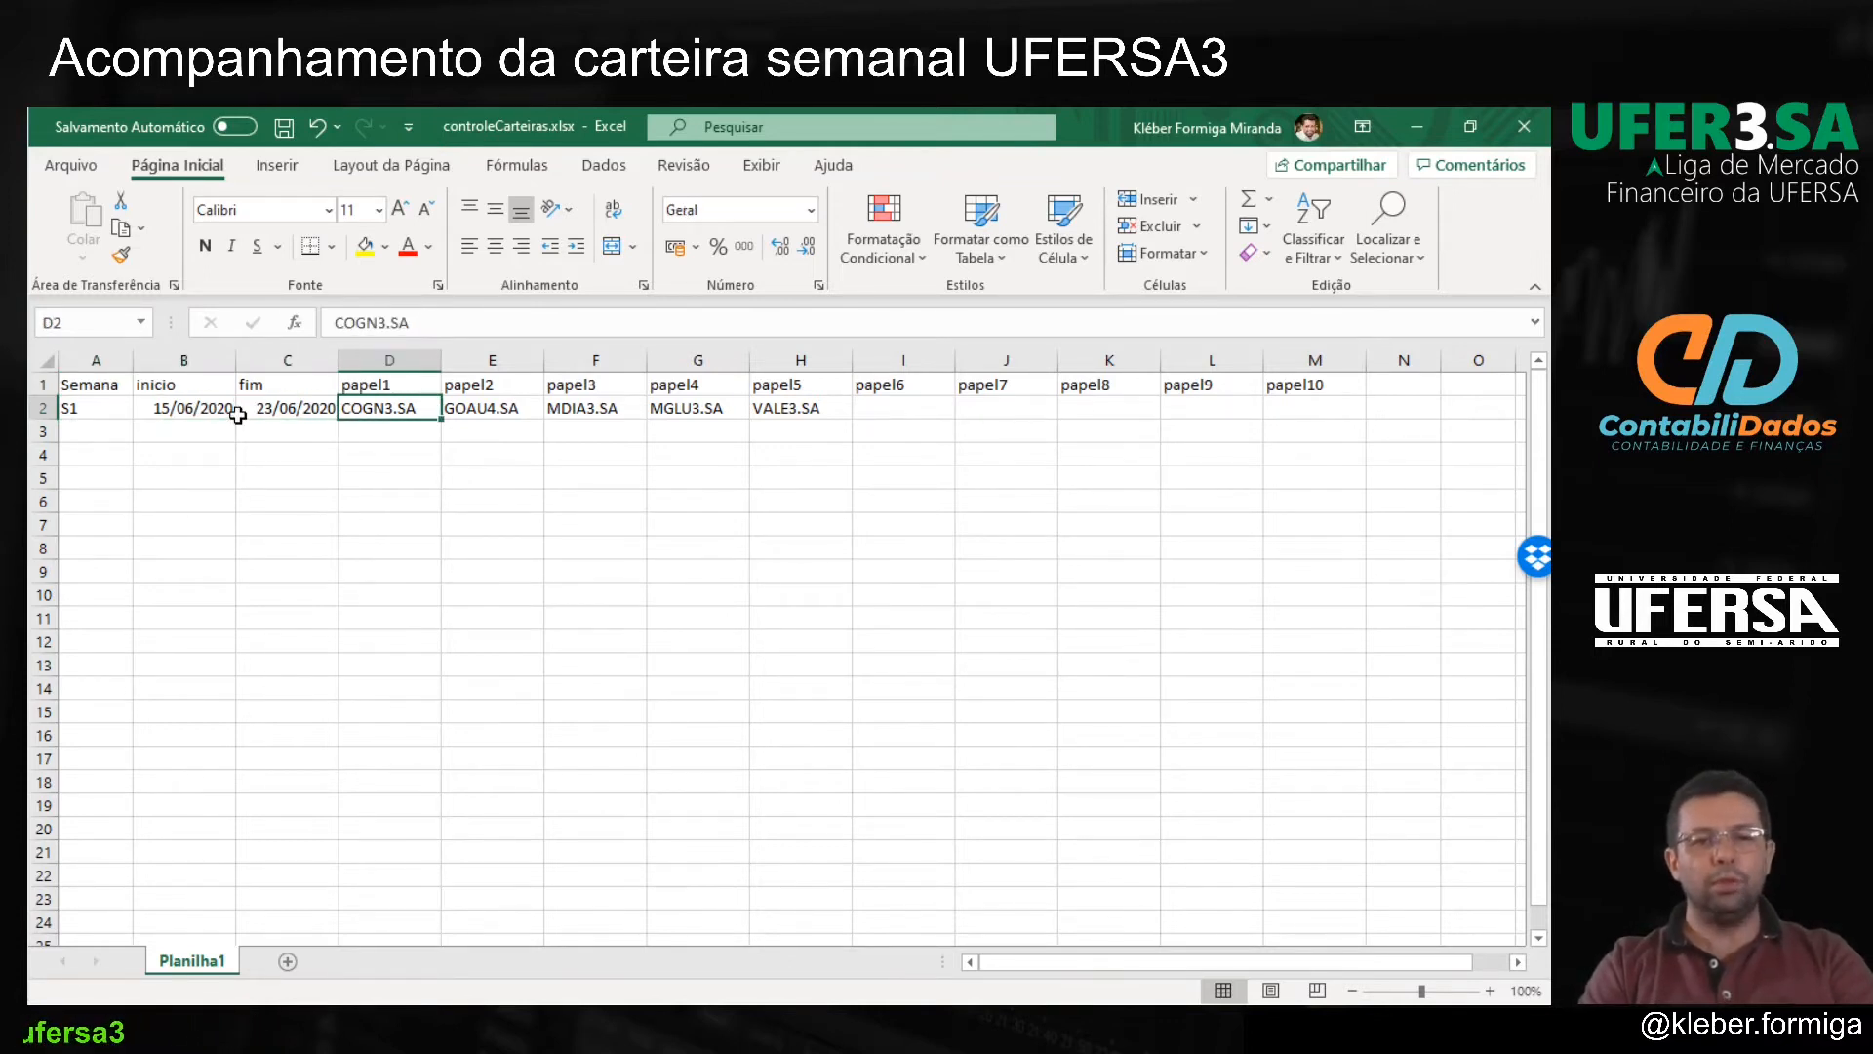
key("shift+Right")
key("shift+Right")
key("shift+Right")
key("shift+Right")
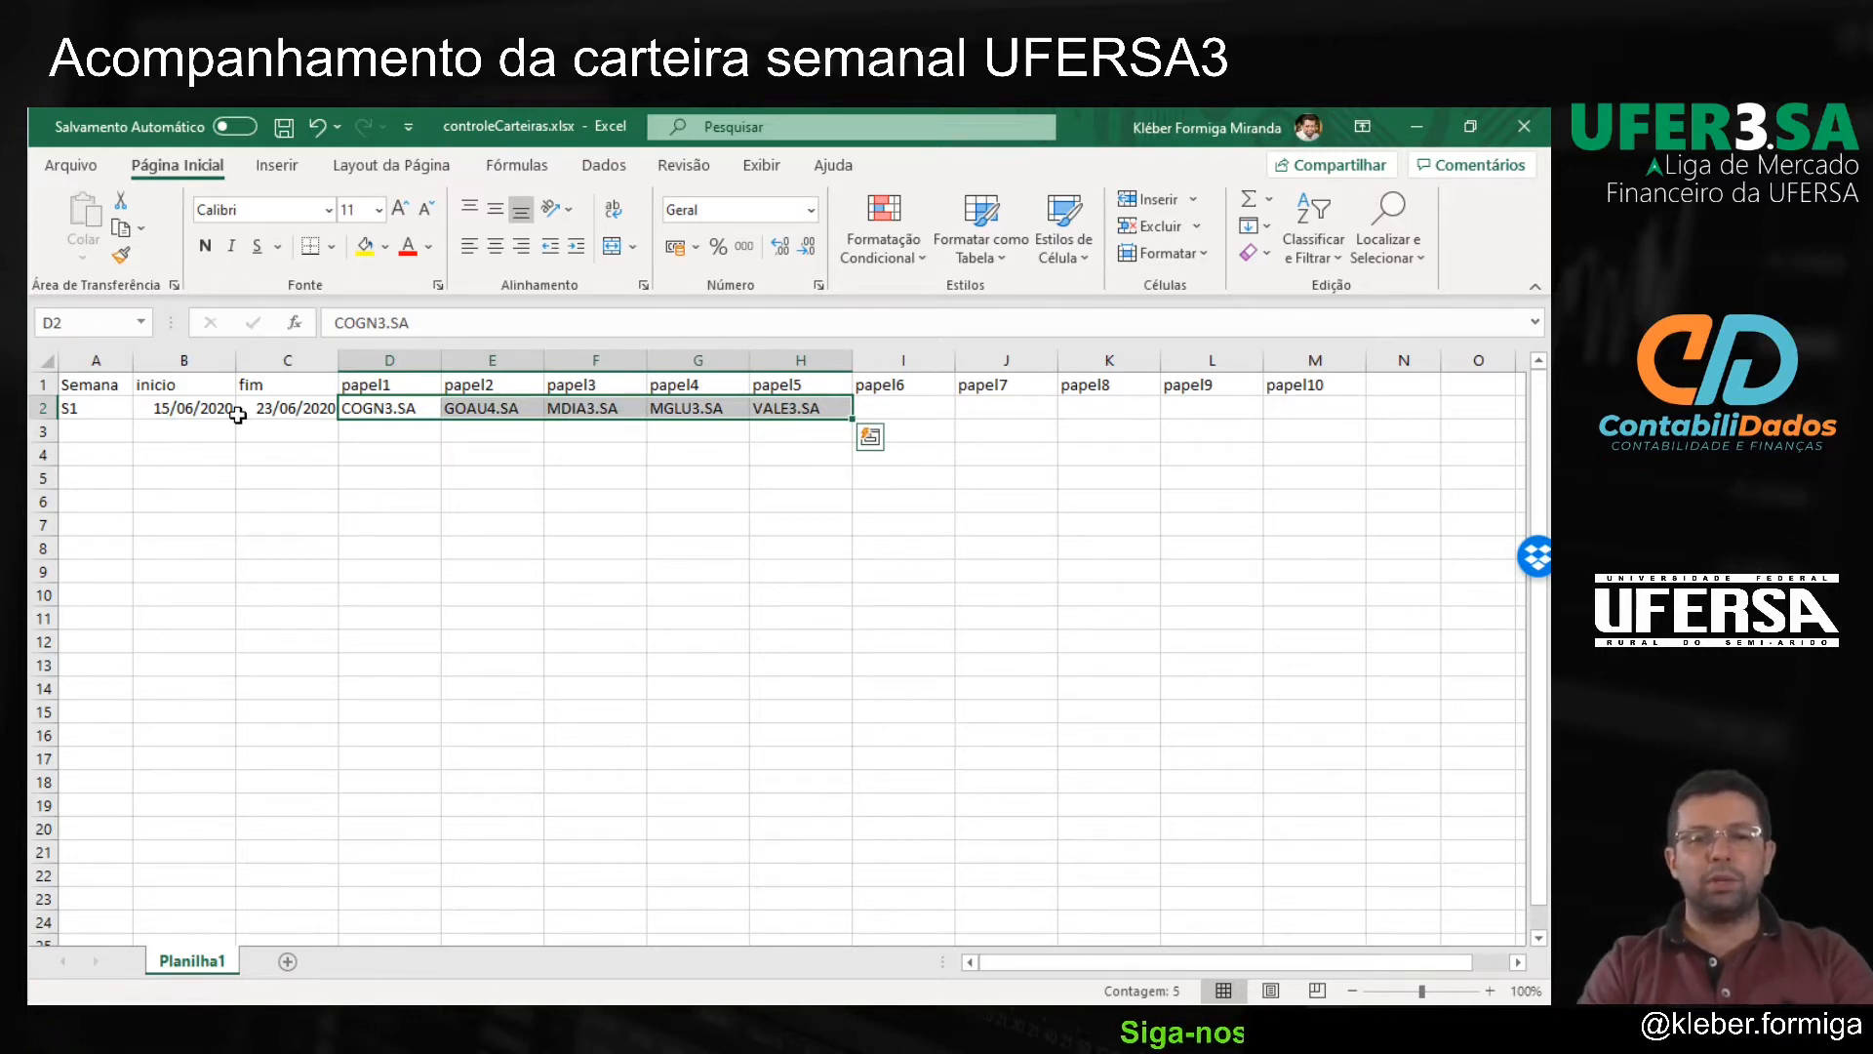
Step: Go over the S1 tickers from papel1 to papel5 and the full extent of row 2
key("Right")
key("Right")
key("Right")
key("Right")
key("Right")
key("Left")
key("Left")
key("Left")
key("Left")
key("Left")
key("Left")
key("Right")
key("Right")
key("Right")
key("Right")
key("Right")
key("Left")
key("Left")
key("Left")
key("Left")
key("Left")
key("Right")
key("Right")
key("Right")
key("Right")
key("Right")
key("Home")
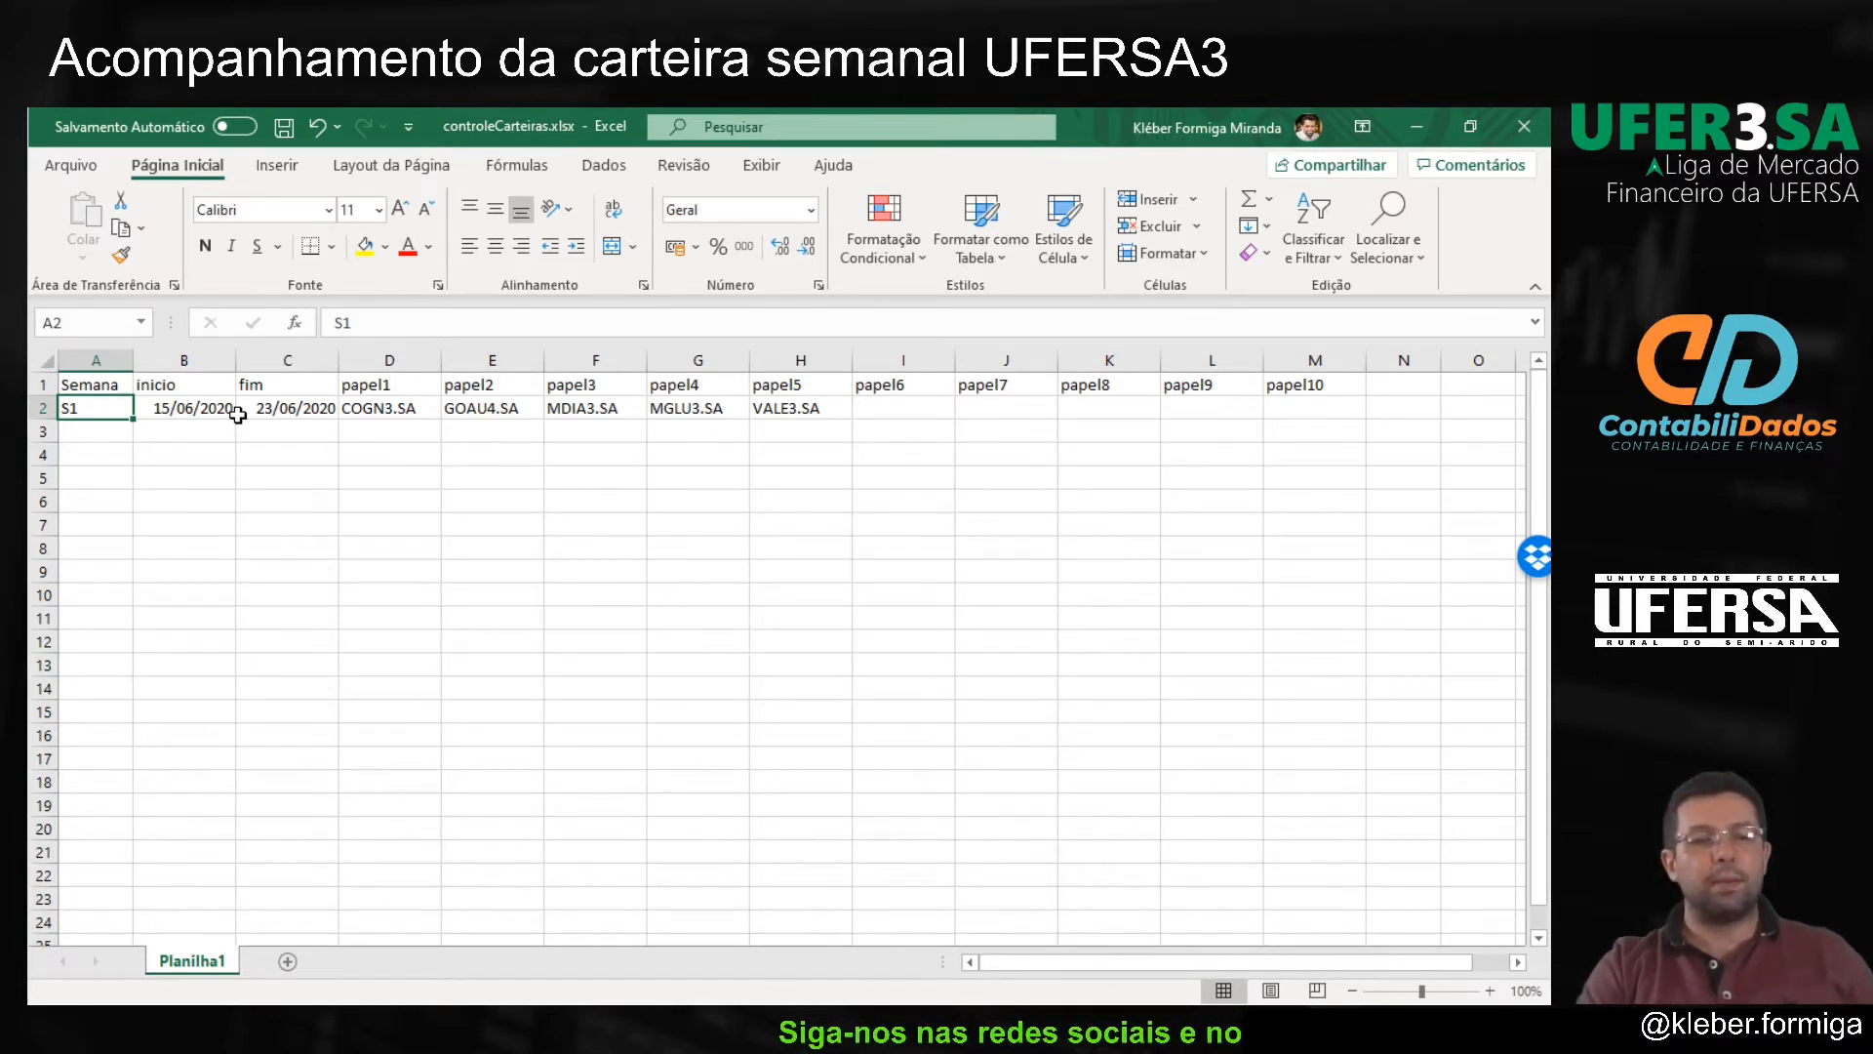
key("ctrl+Right")
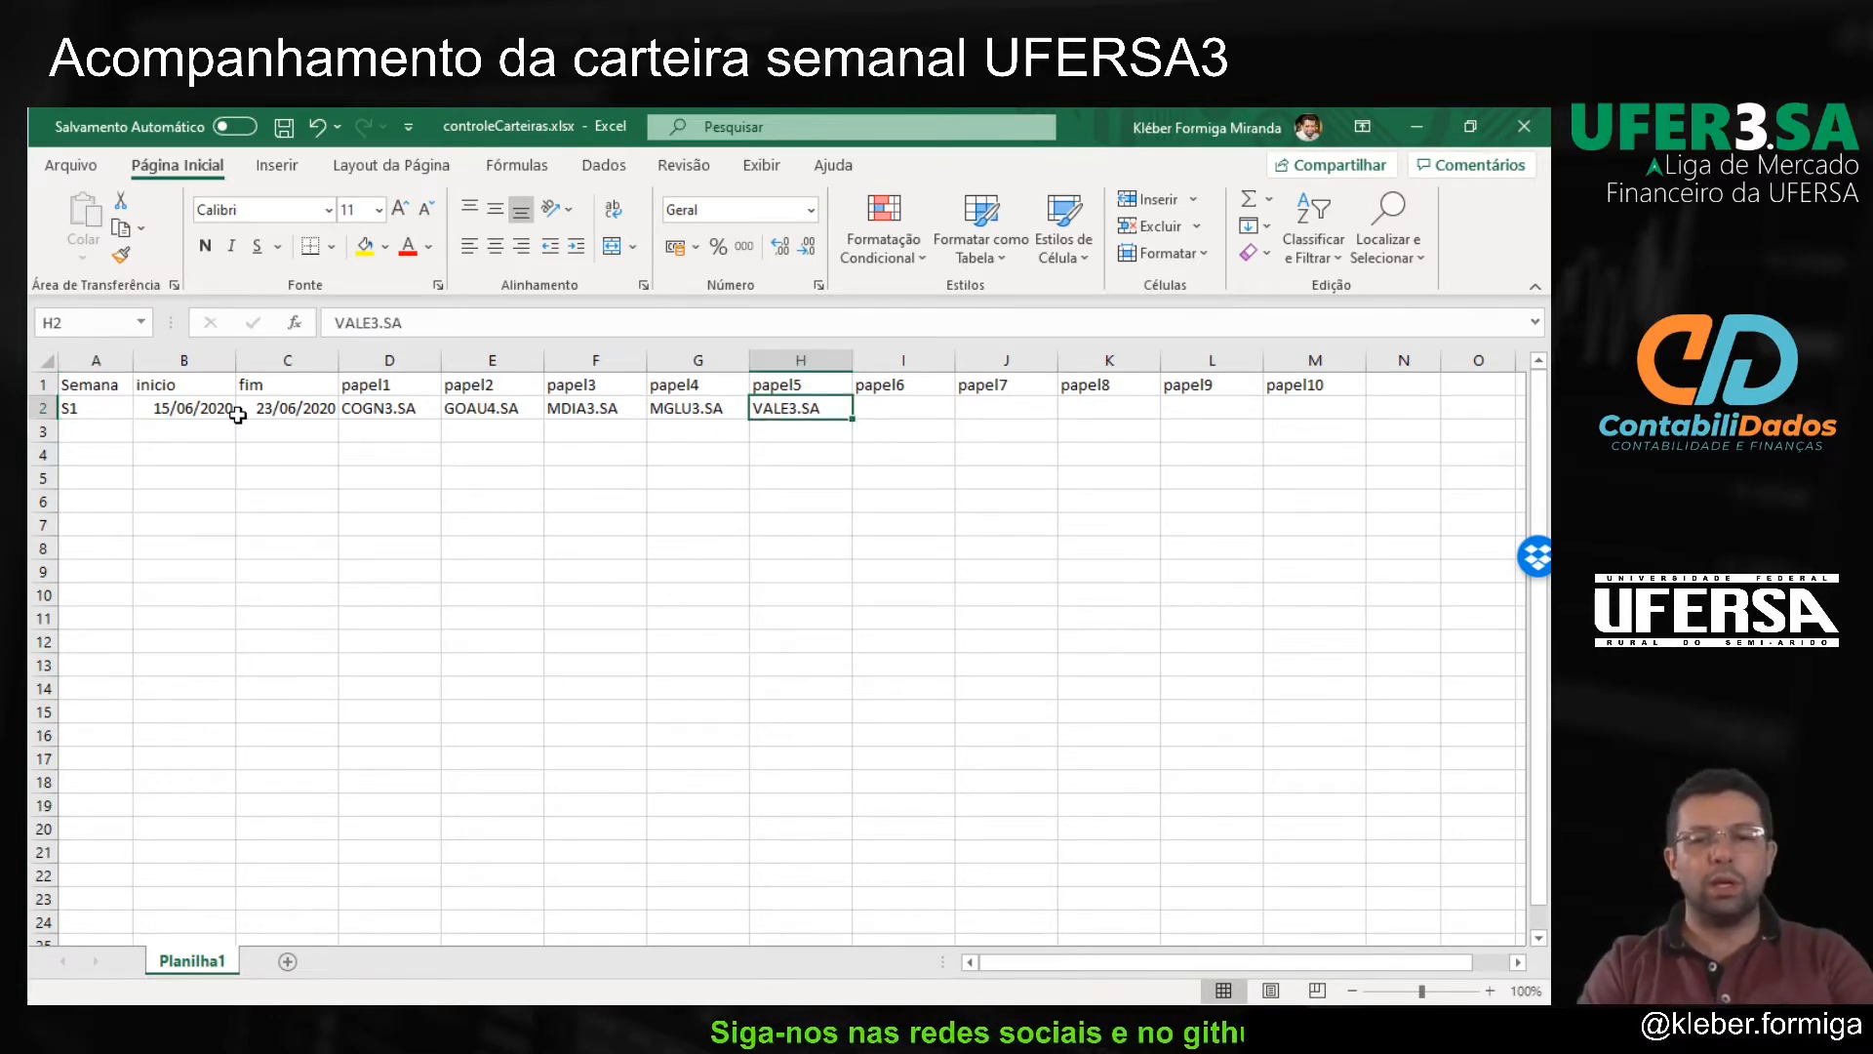
key("ctrl+Left")
key("ctrl+Right")
key("ctrl+Left")
key("ctrl+Right")
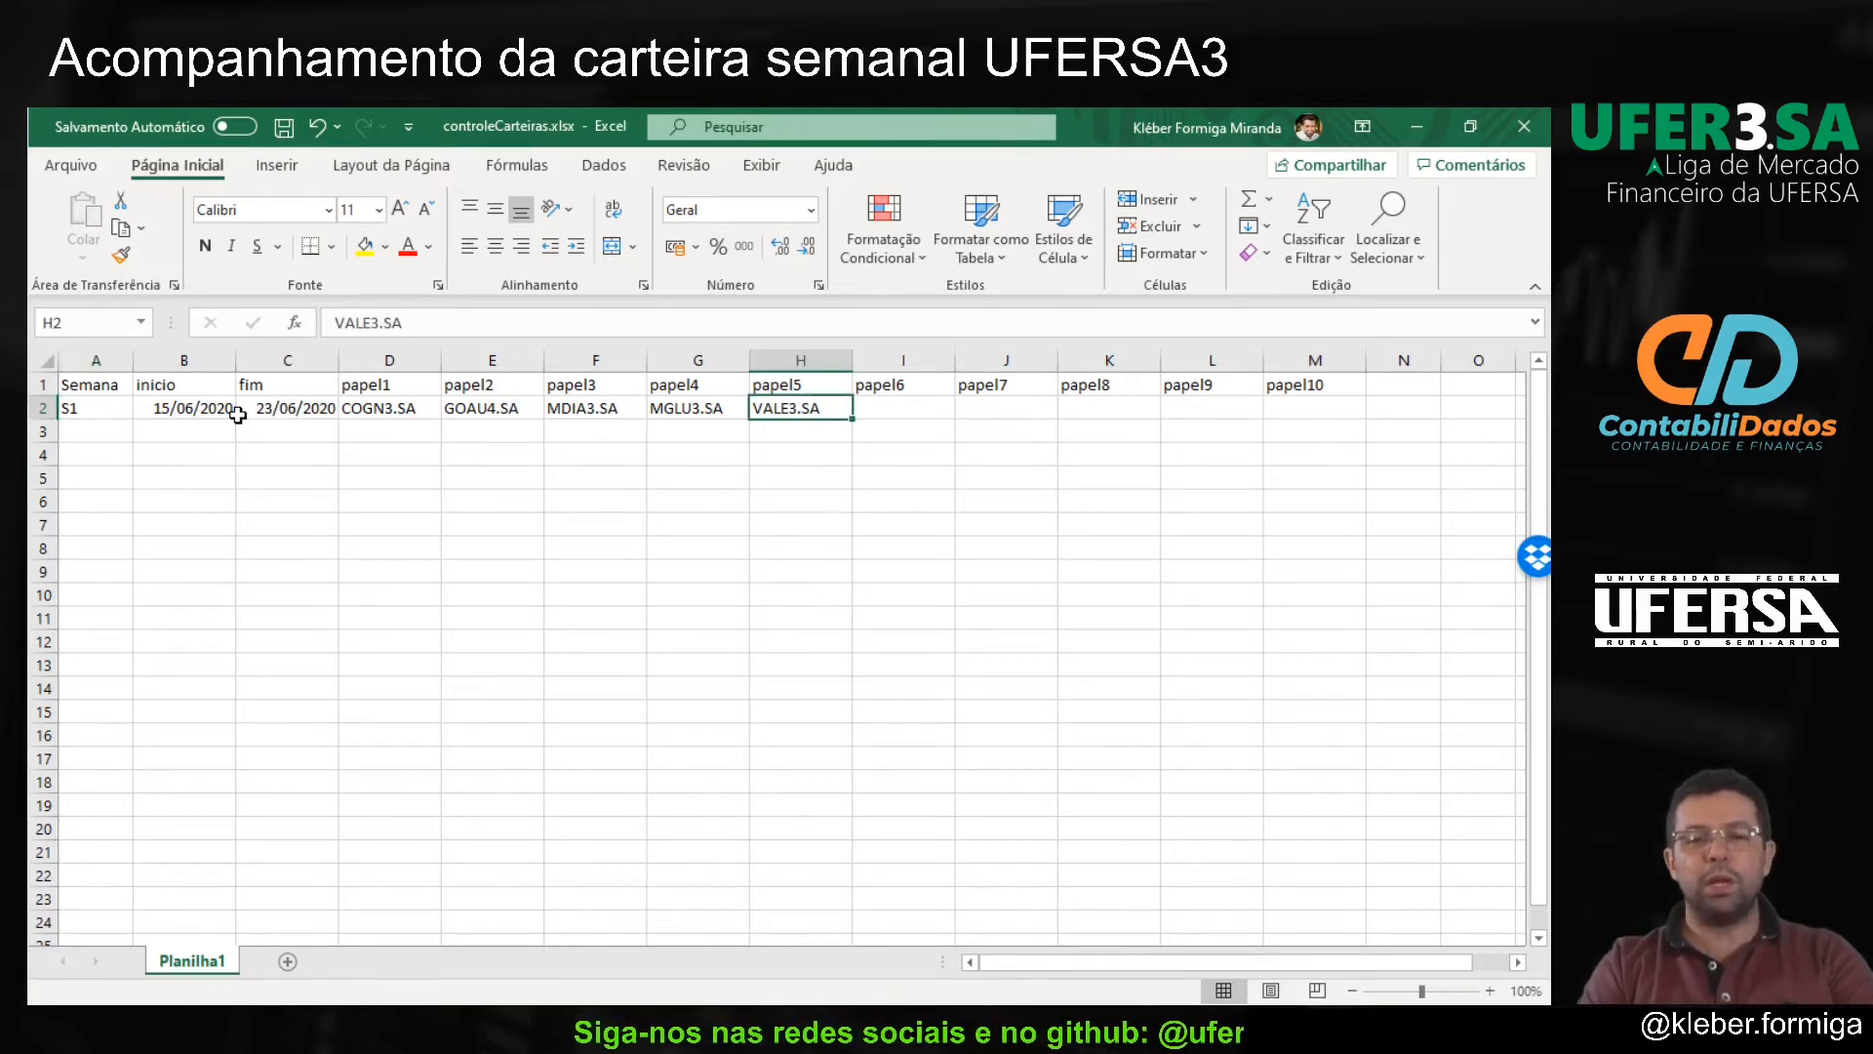
key("ctrl+Left")
key("ctrl+Right")
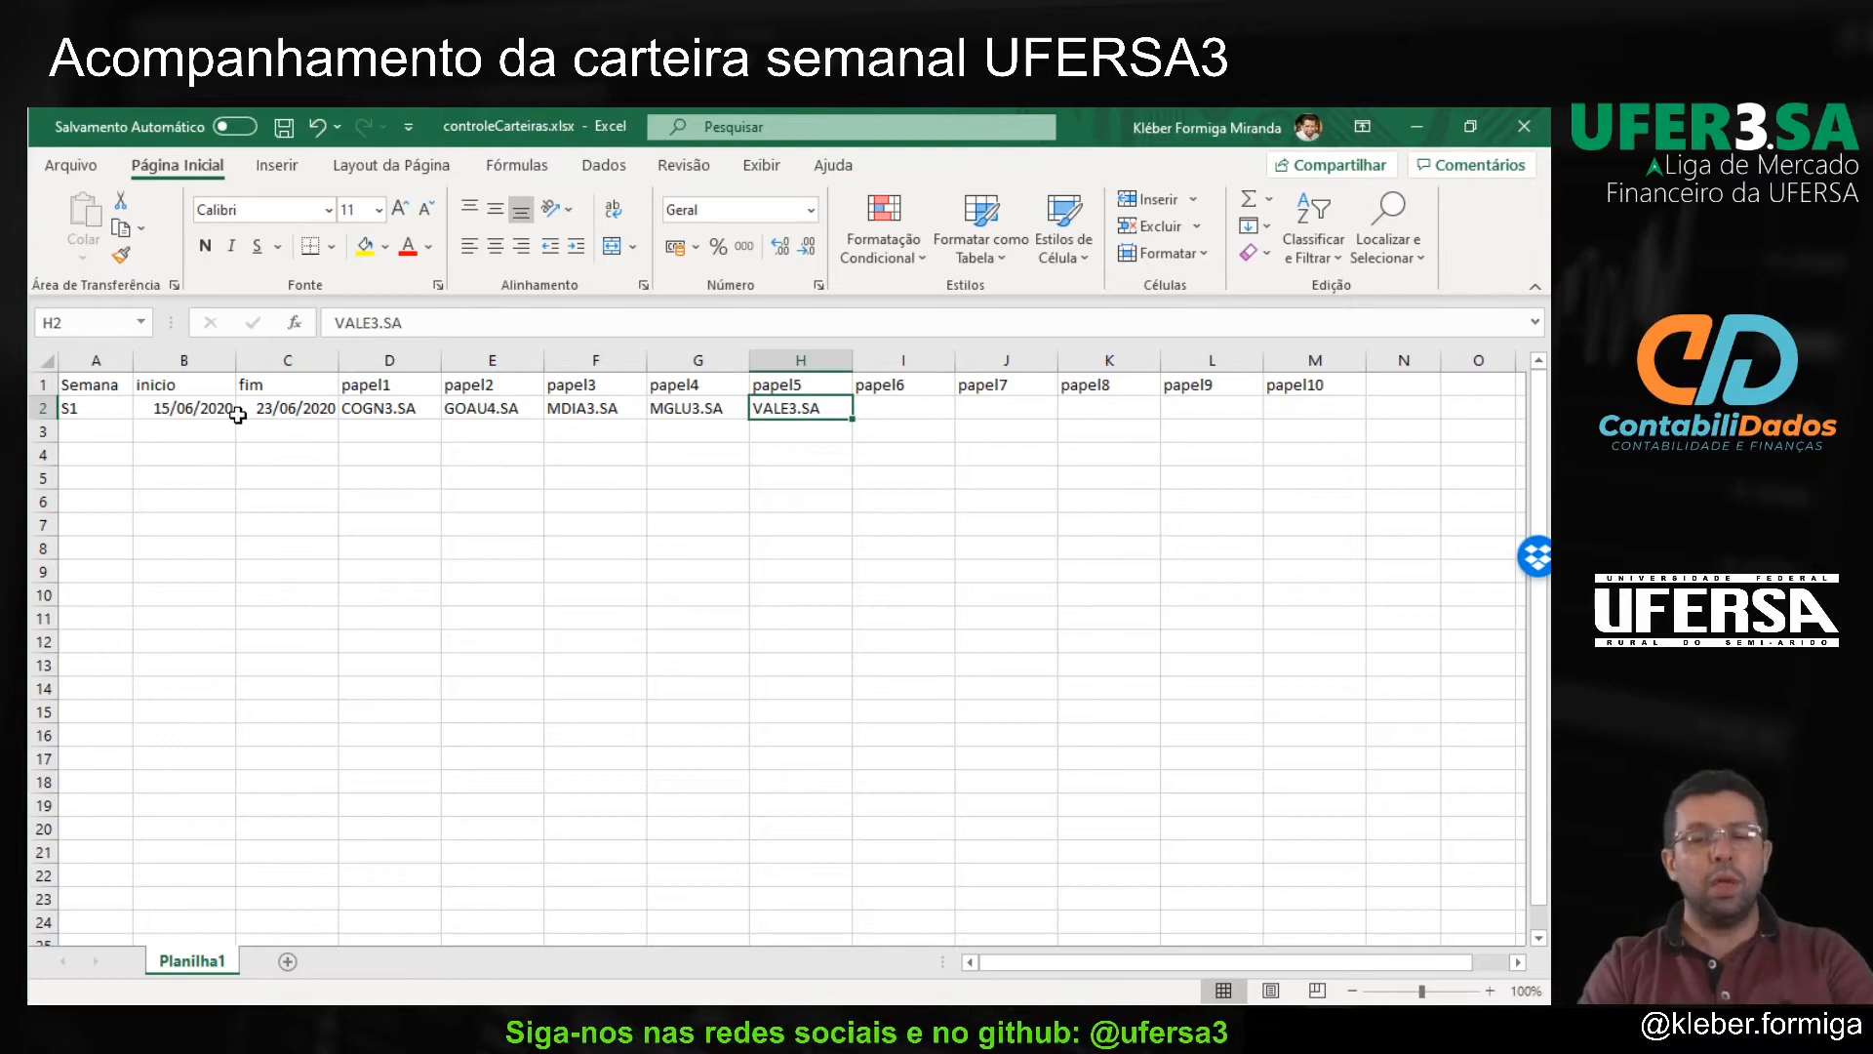
key("ctrl+Left")
key("ctrl+Right")
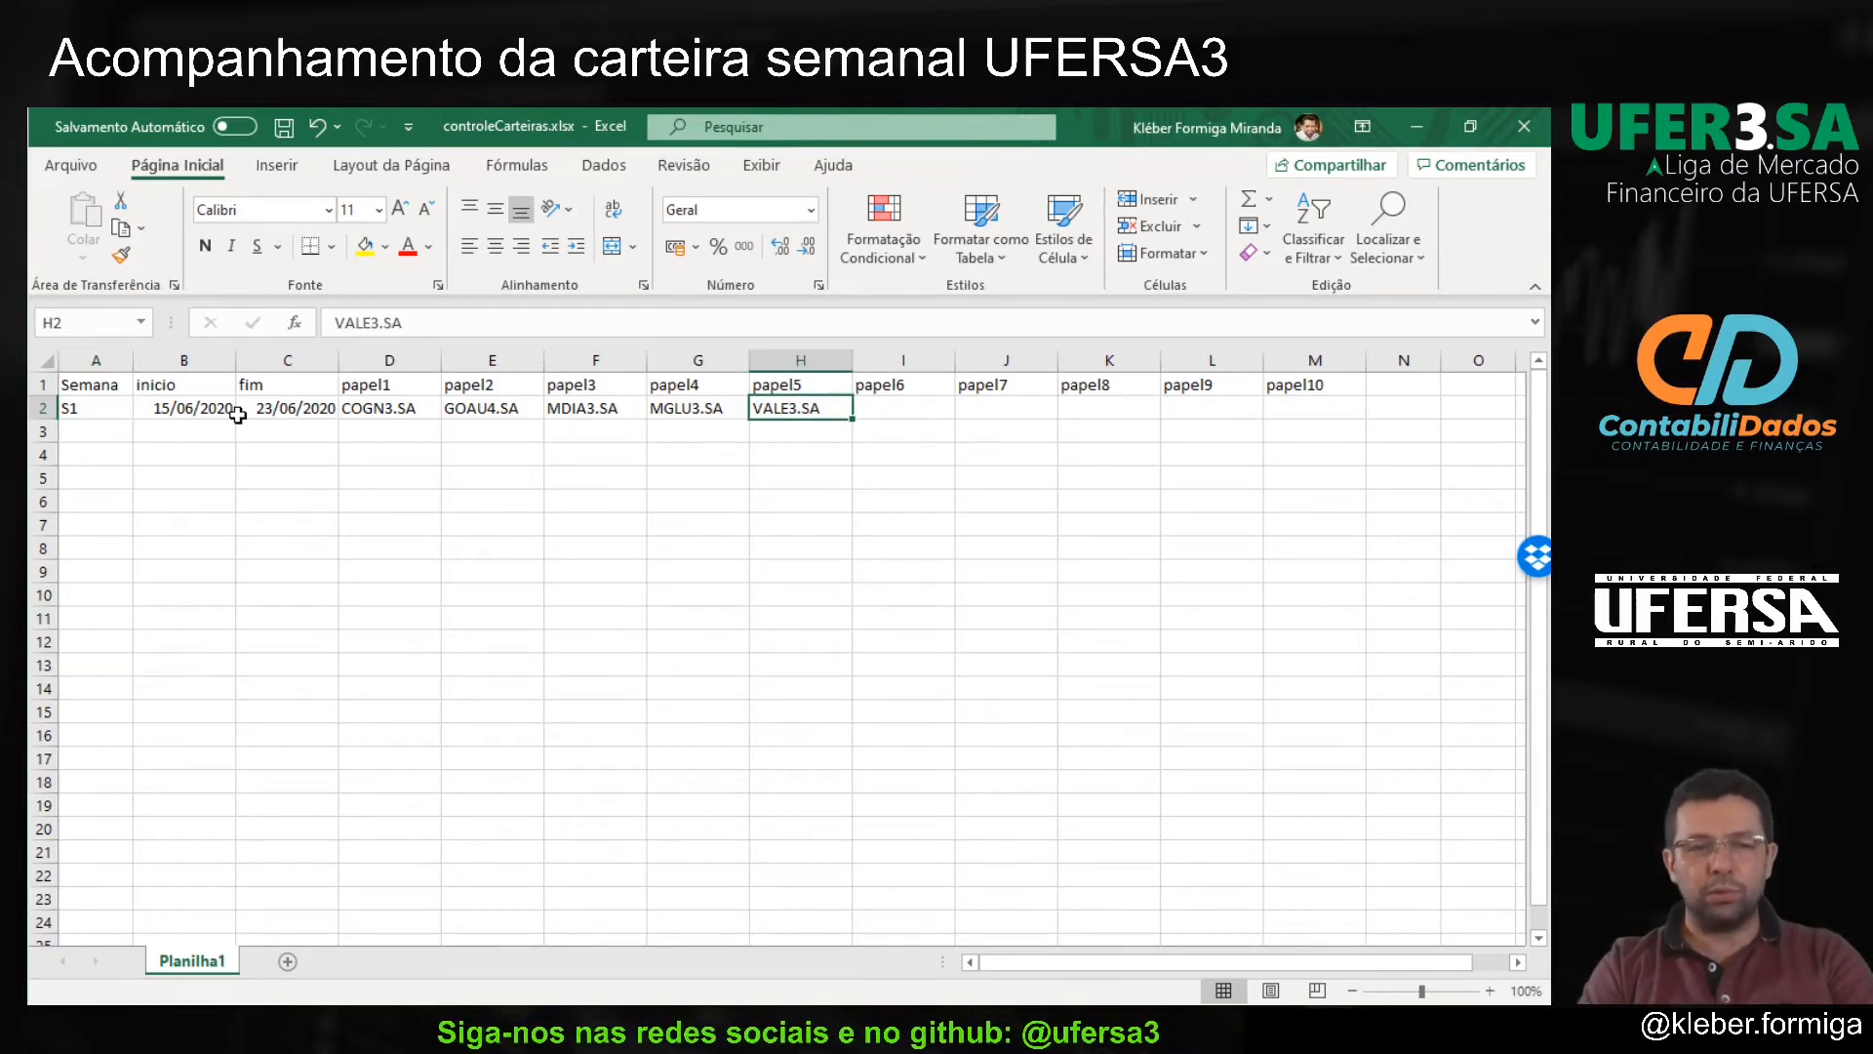
key("ctrl+Left")
key("ctrl+Right")
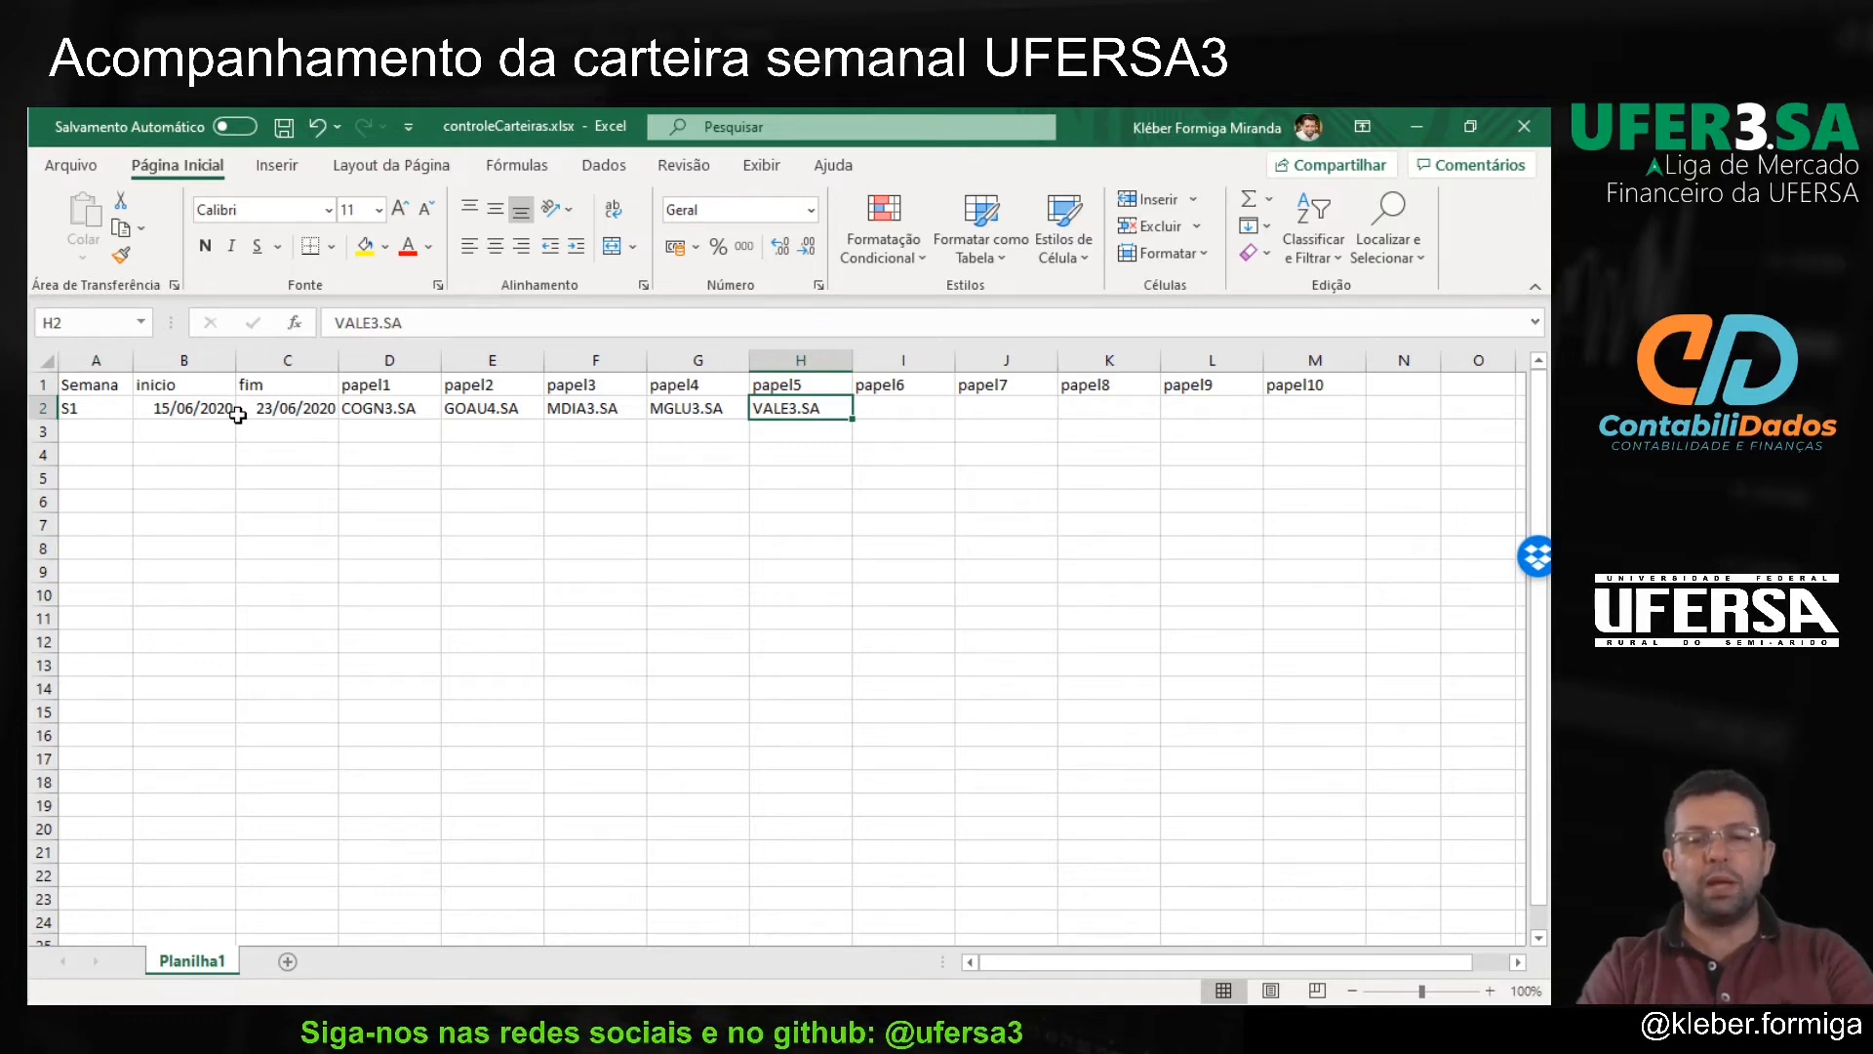
Step: Go over the S1 row once more, from its week label through the dates and tickers up to papel5
key("ctrl+Left")
key("ctrl+Right")
key("ctrl+Left")
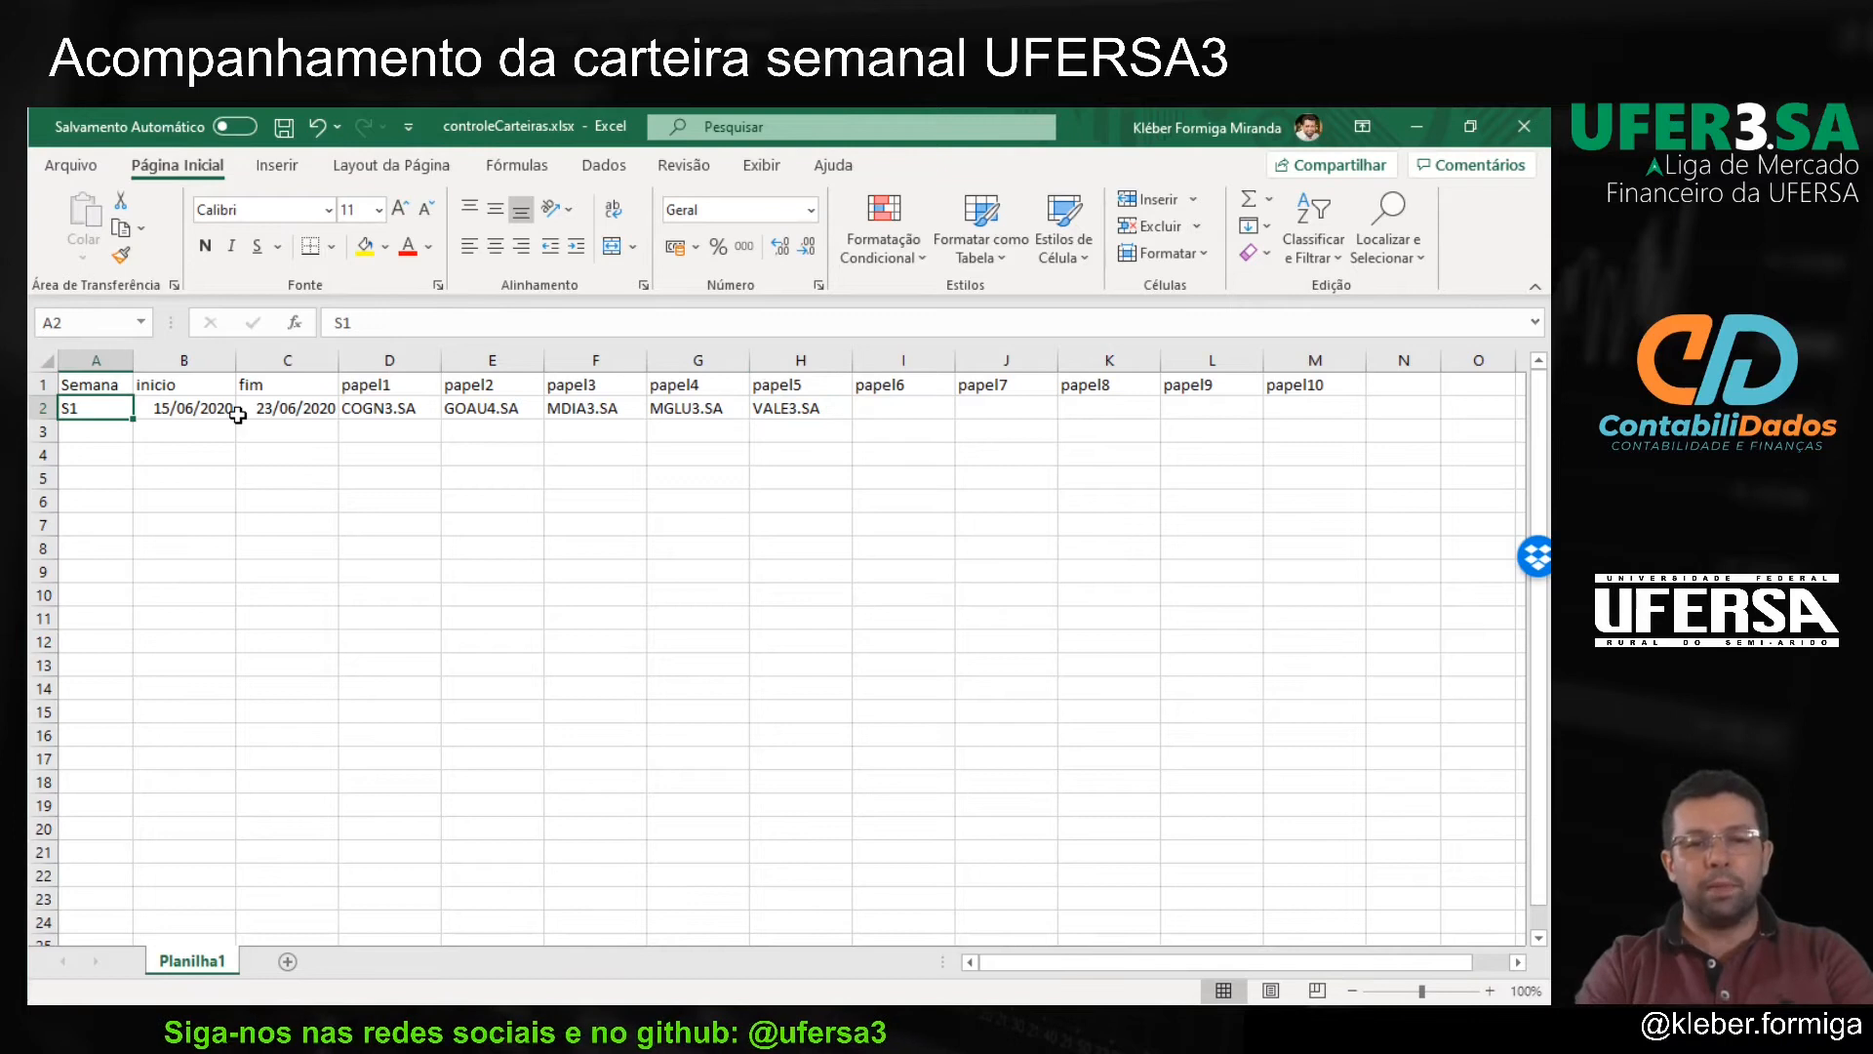
key("ctrl+Right")
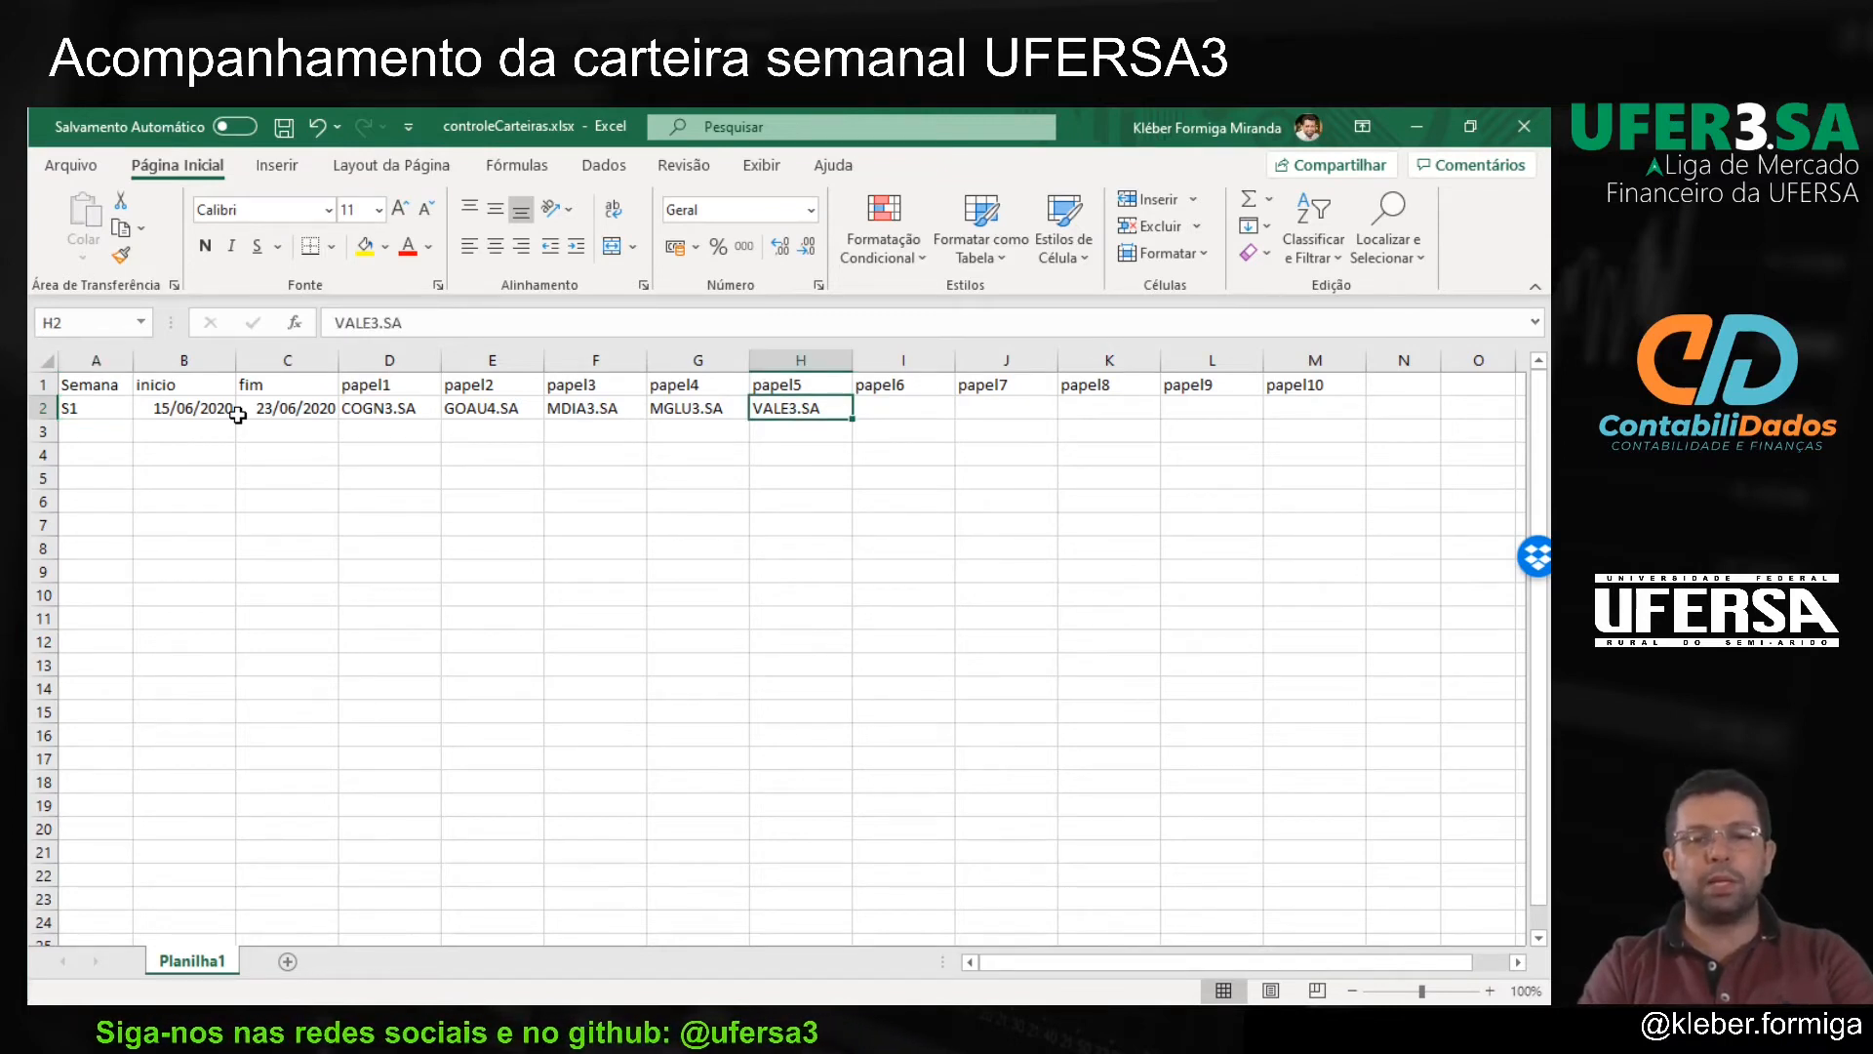
key("Left")
key("Left")
key("Left")
key("Left")
key("Left")
key("Left")
key("Left")
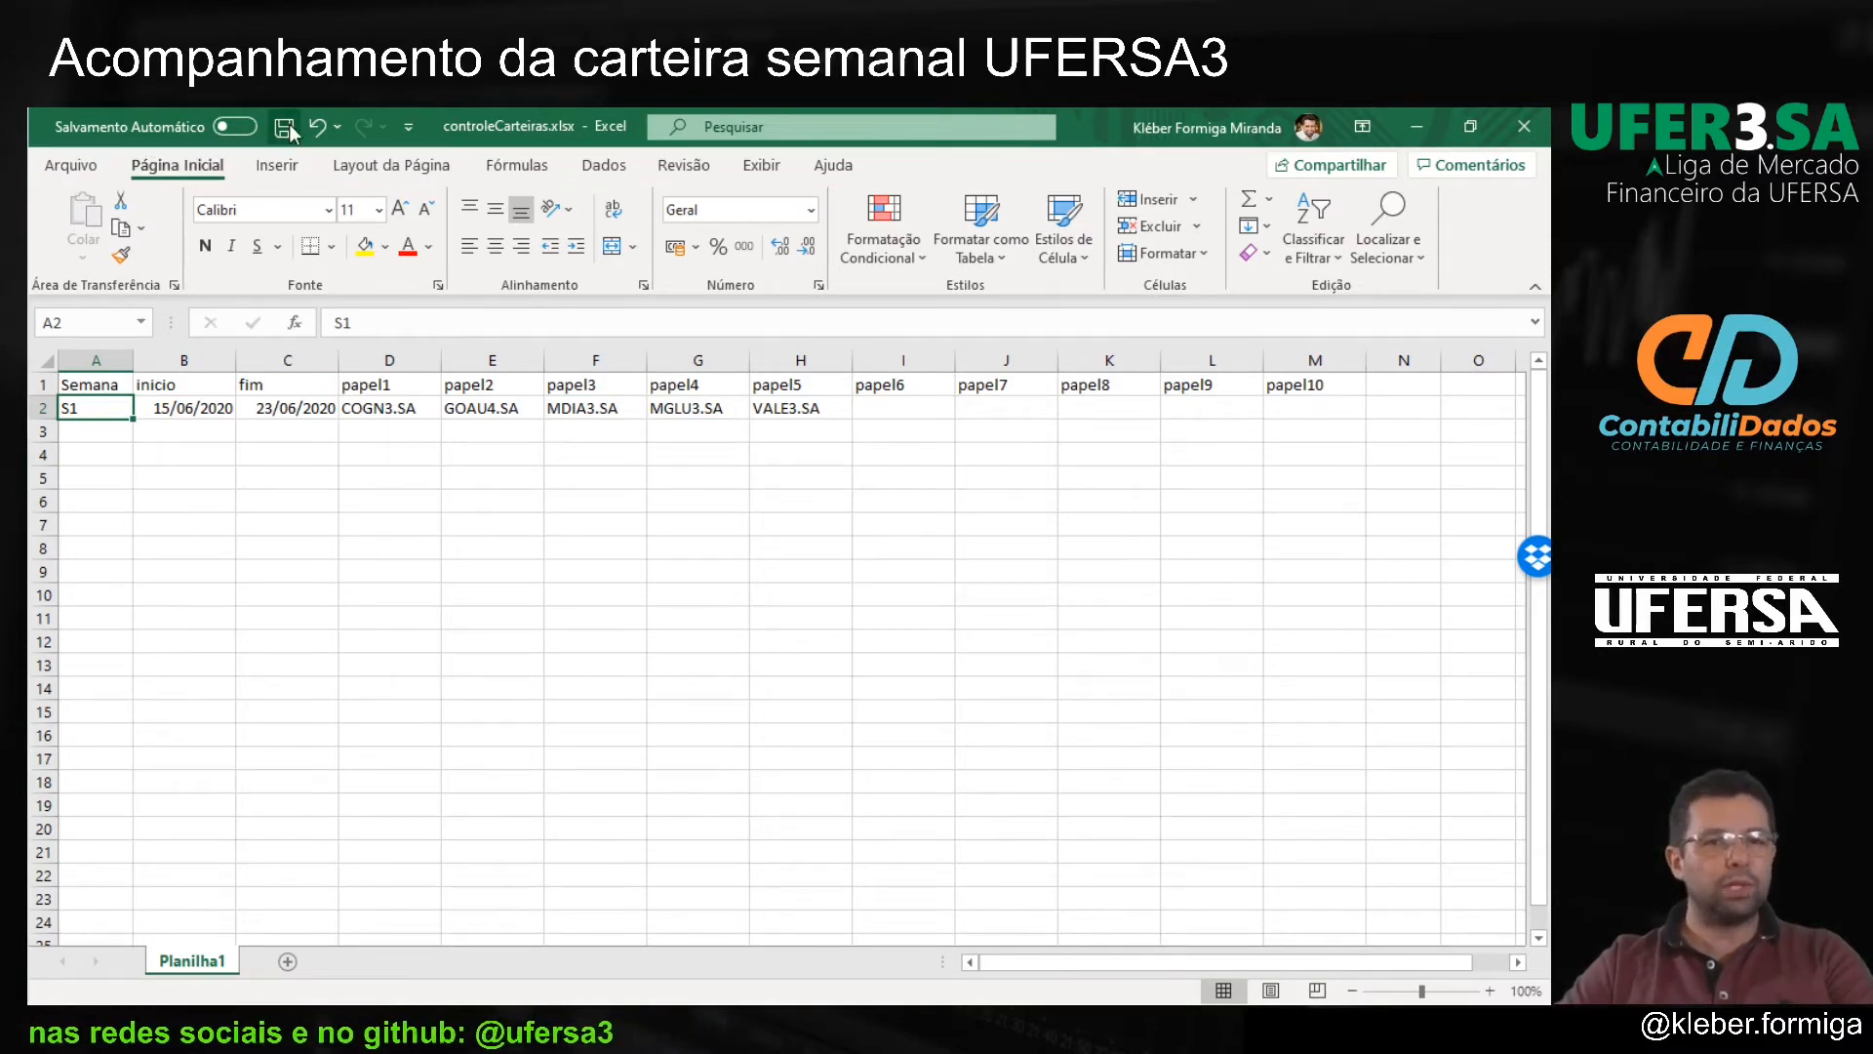
Step: Close controleCarteiras.xlsx, minimize the remaining unsaved workbook and switch back to RStudio
left_click(1530, 119)
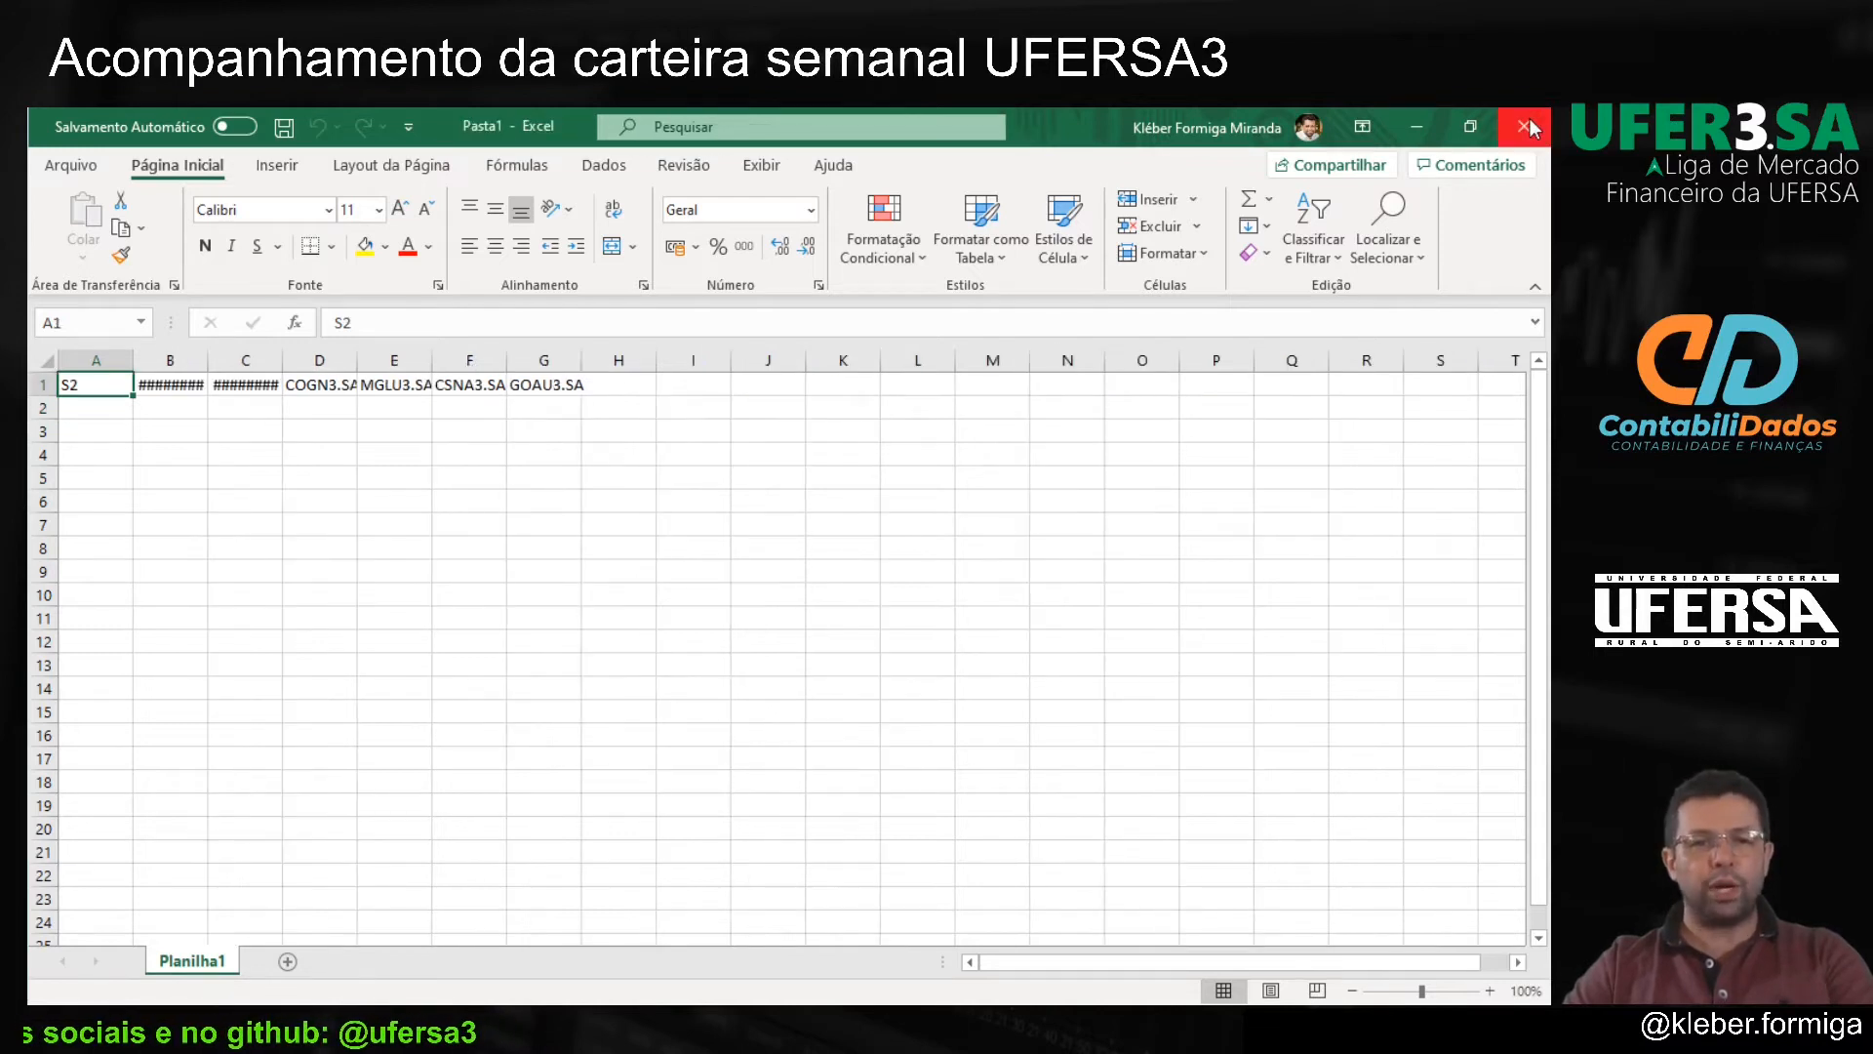
left_click(1418, 125)
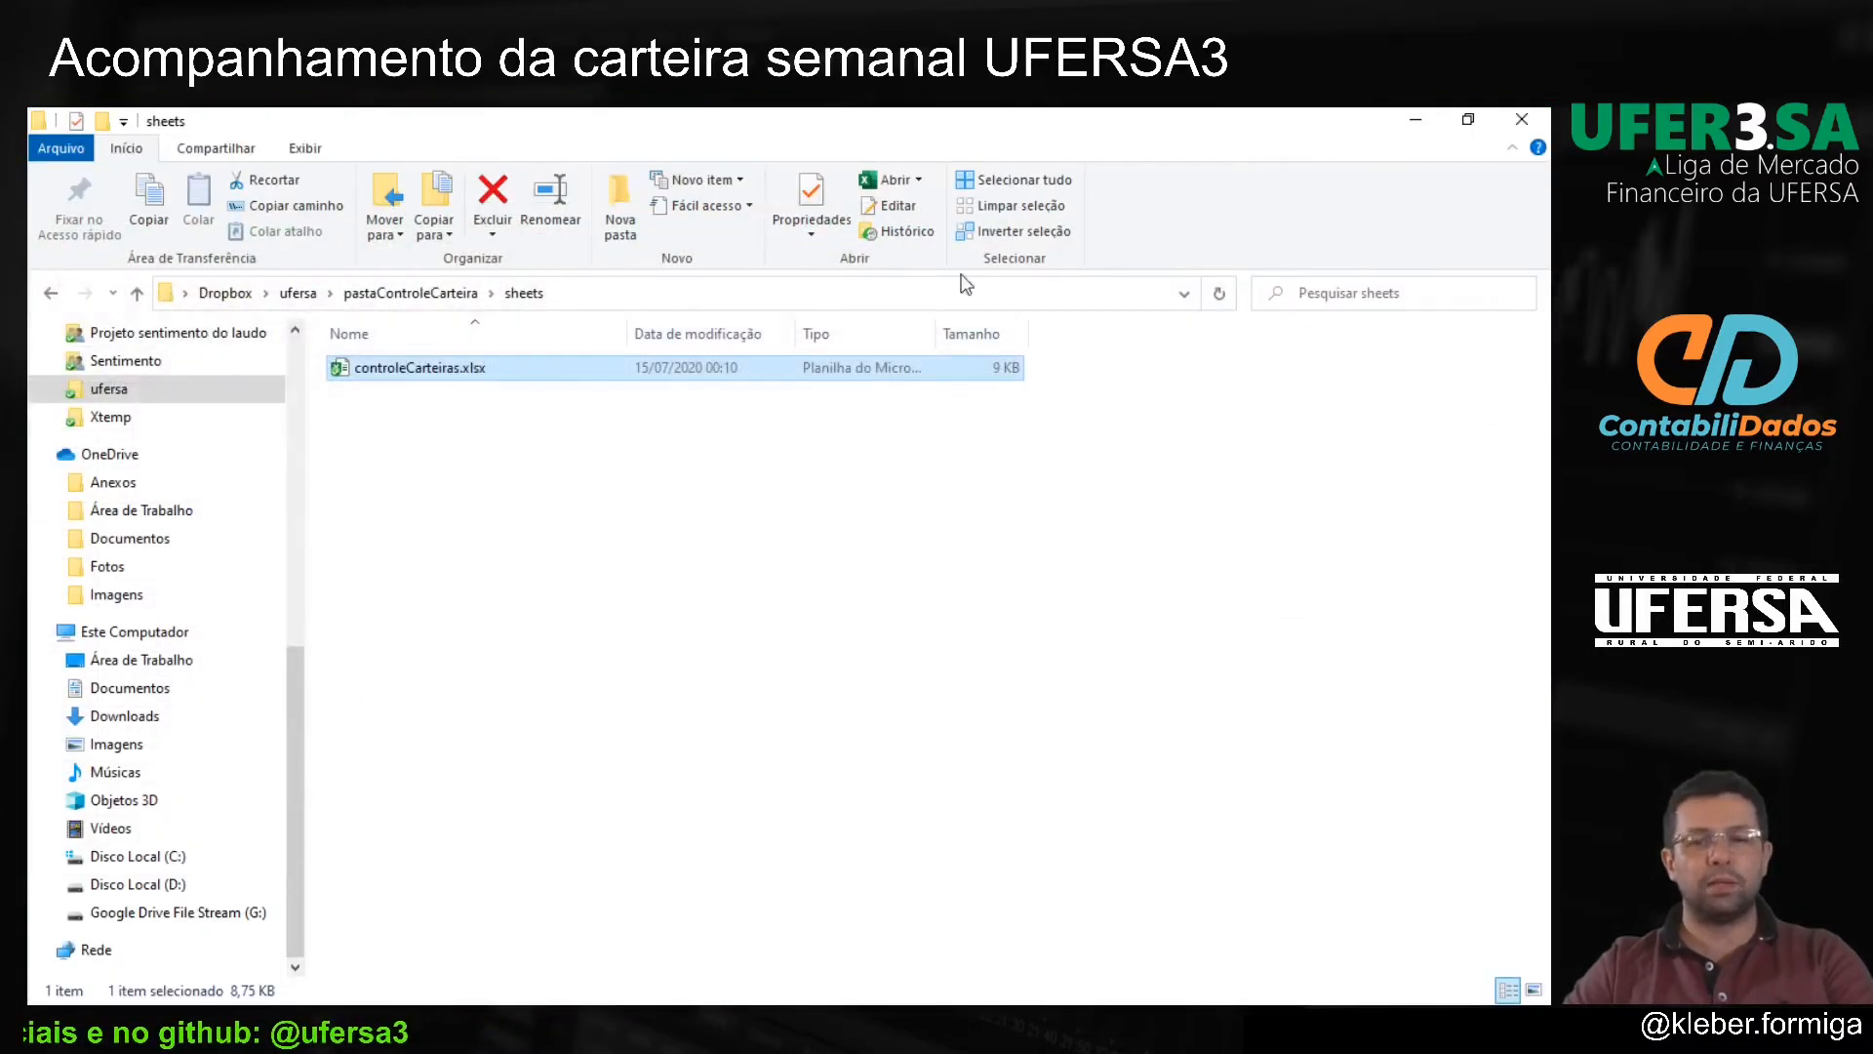
key("alt+Tab")
key("alt+Tab")
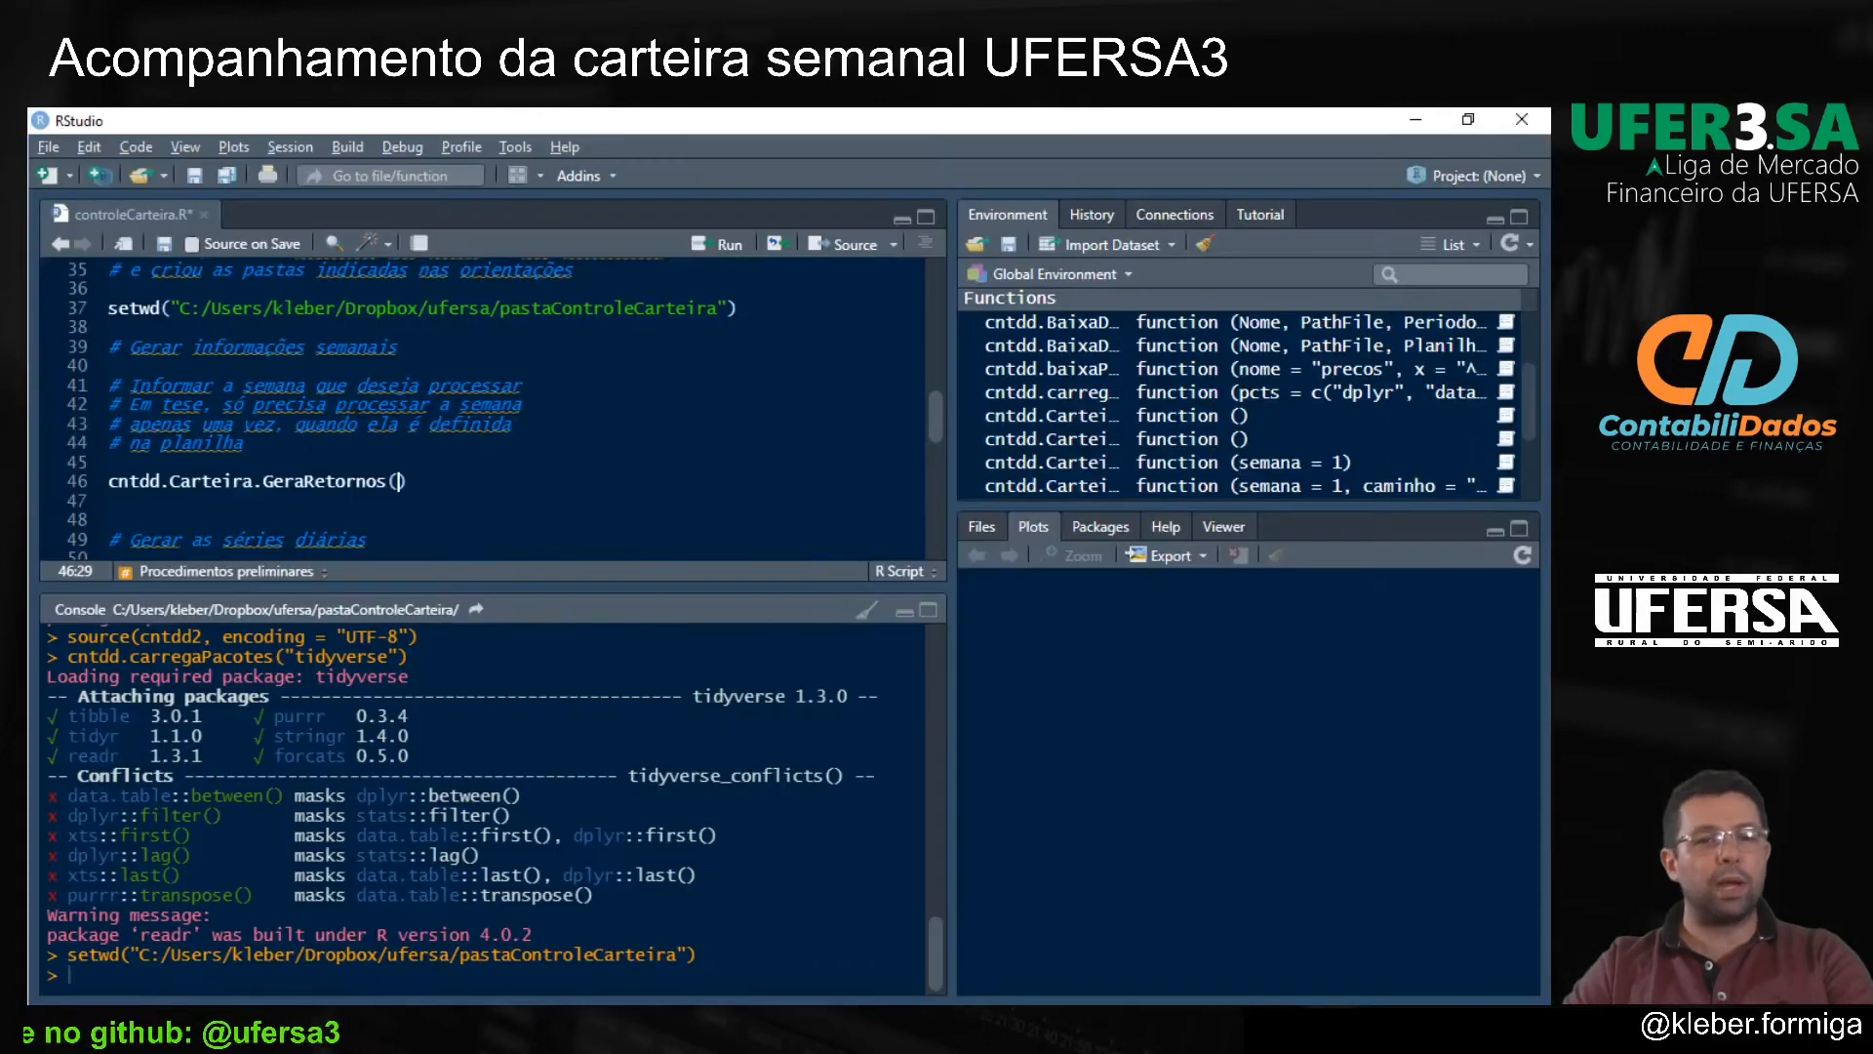
Step: Read the weekly-information comments above the GeraRetornos call on which week to process and how often
key("Up")
key("Up")
key("Up")
key("Up")
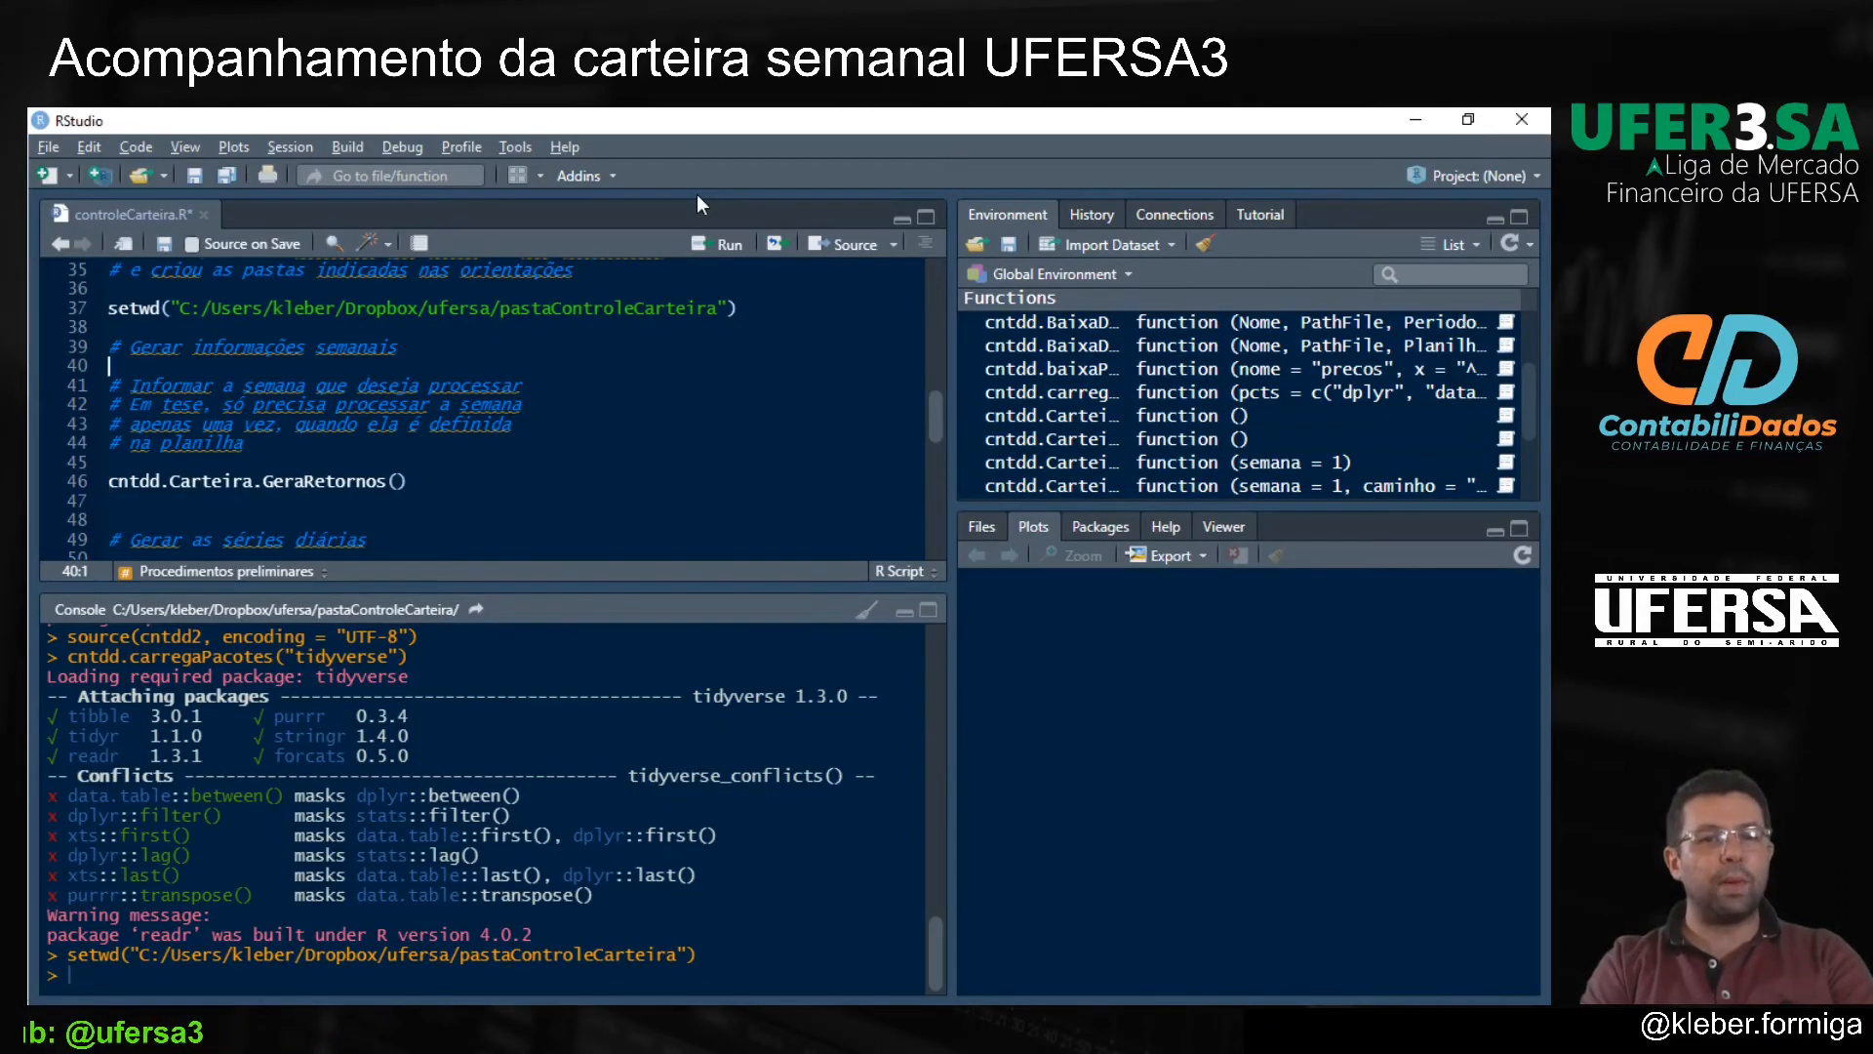
key("Down")
key("Down")
key("Right")
key("Right")
key("Right")
key("Right")
key("Right")
key("Right")
key("Right")
key("Right")
key("Right")
key("Right")
key("Right")
key("Right")
key("Right")
key("Right")
key("Right")
key("Down")
key("Left")
key("Left")
key("Down")
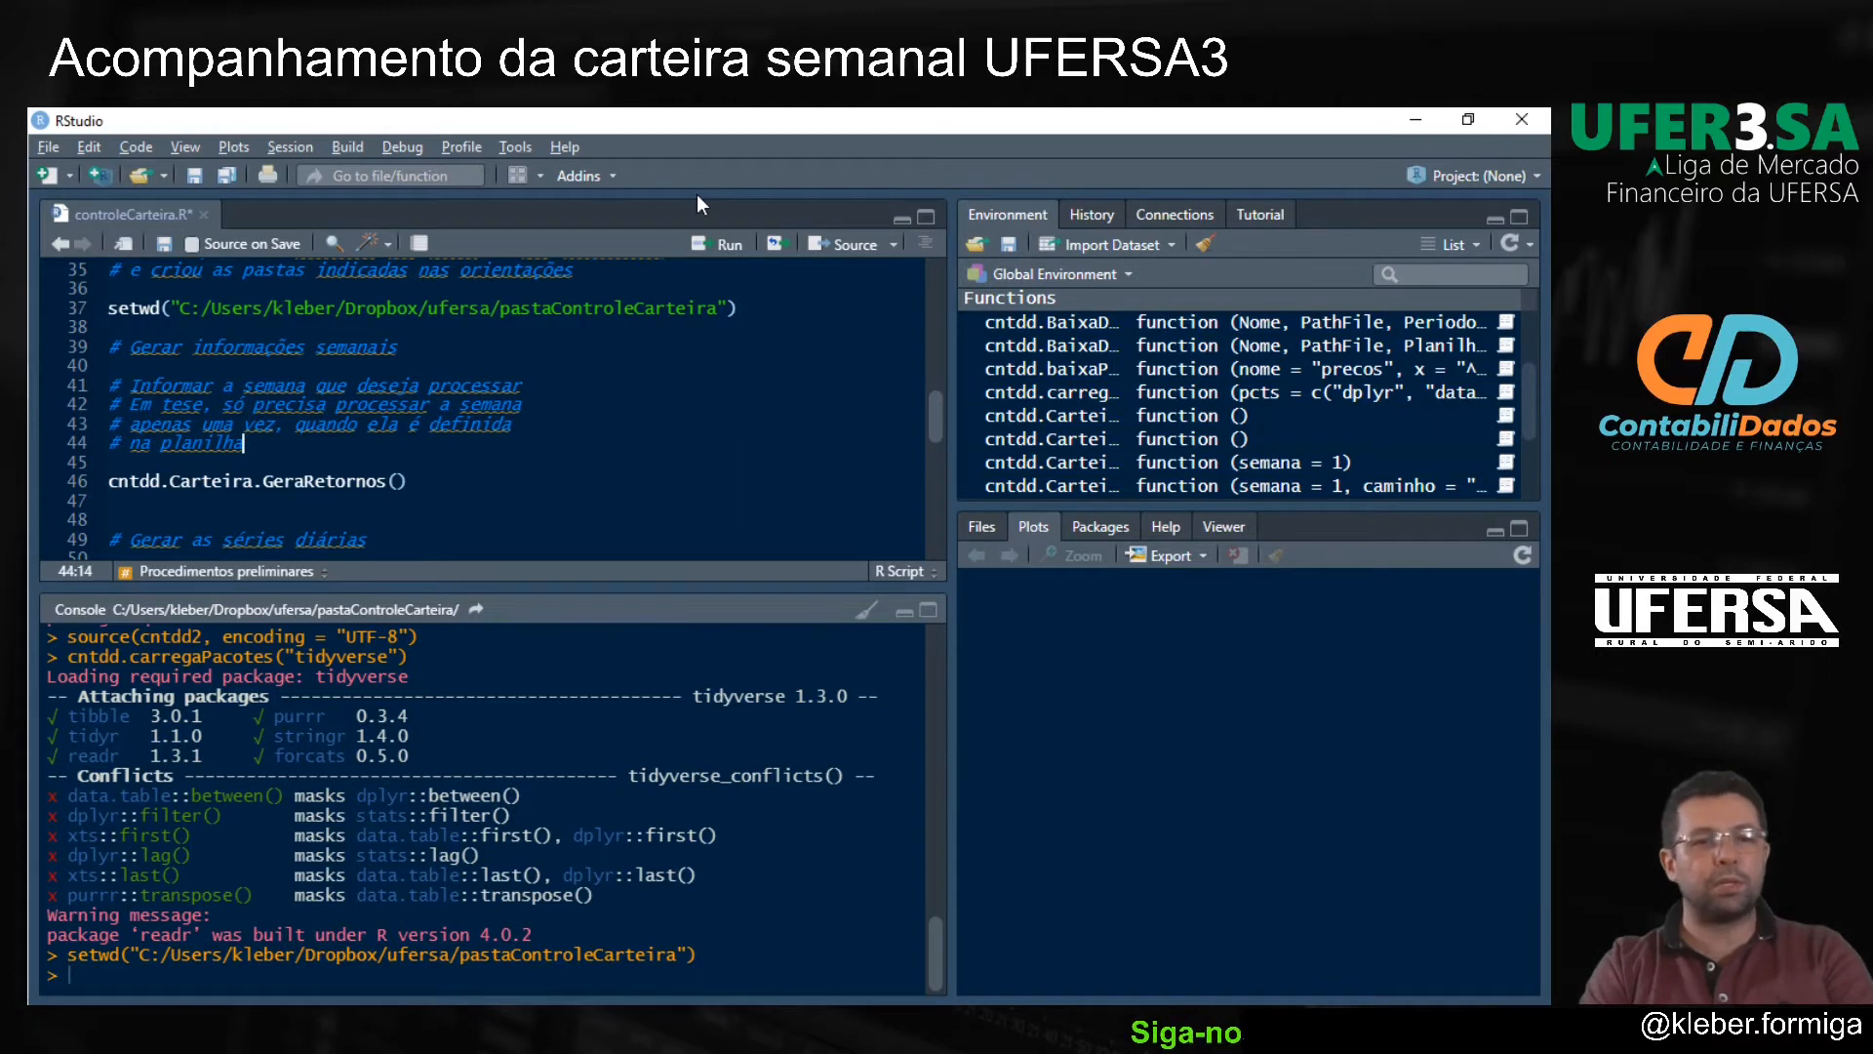
Step: Give cntdd.Carteira.GeraRetornos the argument 1 and run the line to process the first week's returns
key("Down")
key("Down")
key("Down")
key("Down")
key("End")
key("Left")
type("1")
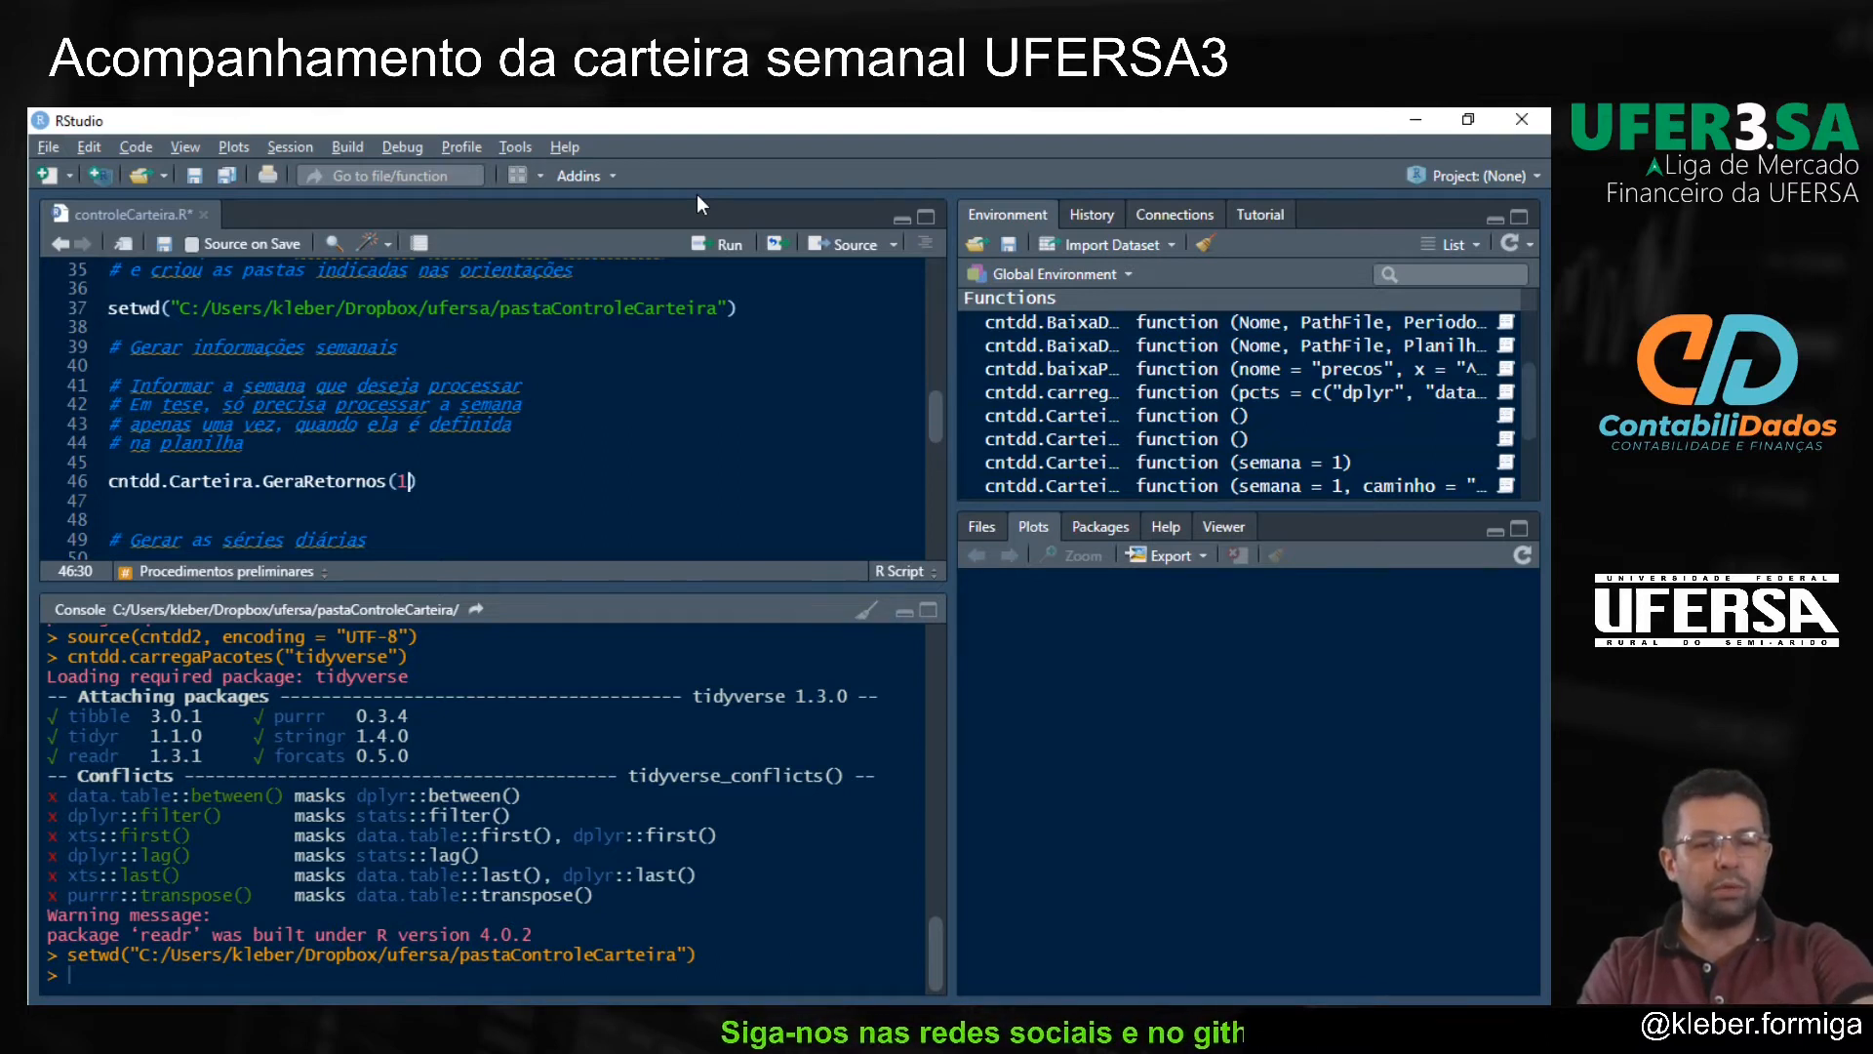
key("ctrl+Return")
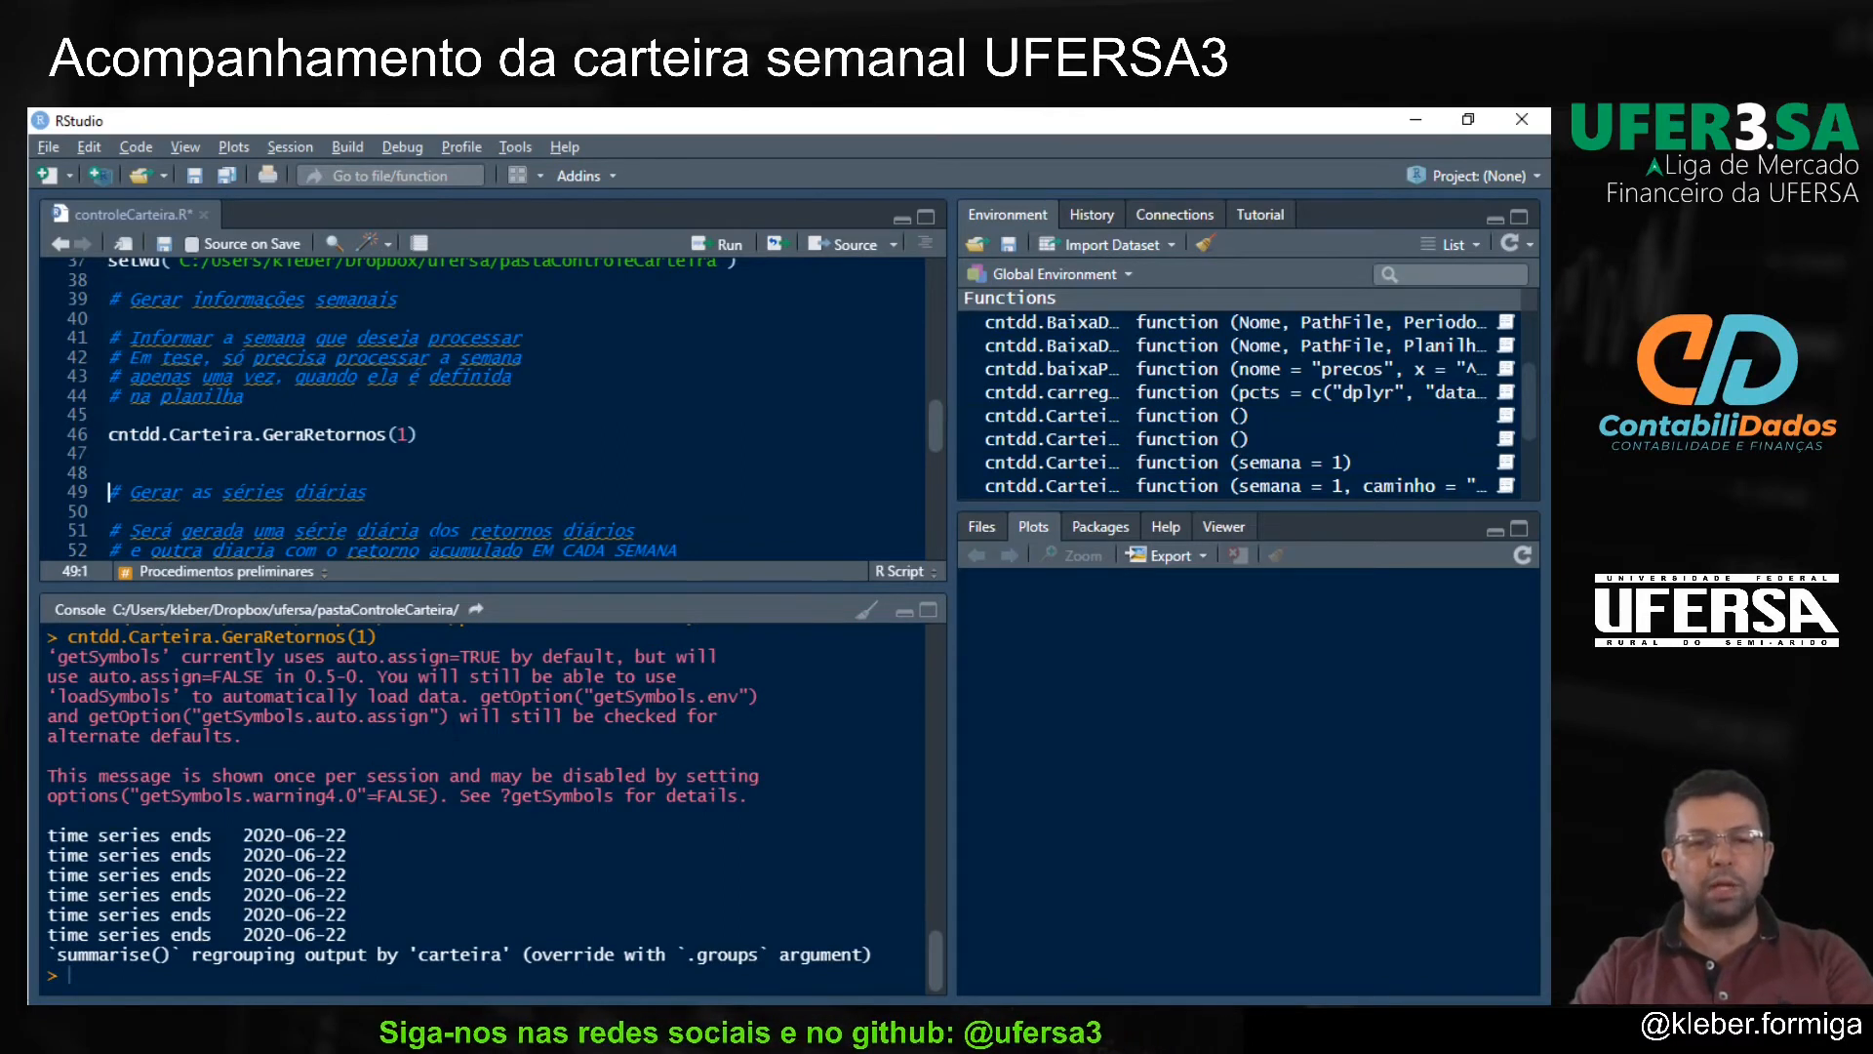
Step: Examine the environment objects, the week argument of GeraRetornos and the script sections that follow it
left_click(410, 435)
scroll(1092, 402, "up", 2)
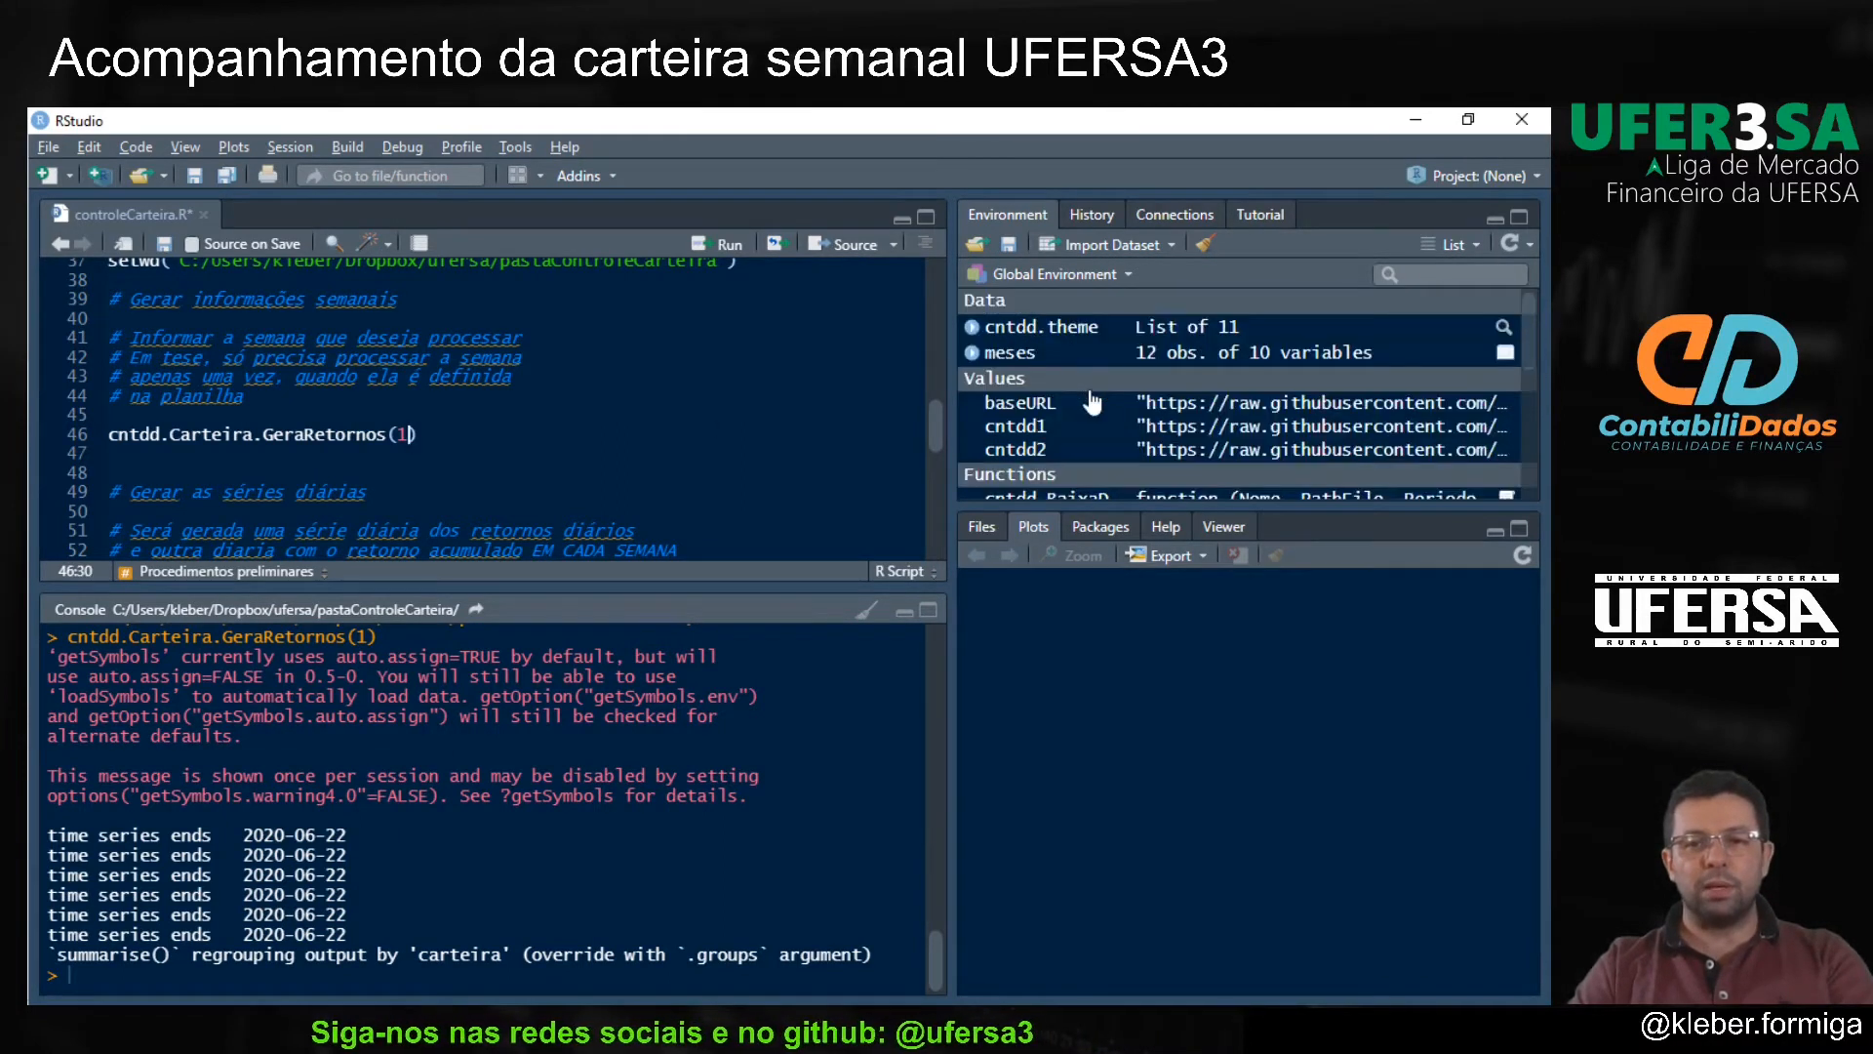
key("shift+Left")
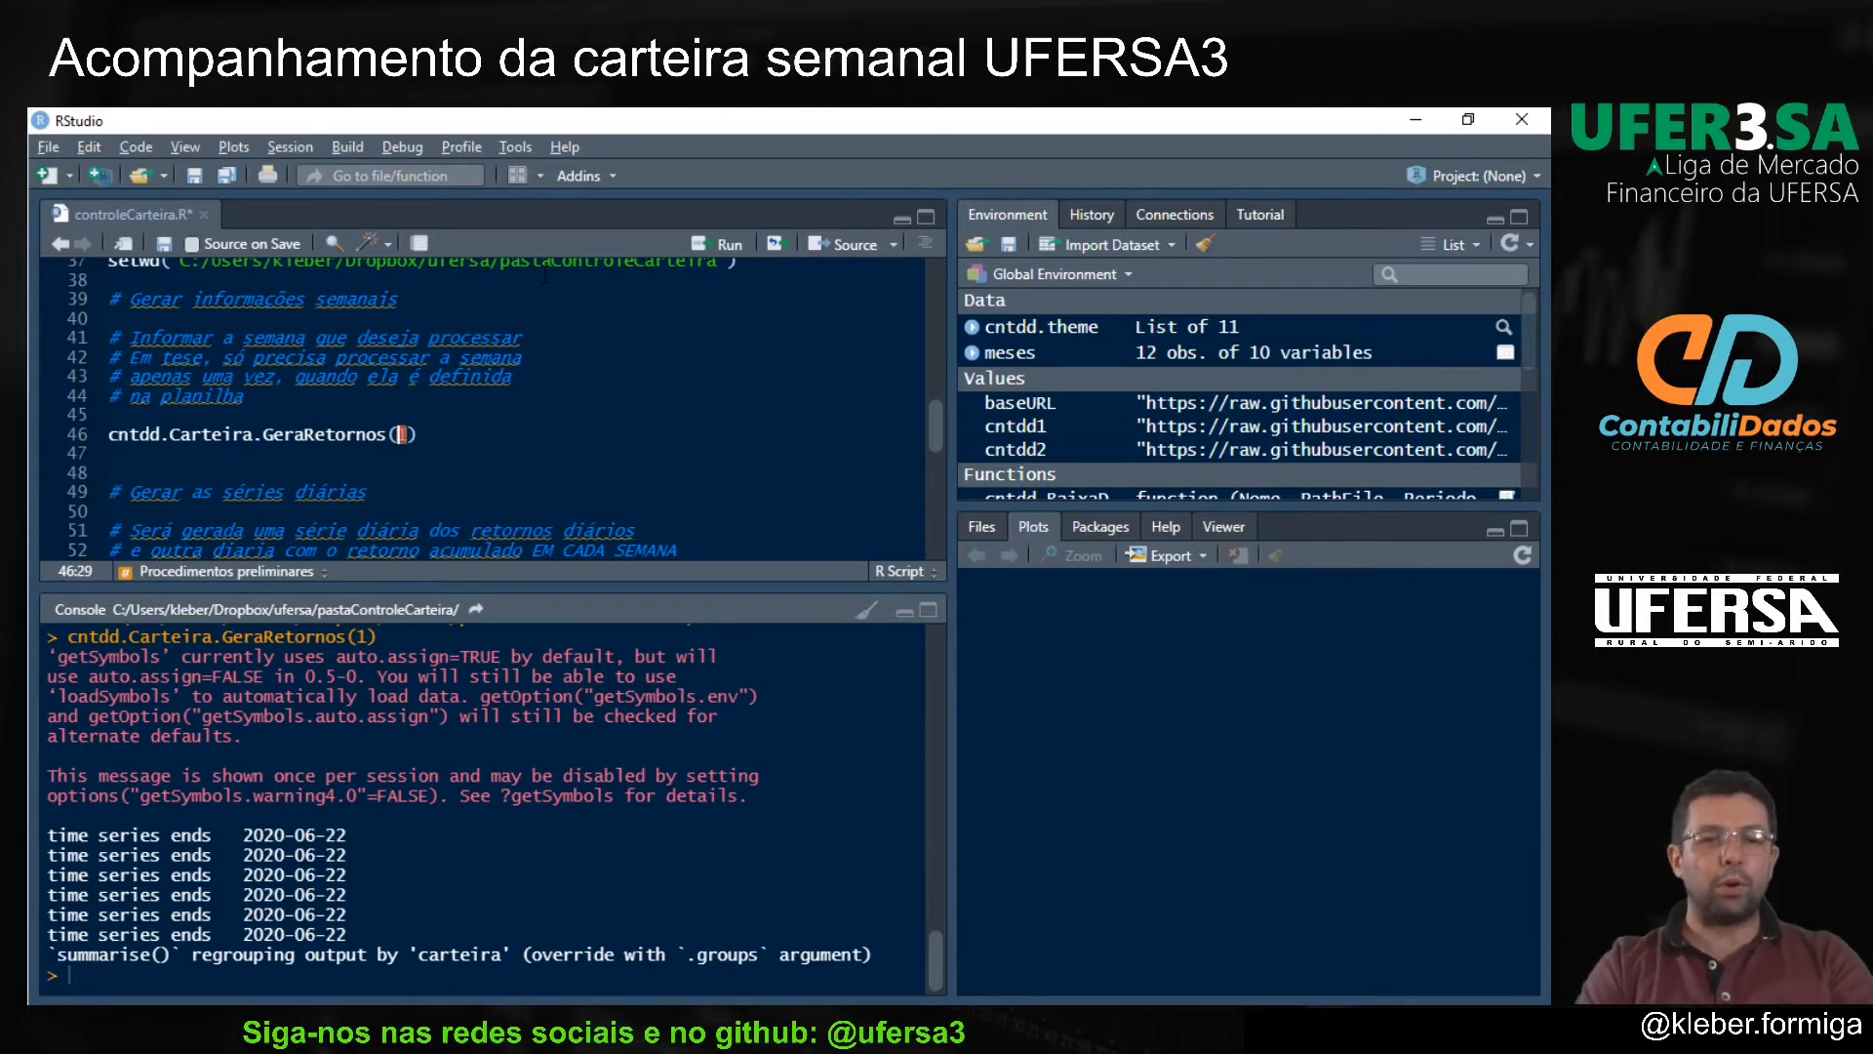
key("Down")
key("Down")
key("Down")
key("Down")
key("Down")
key("Down")
key("Down")
key("Down")
key("Down")
key("Down")
key("Down")
key("Down")
key("Down")
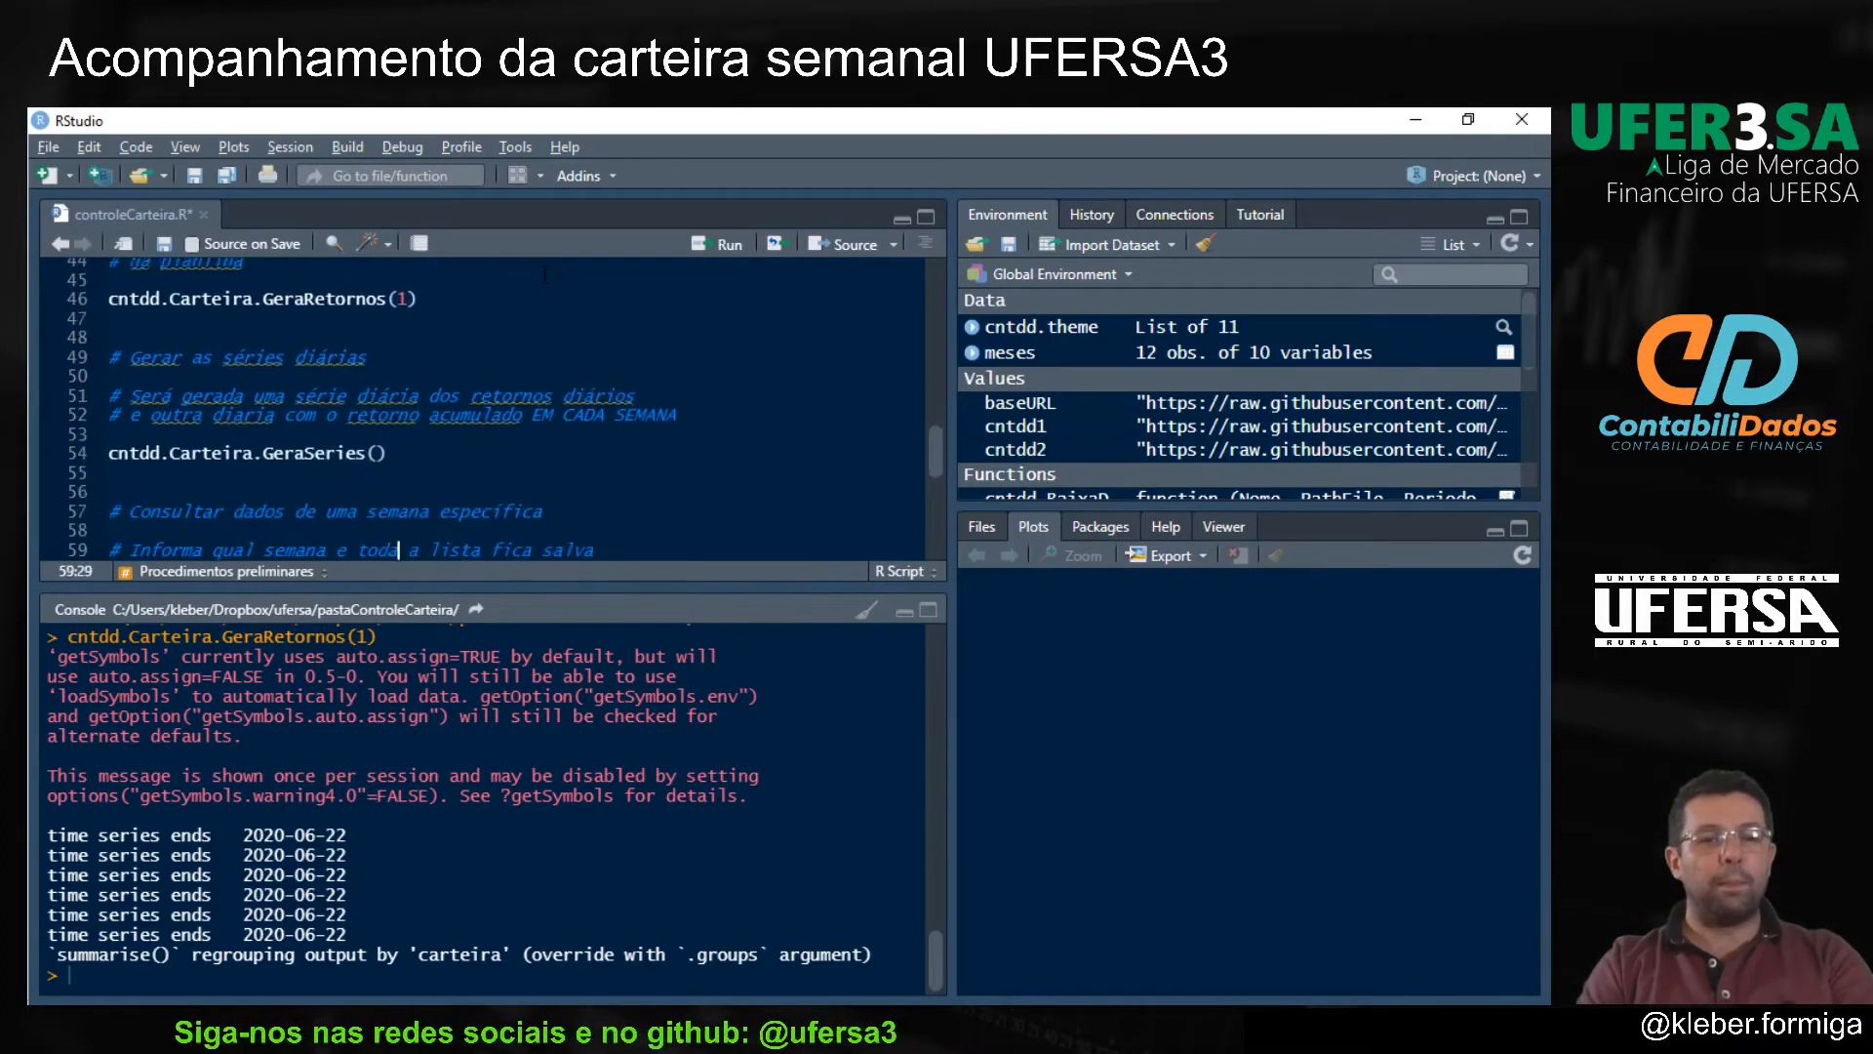
Step: Return to the daily series section and run cntdd.Carteira.GeraSeries() without arguments
key("Up")
key("Up")
key("Up")
key("Up")
key("Up")
key("Up")
key("Home")
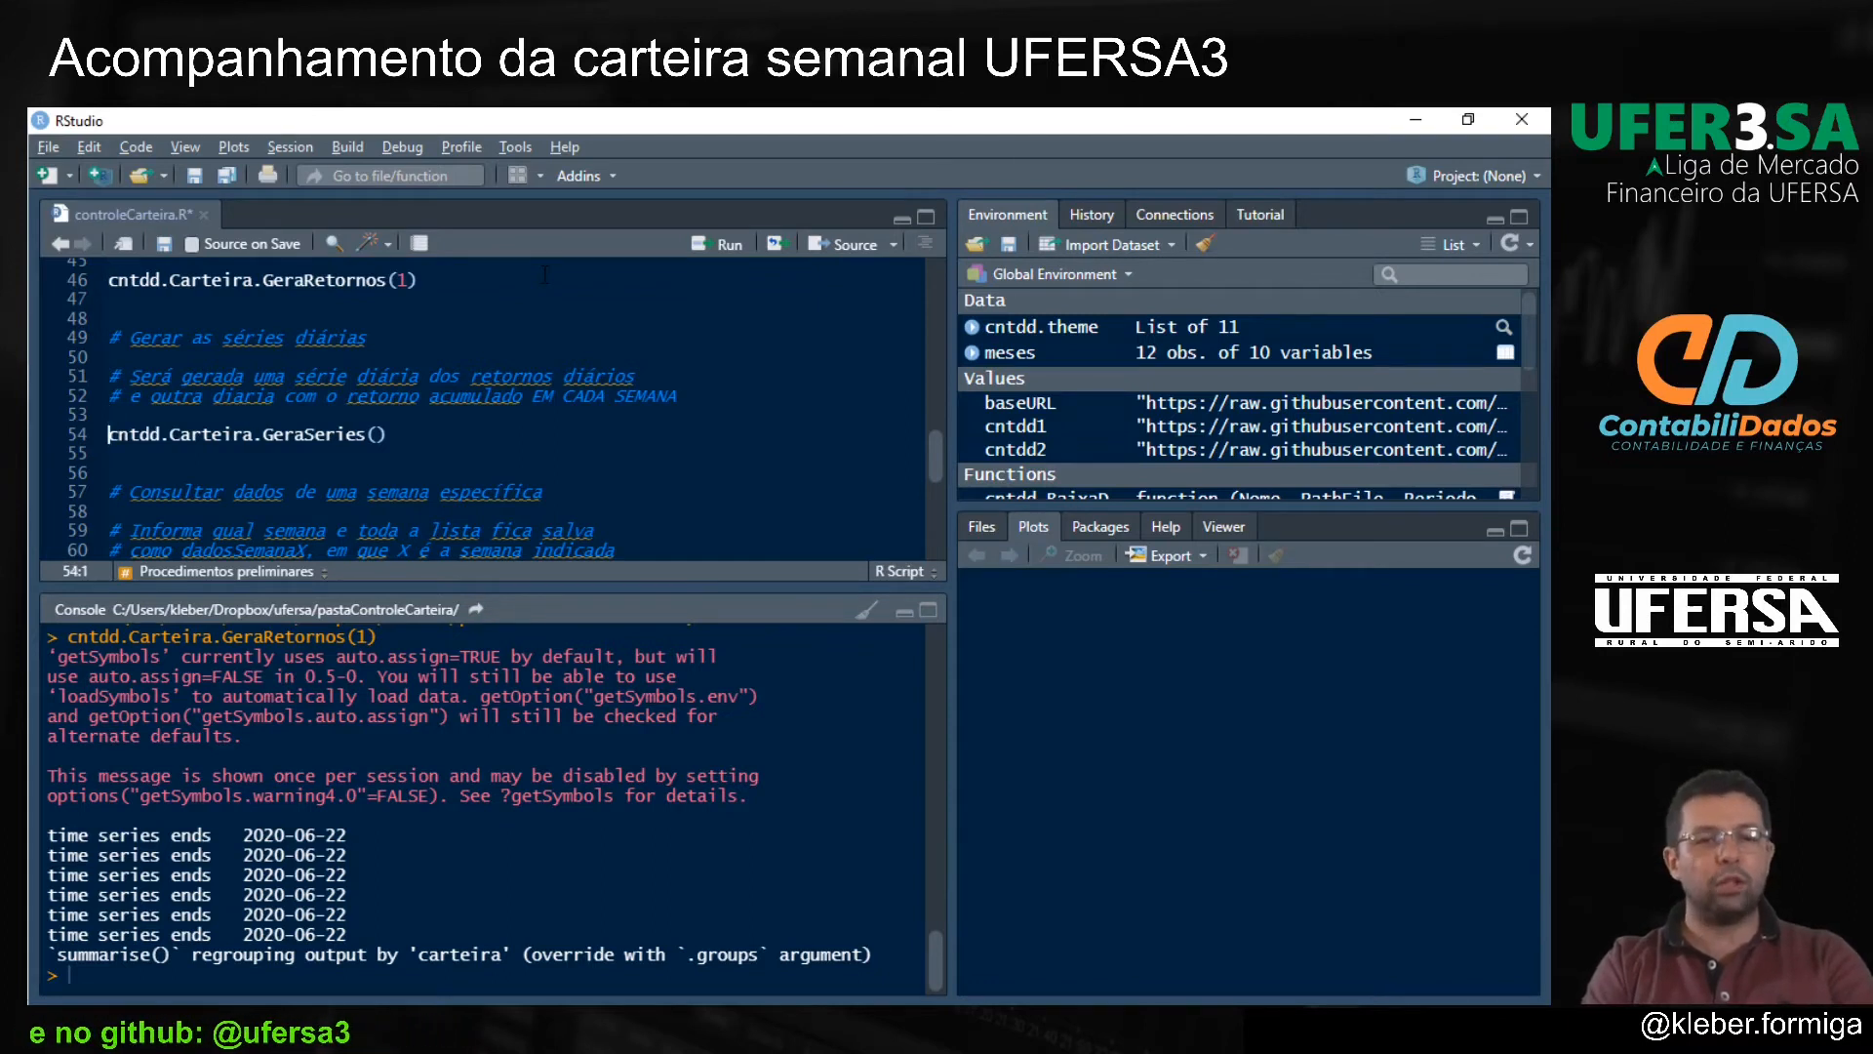
key("ctrl+Return")
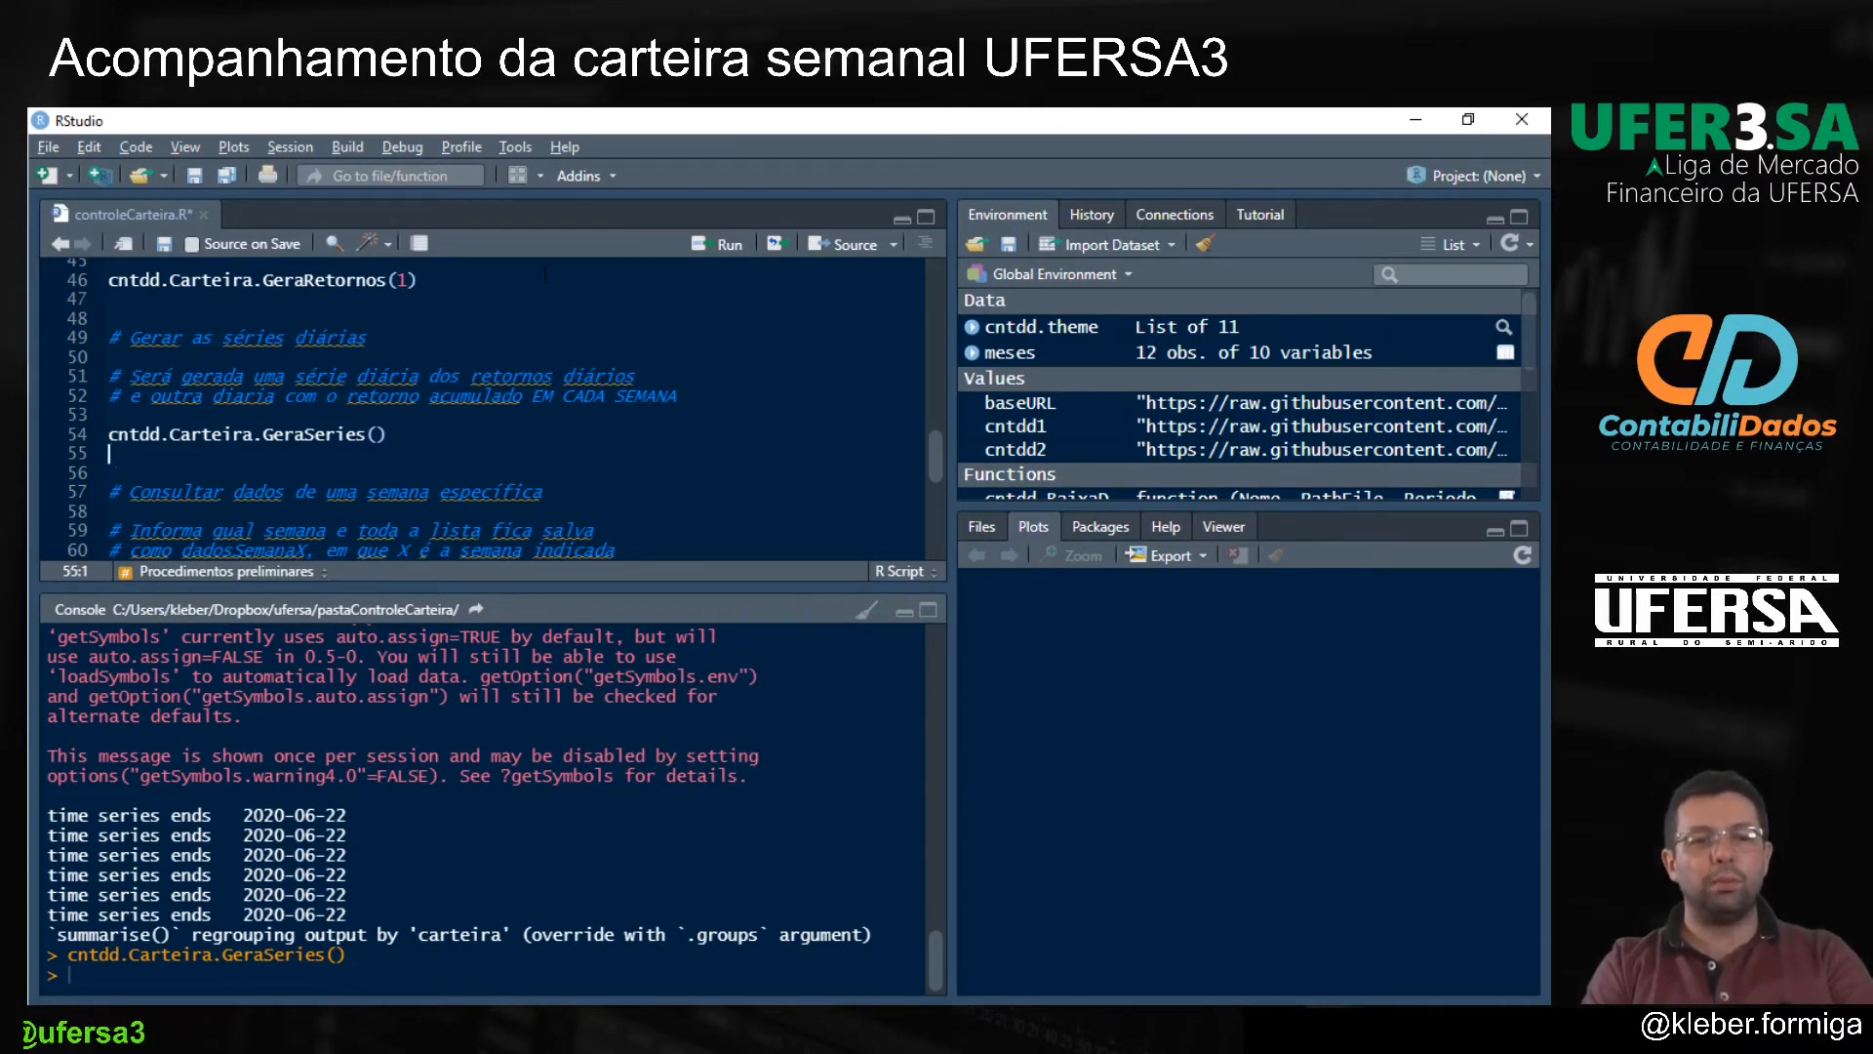
Step: Add the named argument semana = 1 to the GeraSeries call and run it
key("End")
key("Left")
key("Tab")
key("Return")
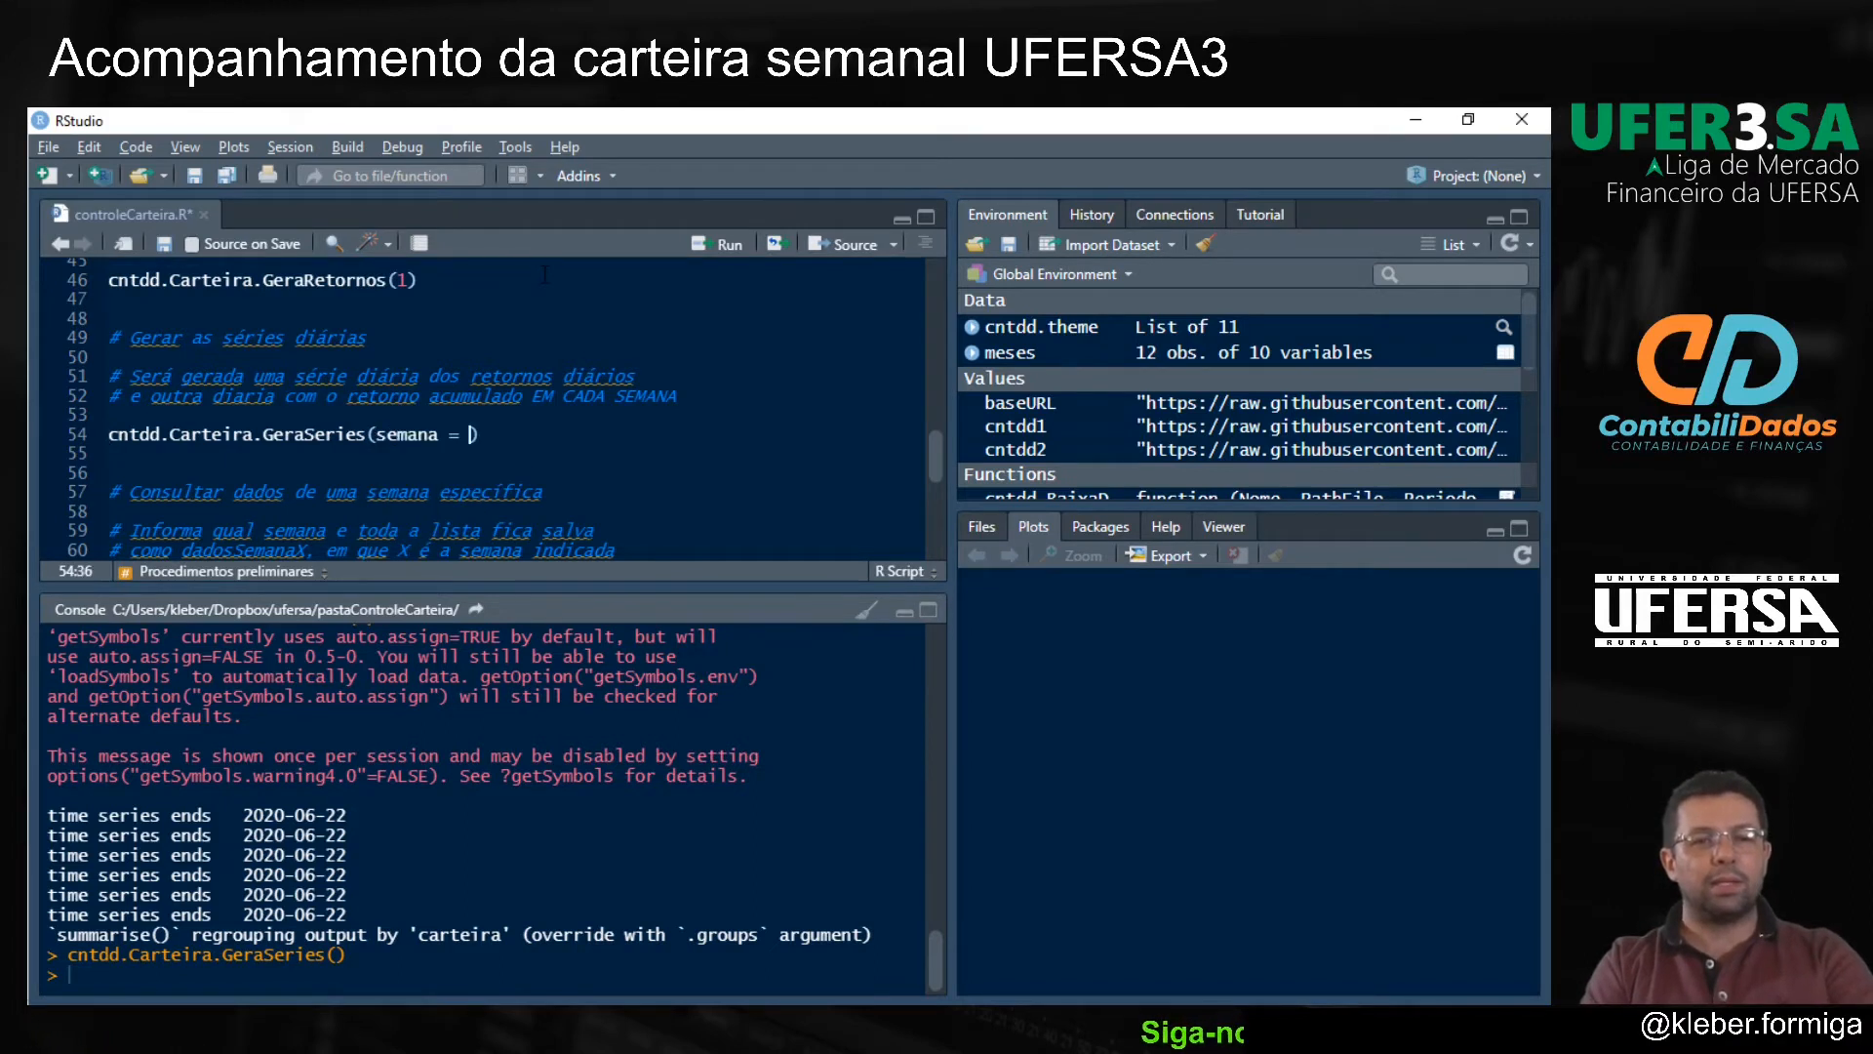
type("1")
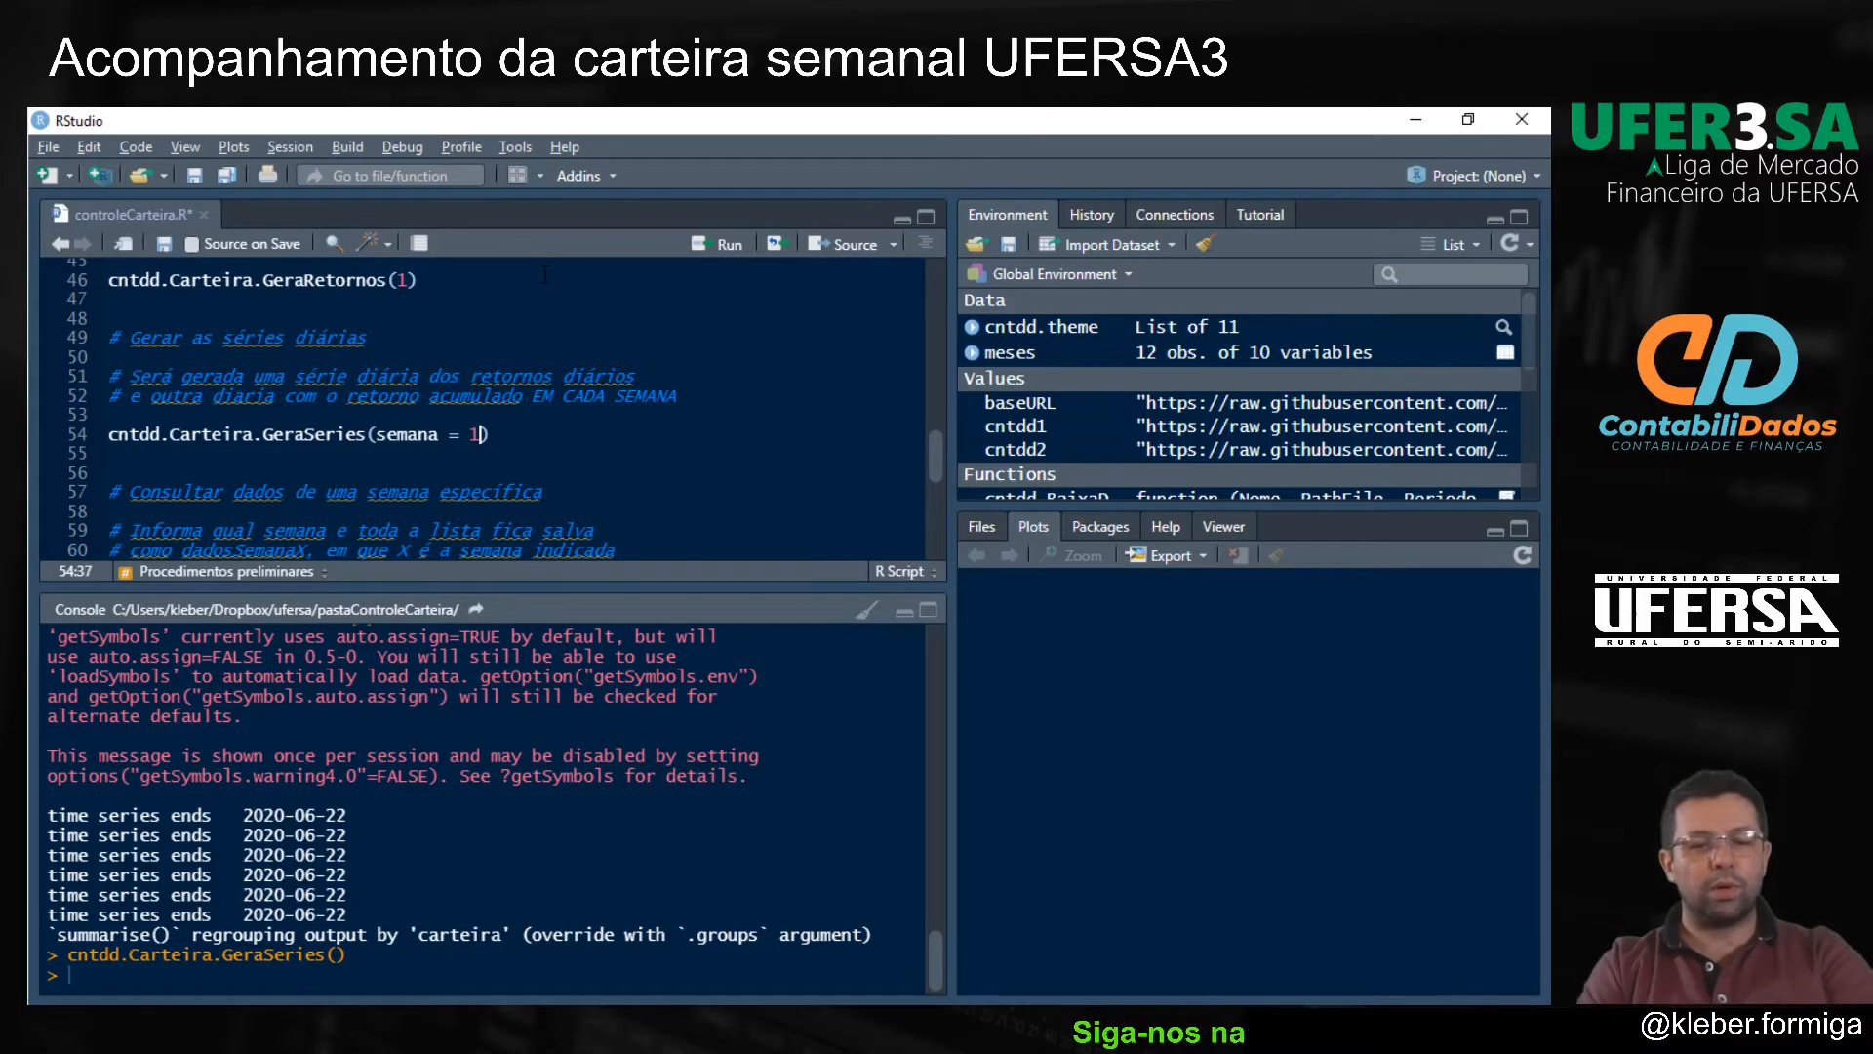
key("ctrl+Return")
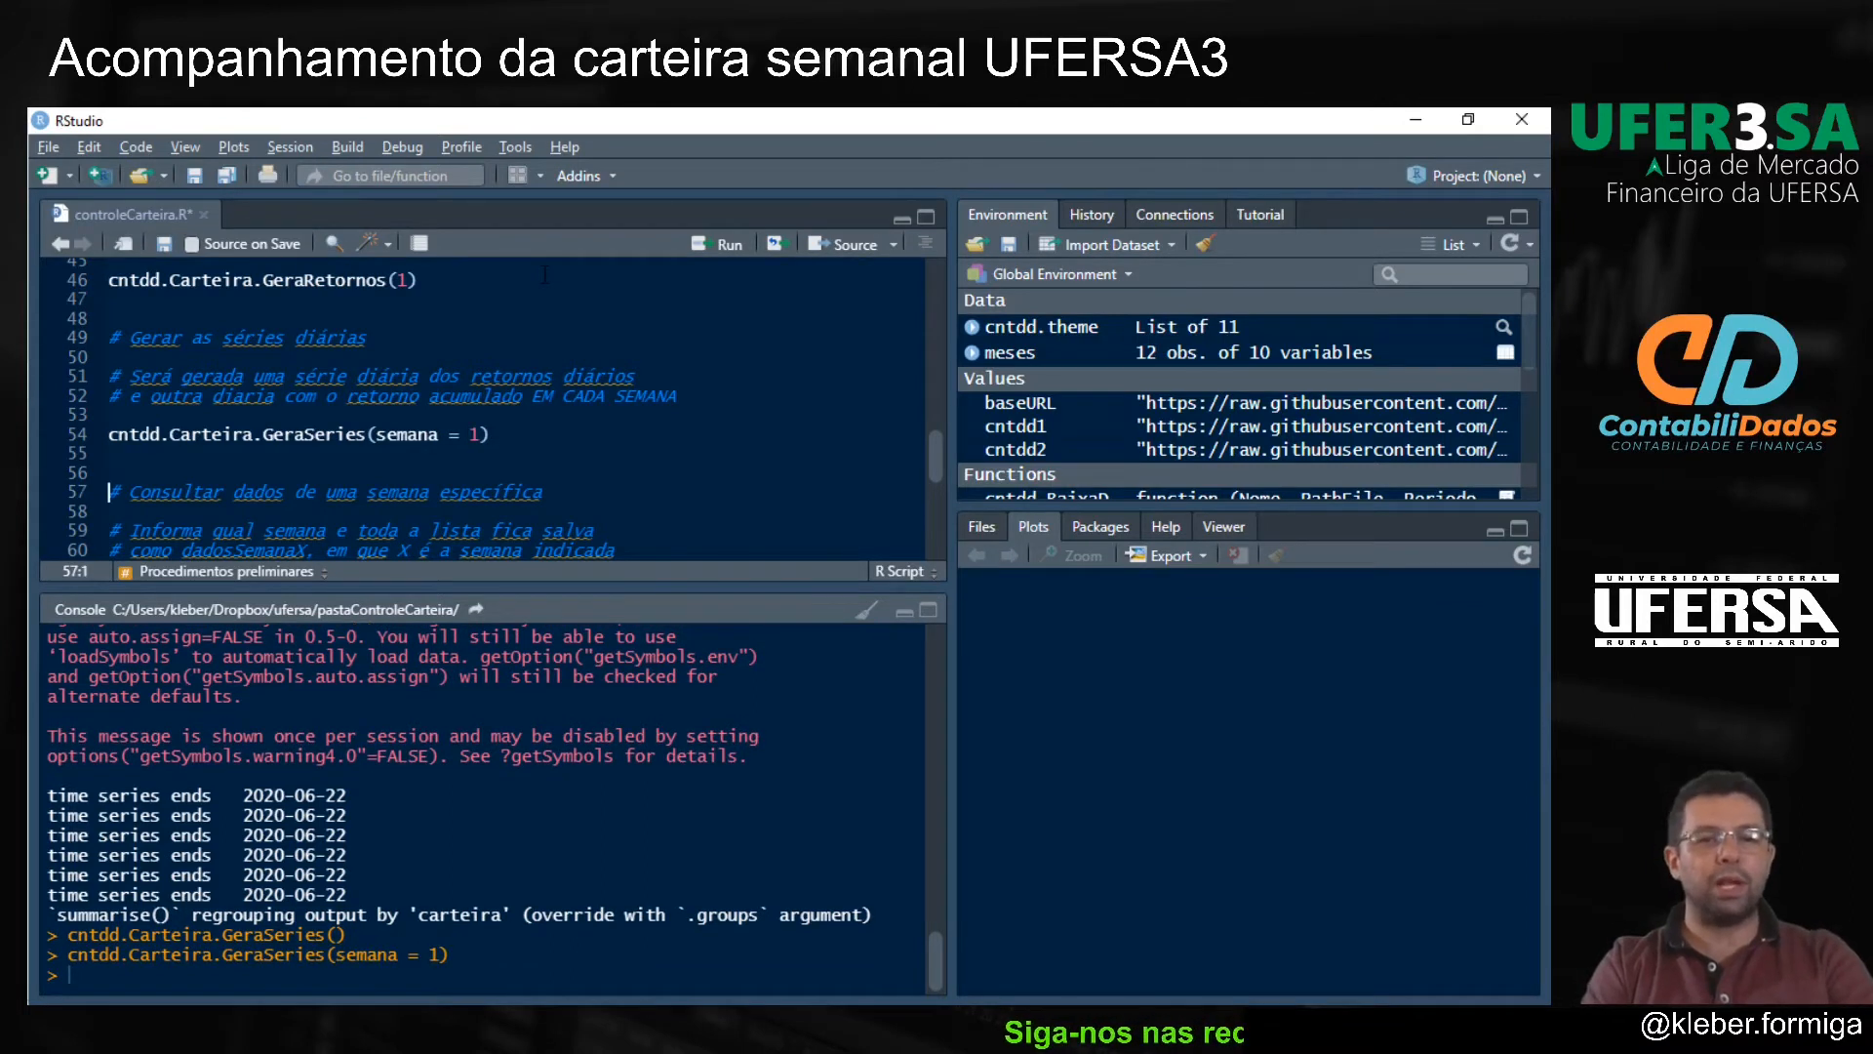
Step: Remove the semana = 1 argument from the GeraSeries call, leaving its parentheses empty
key("Down")
key("Down")
key("Down")
key("Down")
key("Up")
key("Up")
key("Up")
key("Up")
key("Up")
key("End")
key("Left")
key("Left")
key("Left")
key("ctrl+shift+Left")
key("Left")
key("ctrl+shift+Right")
key("shift+Right")
key("shift+Right")
key("shift+Right")
key("shift+Right")
key("BackSpace")
Step: Check the available GeraSeries arguments, enter just 1 as the week and run the call
key("Tab")
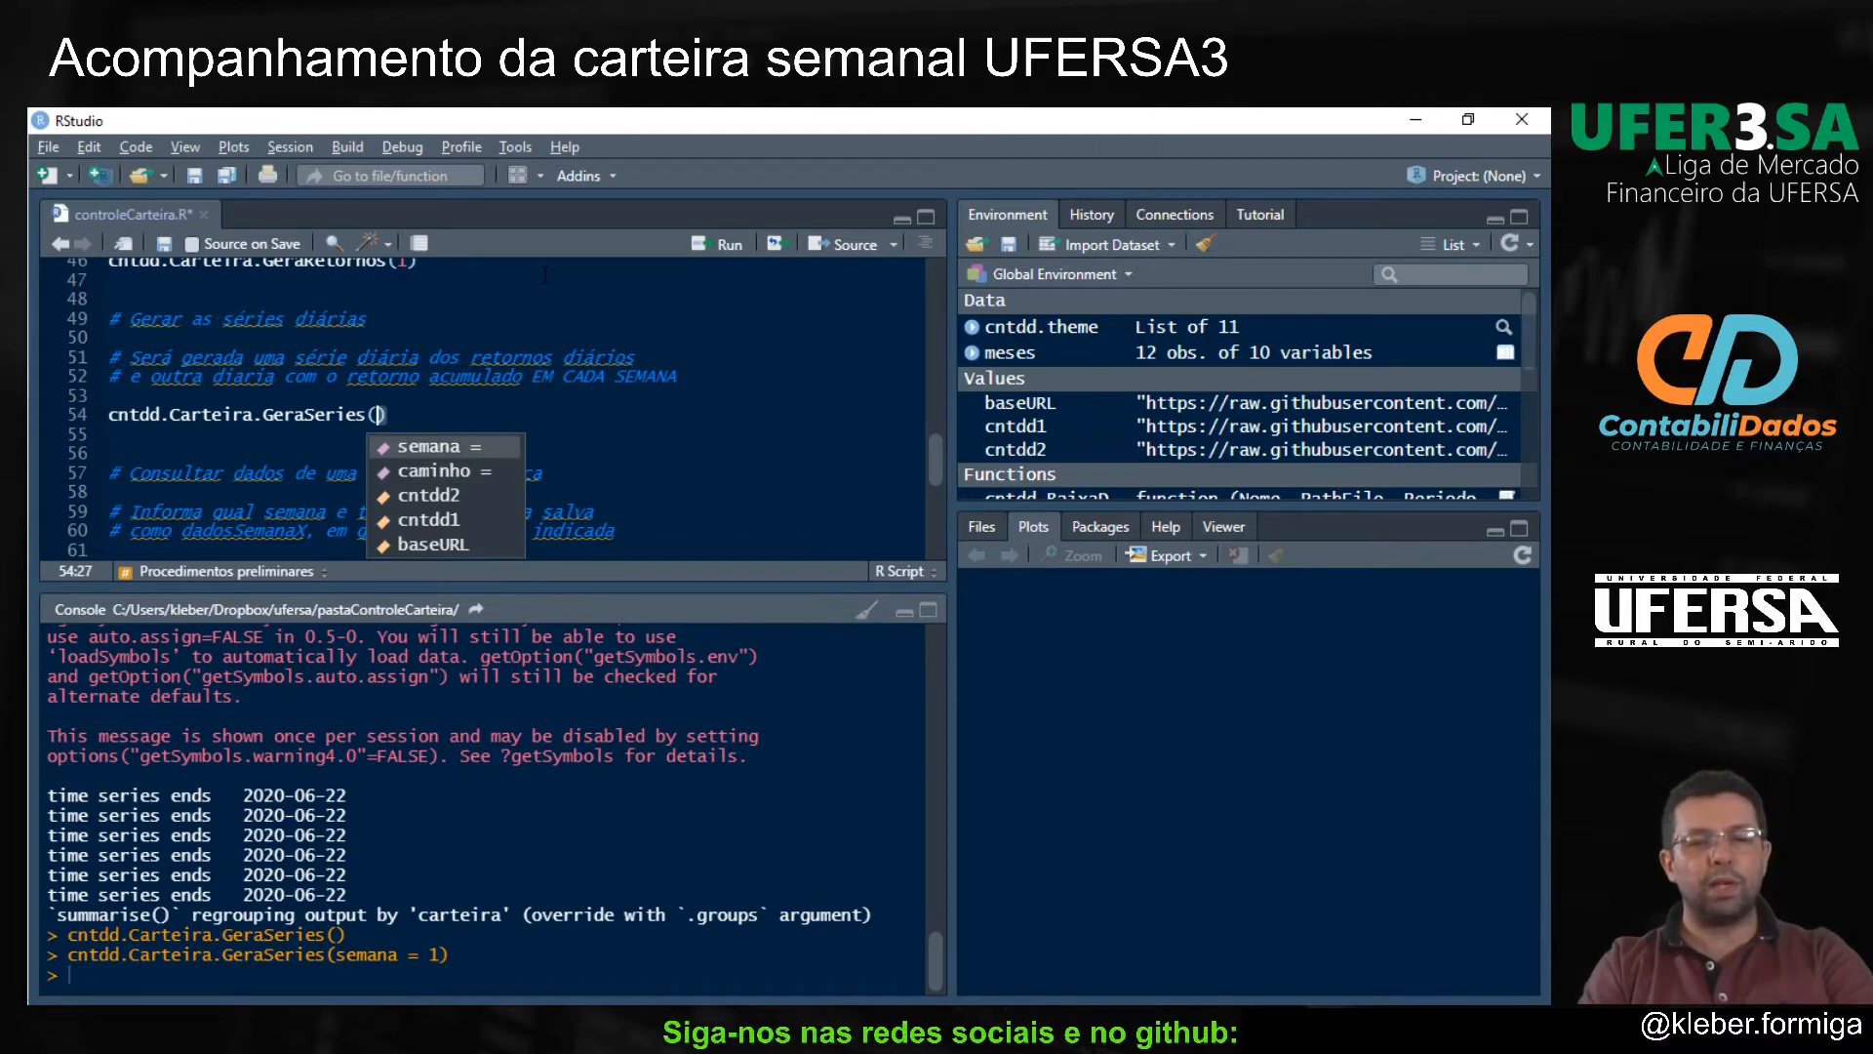
key("Down")
key("Up")
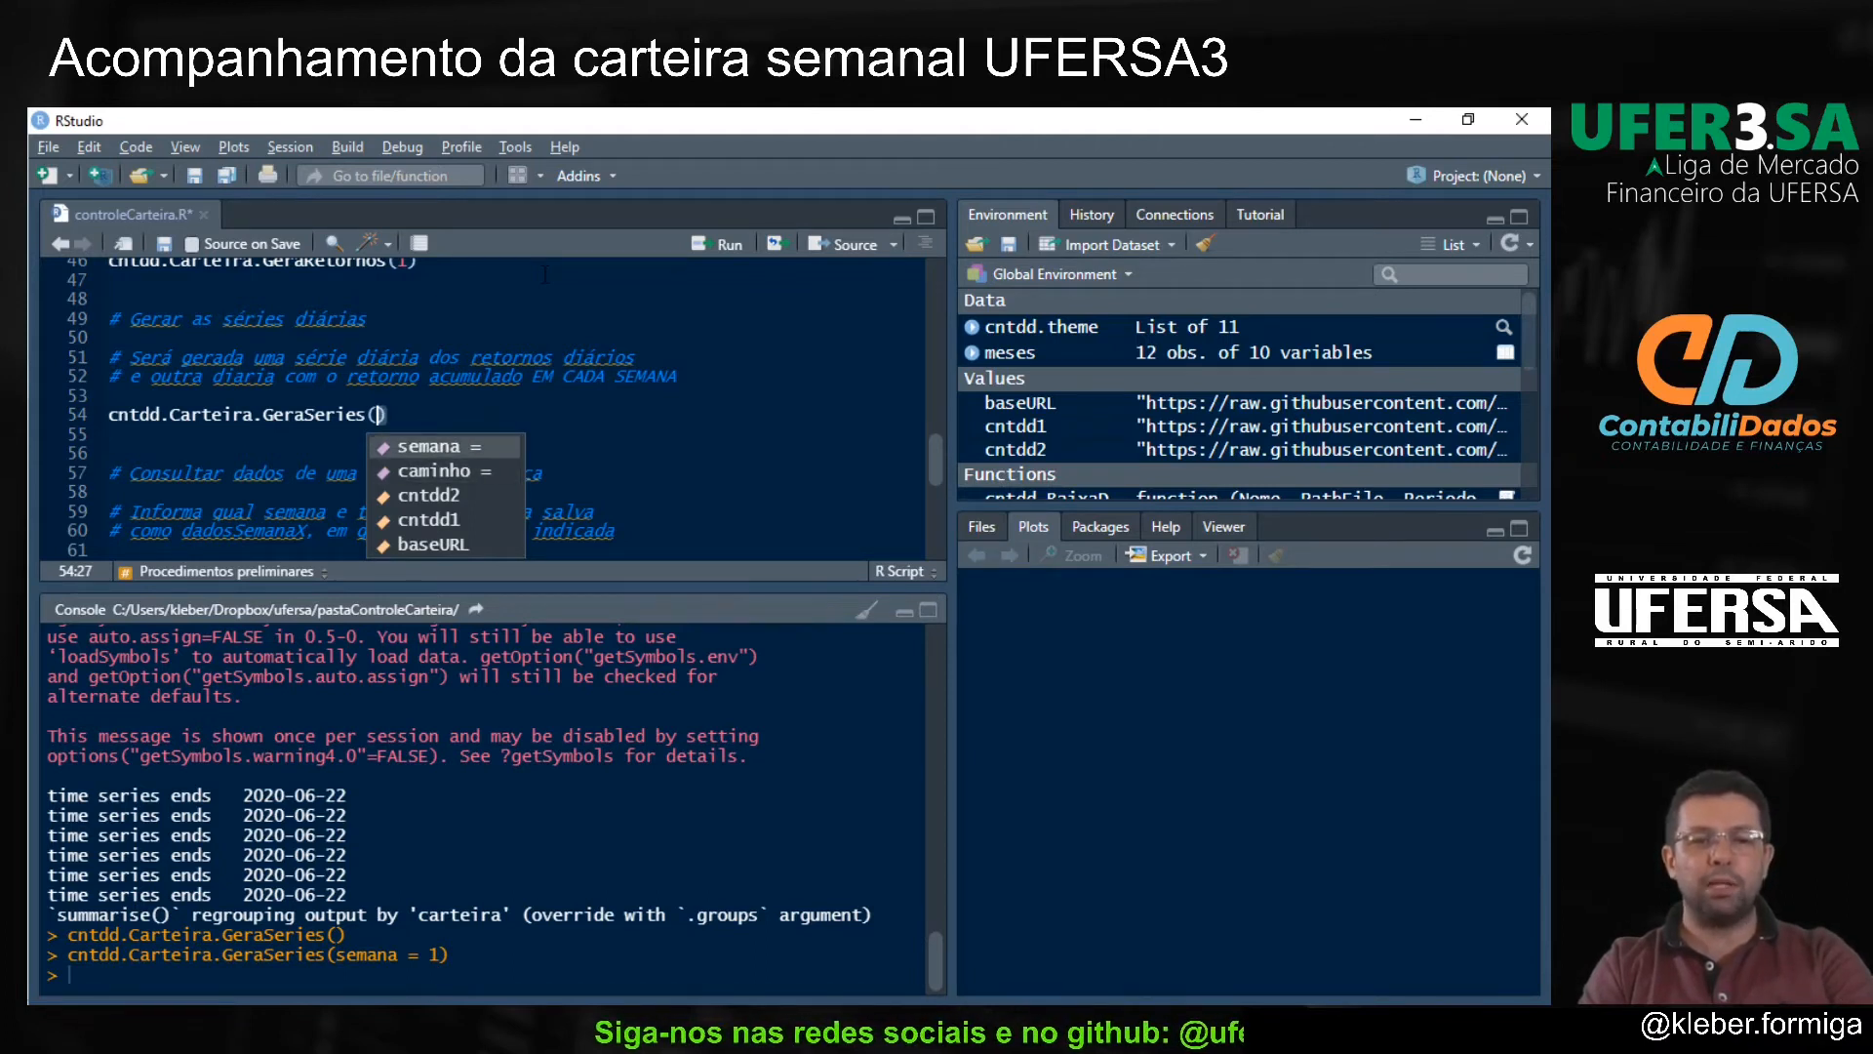
key("Escape")
type("1")
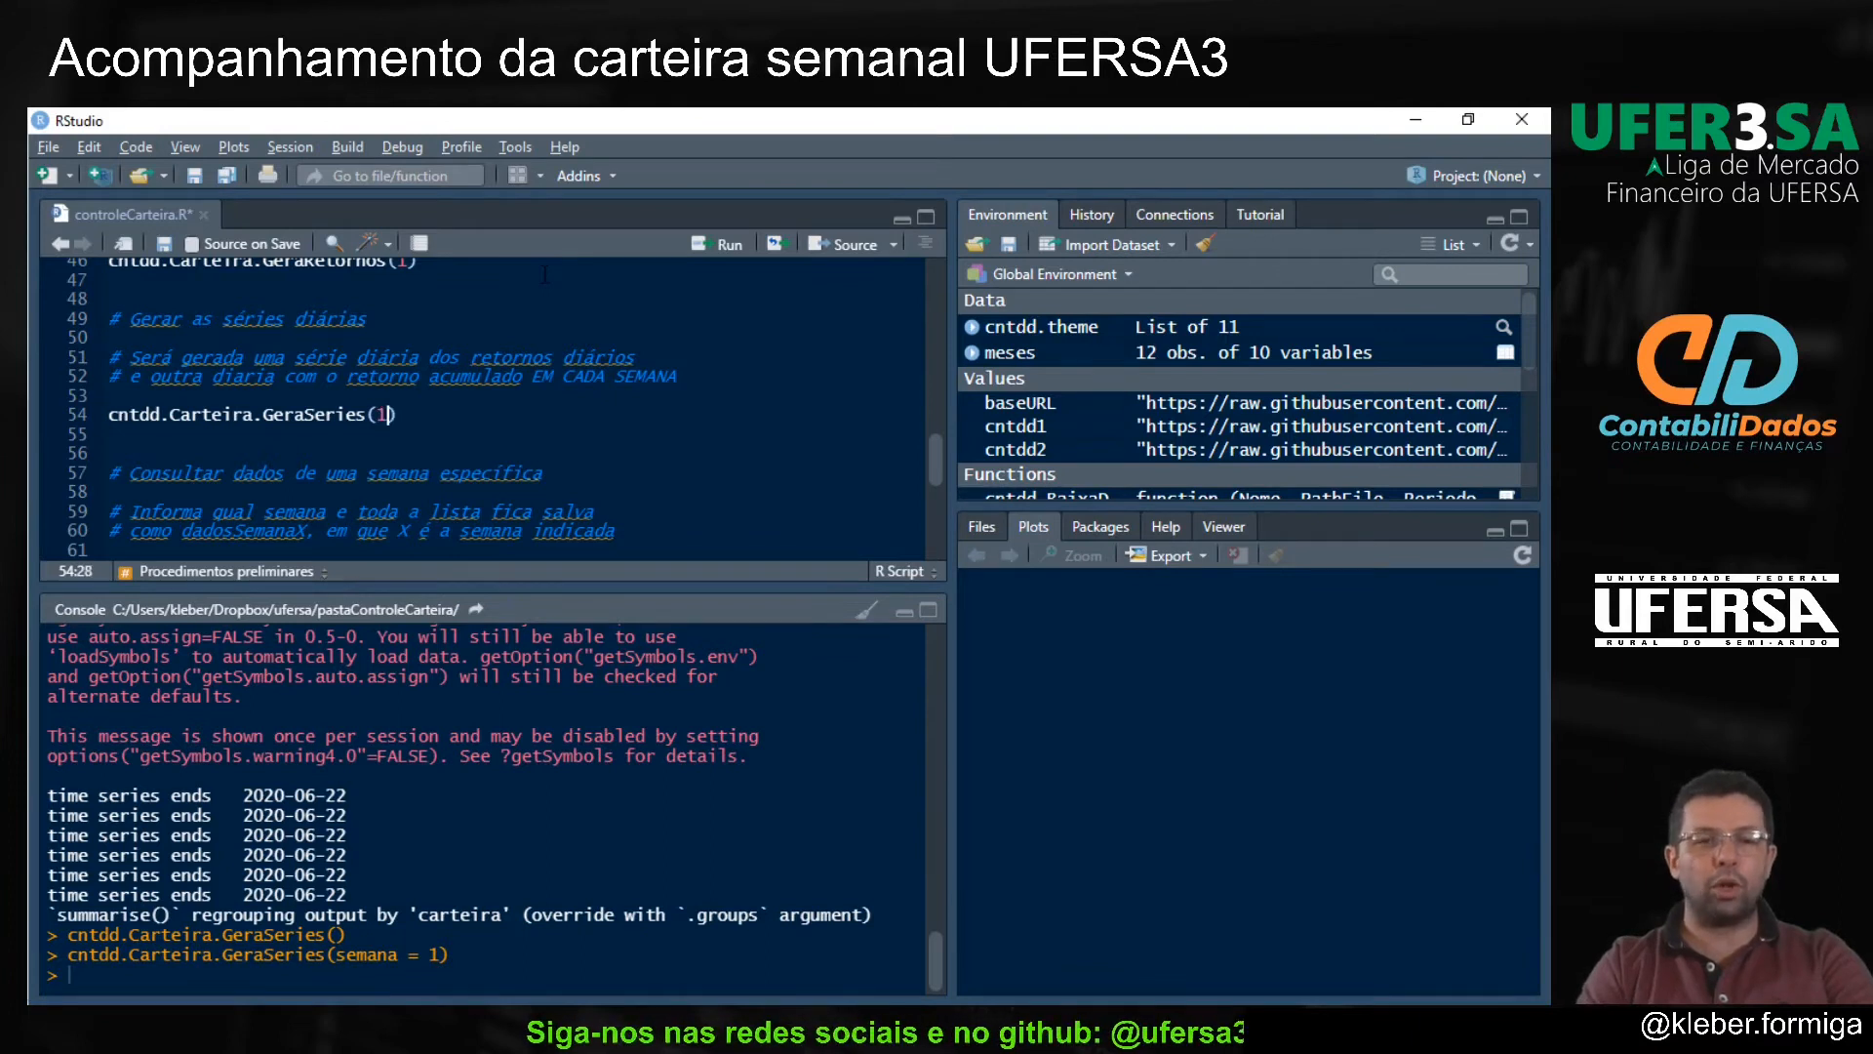
key("BackSpace")
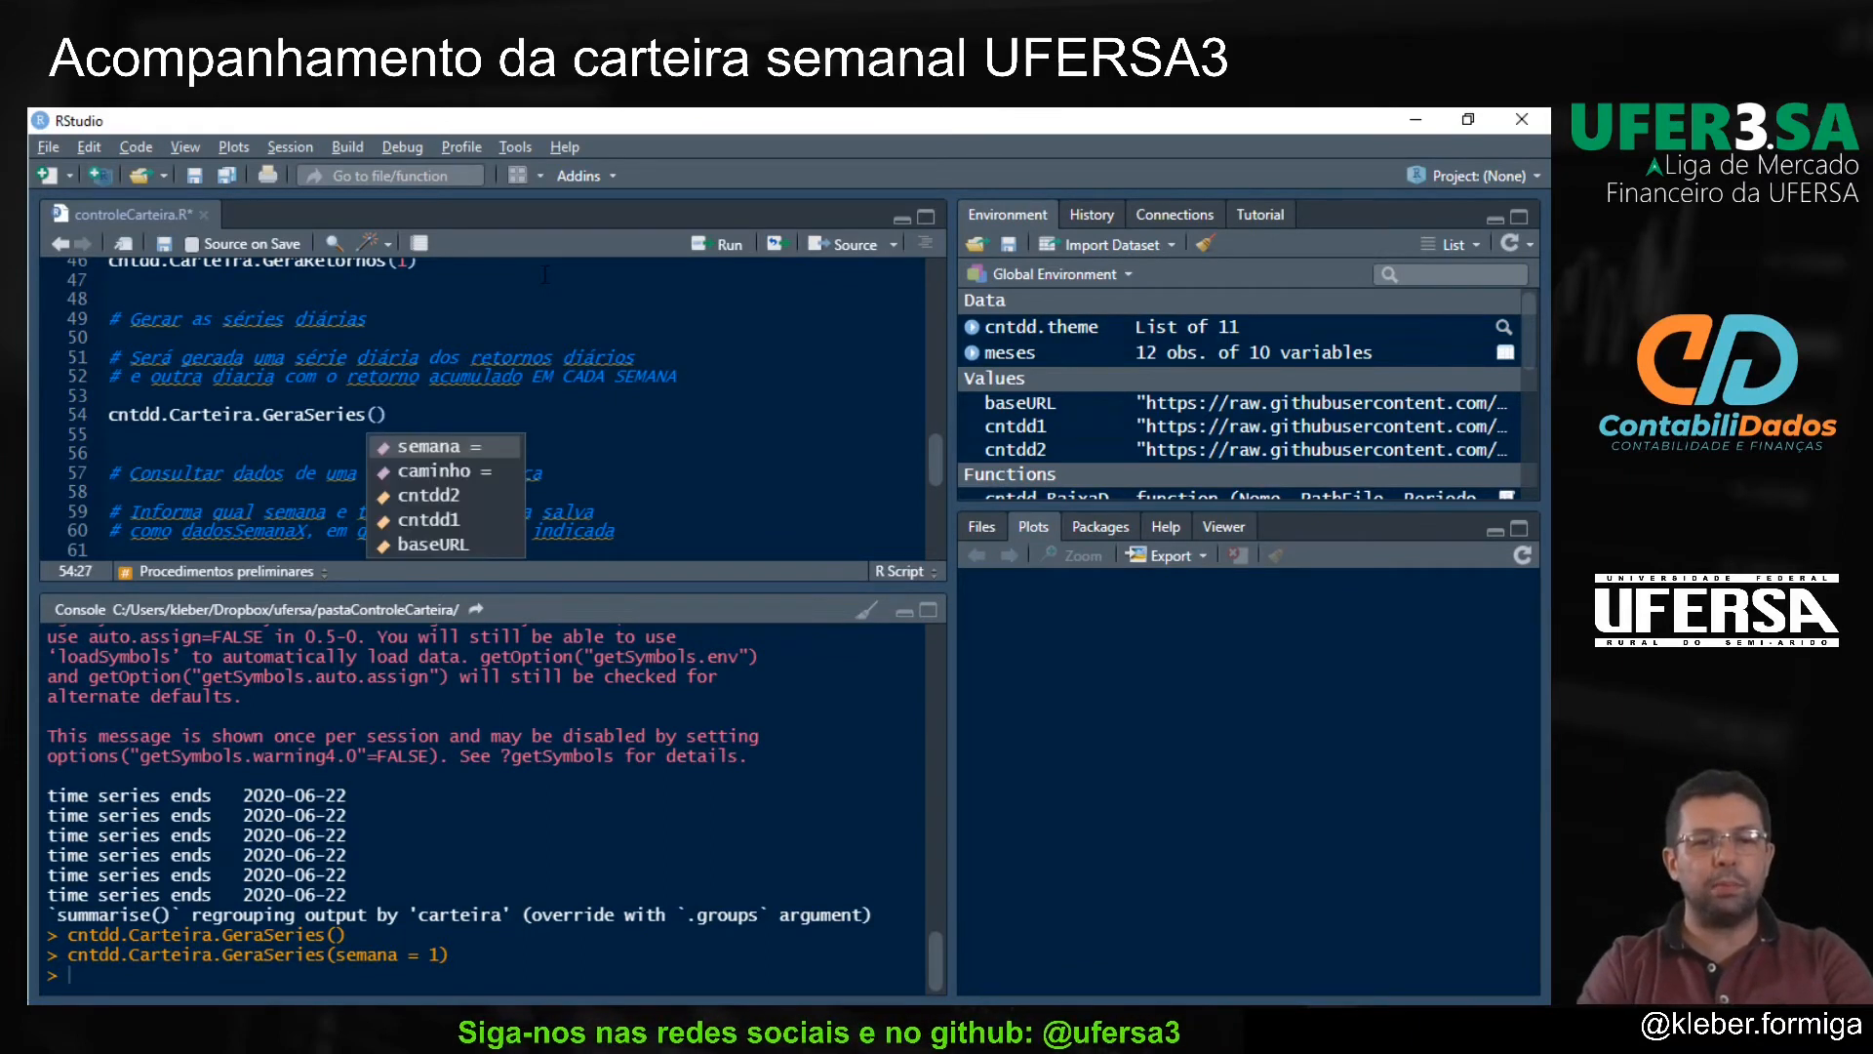
key("Escape")
type("1")
key("ctrl+Return")
Step: Read the section on querying a specific week, down to the ConsultaSemana and dadosSemana1 lines
key("Down")
key("Down")
key("Down")
key("Down")
key("Down")
key("Down")
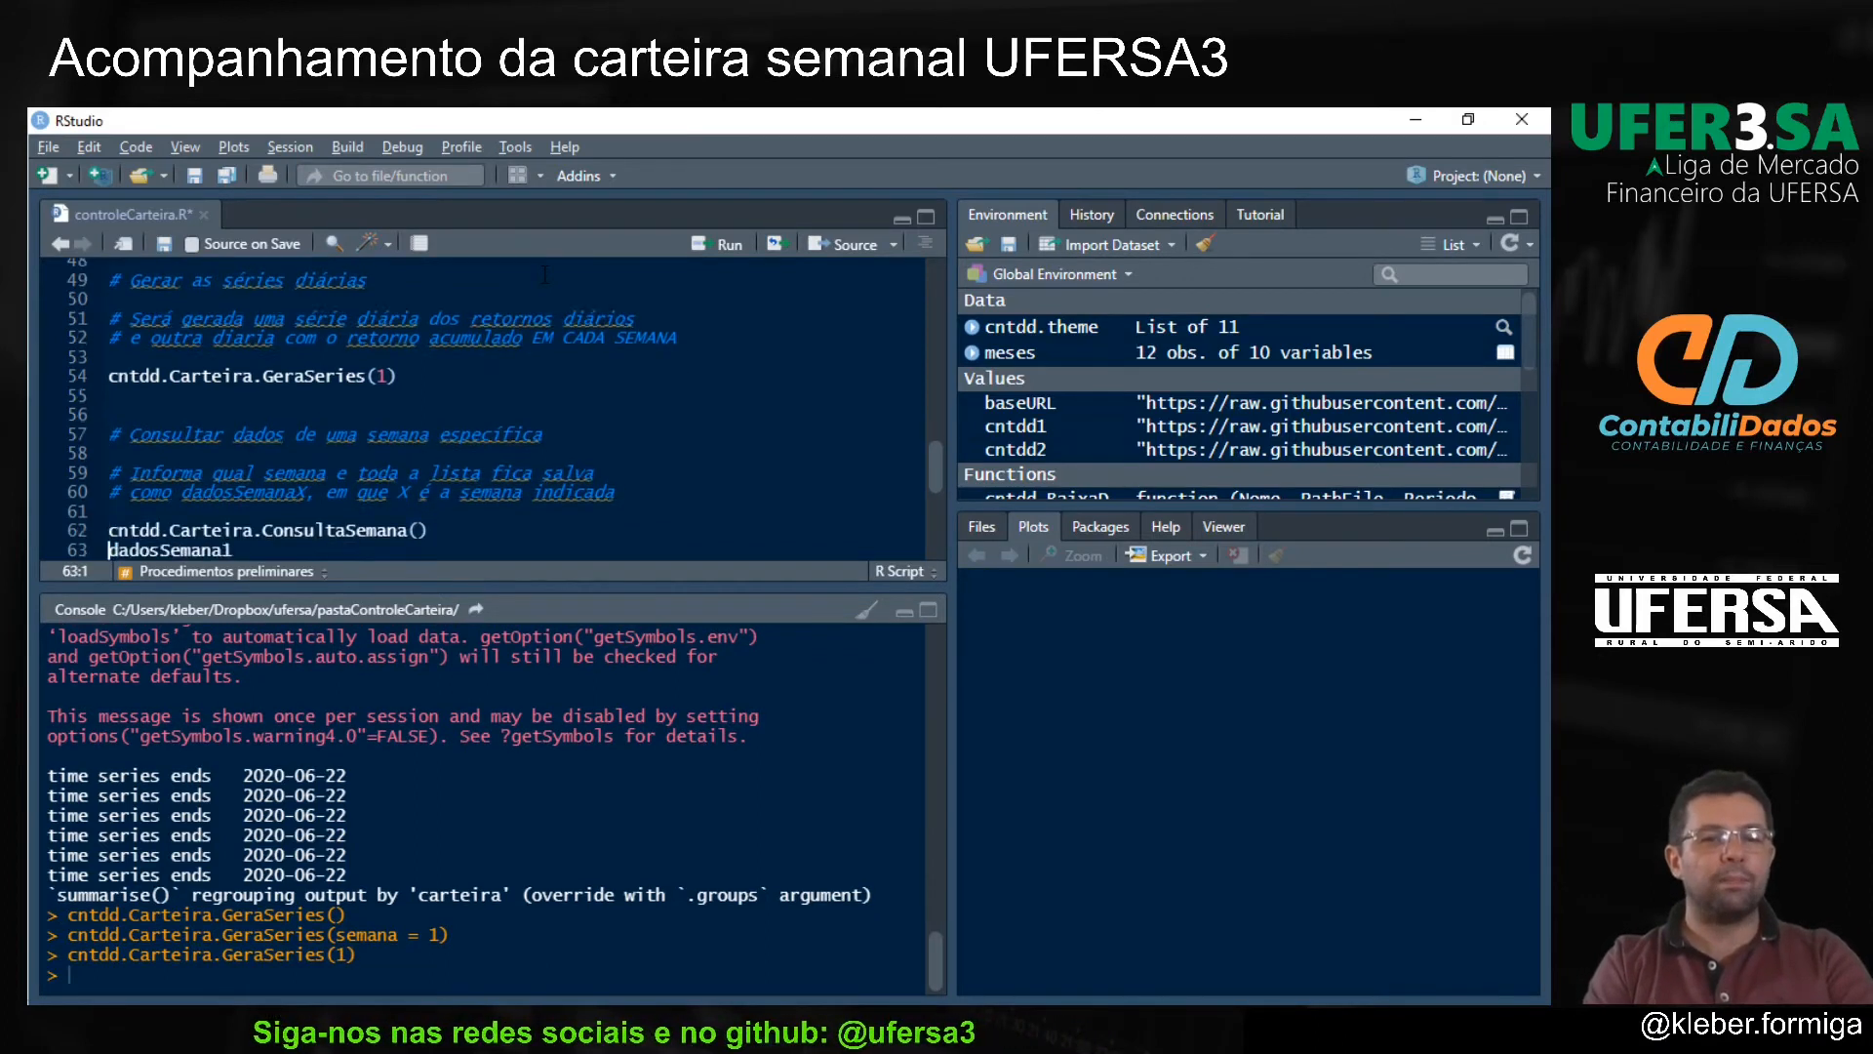
key("Down")
key("Down")
key("Down")
key("Up")
key("Up")
key("Up")
key("Up")
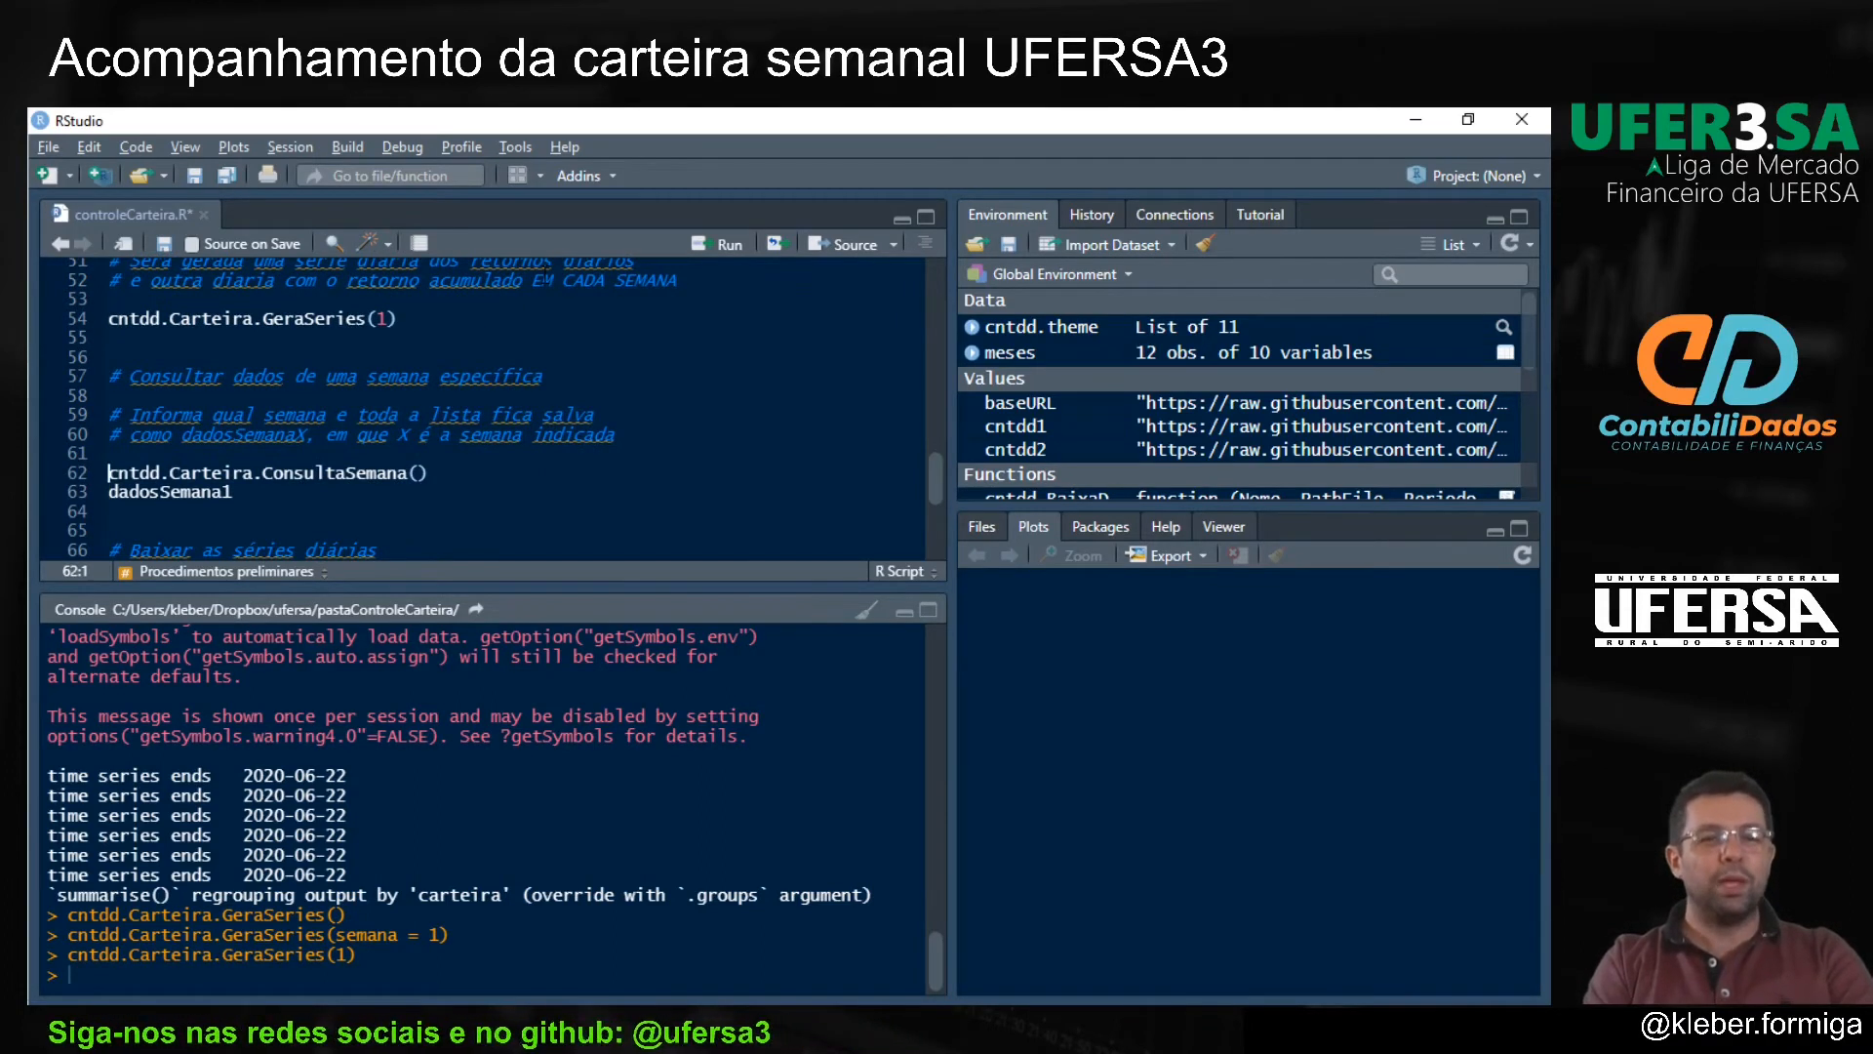
Step: Enter 1 as the week argument of cntdd.Carteira.ConsultaSemana and run the query
key("Right")
key("Right")
key("Right")
key("Right")
key("Right")
key("Right")
key("Right")
key("Right")
key("Right")
key("Right")
key("Right")
key("Right")
key("Right")
key("Right")
key("Right")
key("Right")
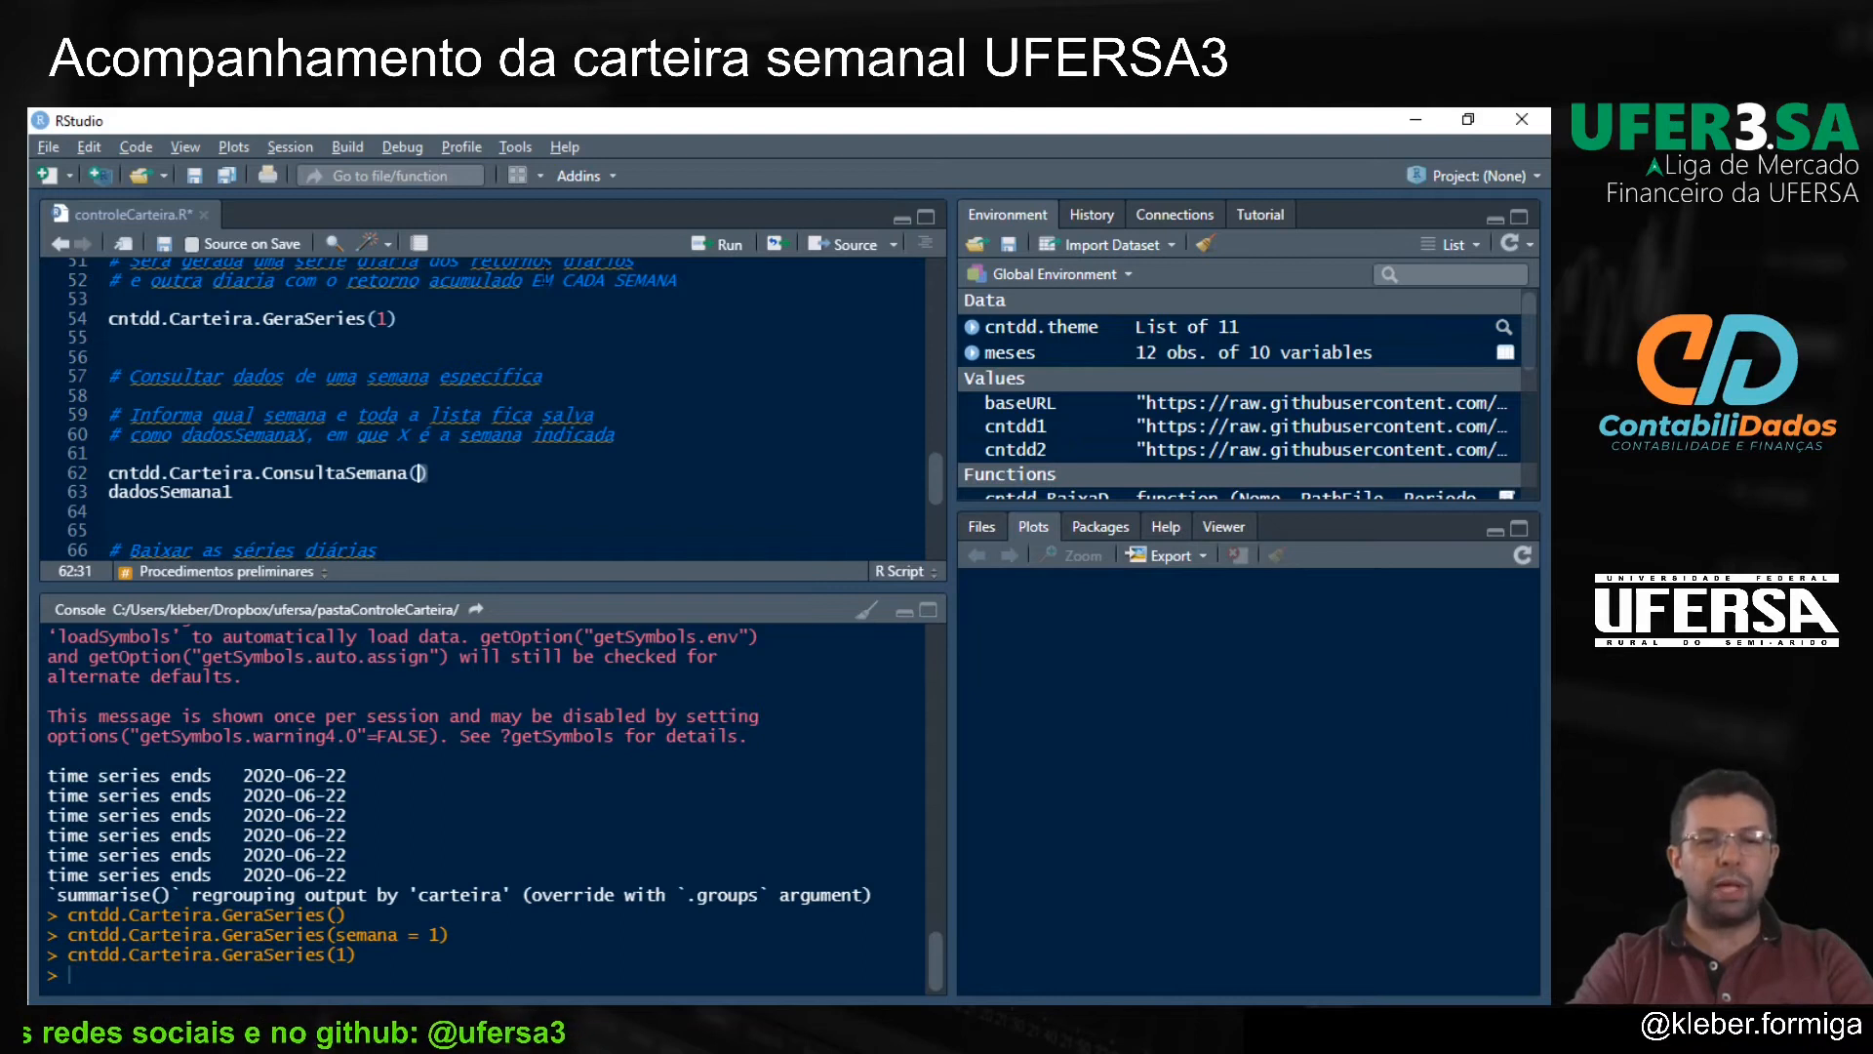
type("1")
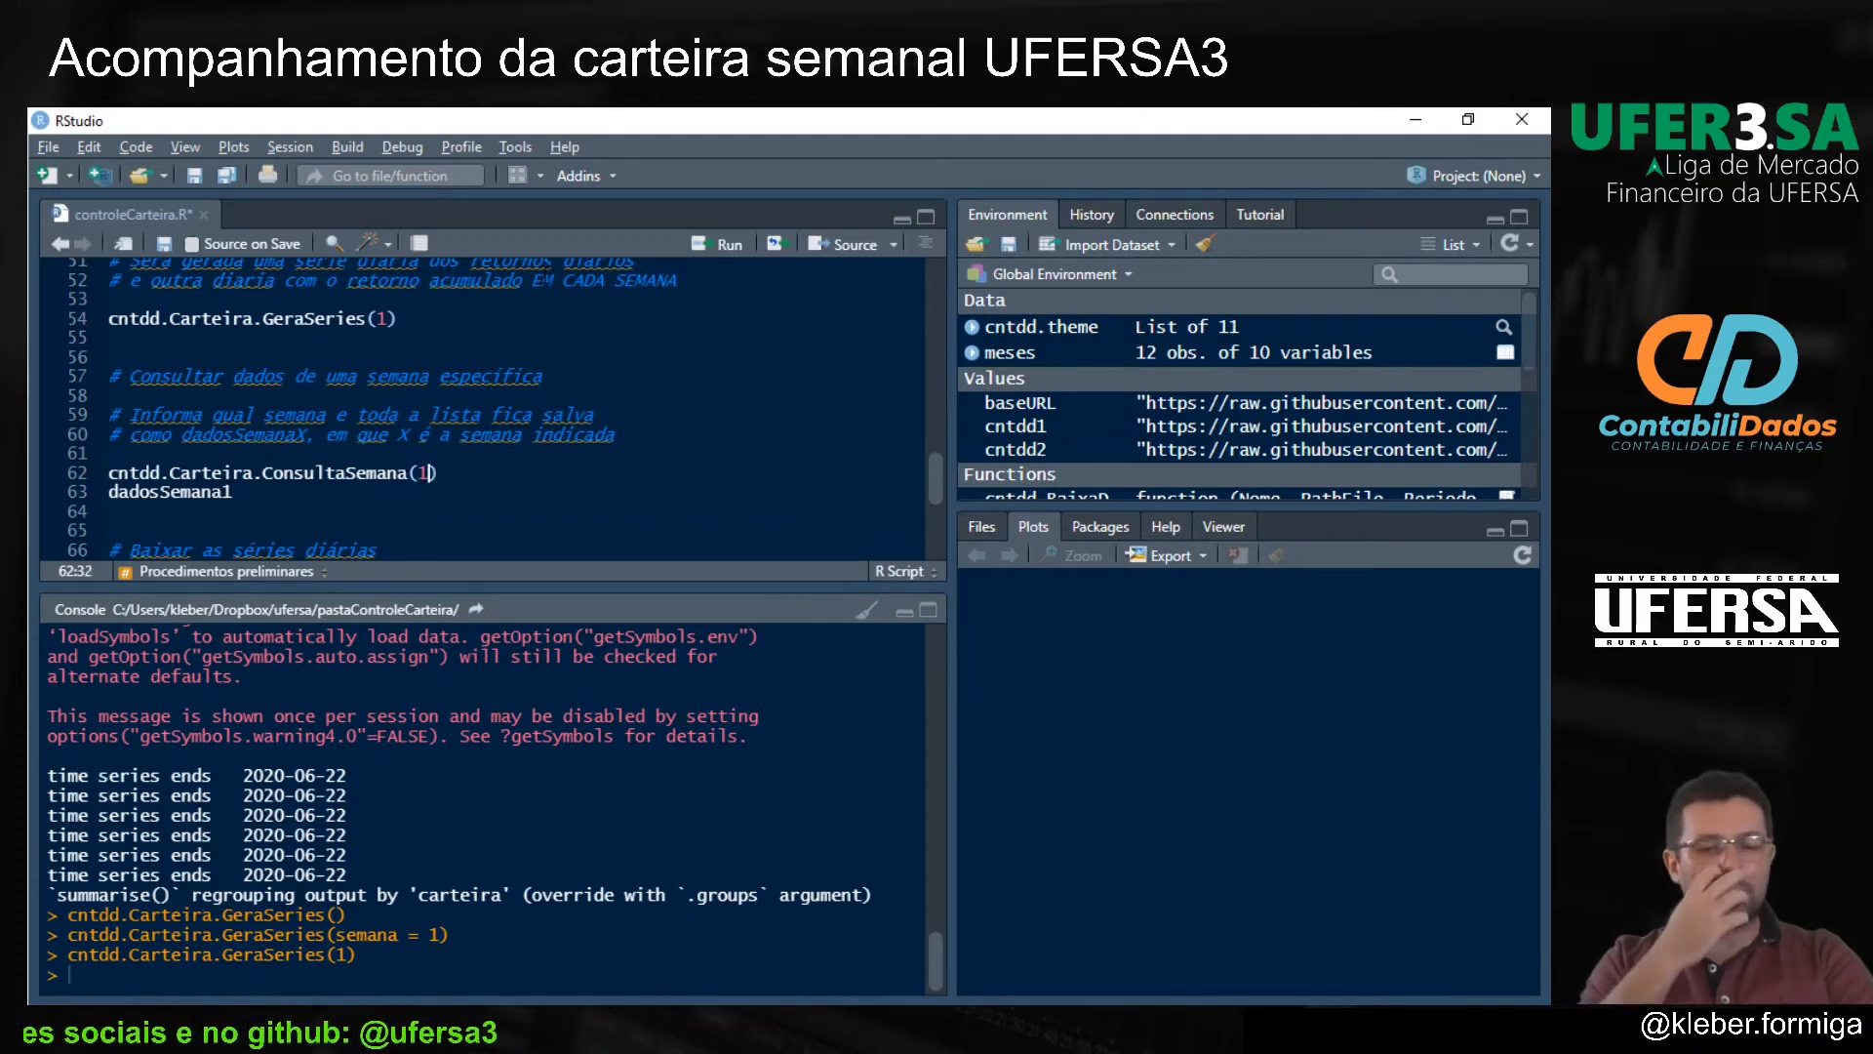
key("BackSpace")
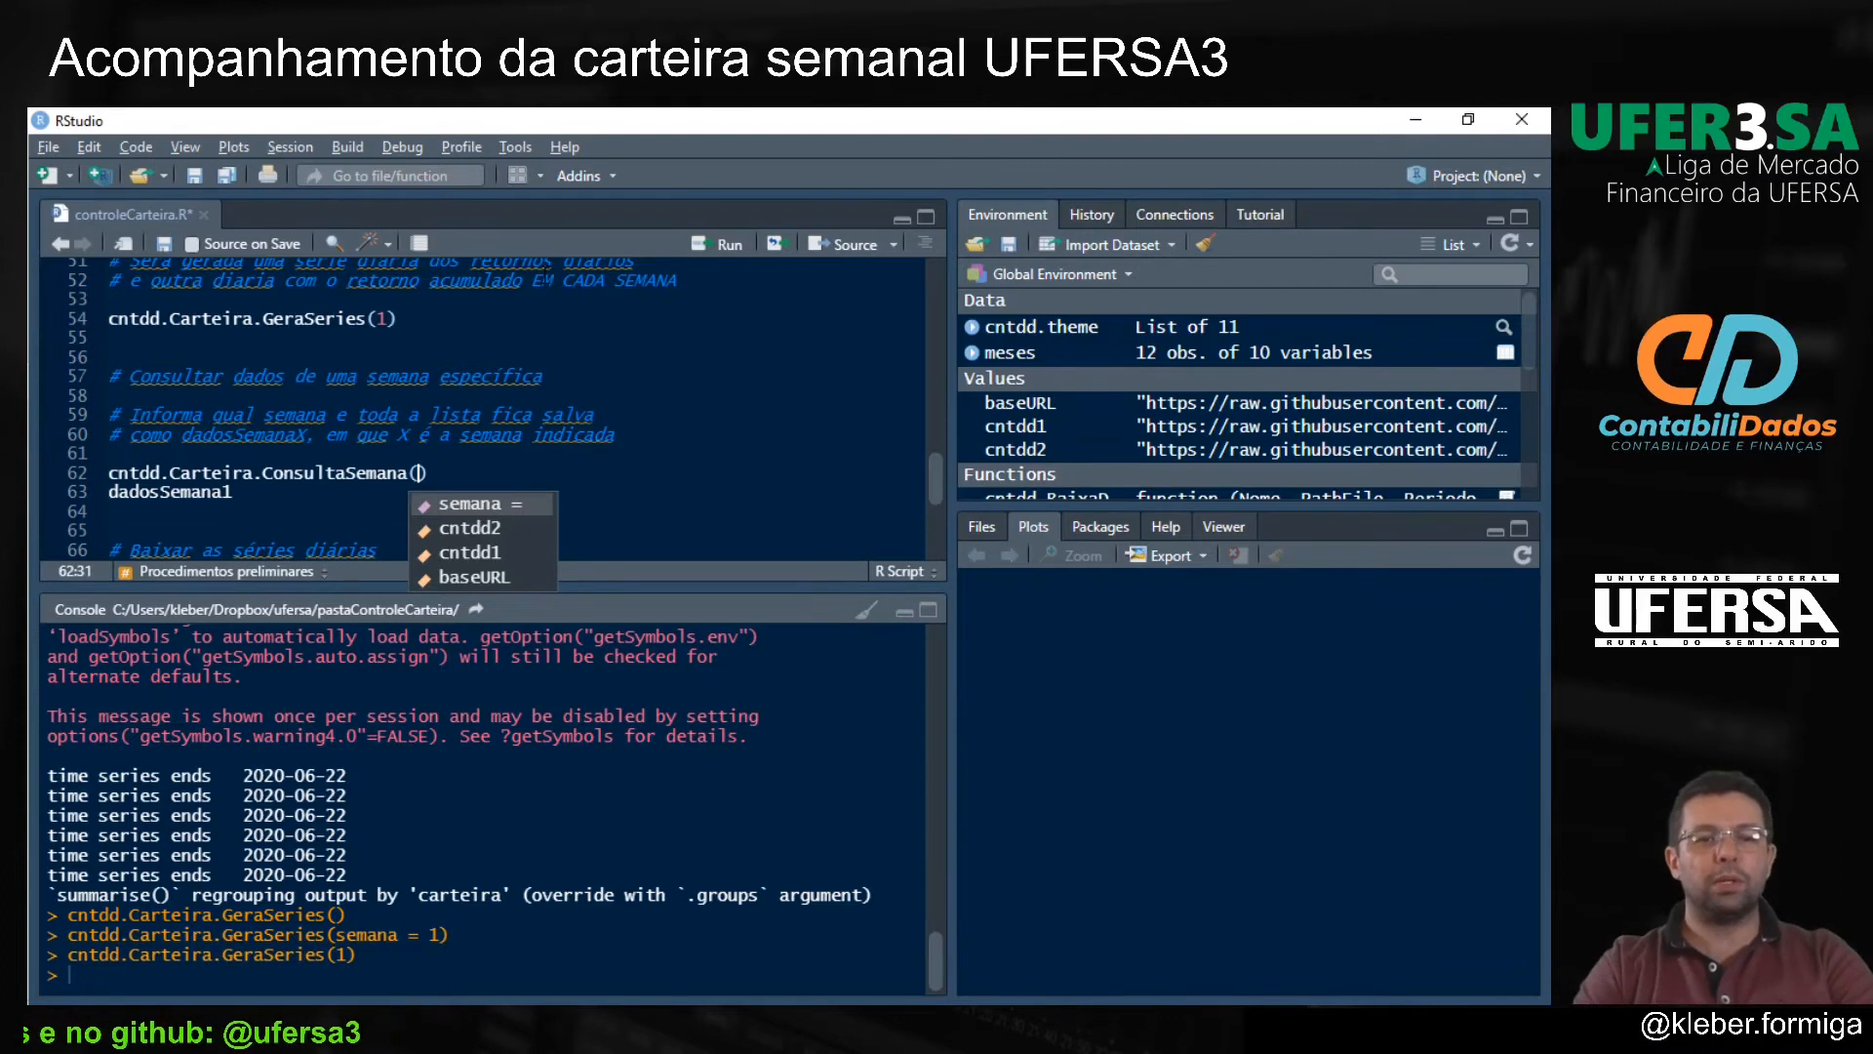
key("Return")
left_click_drag(514, 472, 418, 472)
key("BackSpace")
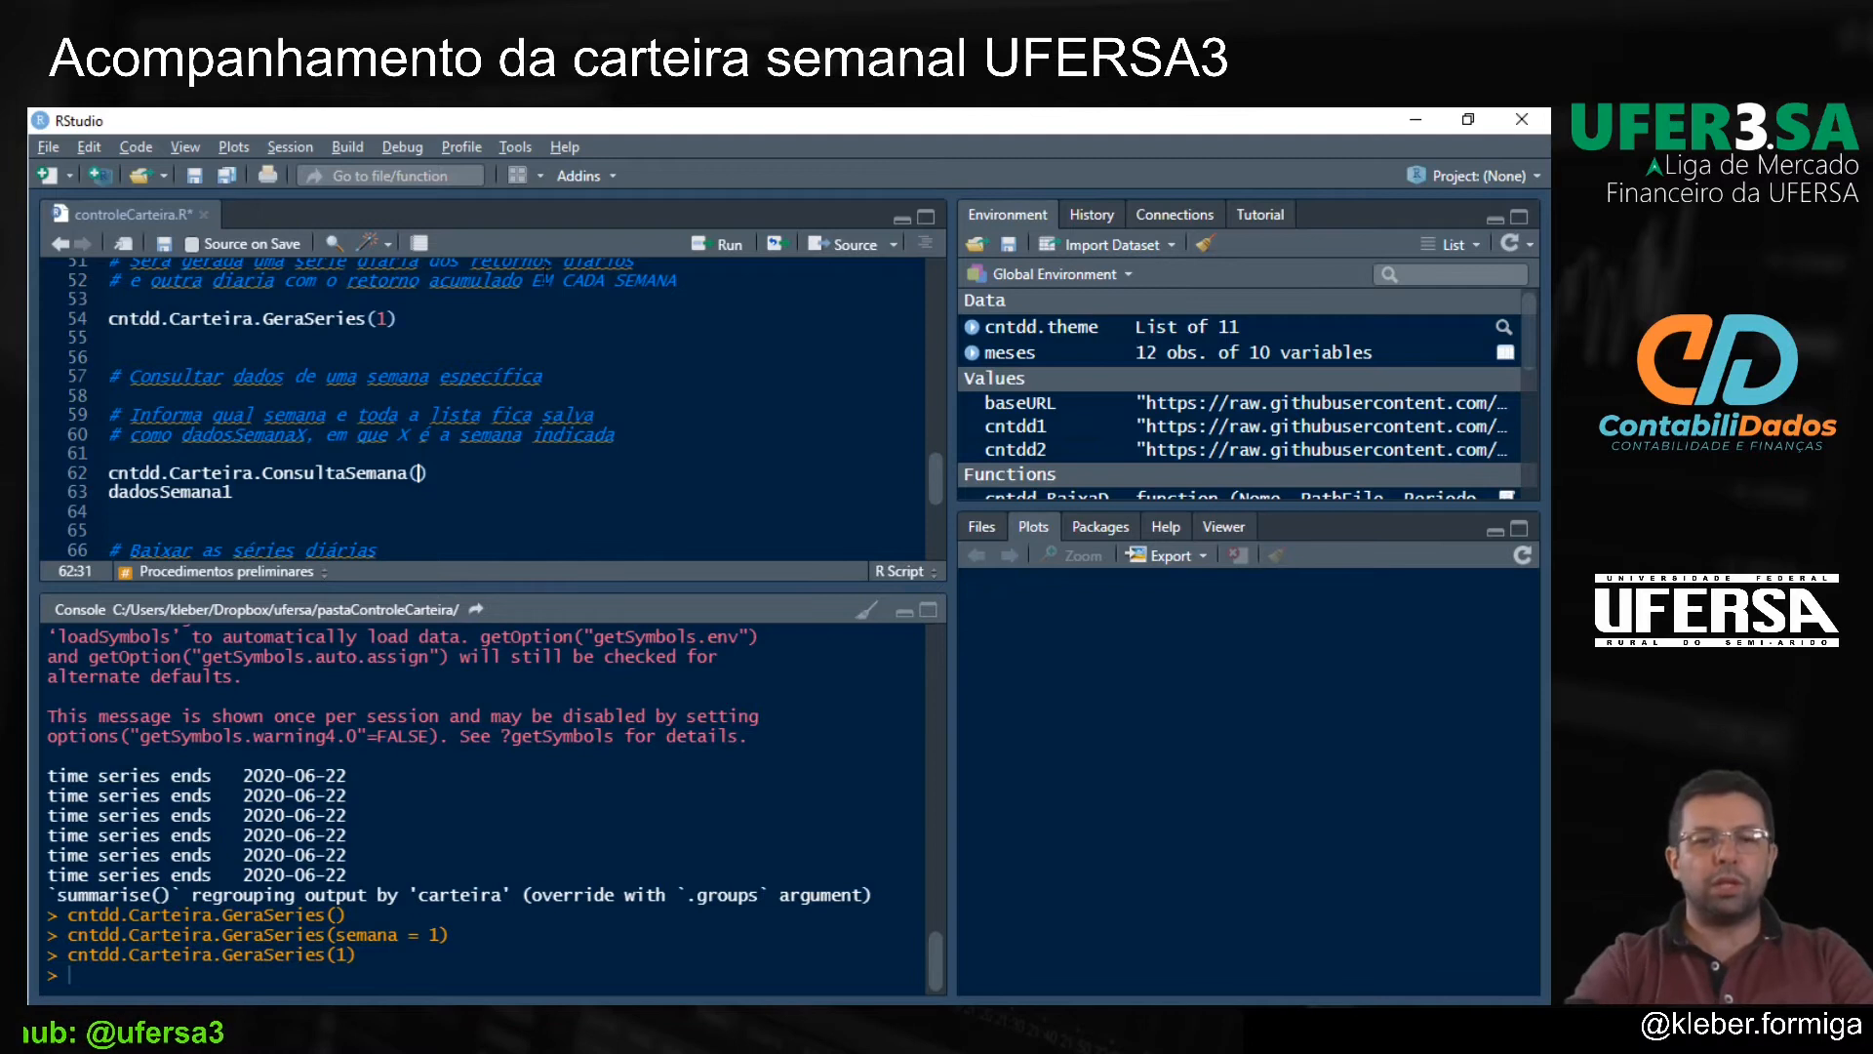
type("1")
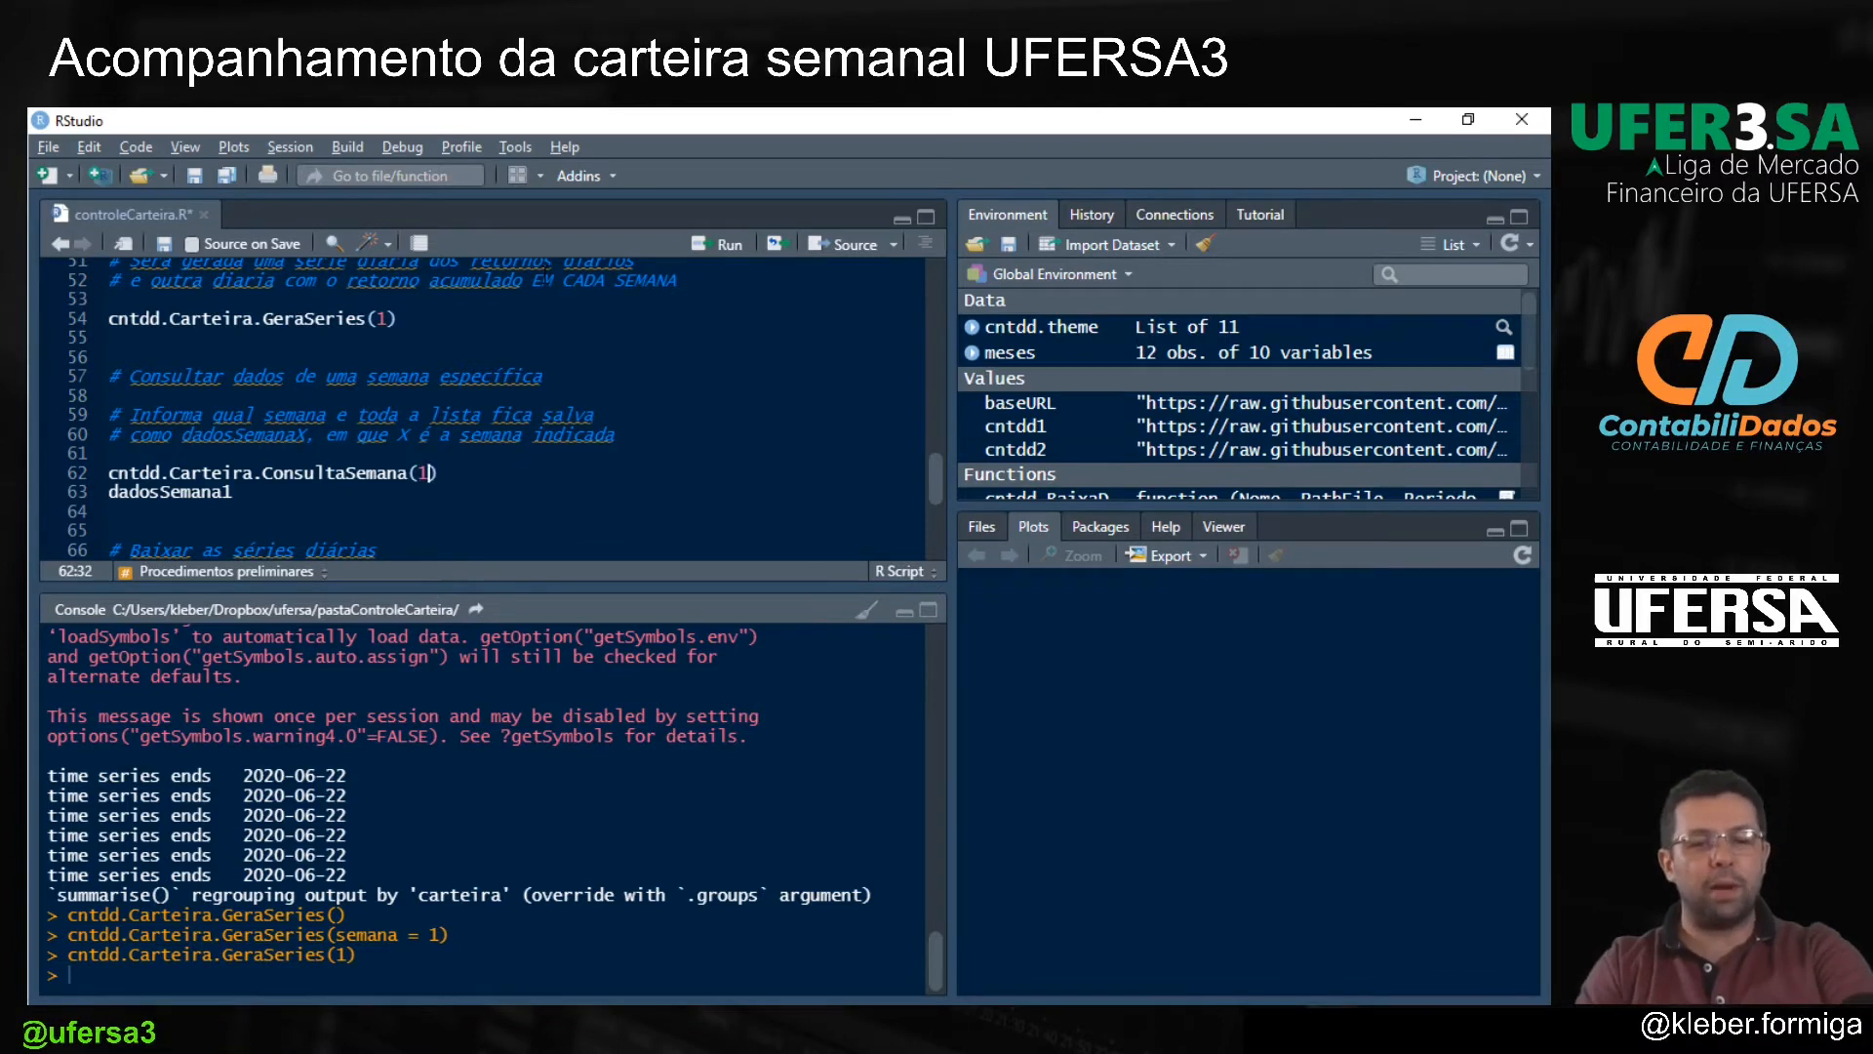
key("ctrl+Return")
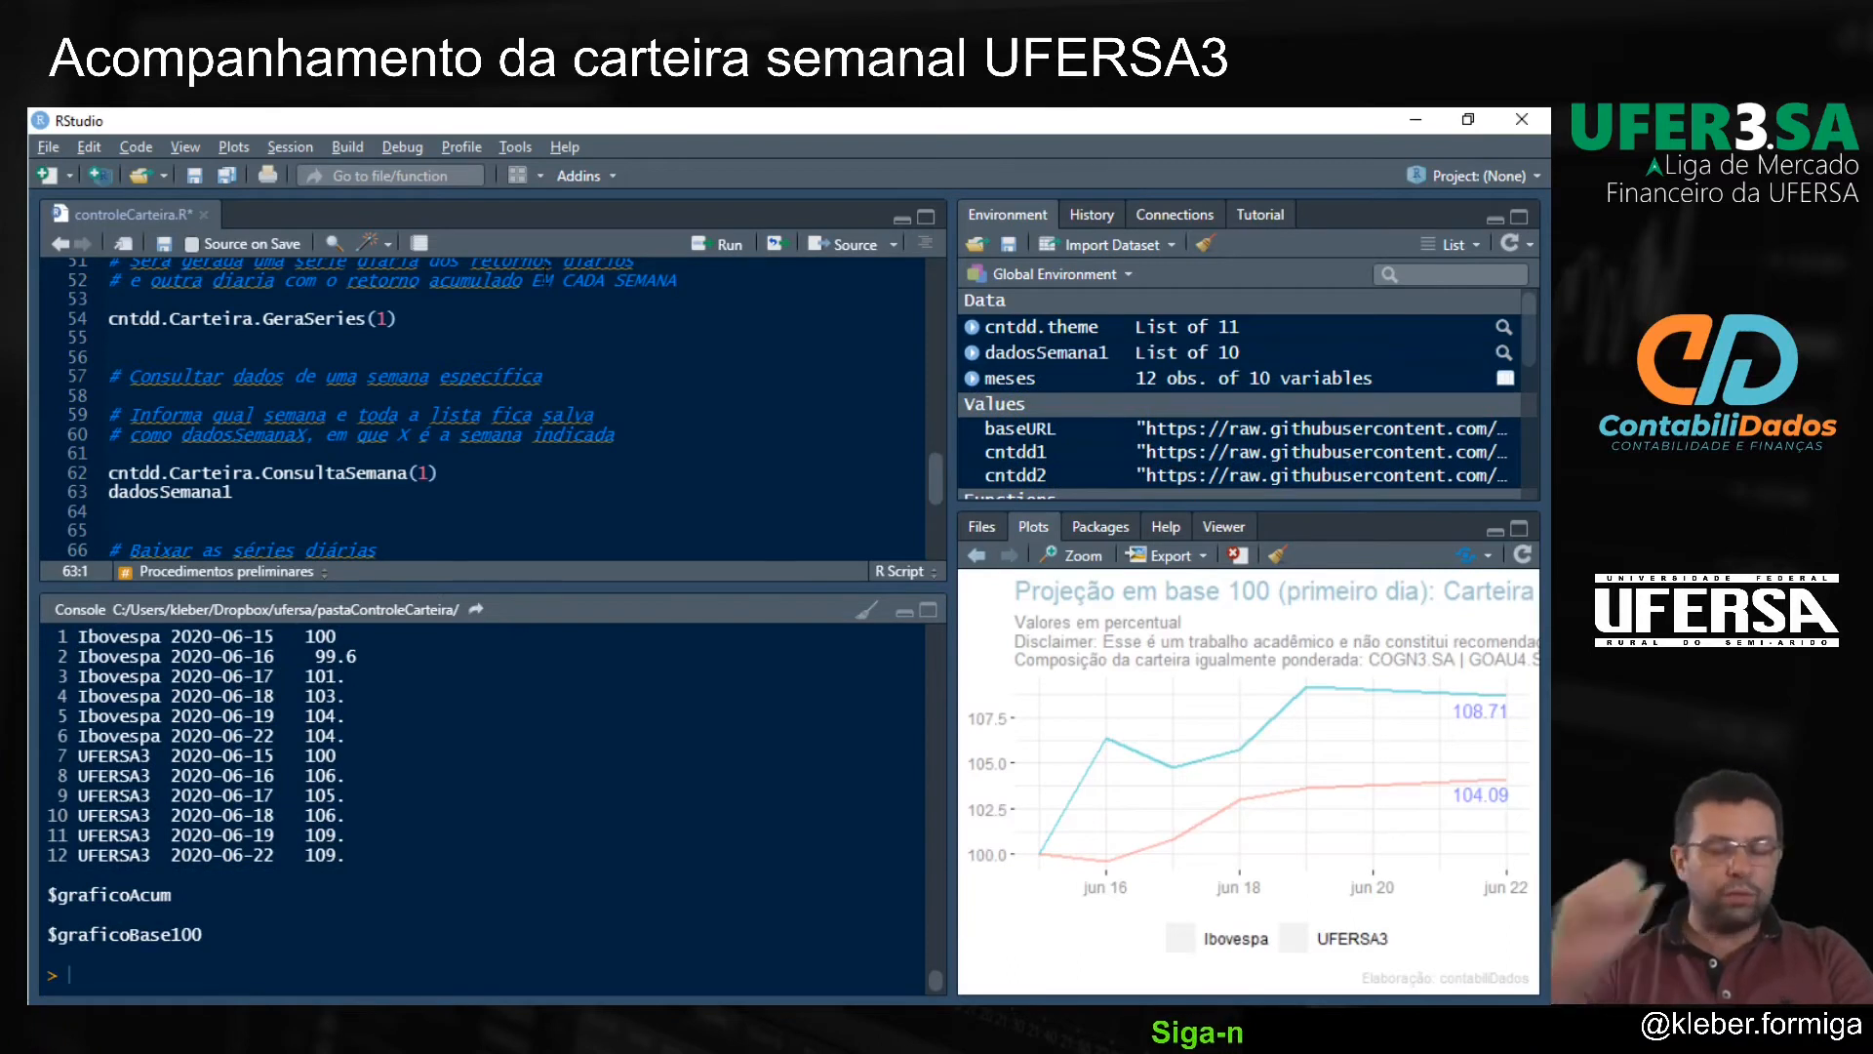
Step: Enlarge the plot area and compare the base-100 projection chart with the accumulated return chart of UFERSA3 versus Ibovespa
left_click_drag(950, 592, 845, 594)
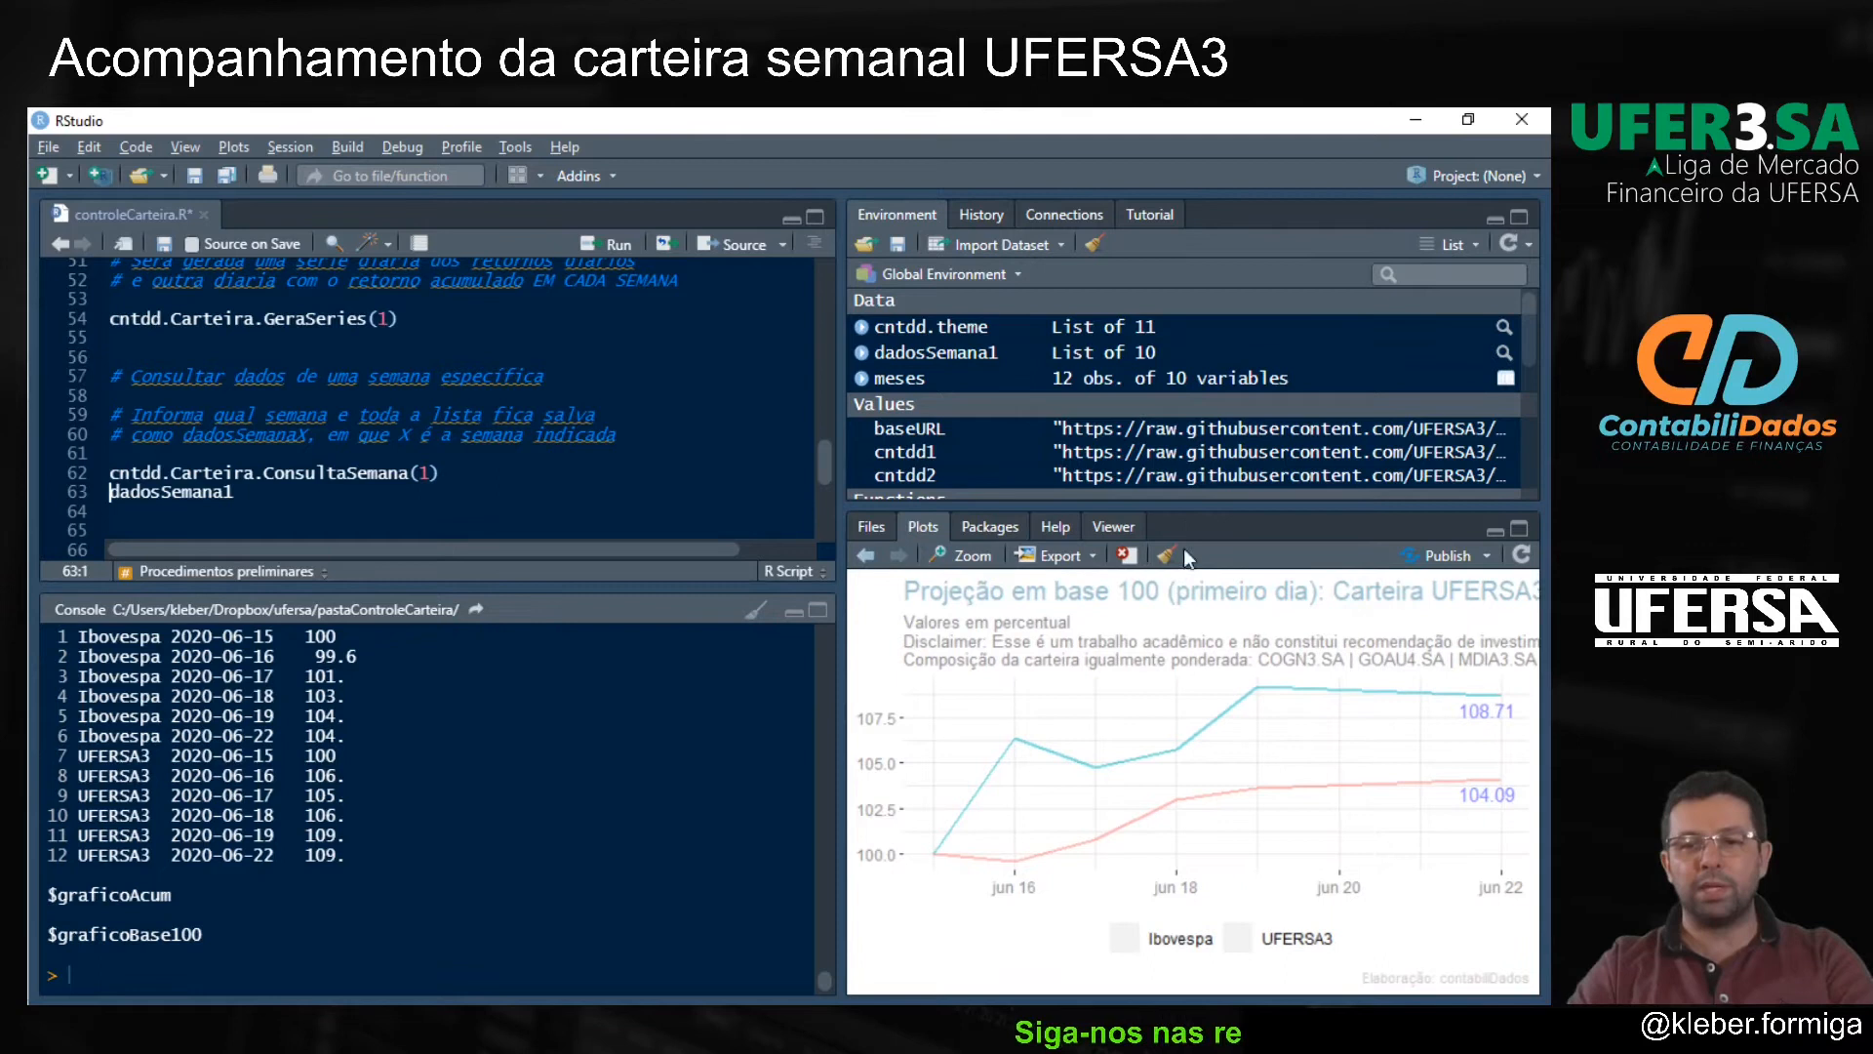
left_click_drag(1190, 507, 1200, 410)
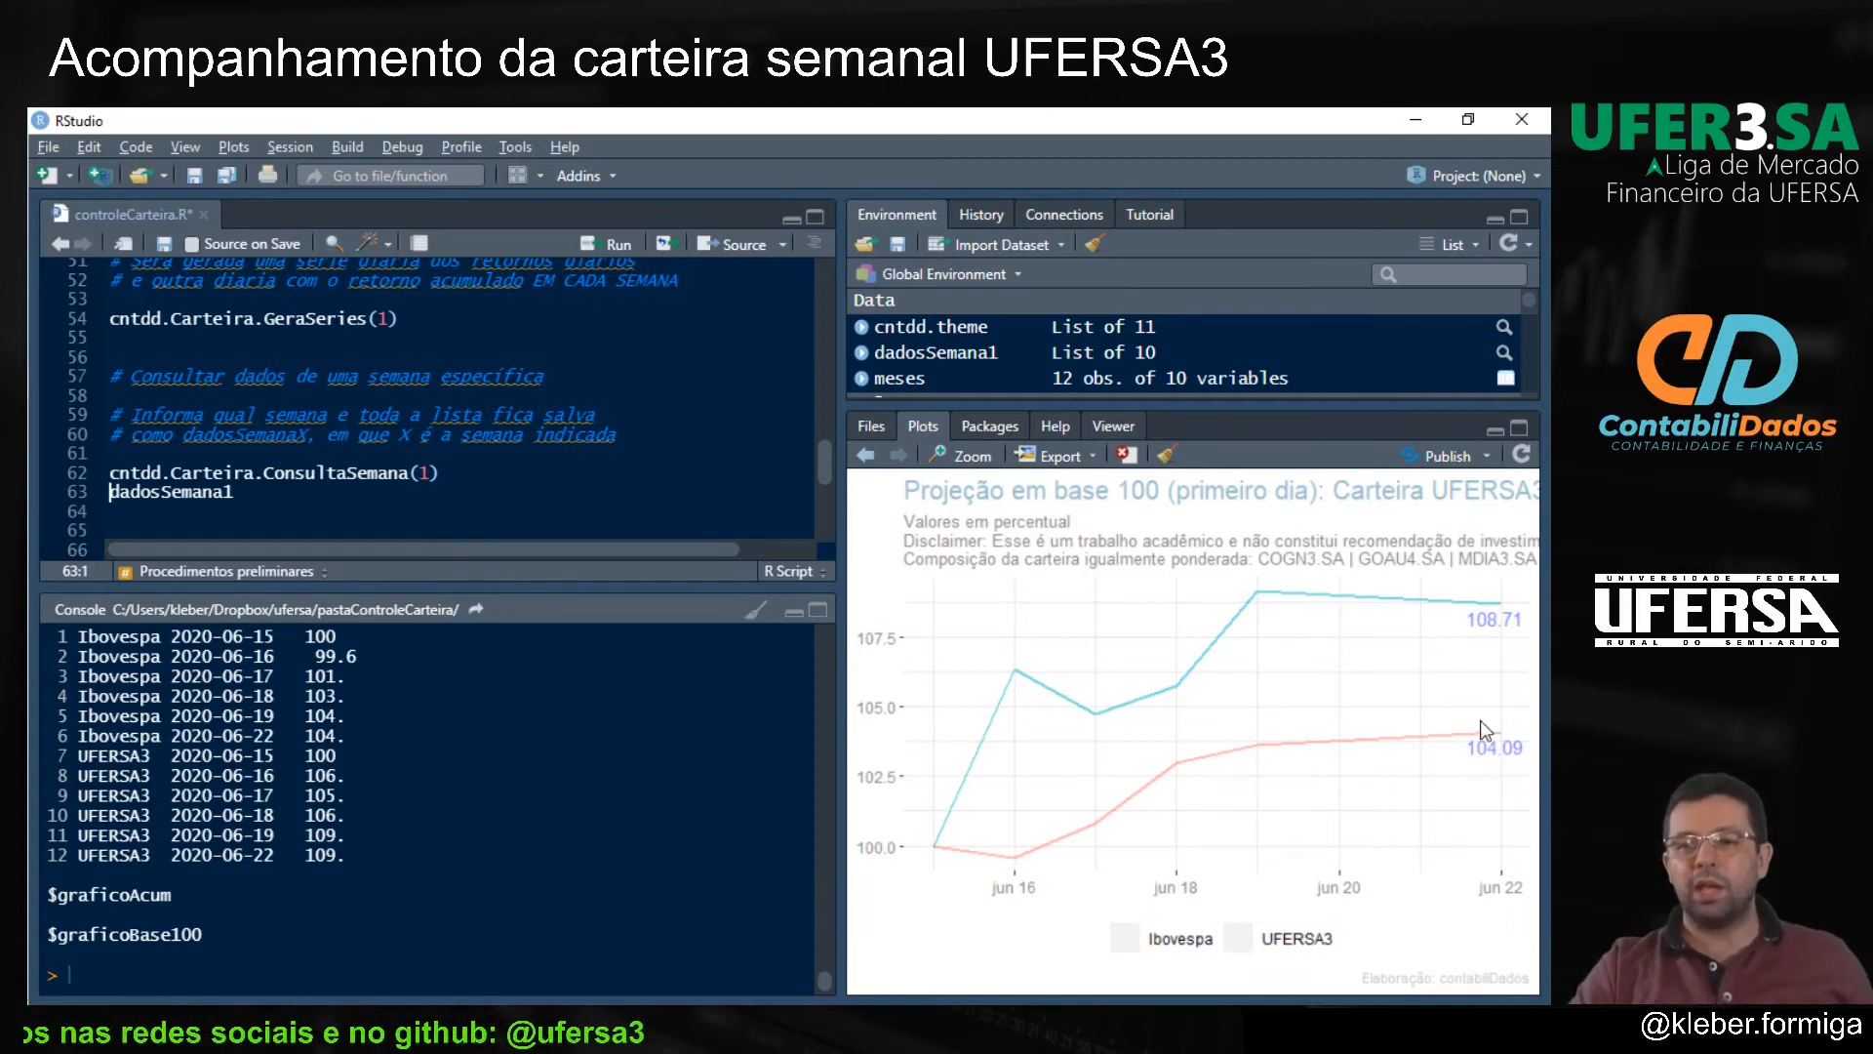
left_click(864, 457)
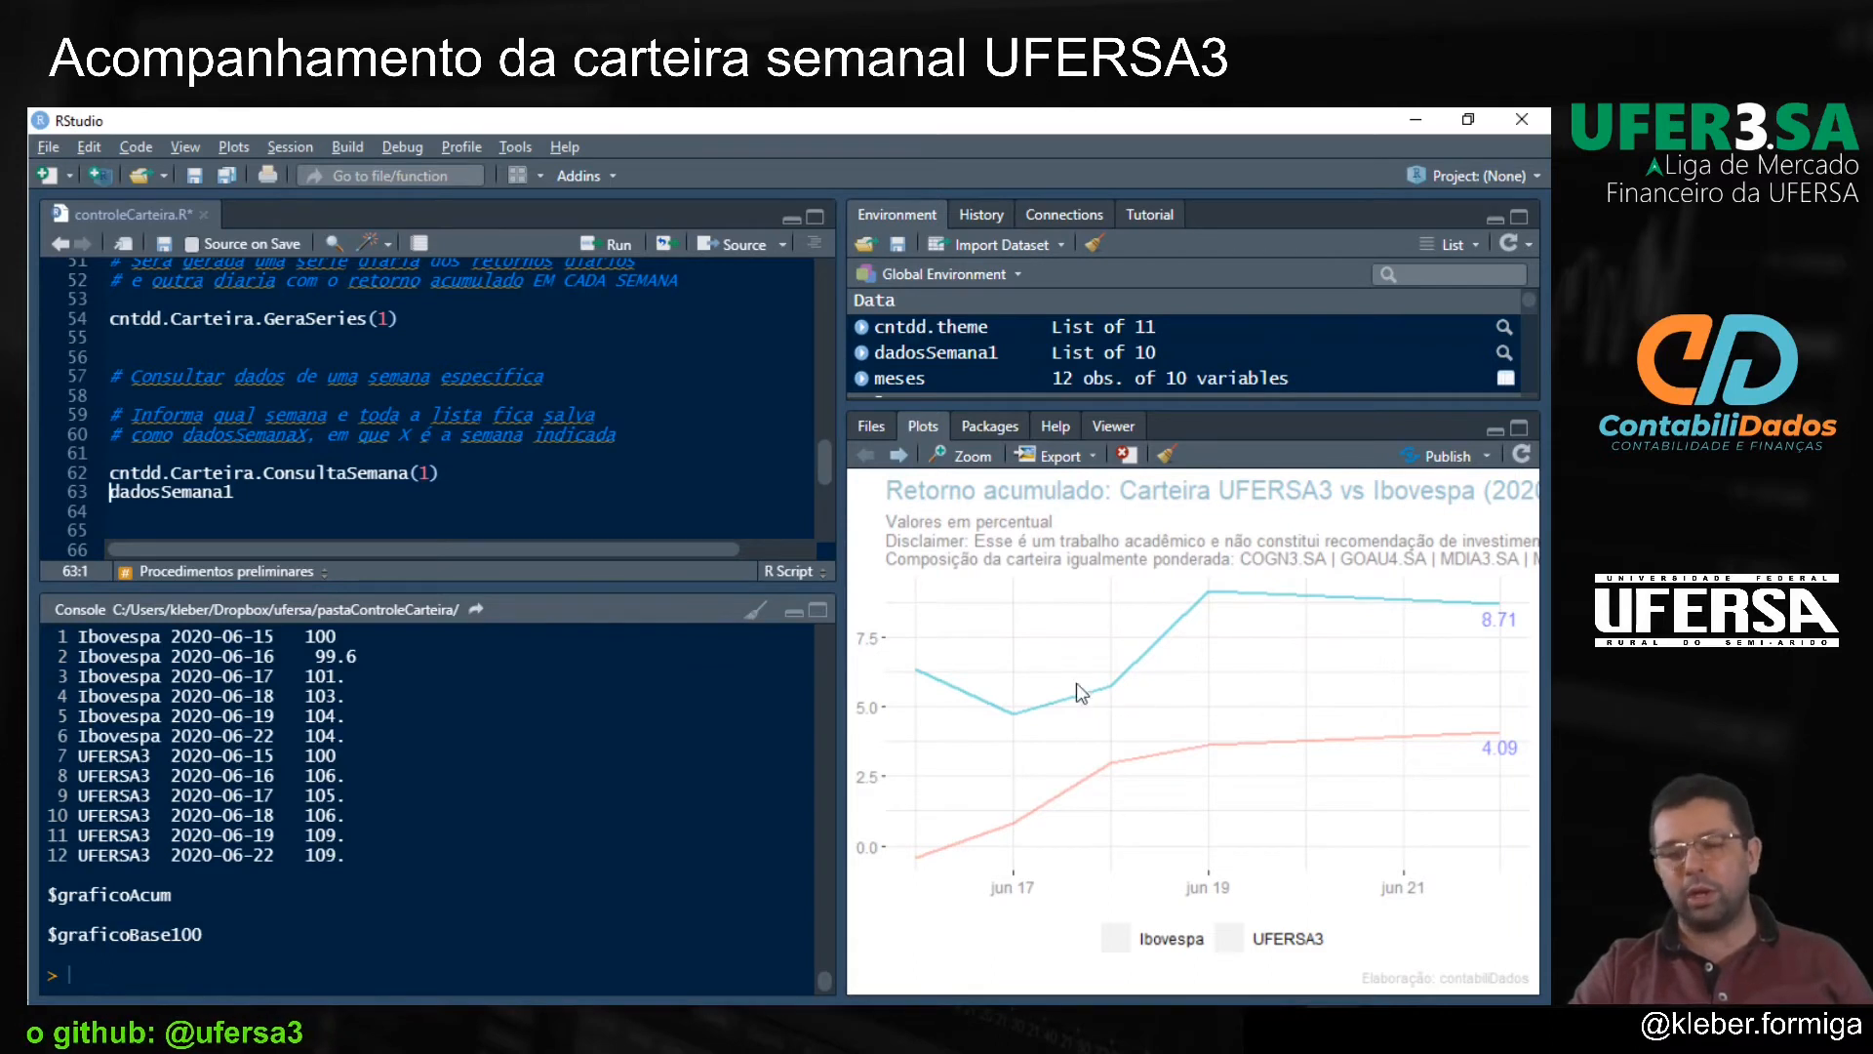
left_click(899, 458)
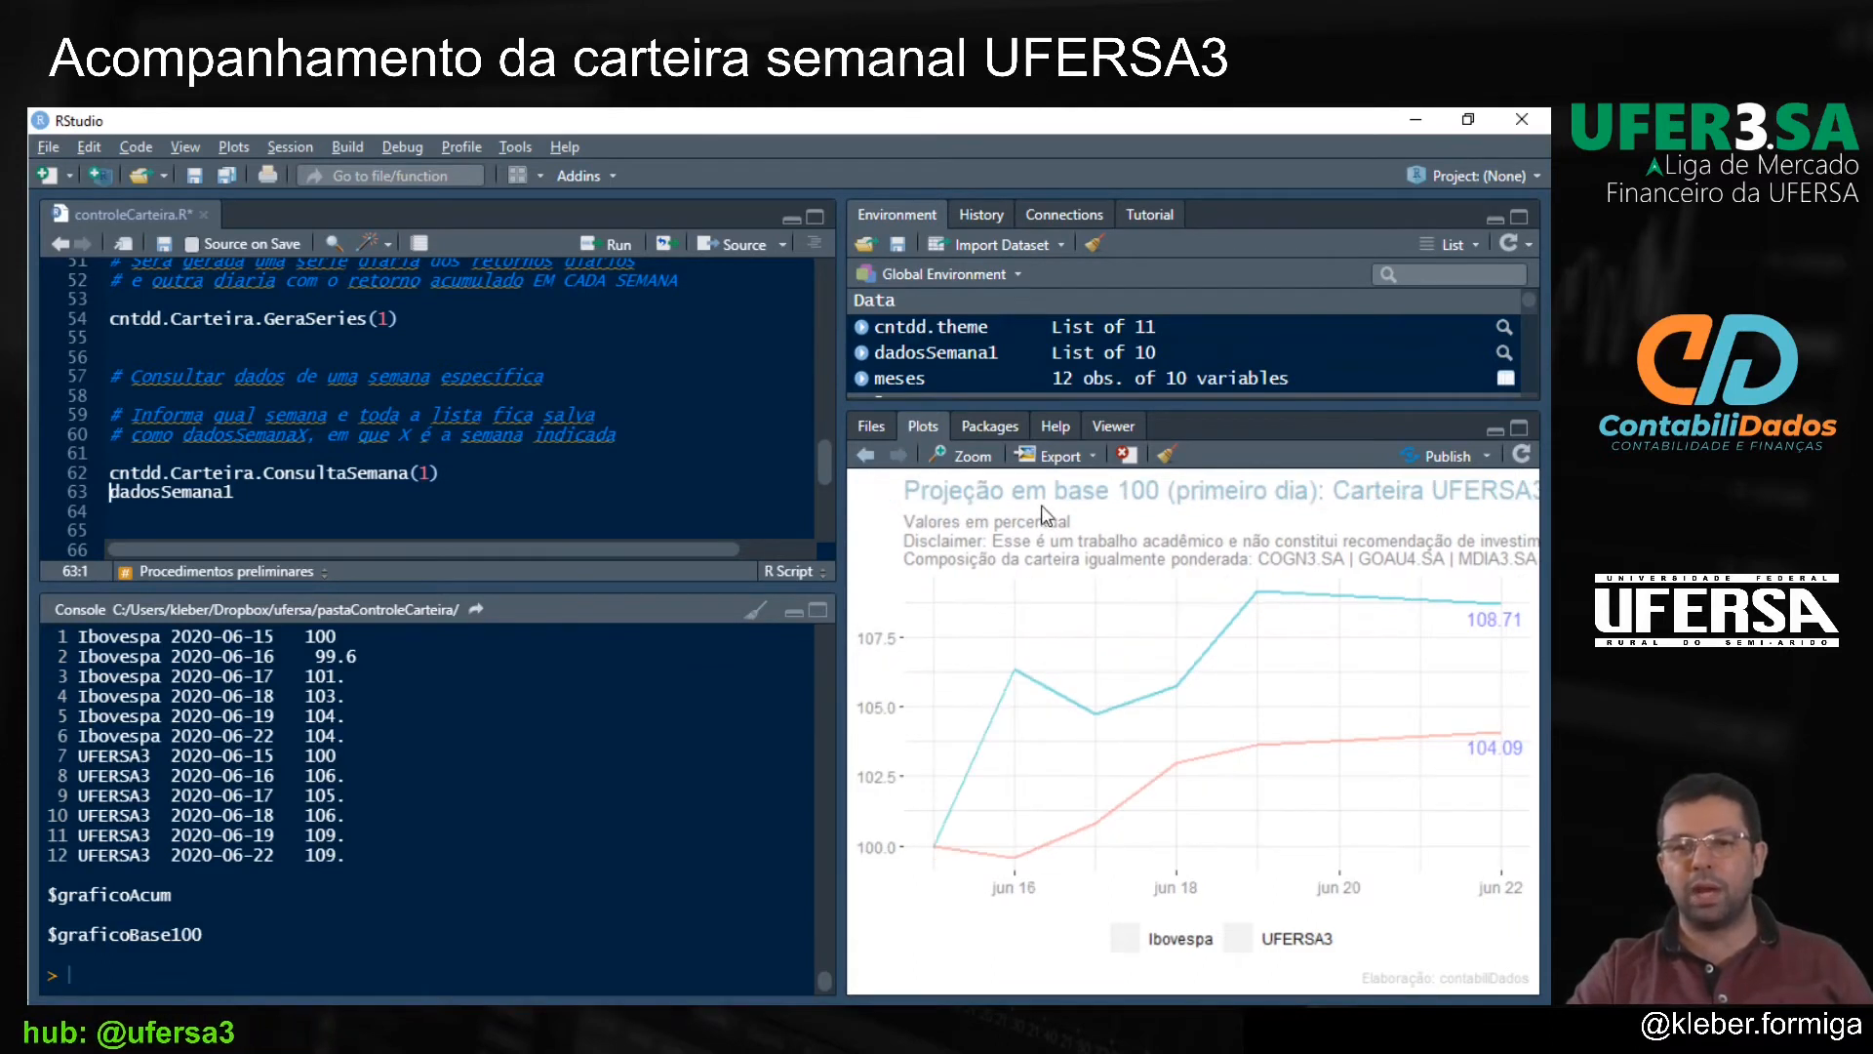
left_click(862, 456)
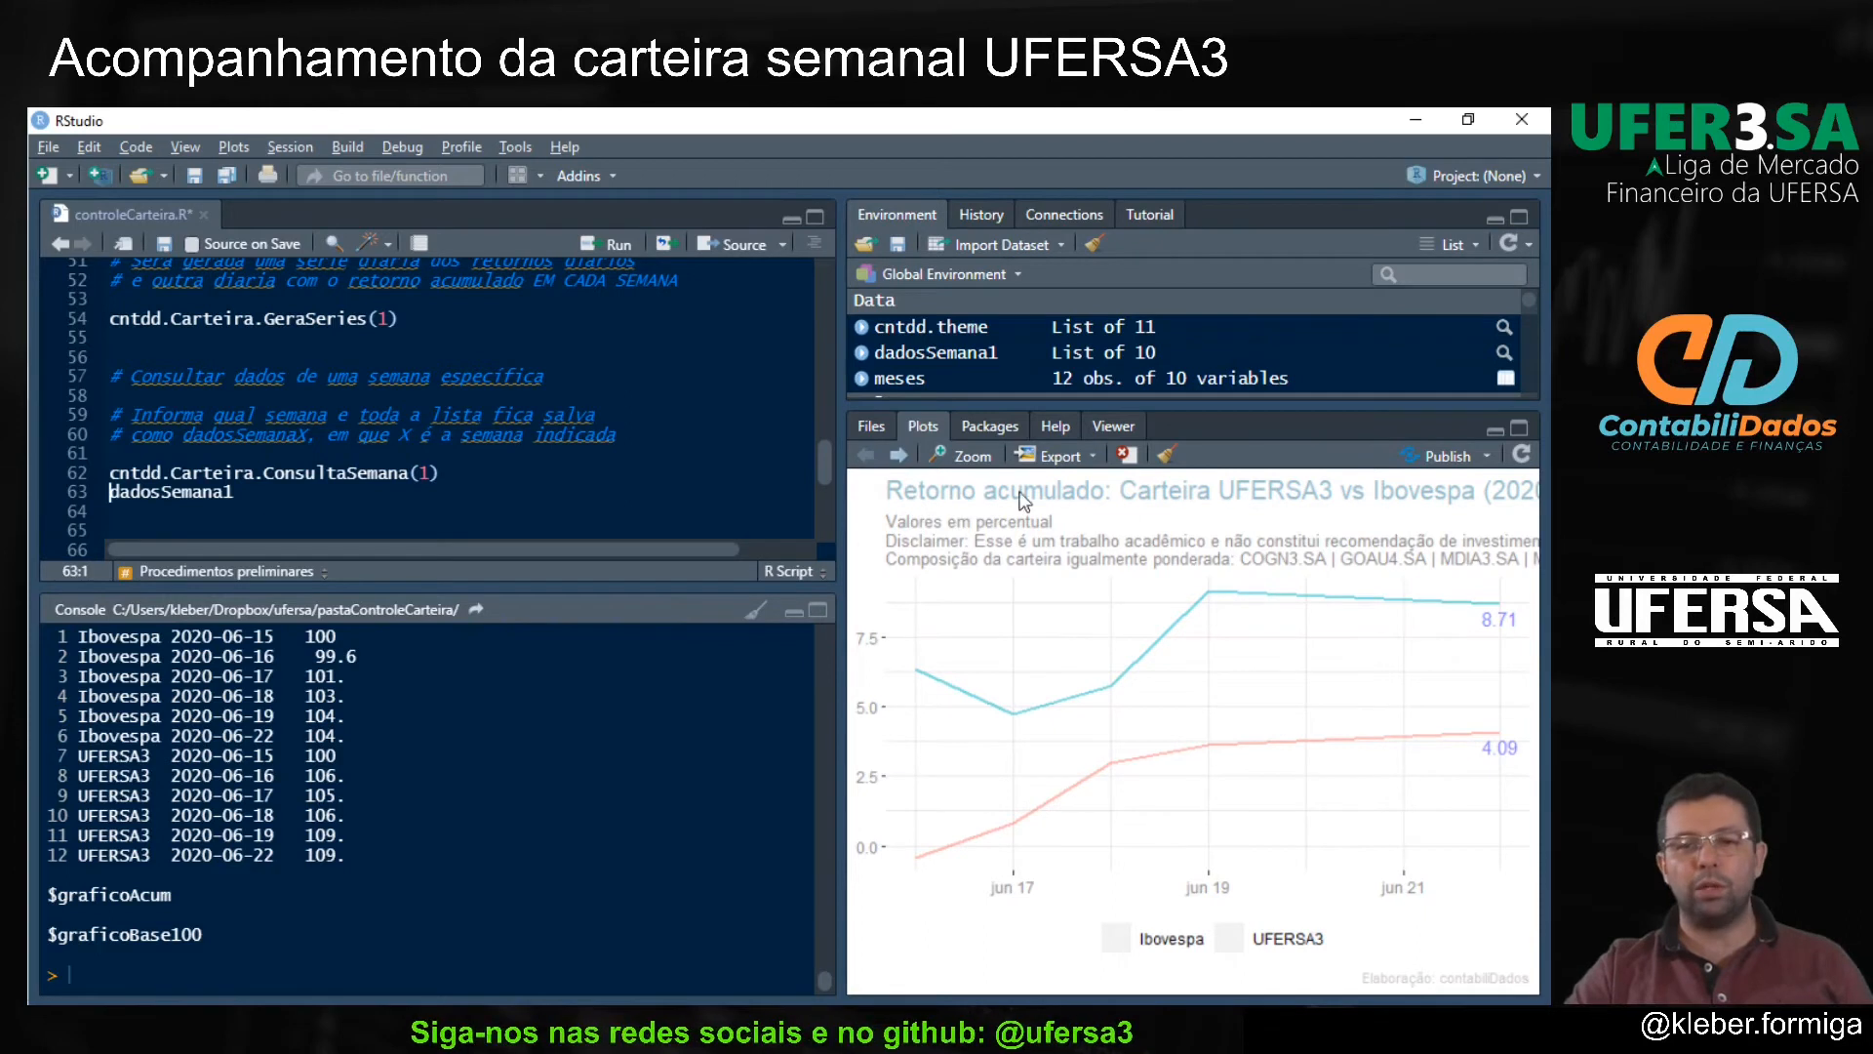
Step: View the base-100 projection chart, return to the accumulated return chart and inspect it in a maximized separate window before closing it
left_click(896, 455)
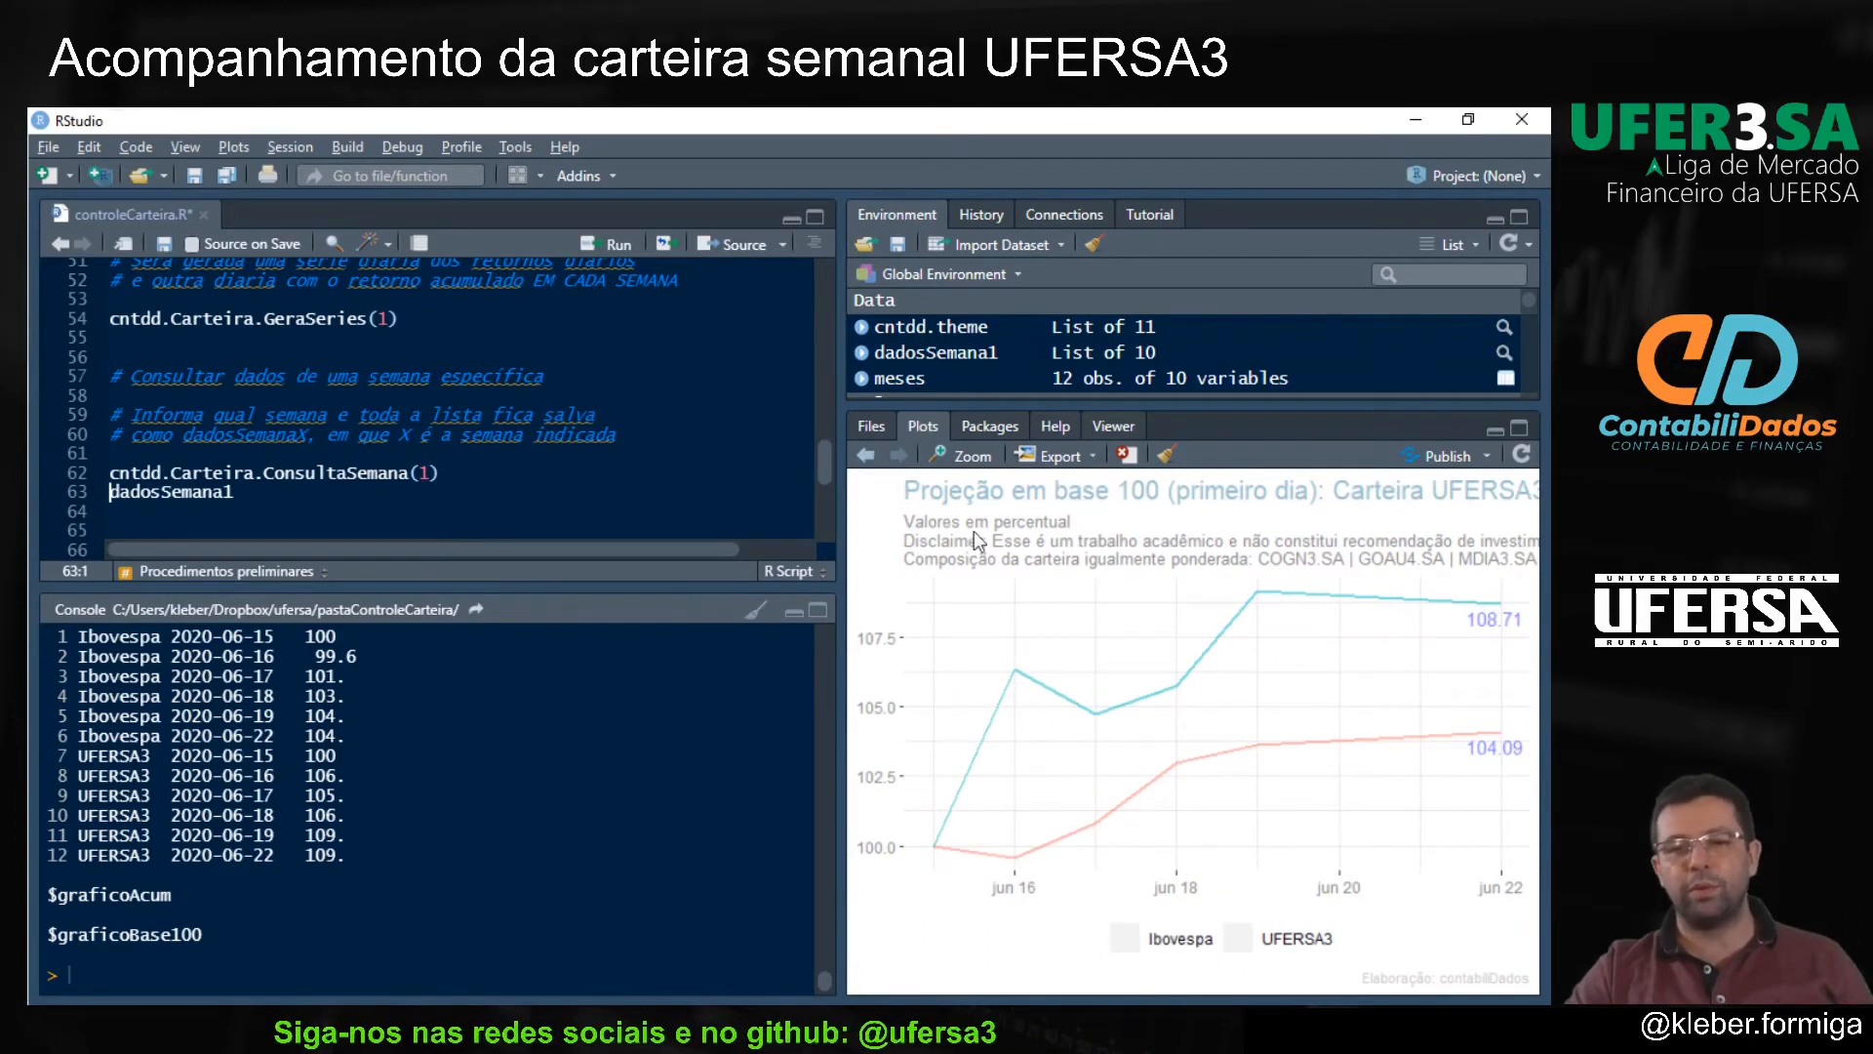
left_click(864, 456)
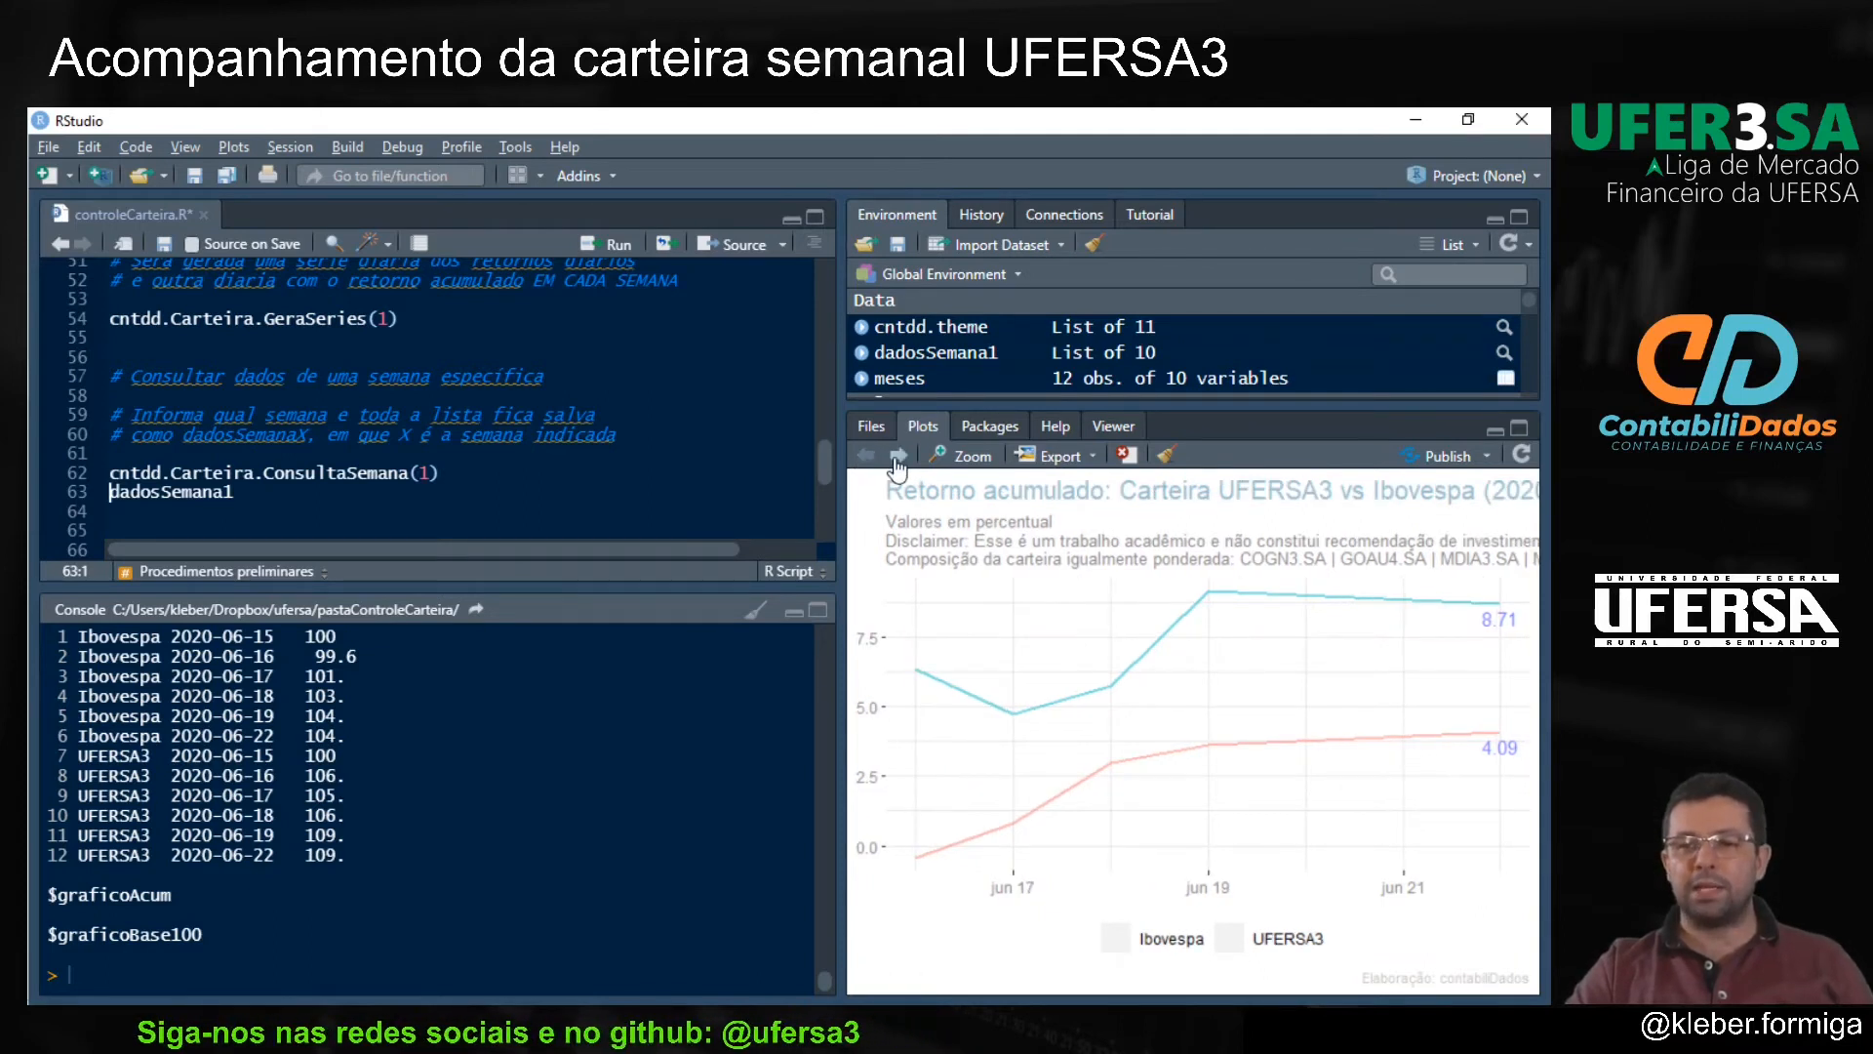
left_click(966, 459)
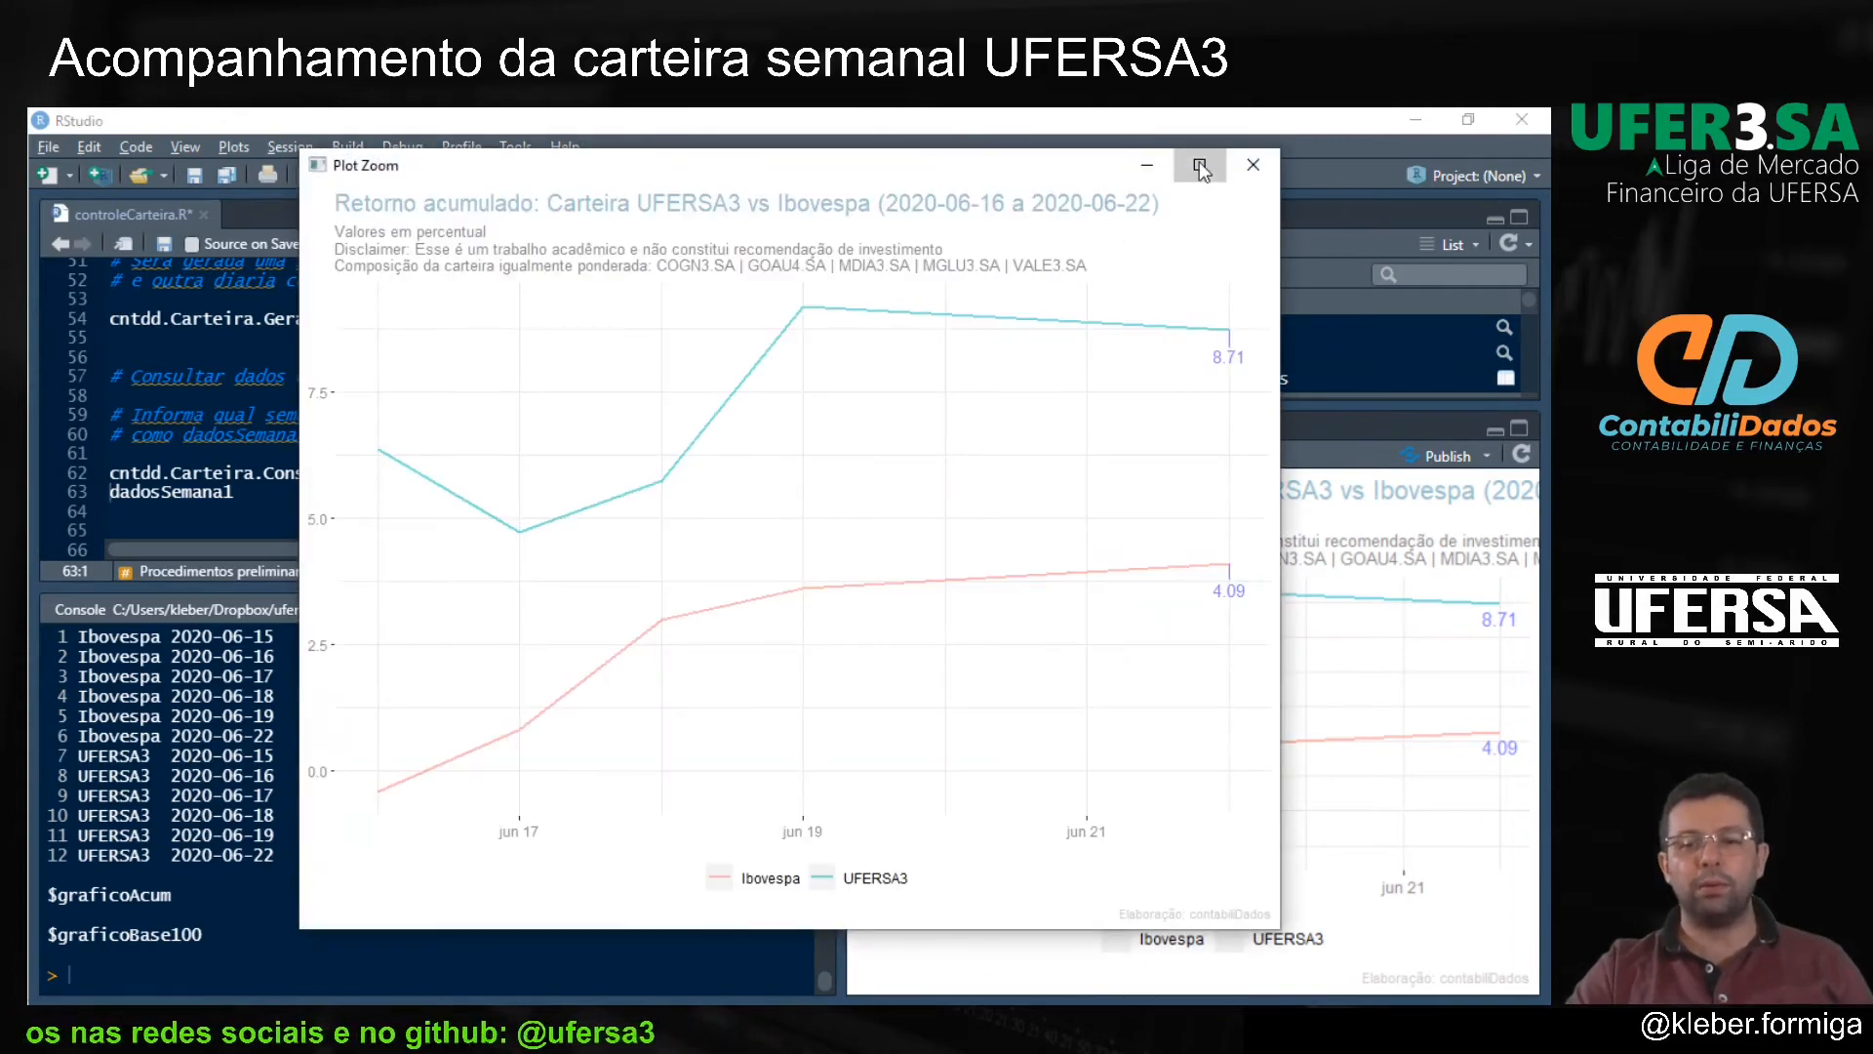
left_click(1199, 166)
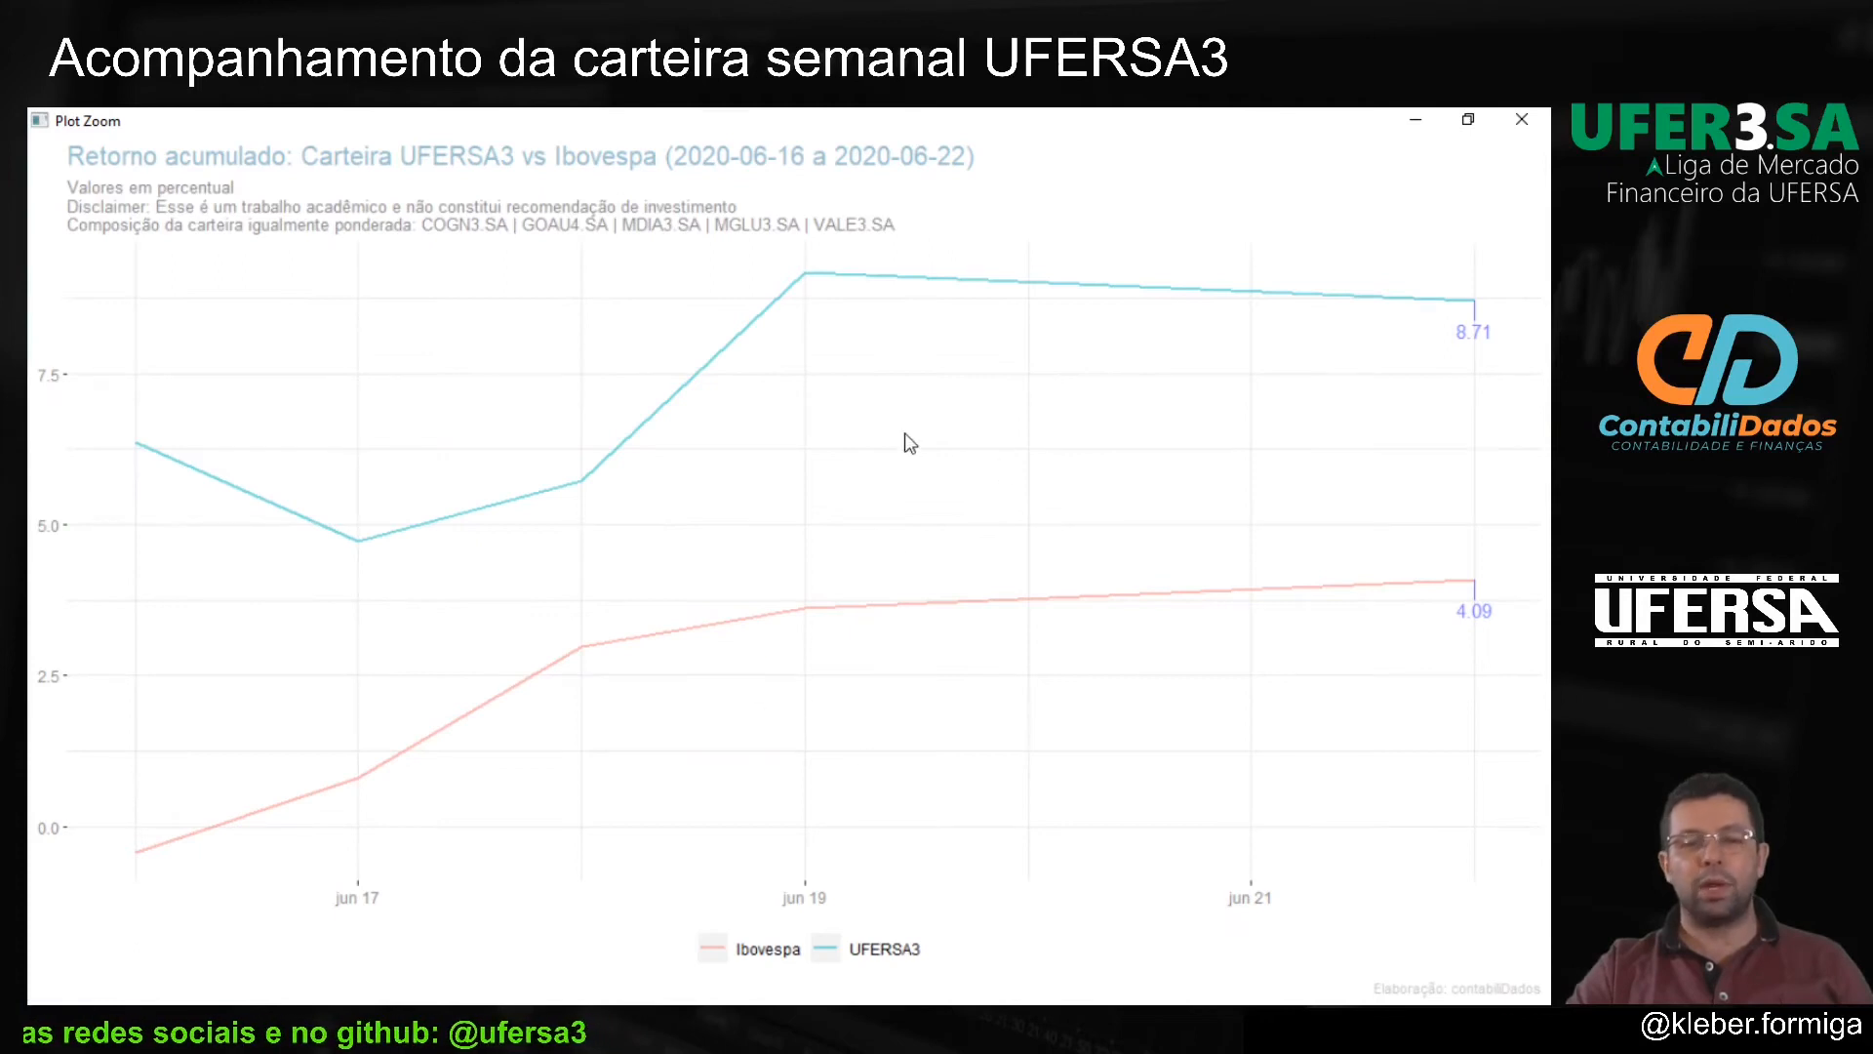
left_click(1524, 121)
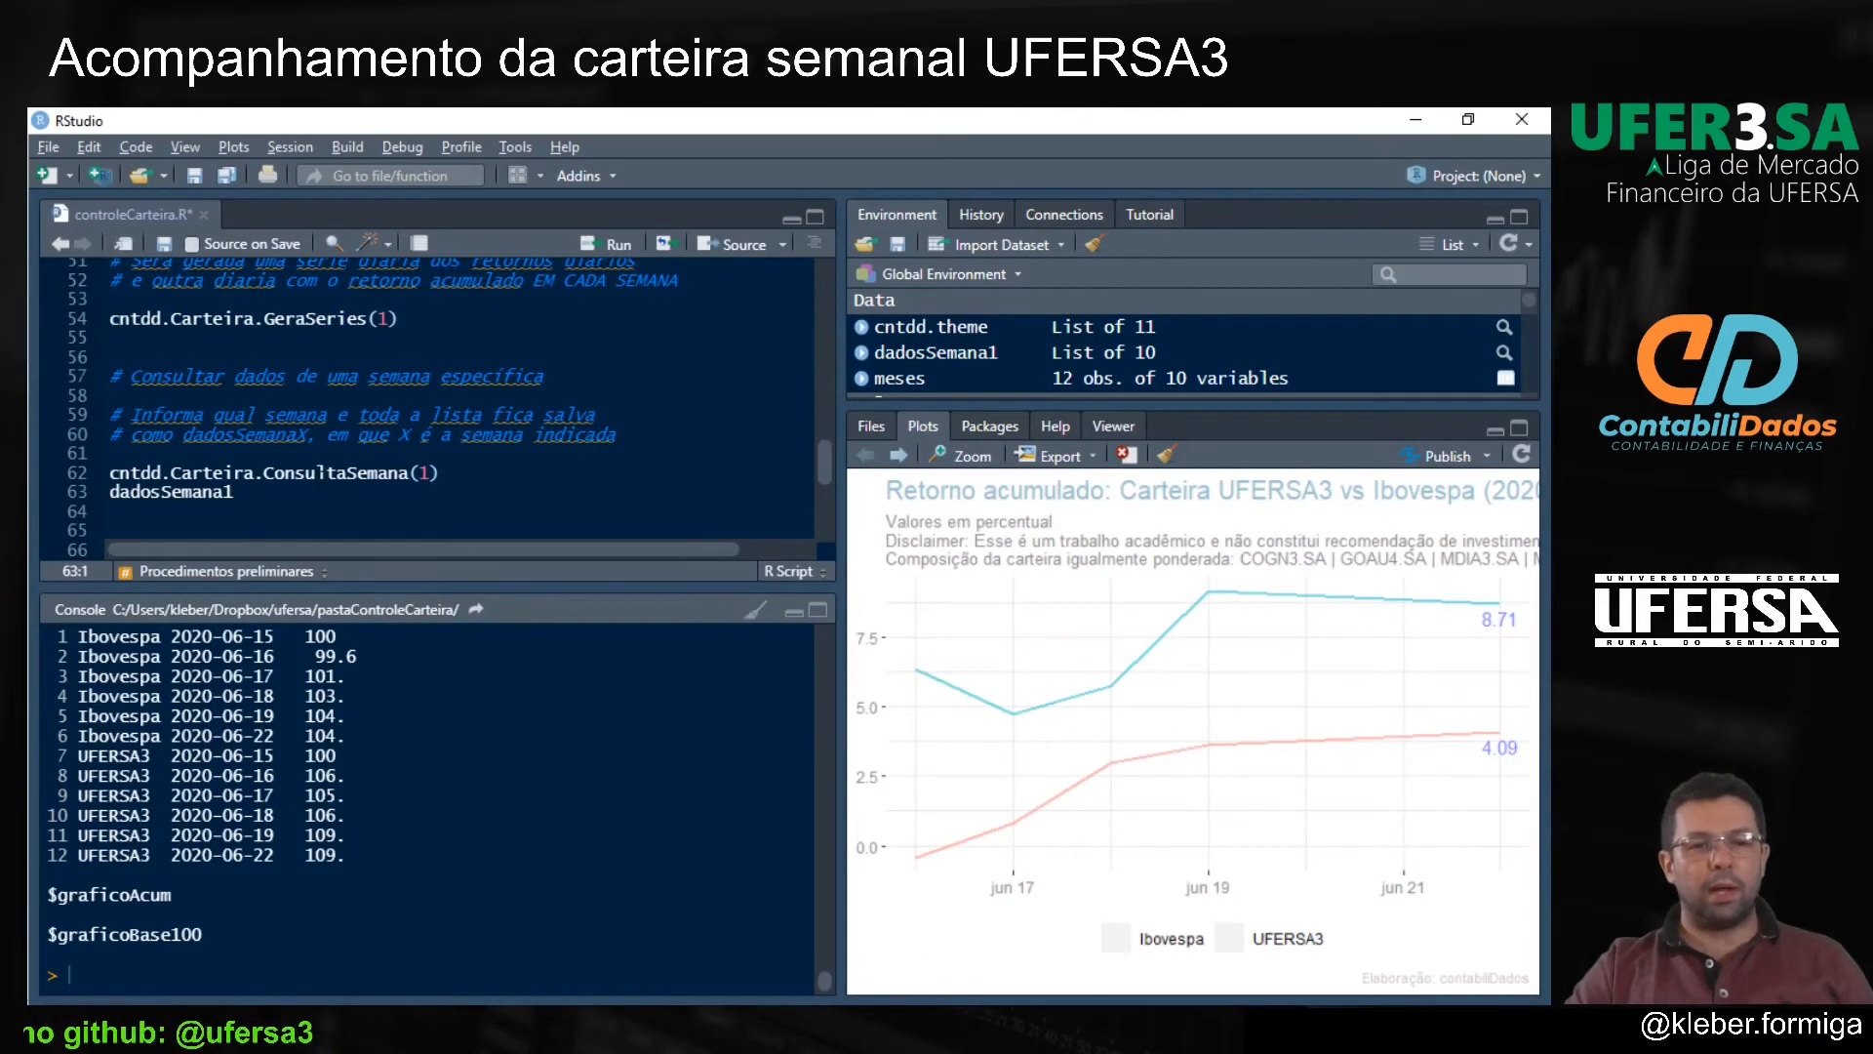
Step: Switch to File Explorer, check the saved weekly data file in the lists folder of pastaControleCarteira, and return to RStudio
left_click(320, 500)
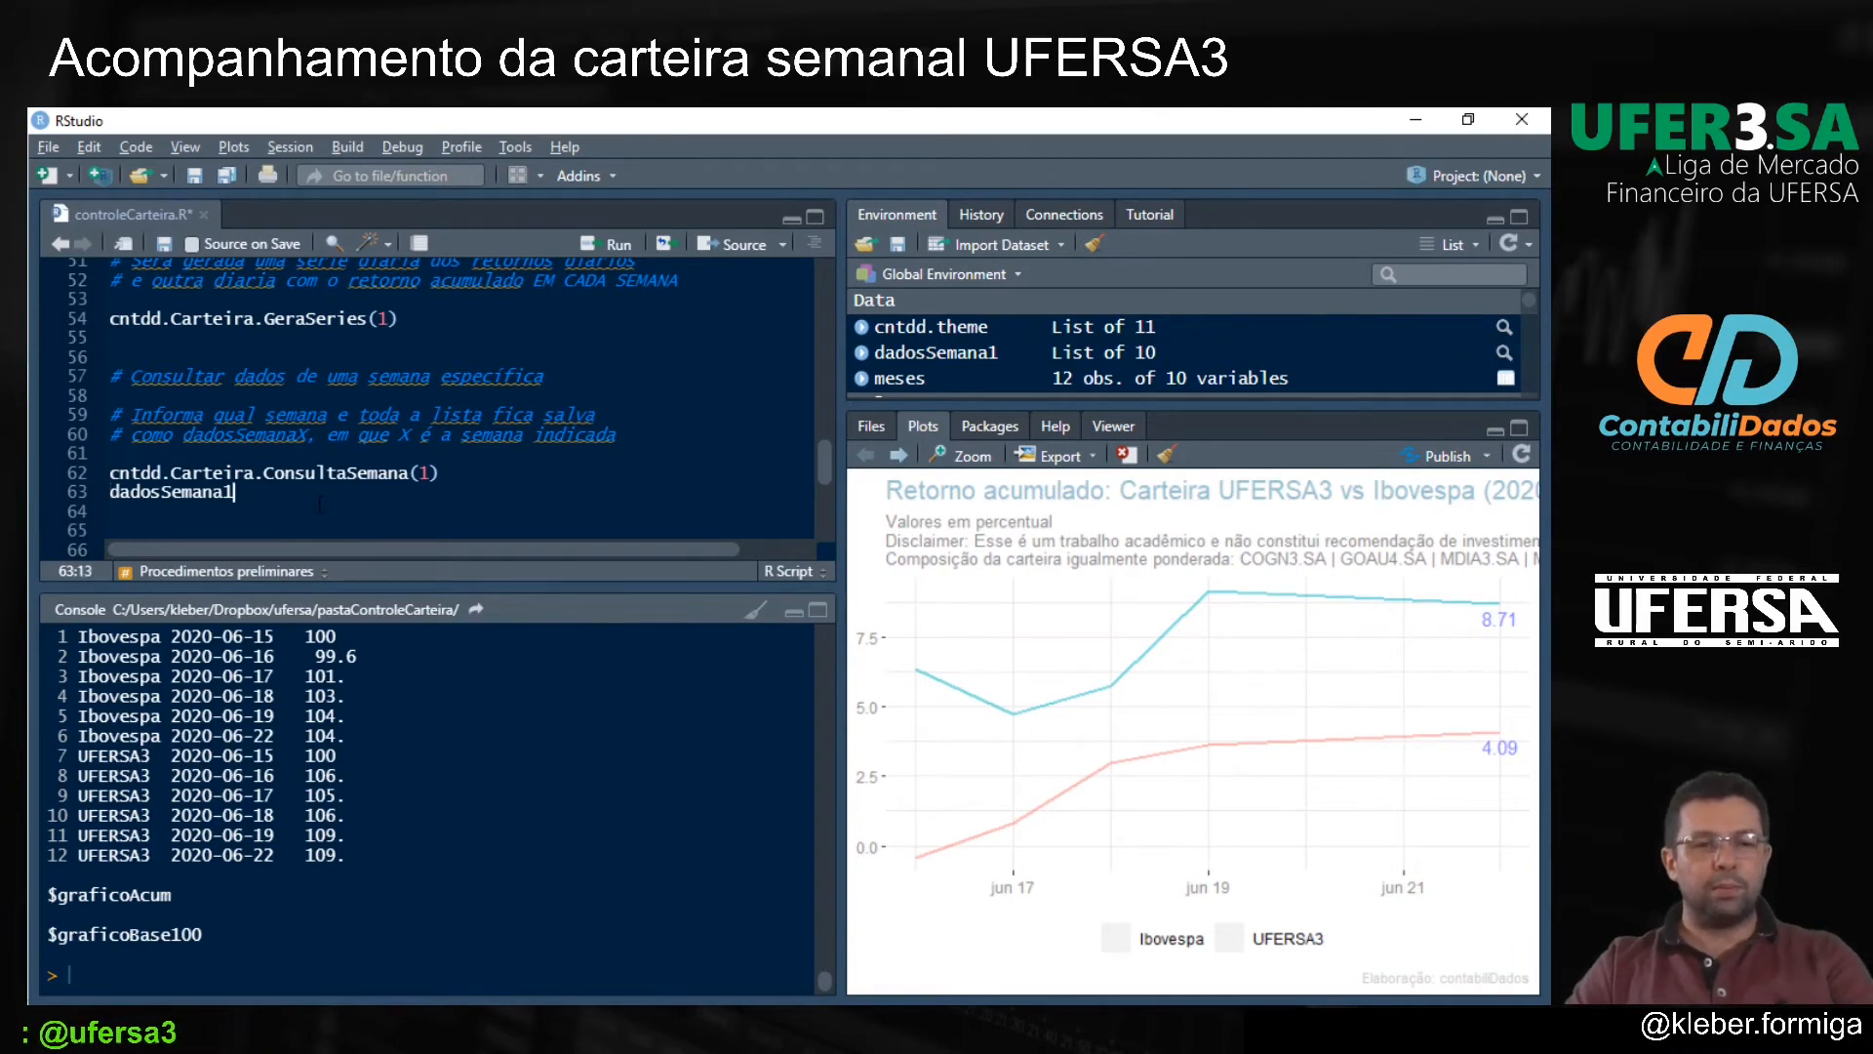
key("alt+Tab")
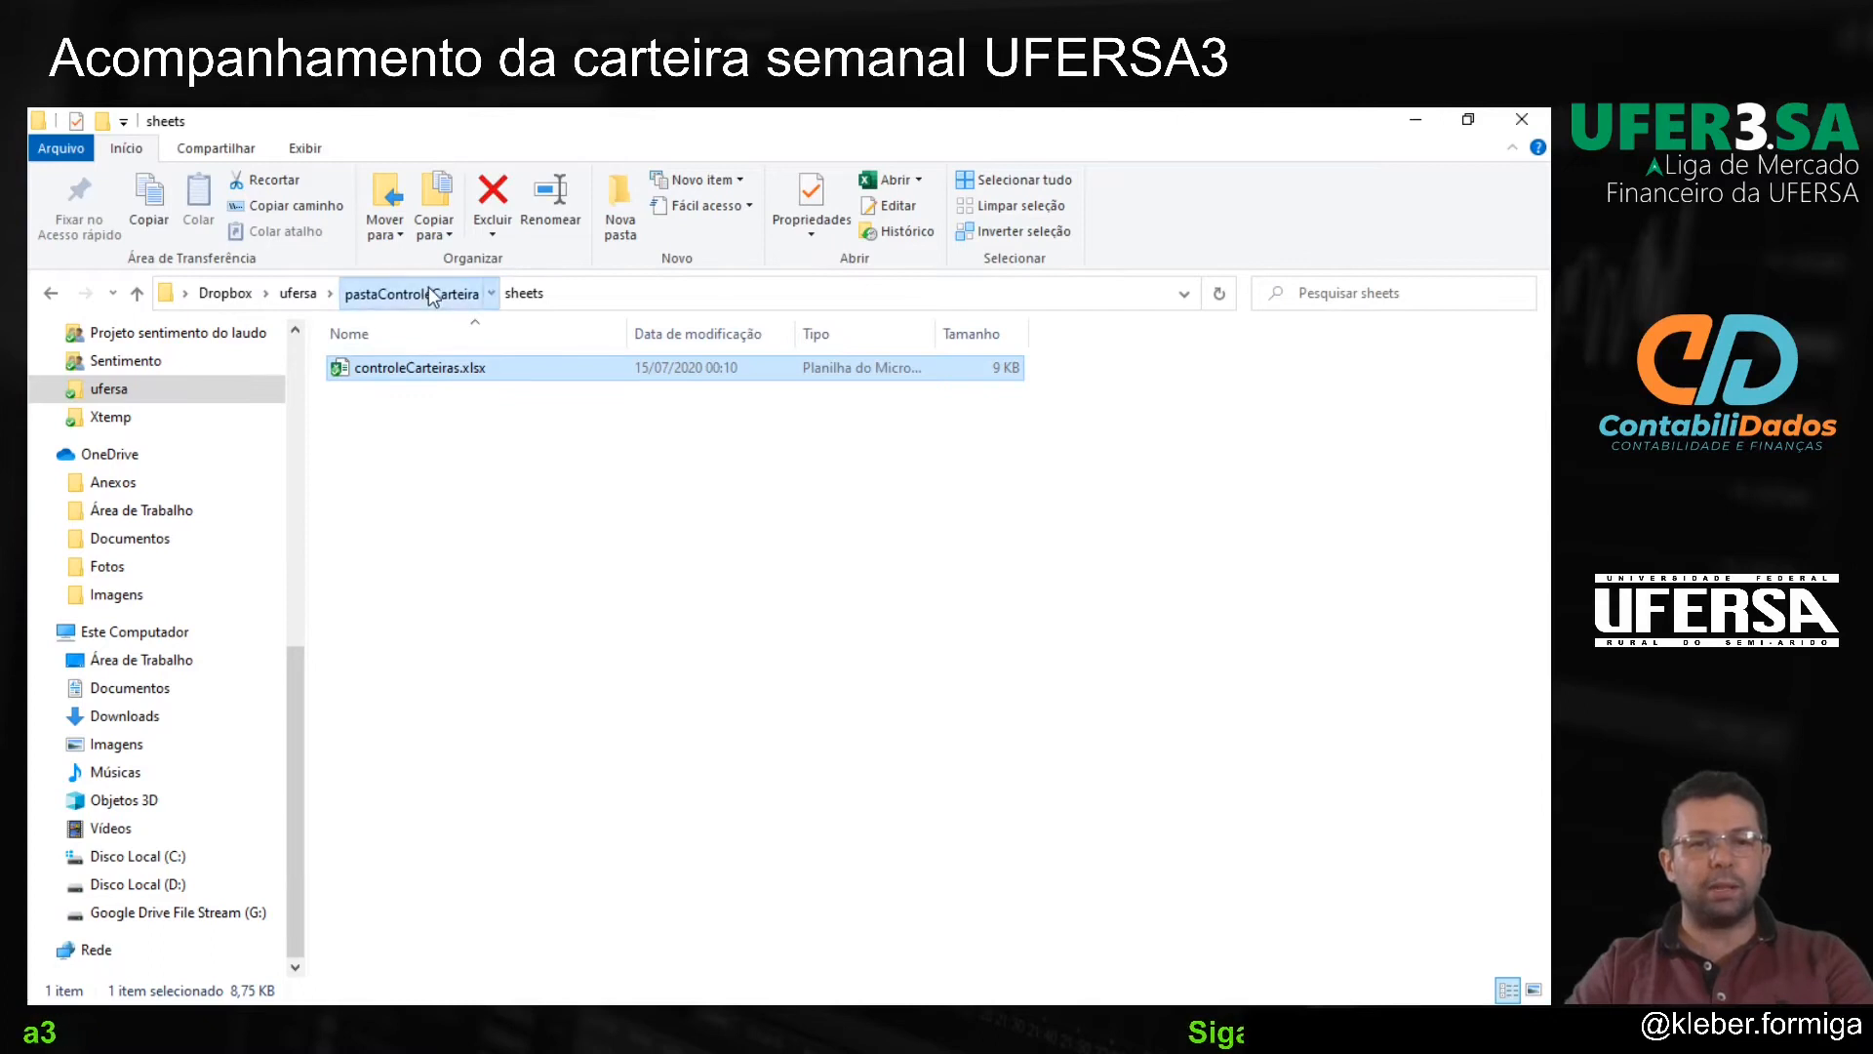
left_click(429, 288)
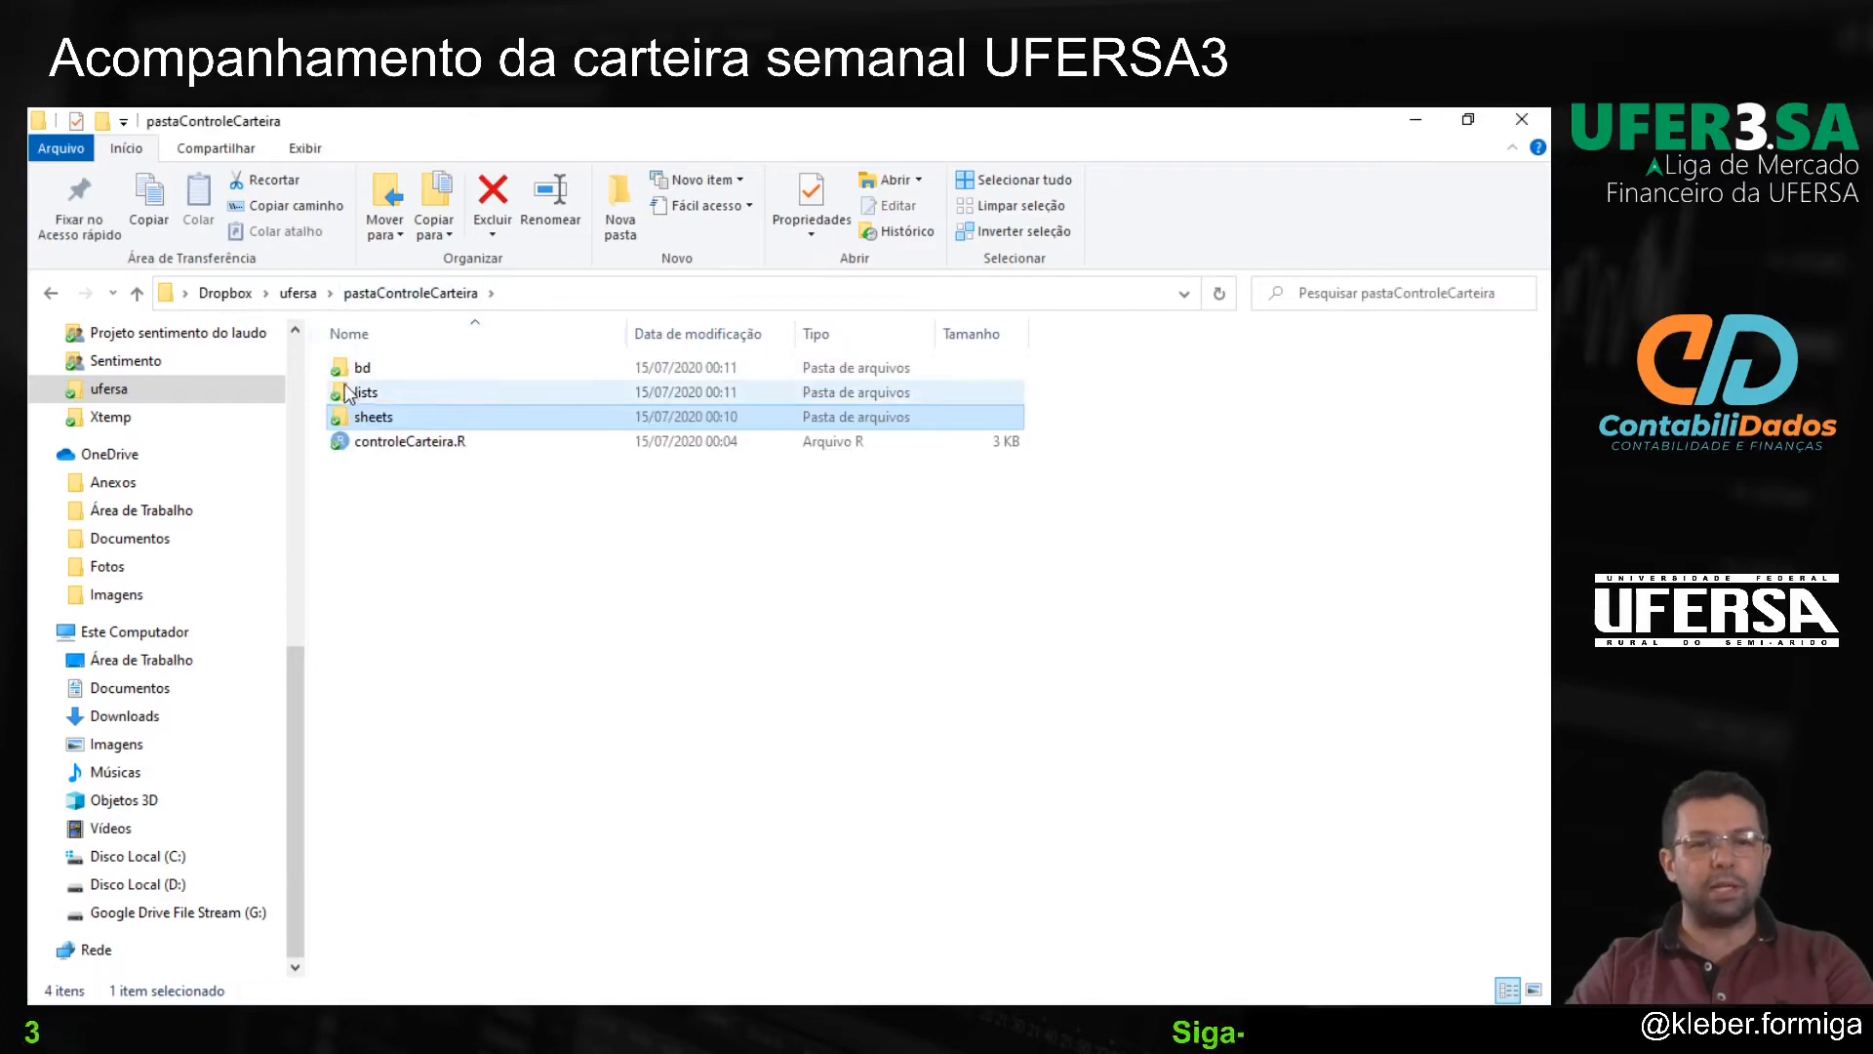
double_click(351, 393)
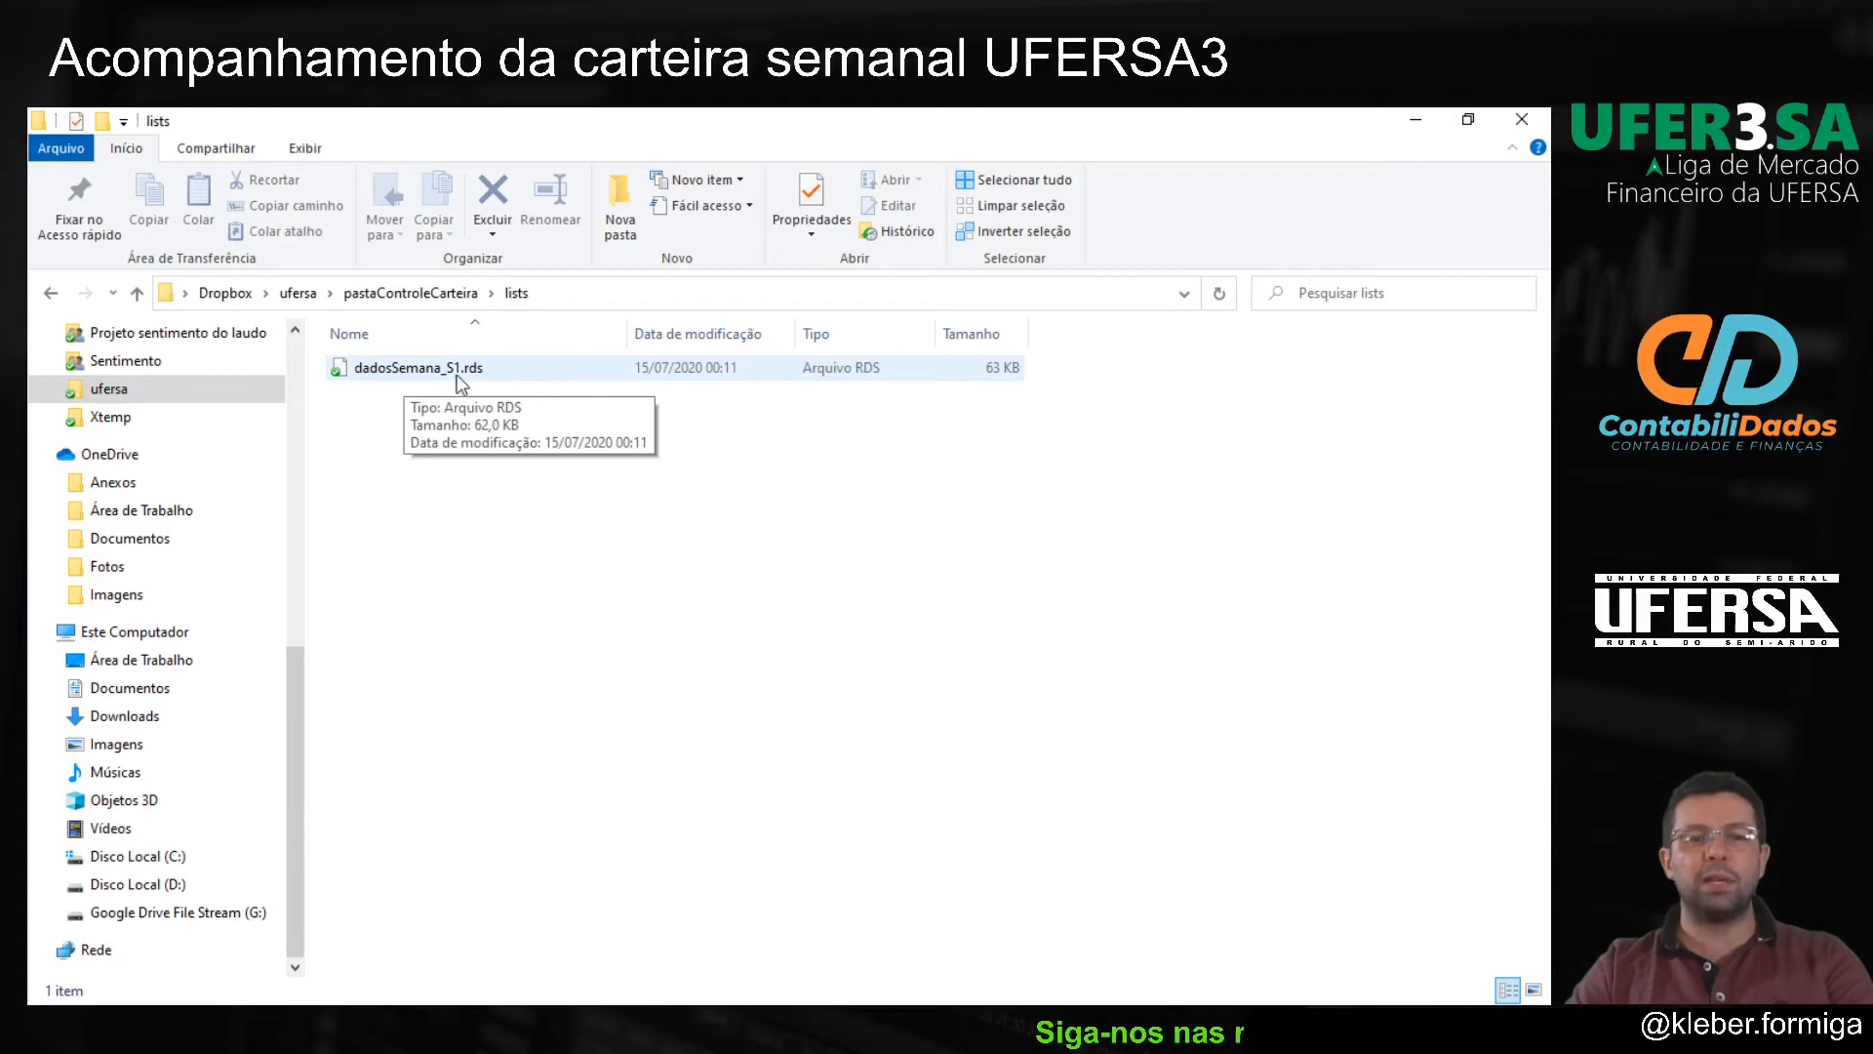
key("alt+Tab")
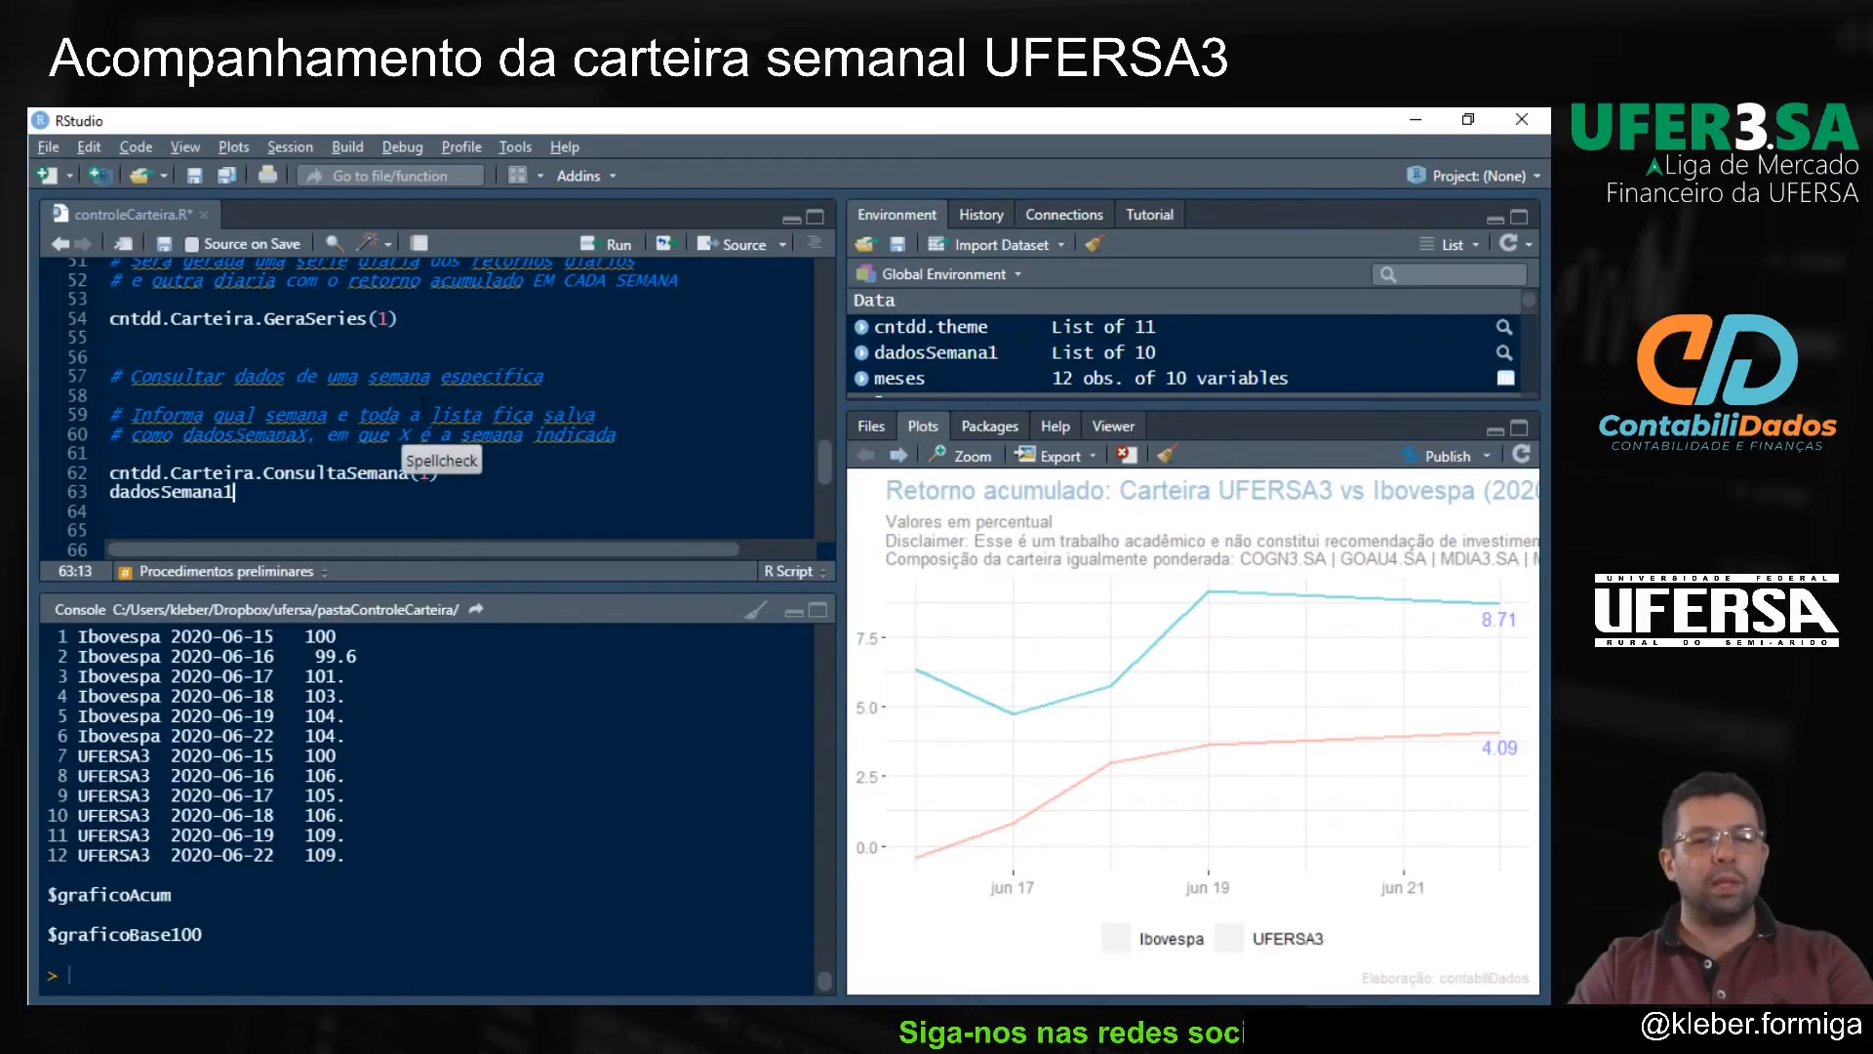
Step: Add a blank line above dadosSemana1 in the script, extend it to dadosSemana1$Semana and run that line
key("Home")
key("Return")
key("End")
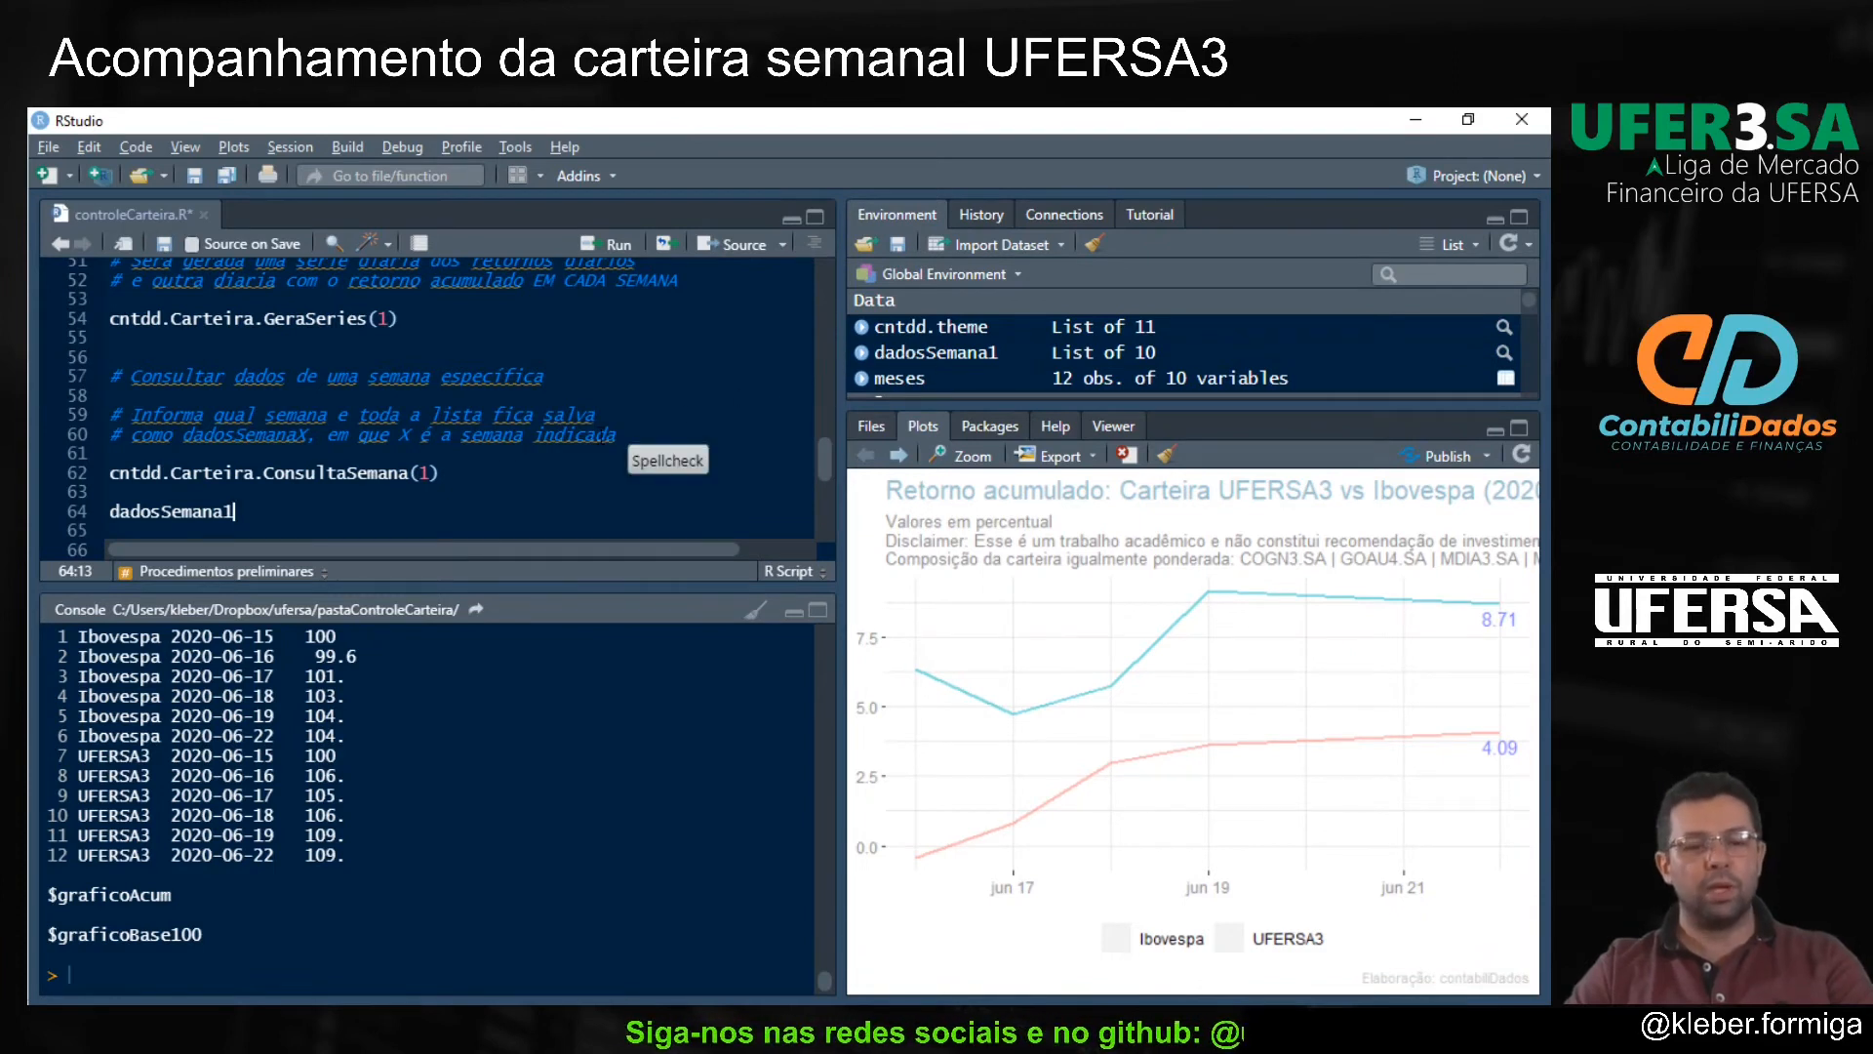
type("$")
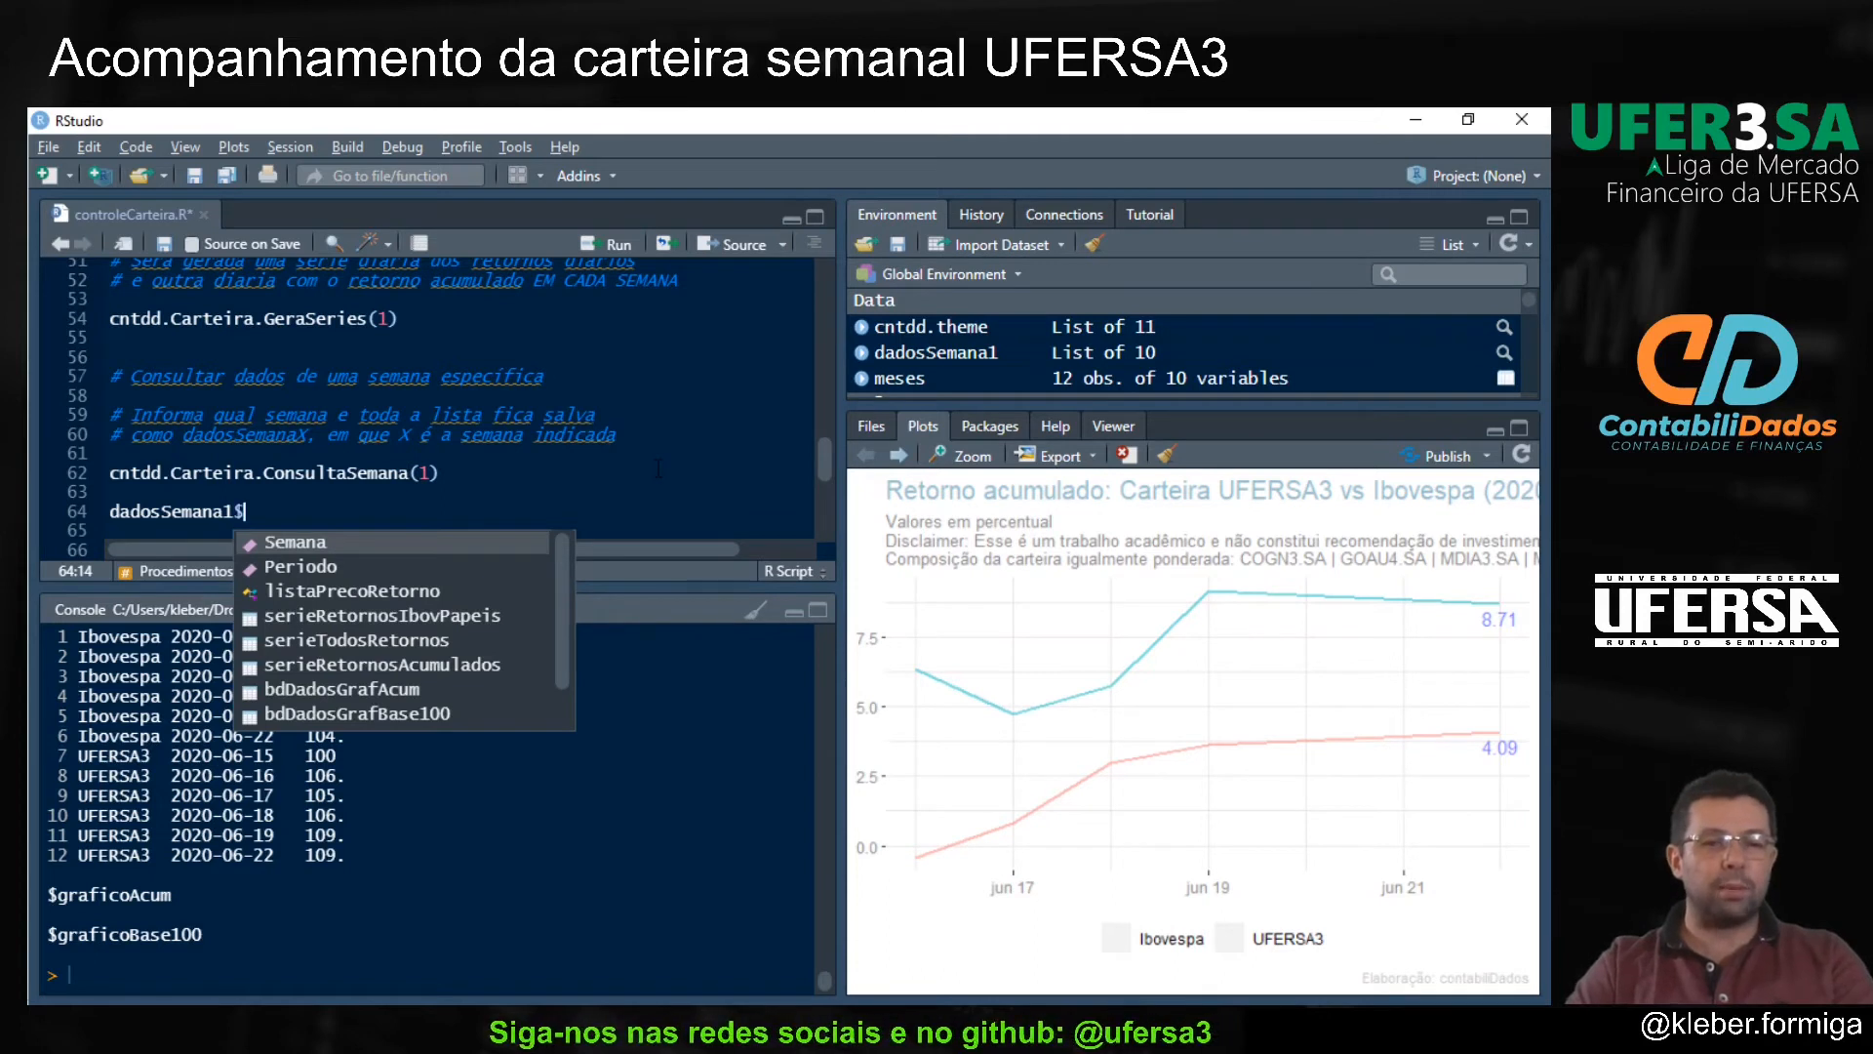
key("Return")
key("ctrl+Return")
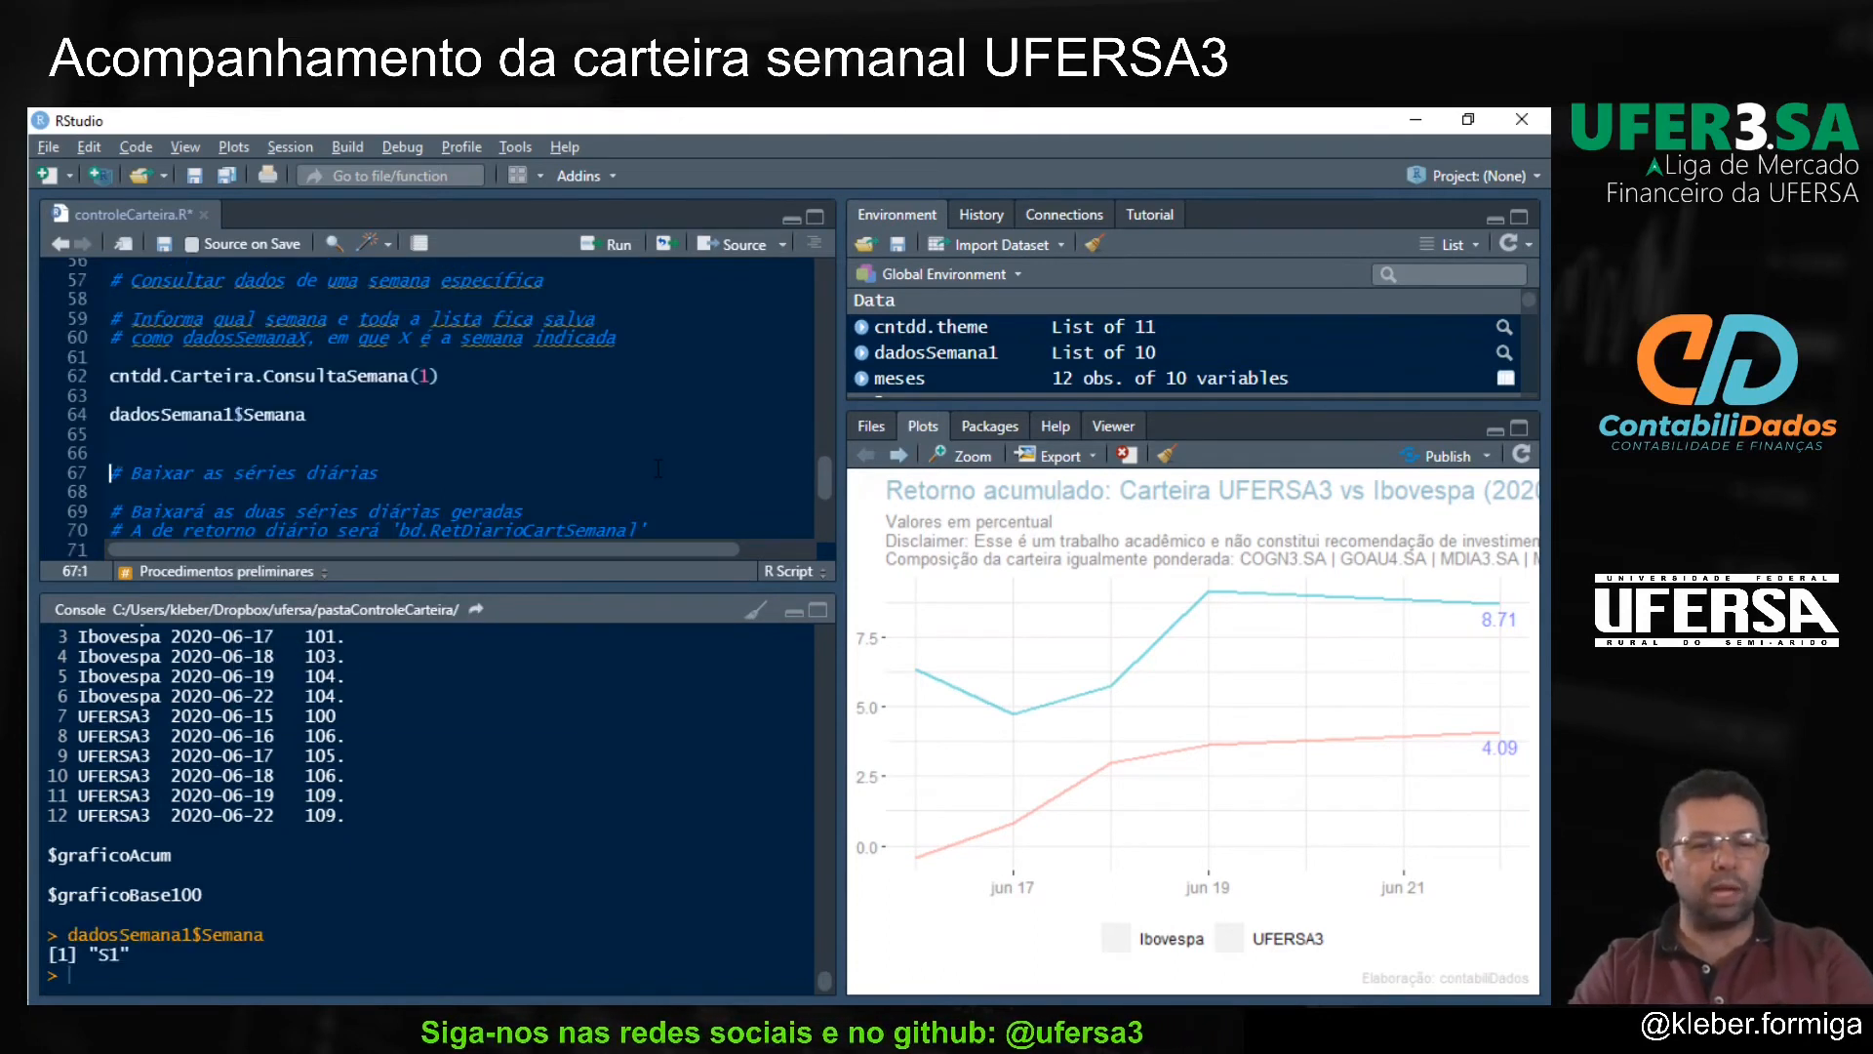
Step: Replace the Semana element with Periodo so the line reads dadosSemana1$Periodo, and run it
left_click(349, 411)
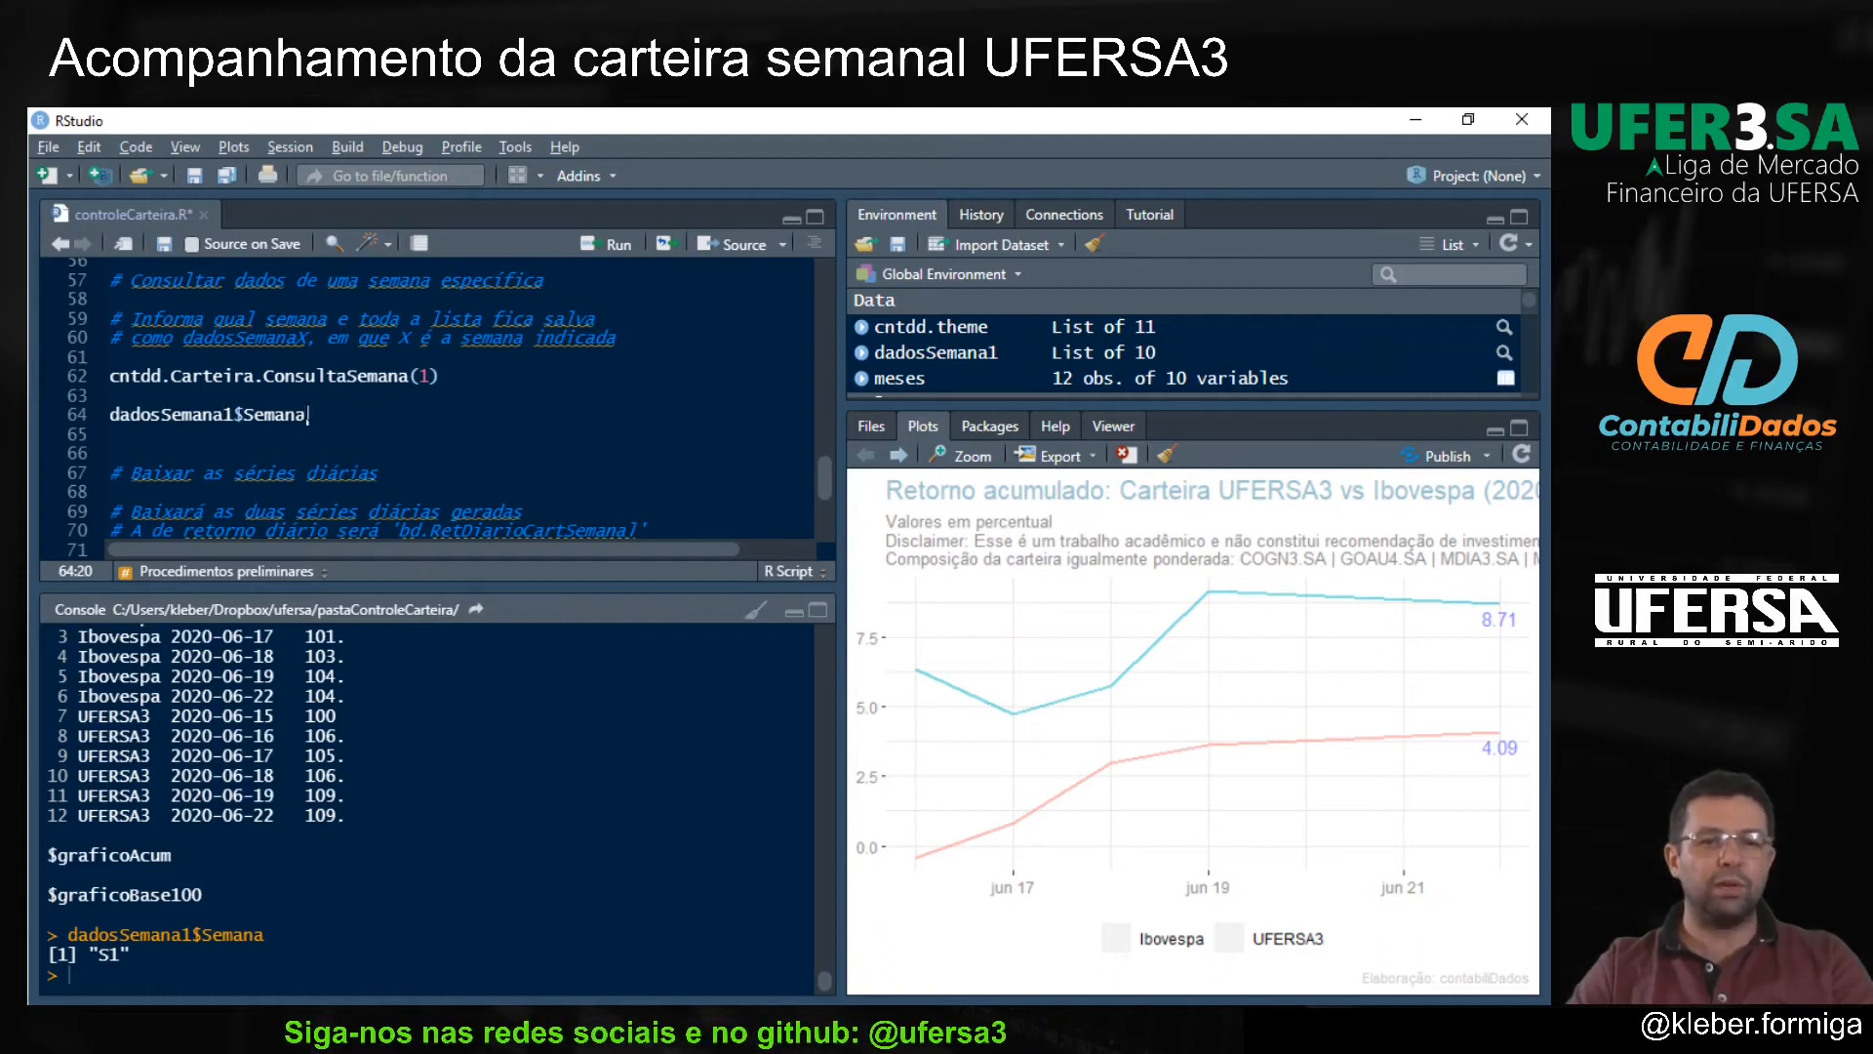
key("ctrl+shift+Left")
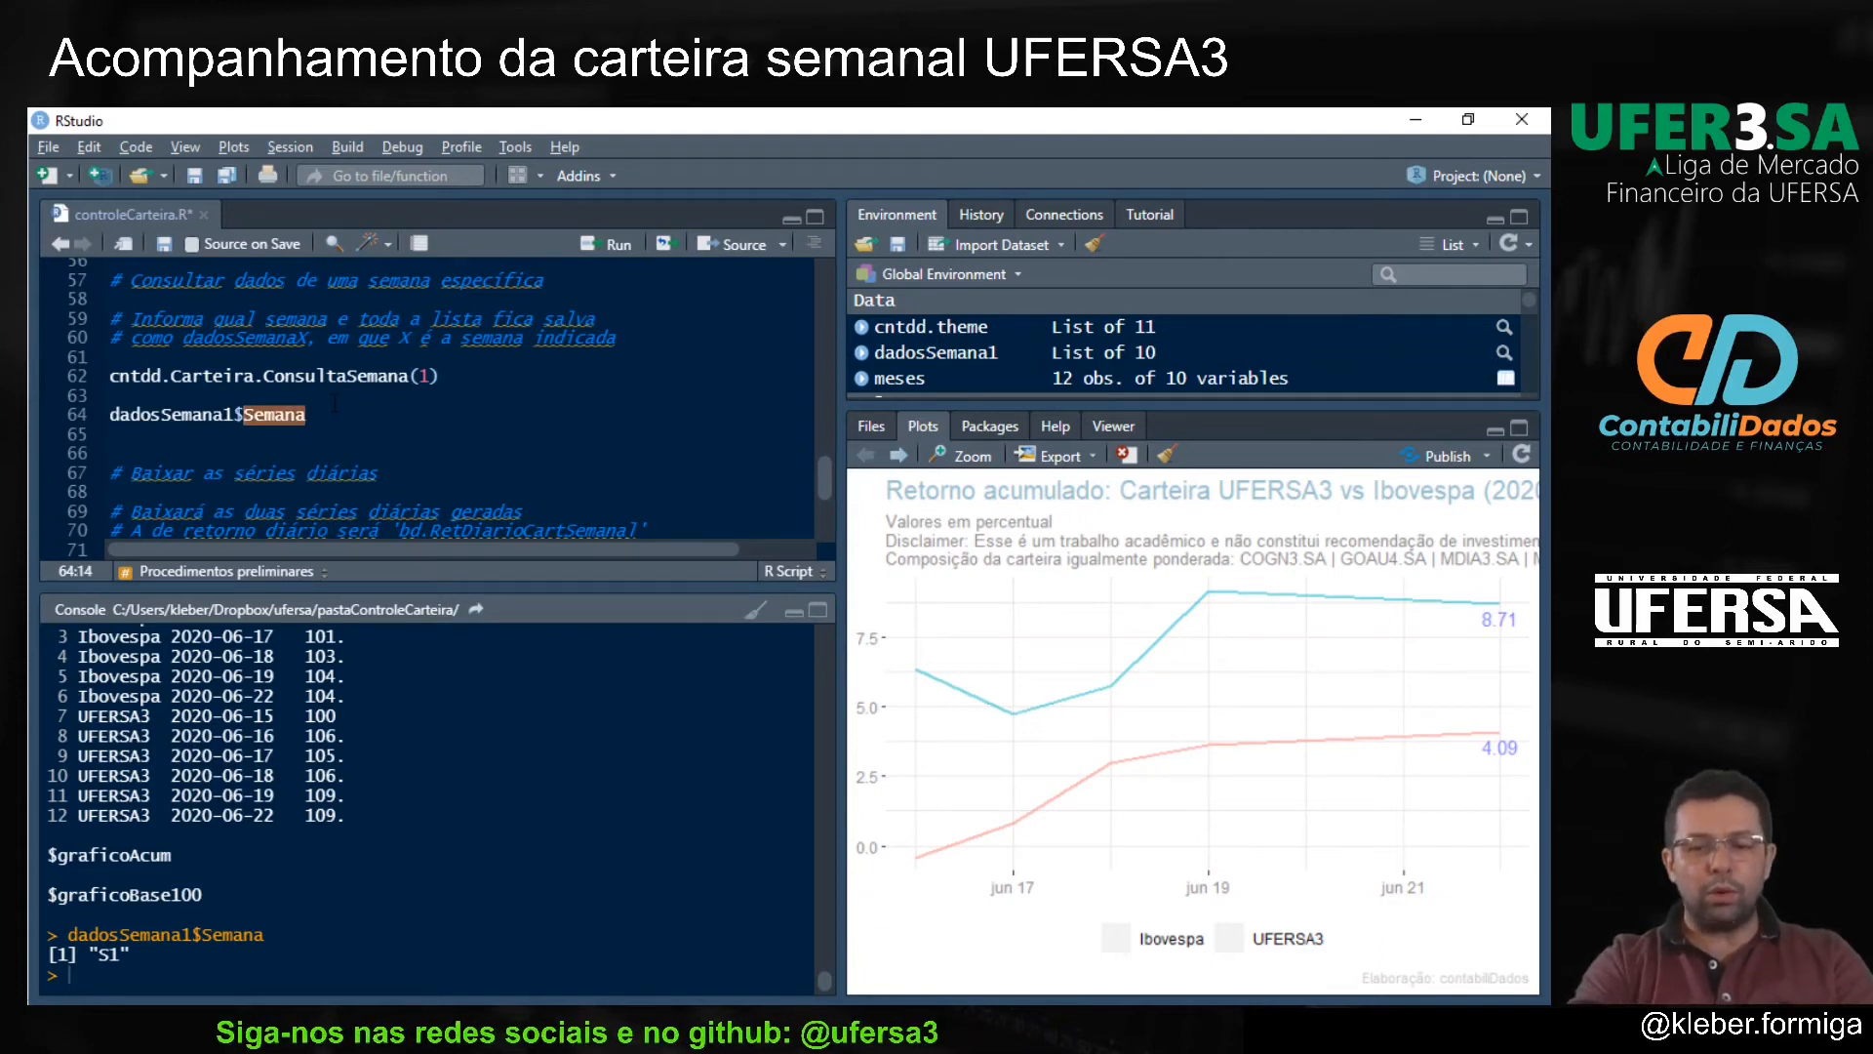
key("BackSpace")
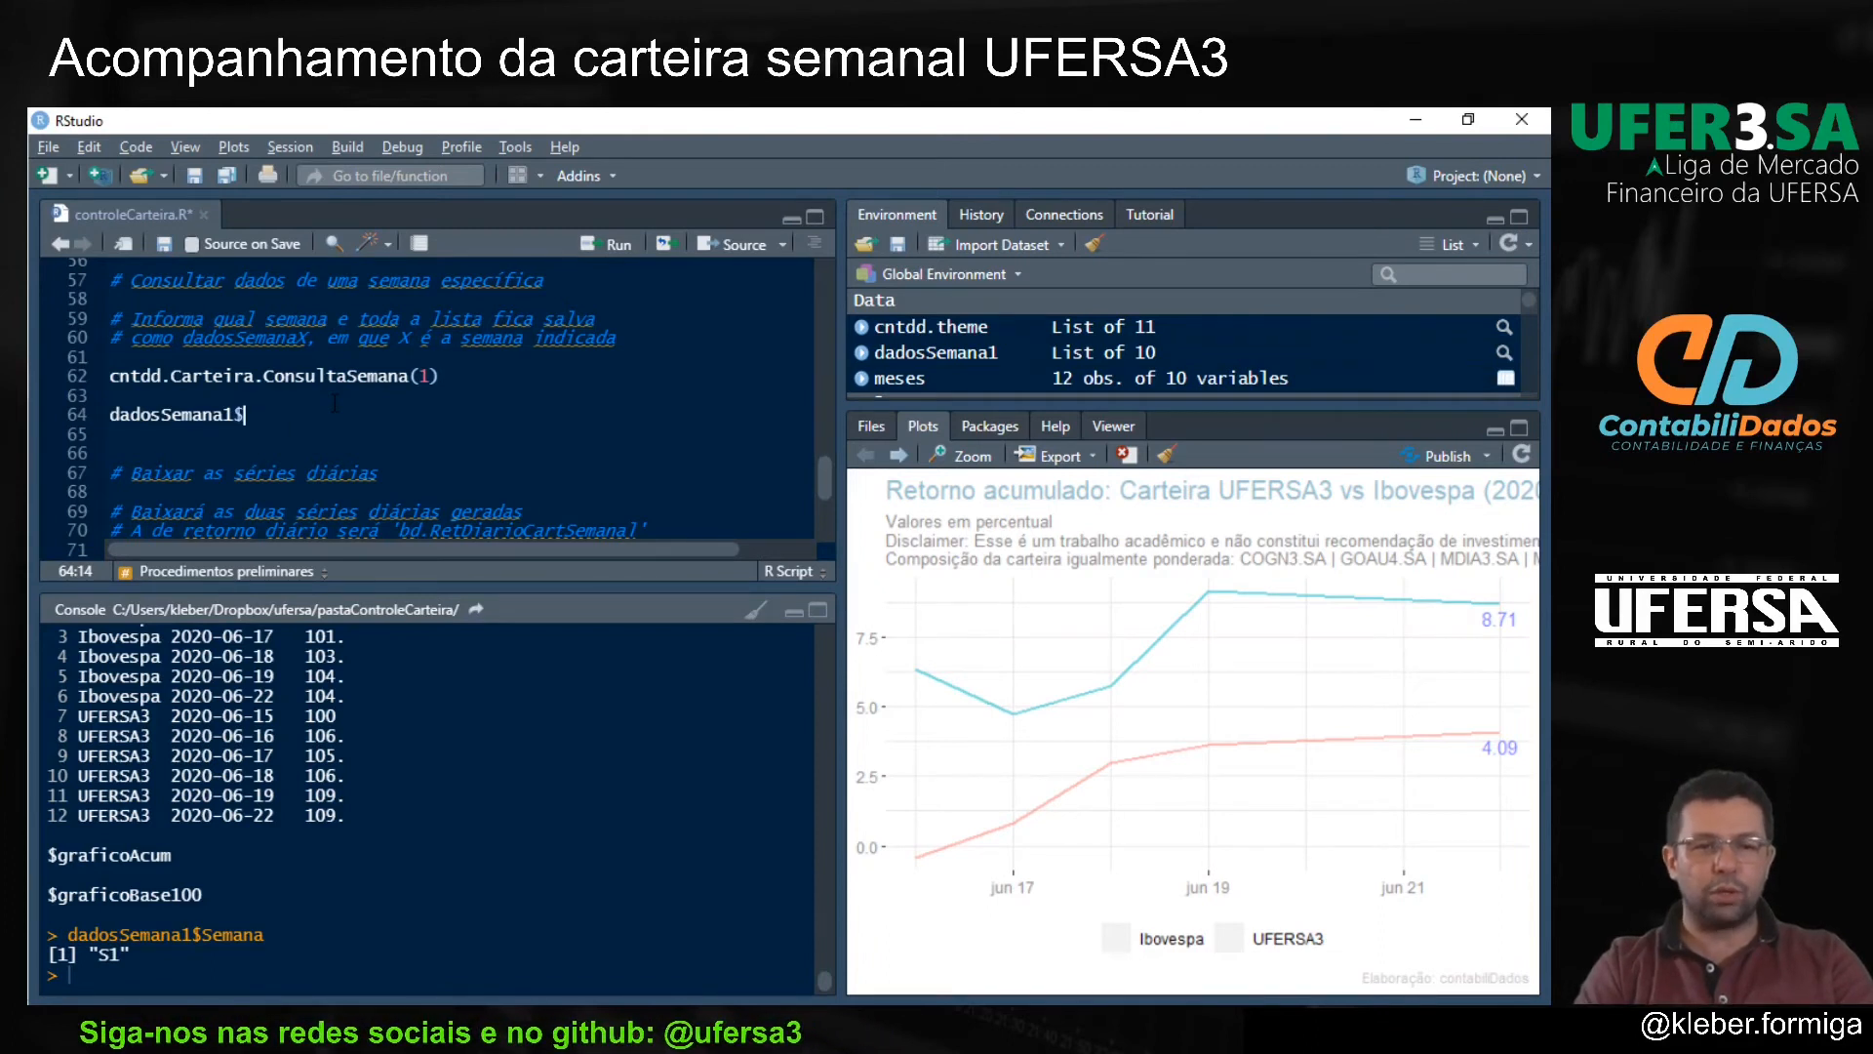
key("Tab")
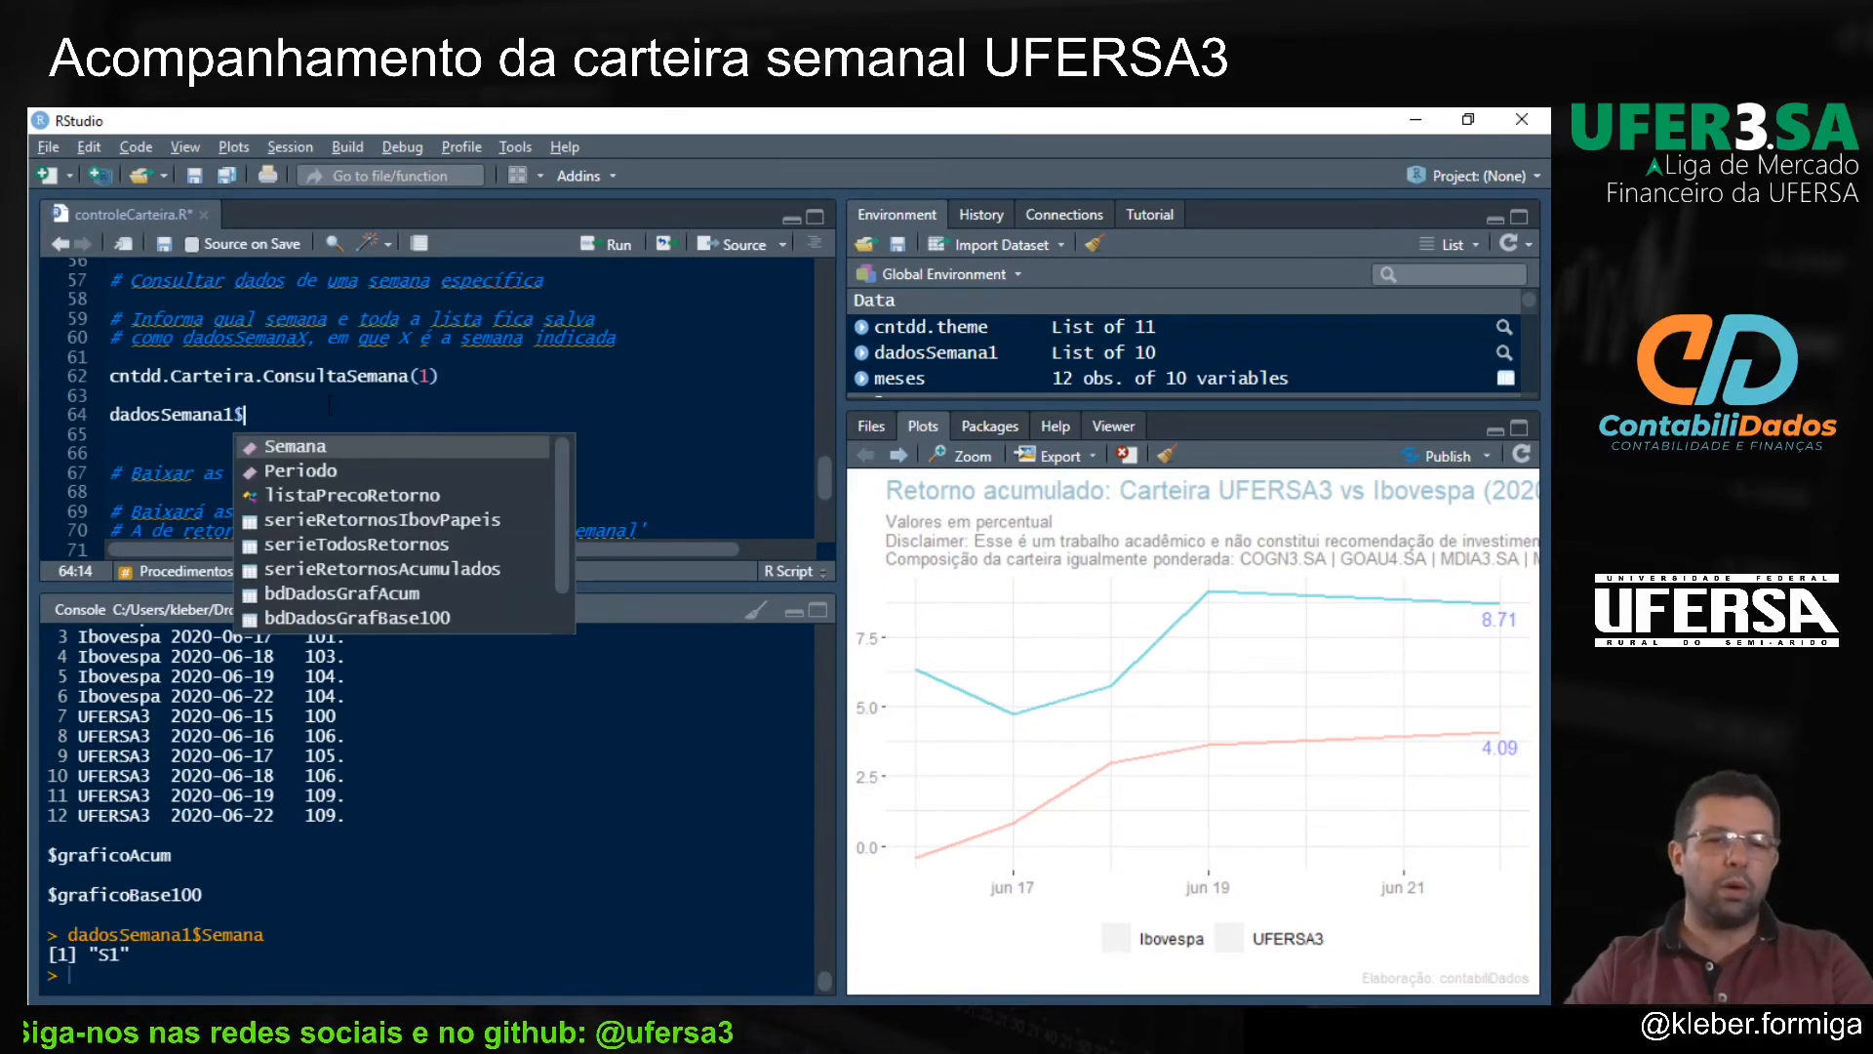
left_click(306, 478)
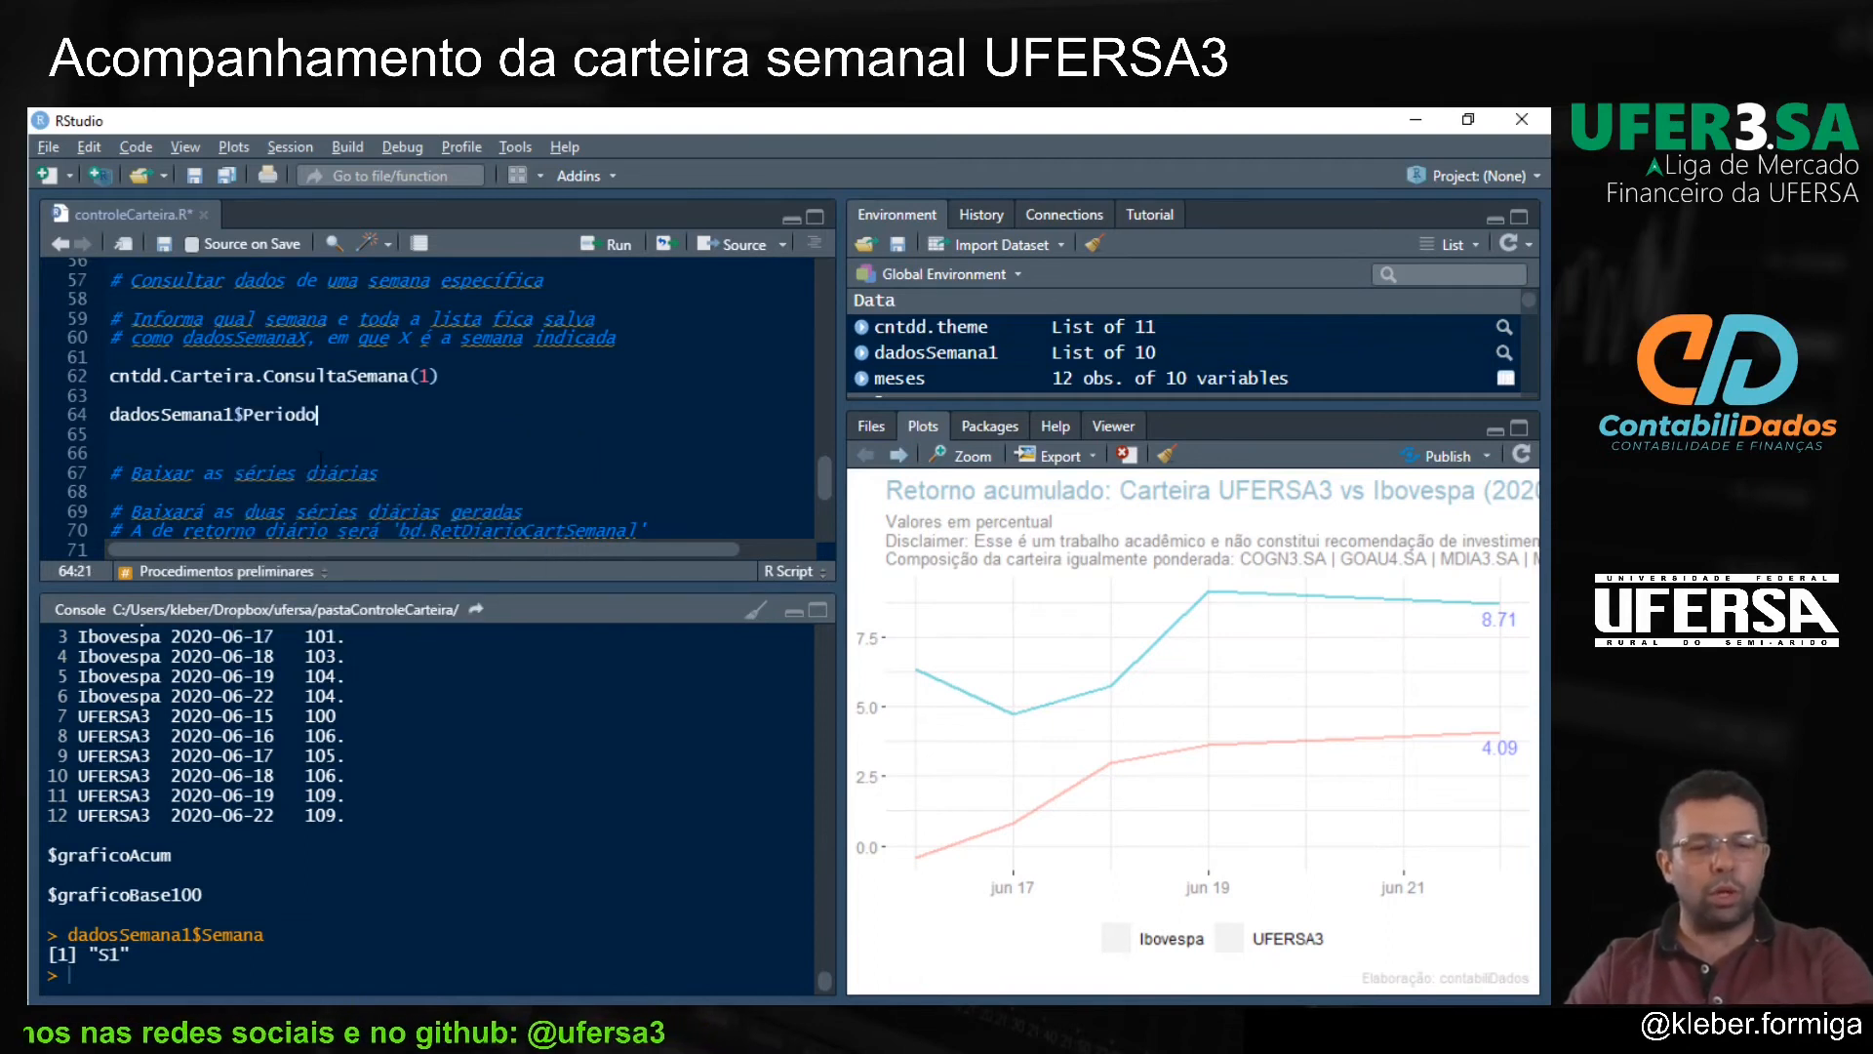
key("ctrl+Return")
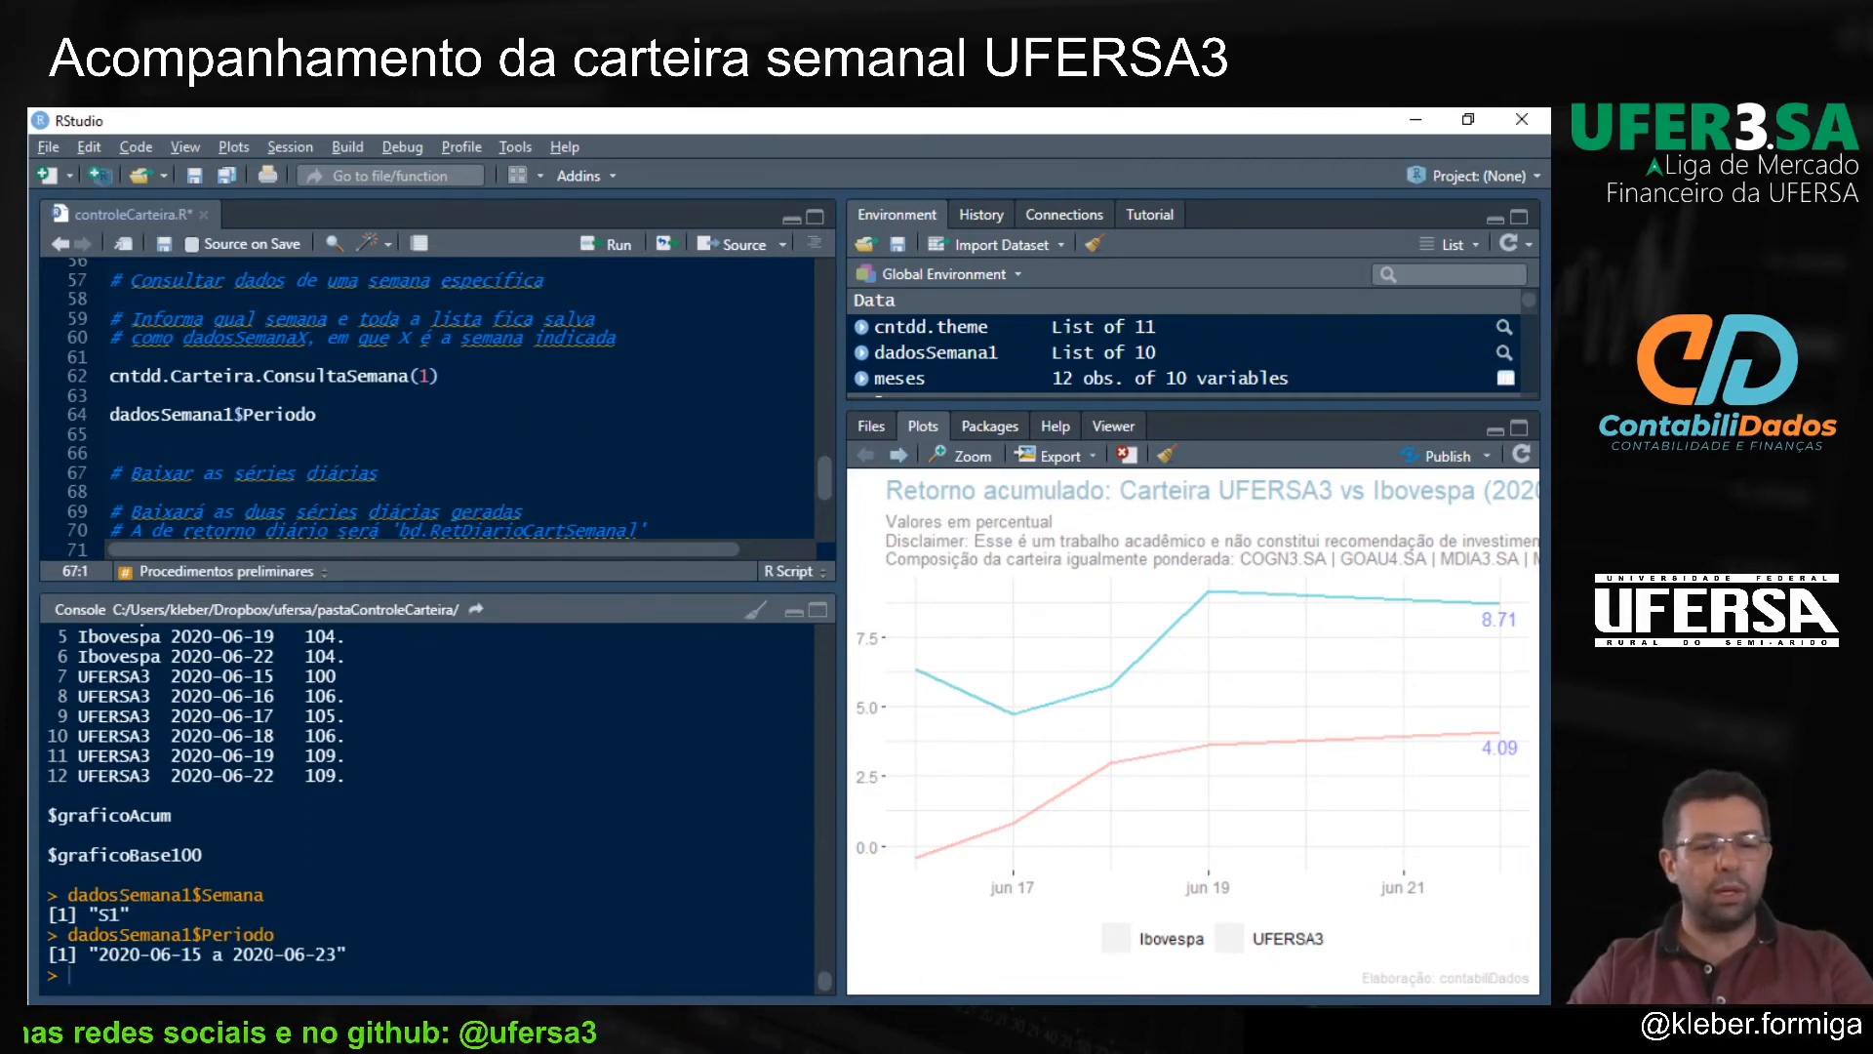
Step: Remove the $Periodo suffix and run the plain dadosSemana1 line to print the whole list
left_click(337, 415)
key("ctrl+shift+Left")
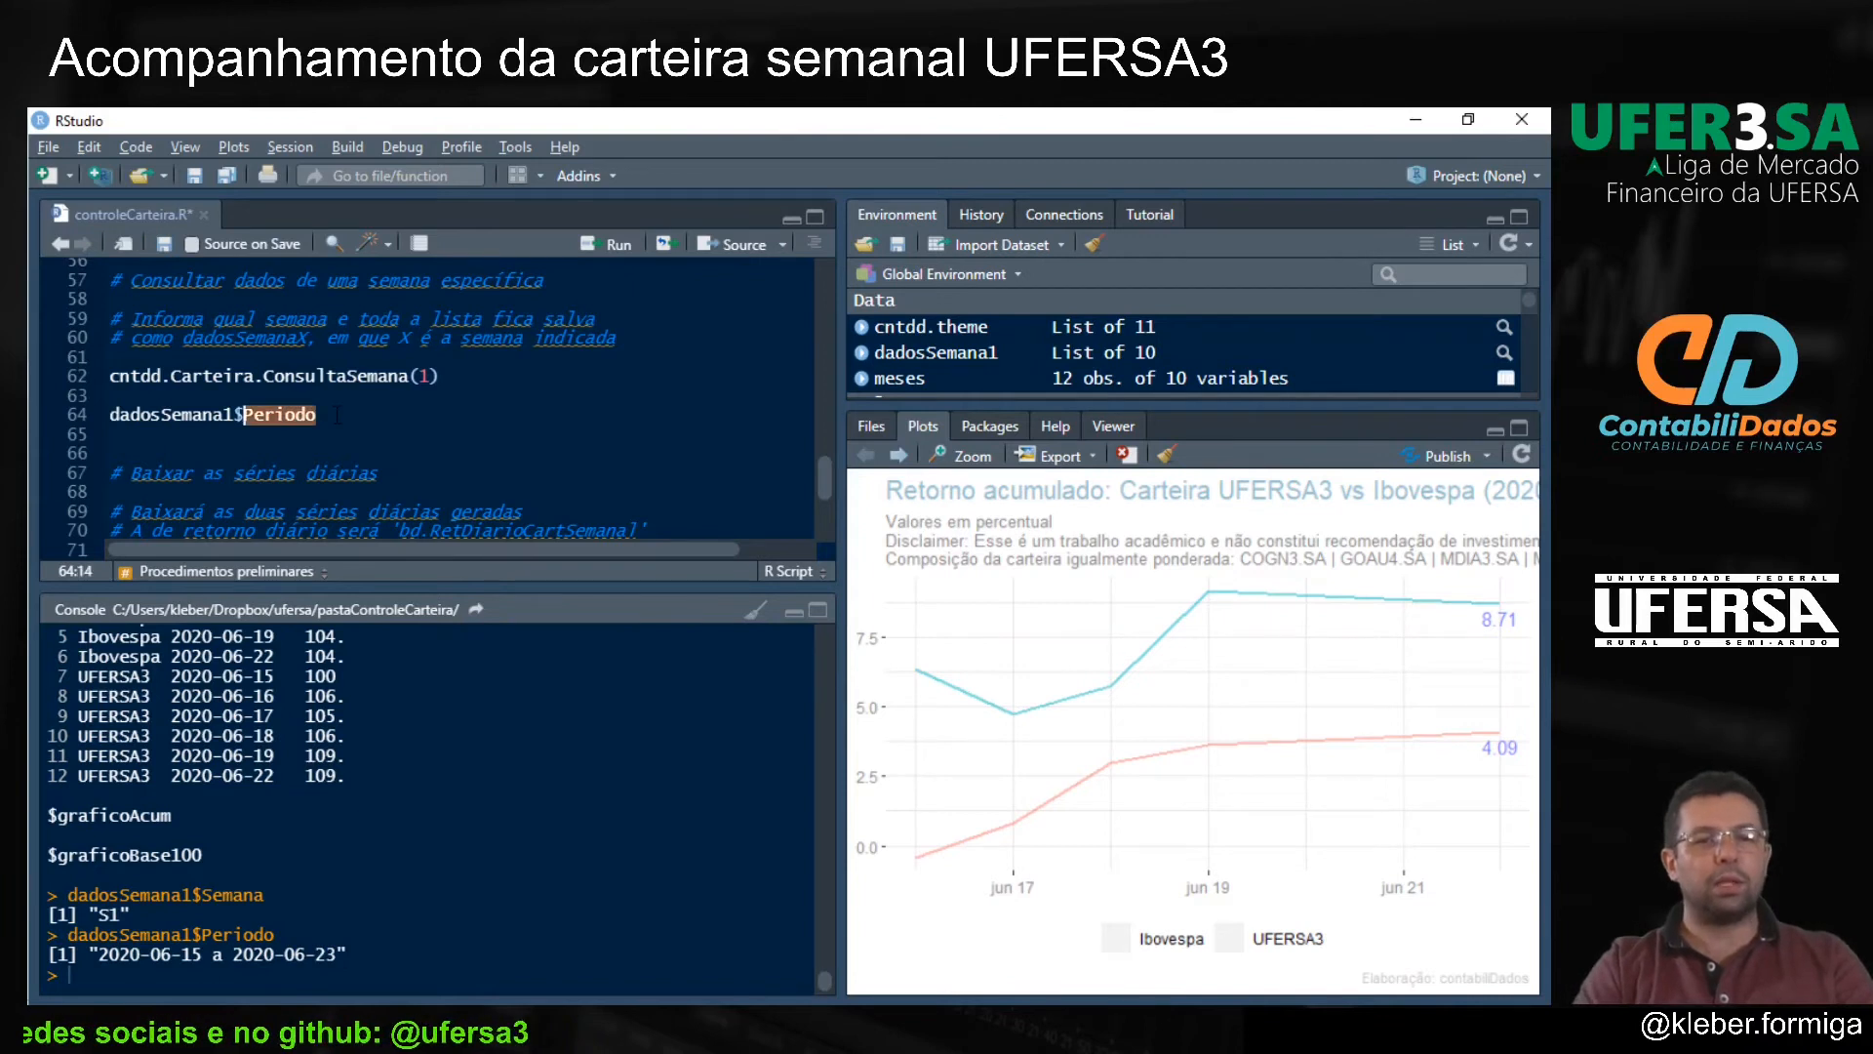
key("BackSpace")
key("BackSpace")
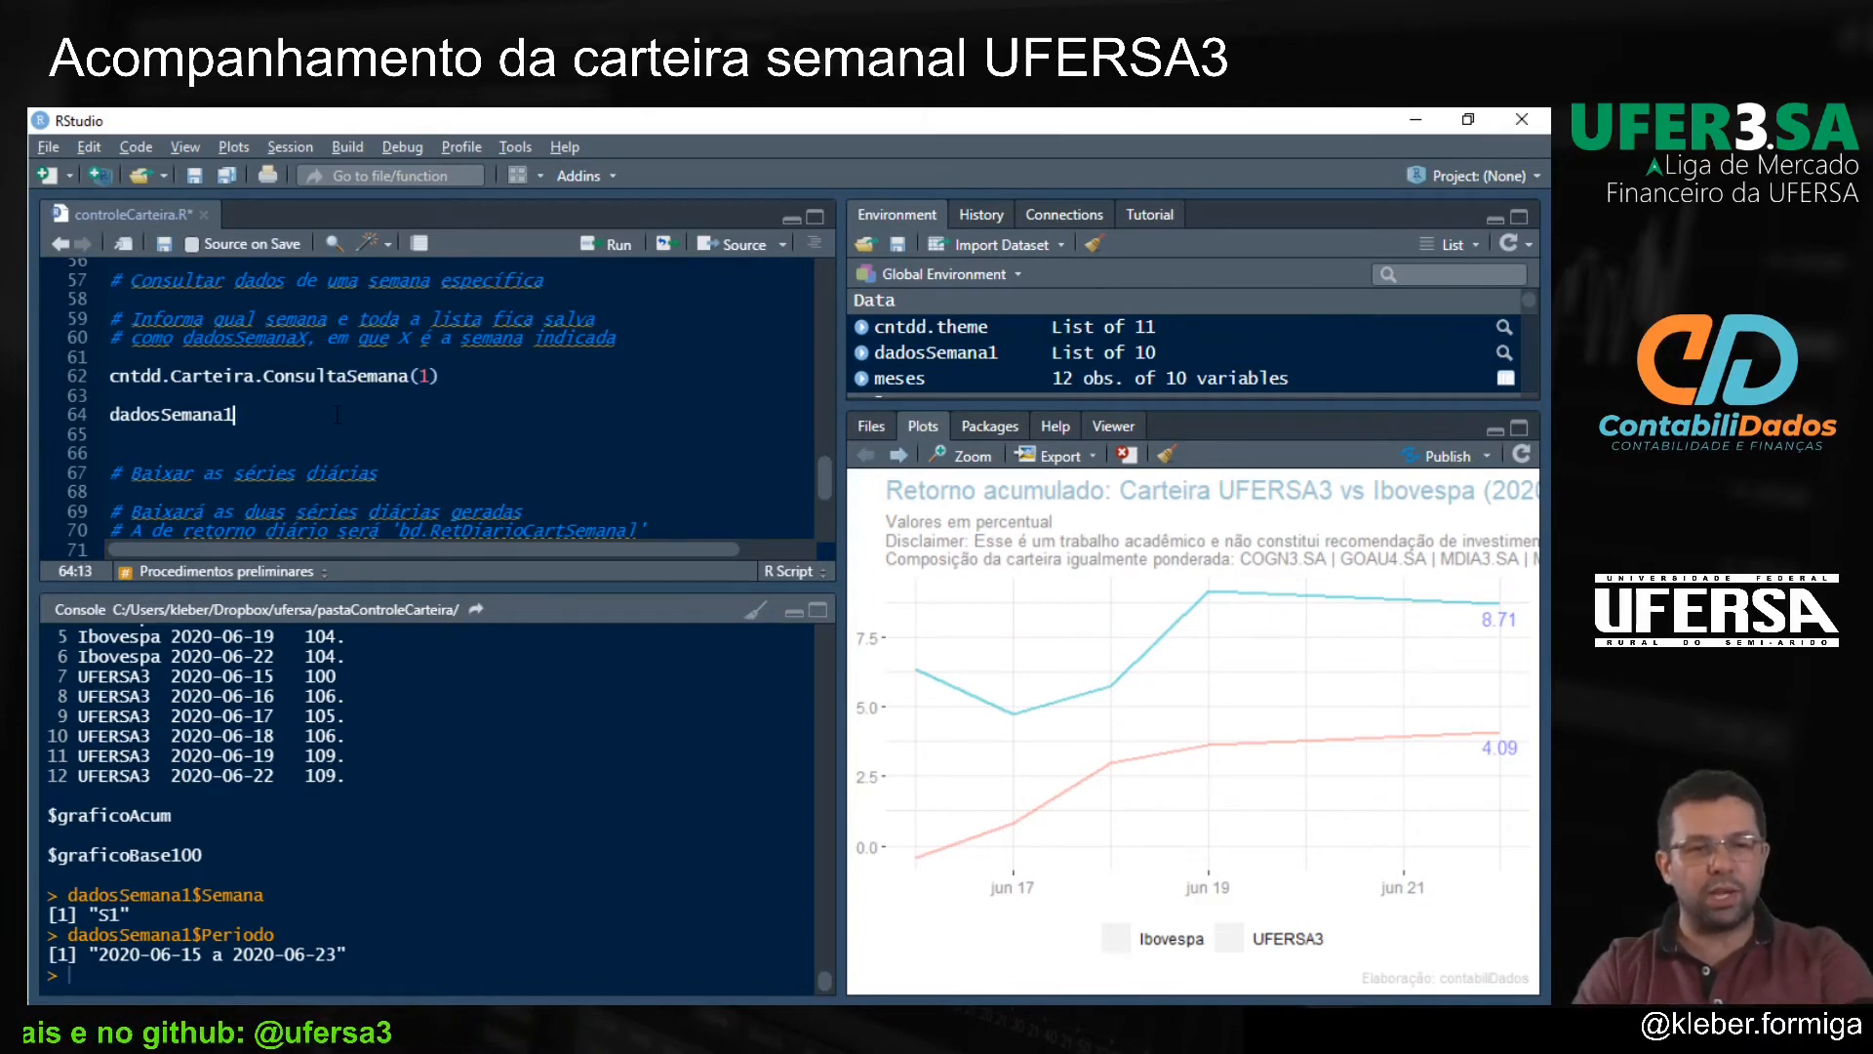
key("ctrl+Return")
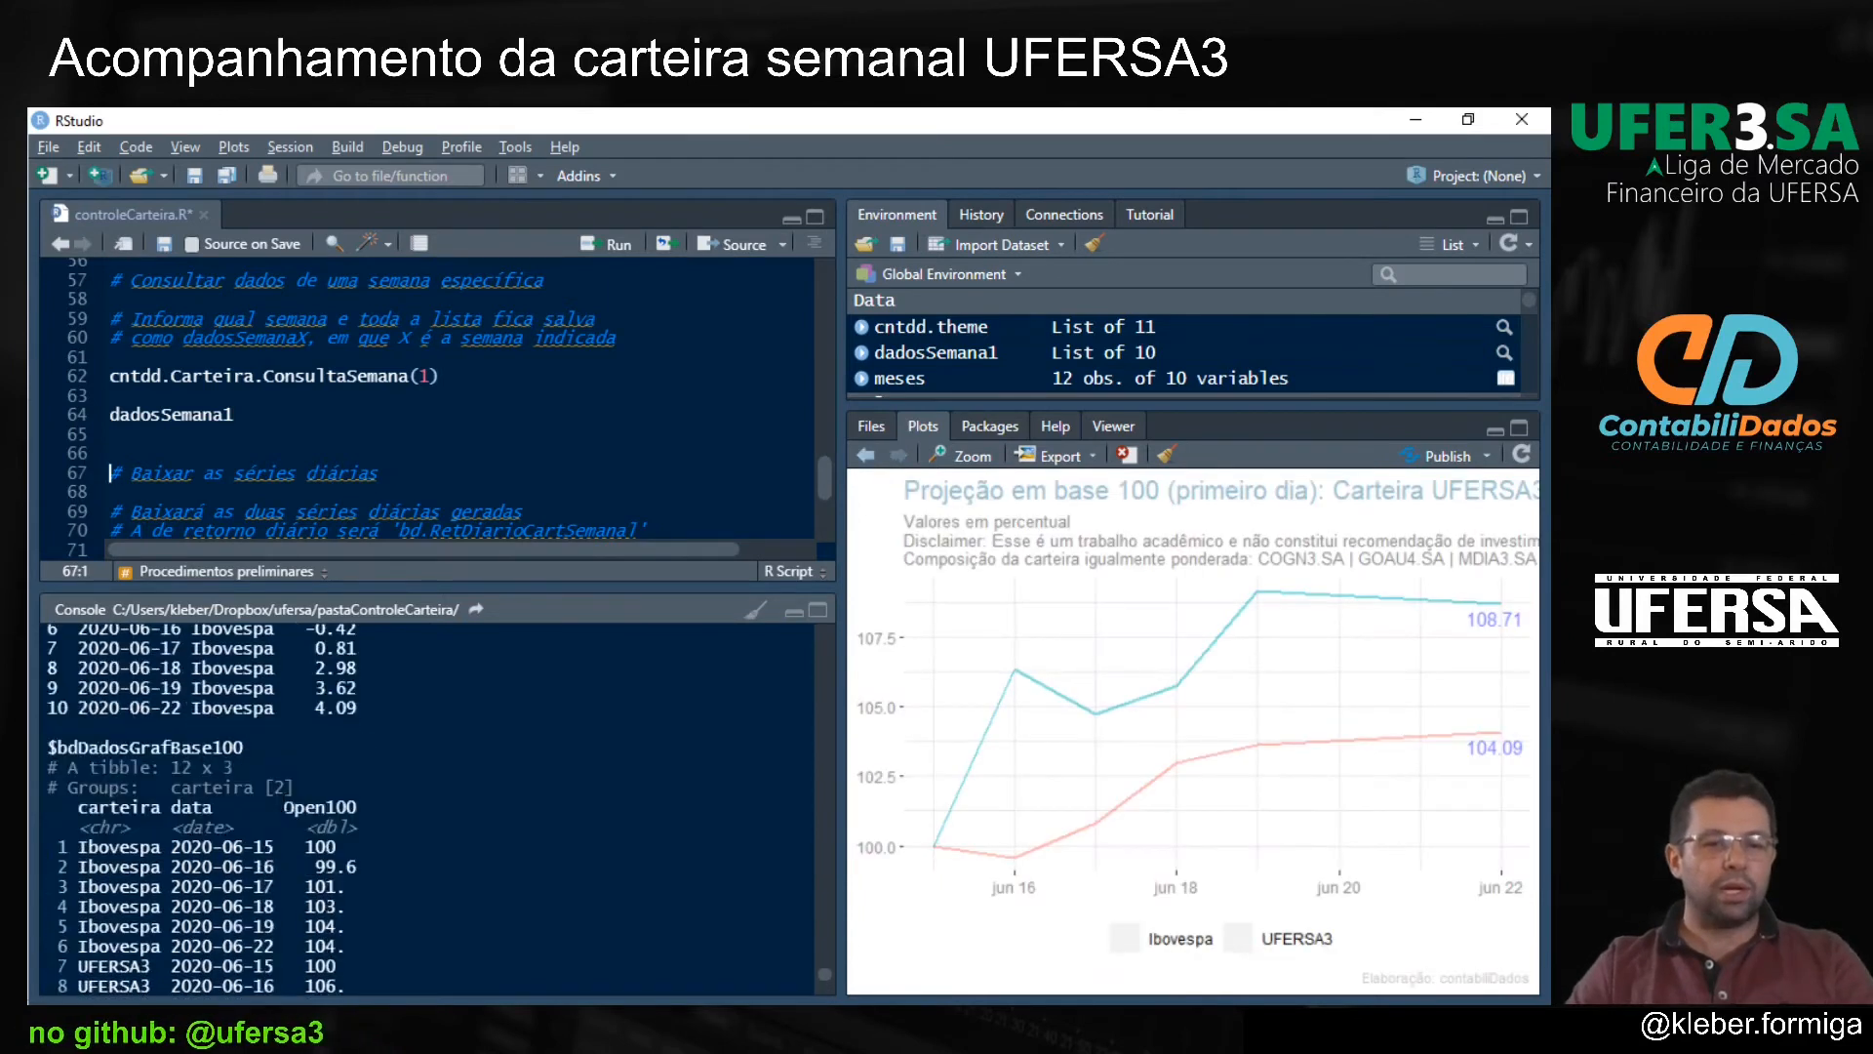
Step: Examine the printed dadosSemana1 output from Semana and Periodo through the listaPrecoRetorno price and return tables of each ticker
scroll(270, 776, "up", 10)
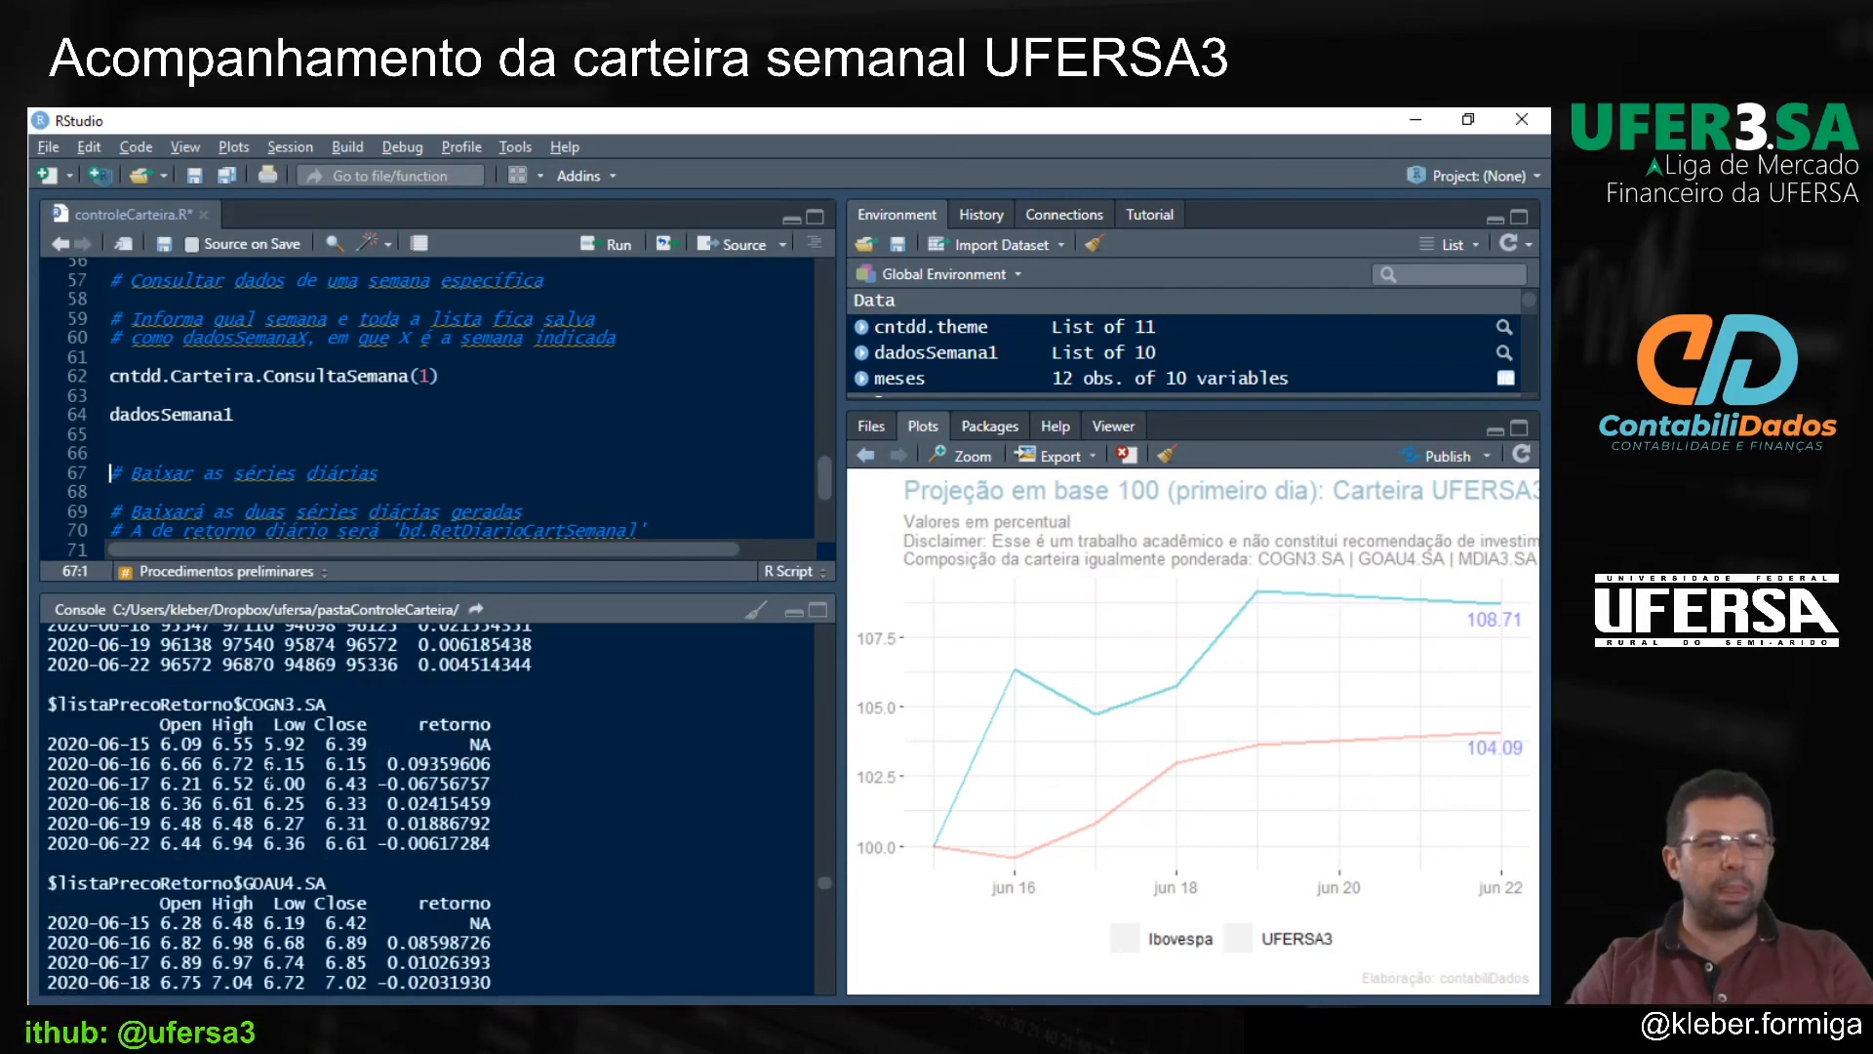
mouse_move(99, 657)
left_mouse_down()
mouse_move(119, 657)
mouse_move(119, 687)
left_mouse_up()
scroll(134, 707, "down", 1)
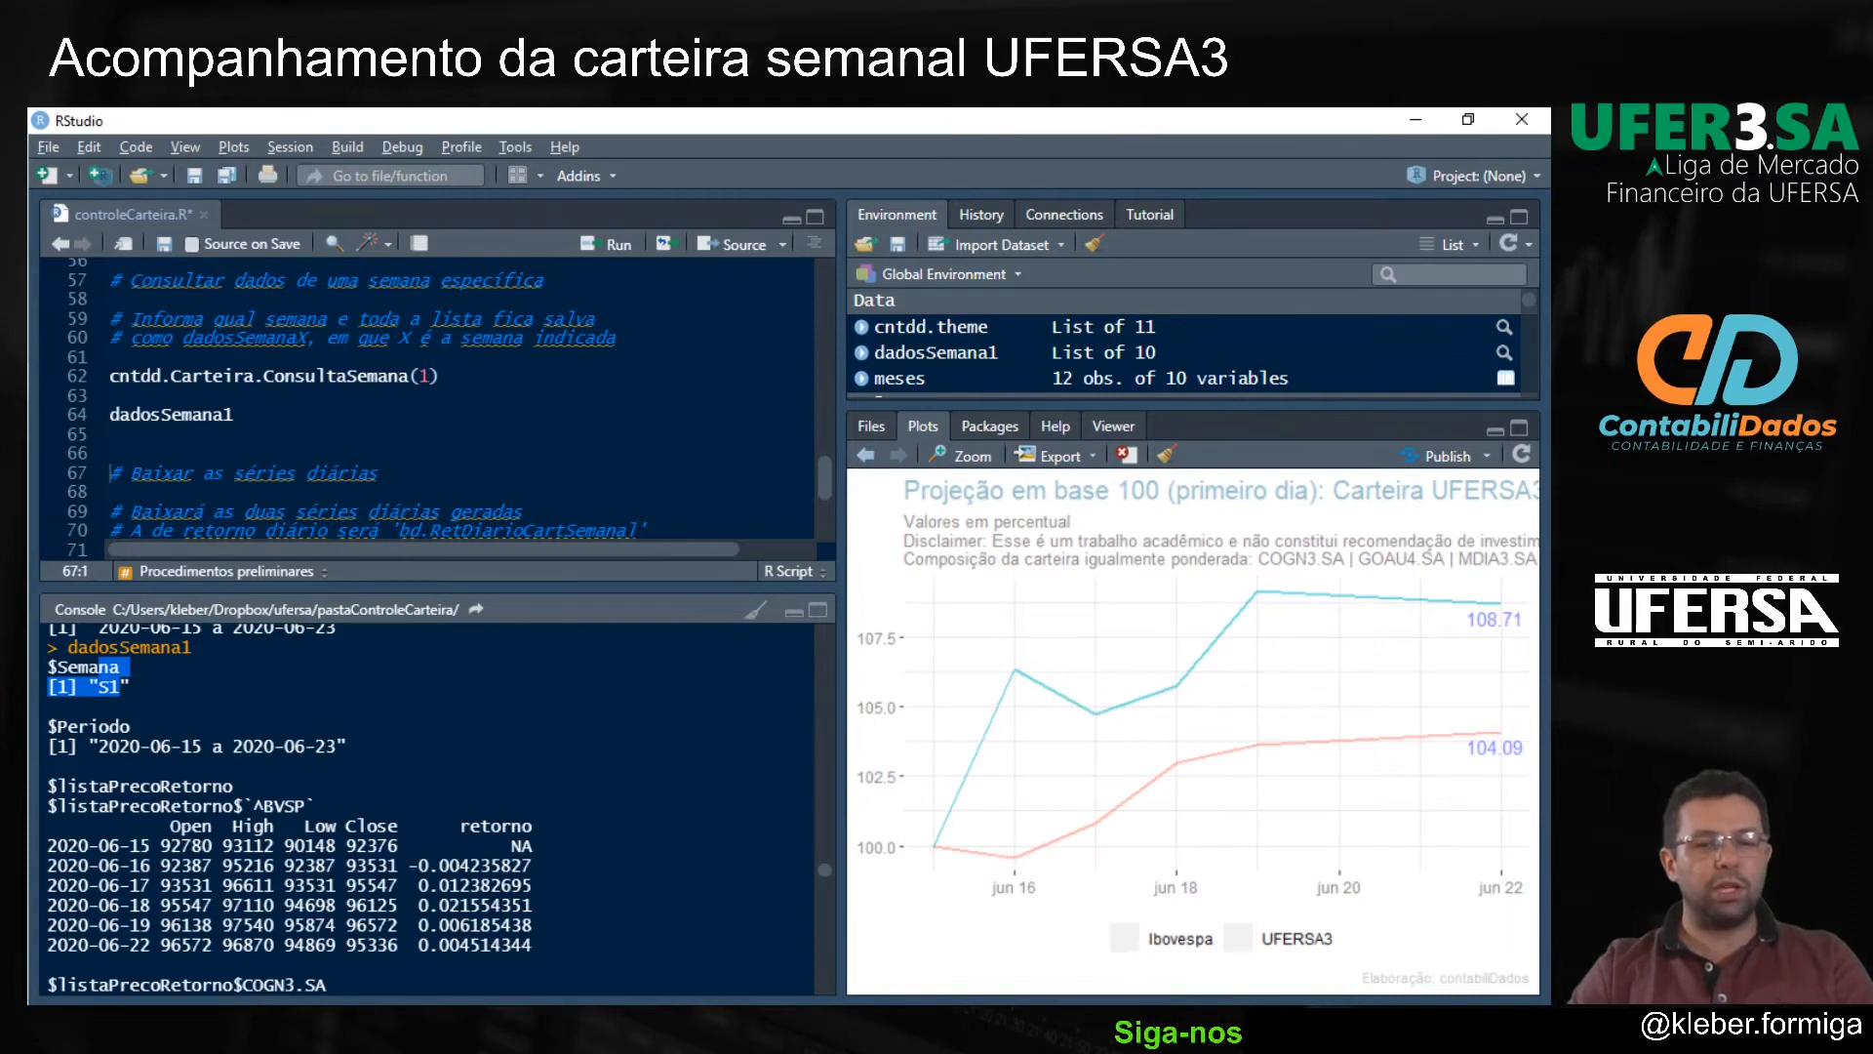
scroll(195, 736, "down", 1)
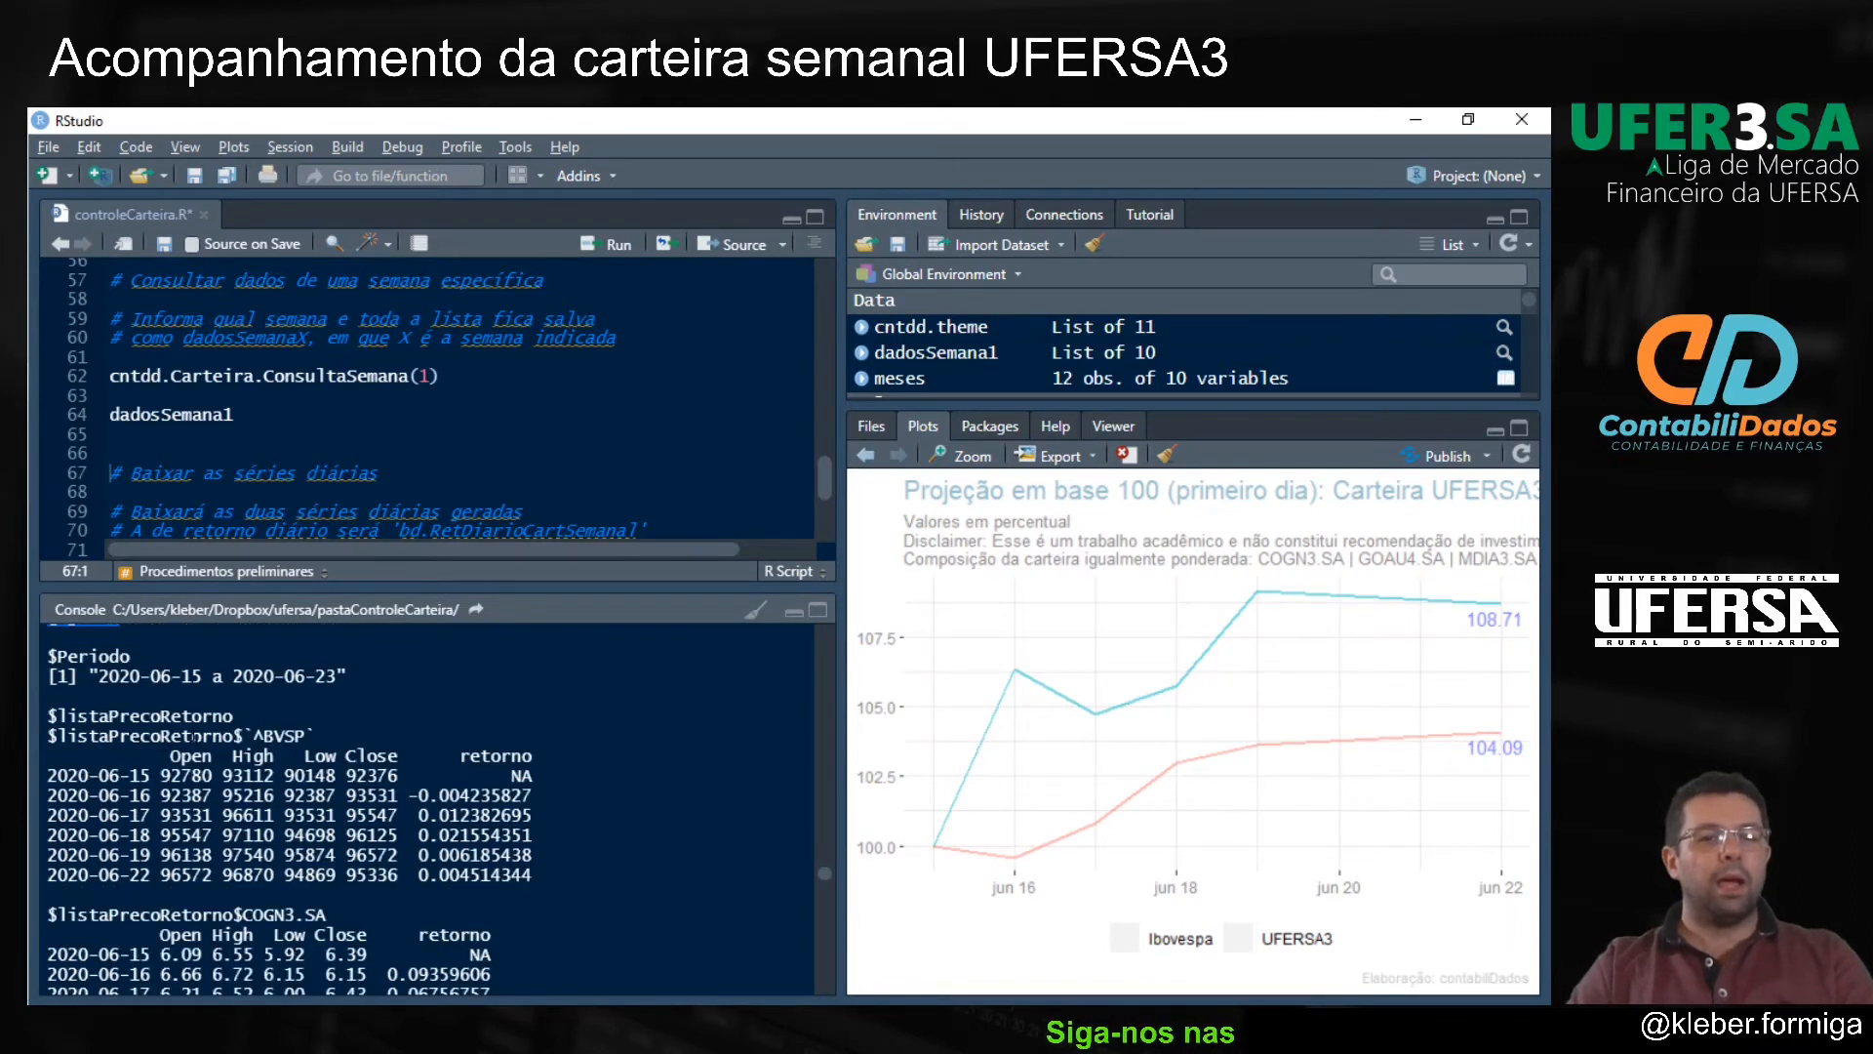
scroll(238, 704, "down", 1)
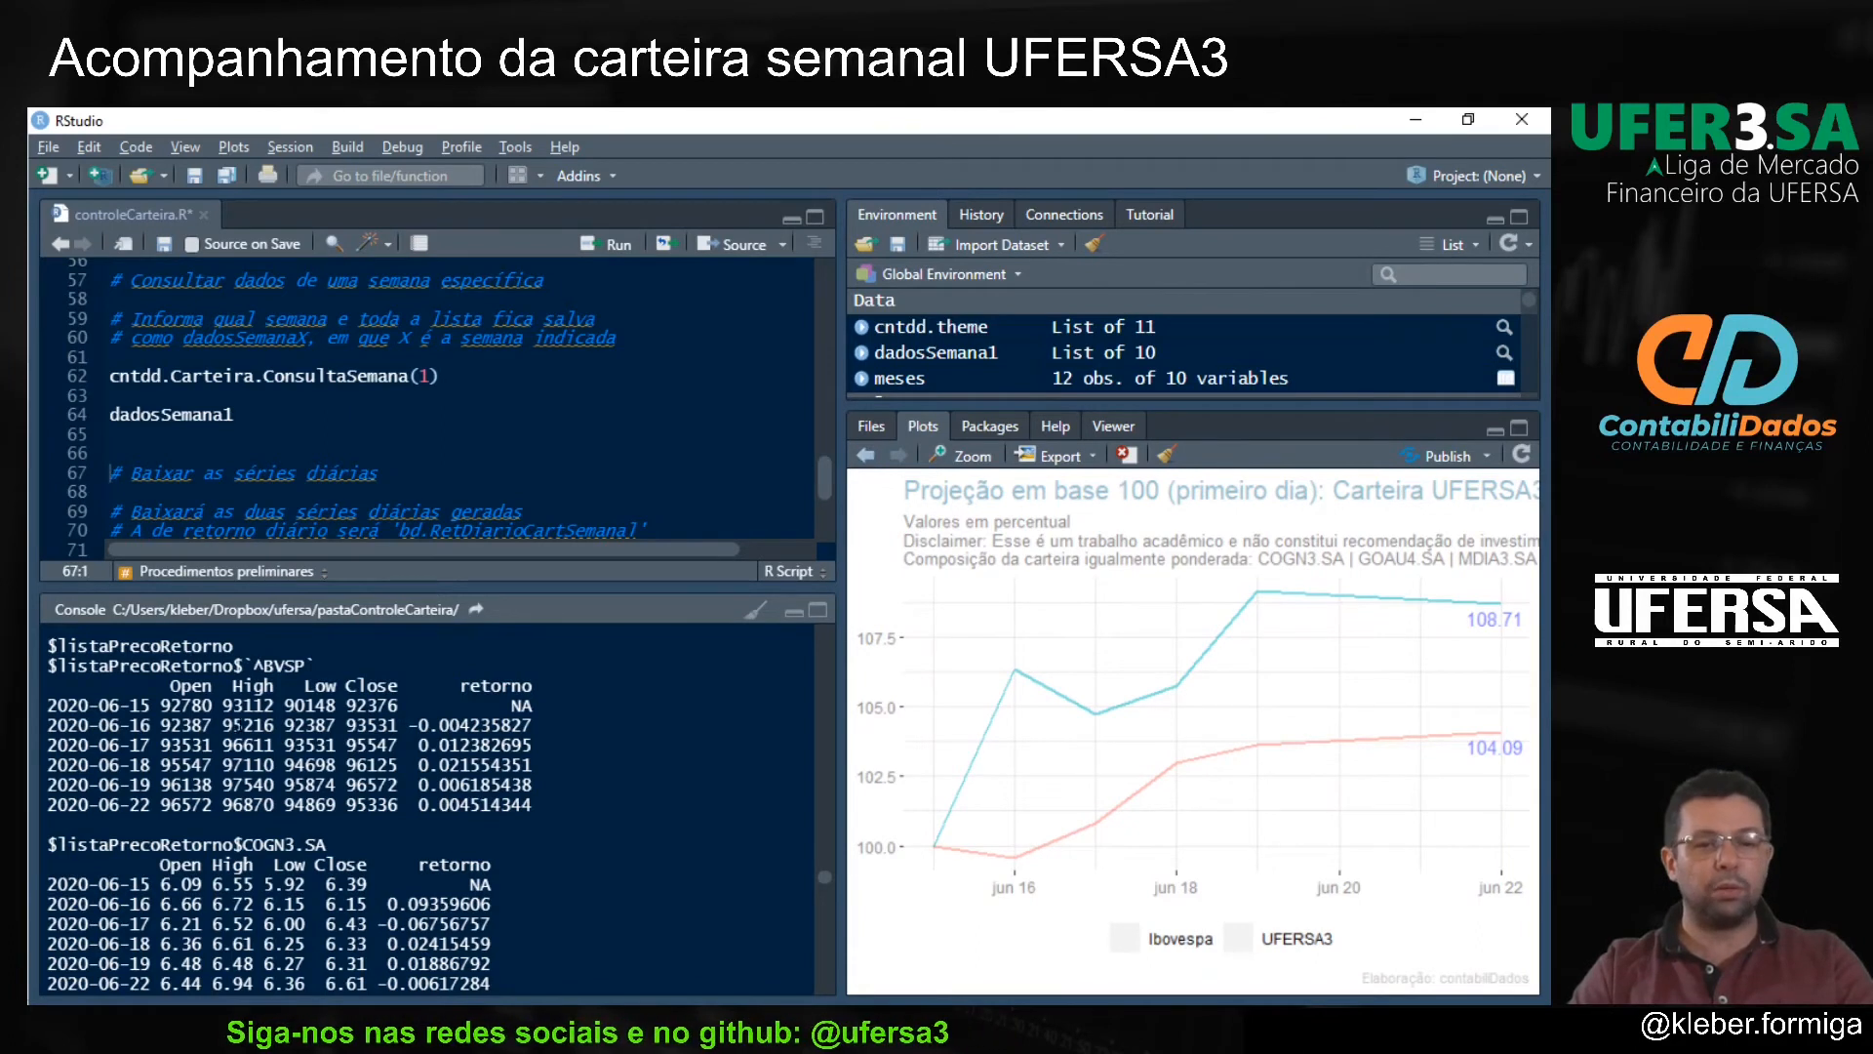
scroll(237, 727, "down", 2)
scroll(269, 780, "down", 4)
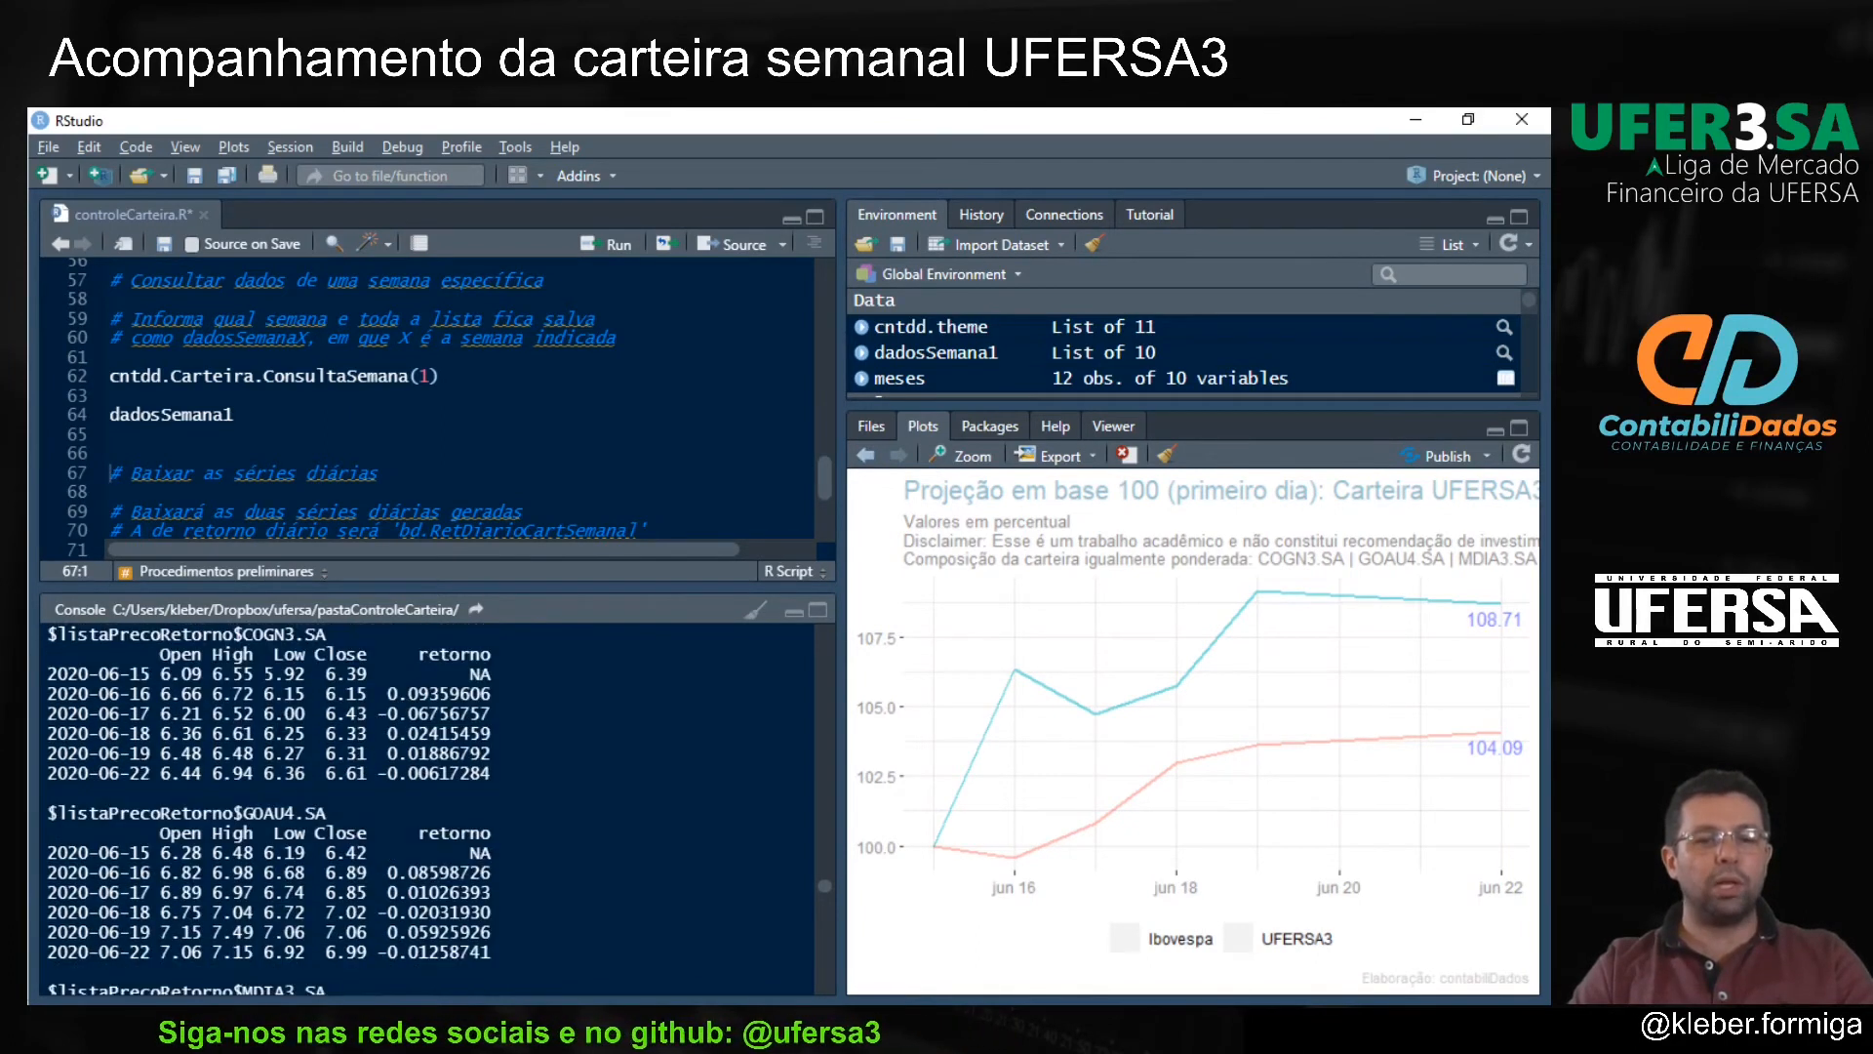
scroll(289, 781, "down", 2)
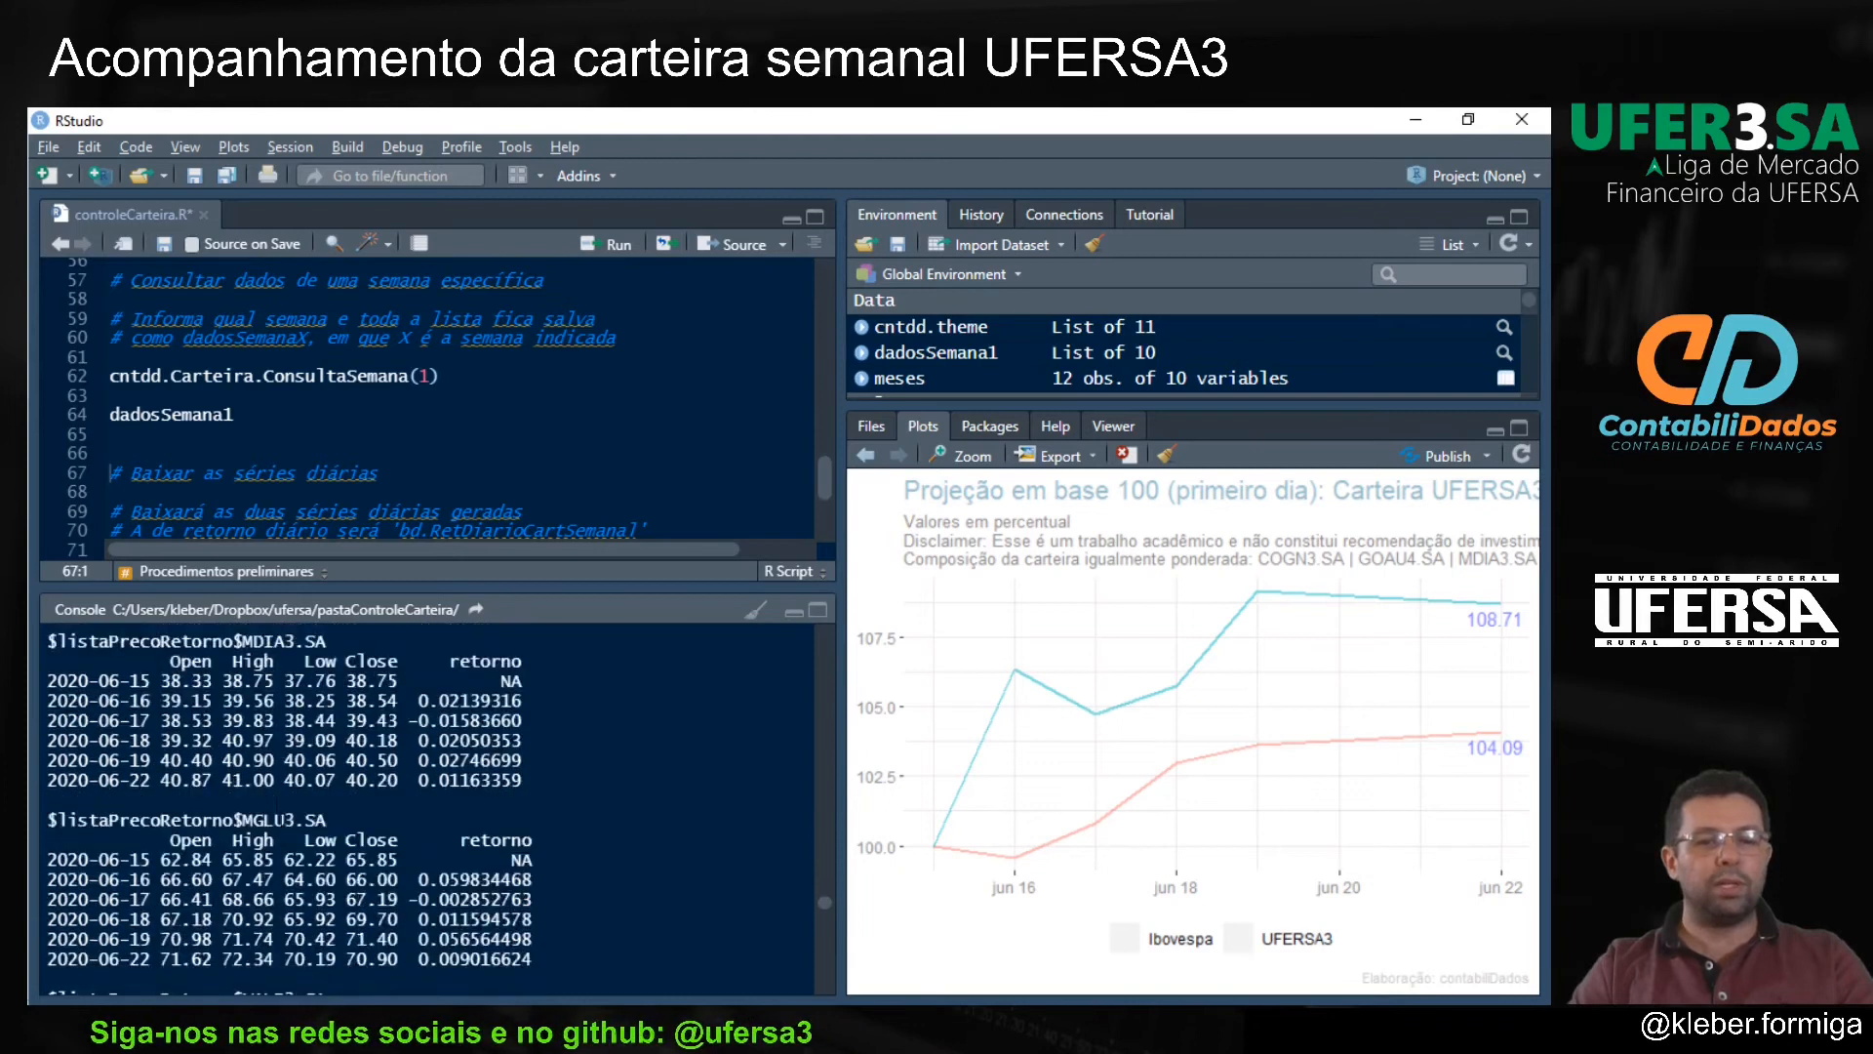
scroll(290, 780, "down", 3)
scroll(263, 813, "down", 2)
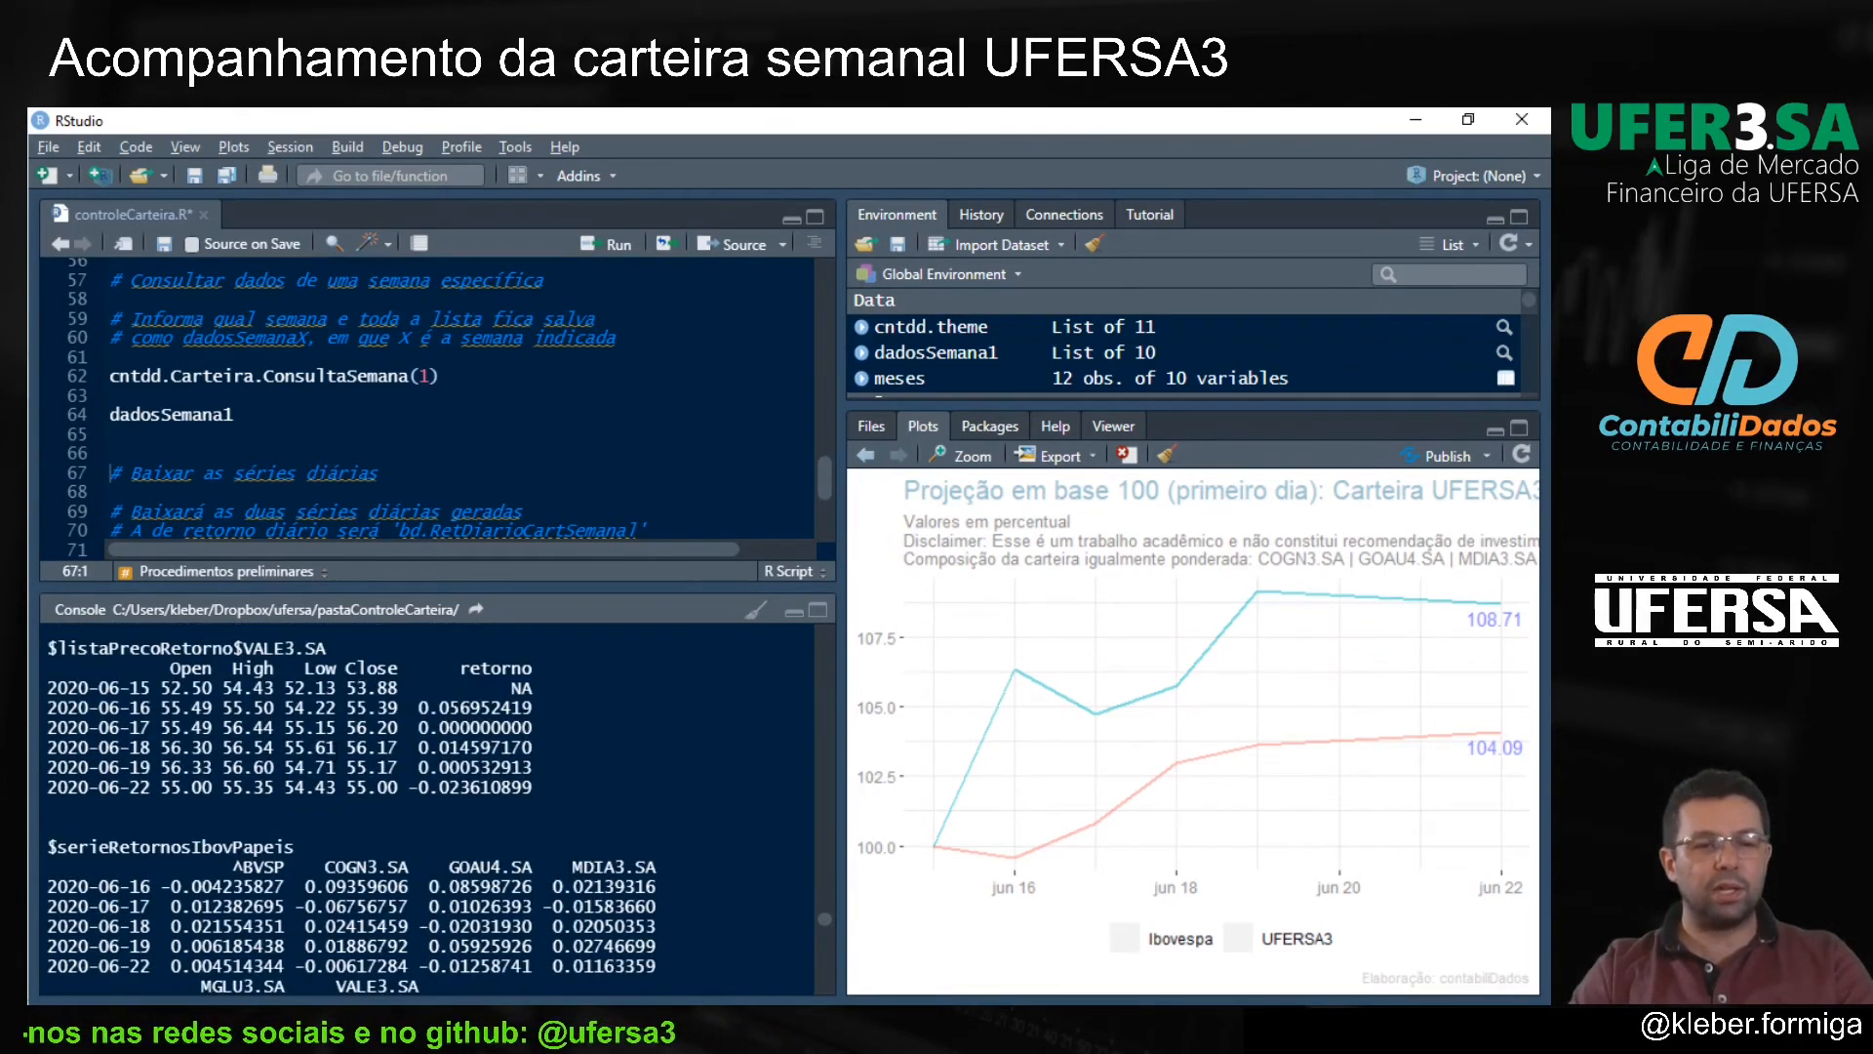
Step: Examine the daily return tables serieRetornosIbovPapeis and serieTodosRetornos in the console output
scroll(290, 780, "up", 1)
scroll(336, 753, "down", 2)
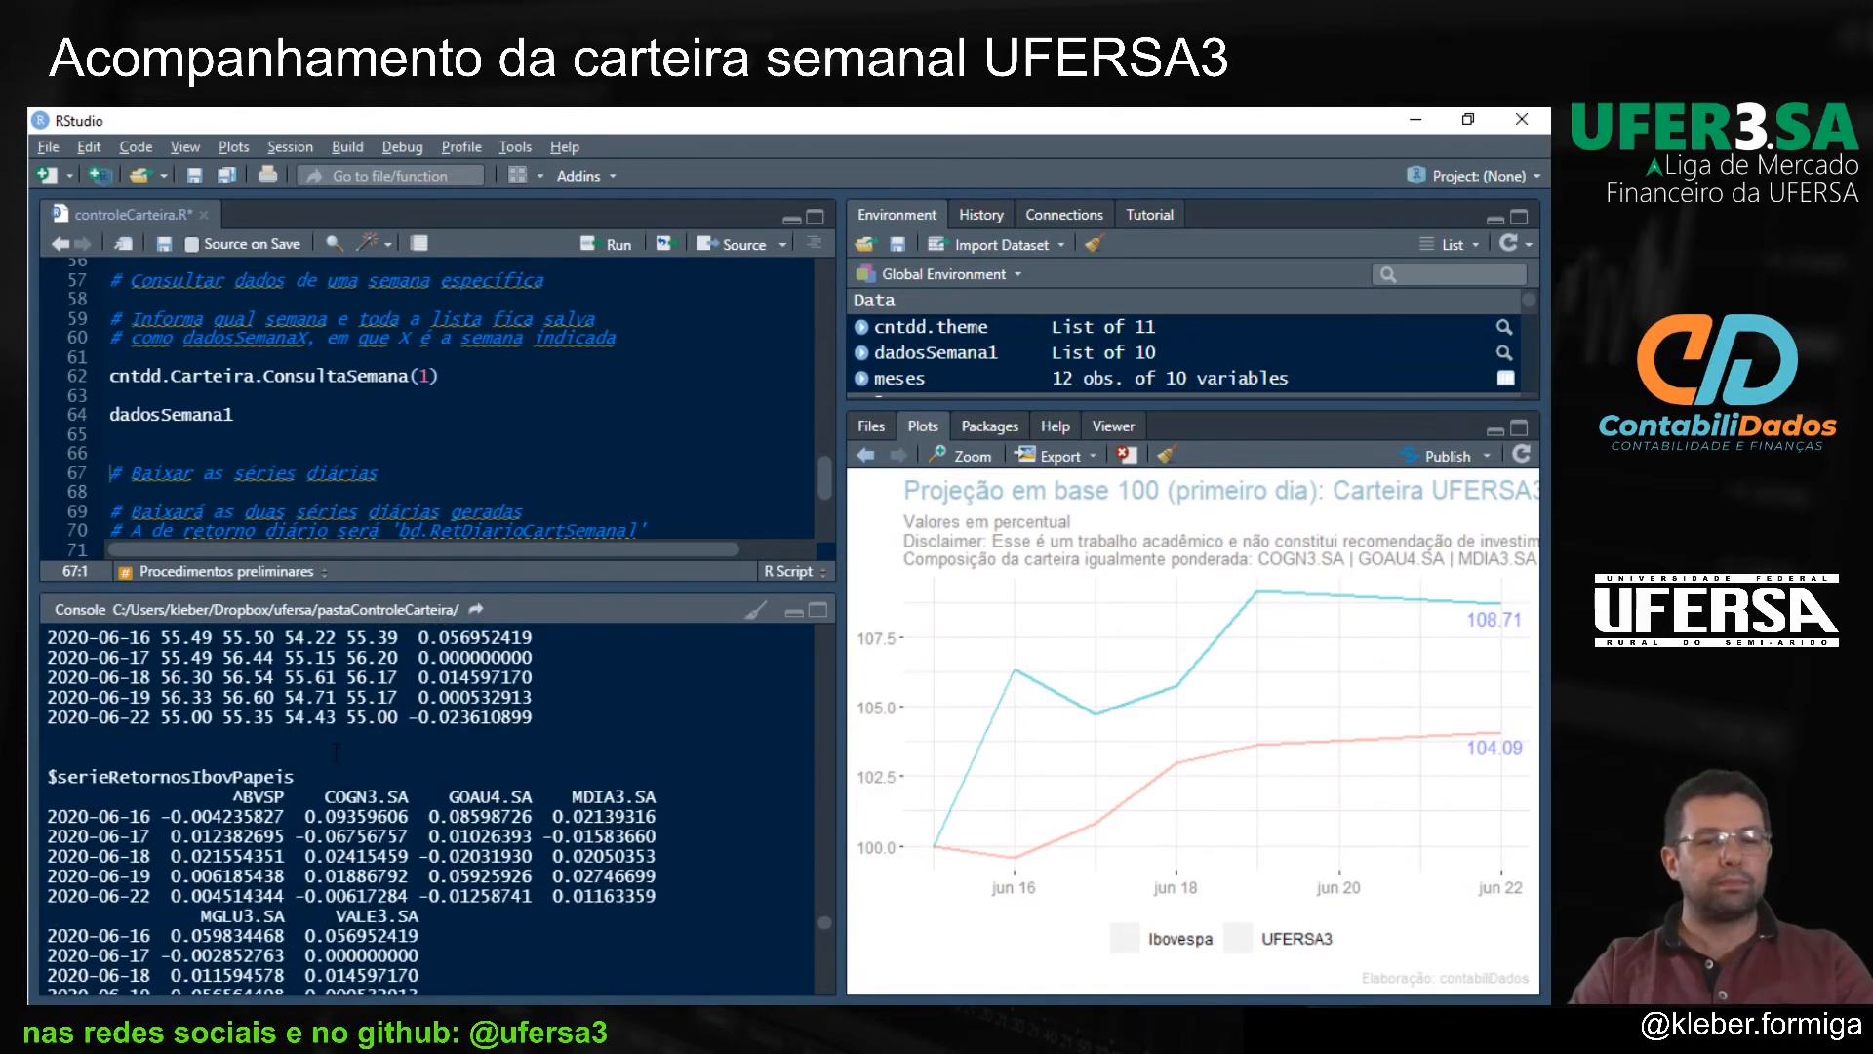
scroll(334, 754, "down", 2)
scroll(335, 780, "up", 1)
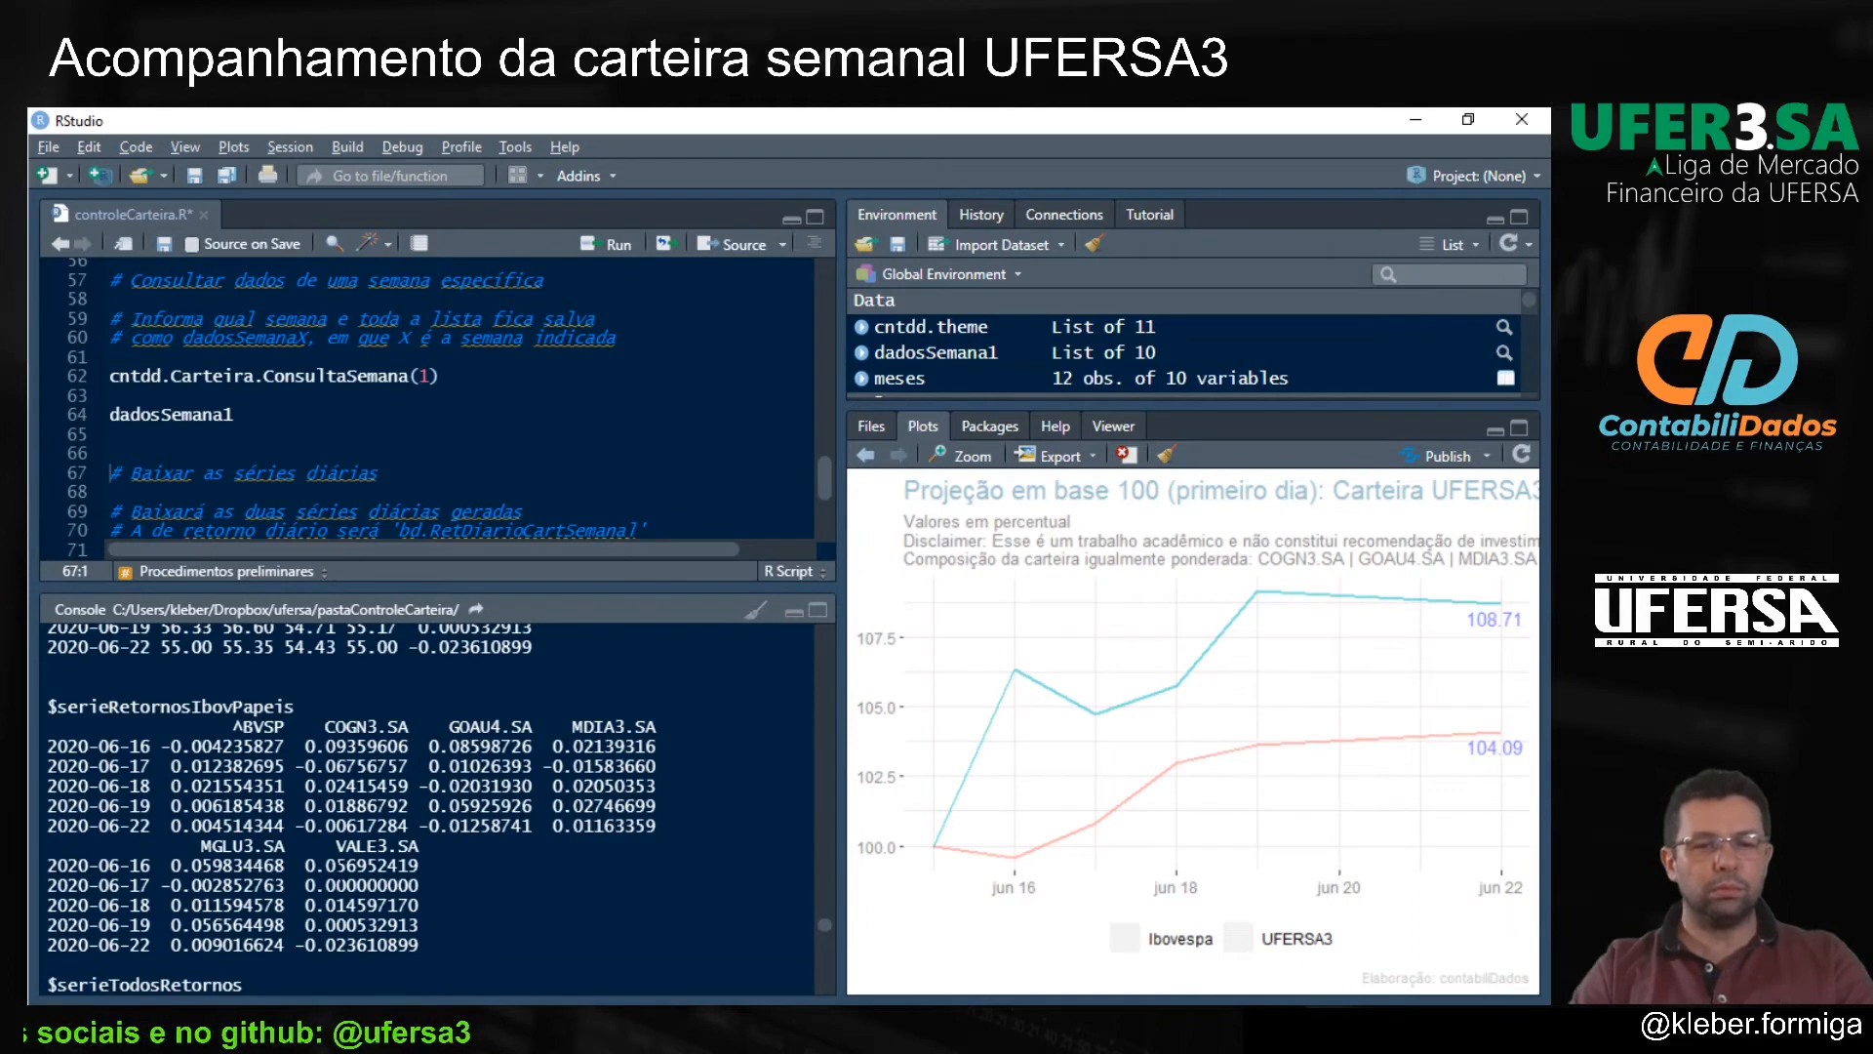
scroll(427, 800, "up", 2)
scroll(426, 800, "down", 2)
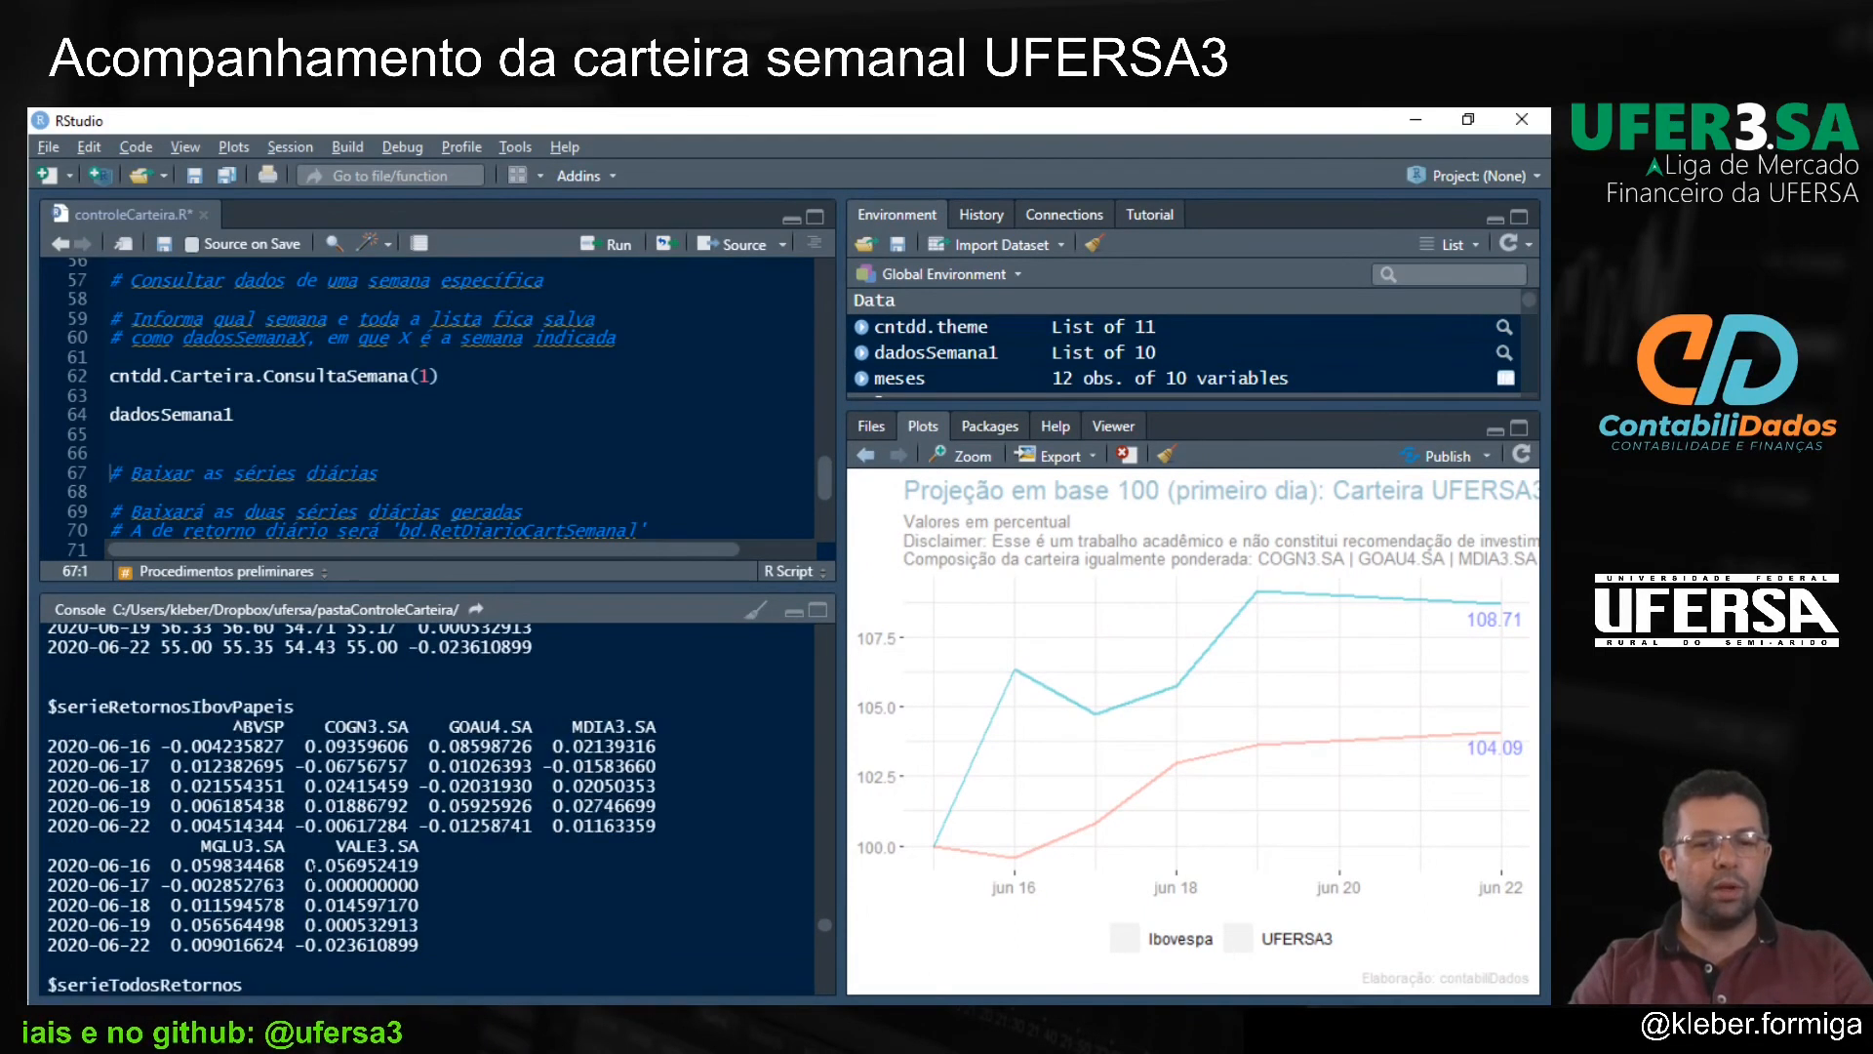
scroll(361, 798, "down", 1)
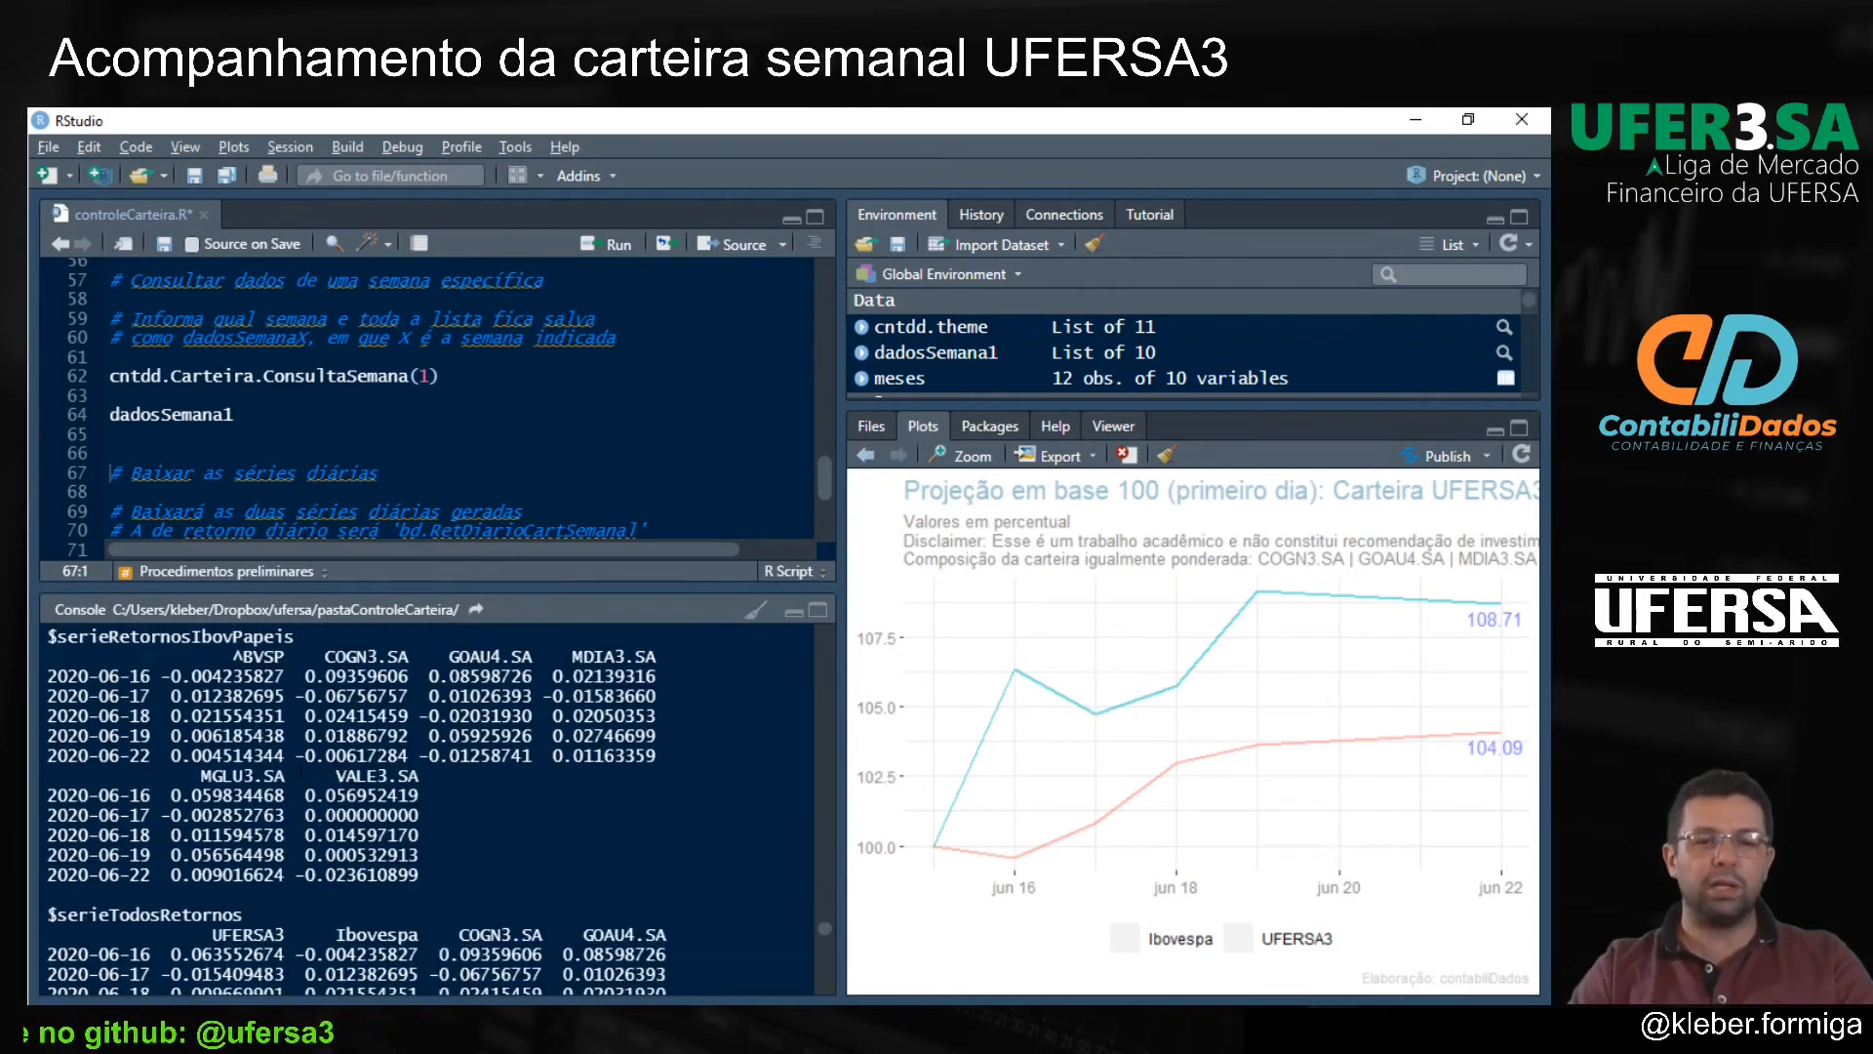
scroll(361, 798, "up", 1)
scroll(357, 809, "down", 4)
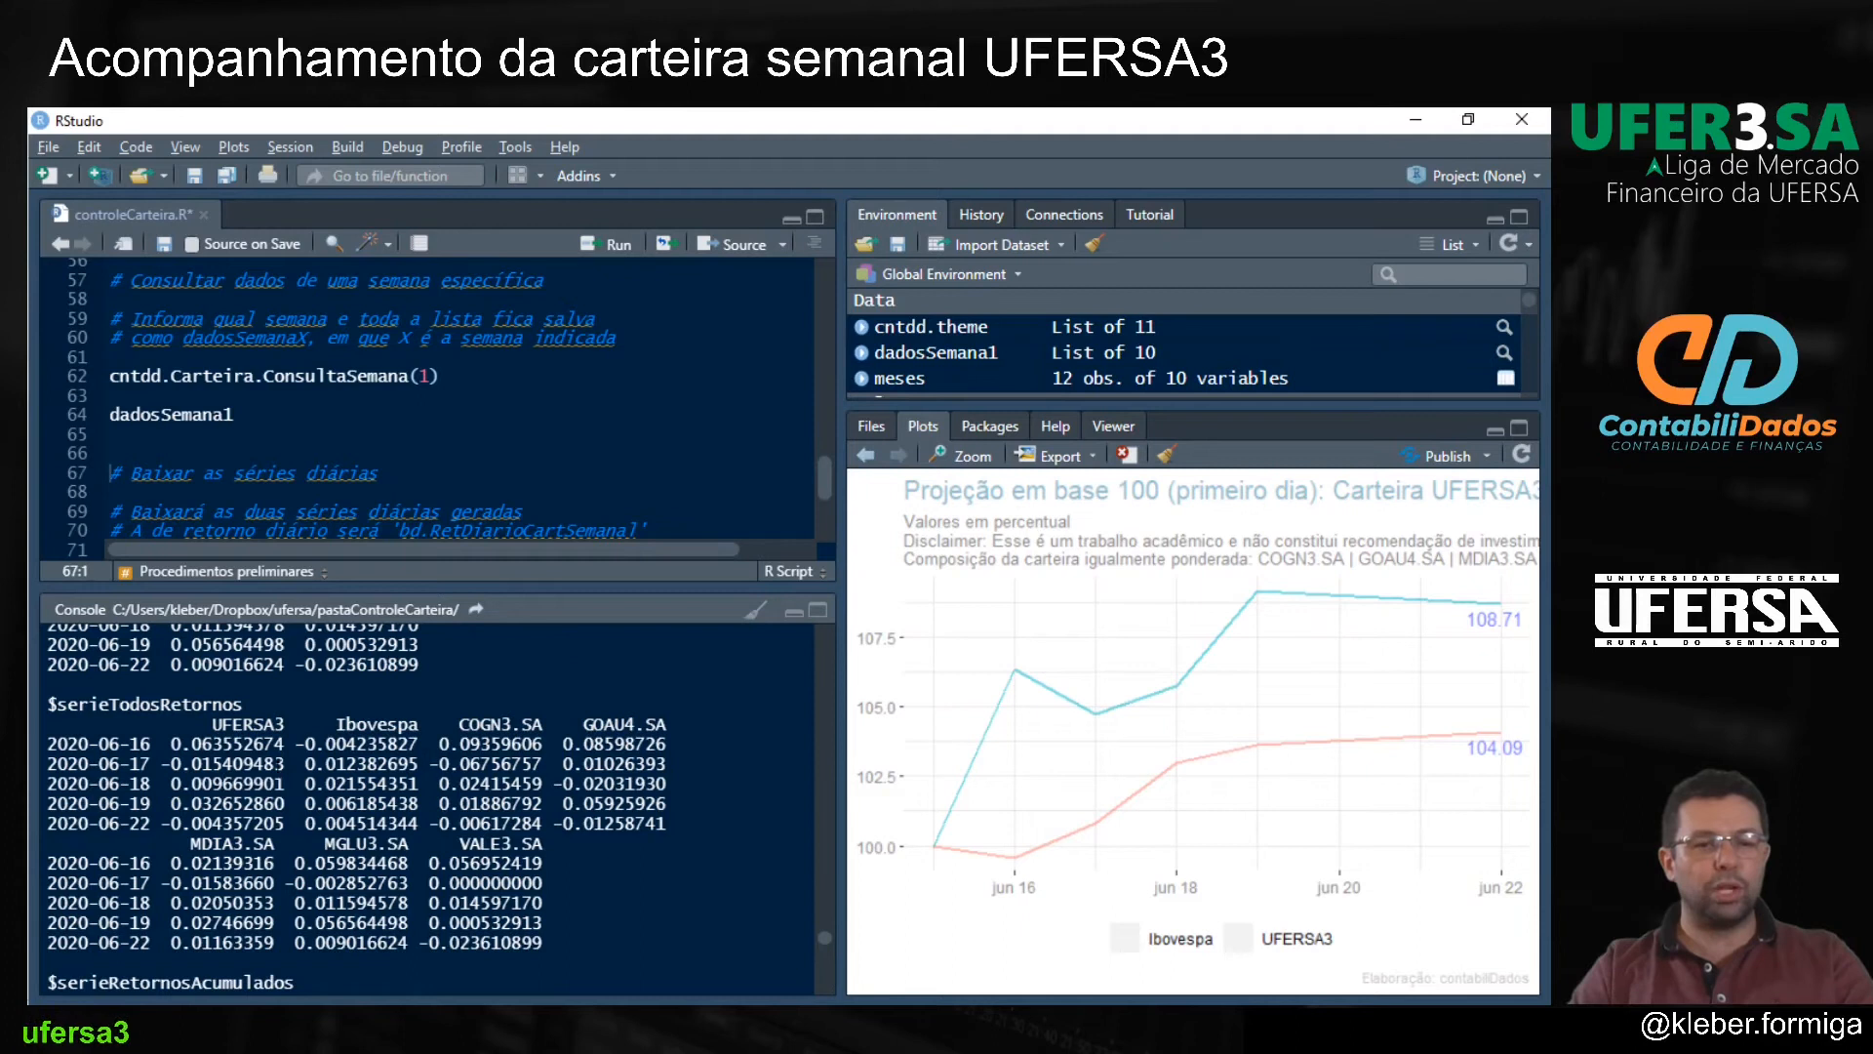
scroll(357, 808, "up", 2)
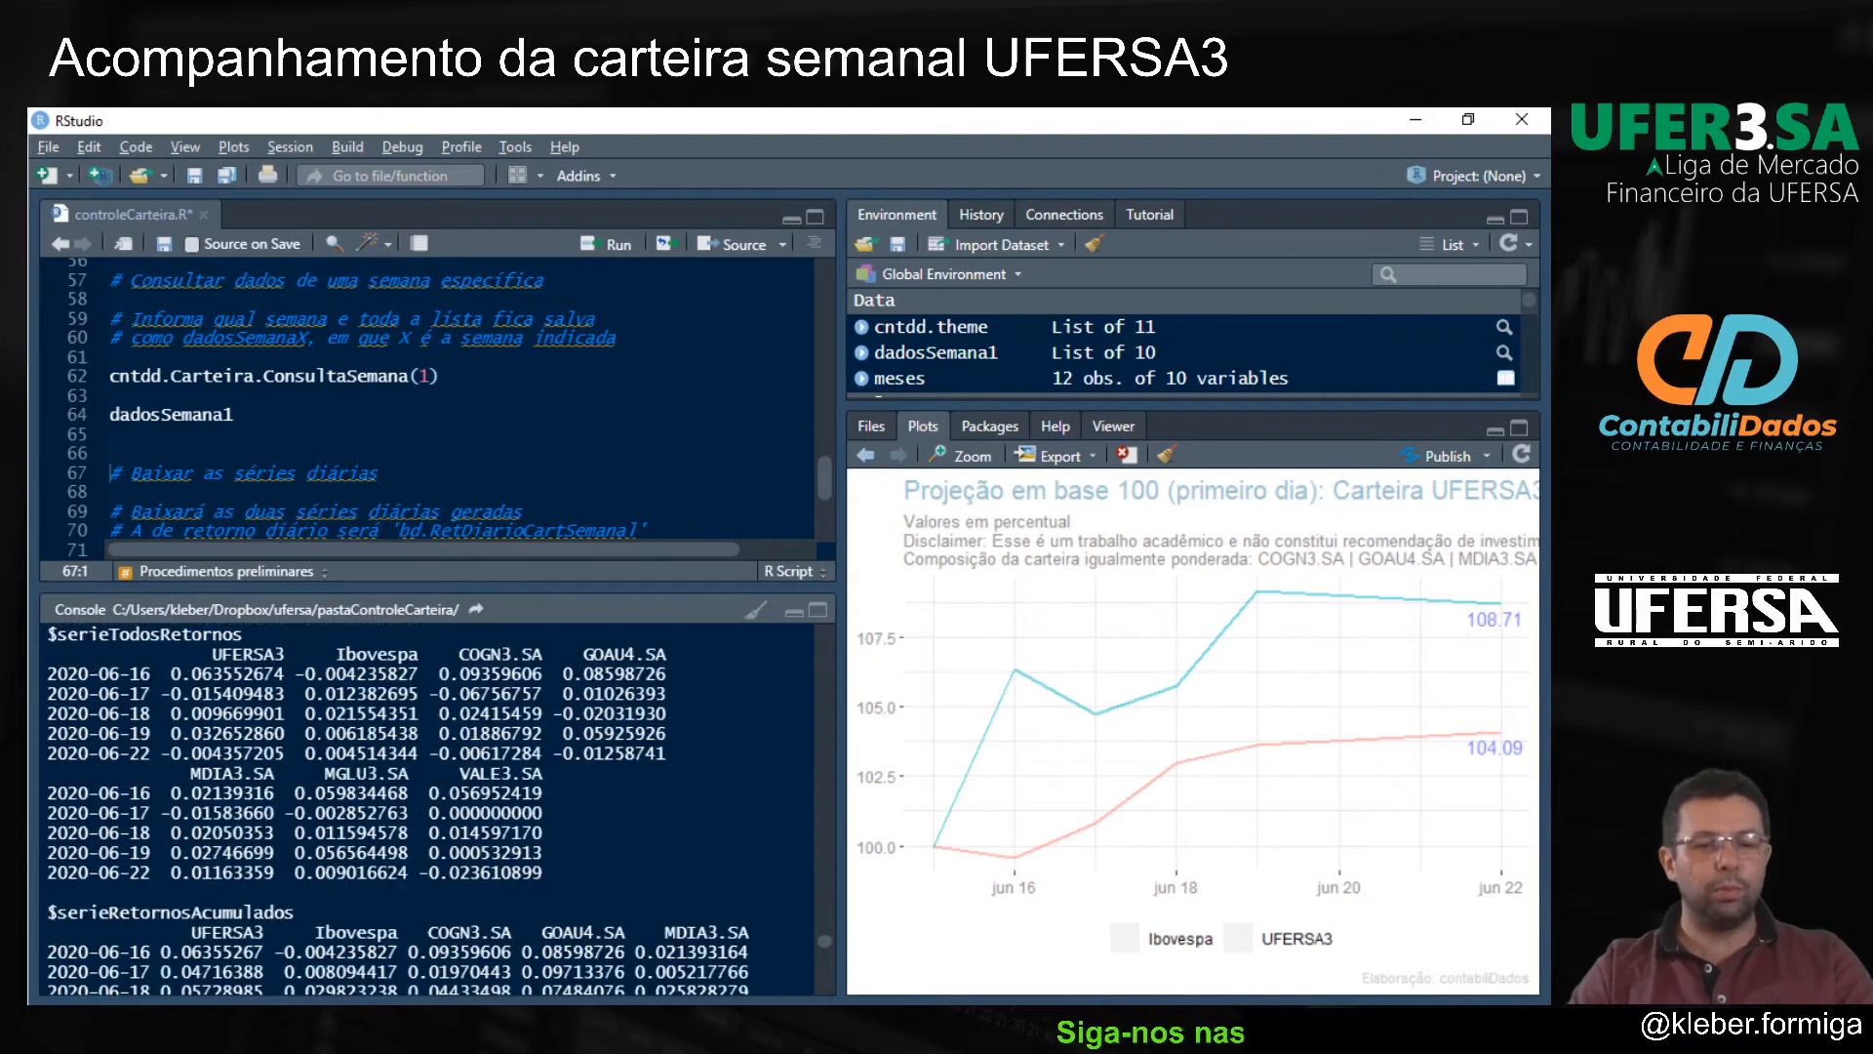
Step: Examine the printed serieRetornosAcumulados, bdDadosGrafAcum and bdDadosGrafBase100 data alongside the accumulated return and base 100 charts
scroll(429, 810, "up", 1)
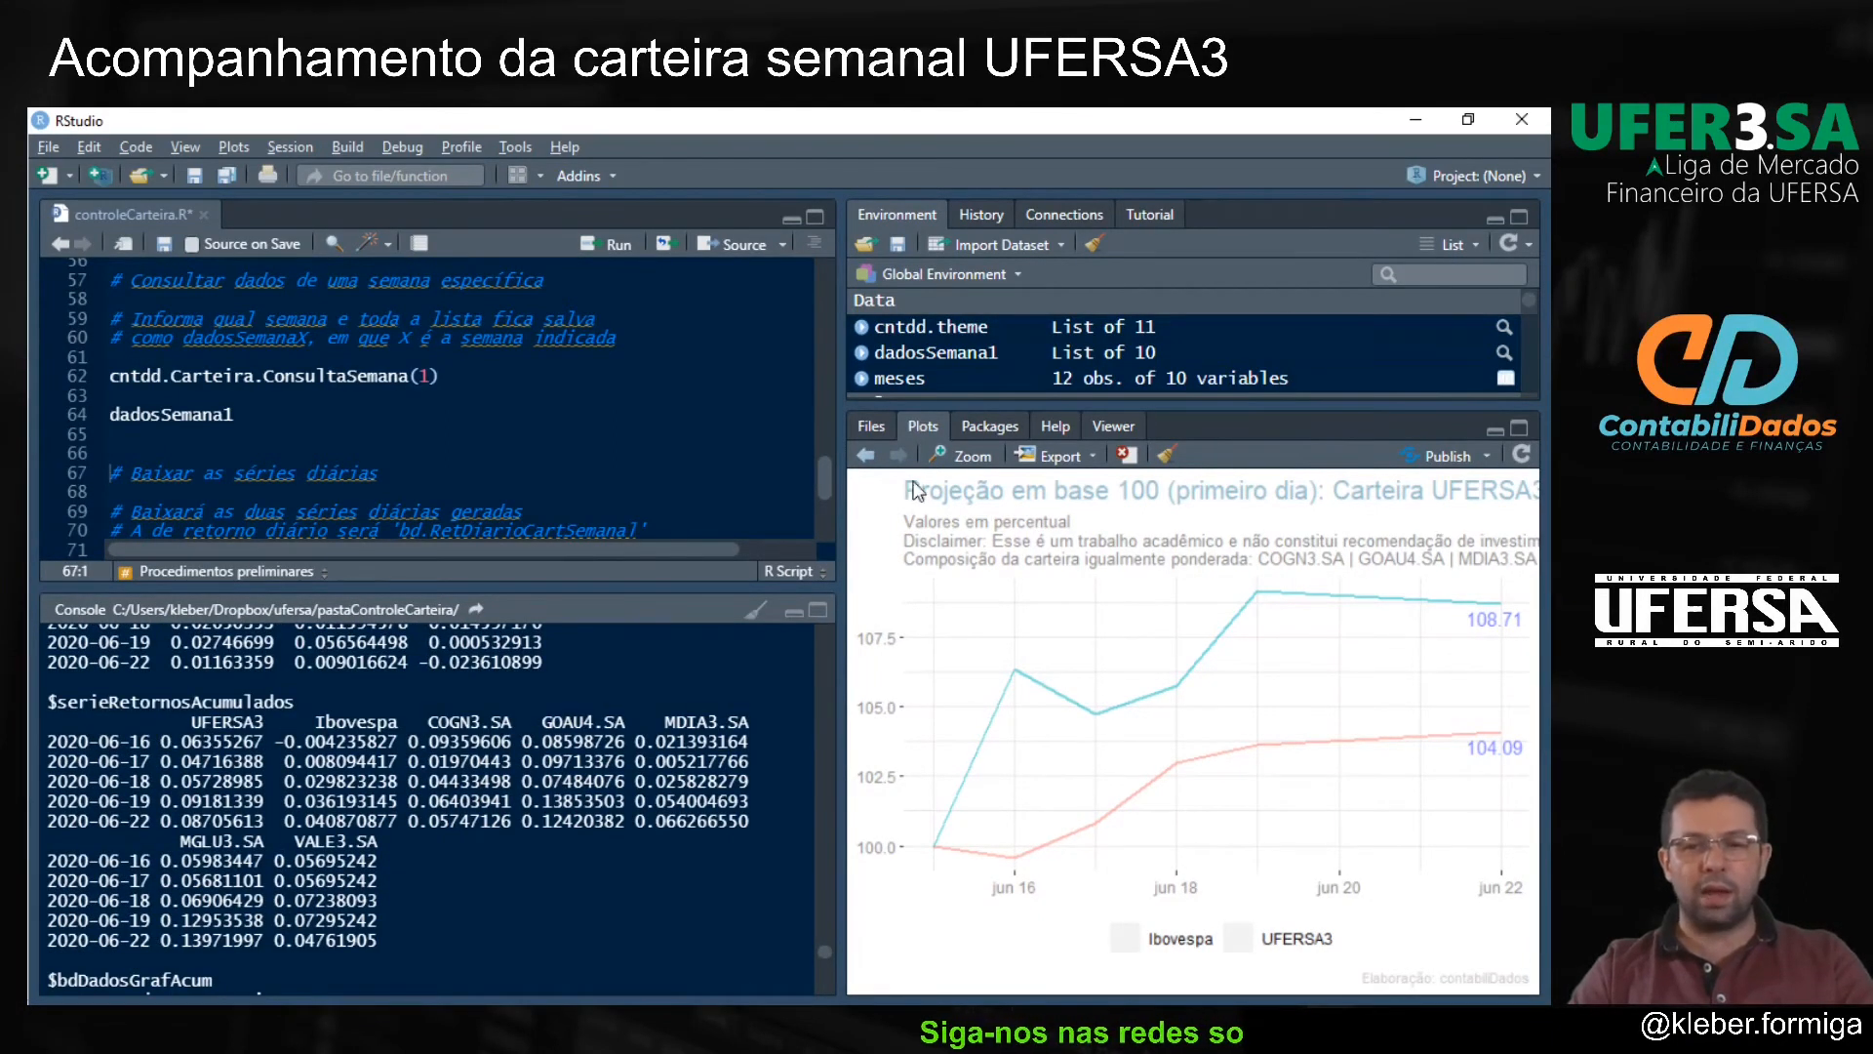
left_click(873, 463)
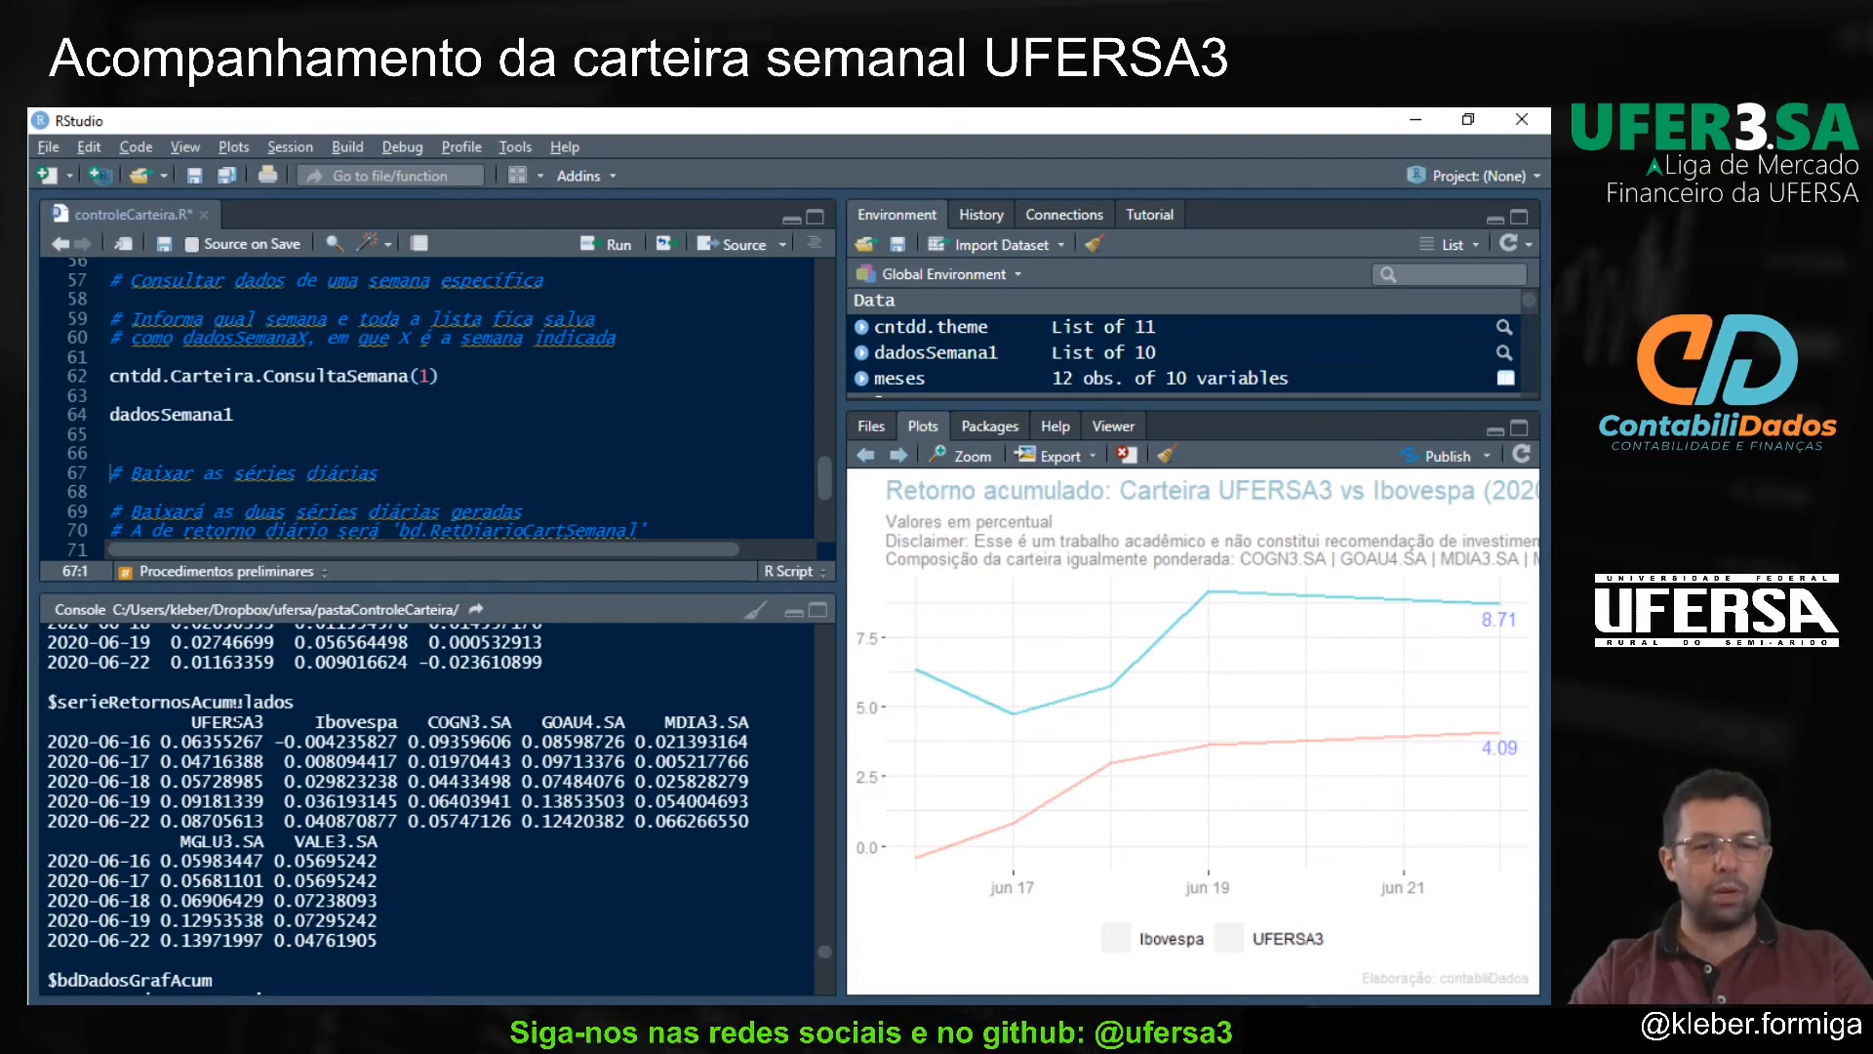
scroll(429, 810, "down", 5)
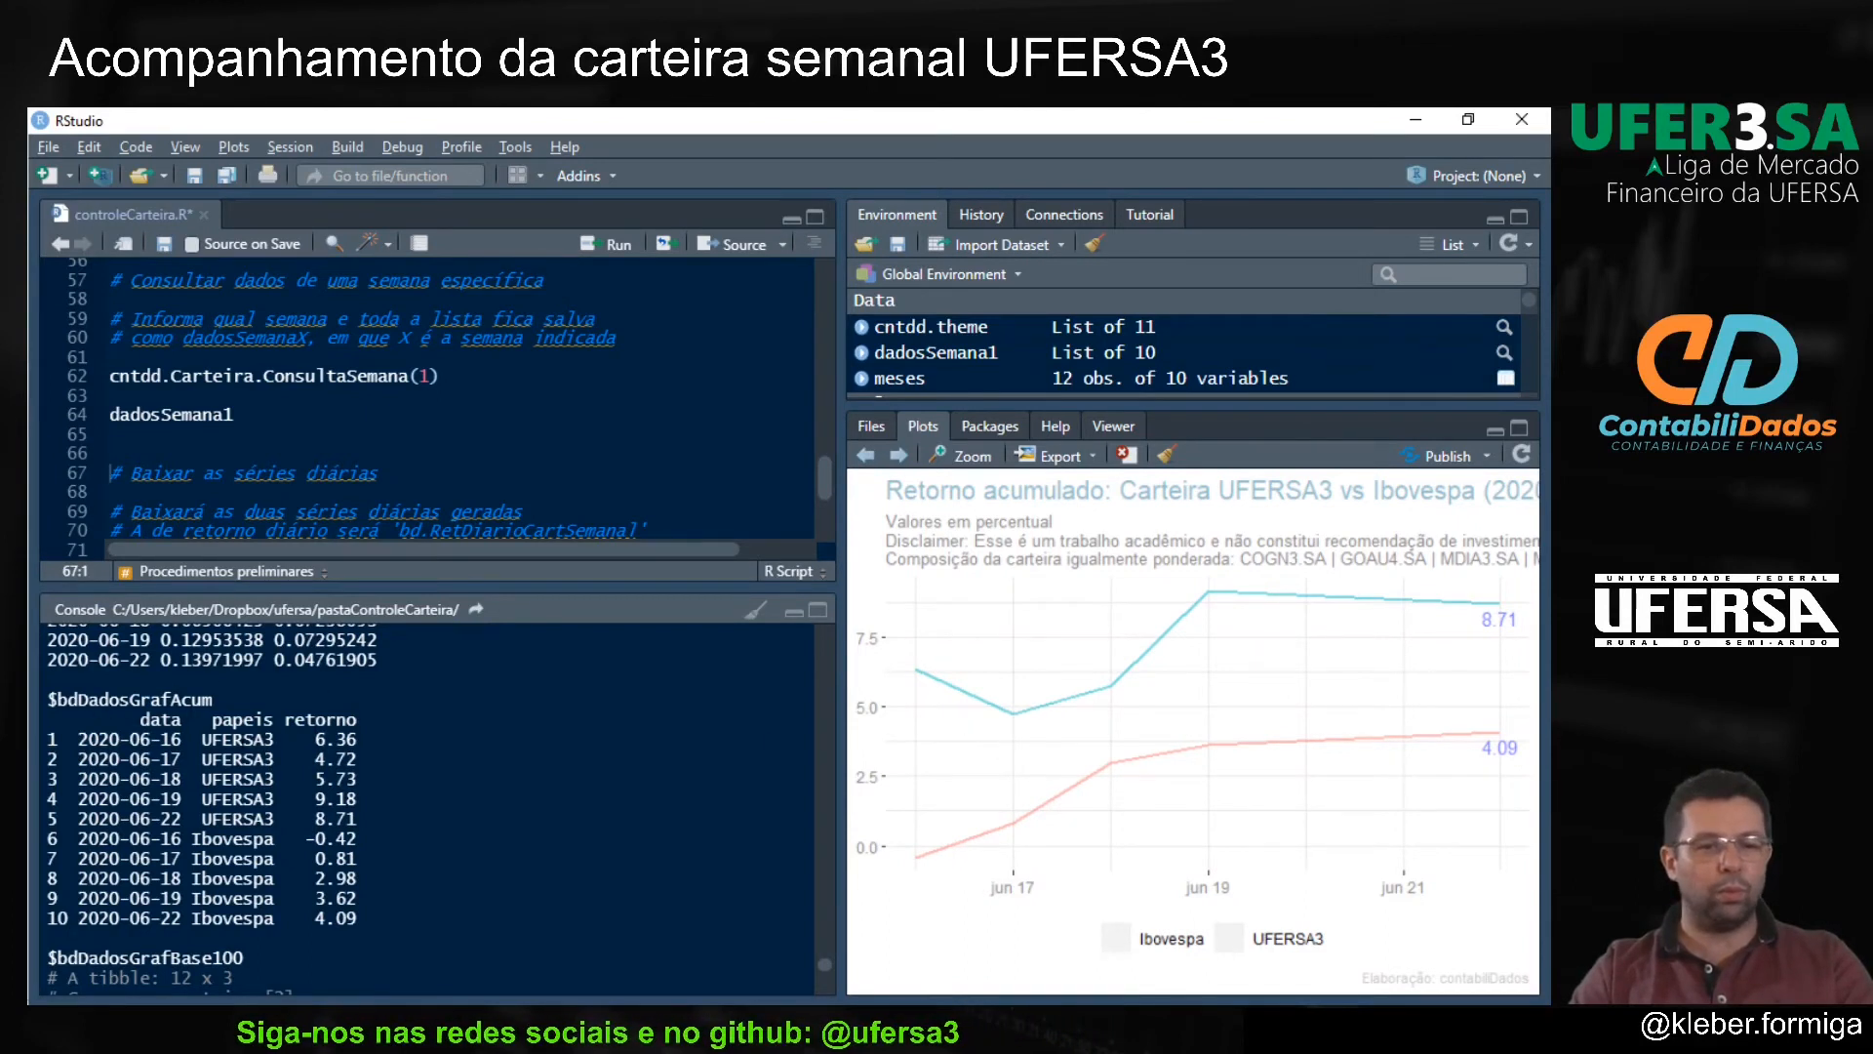
scroll(429, 810, "down", 6)
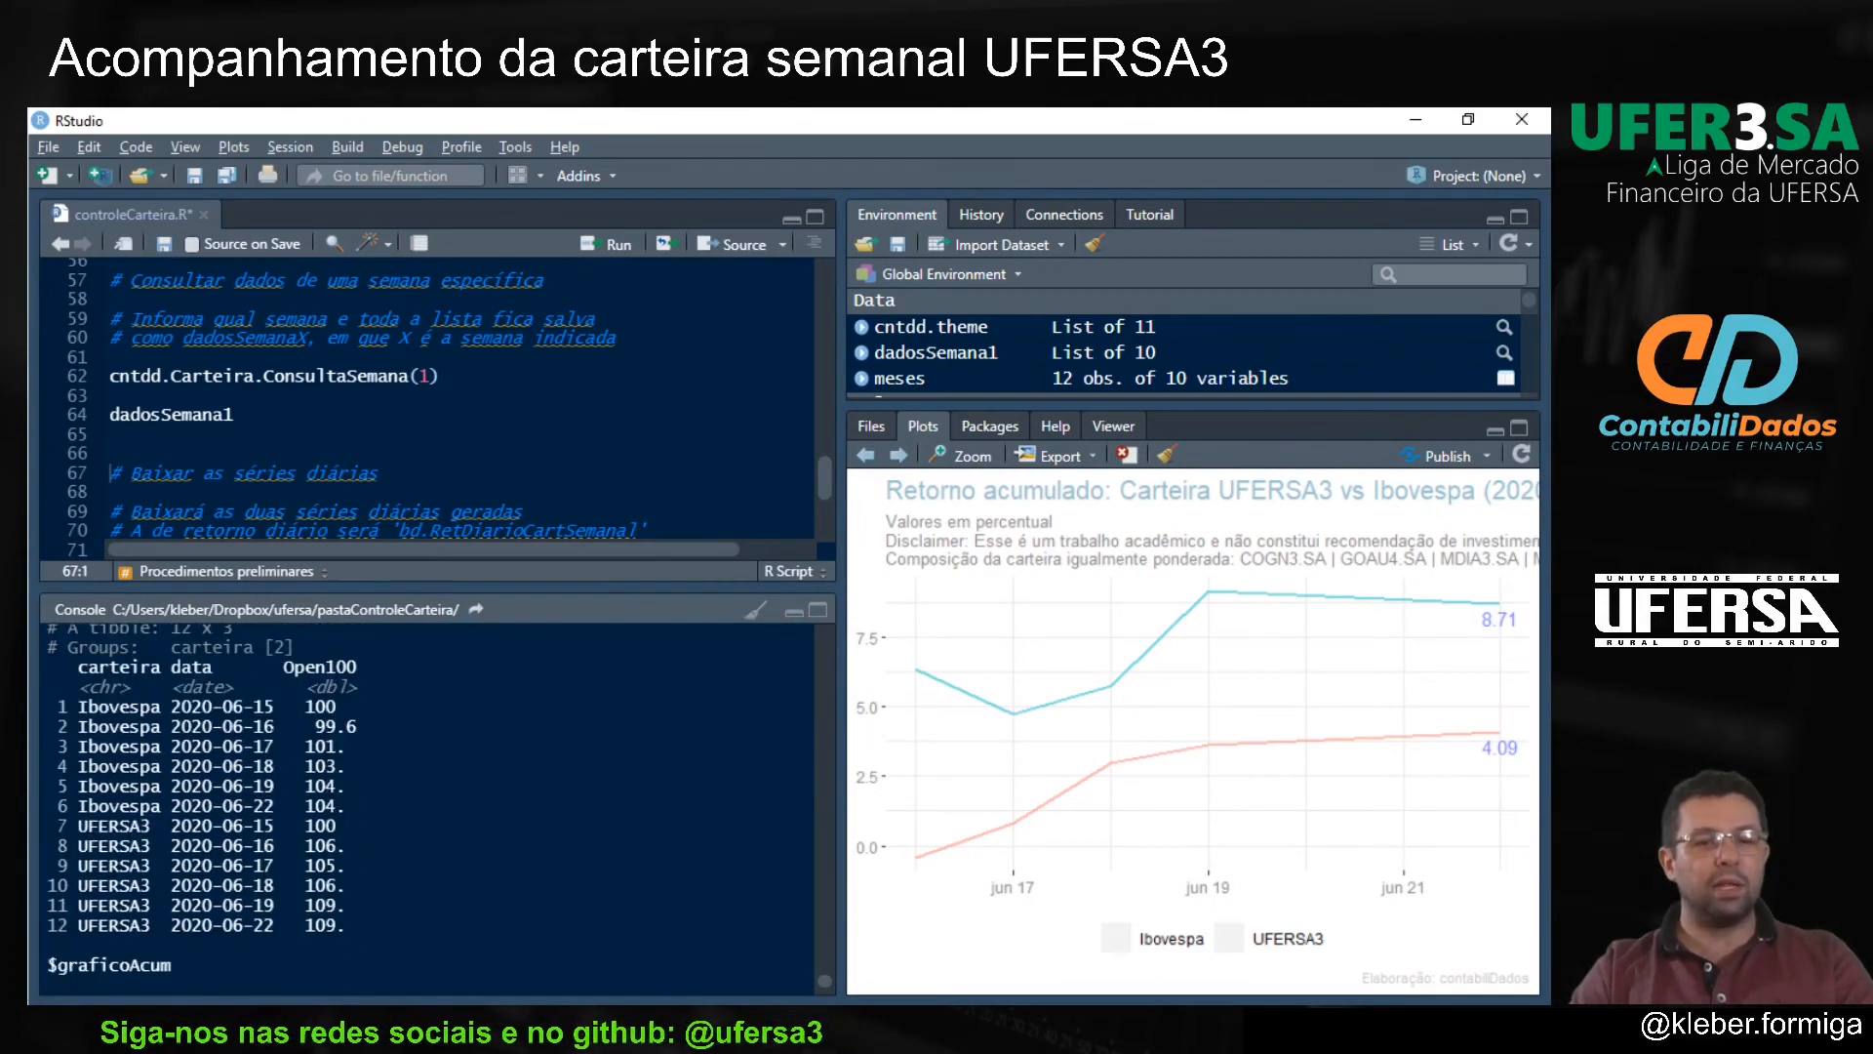
left_click(898, 456)
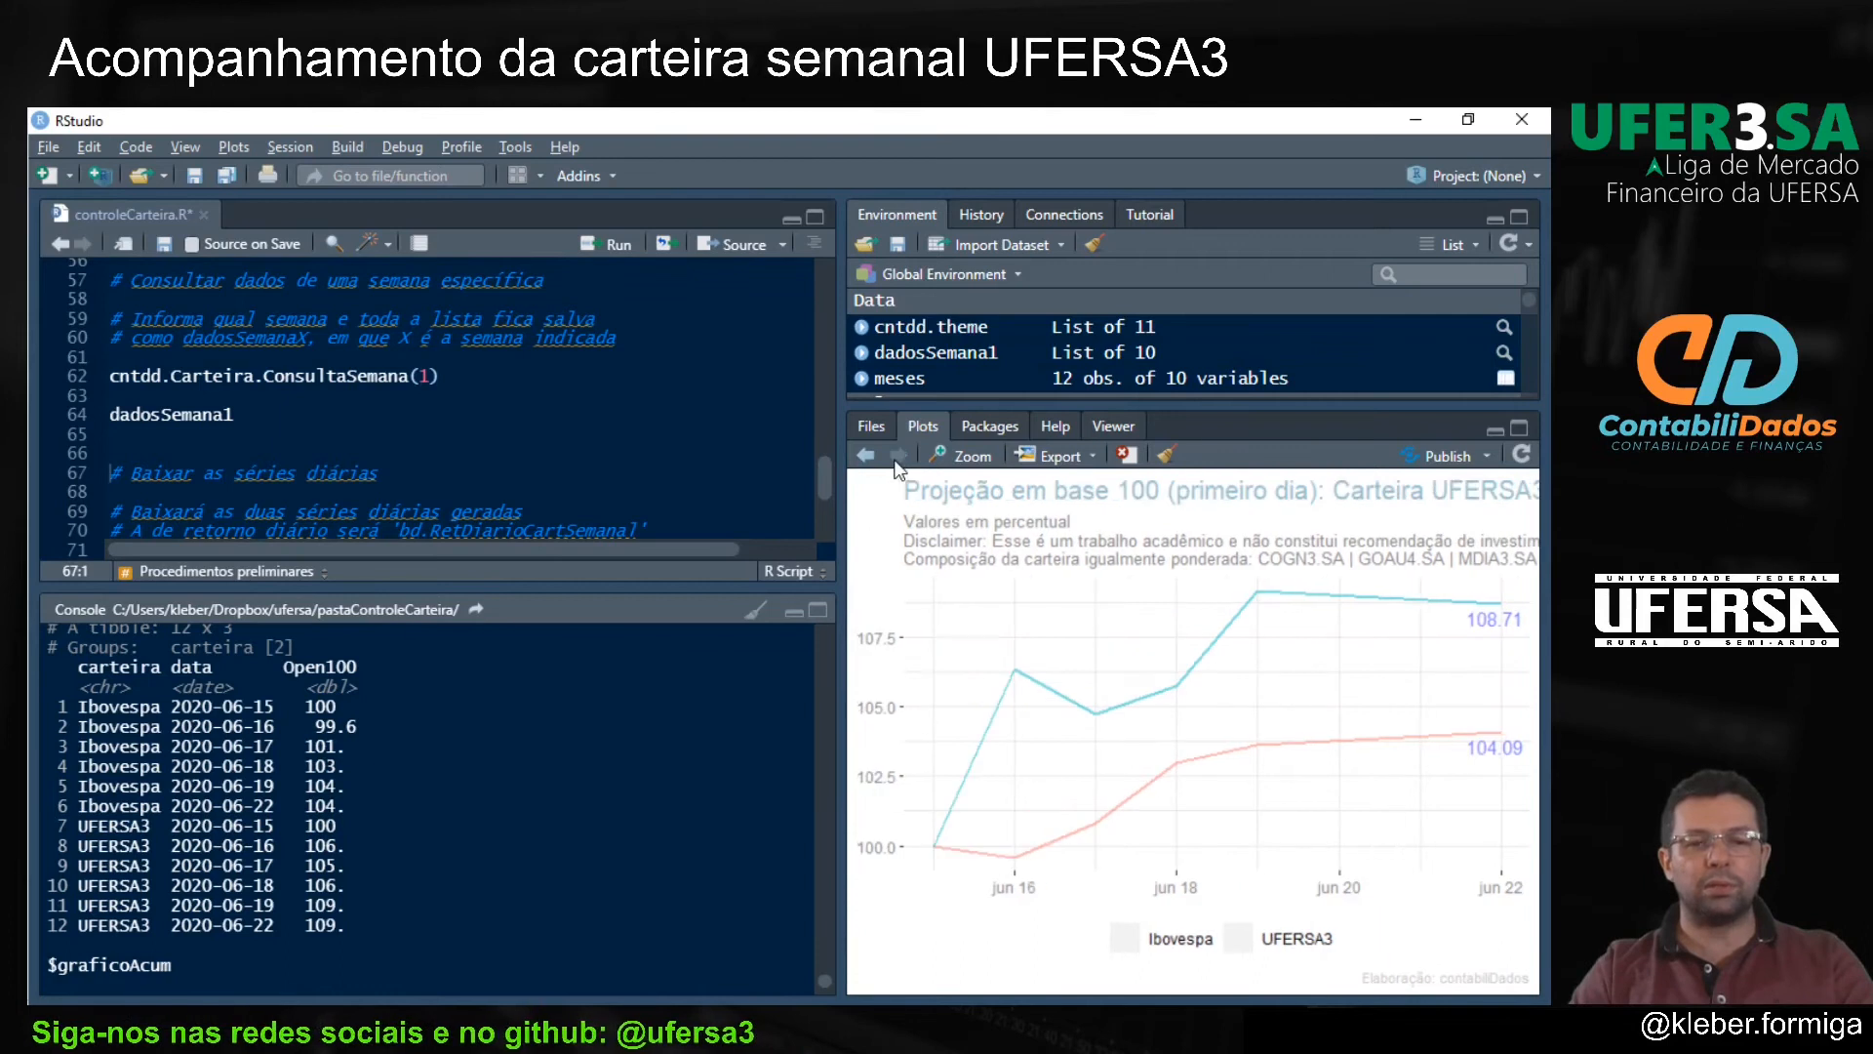
scroll(429, 810, "down", 1)
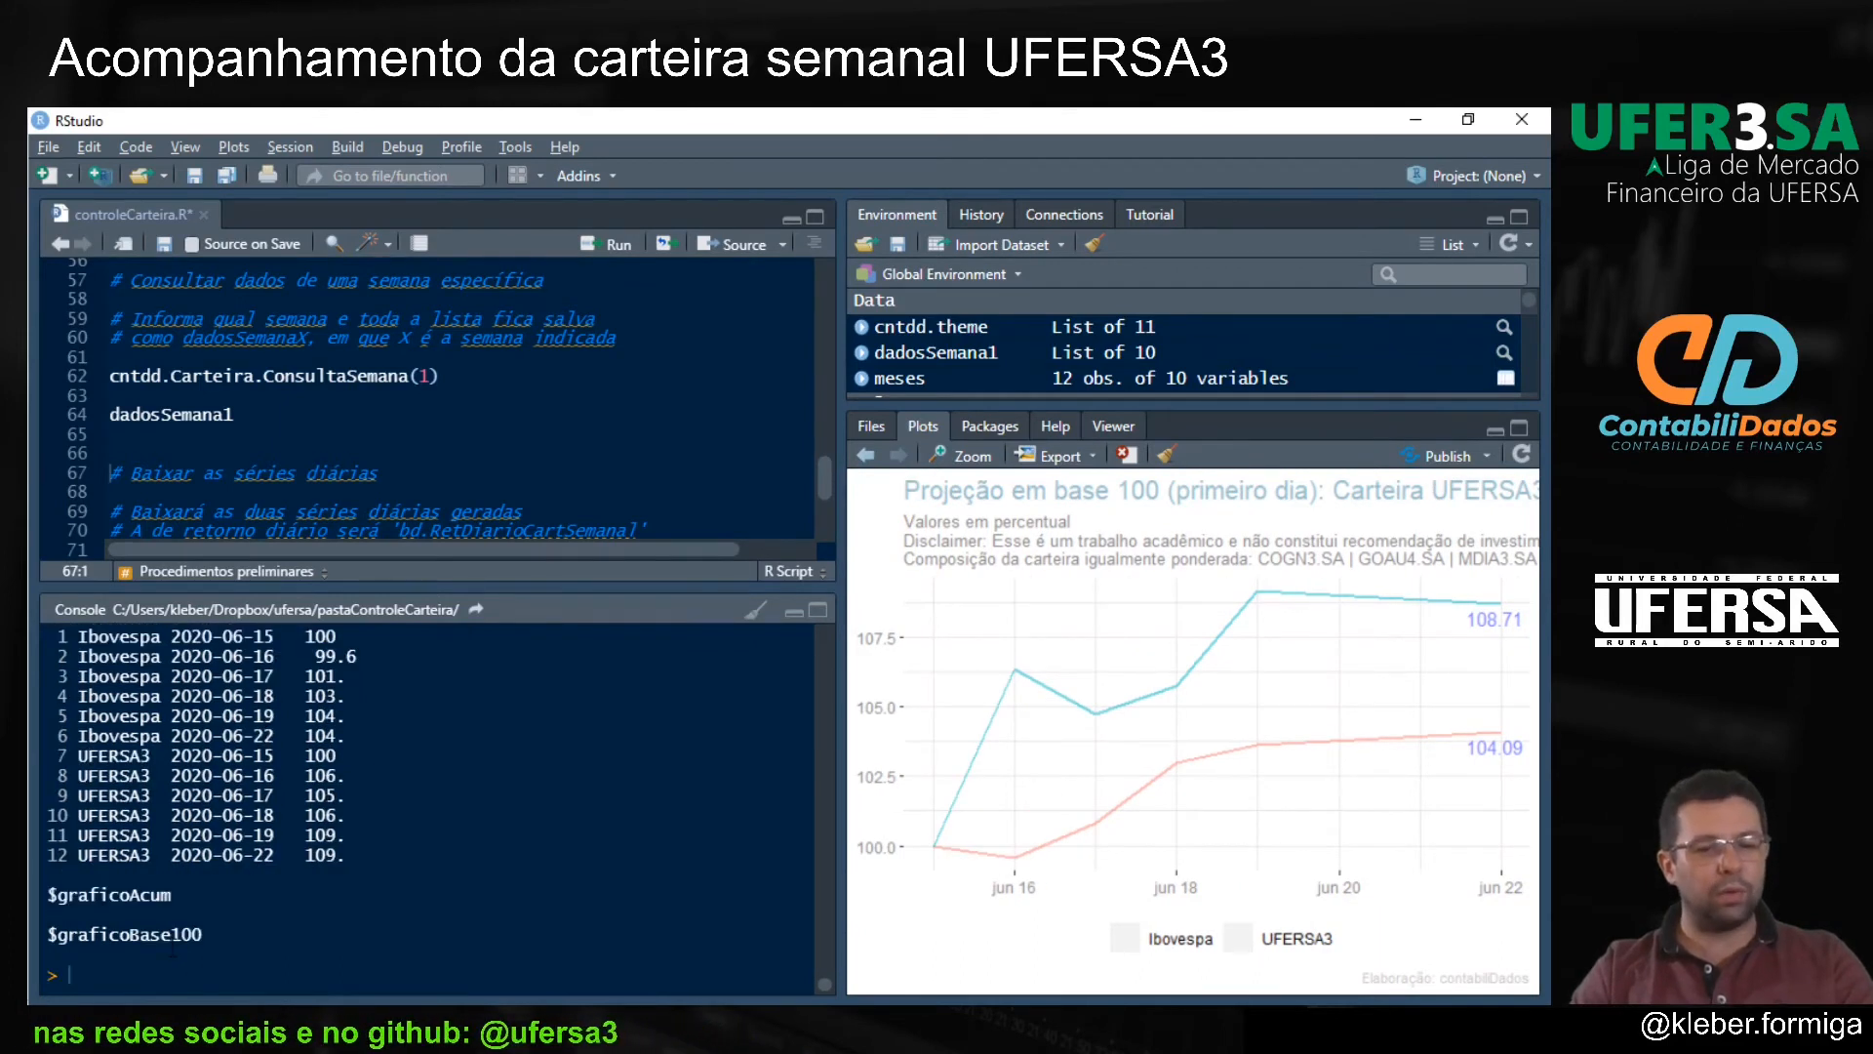
Step: Extend the dadosSemana1 line with the graficoAcum element so it reads dadosSemana1$graficoAcum, and run it
left_click(269, 418)
type("$")
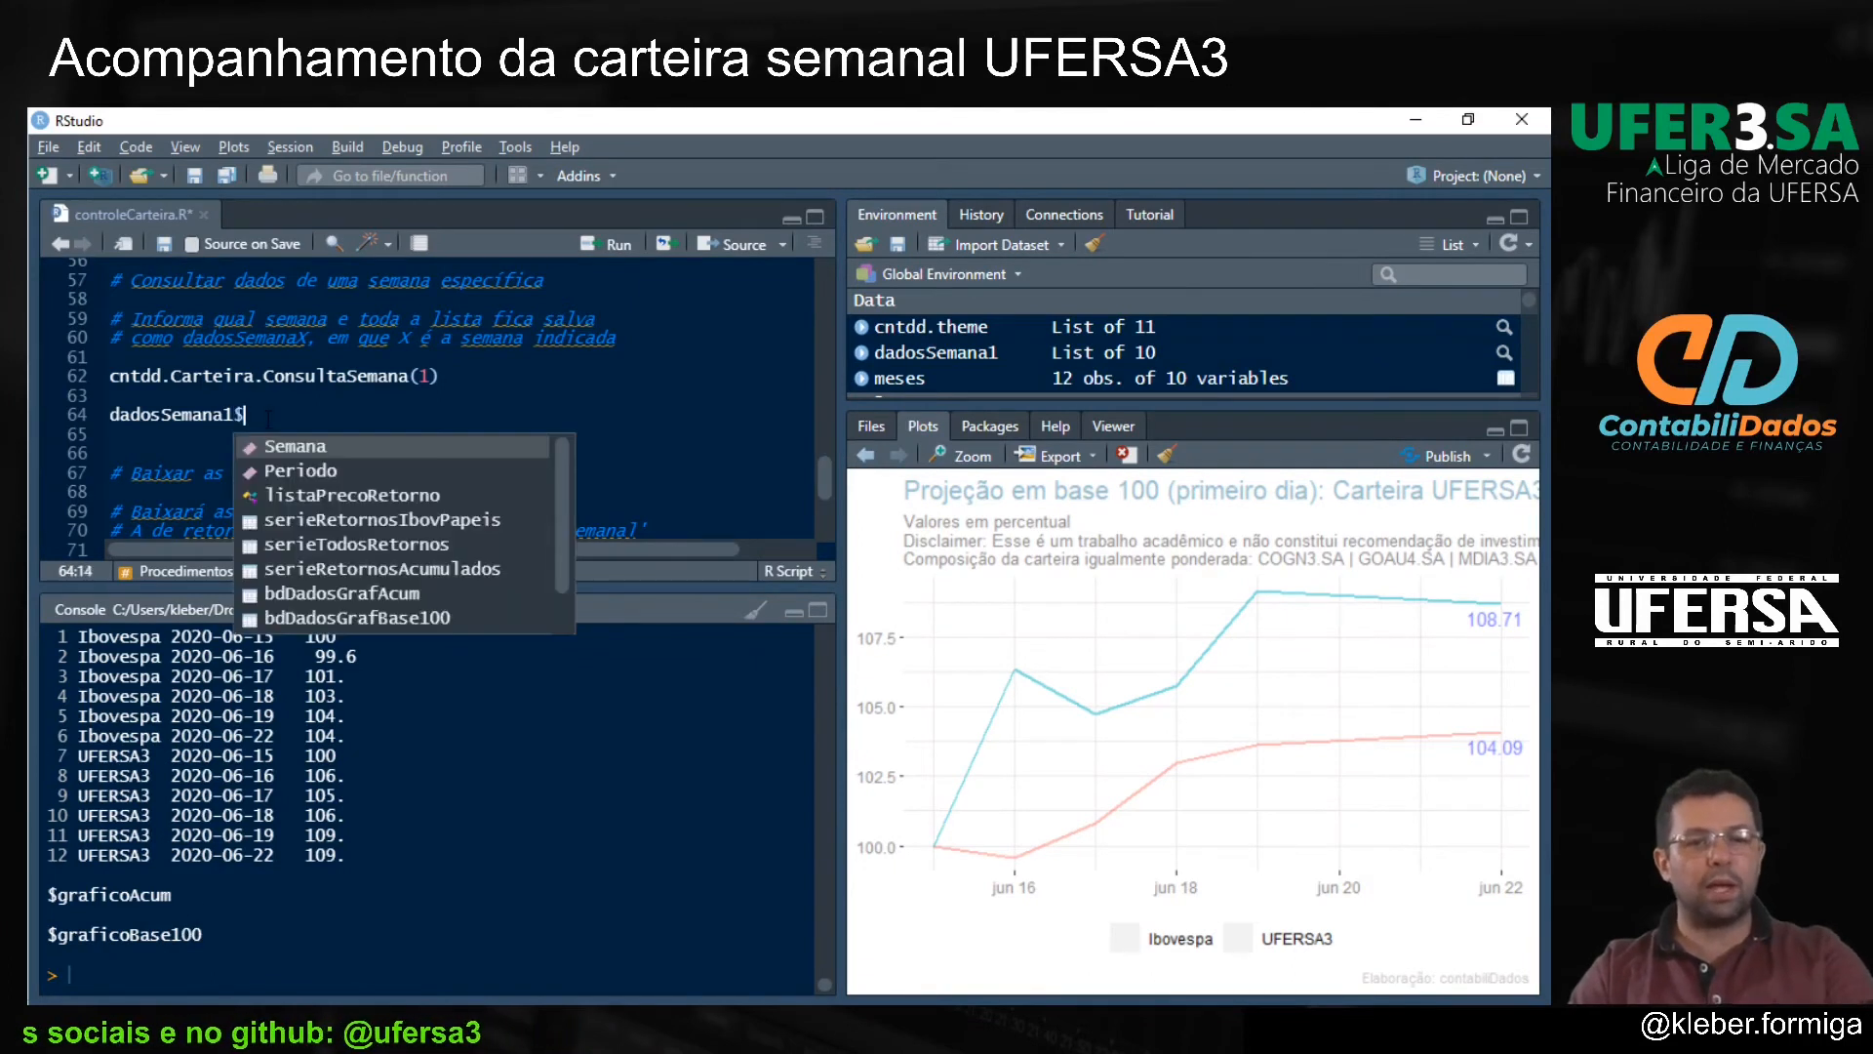
key("Down")
scroll(402, 531, "down", 1)
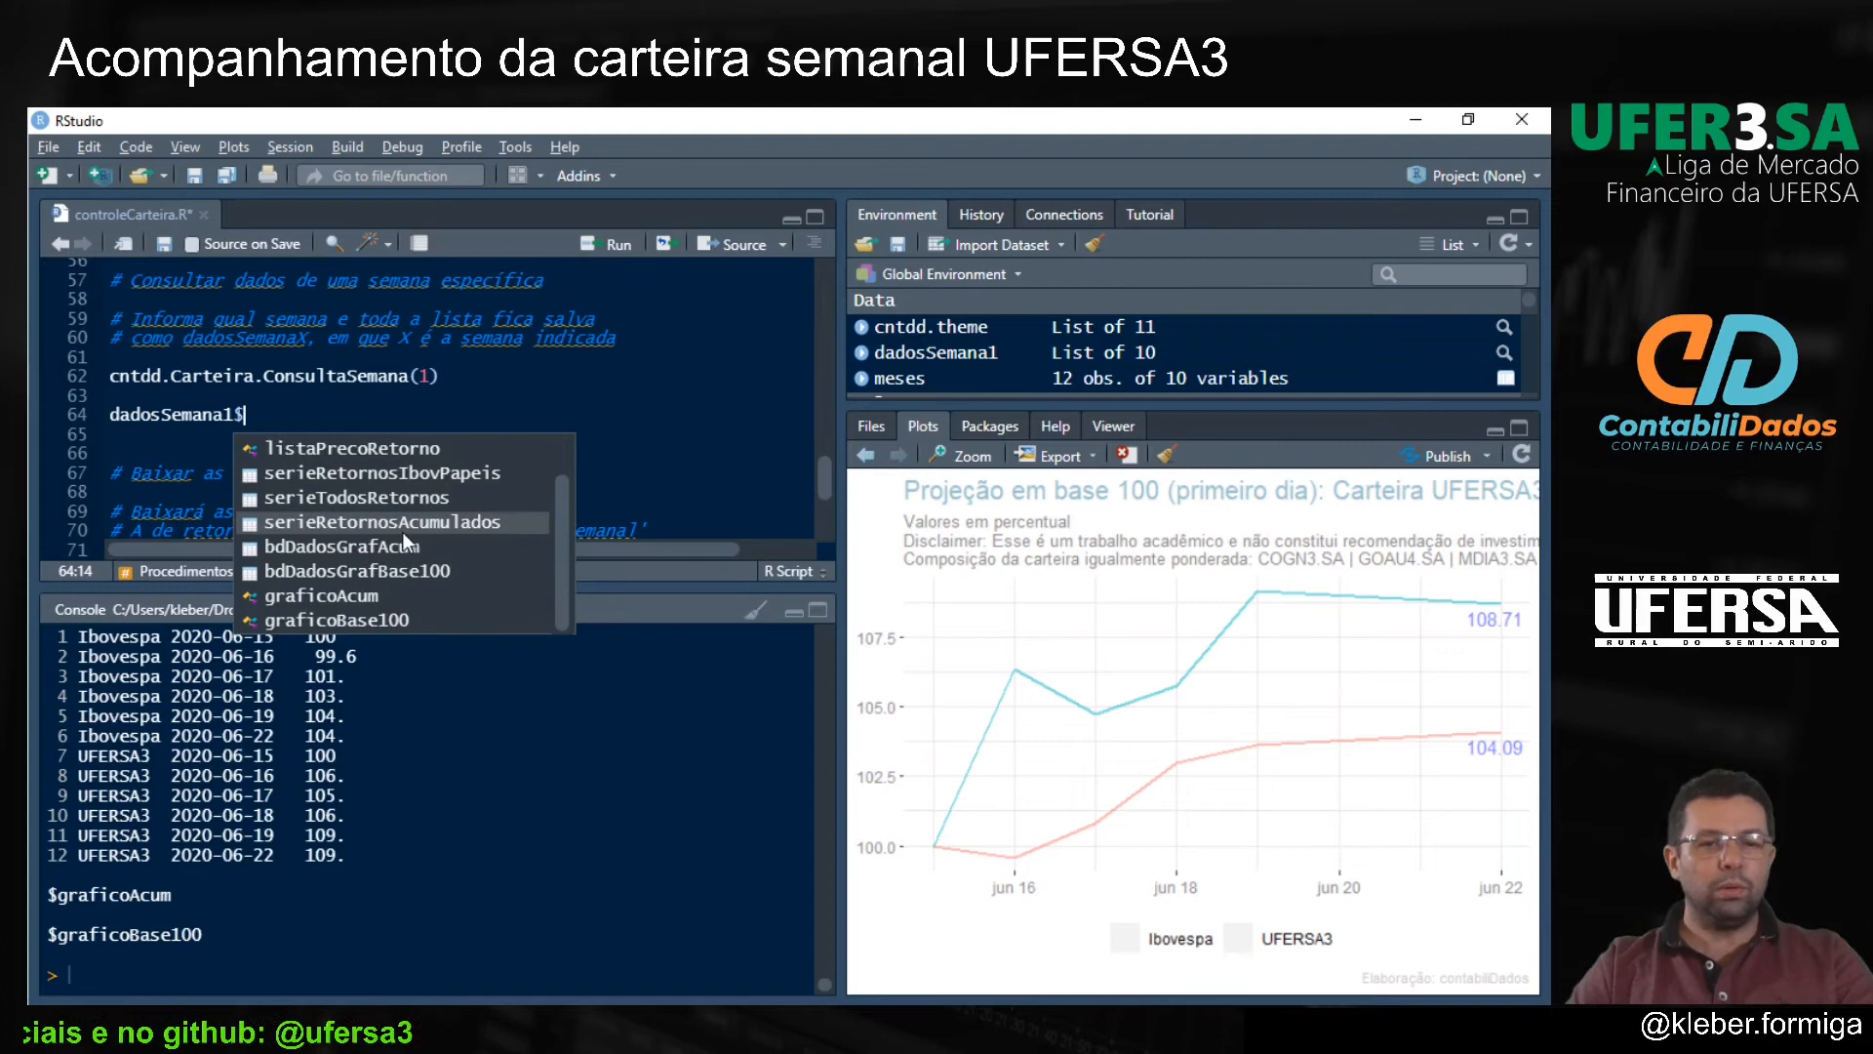
left_click(336, 595)
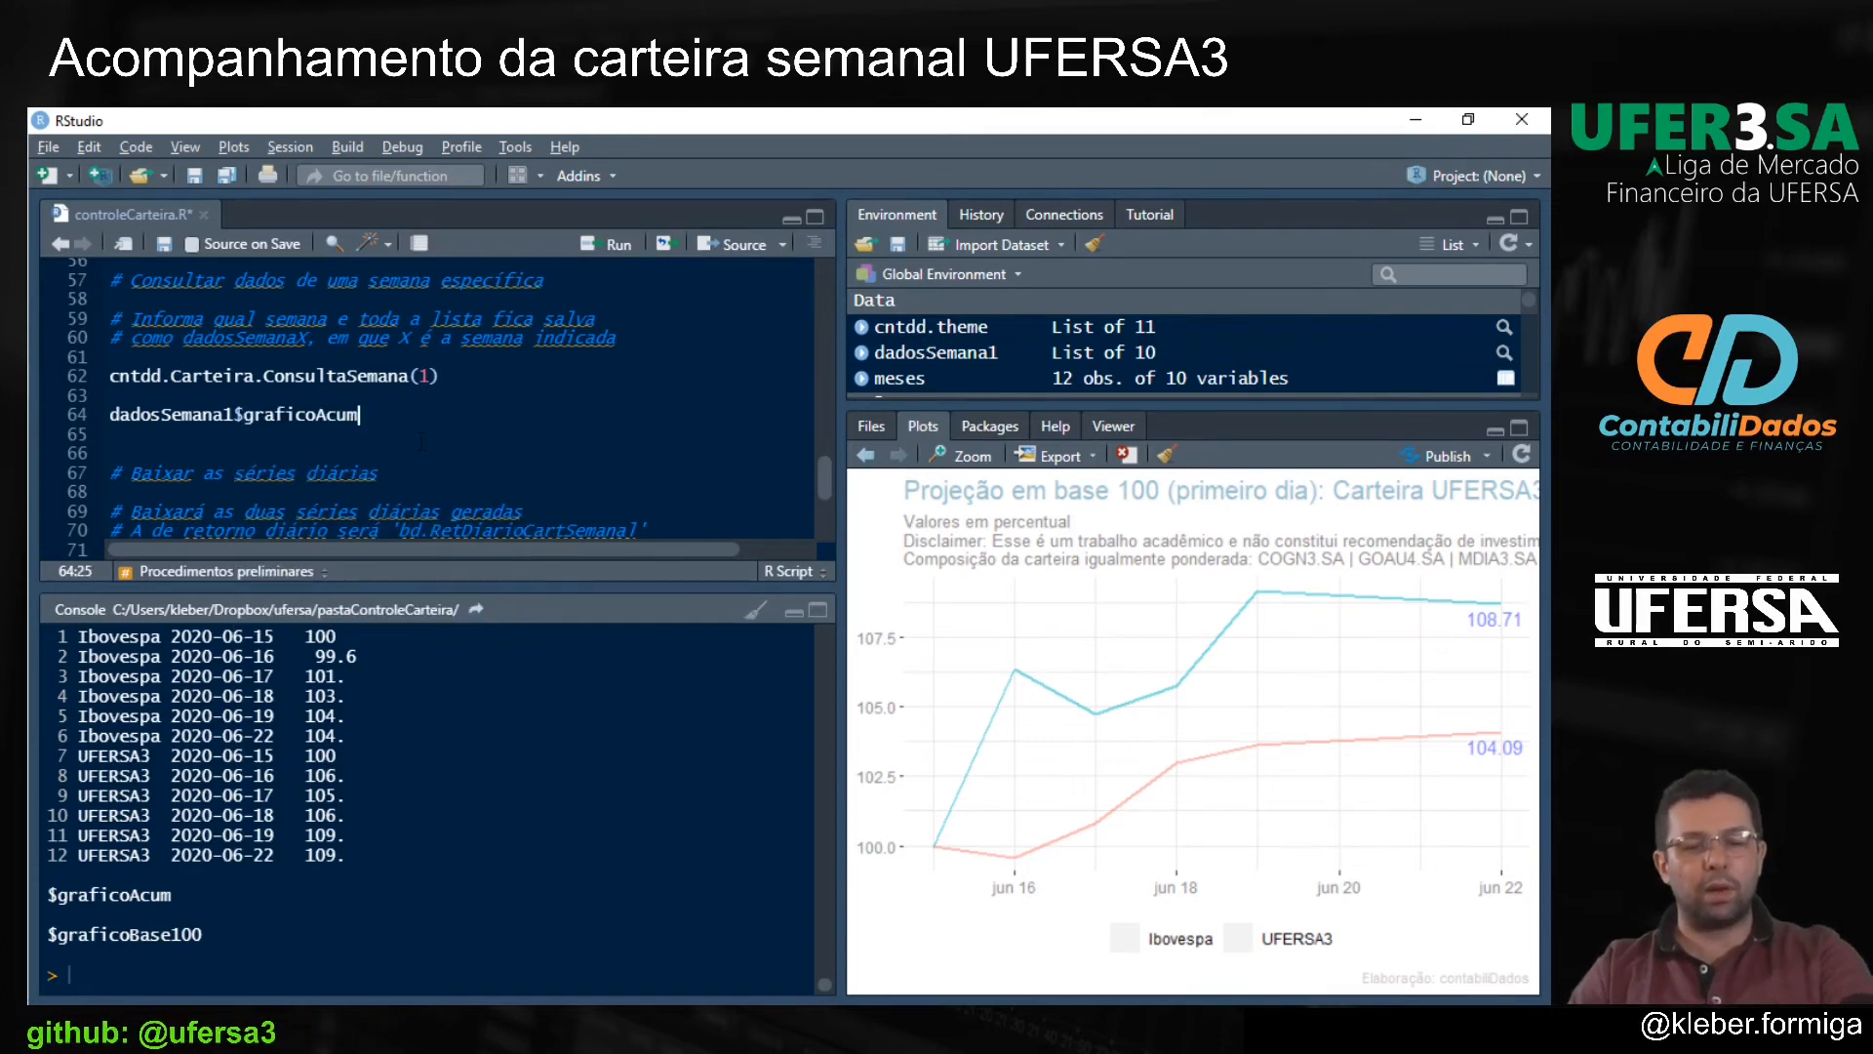
key("ctrl+Return")
Step: Remove the $graficoAcum suffix so the line reads only dadosSemana1
left_click(406, 421)
key("ctrl+shift+Left")
key("ctrl+shift+Left")
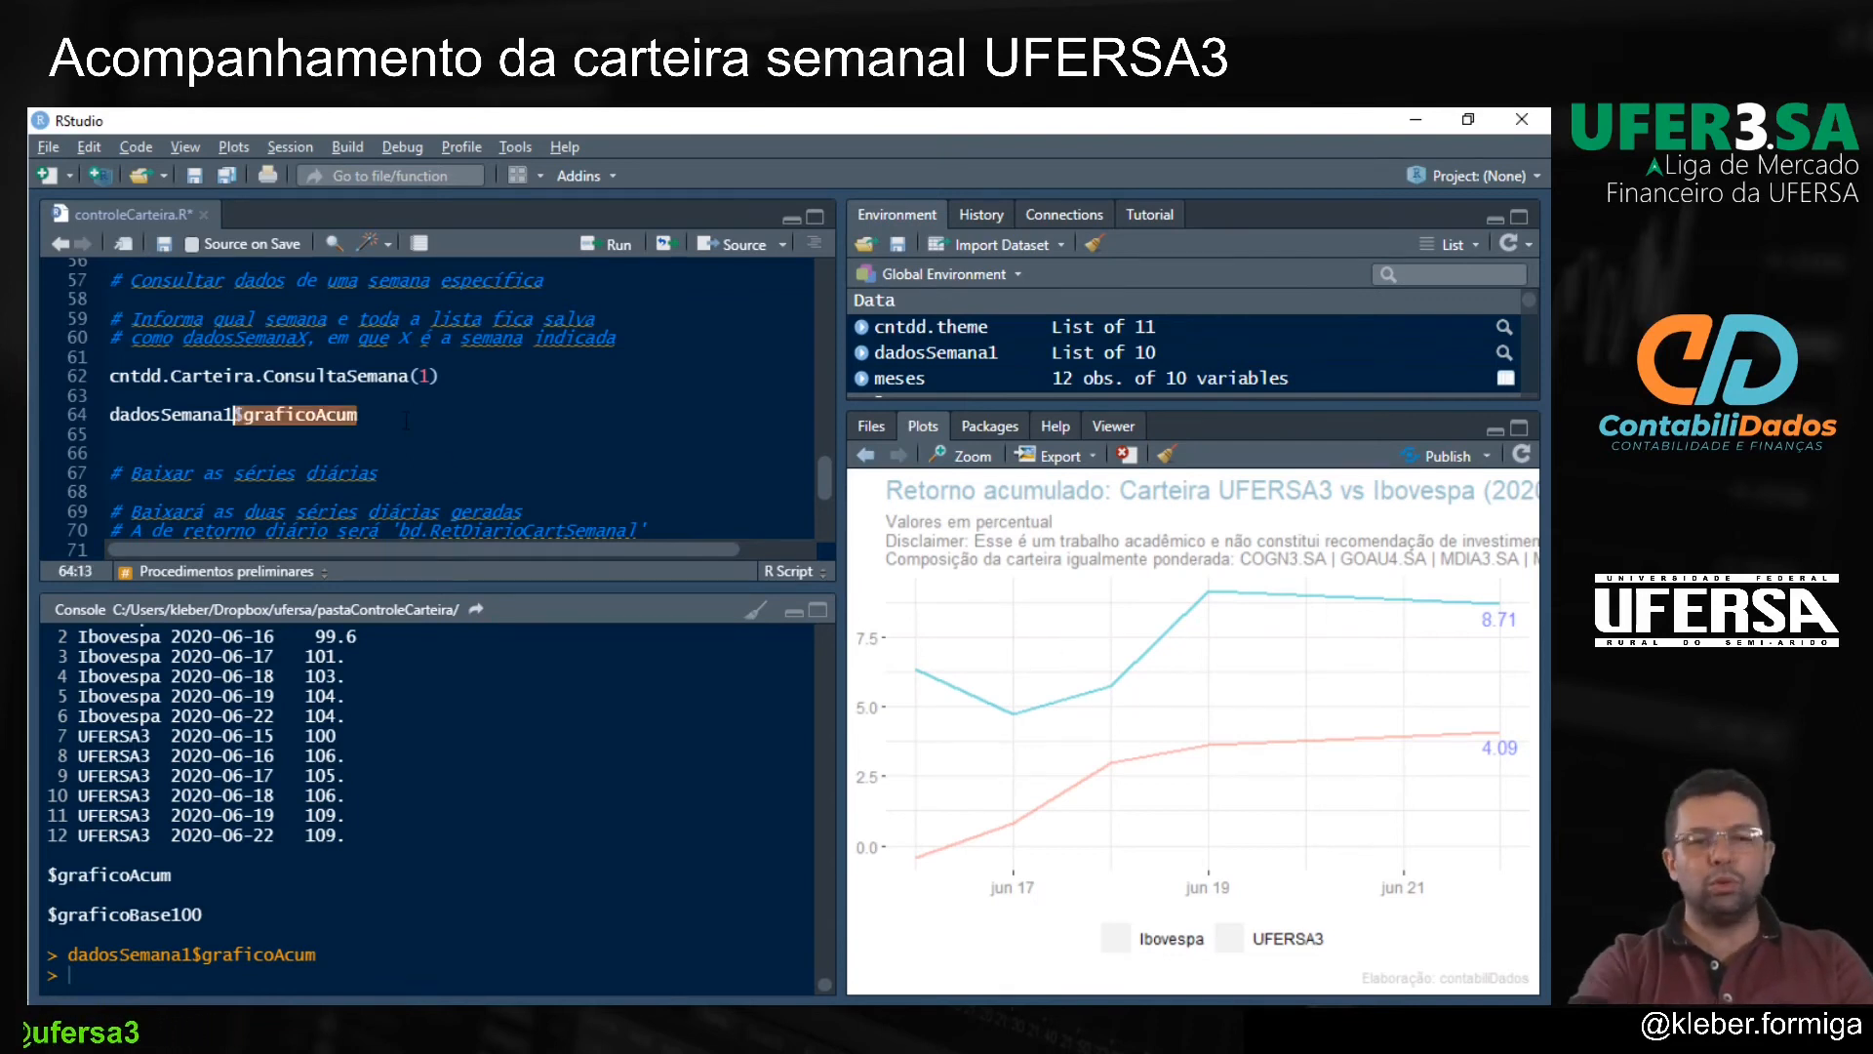
key("BackSpace")
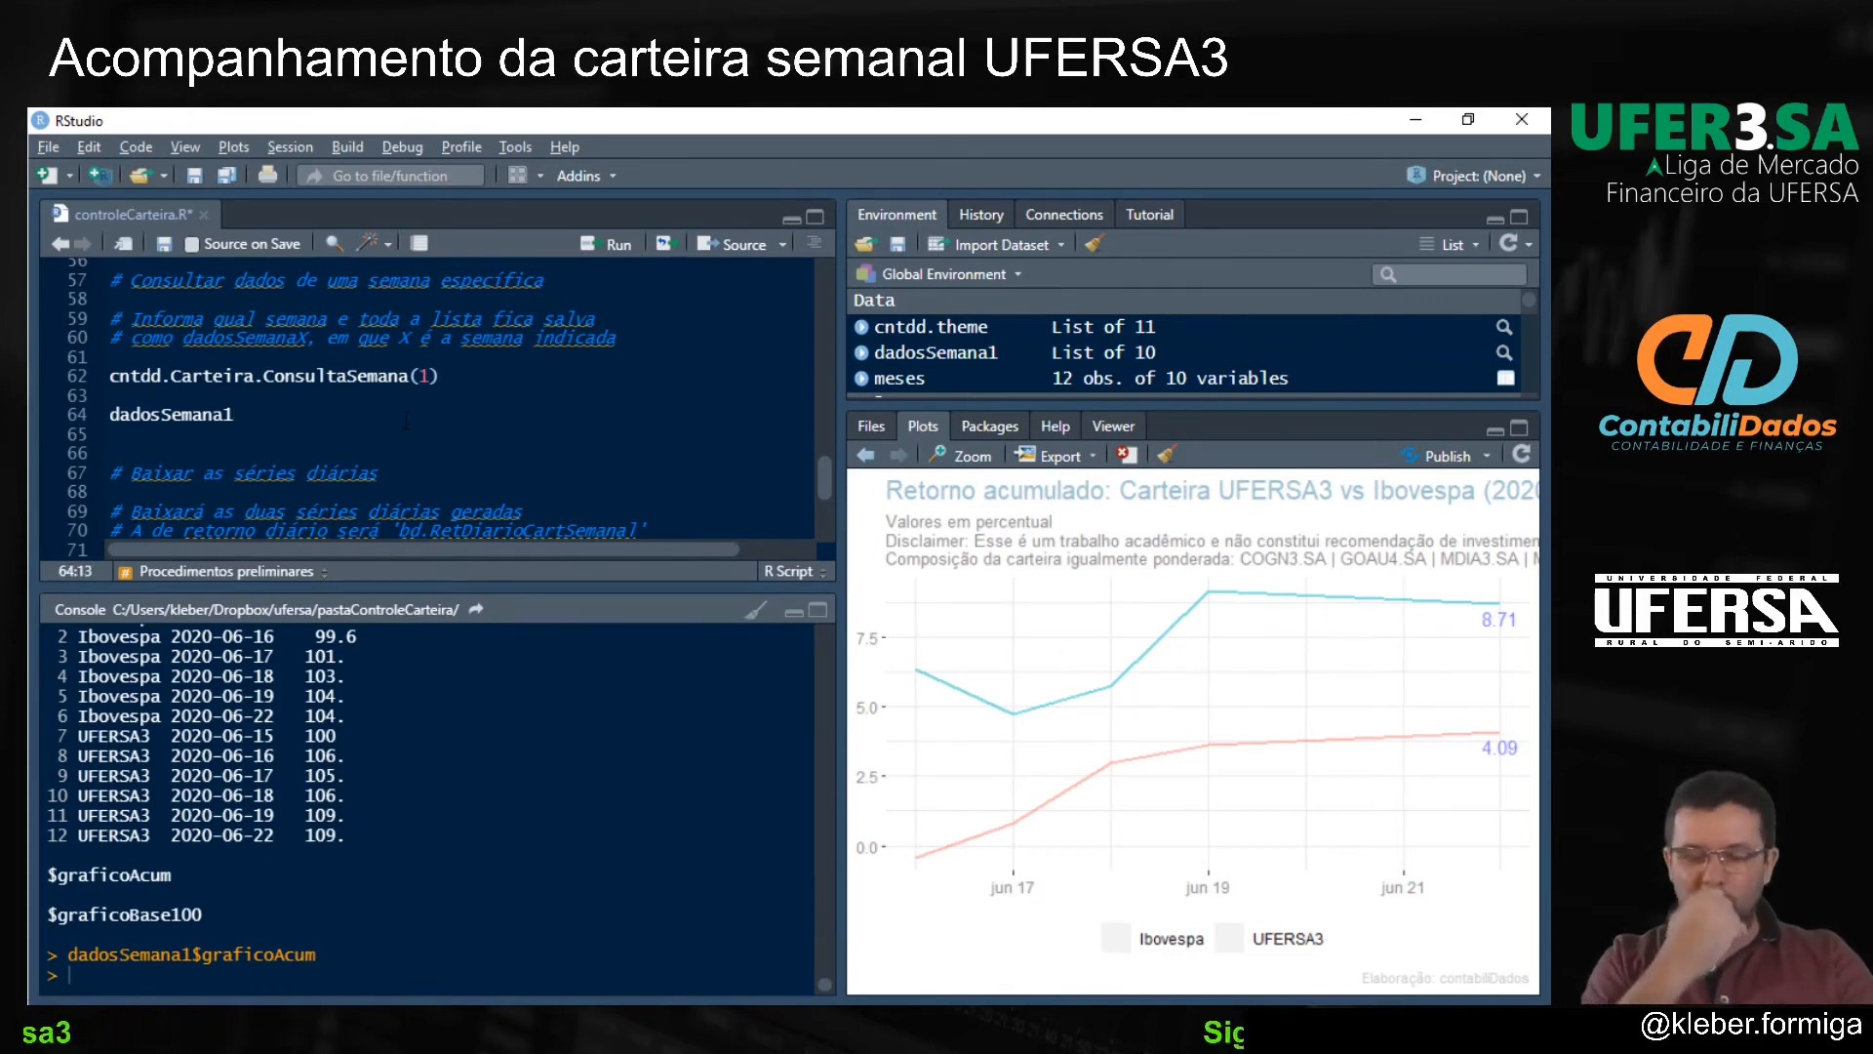
Step: Check the saved dadosSemana_S1.rds file in the lists folder in File Explorer and return to RStudio
key("alt+Tab")
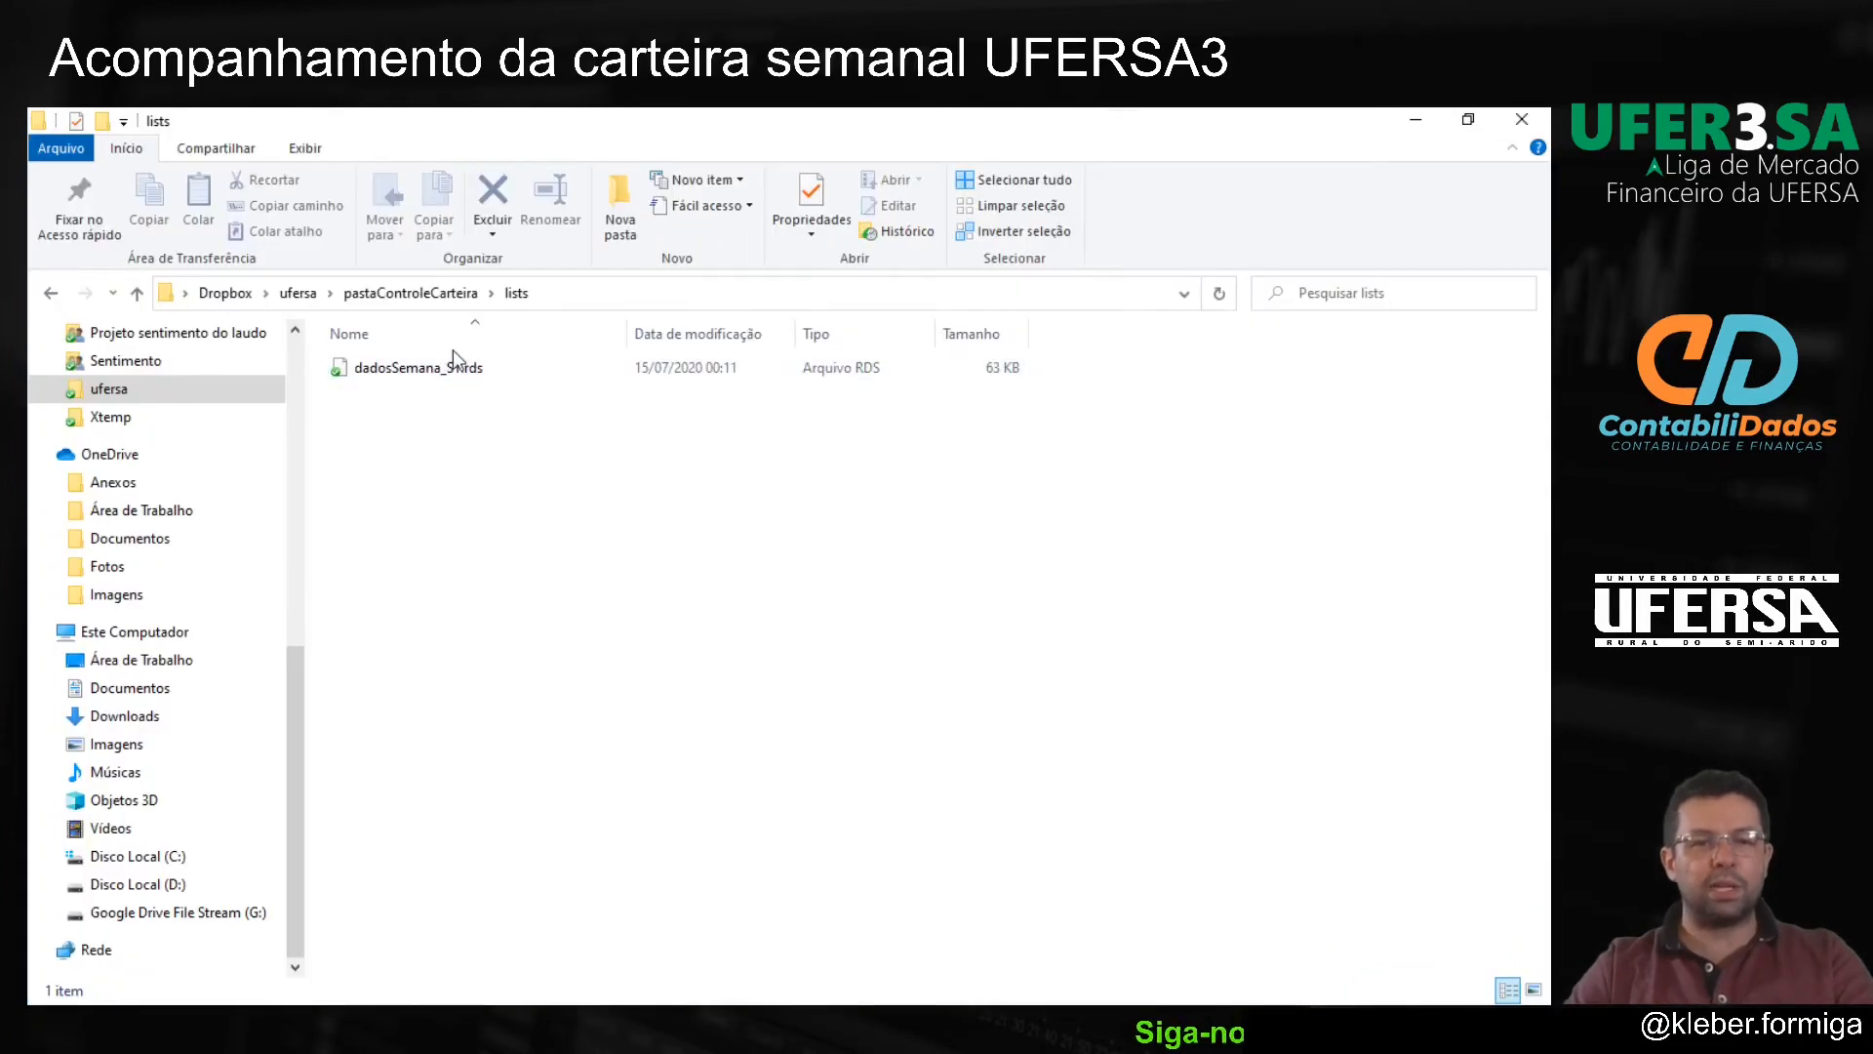
left_click(432, 376)
left_click(435, 449)
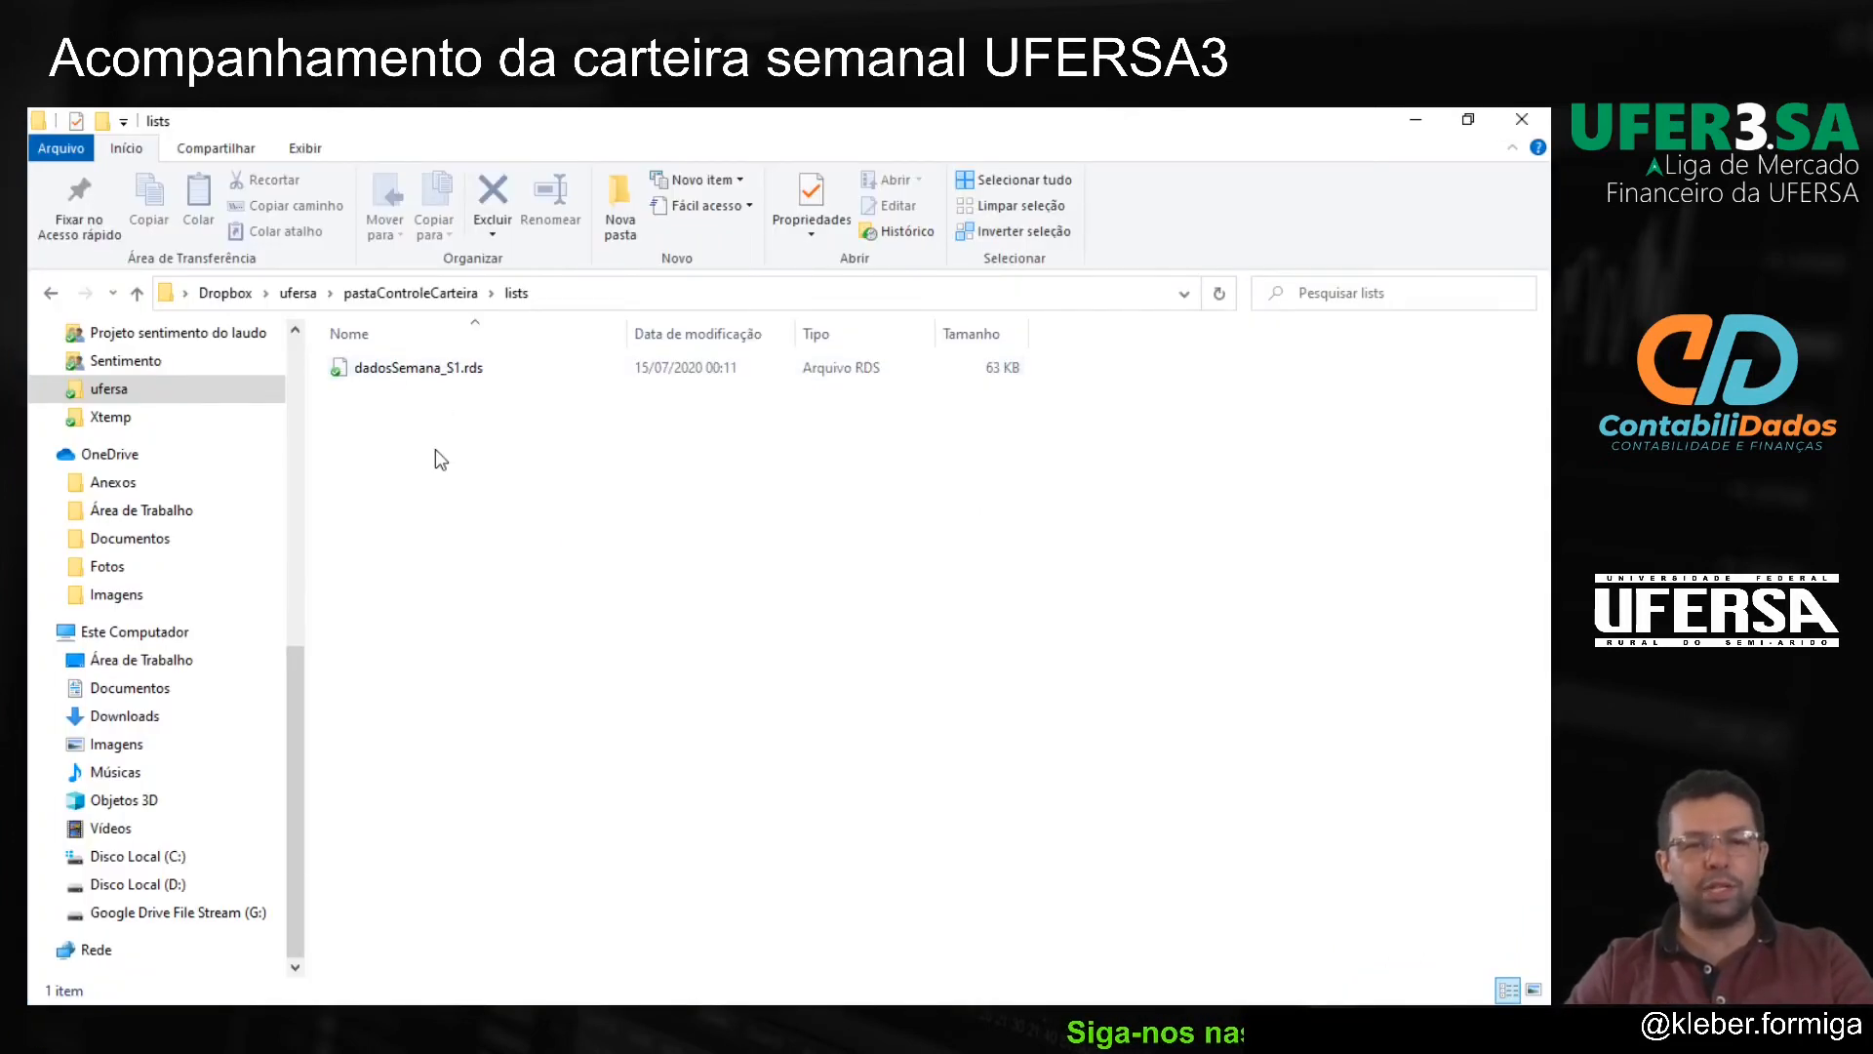
key("alt+Tab")
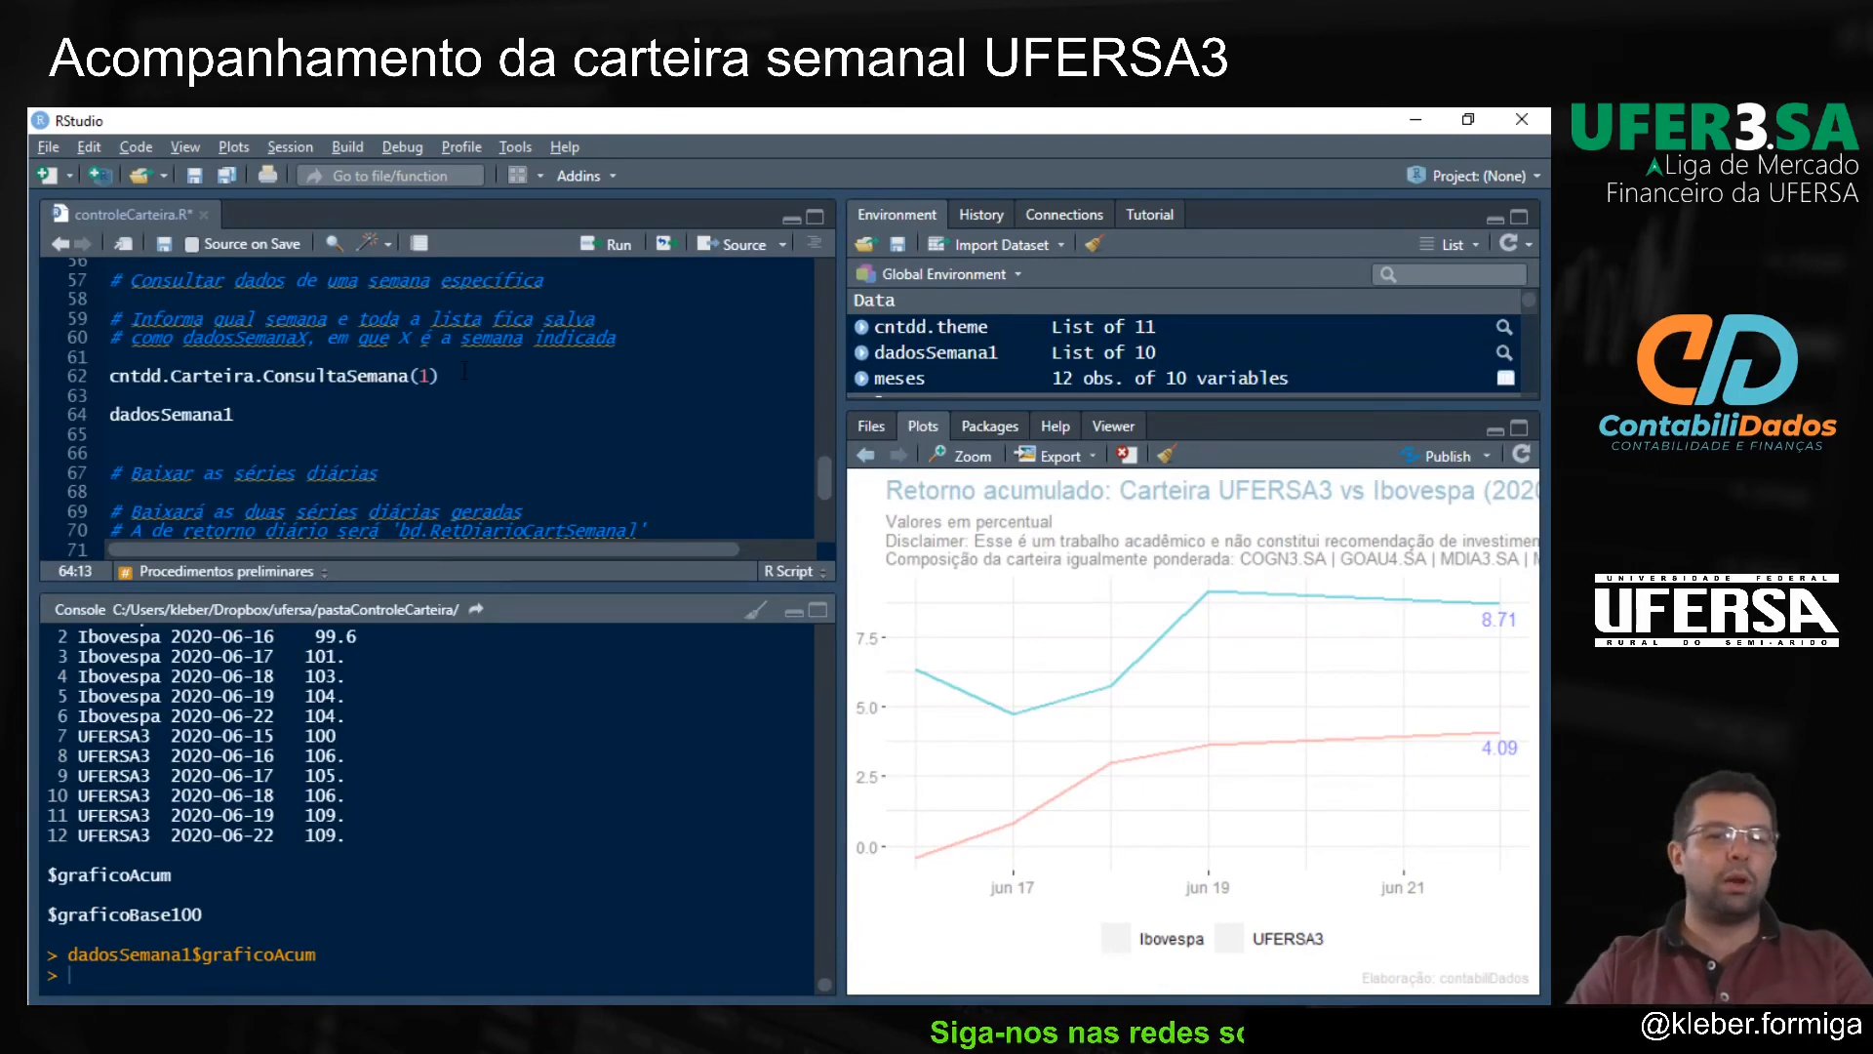
Step: Widen the script editor and run the cntdd.Carteira.BaixaSeries() line to download the daily return series
scroll(439, 400, "down", 3)
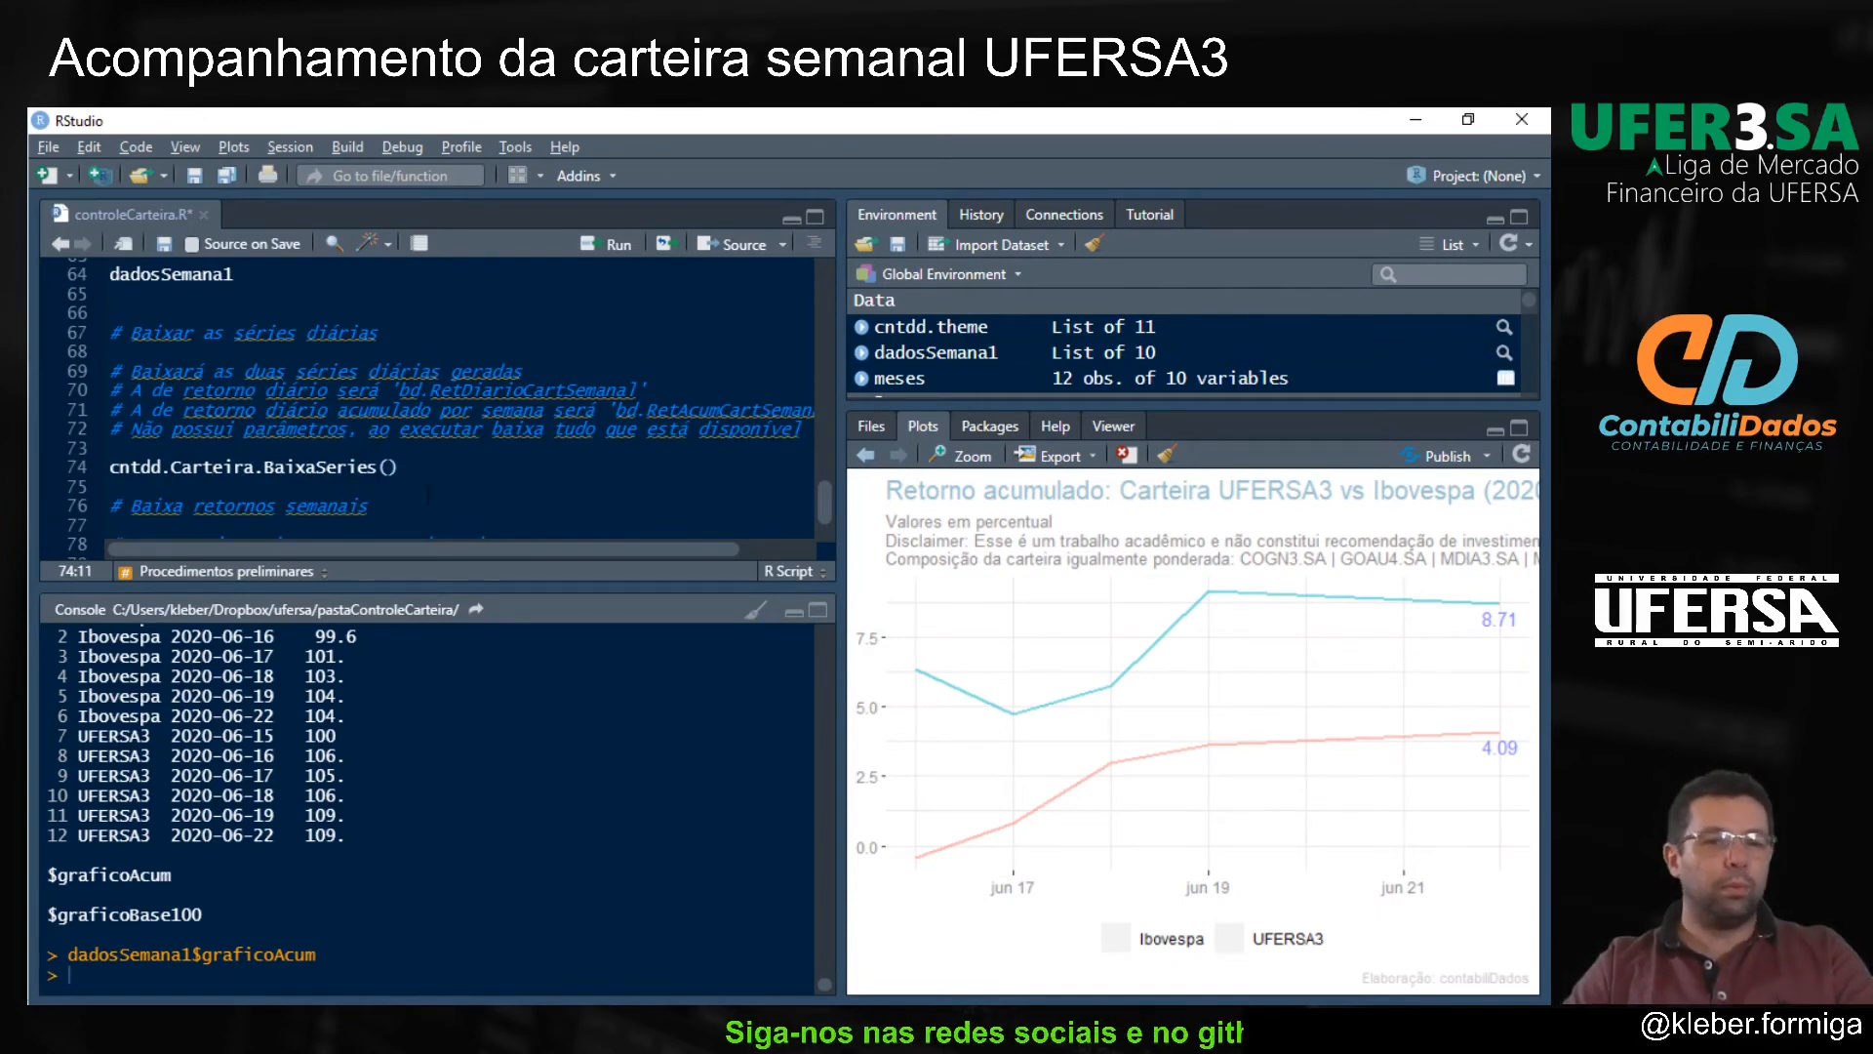
left_click(390, 469)
key("Tab")
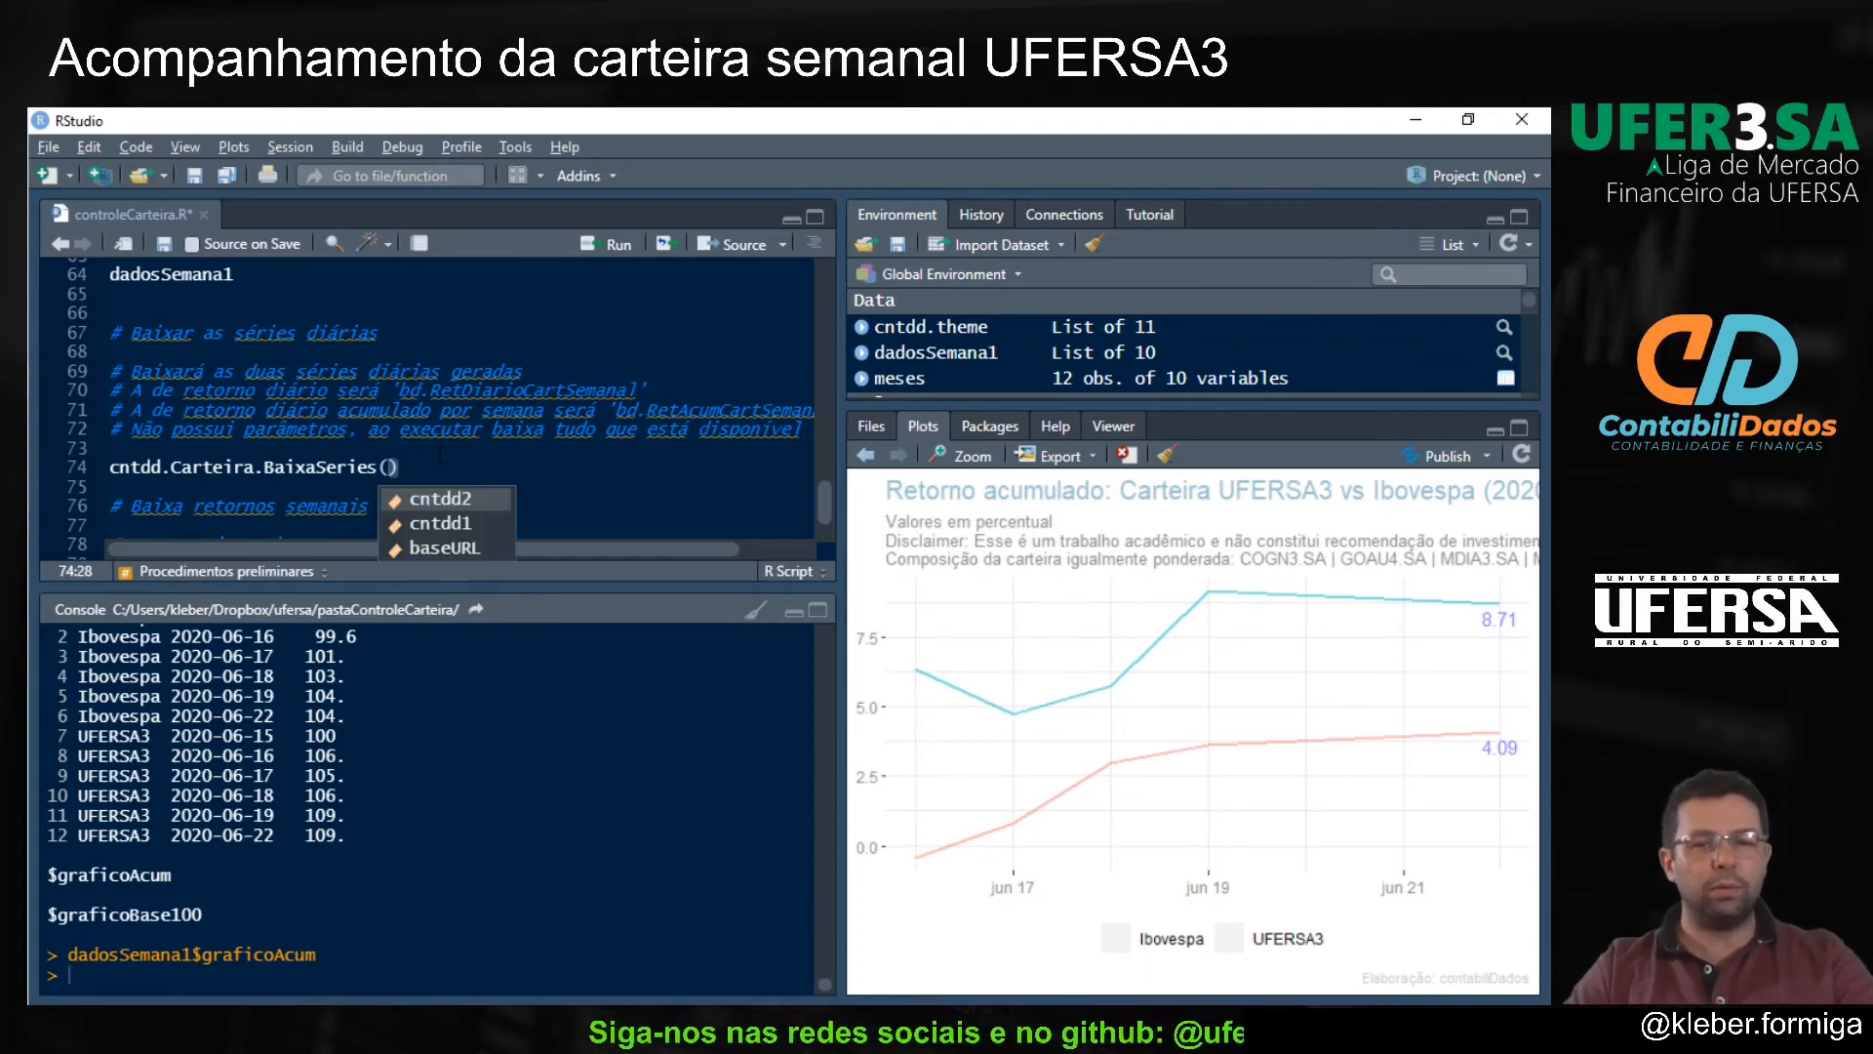
key("Escape")
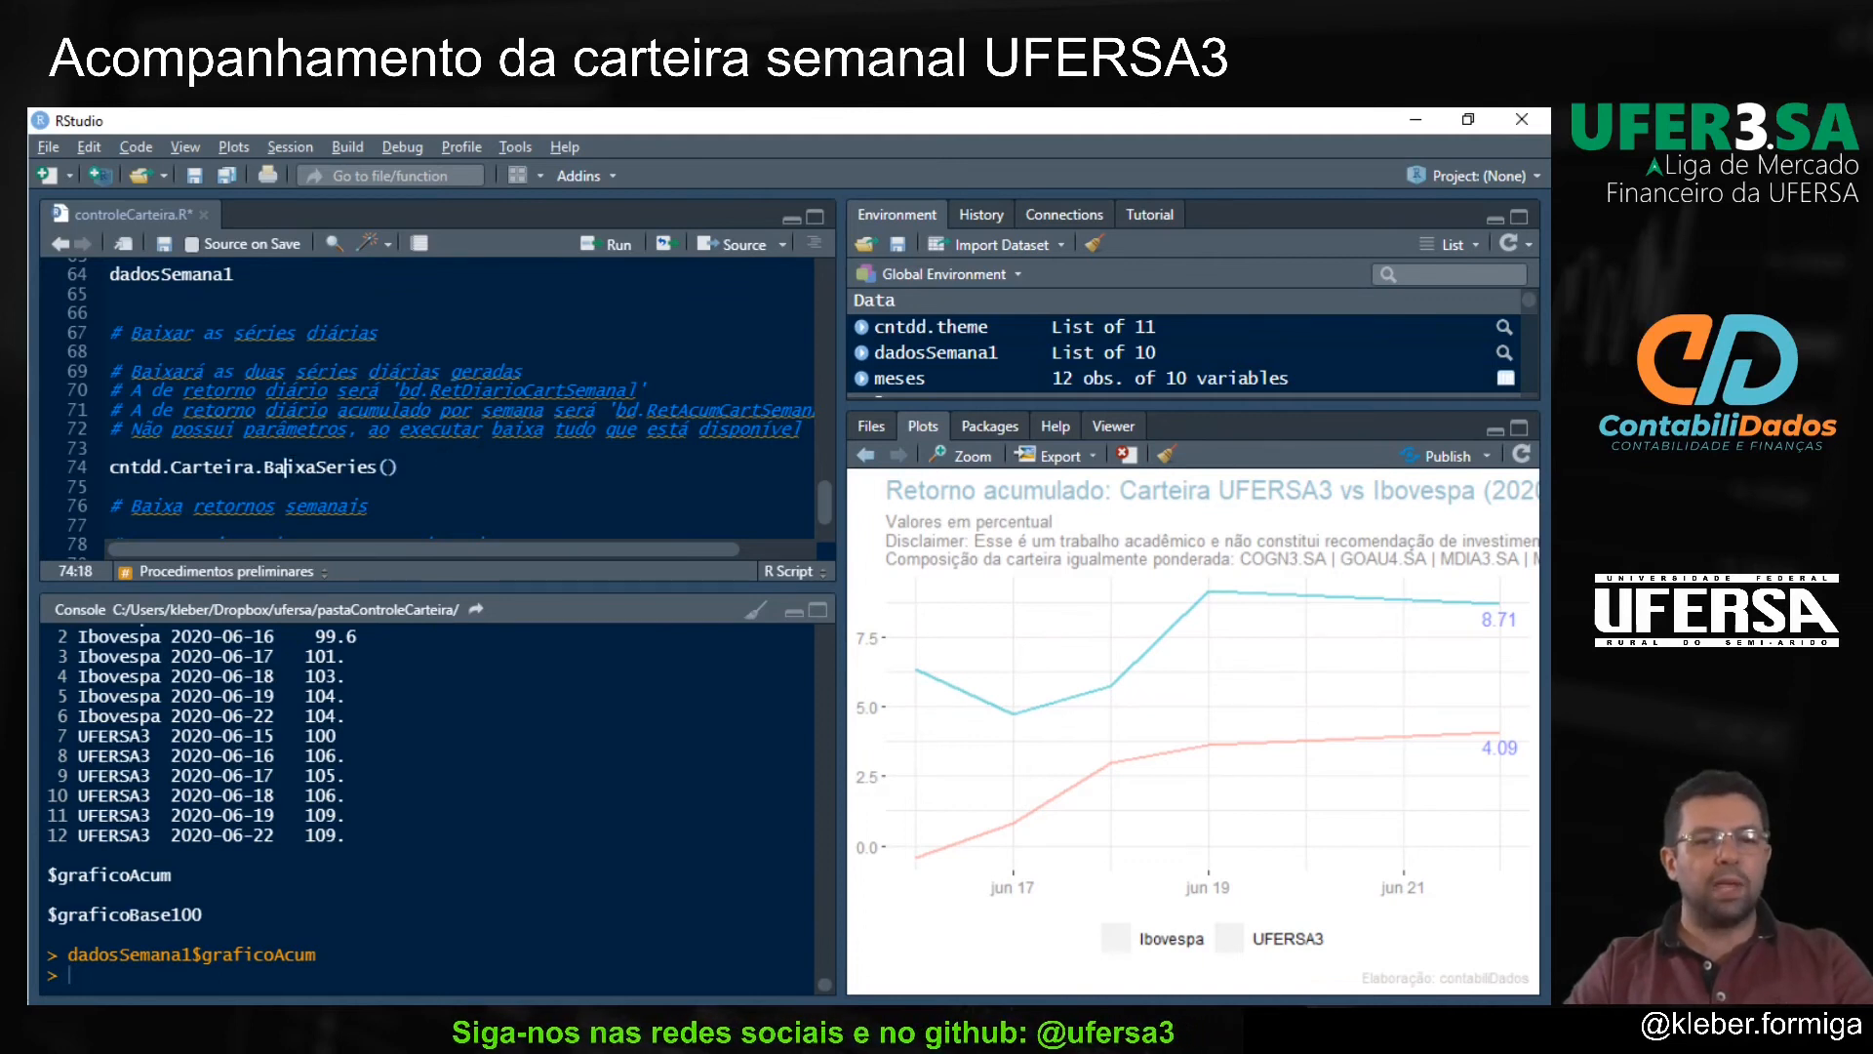
left_click_drag(833, 419, 1044, 435)
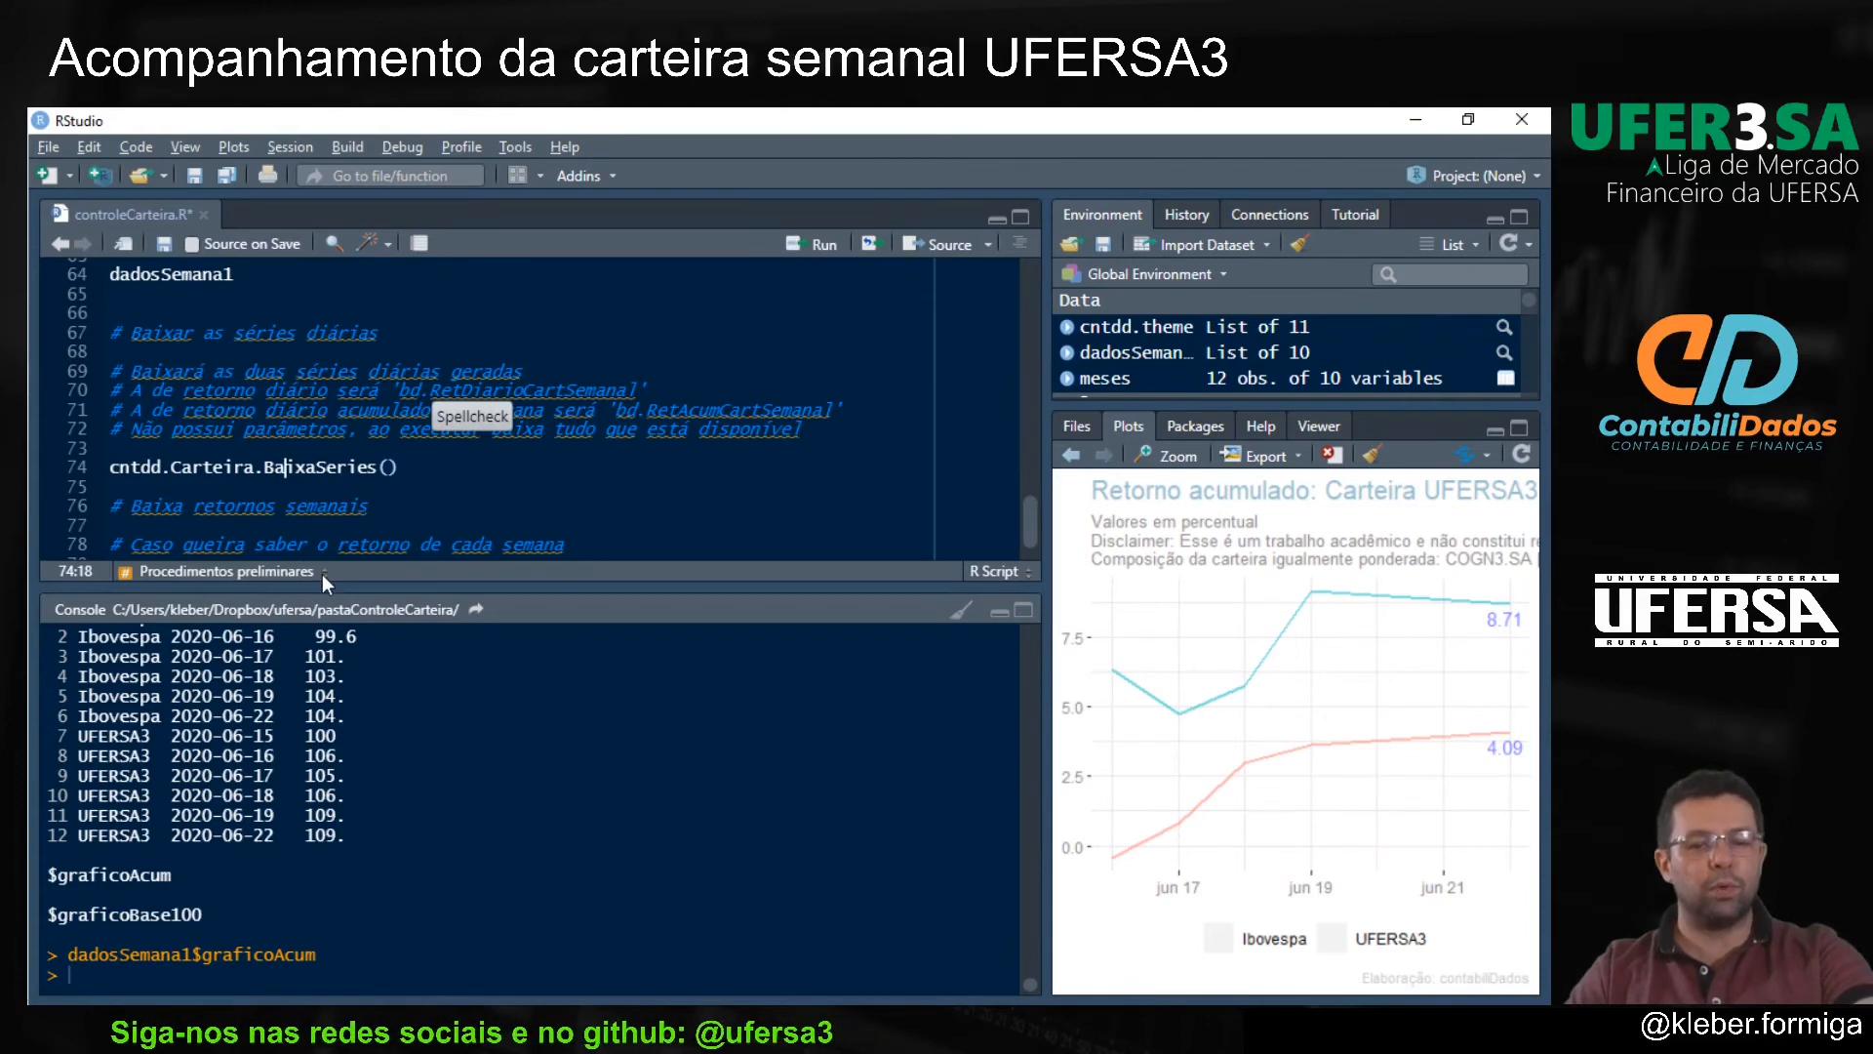
key("ctrl+Return")
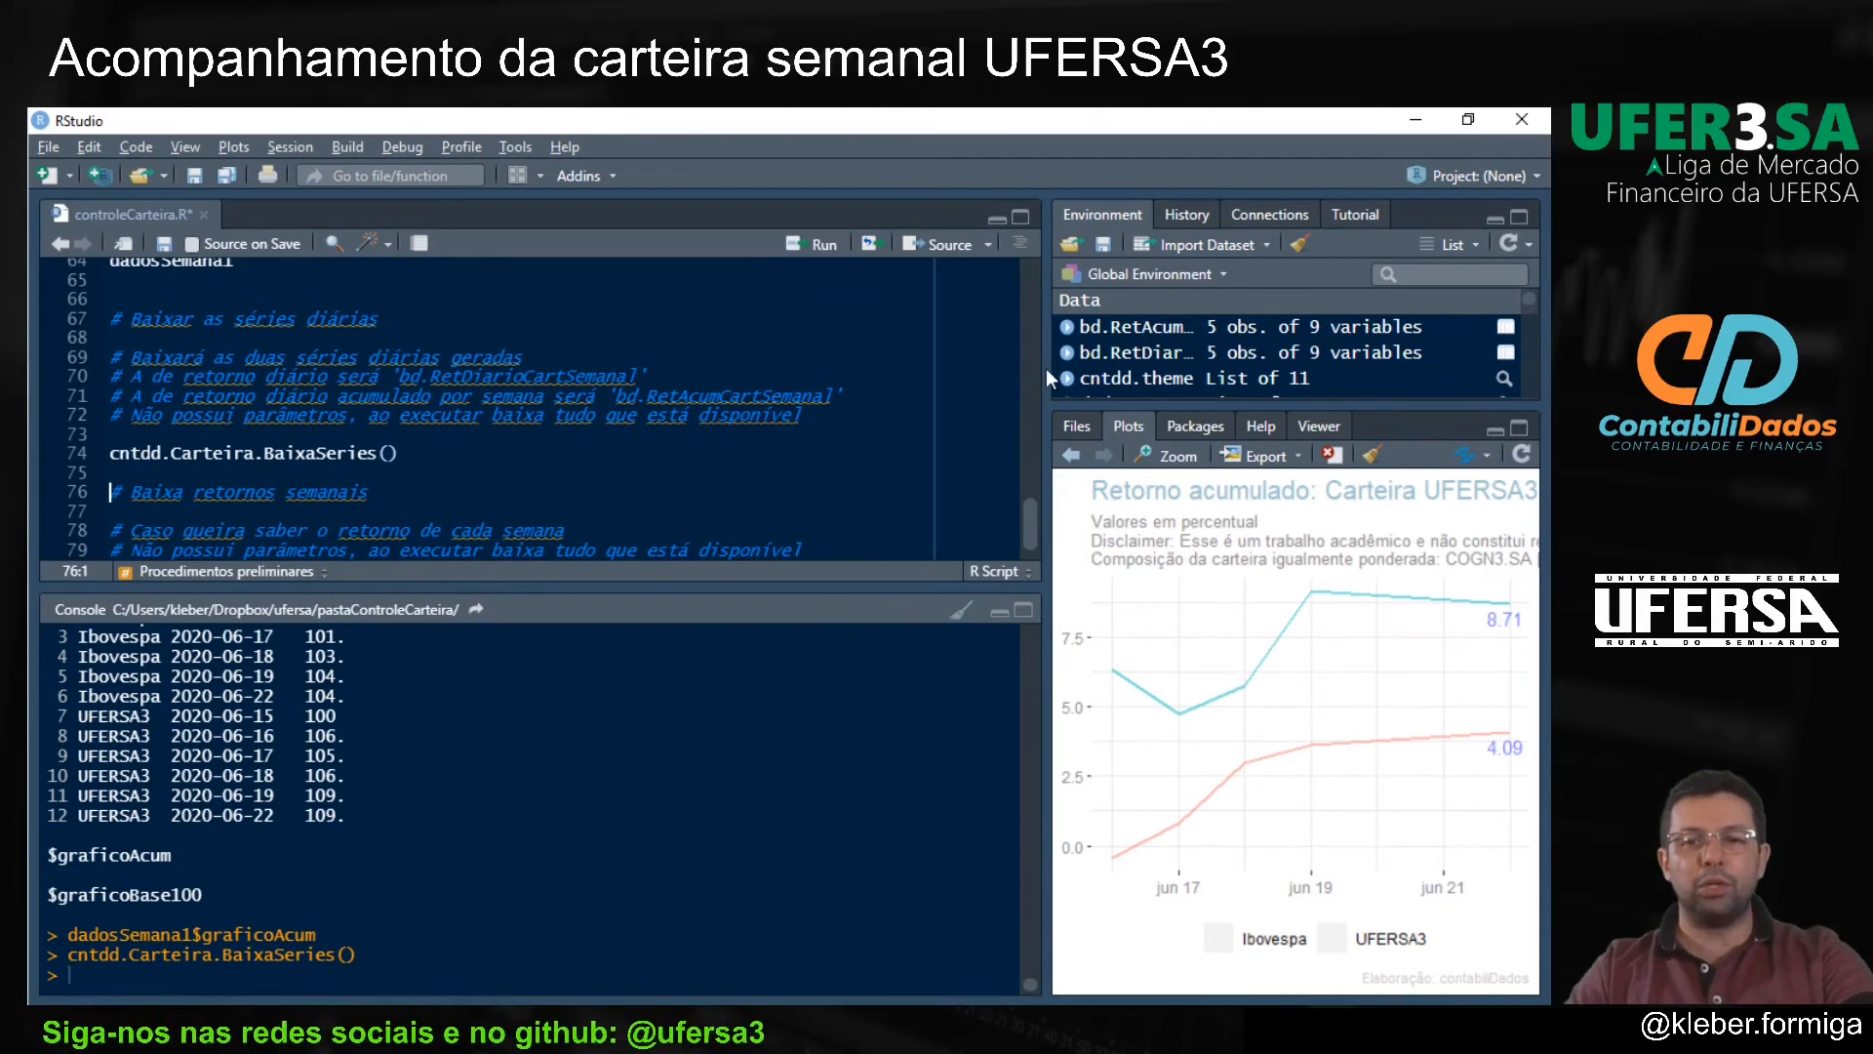
Step: View the bd.RetAcumCartSemanal and bd.RetDiarioCartSemanal data frames one after the other, closing each
left_click_drag(1046, 377, 979, 367)
left_click(1063, 328)
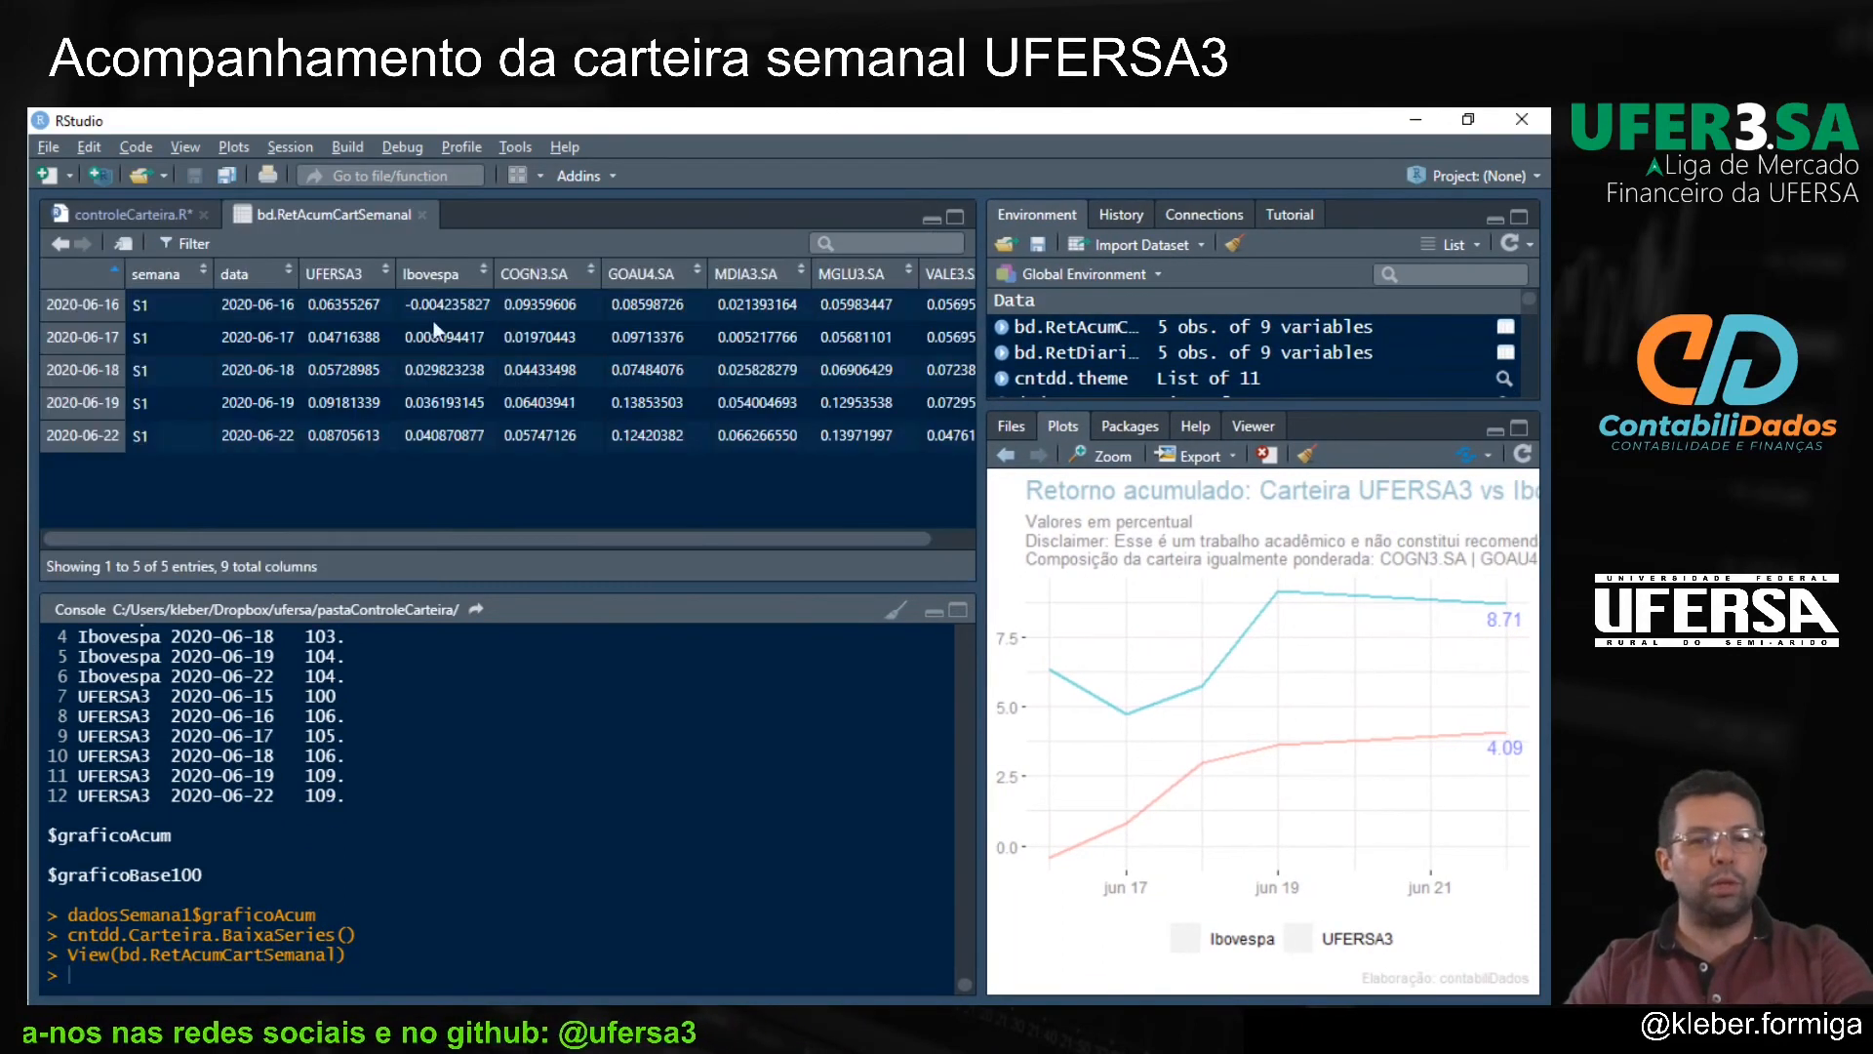
left_click(422, 215)
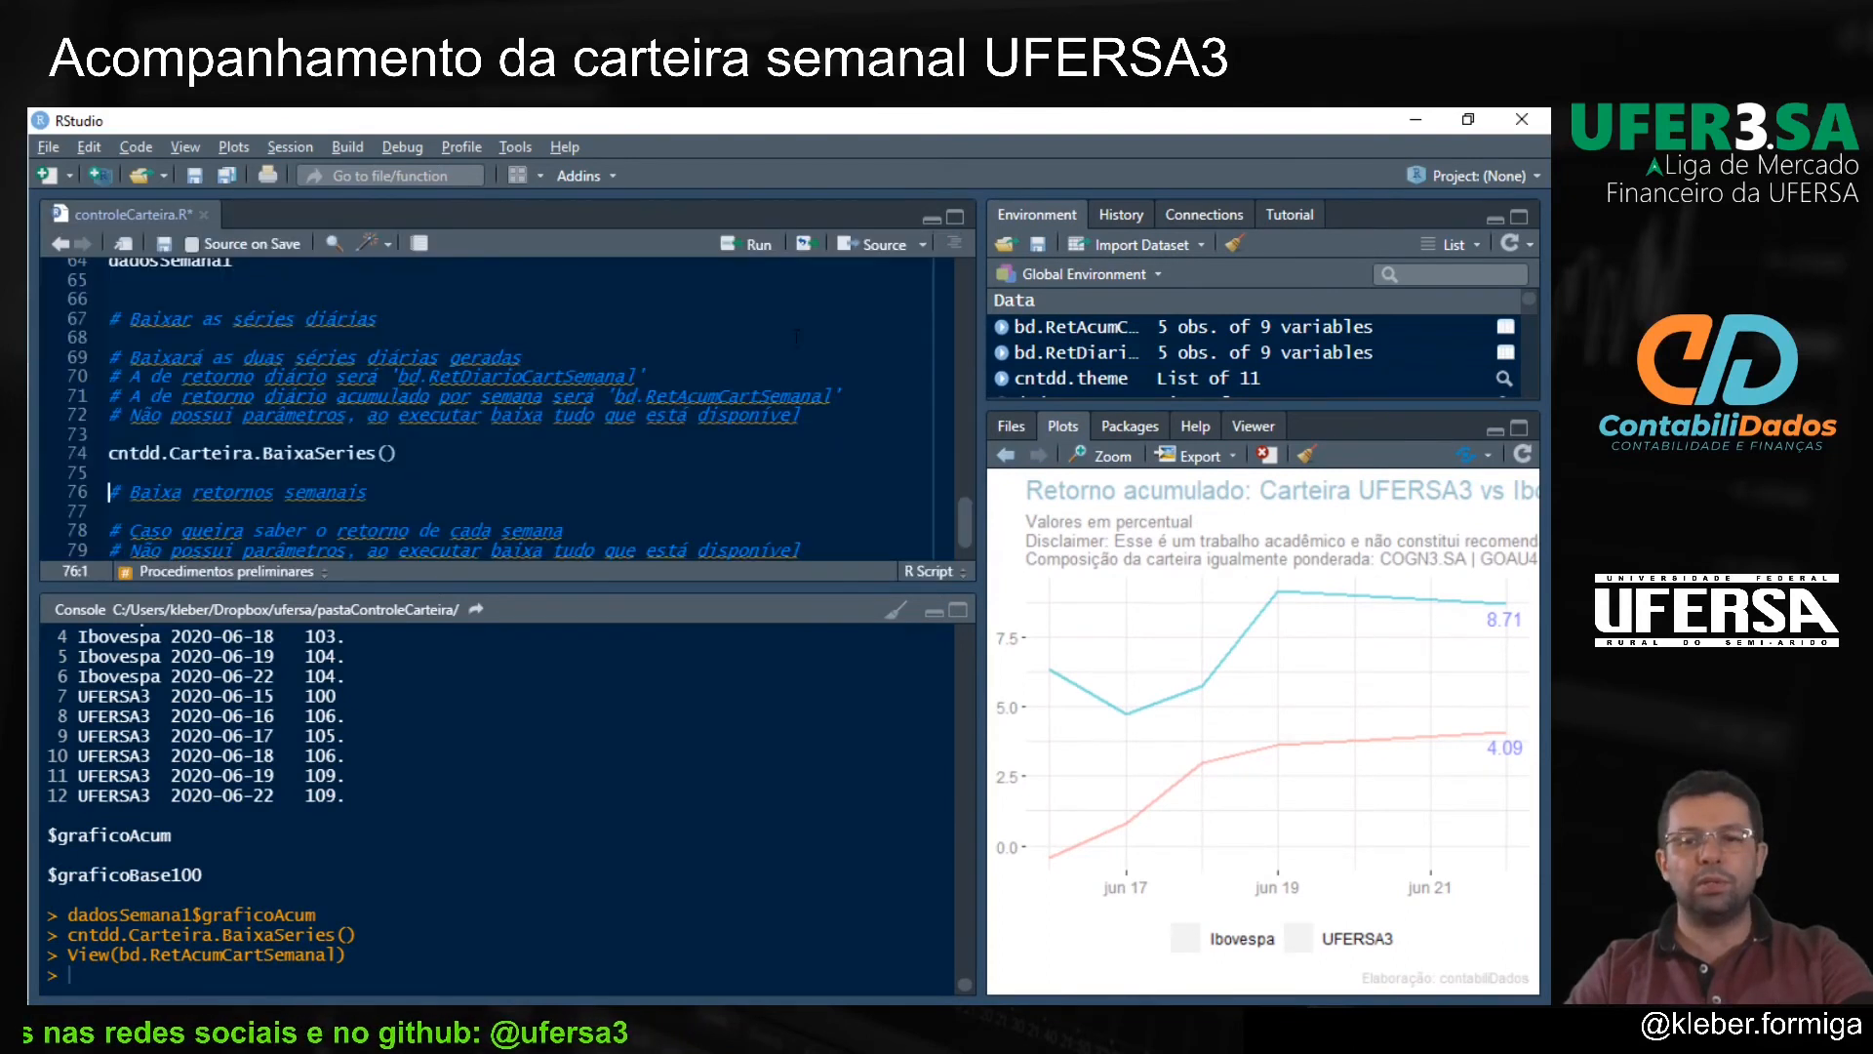
left_click(1042, 353)
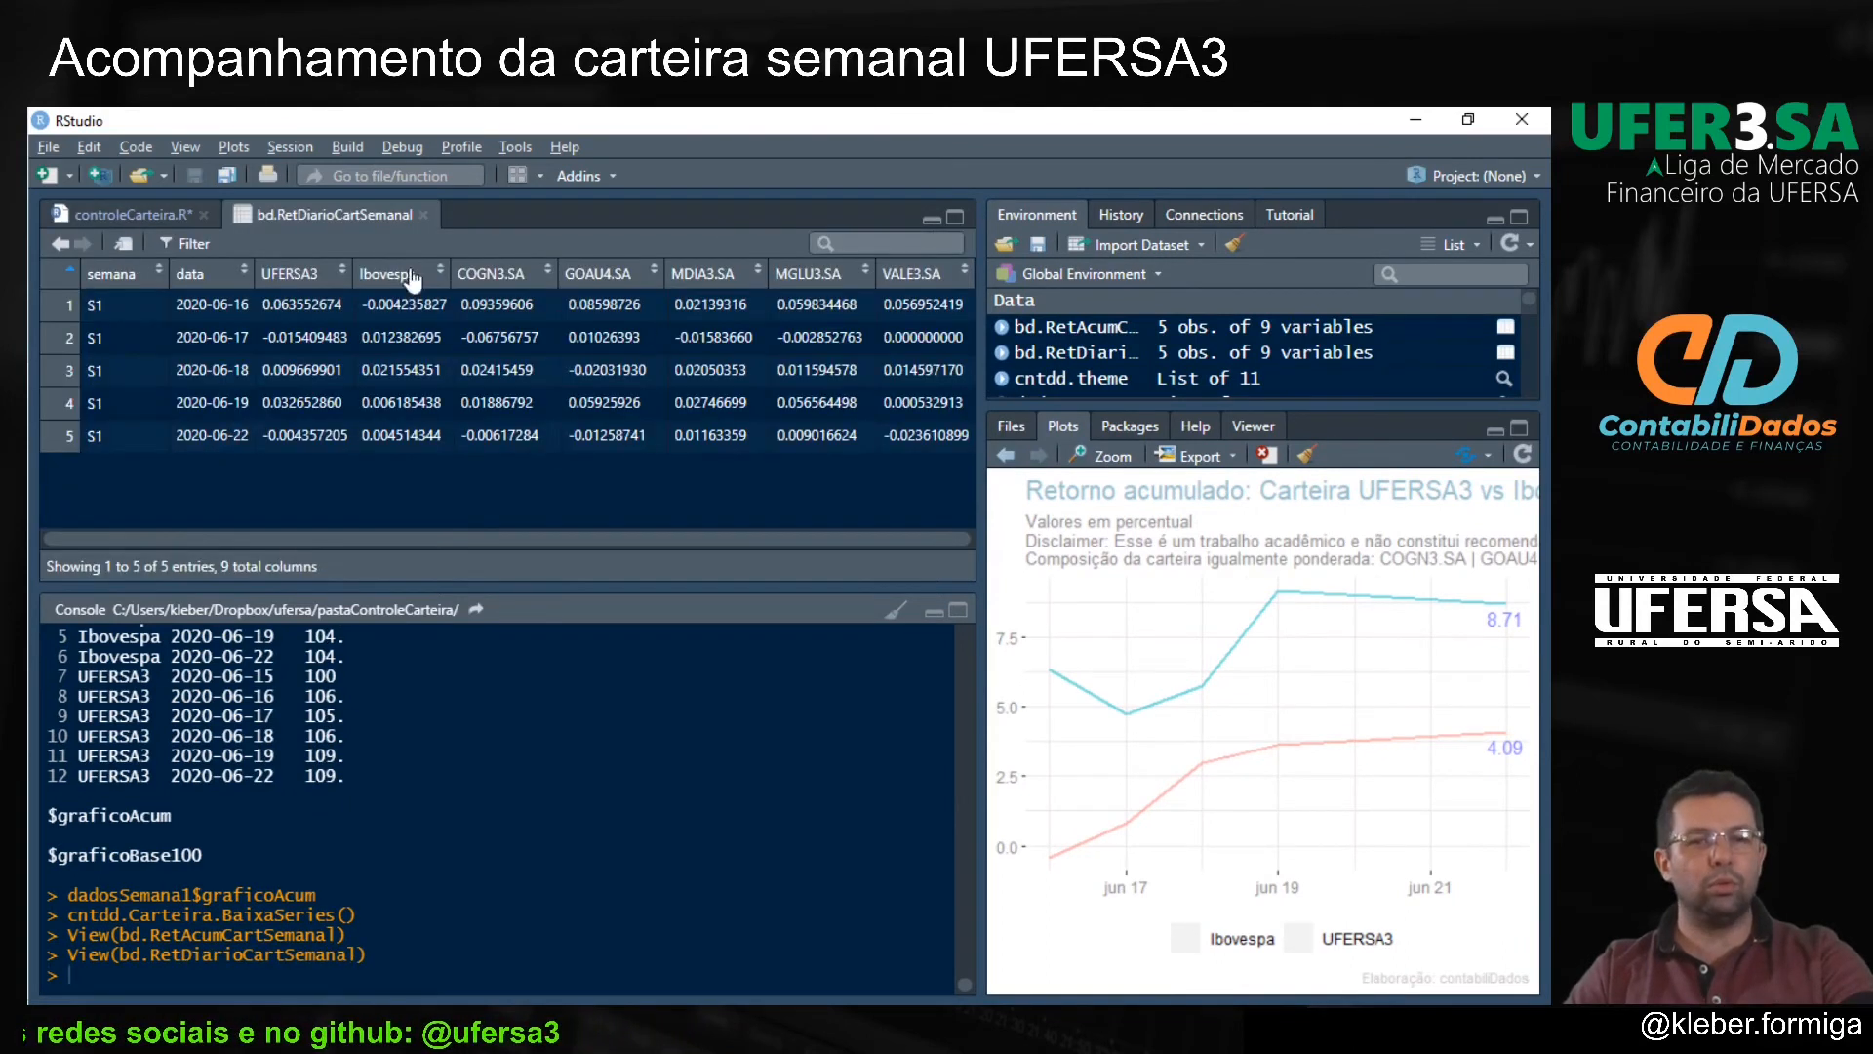
left_click(425, 216)
Step: Run the cntdd.Carteira.BaixaRetSemanal() line to download the weekly returns
scroll(392, 484, "down", 1)
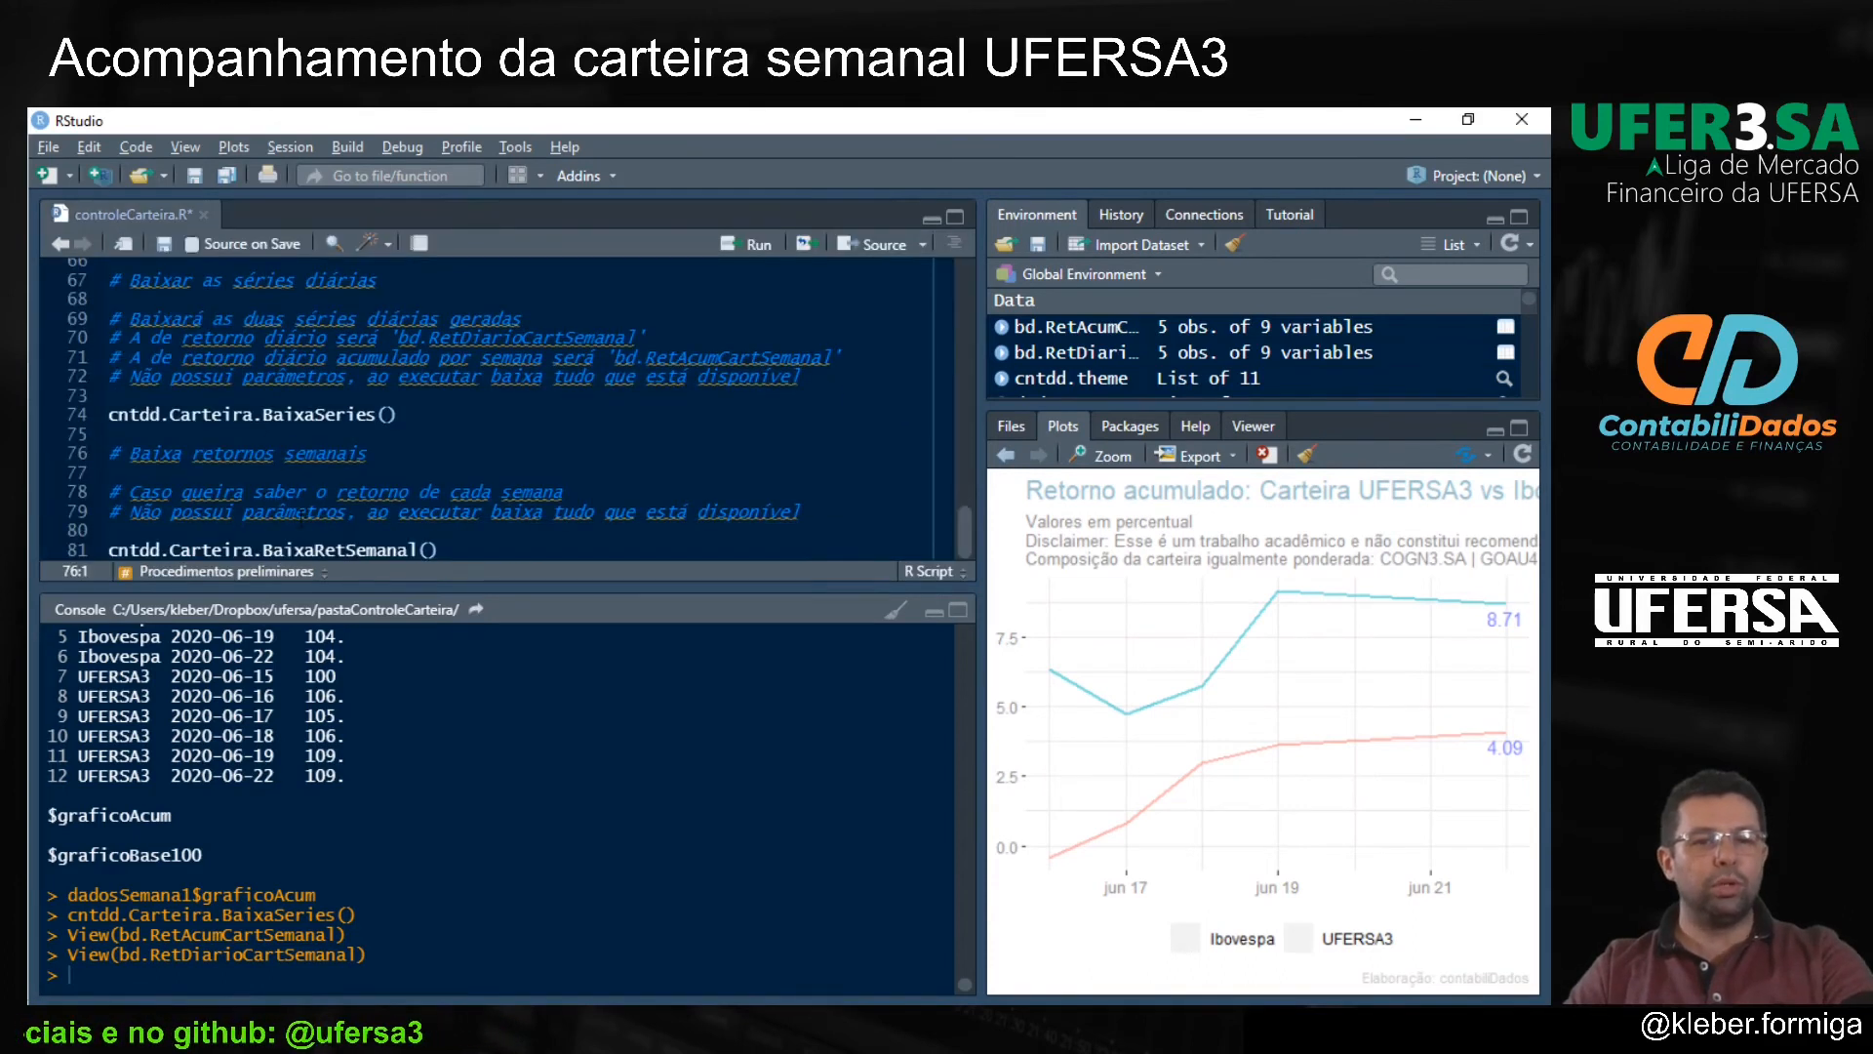
left_click(309, 550)
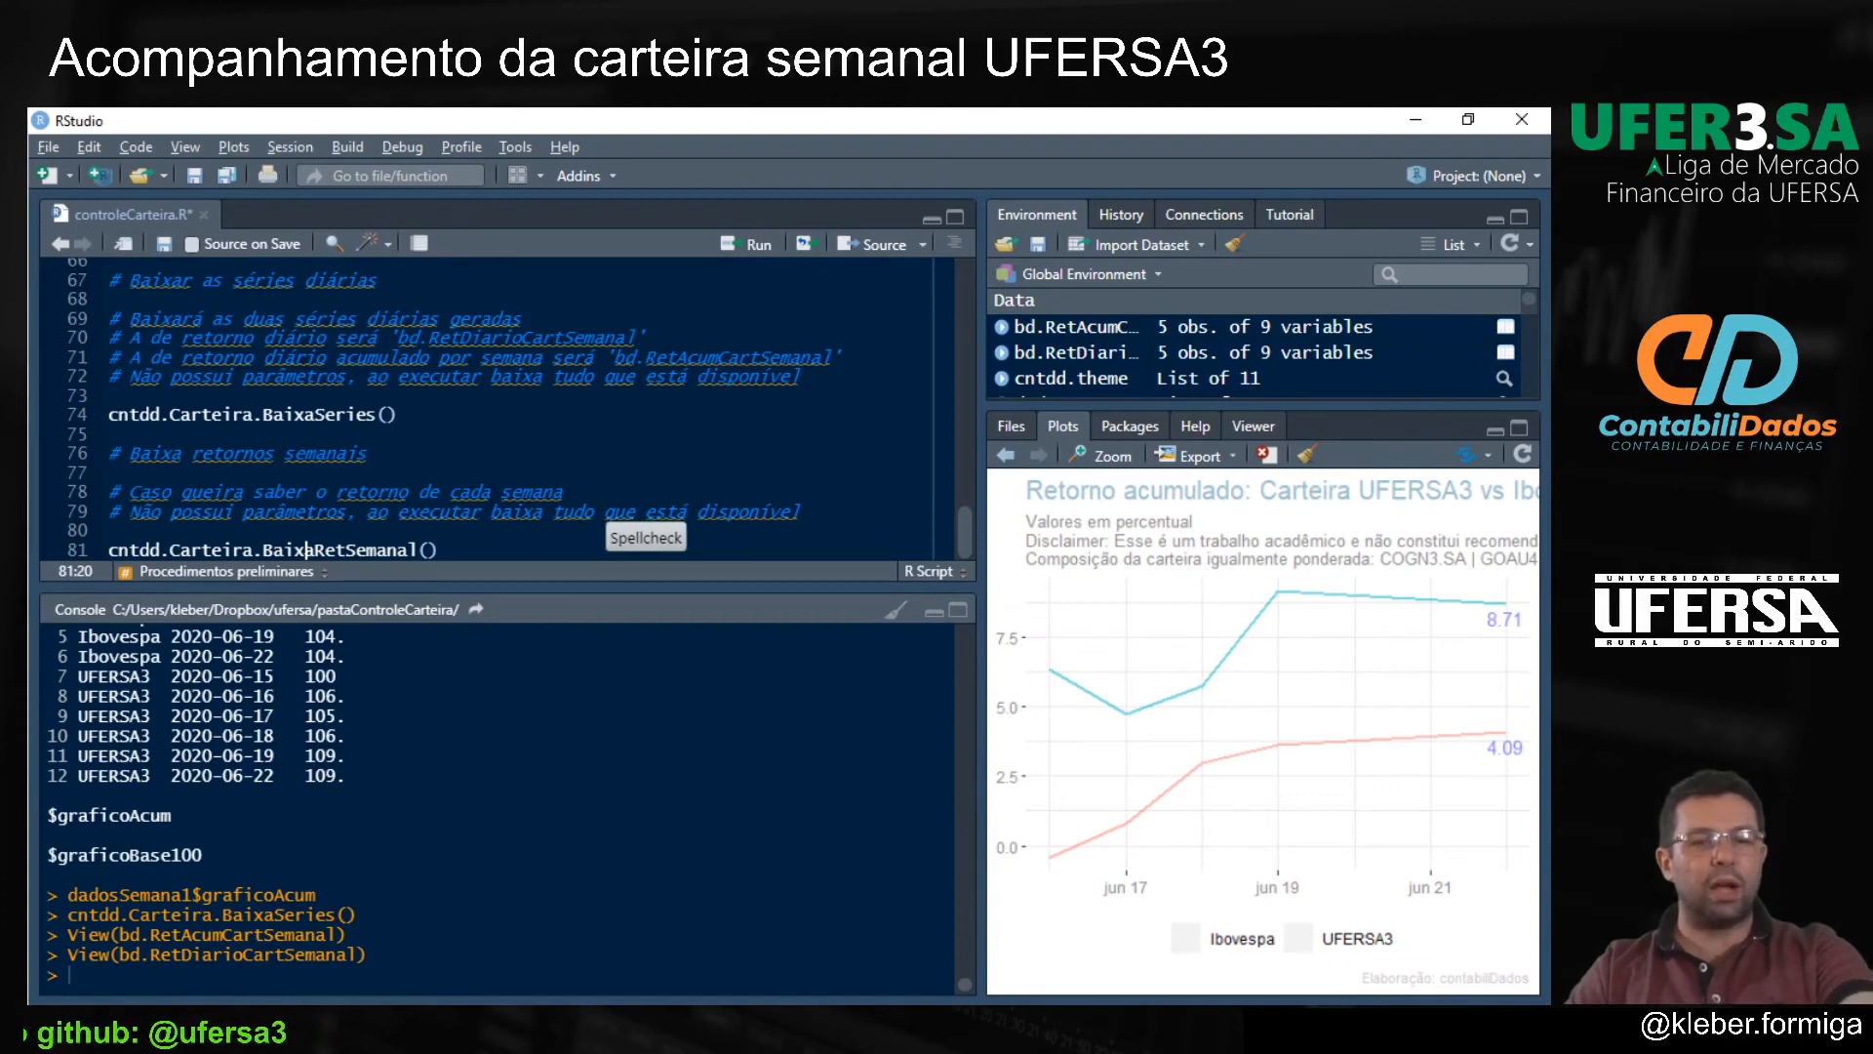
key("ctrl+Return")
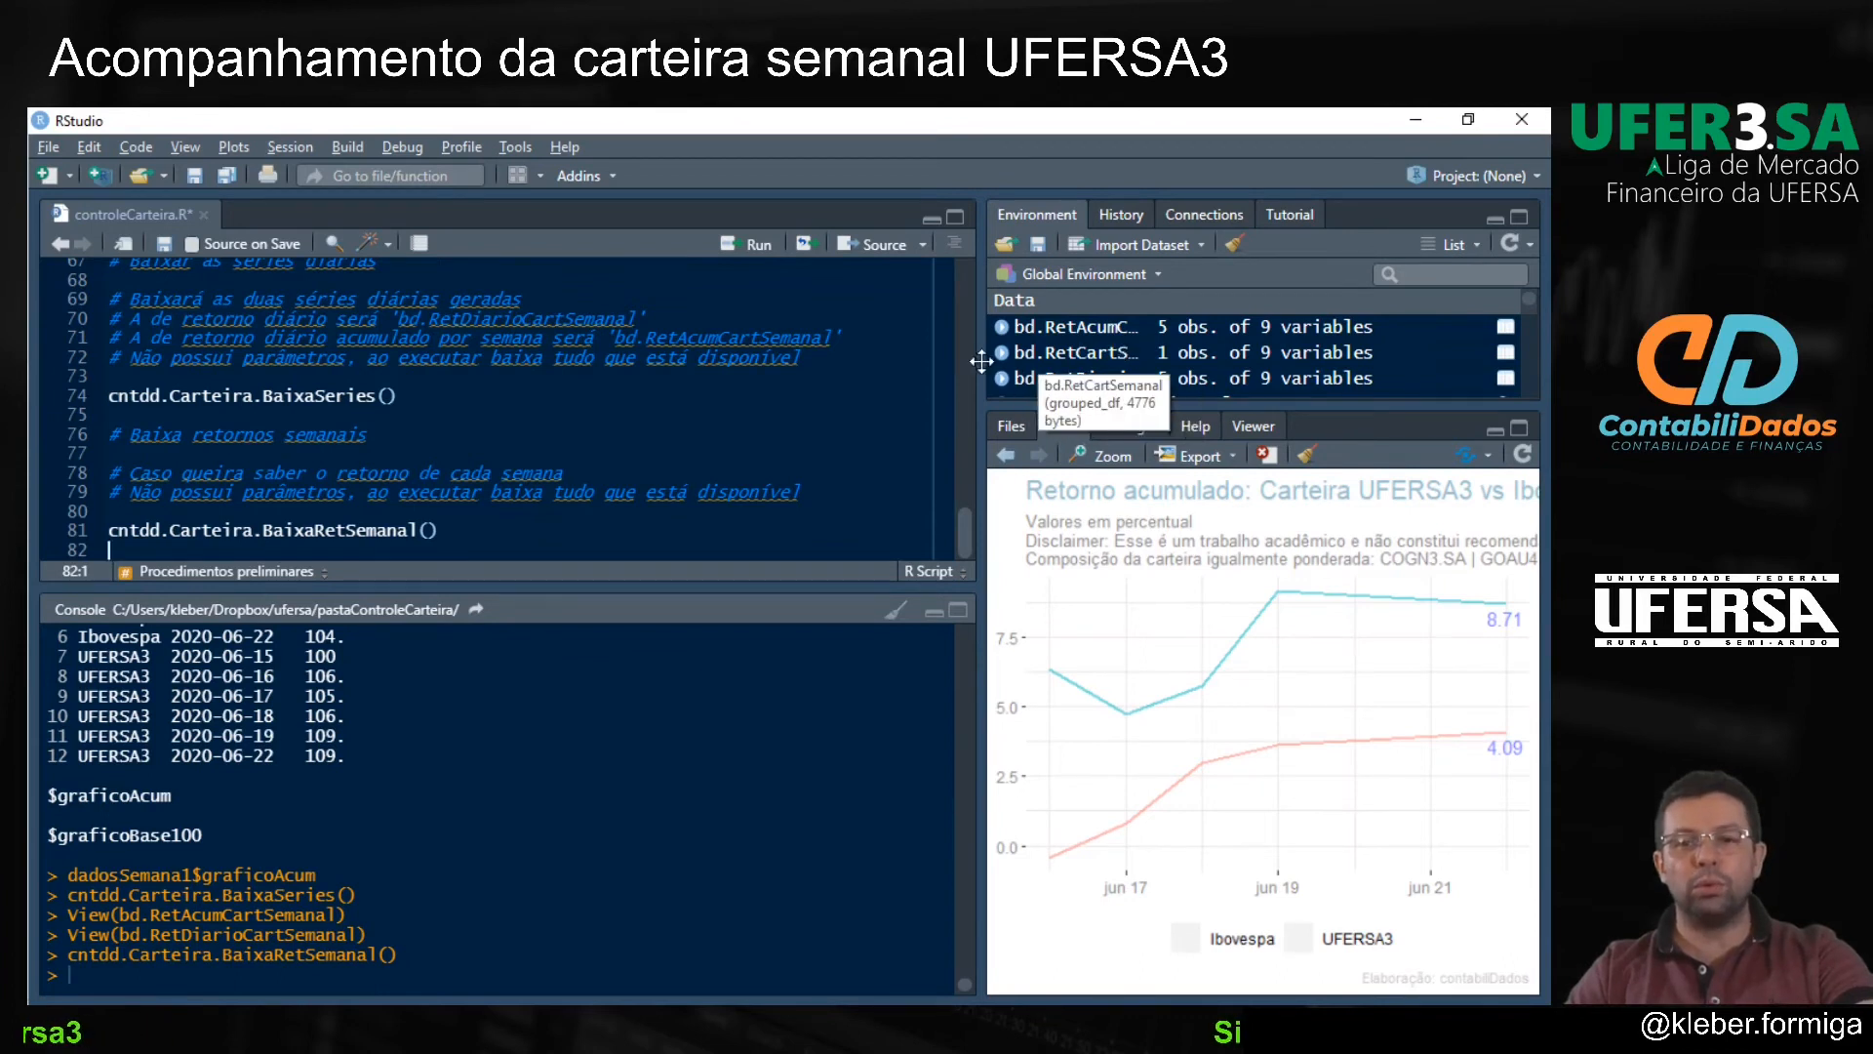
Step: View the bd.RetCartSemanal data frame, close it and return to the controleCarteira script
left_click_drag(981, 361, 928, 365)
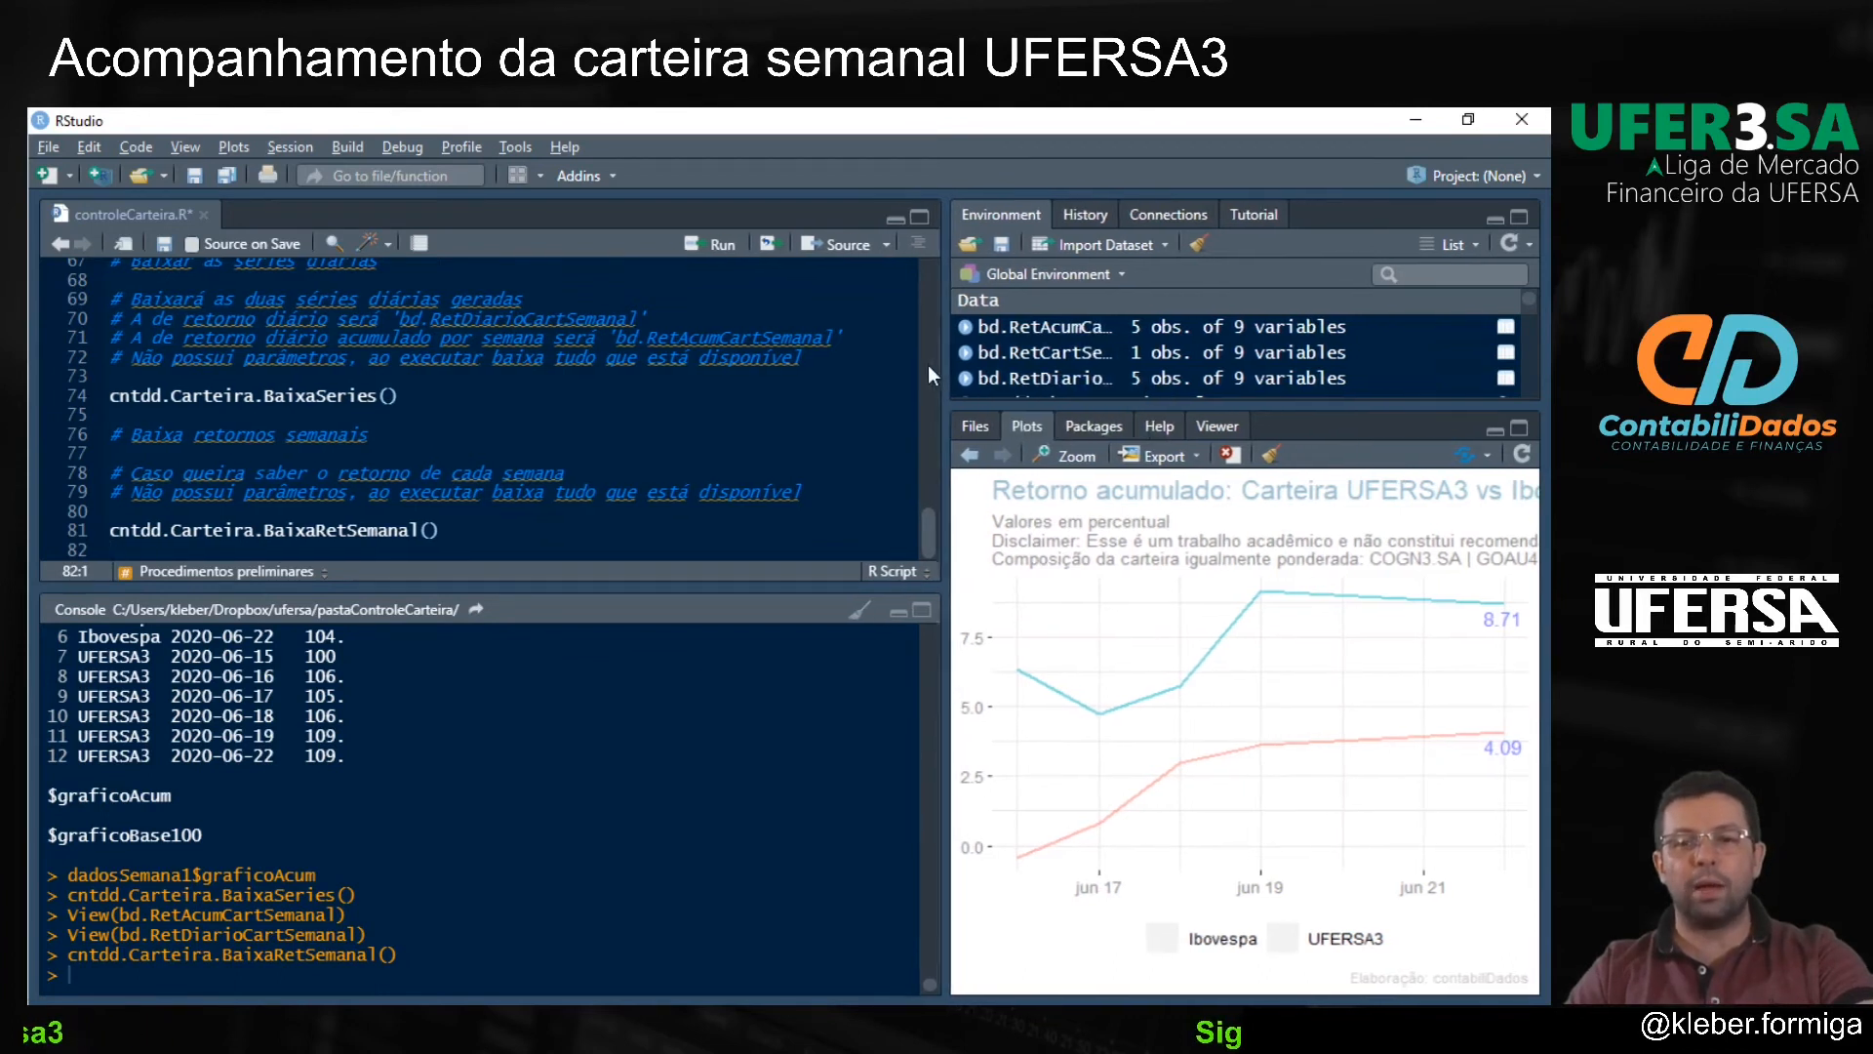
left_click(1016, 353)
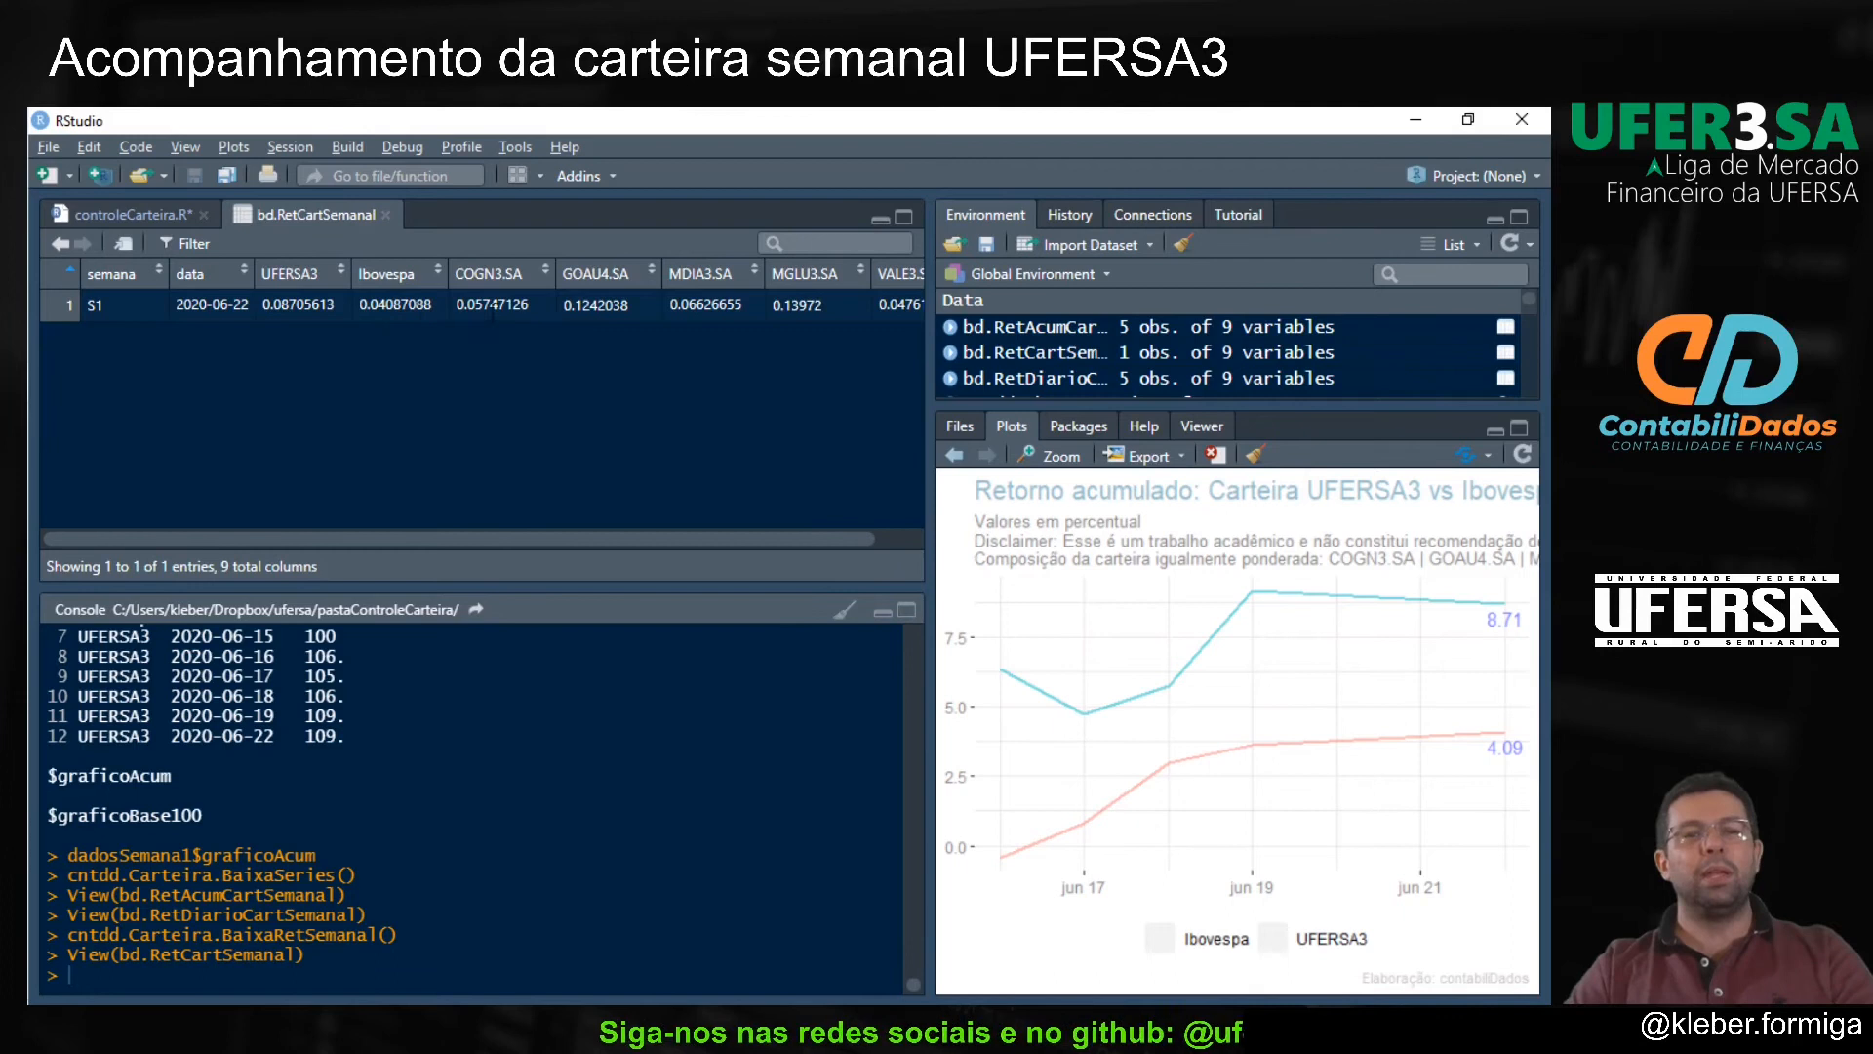
left_click_drag(440, 539, 330, 552)
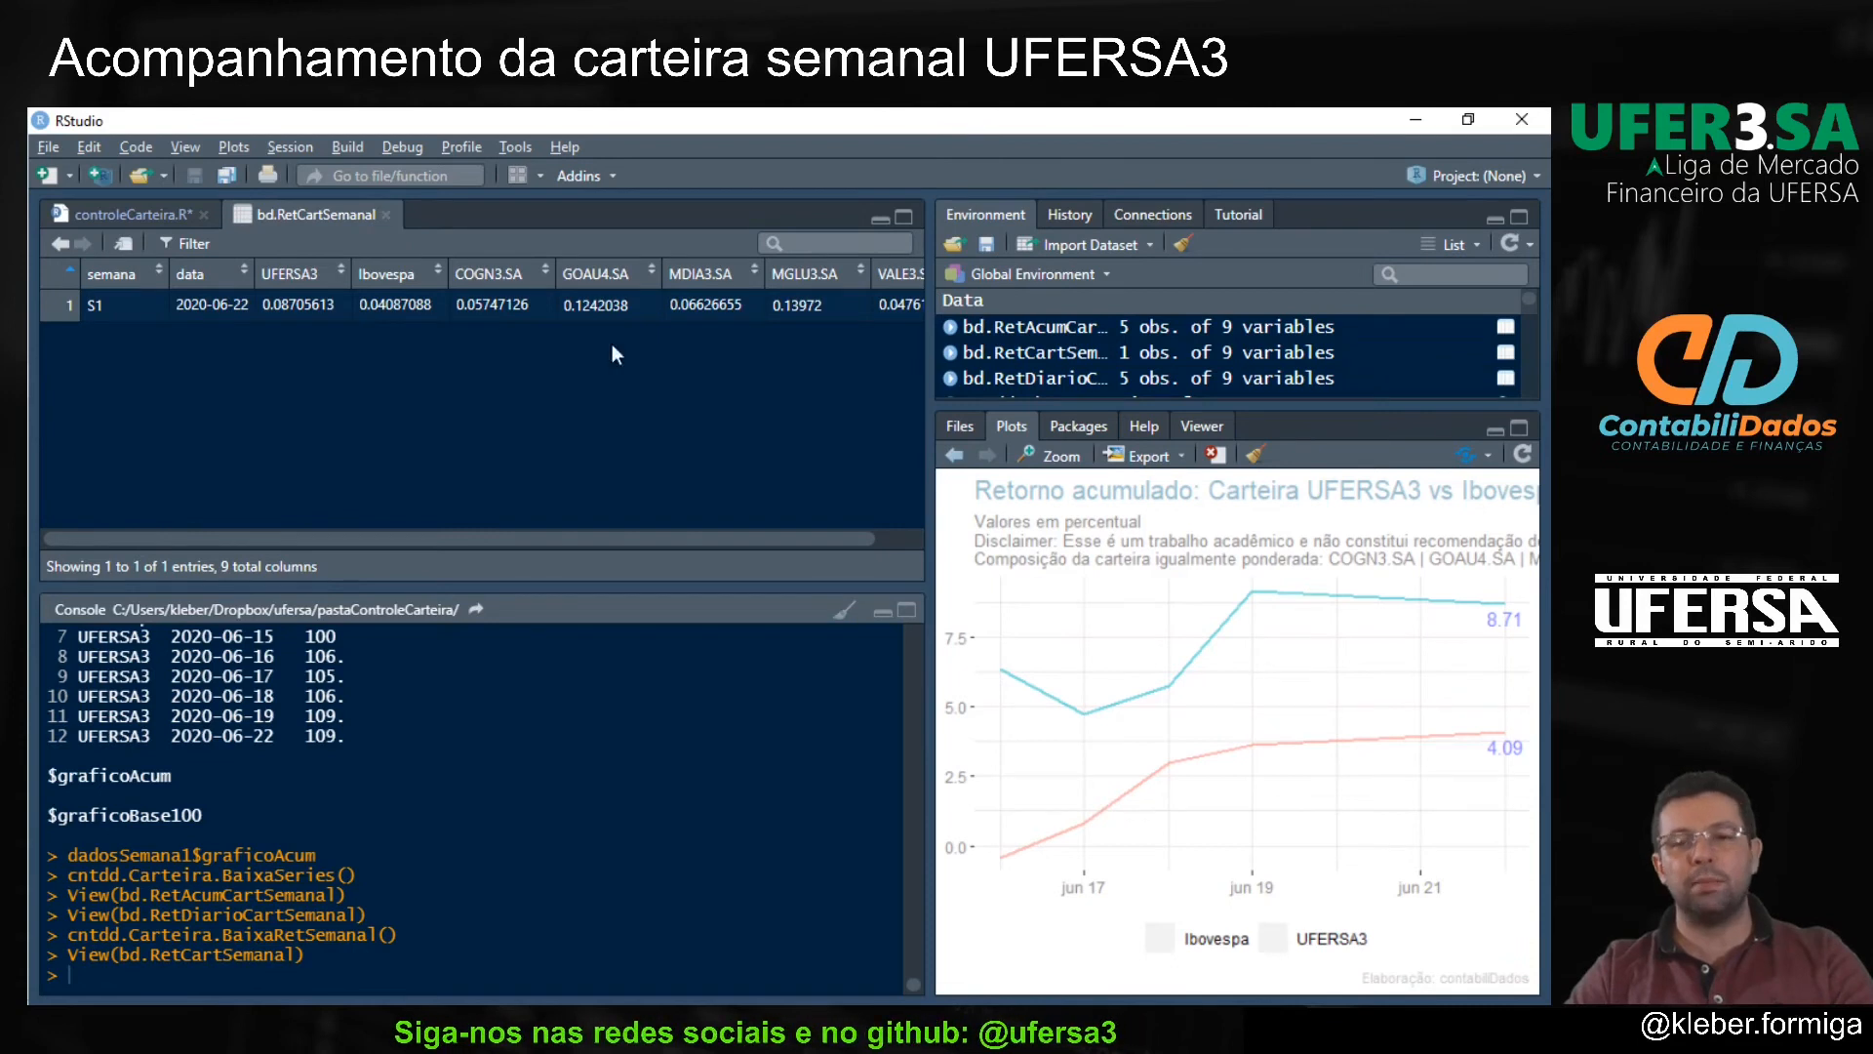
left_click(386, 215)
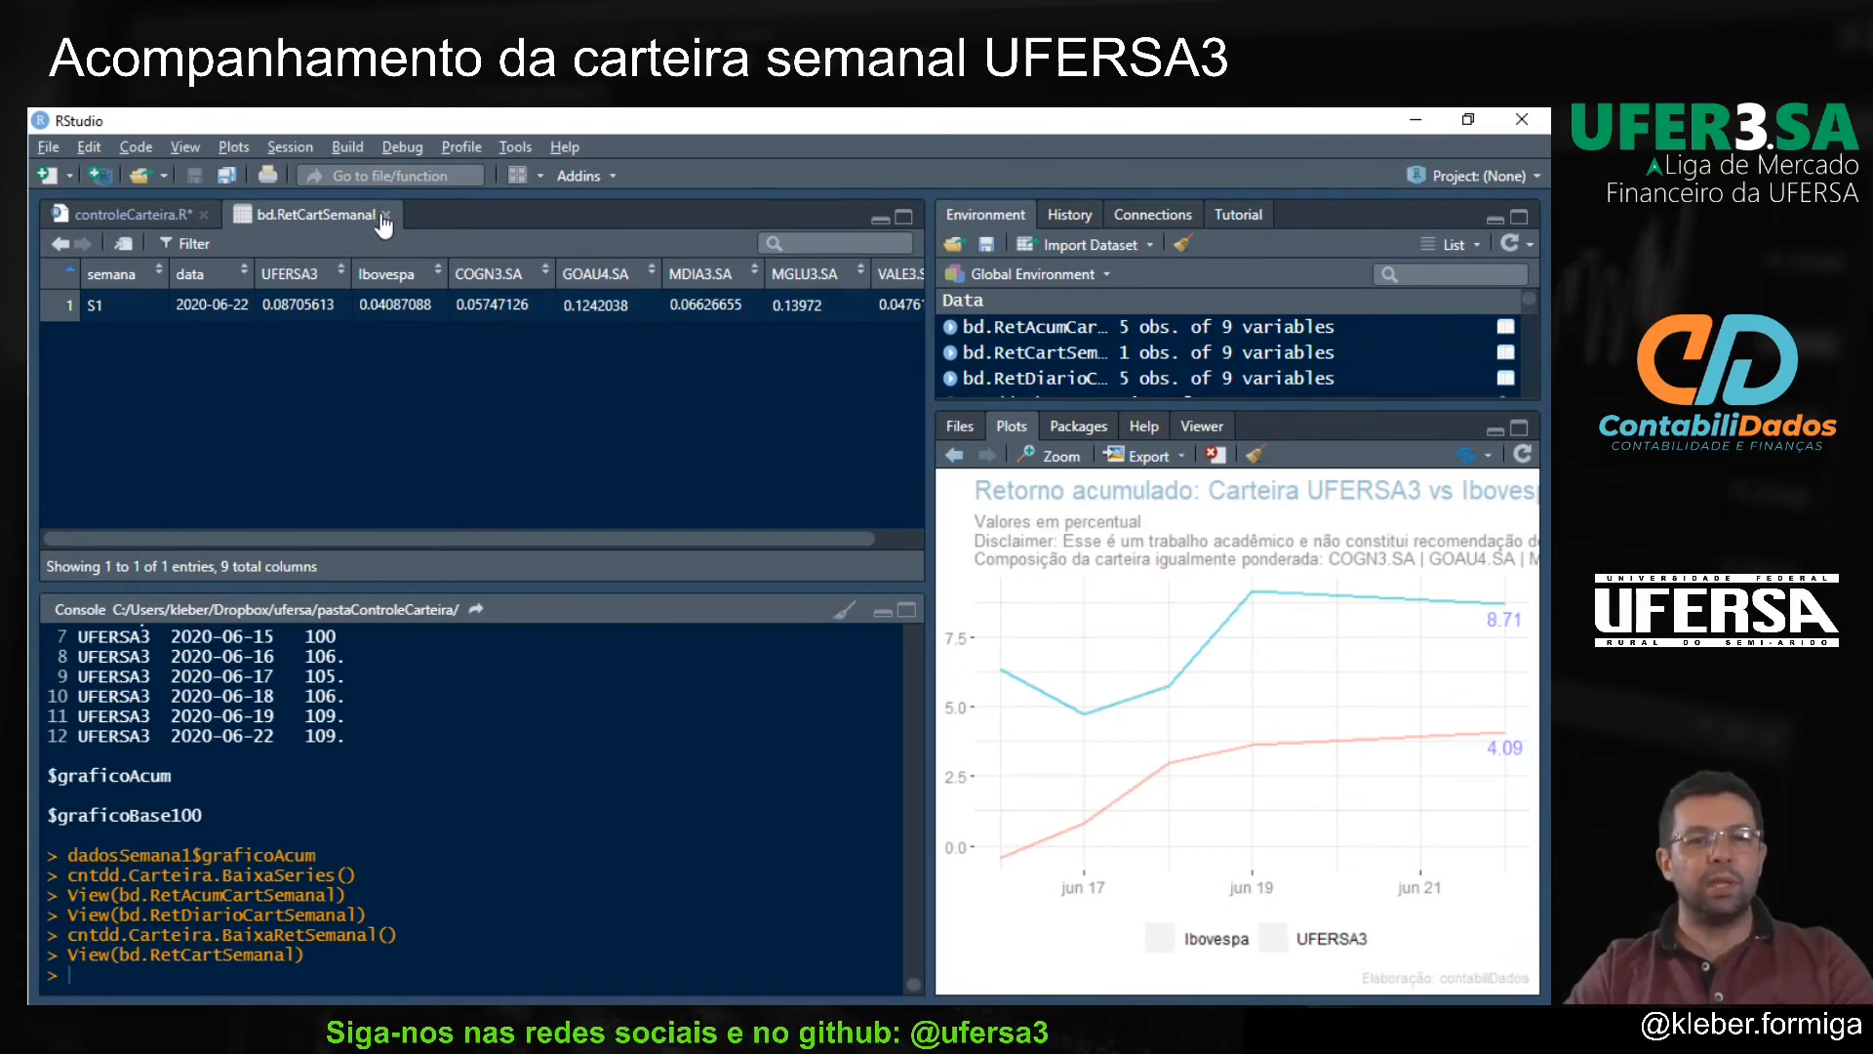
left_click(252, 434)
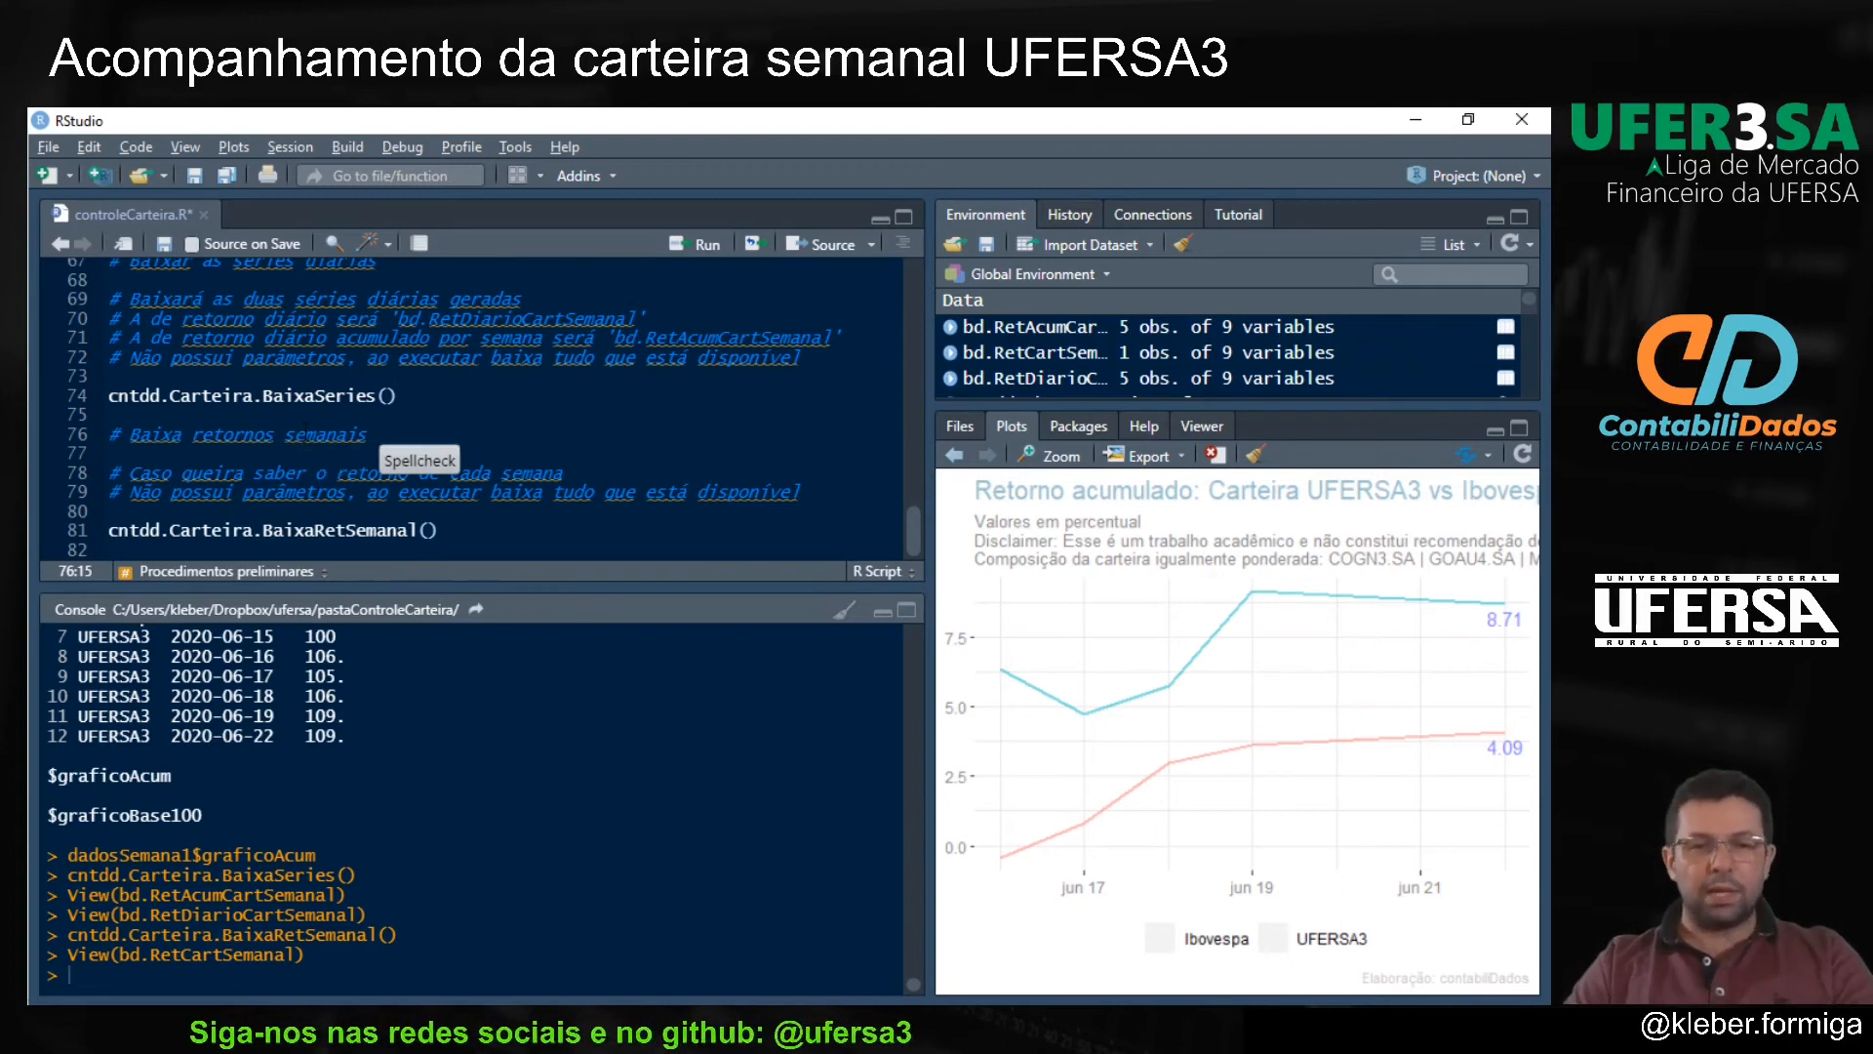
Step: Switch to the pastaControleCarteira folder, open controleCarteiras.xlsx from its sheets folder in Excel and select cell A3
key("alt+Tab")
key("alt+Tab")
key("alt+Tab")
key("alt+Tab")
key("alt+Tab")
key("alt+Tab")
key("alt+Tab")
key("alt+Tab")
key("alt+Tab")
key("alt+Tab")
key("alt+Tab")
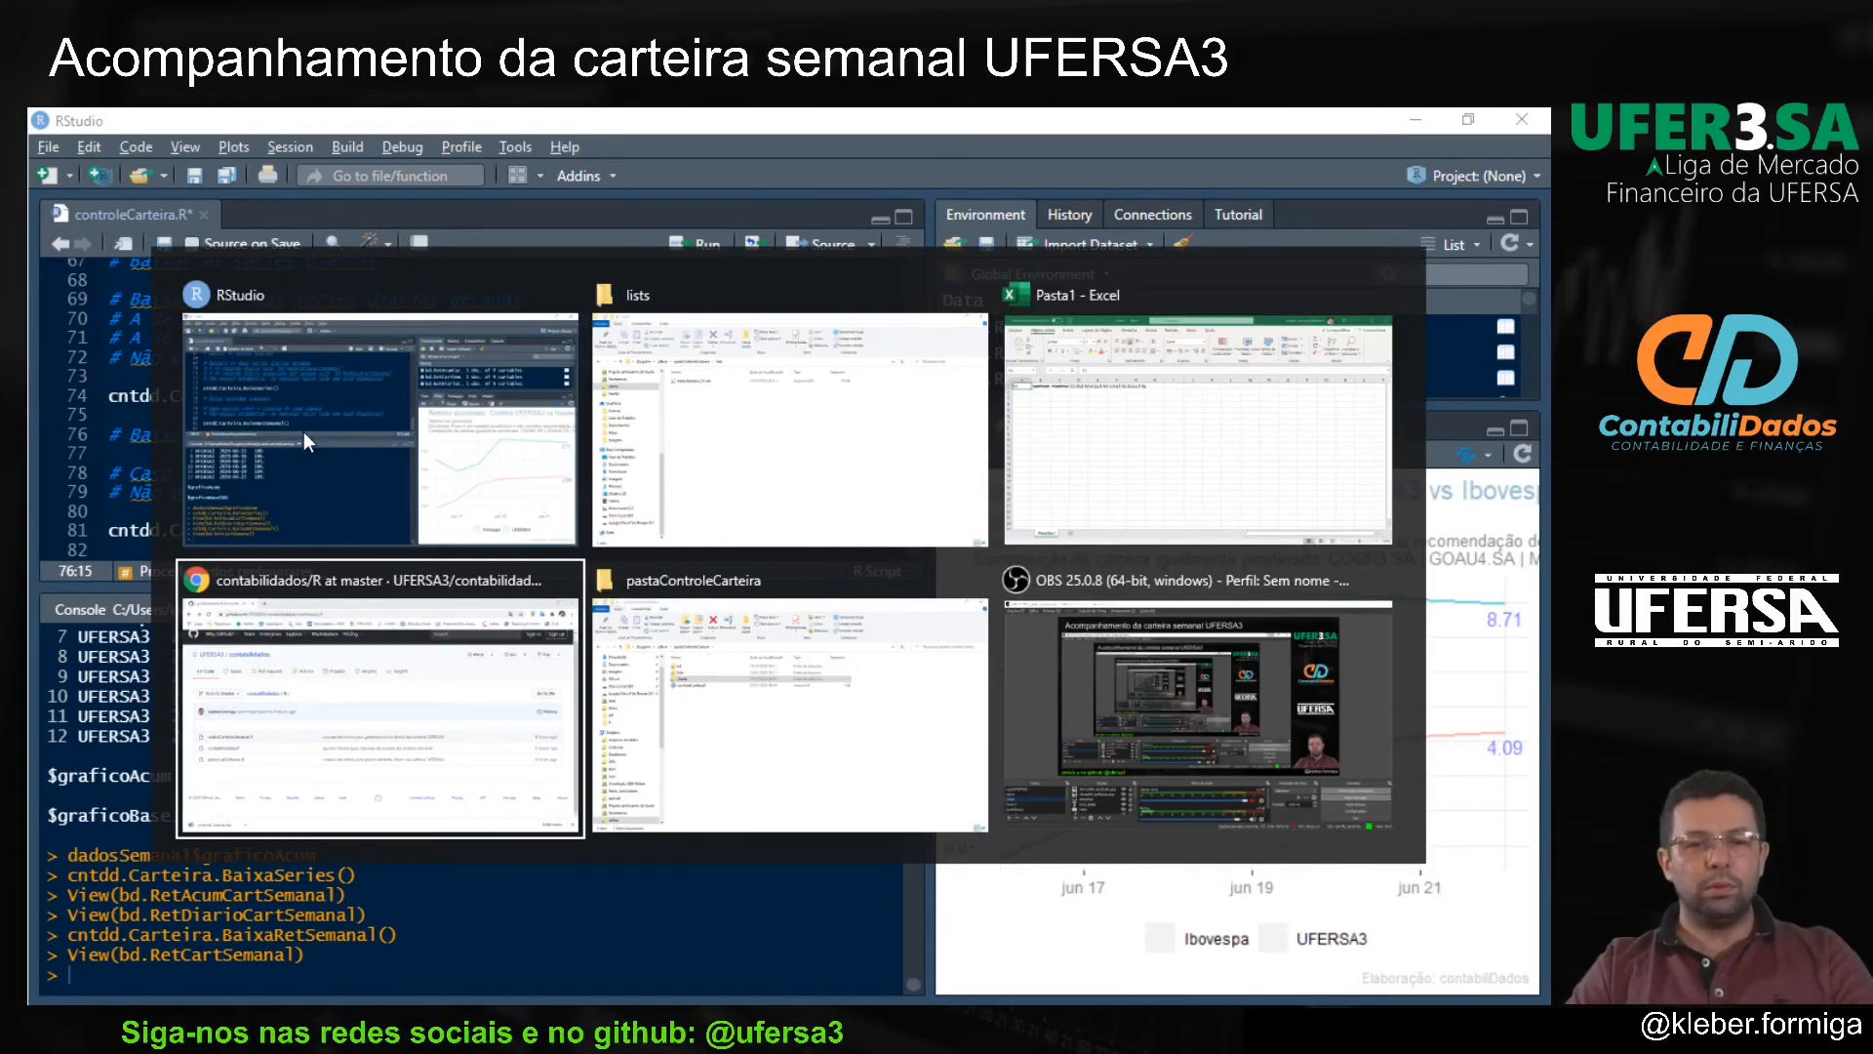
key("alt+Tab")
key("alt+Tab")
key("alt+Tab")
key("alt+Tab")
key("alt+Tab")
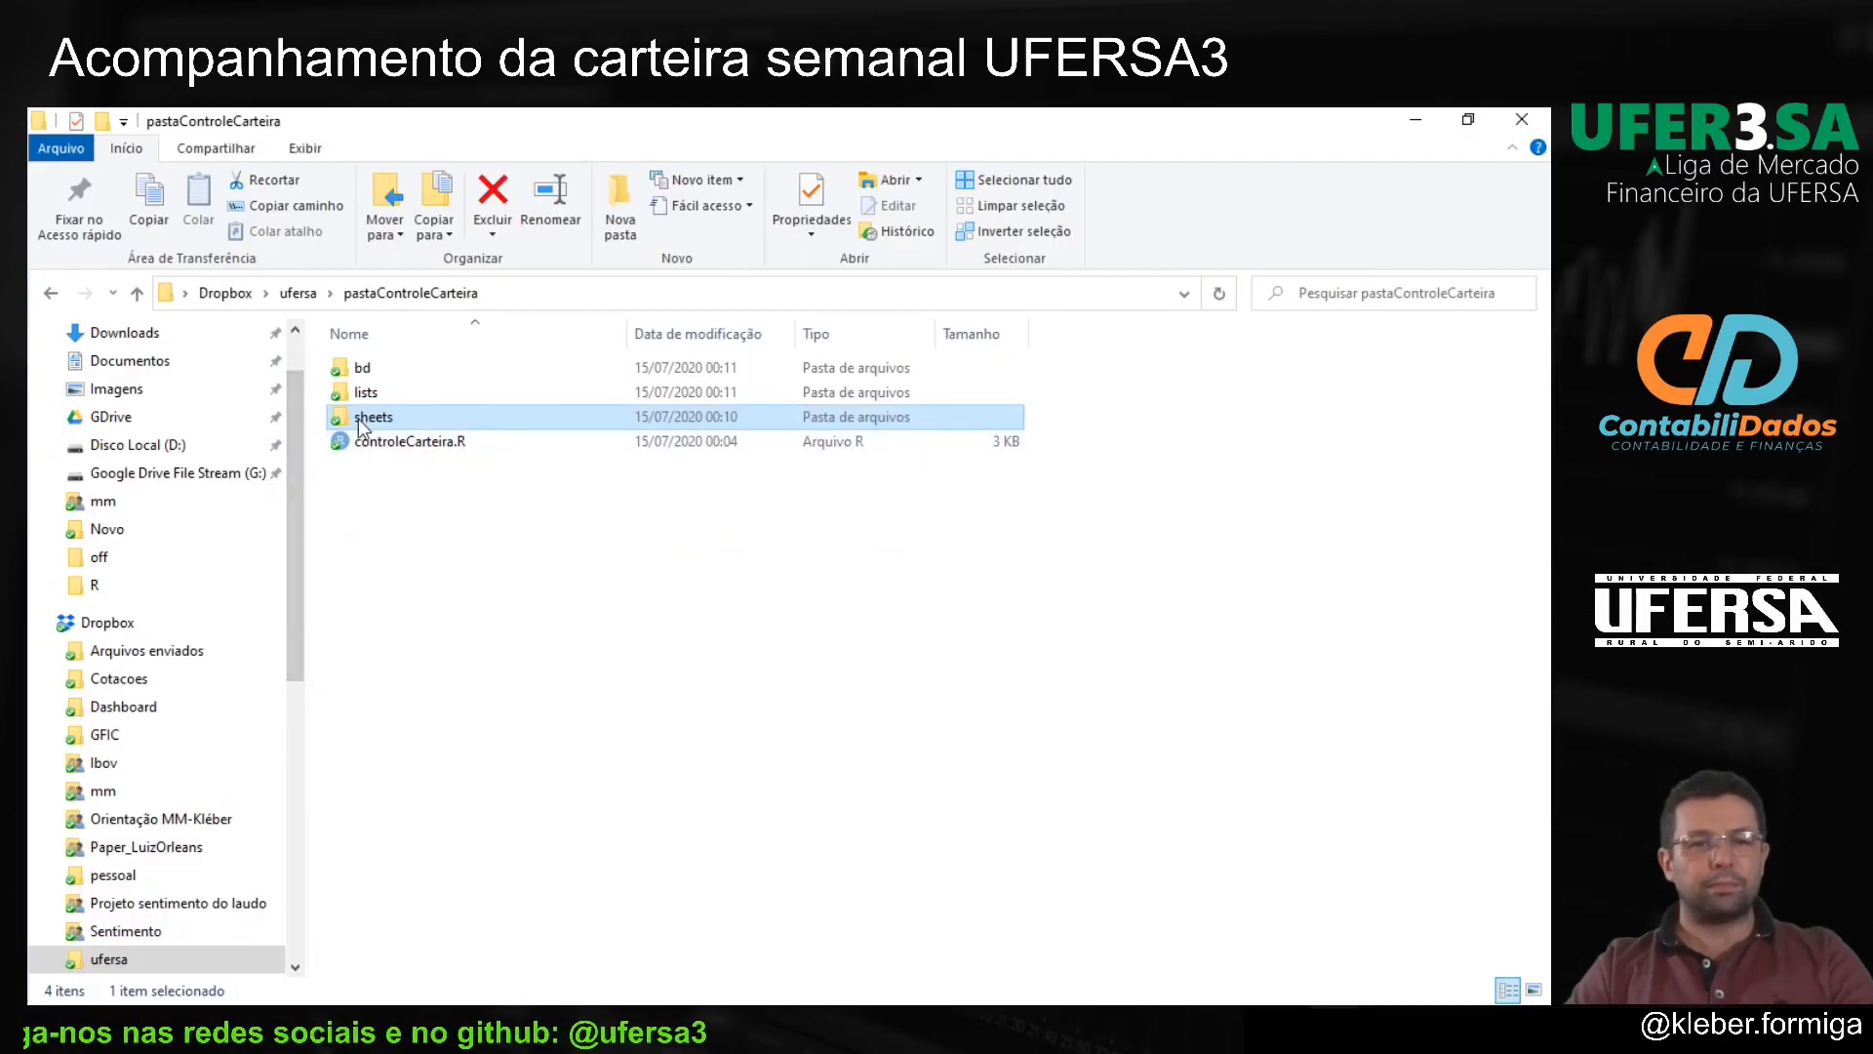
double_click(359, 418)
double_click(356, 375)
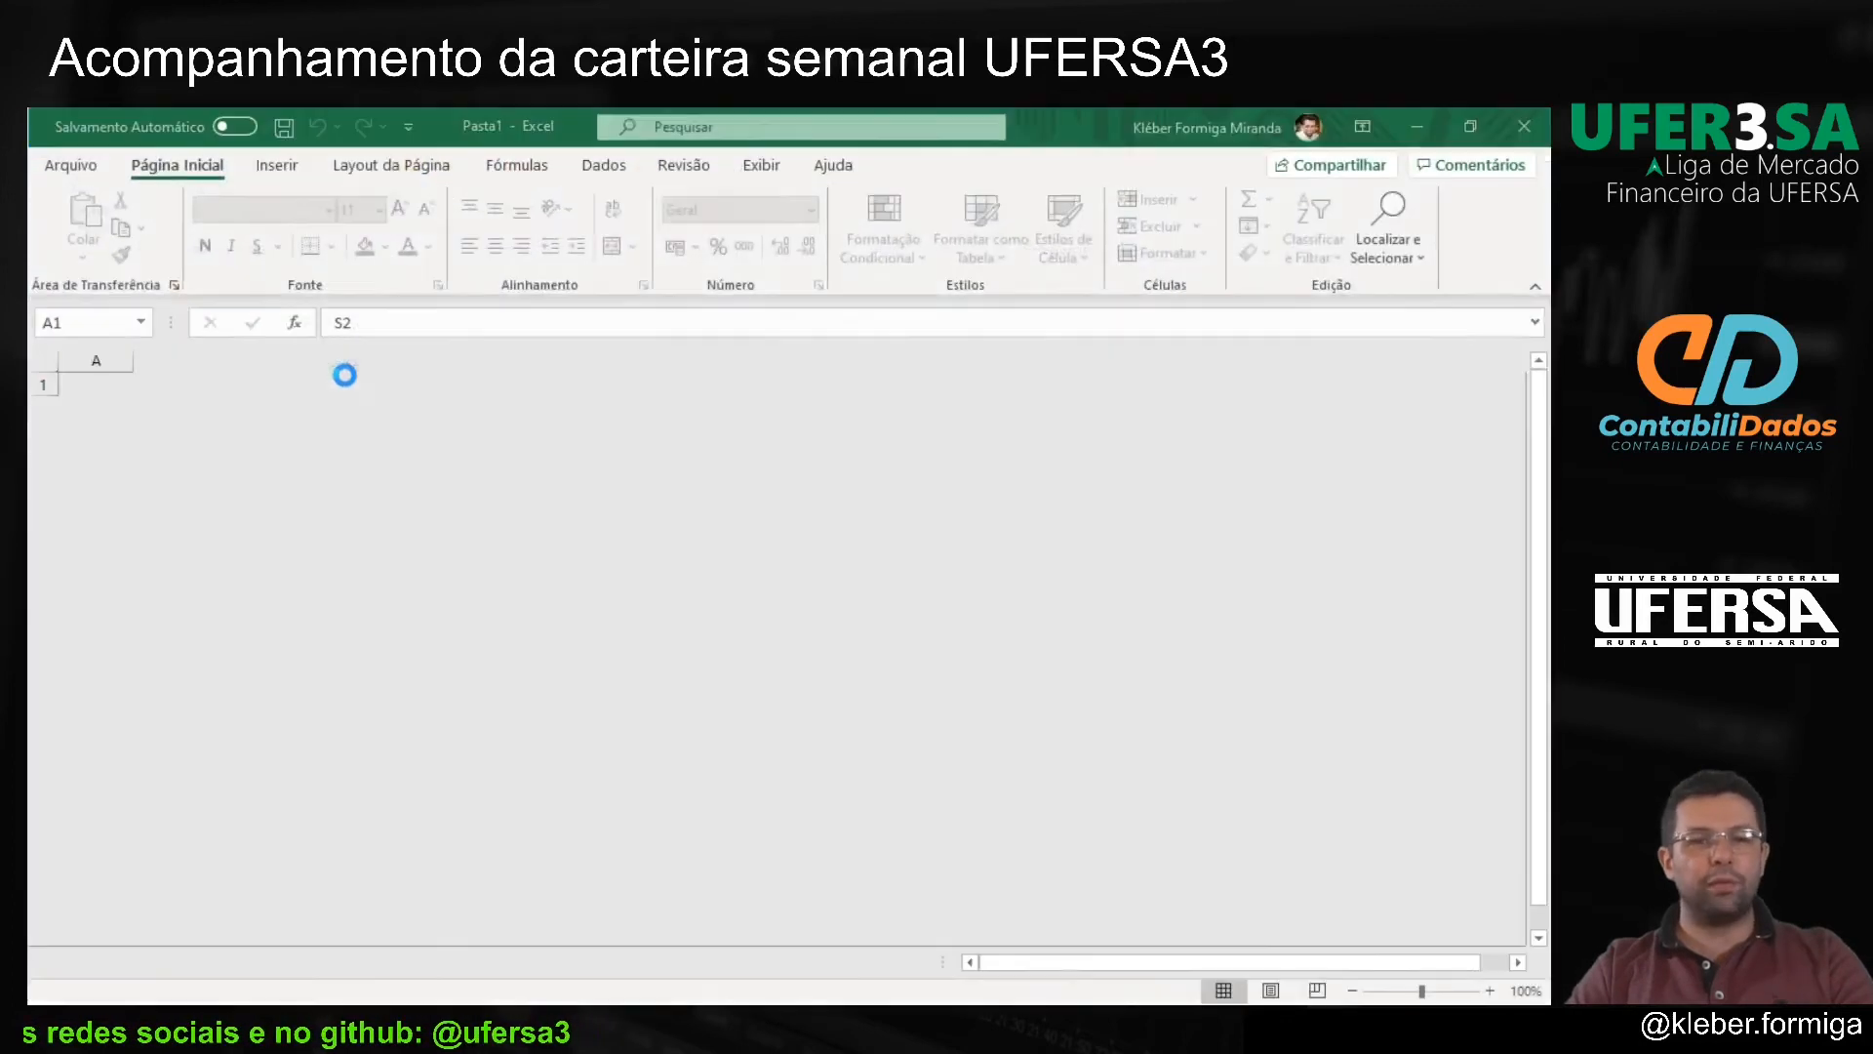
key("Down")
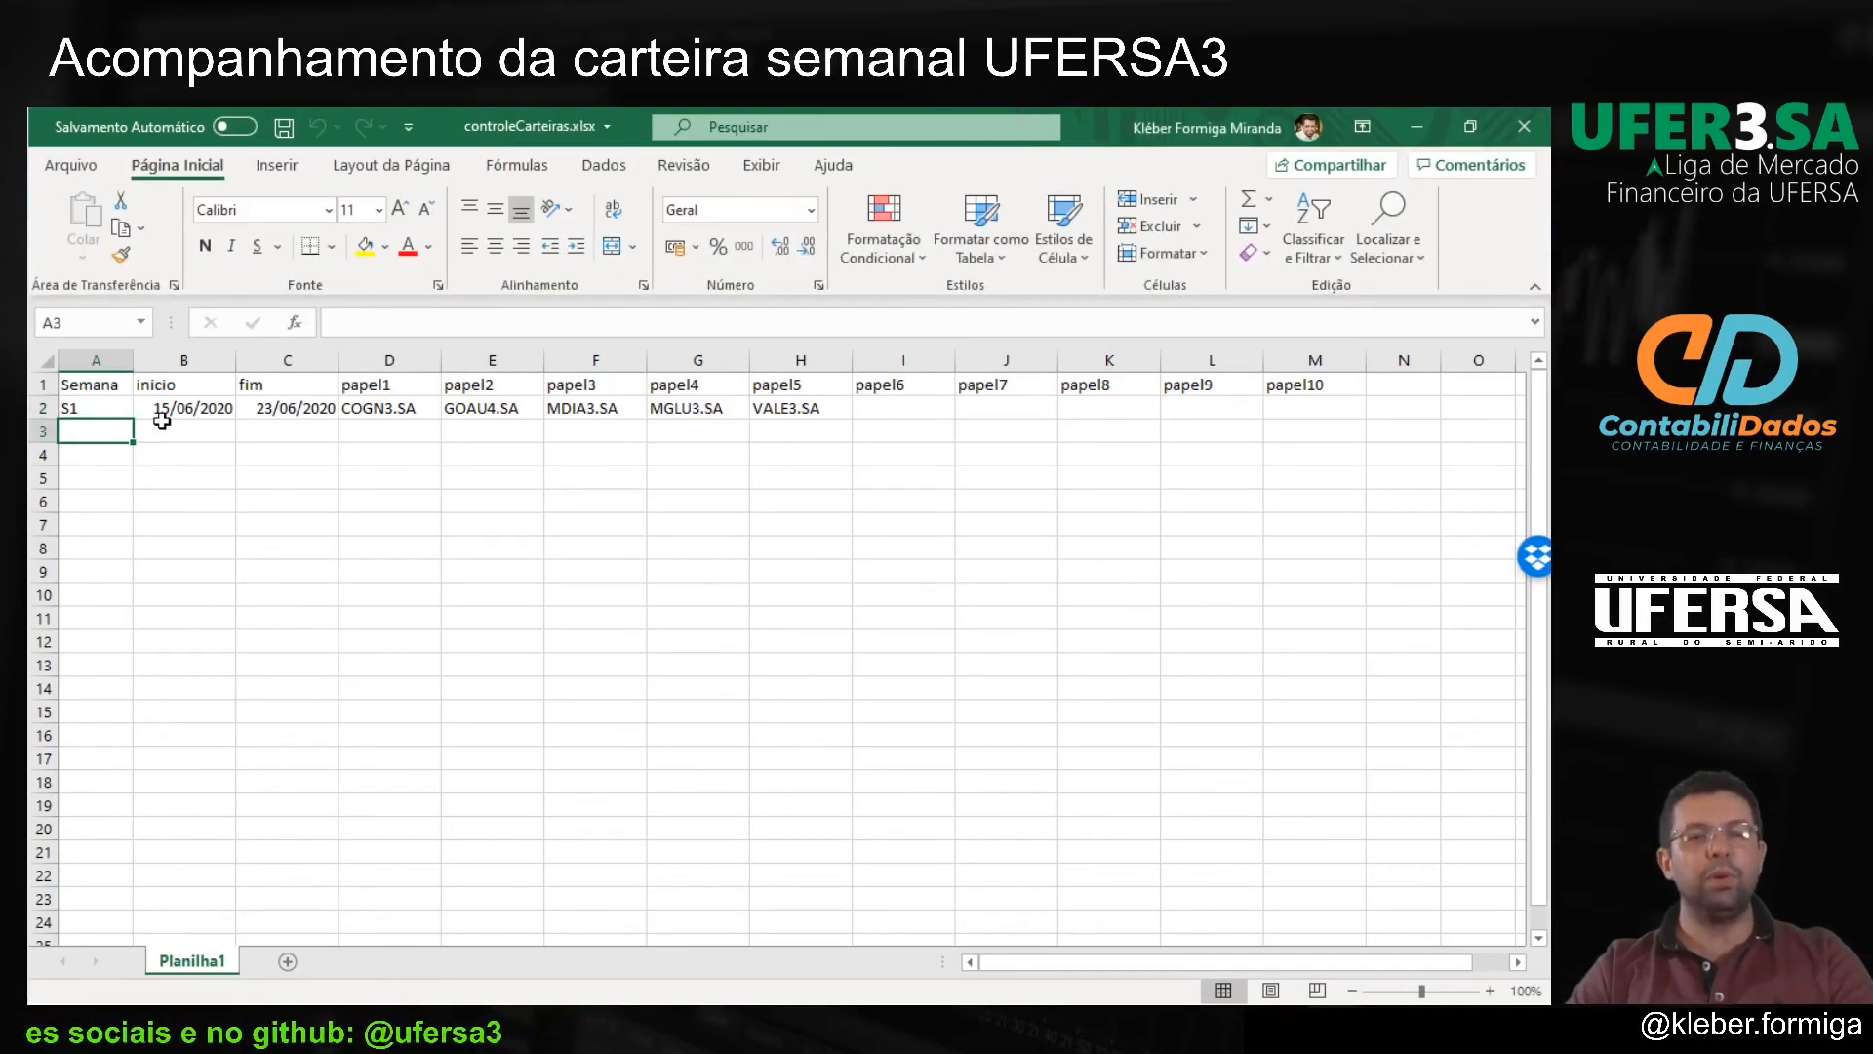
Step: Copy the S2 row A1:G1 from the Pasta1 workbook and paste it at cell A3 of controleCarteiras.xlsx
key("alt+Tab")
key("alt+Tab")
key("alt+Tab")
key("alt+Tab")
key("alt+Tab")
key("alt+Tab")
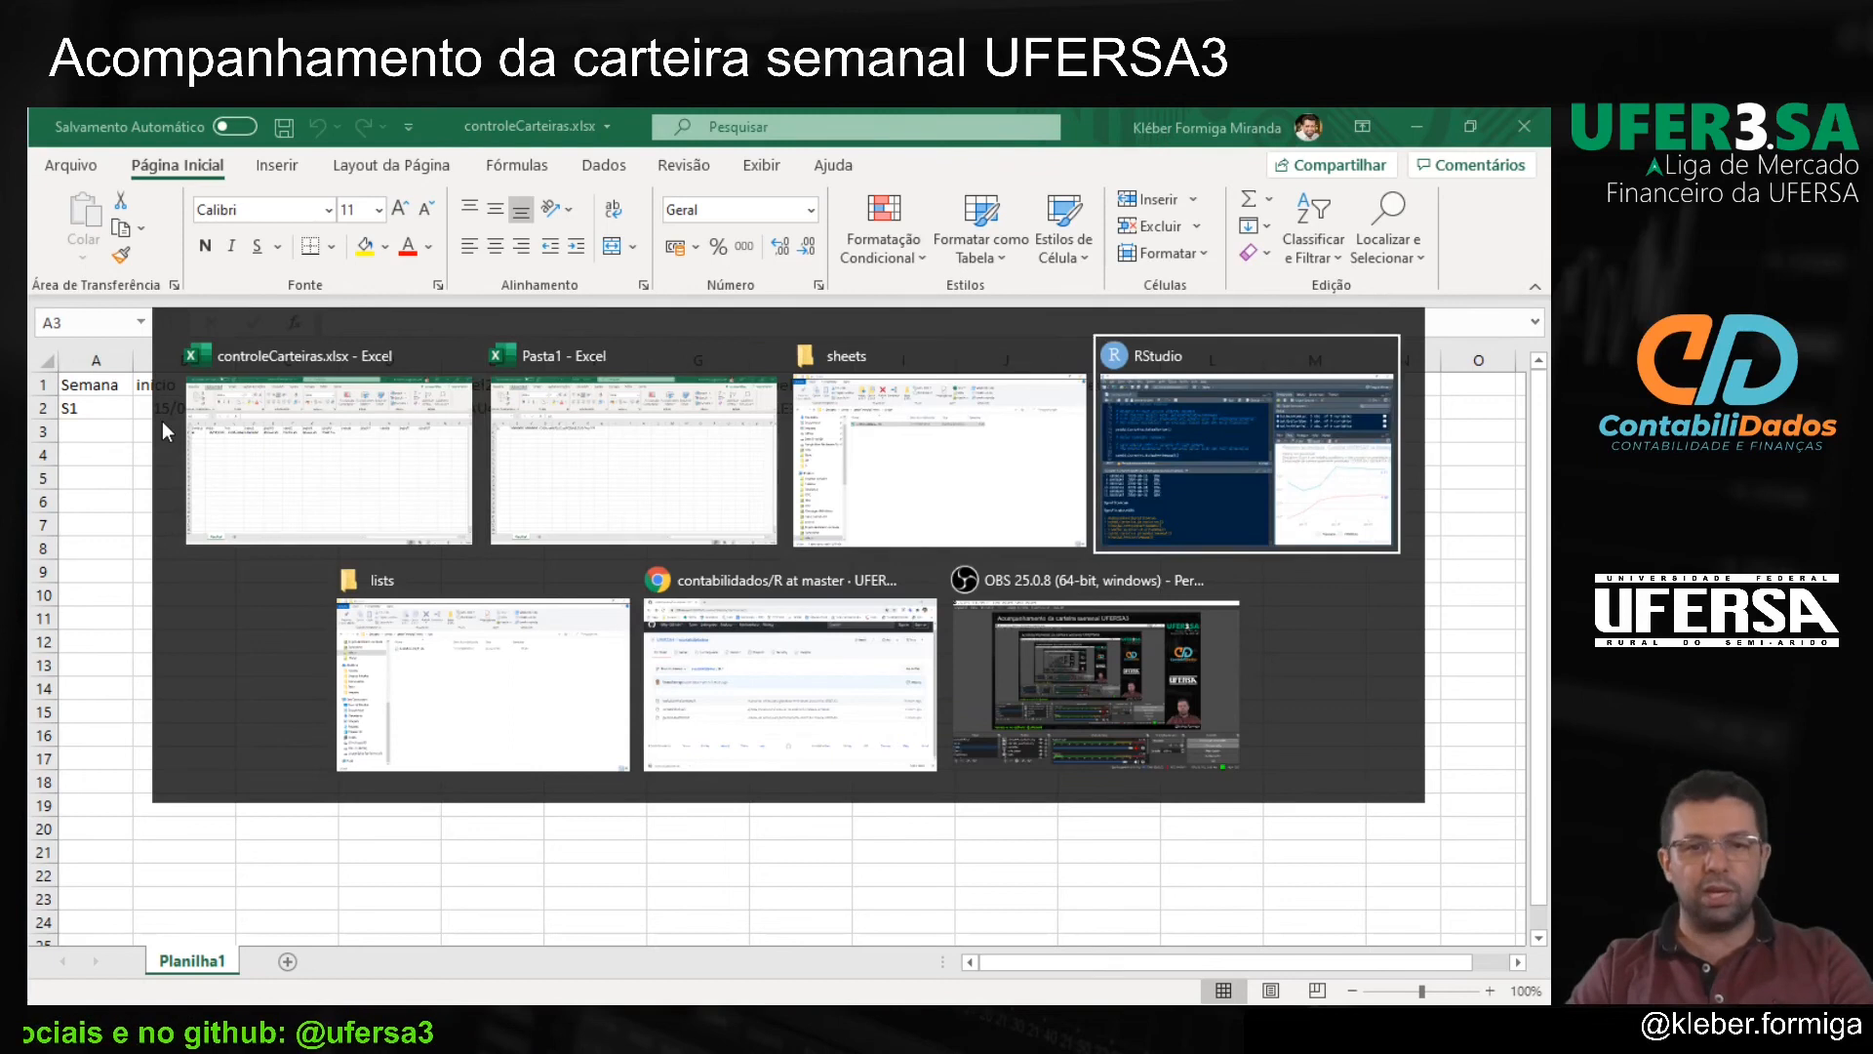
key("alt+Tab")
key("alt+Tab")
left_click_drag(74, 383, 561, 384)
key("ctrl+c")
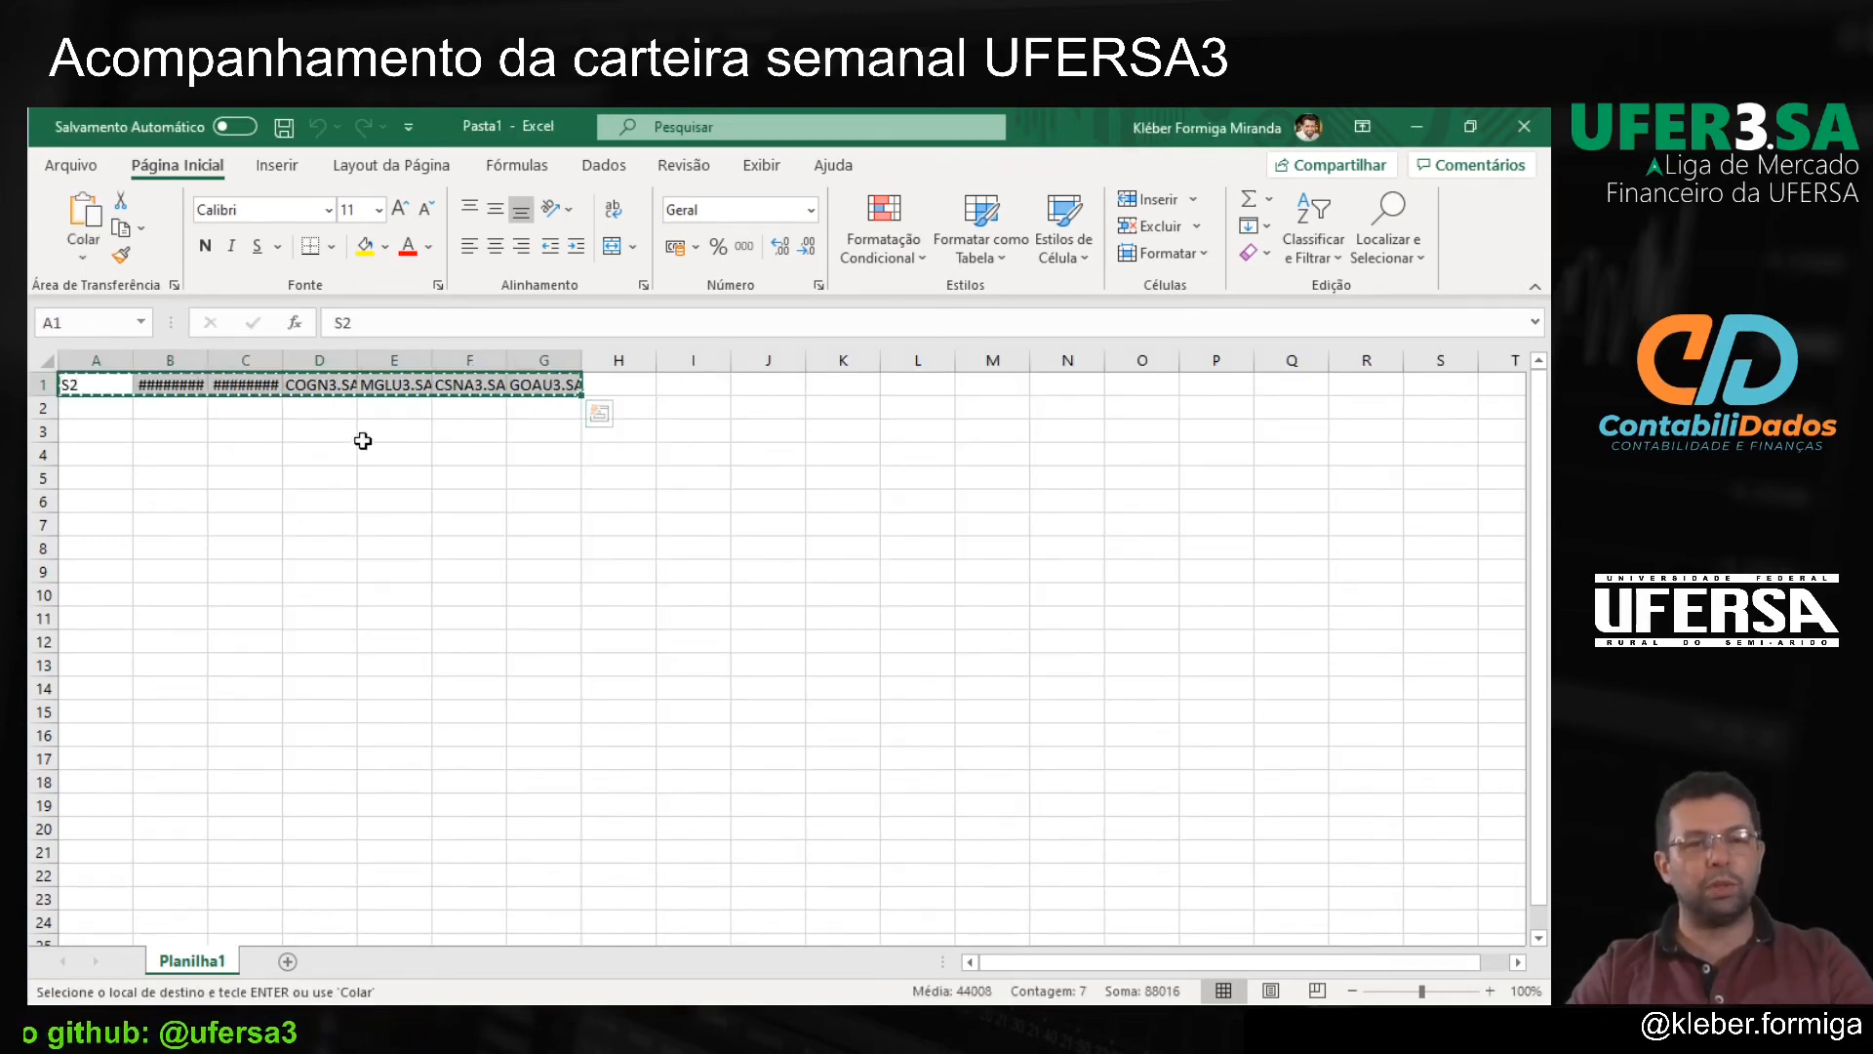
key("alt+Tab")
key("ctrl+v")
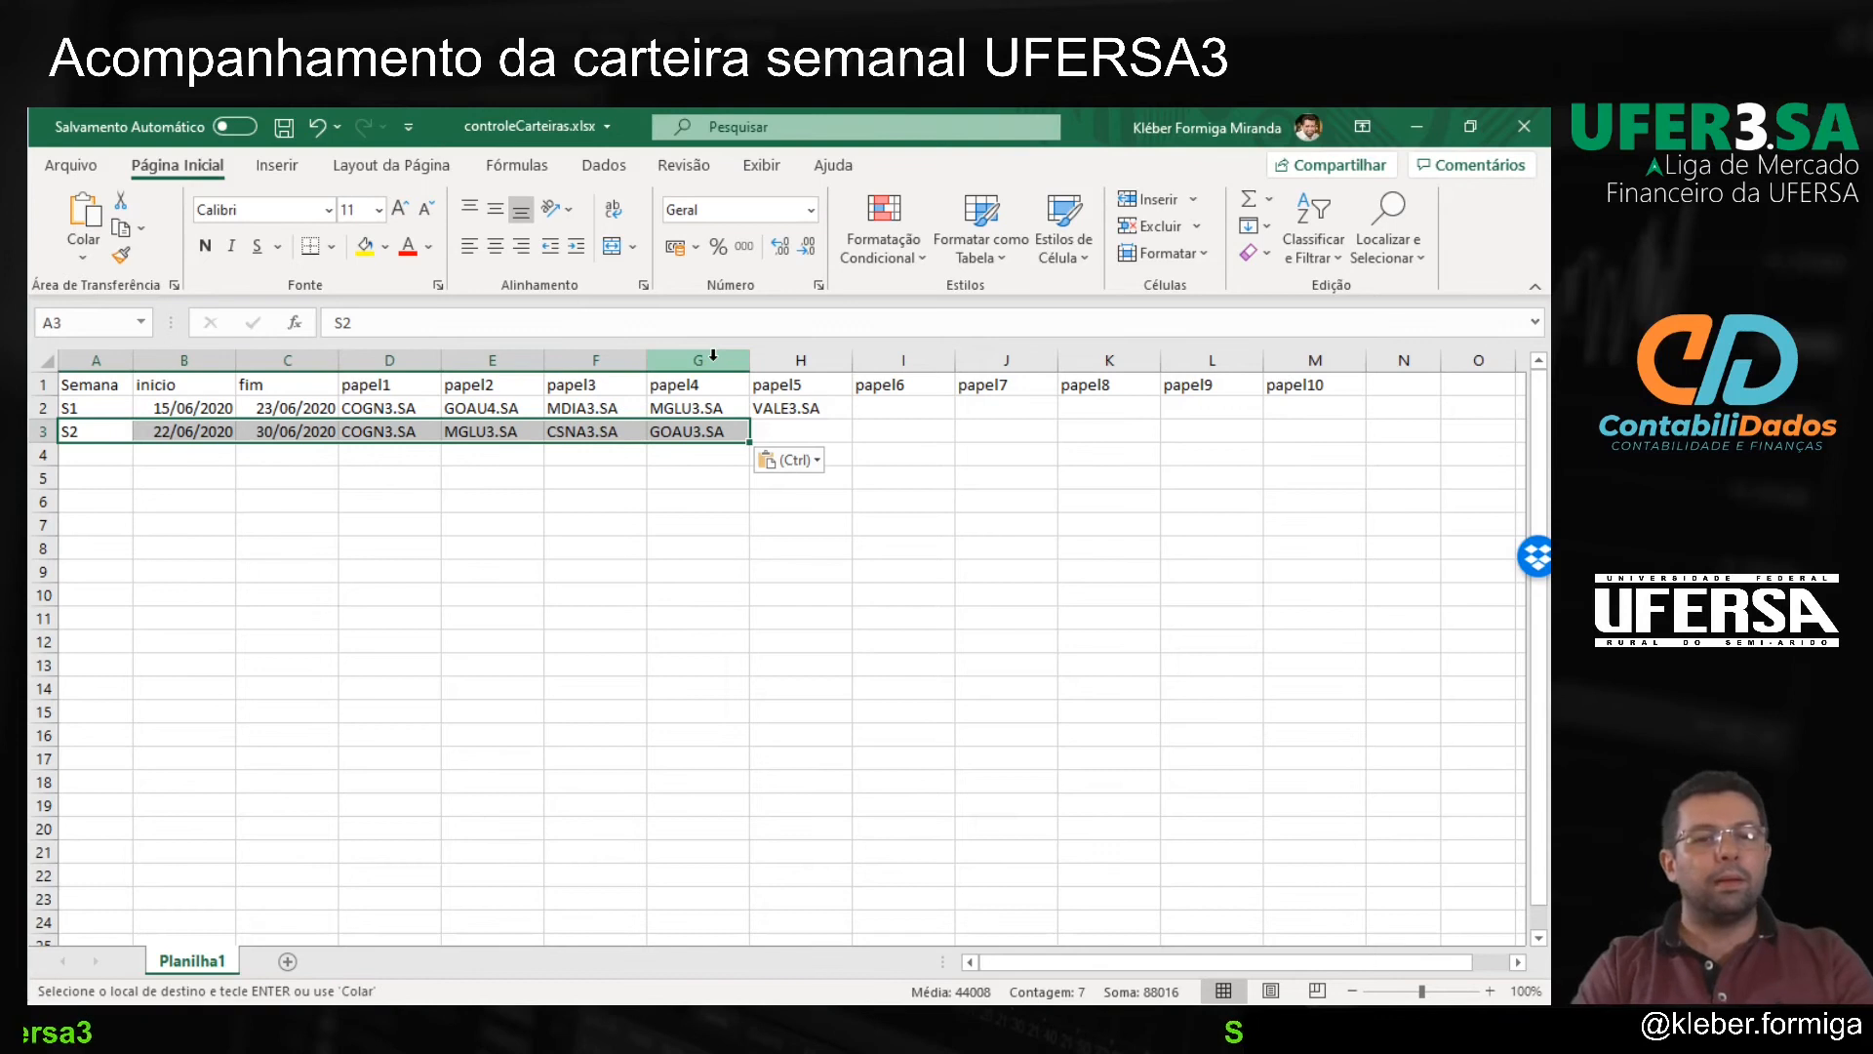
Step: Replace the papel4 ticker of week S2 in cell G3 with PETR4.SA
key("Right")
key("Right")
key("Right")
key("Right")
key("Right")
key("Right")
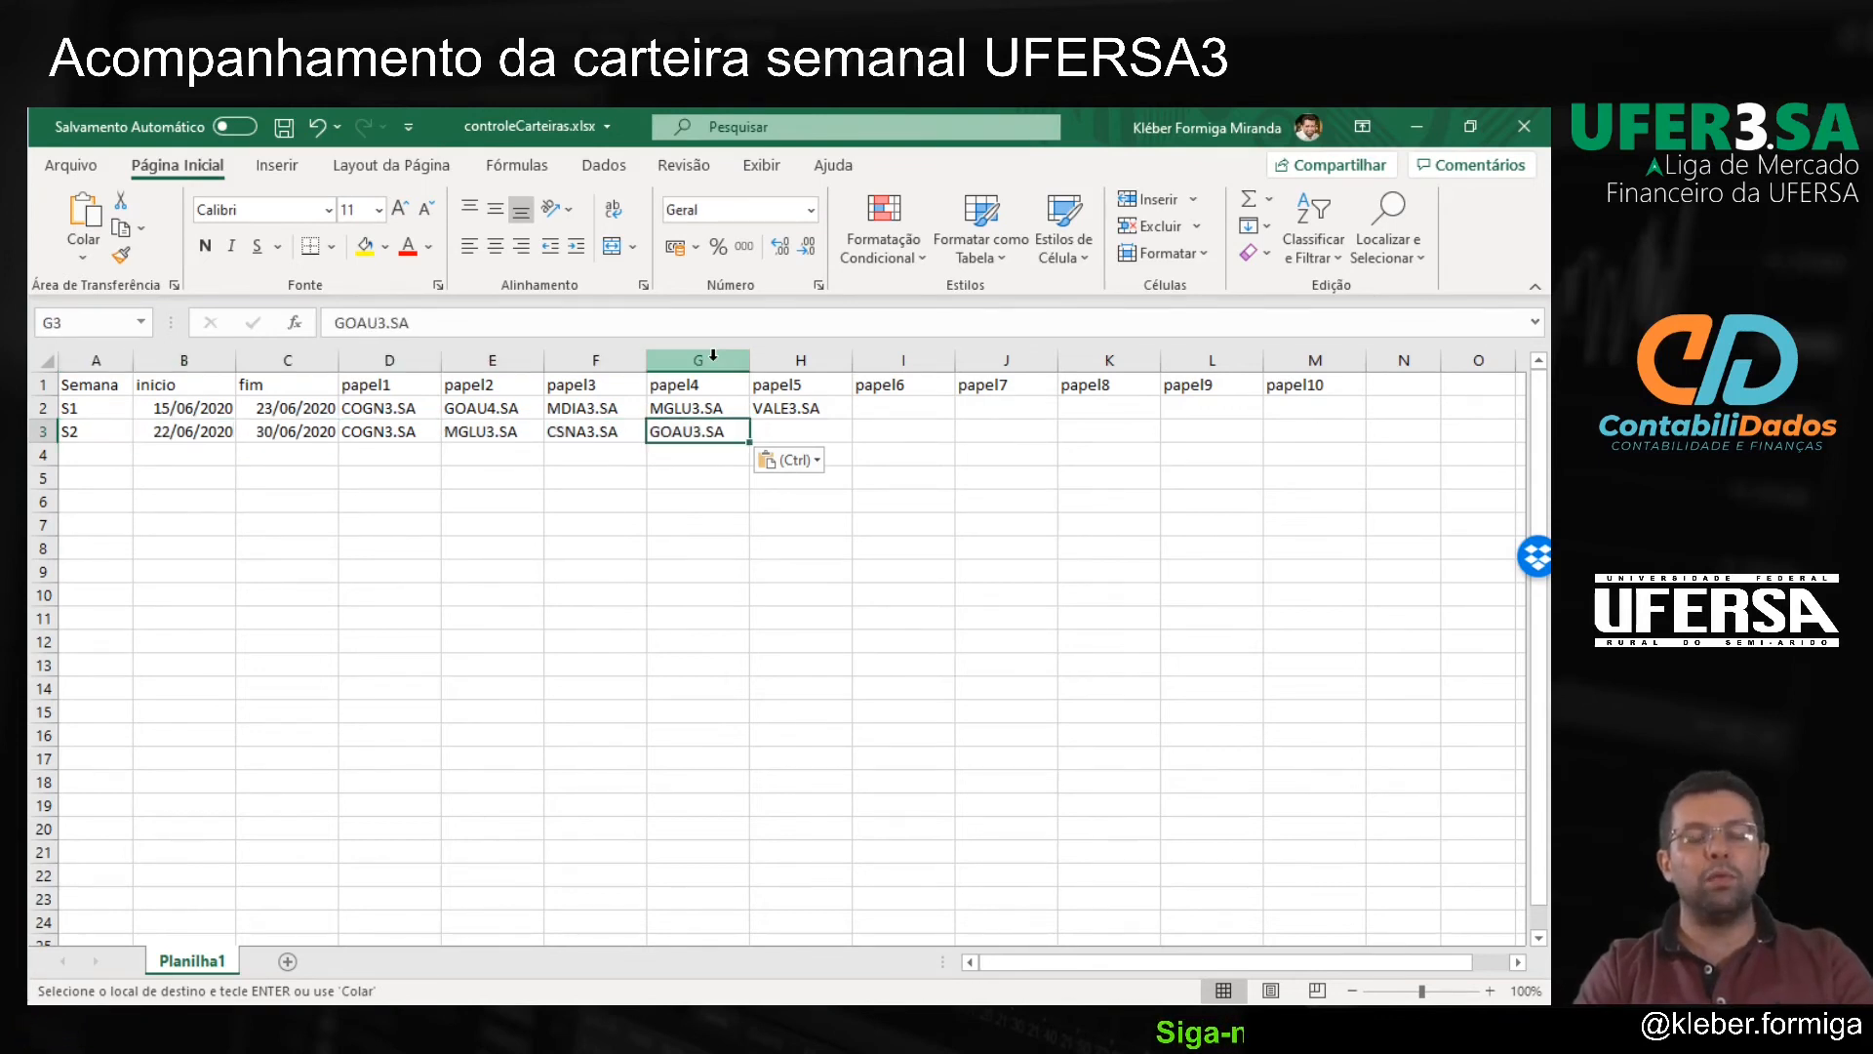
type("PE")
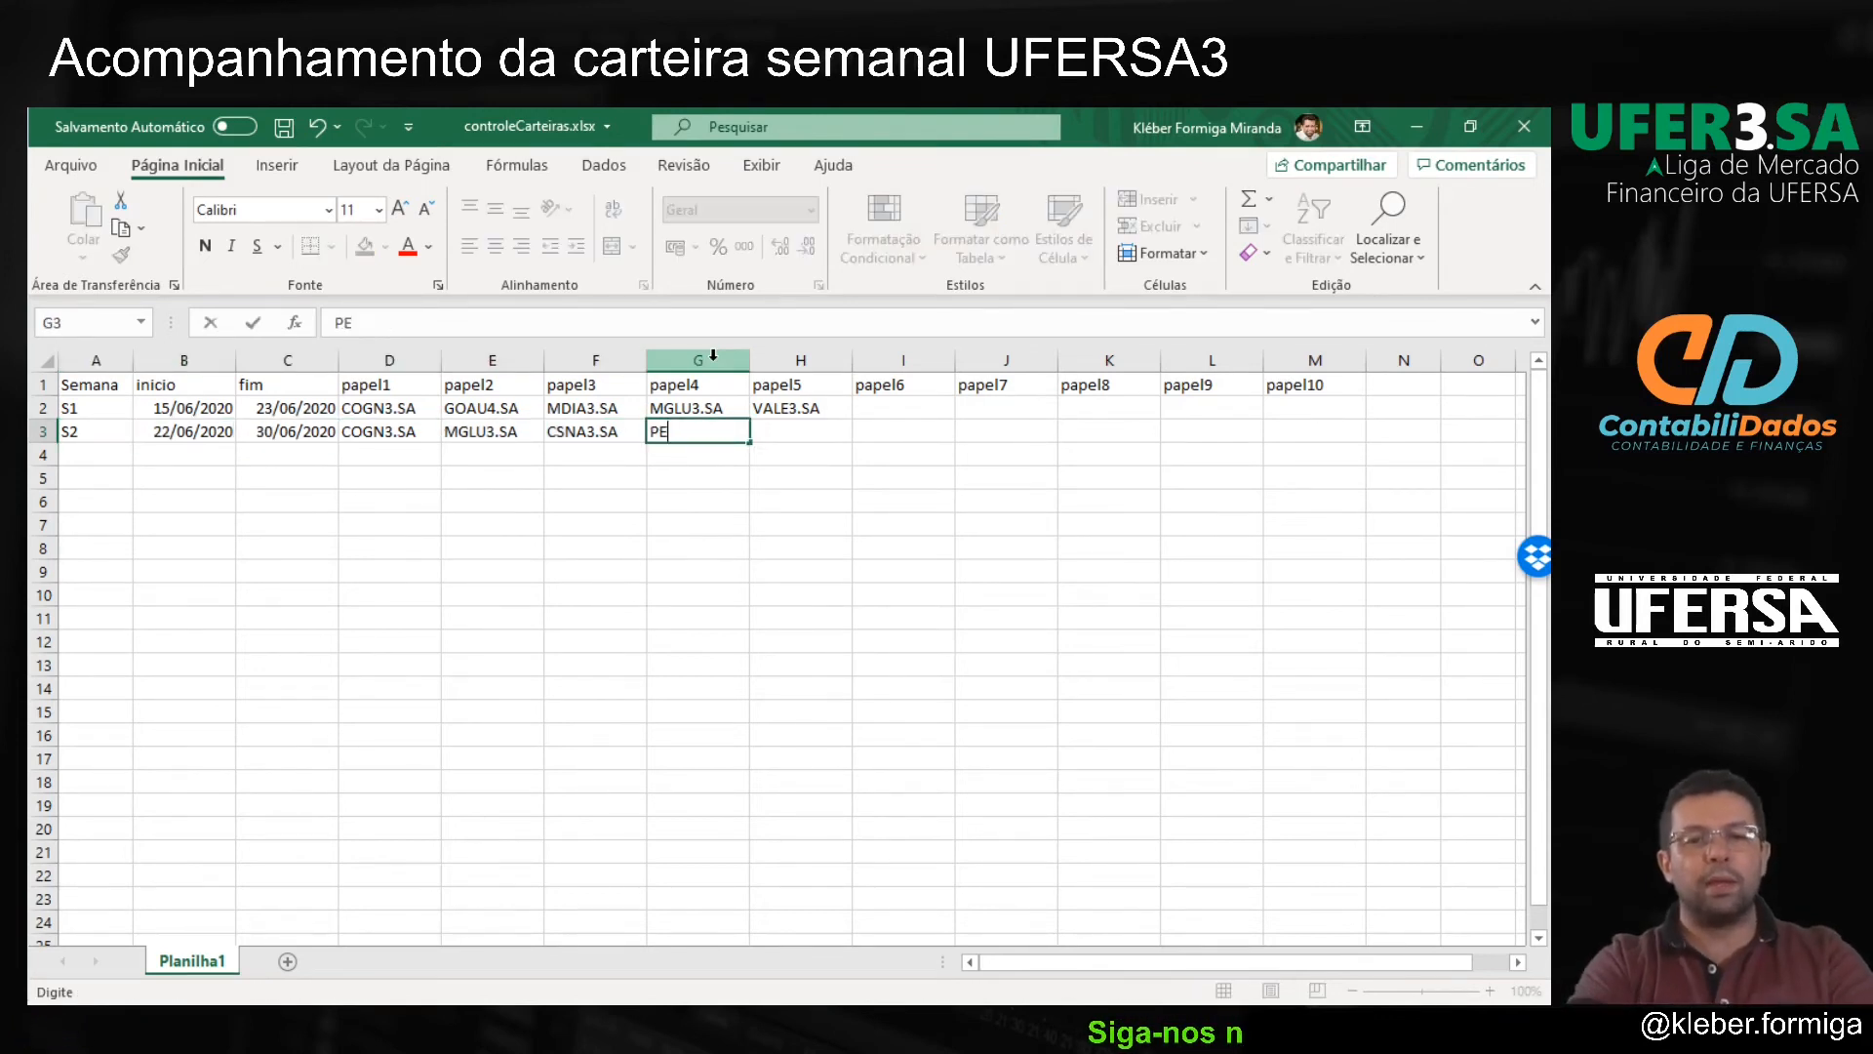
type("TR4.SA")
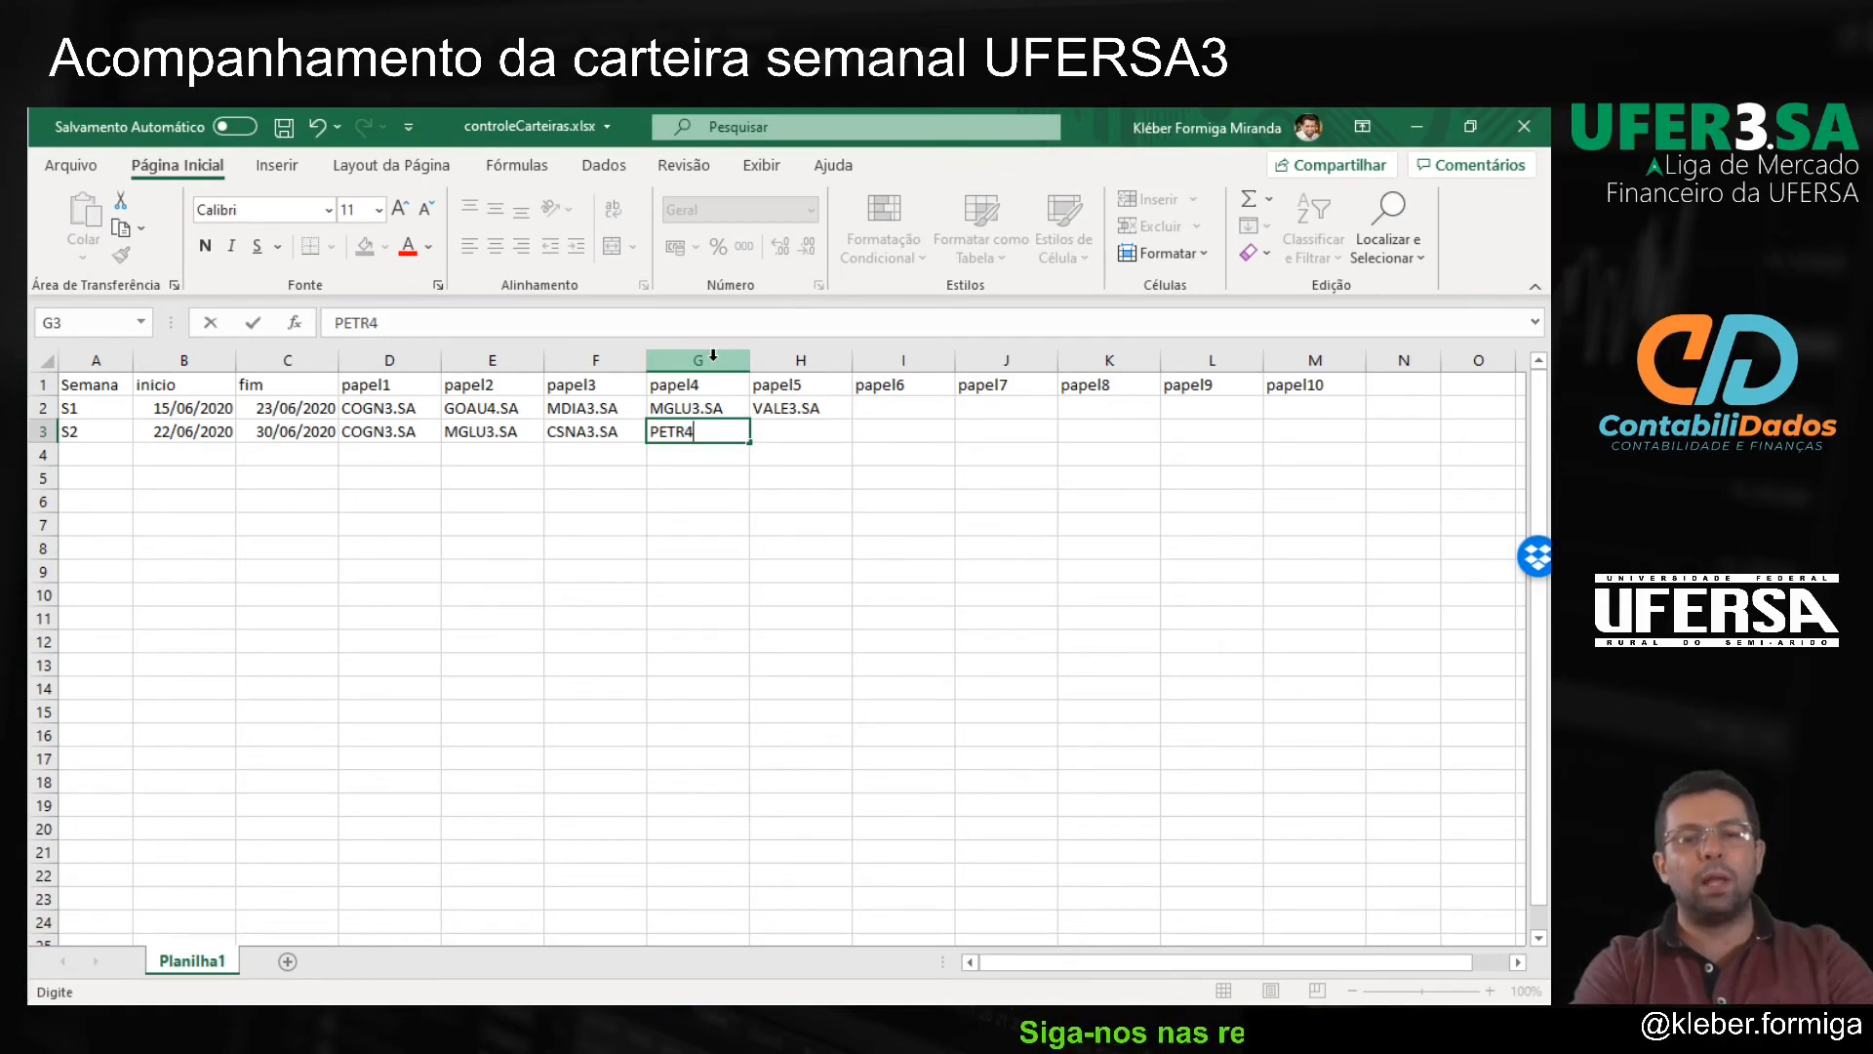
key("Right")
Step: Review the S2 entries cell by cell across row 3, from the week label to the last ticker
key("Left")
key("Left")
key("Left")
key("Left")
key("Left")
key("Left")
key("Left")
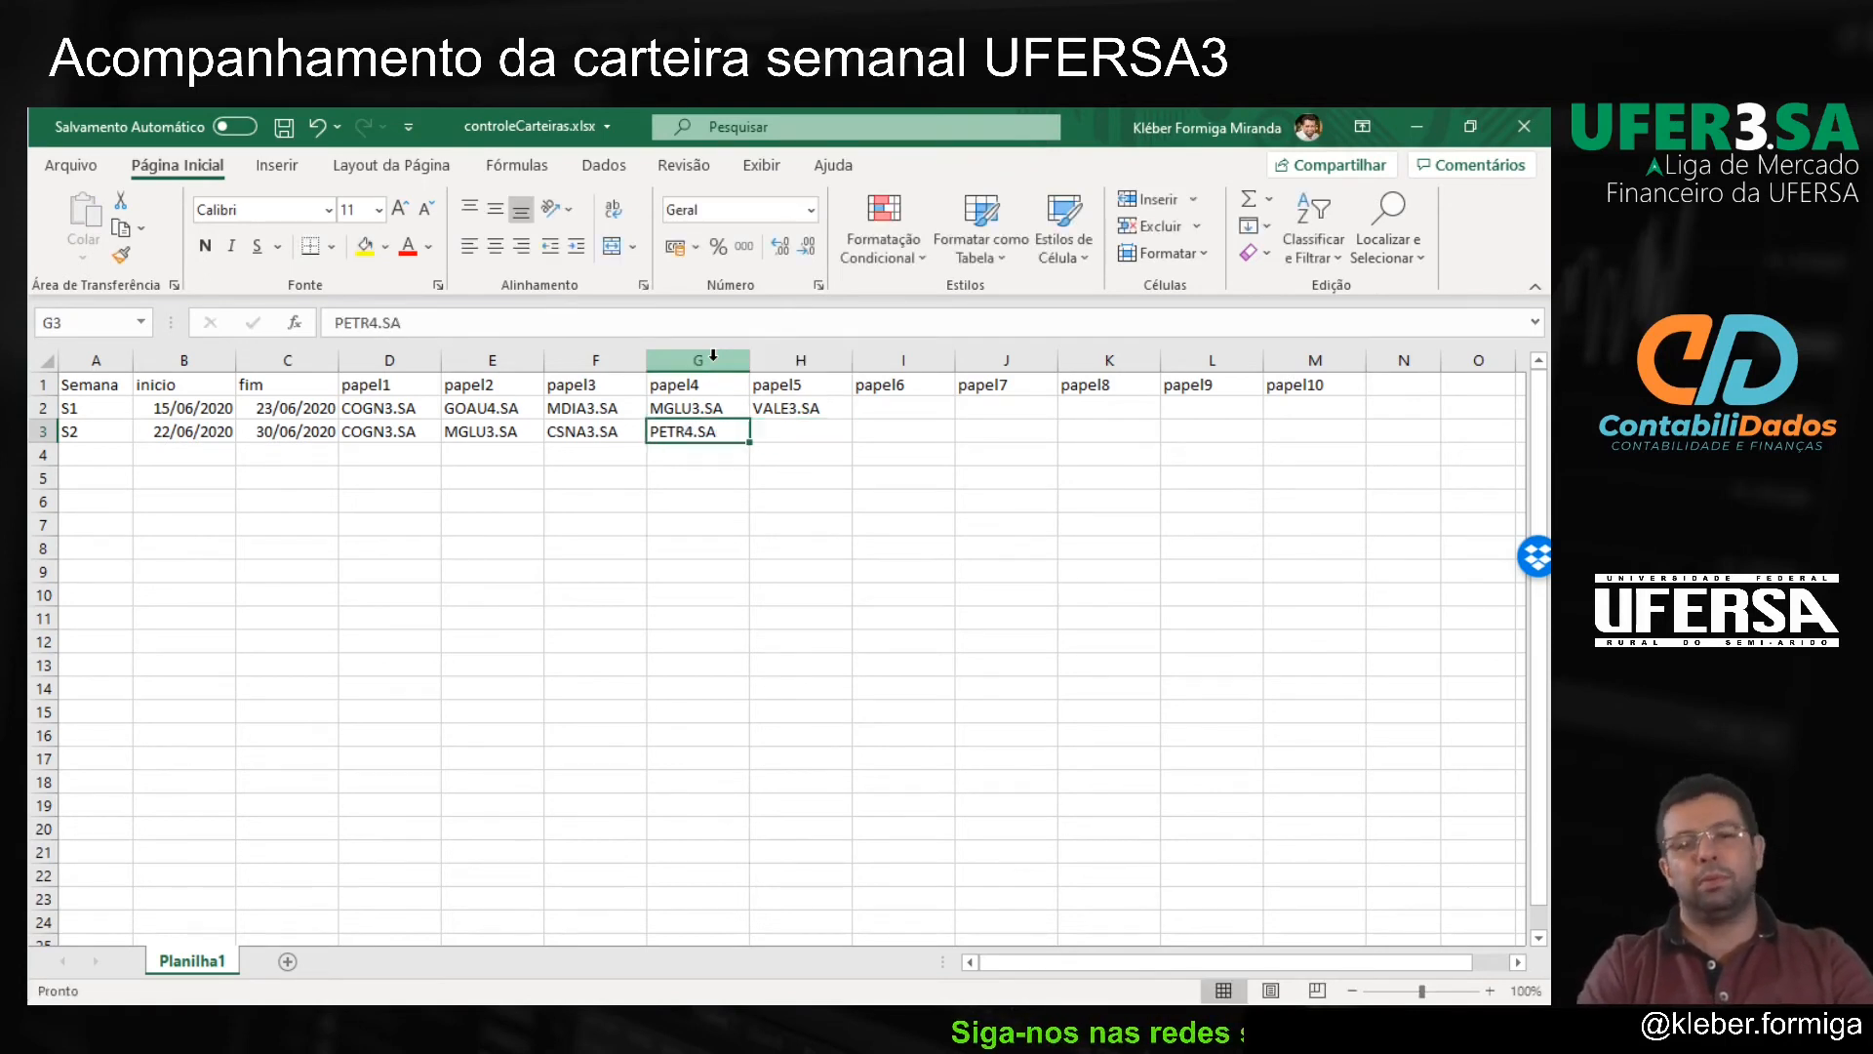
key("Right")
key("Right")
key("Right")
key("Right")
key("Right")
key("Right")
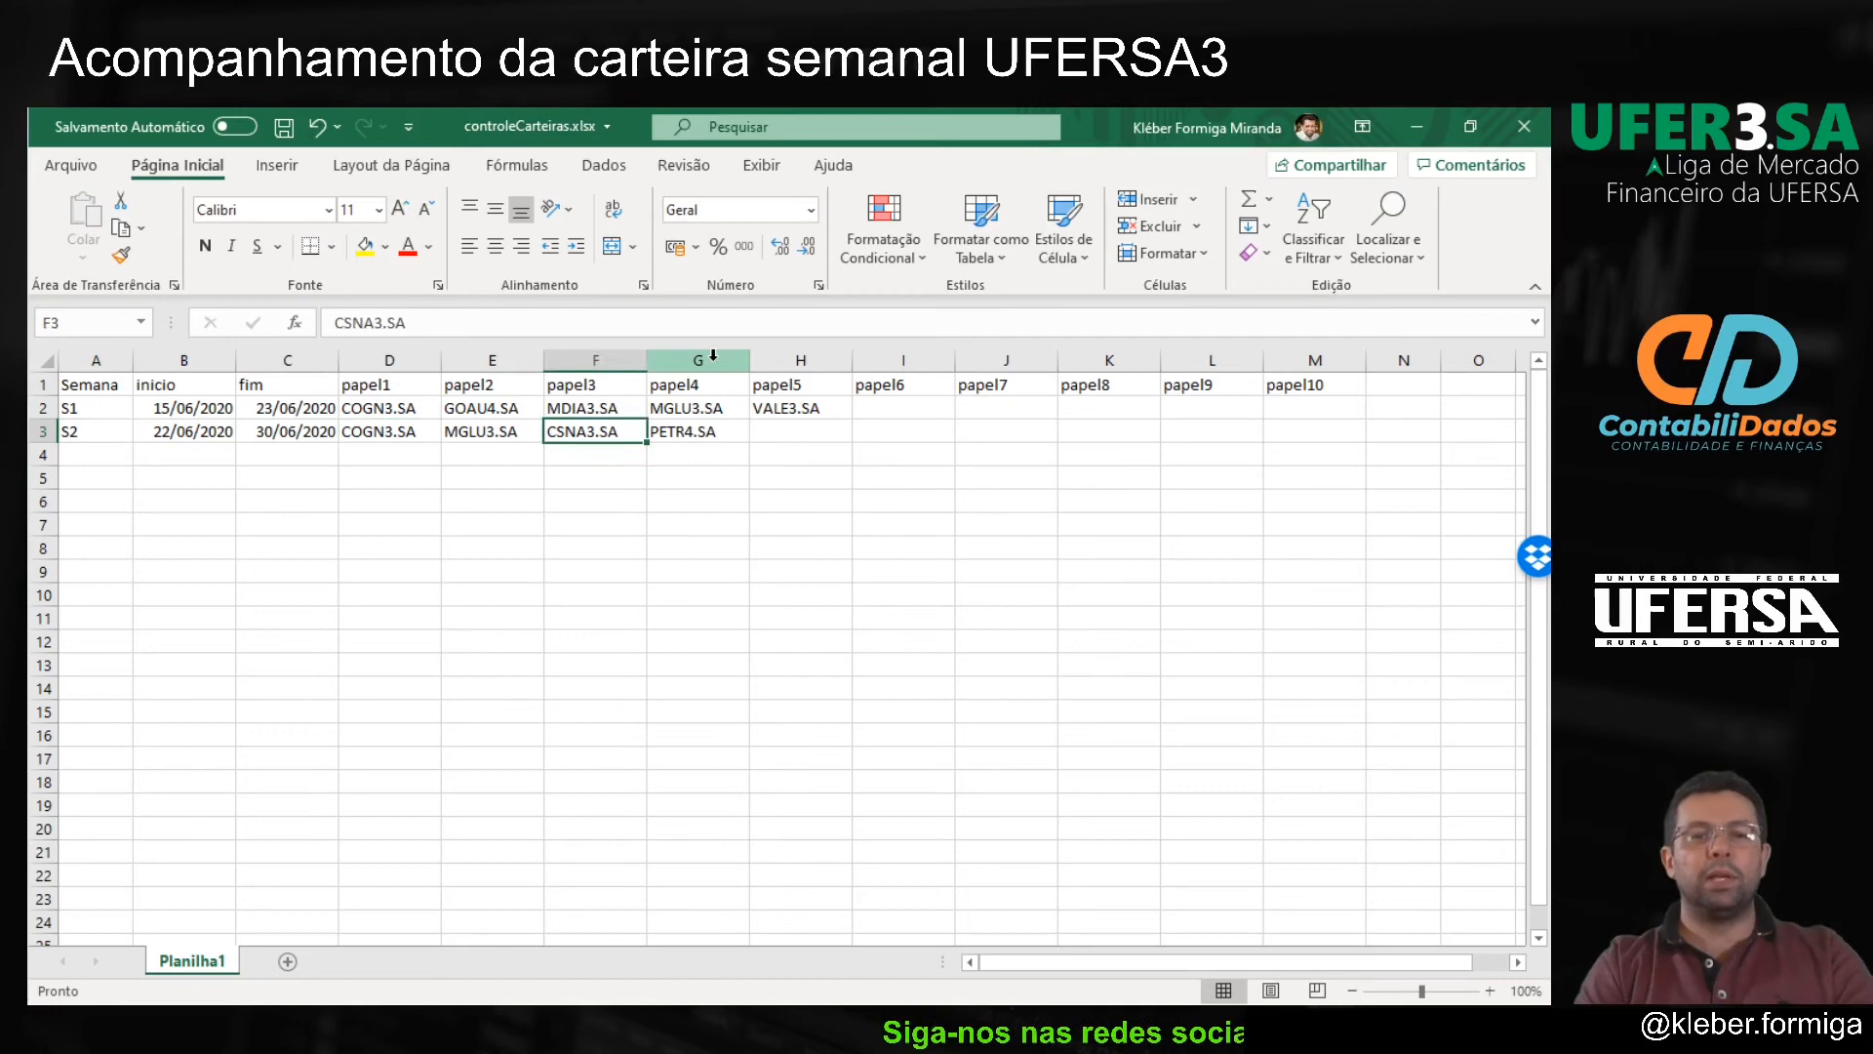
key("Left")
key("Left")
key("Left")
key("Left")
key("Left")
key("Left")
key("Right")
key("Right")
key("Right")
key("Right")
key("Right")
key("Right")
key("Left")
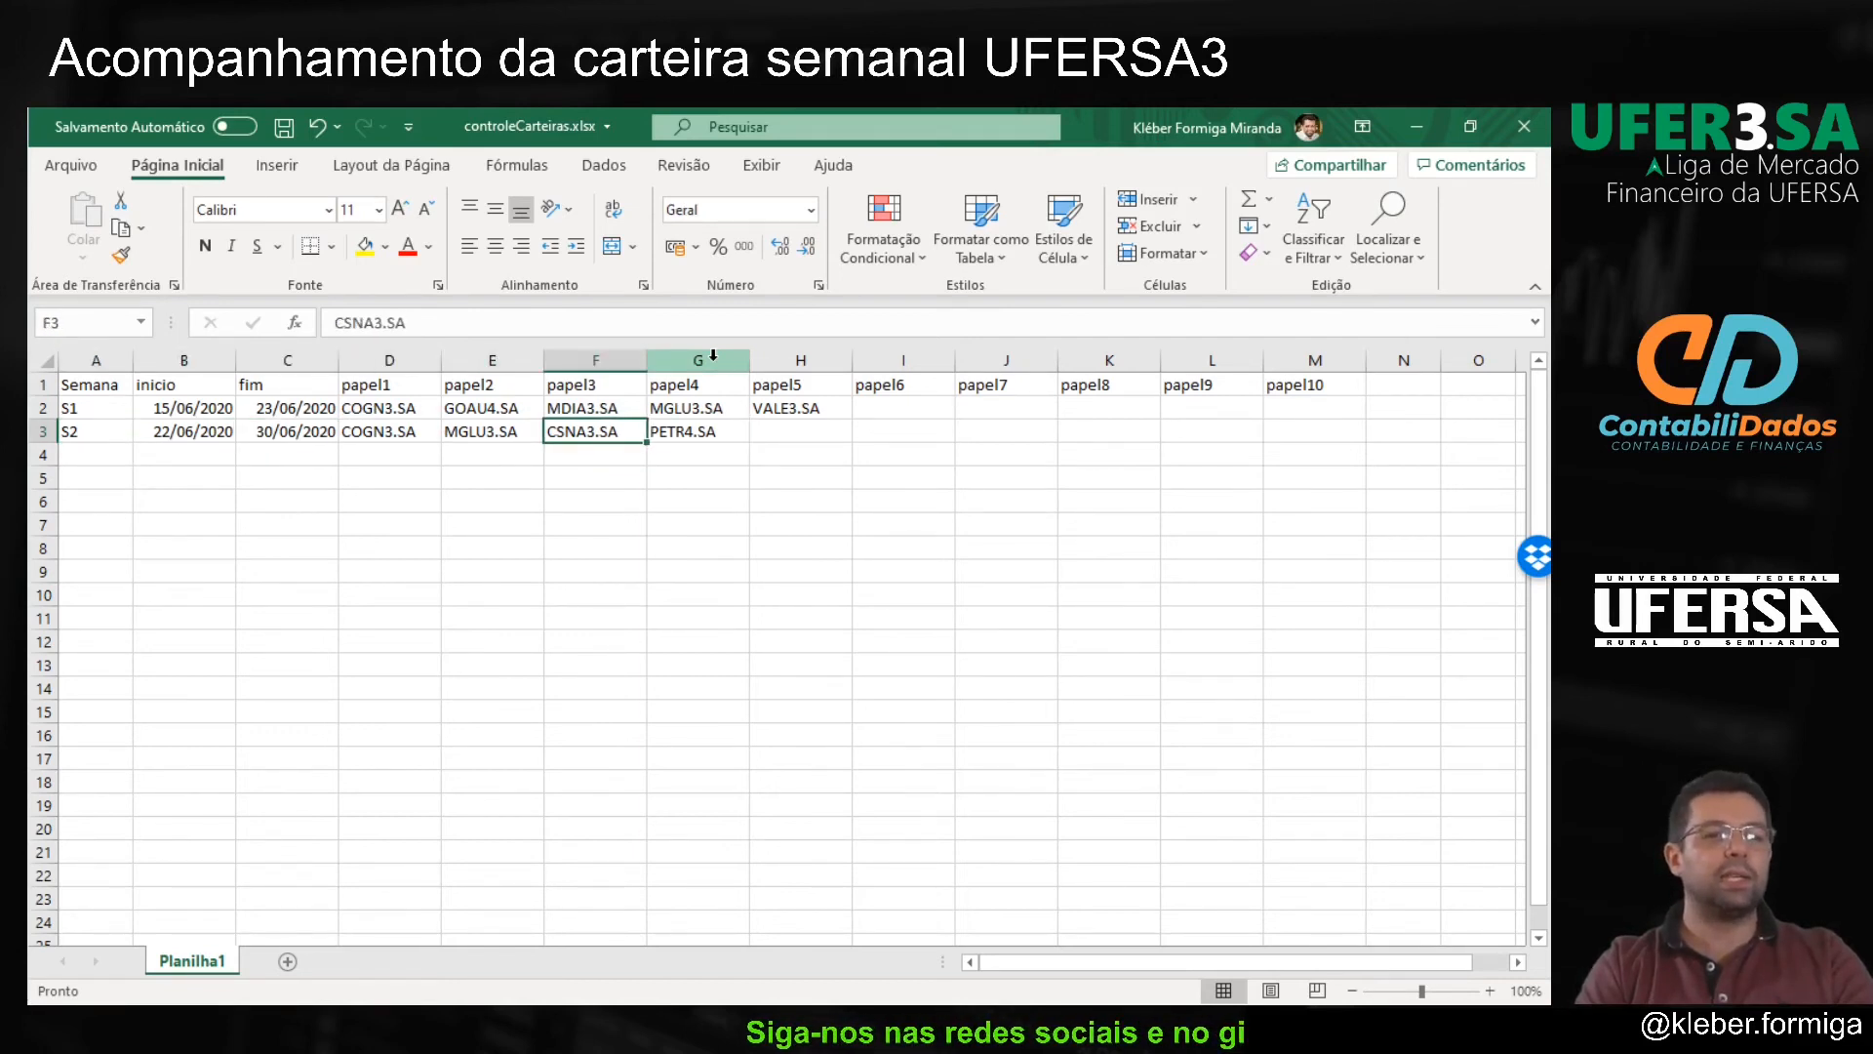
key("Left")
key("Left")
key("Left")
key("Left")
key("Left")
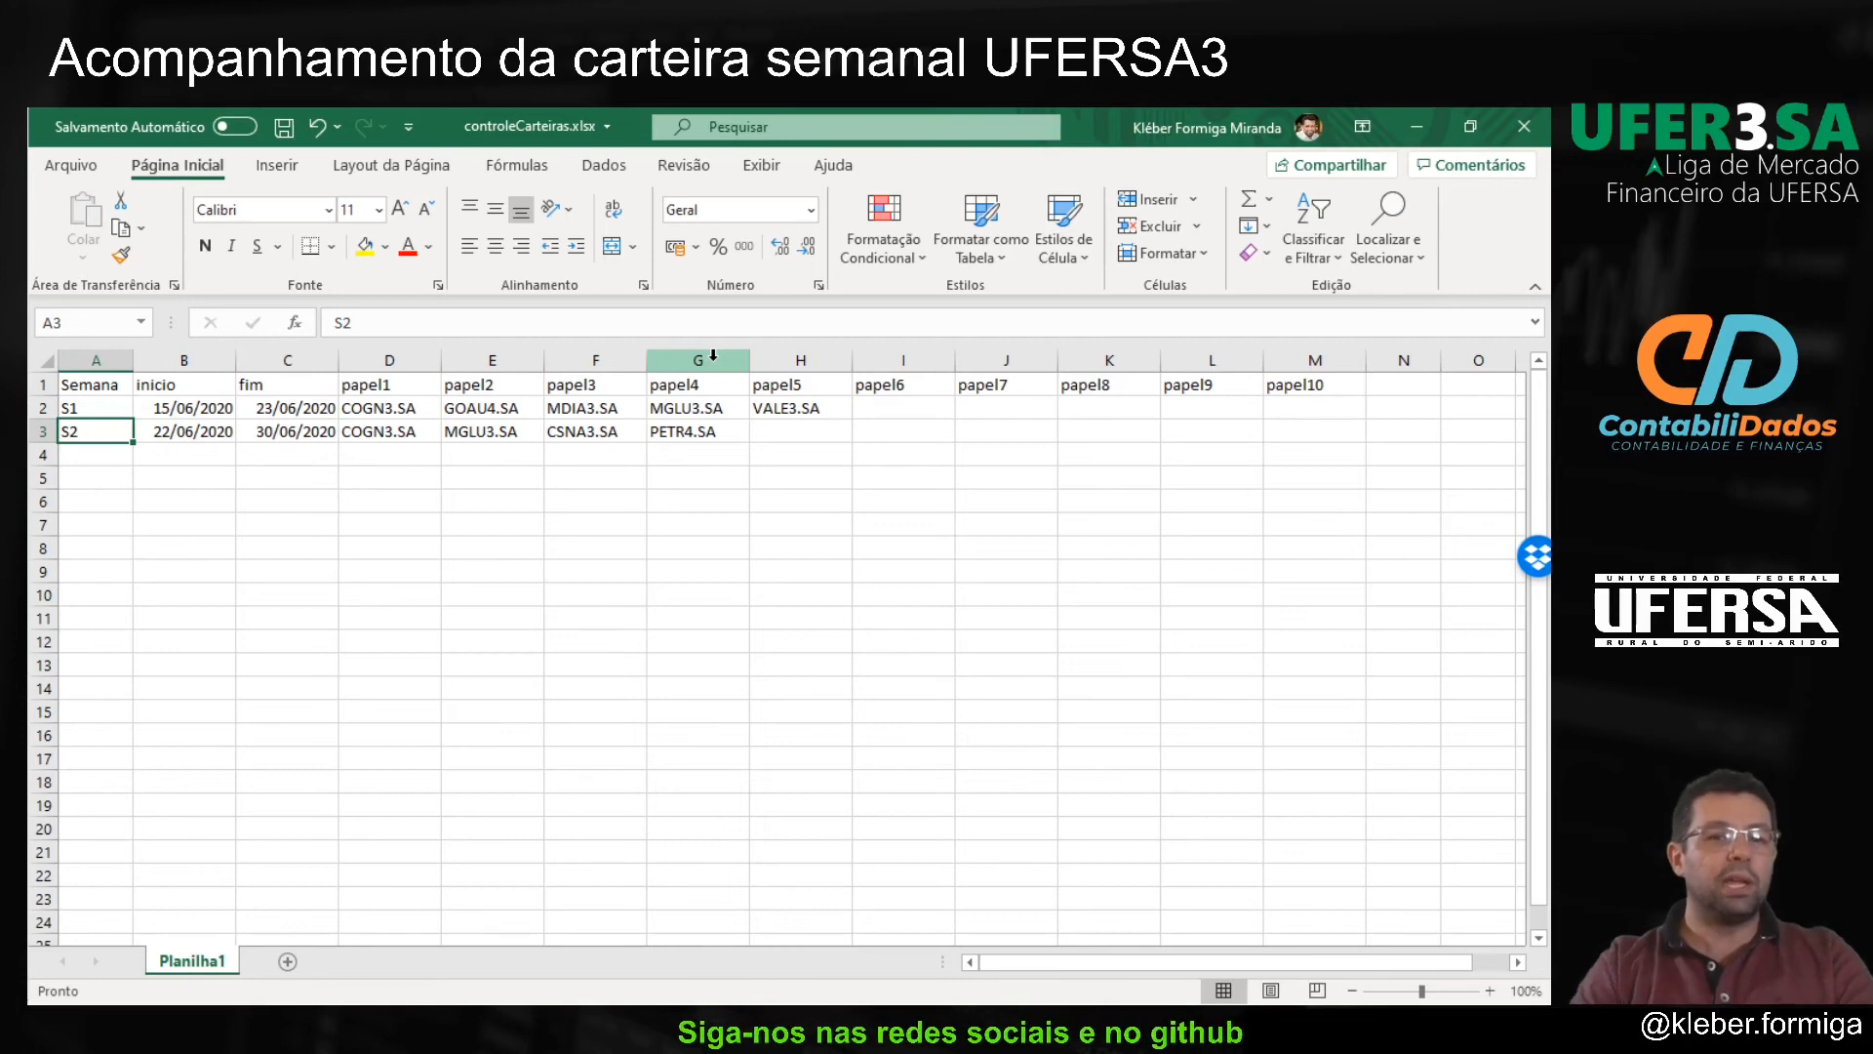
Step: Check the início and fim dates of week S2 against the June 2020 system calendar
left_click(179, 438)
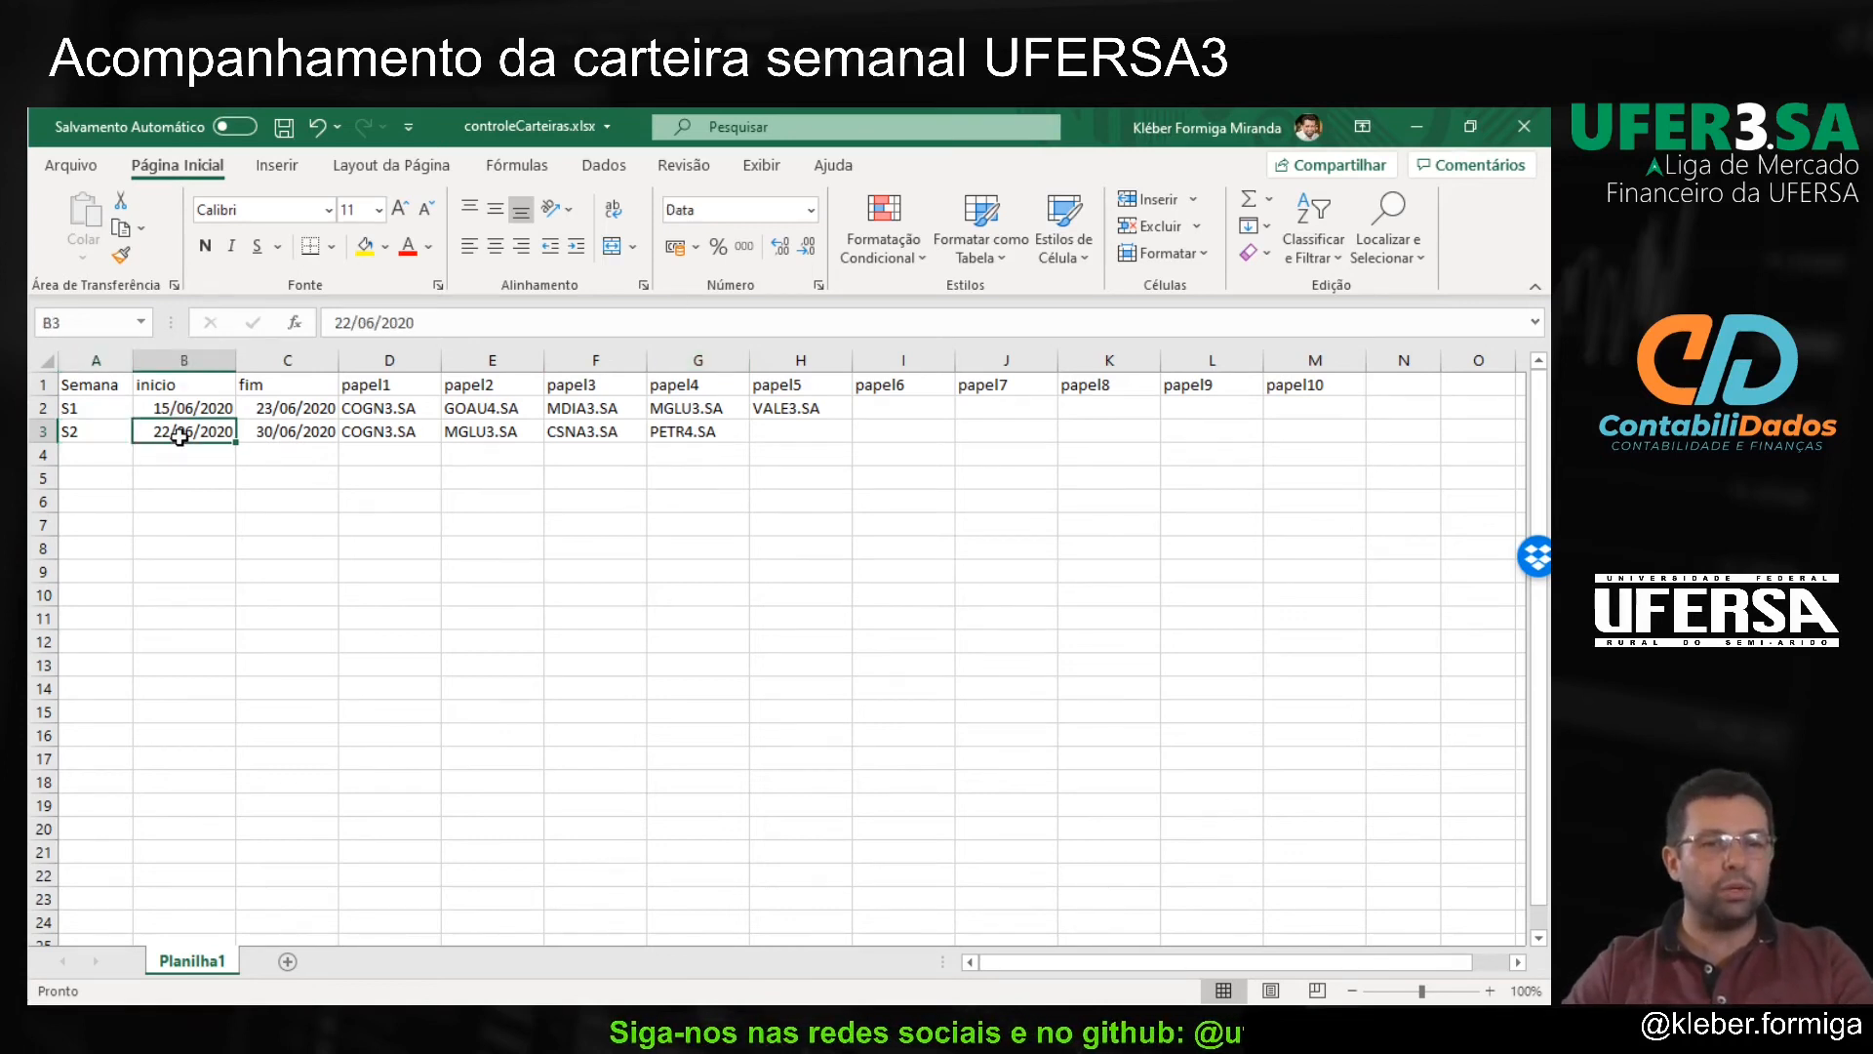
left_click(283, 438)
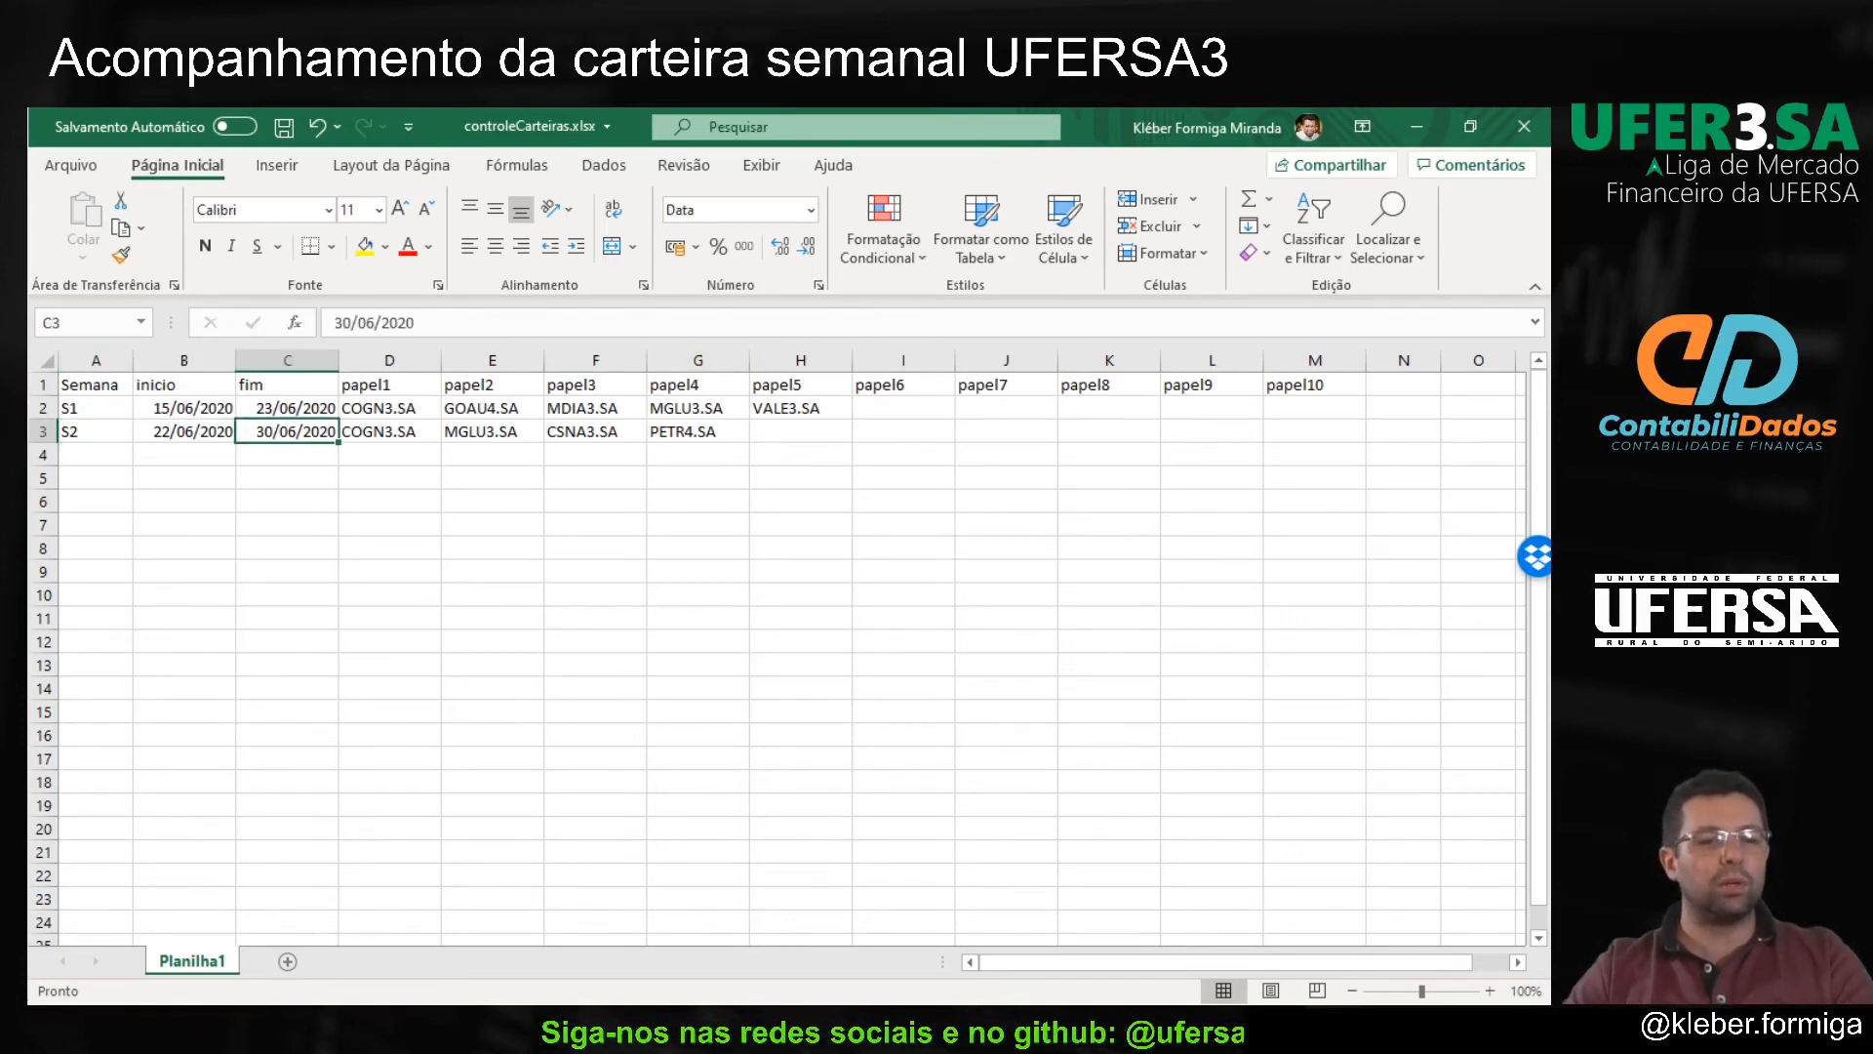
left_click(8, 976)
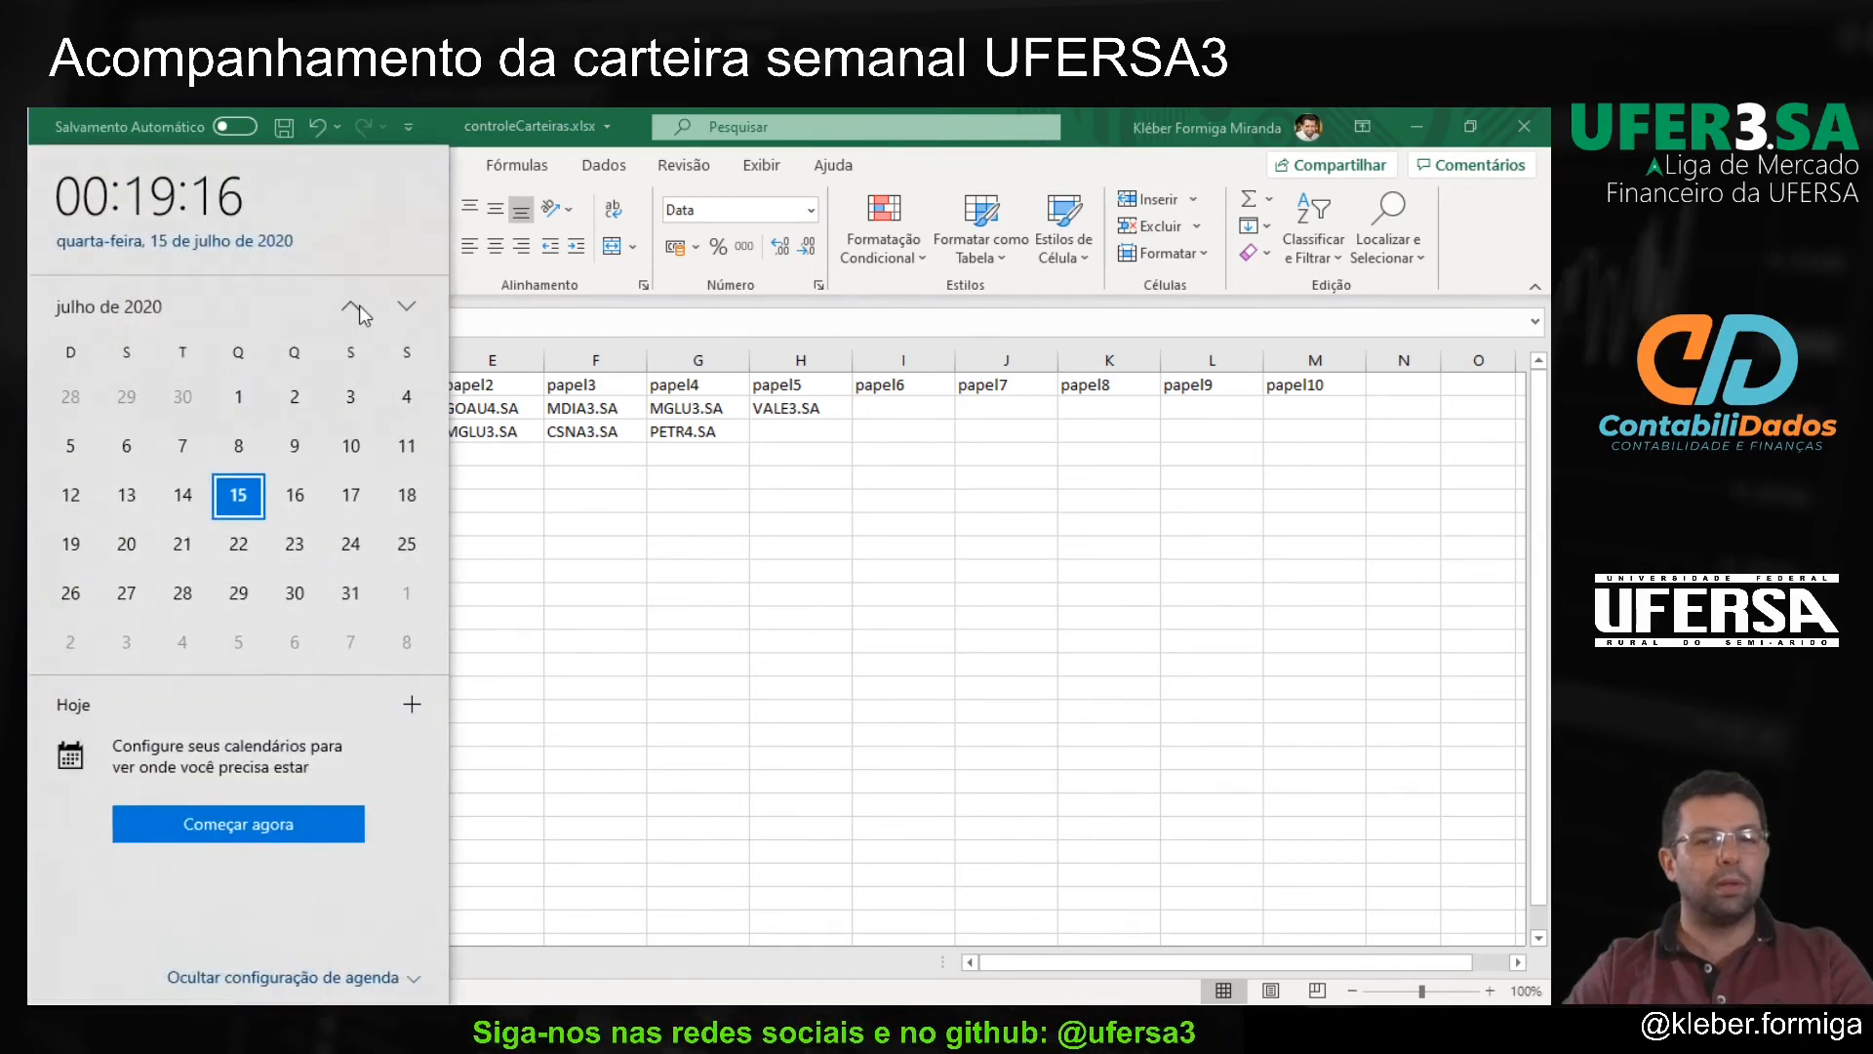
left_click(355, 310)
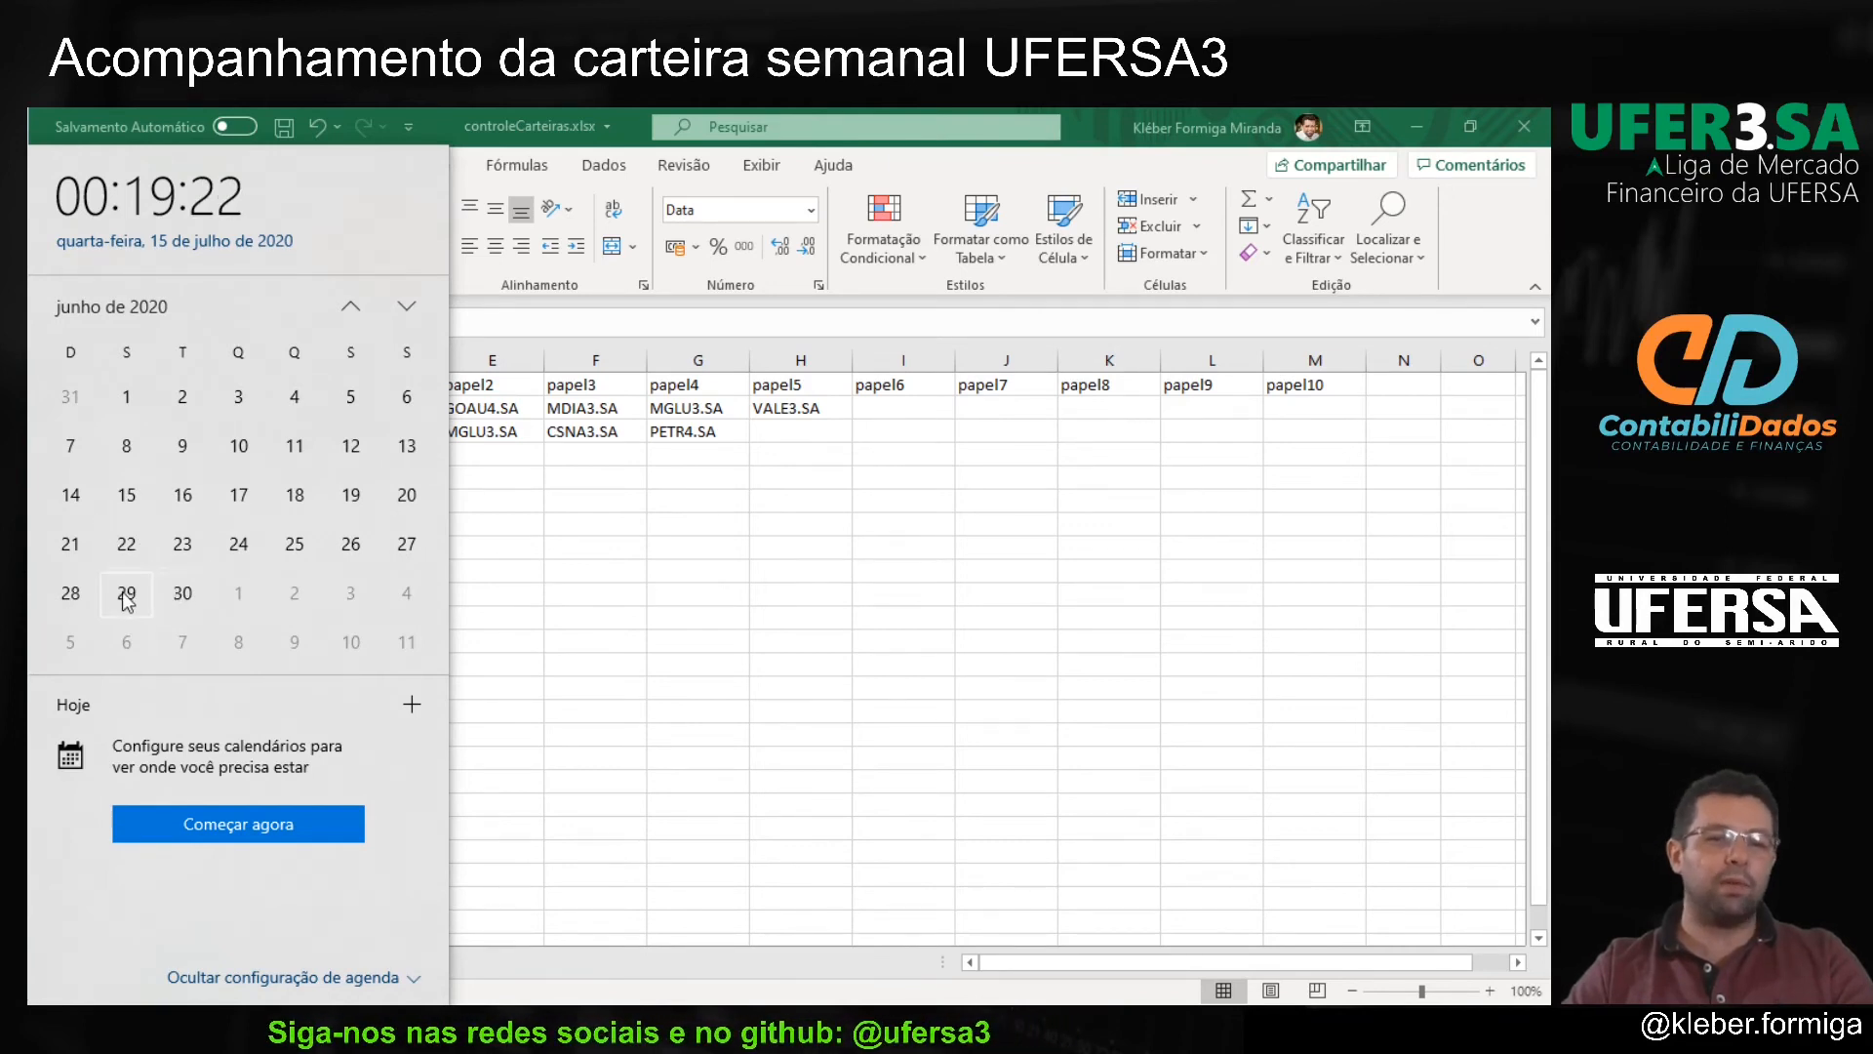
left_click(640, 441)
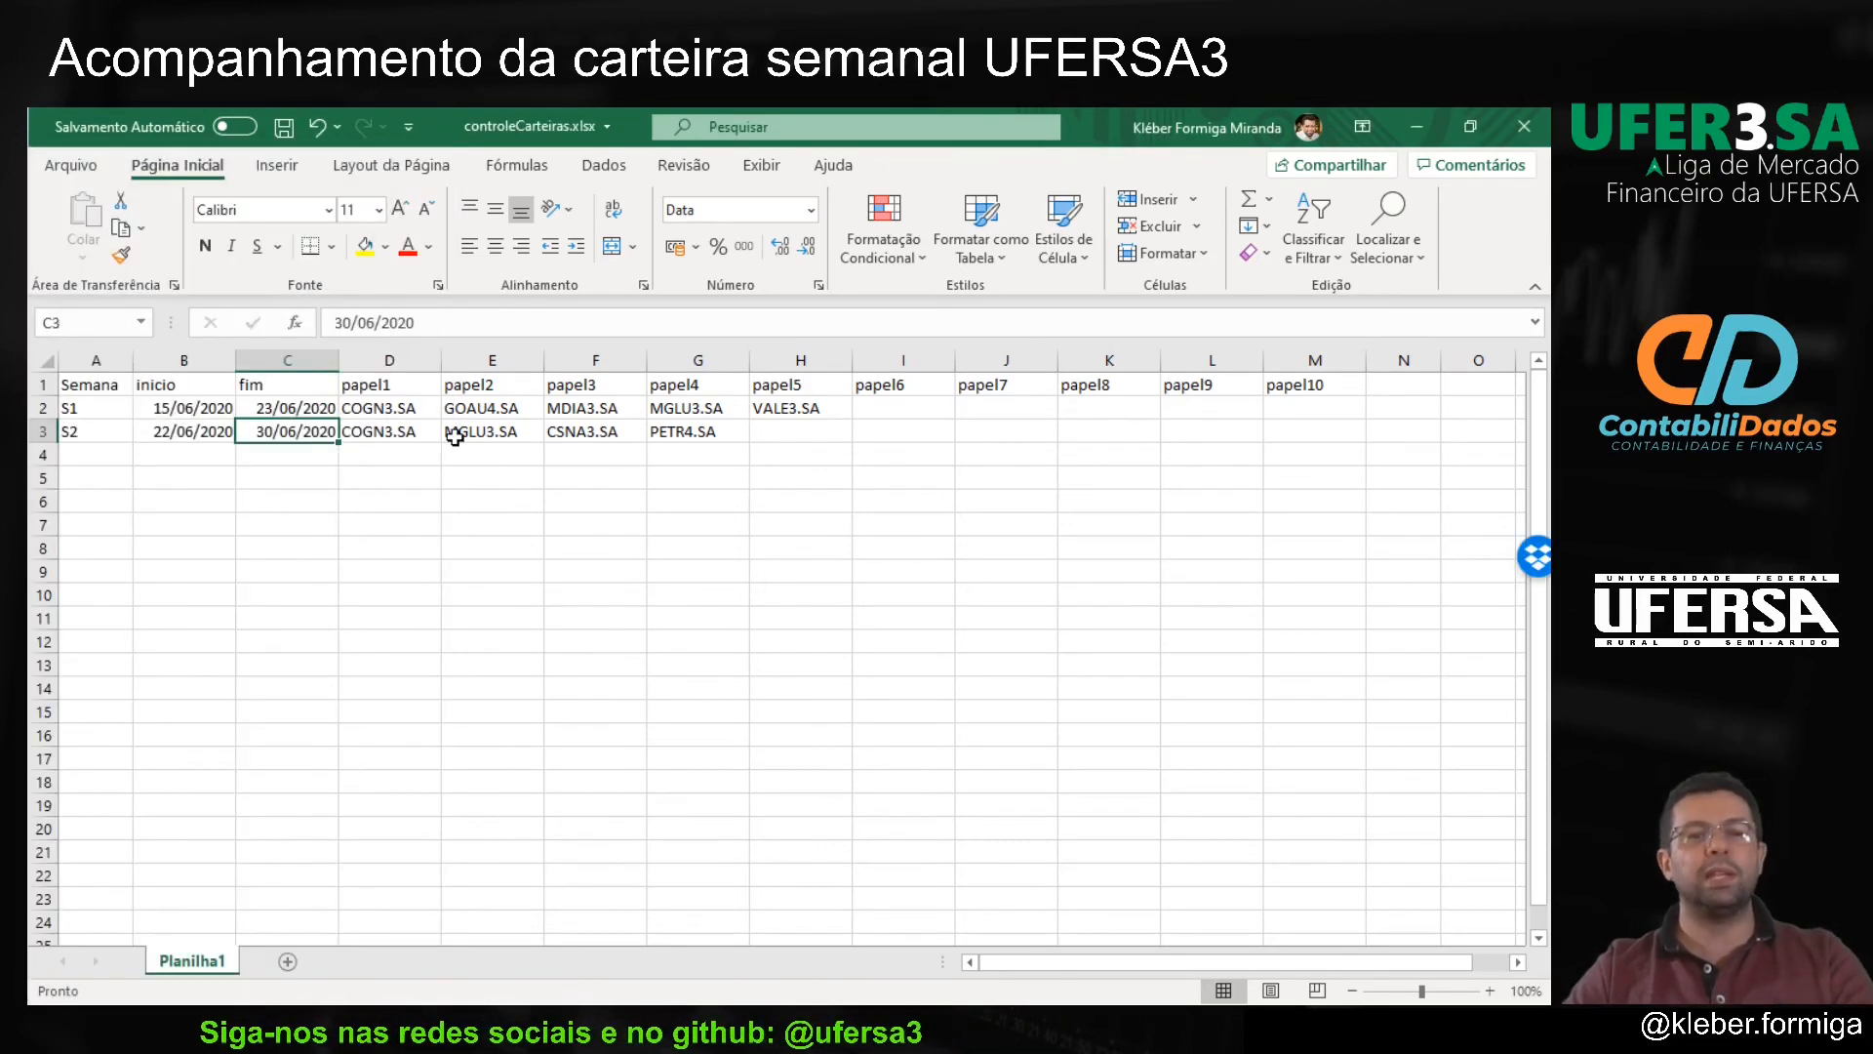
Step: Select the S2 row A3:G3, save controleCarteiras.xlsx and close it
left_click_drag(90, 440, 690, 430)
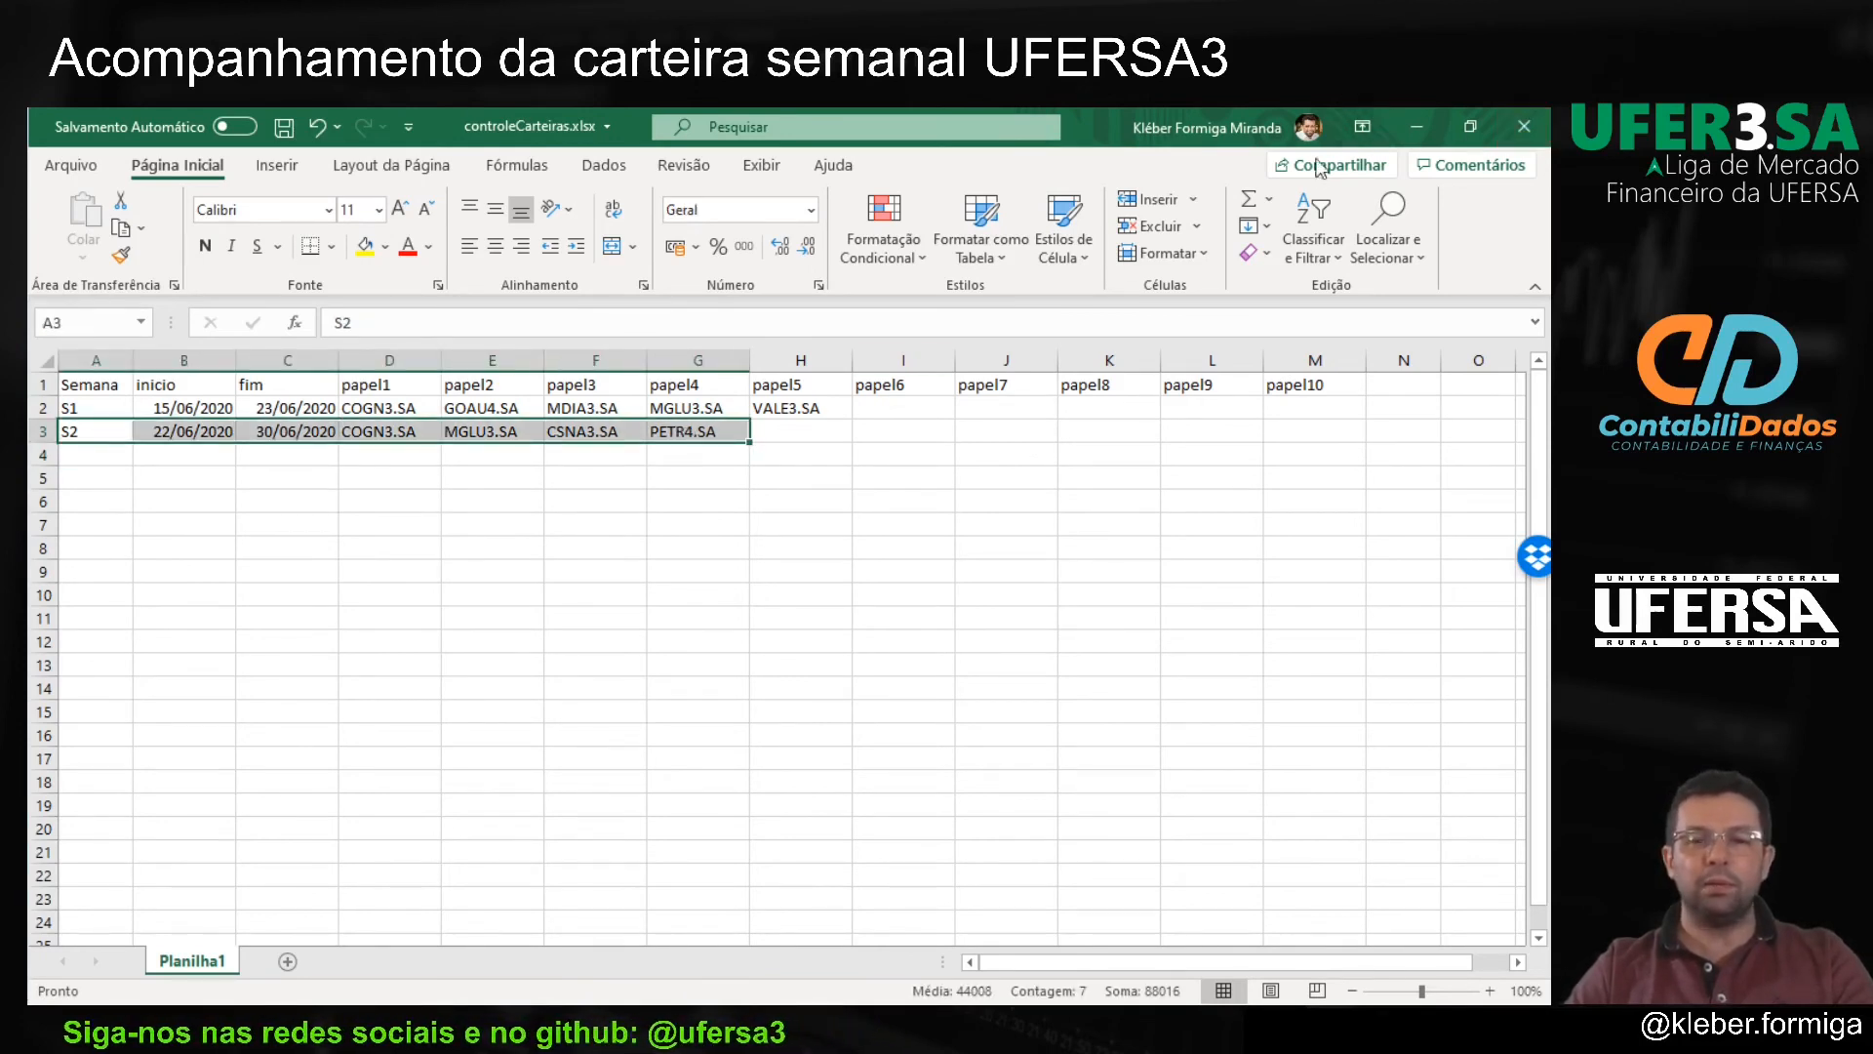
key("ctrl+s")
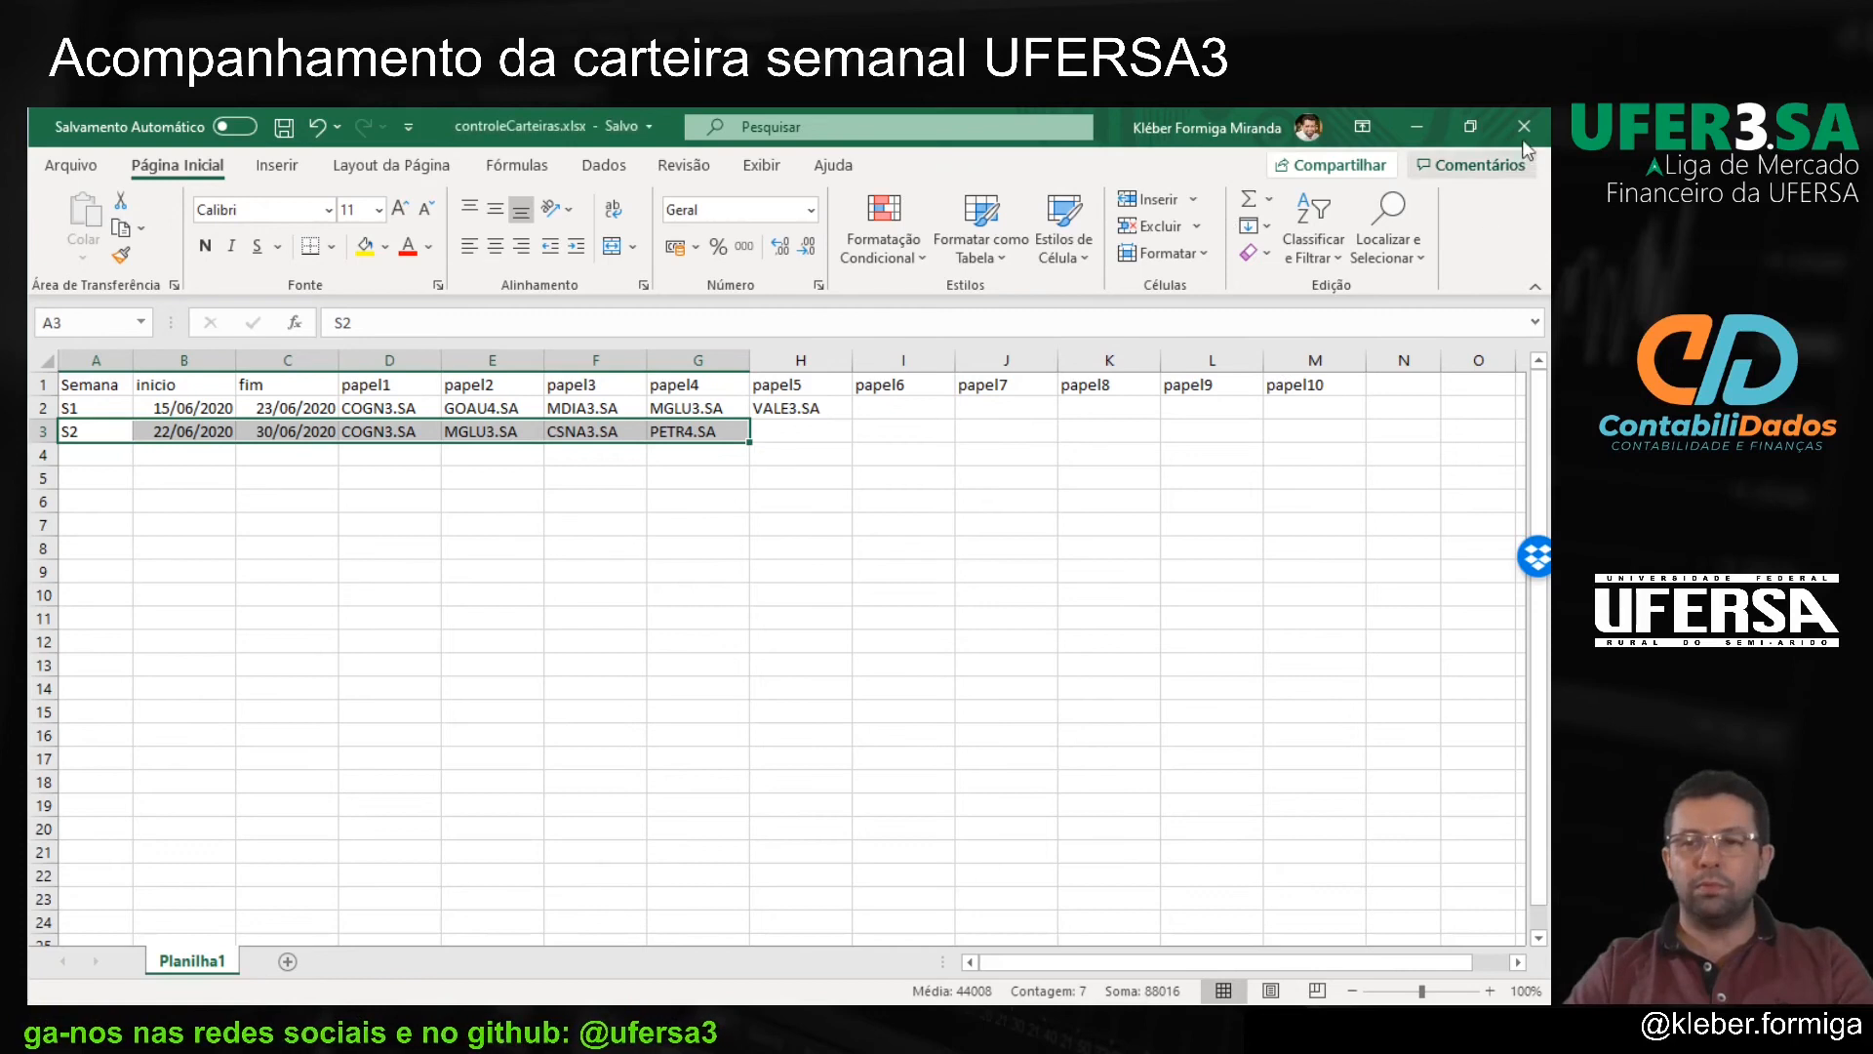
left_click(1524, 136)
left_click(1524, 126)
left_click(905, 706)
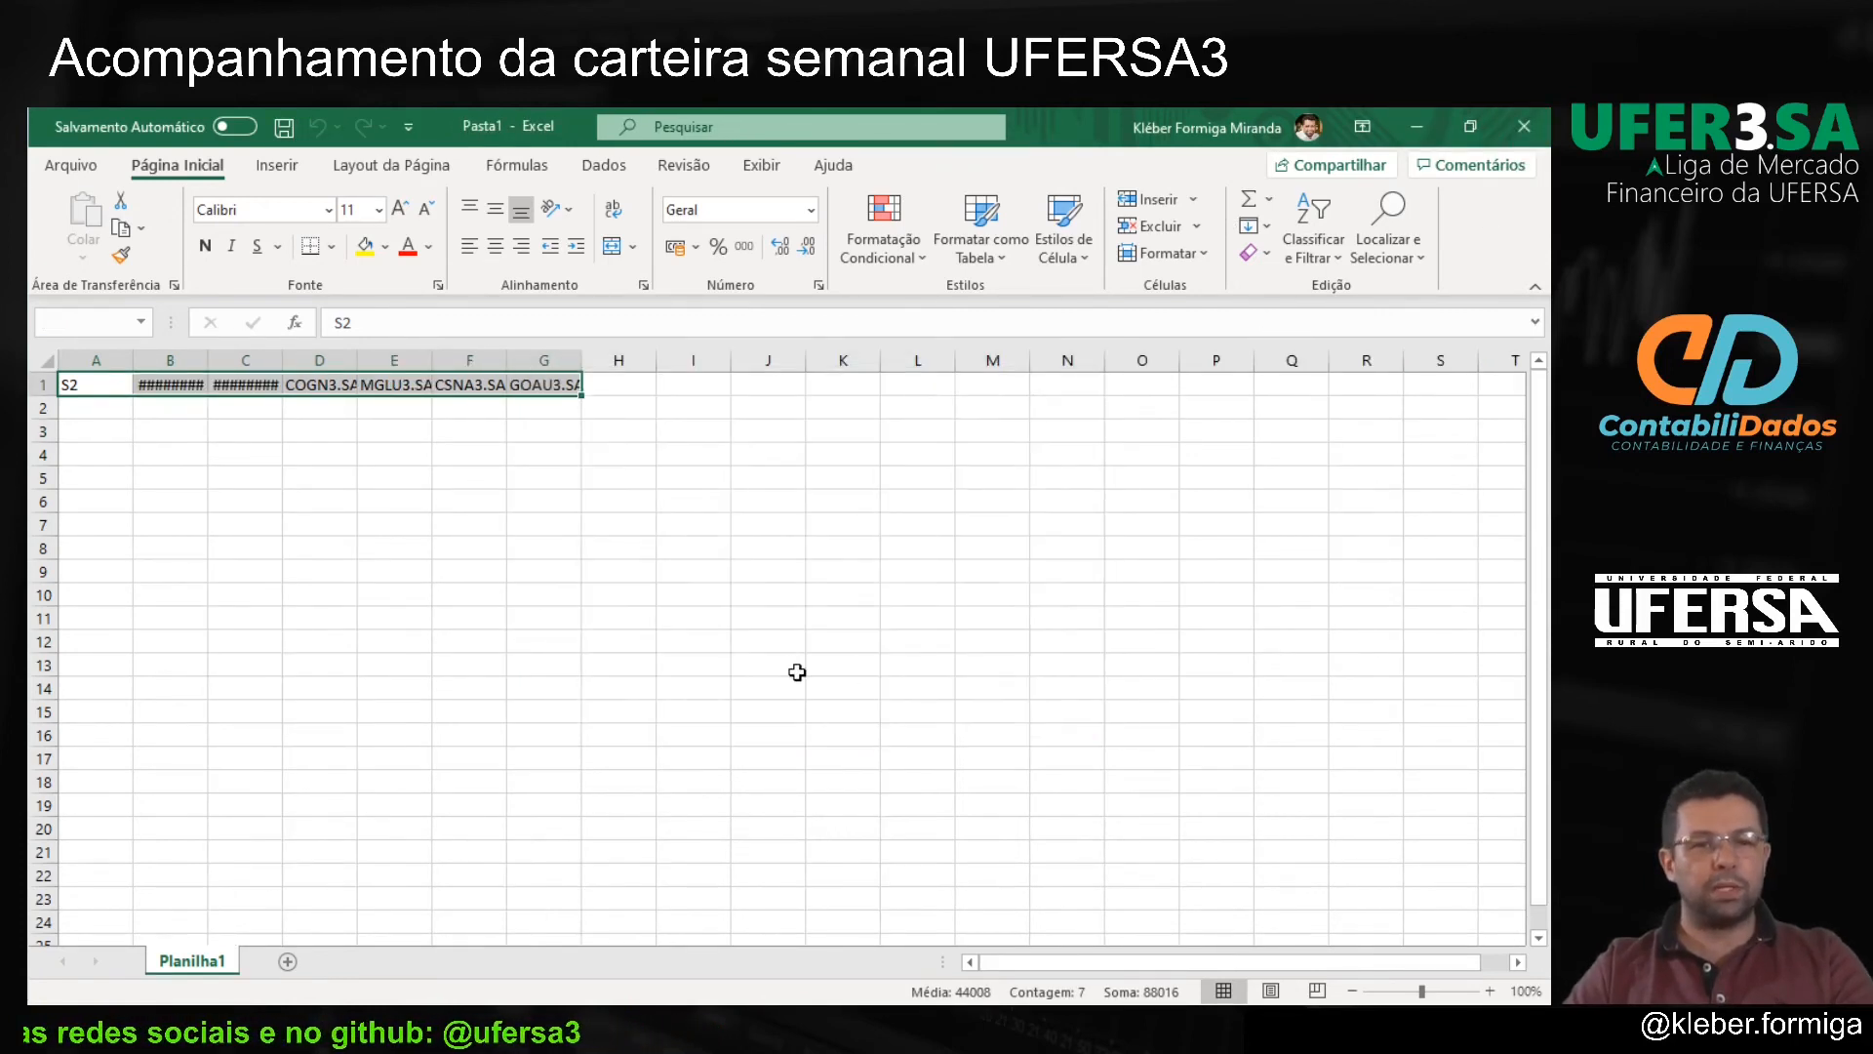
Step: Switch to RStudio, change the weekly returns call to cntdd.Carteira.GeraRetornos(2) and run it
key("alt+Tab")
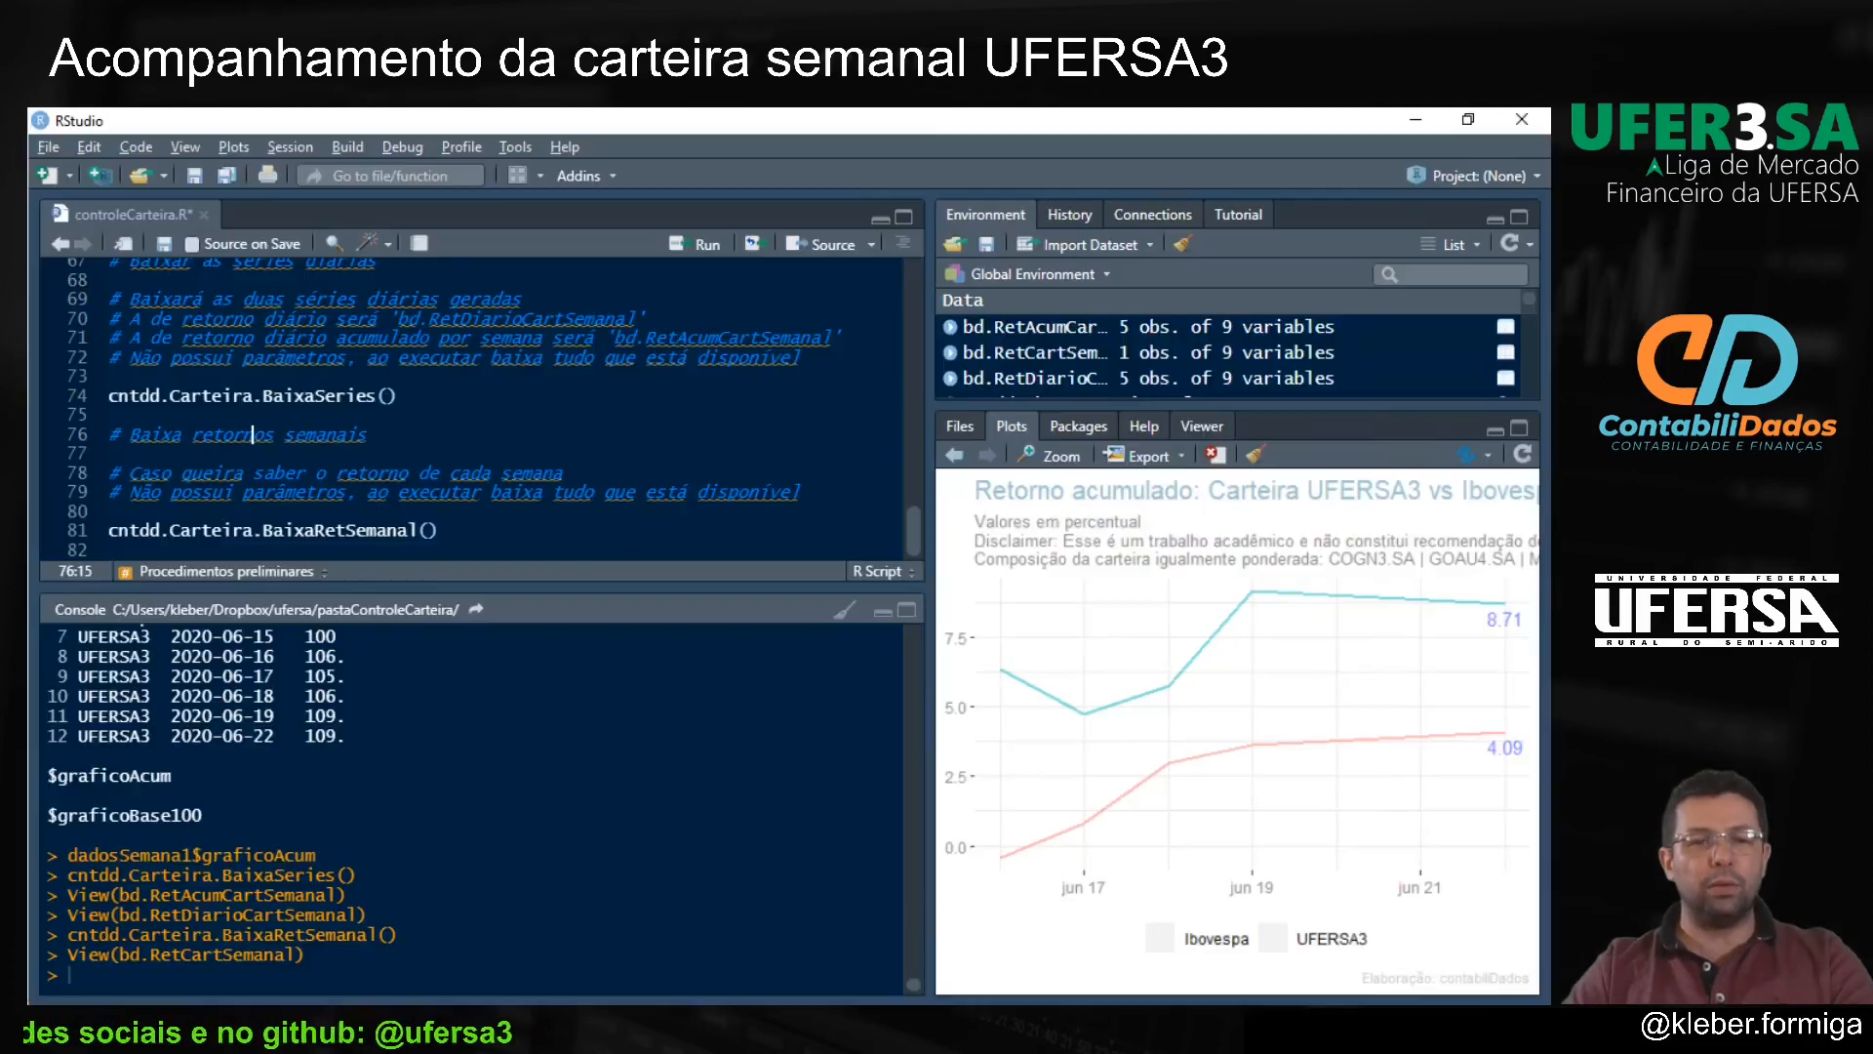
scroll(468, 409, "up", 10)
scroll(468, 409, "up", 5)
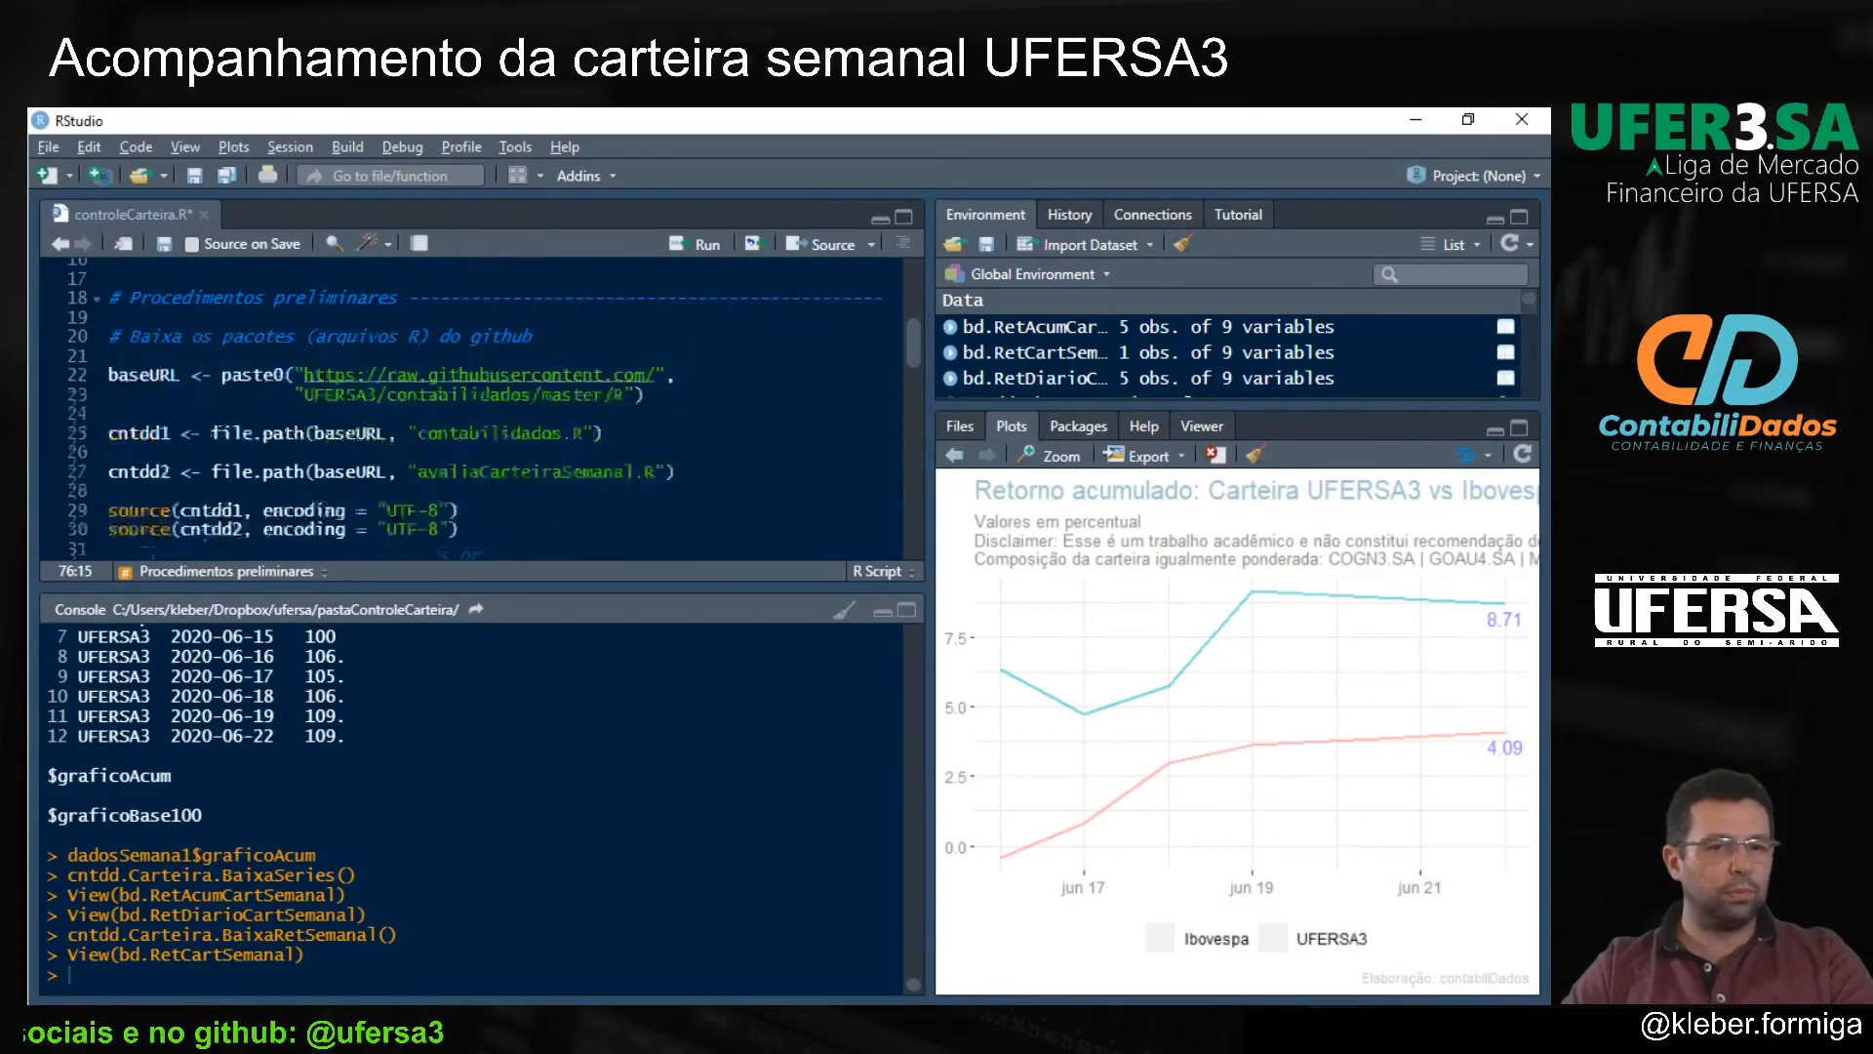
scroll(469, 409, "down", 6)
scroll(348, 414, "up", 1)
scroll(348, 415, "down", 4)
left_click(348, 414)
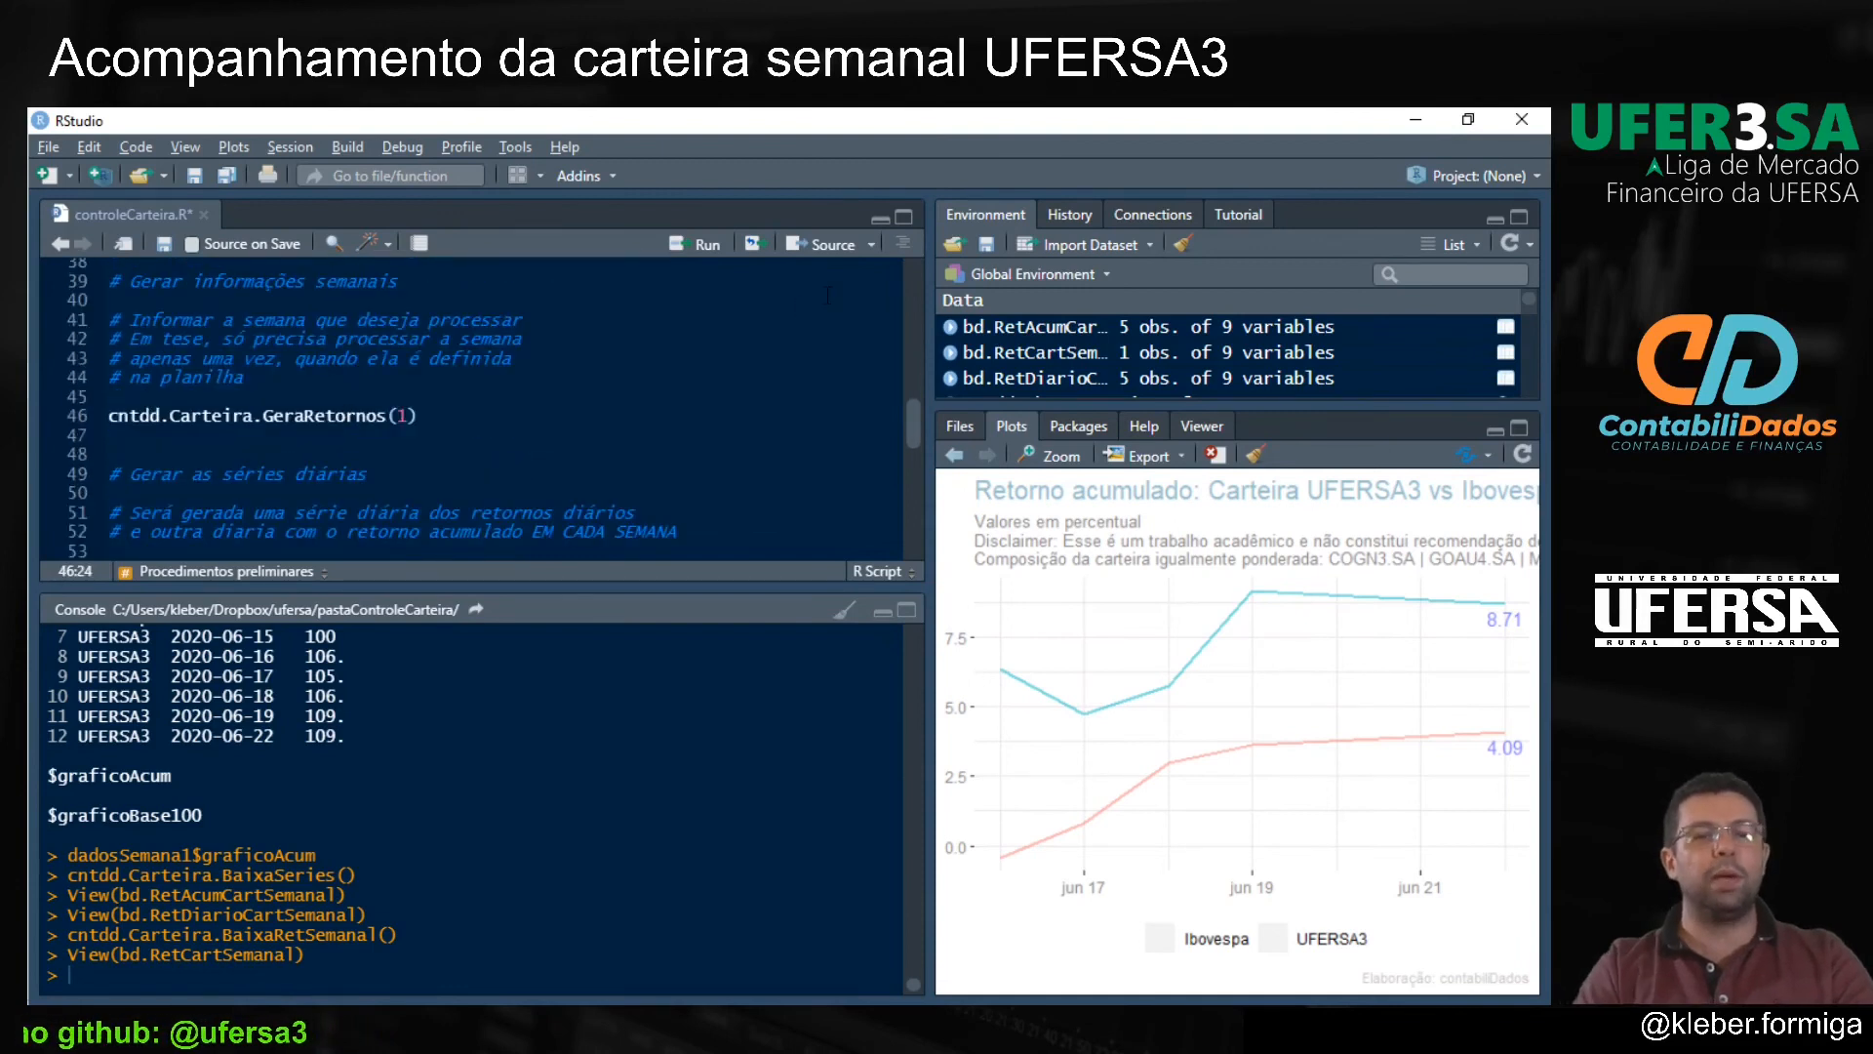
key("End")
key("Left")
key("Left")
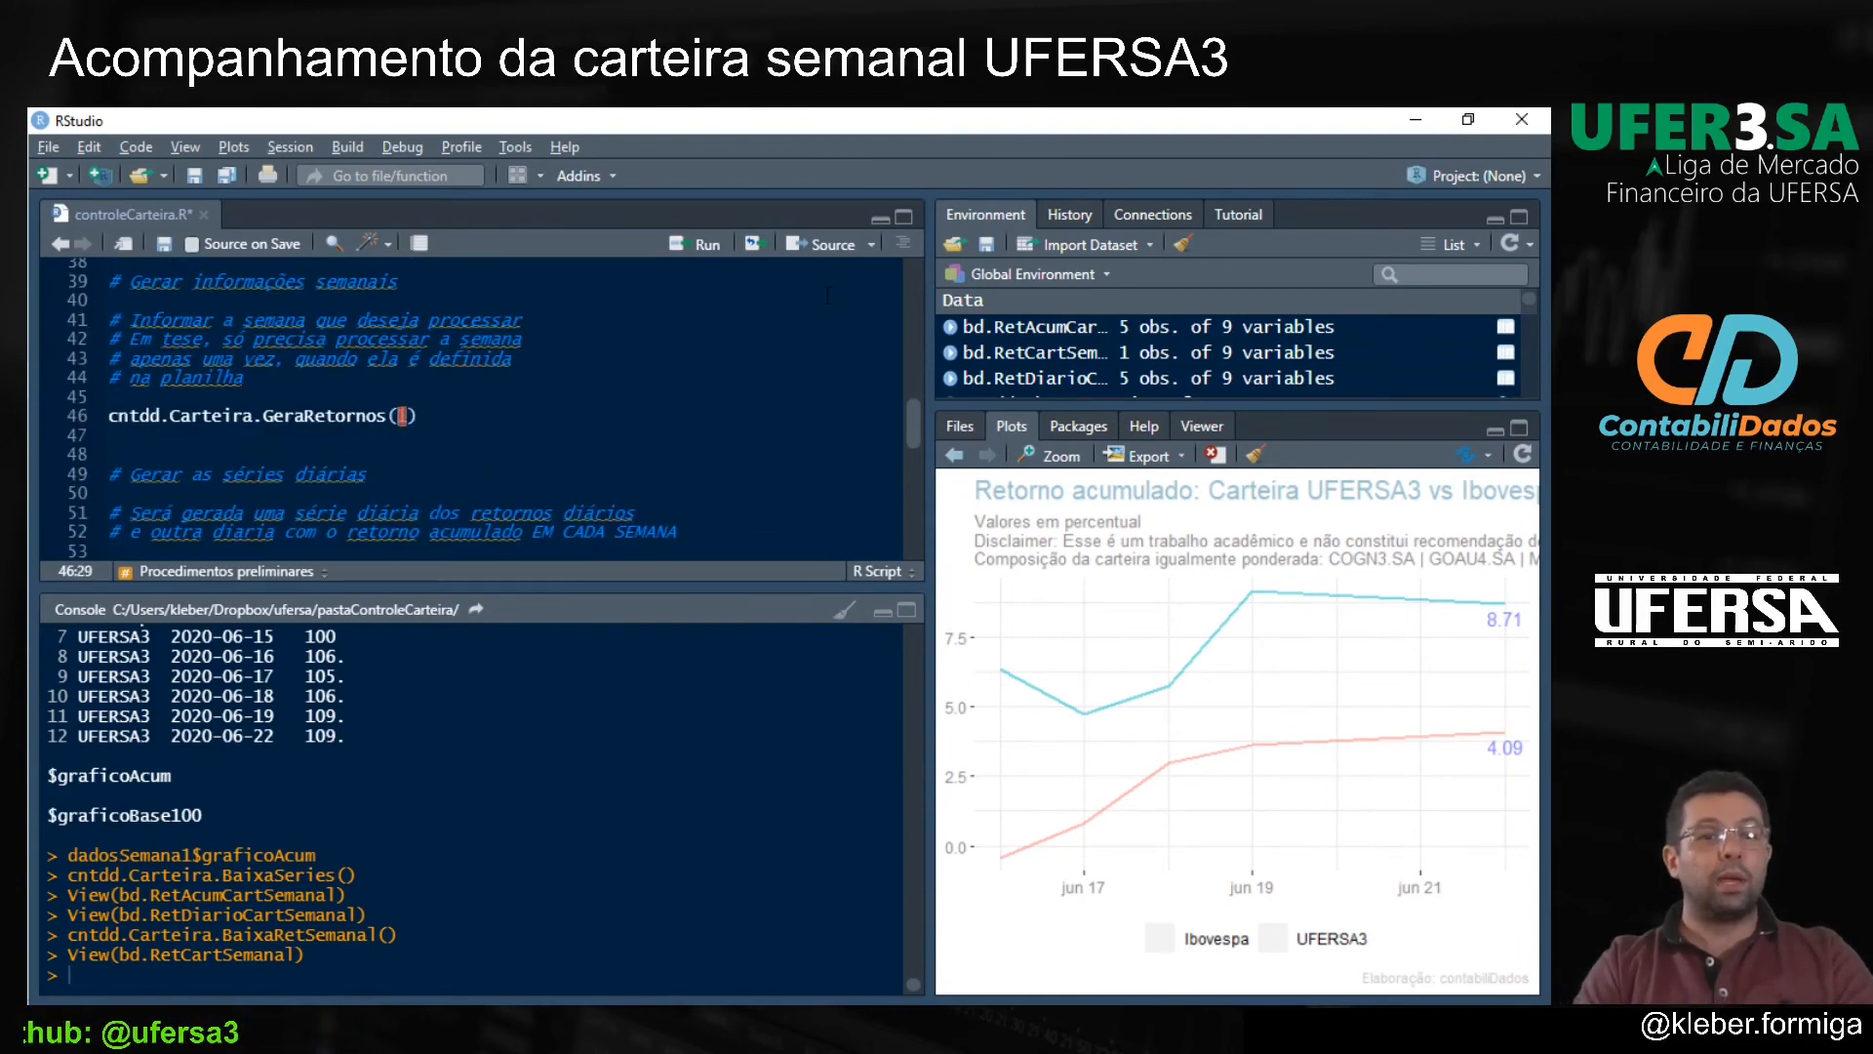
type("2")
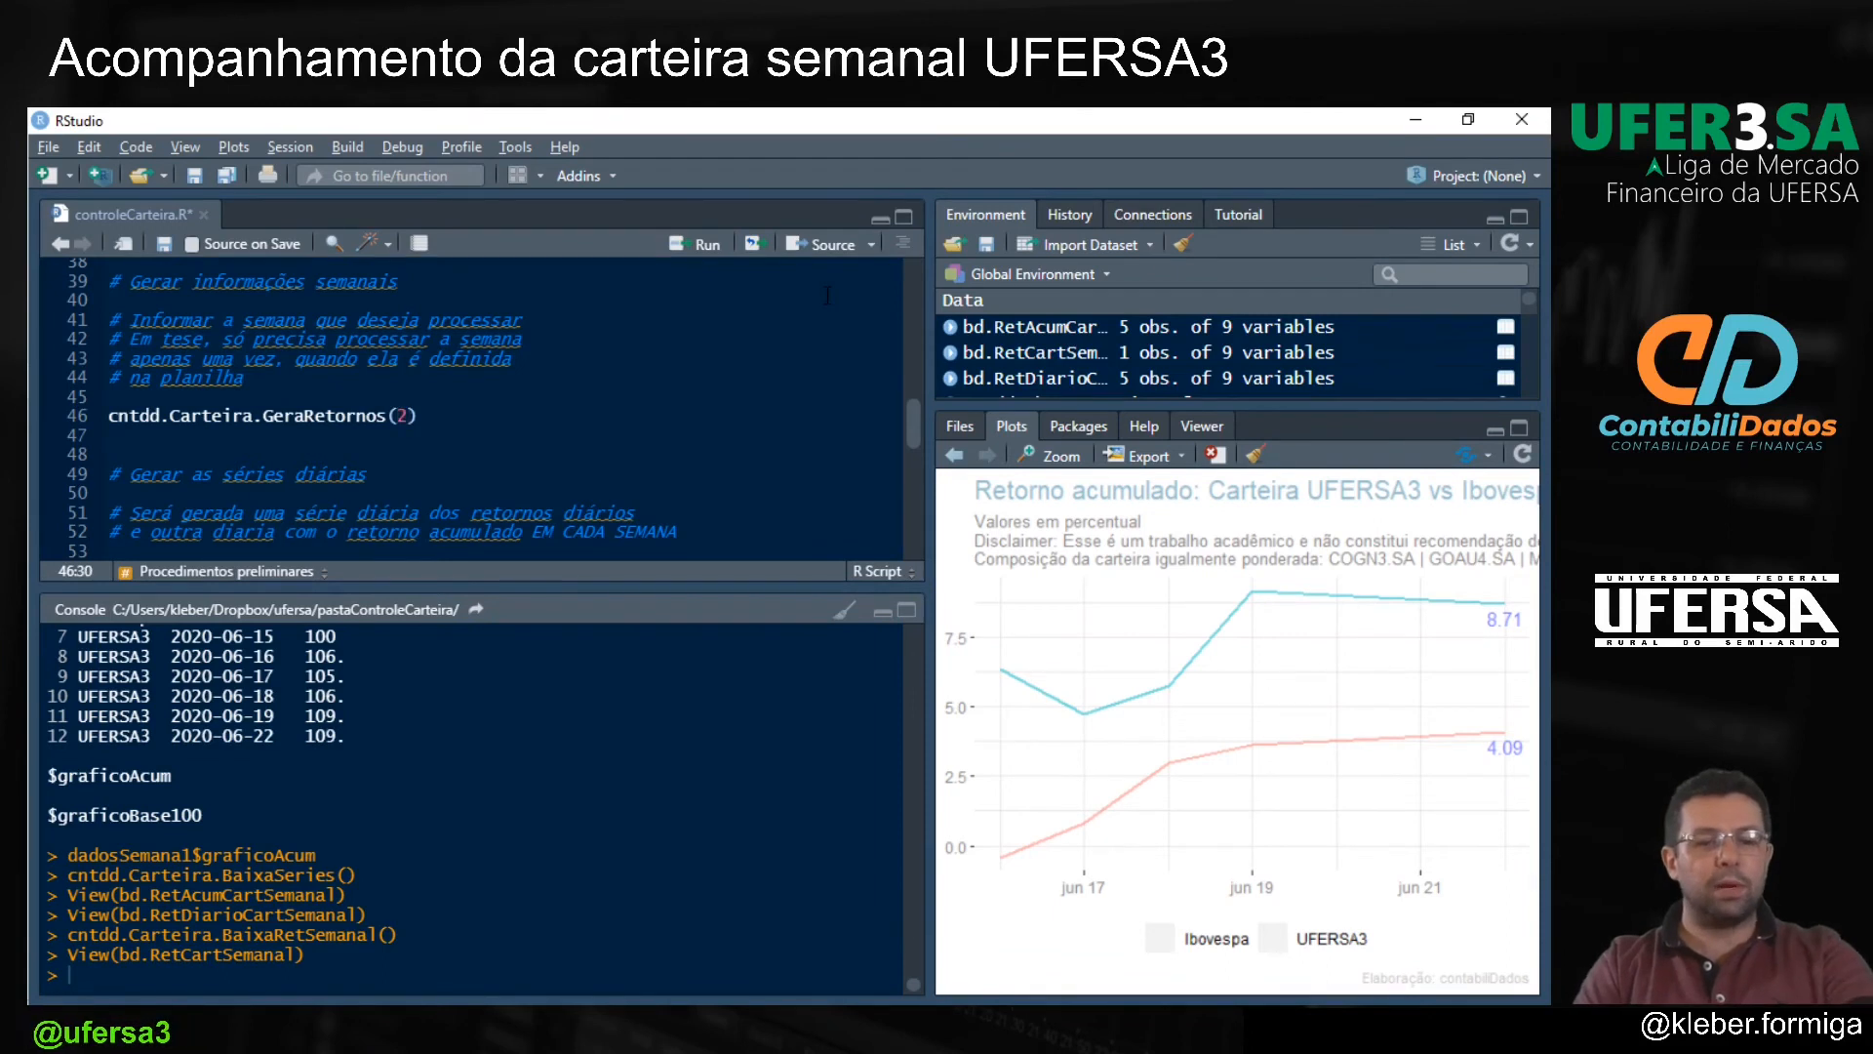
key("ctrl+Return")
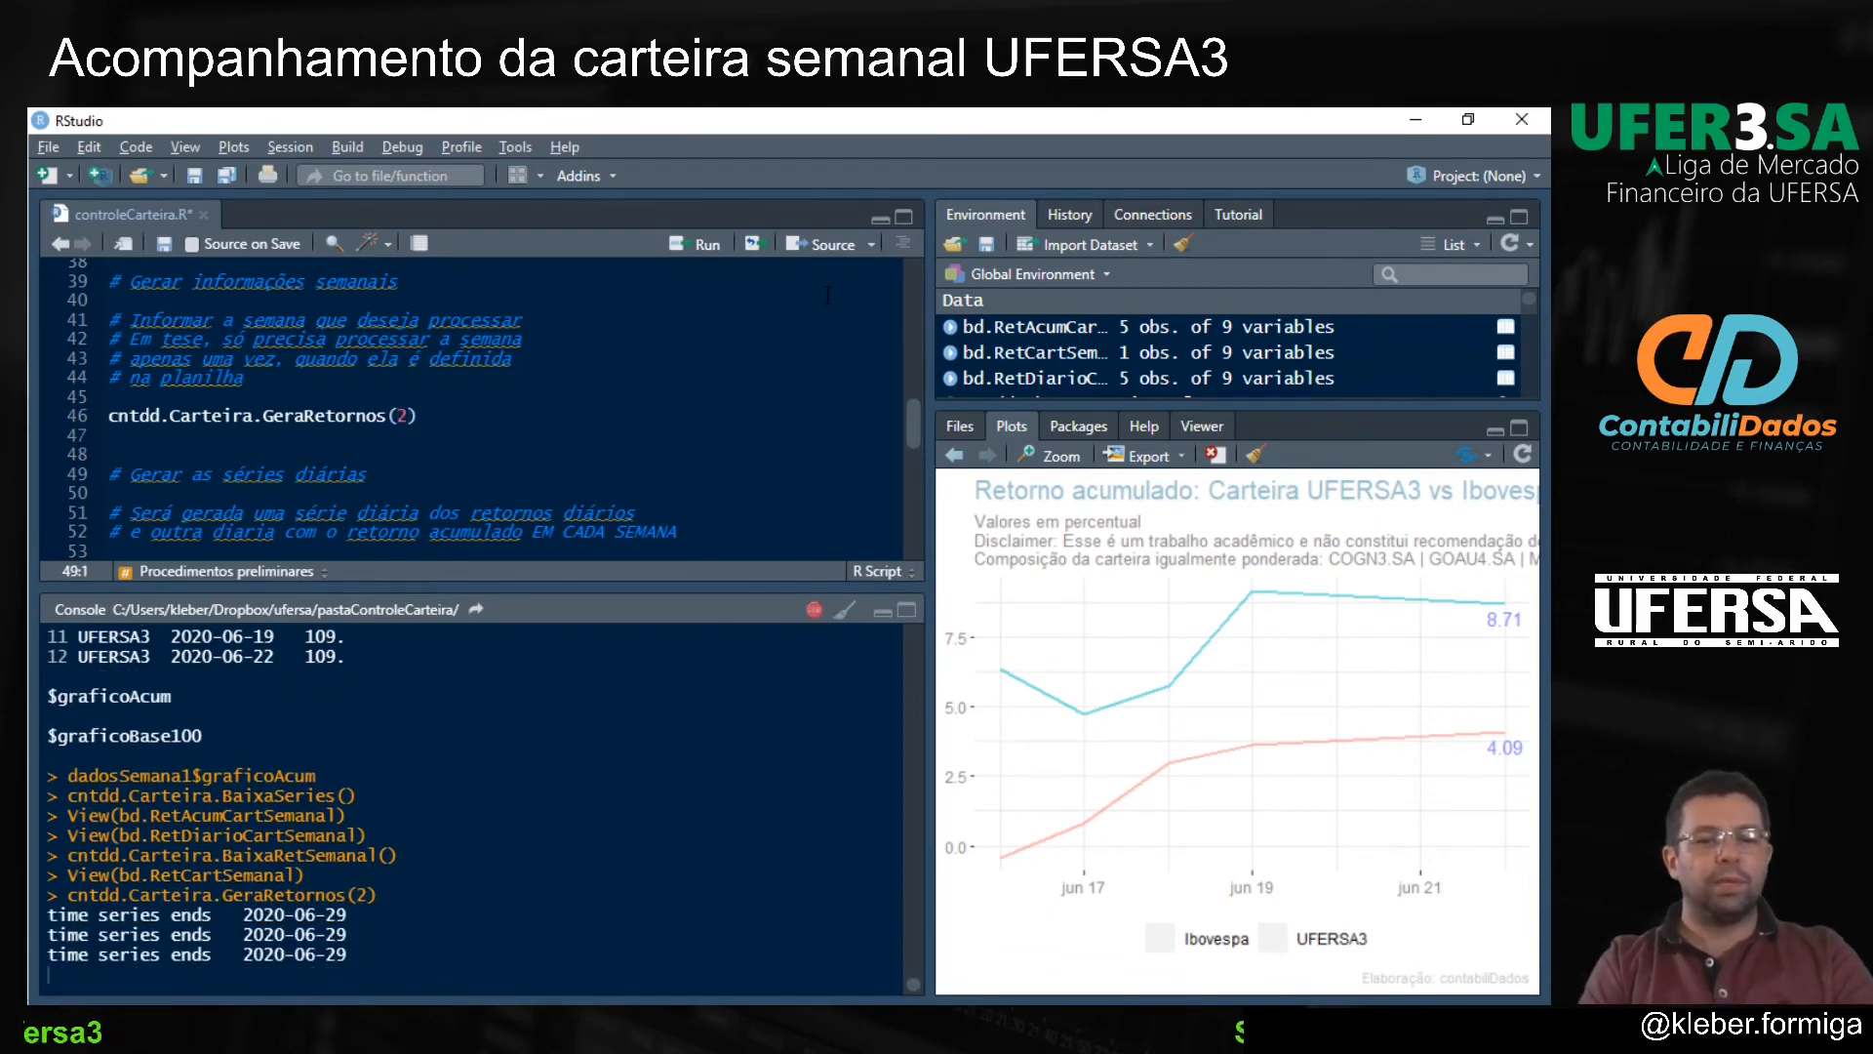
Step: Change the daily series call to cntdd.Carteira.GeraSeries(2) and run it
key("Down")
key("Down")
key("Down")
key("Down")
key("Down")
key("Down")
key("Down")
key("Down")
key("Down")
key("Down")
key("Down")
key("Down")
key("Down")
key("Down")
key("Down")
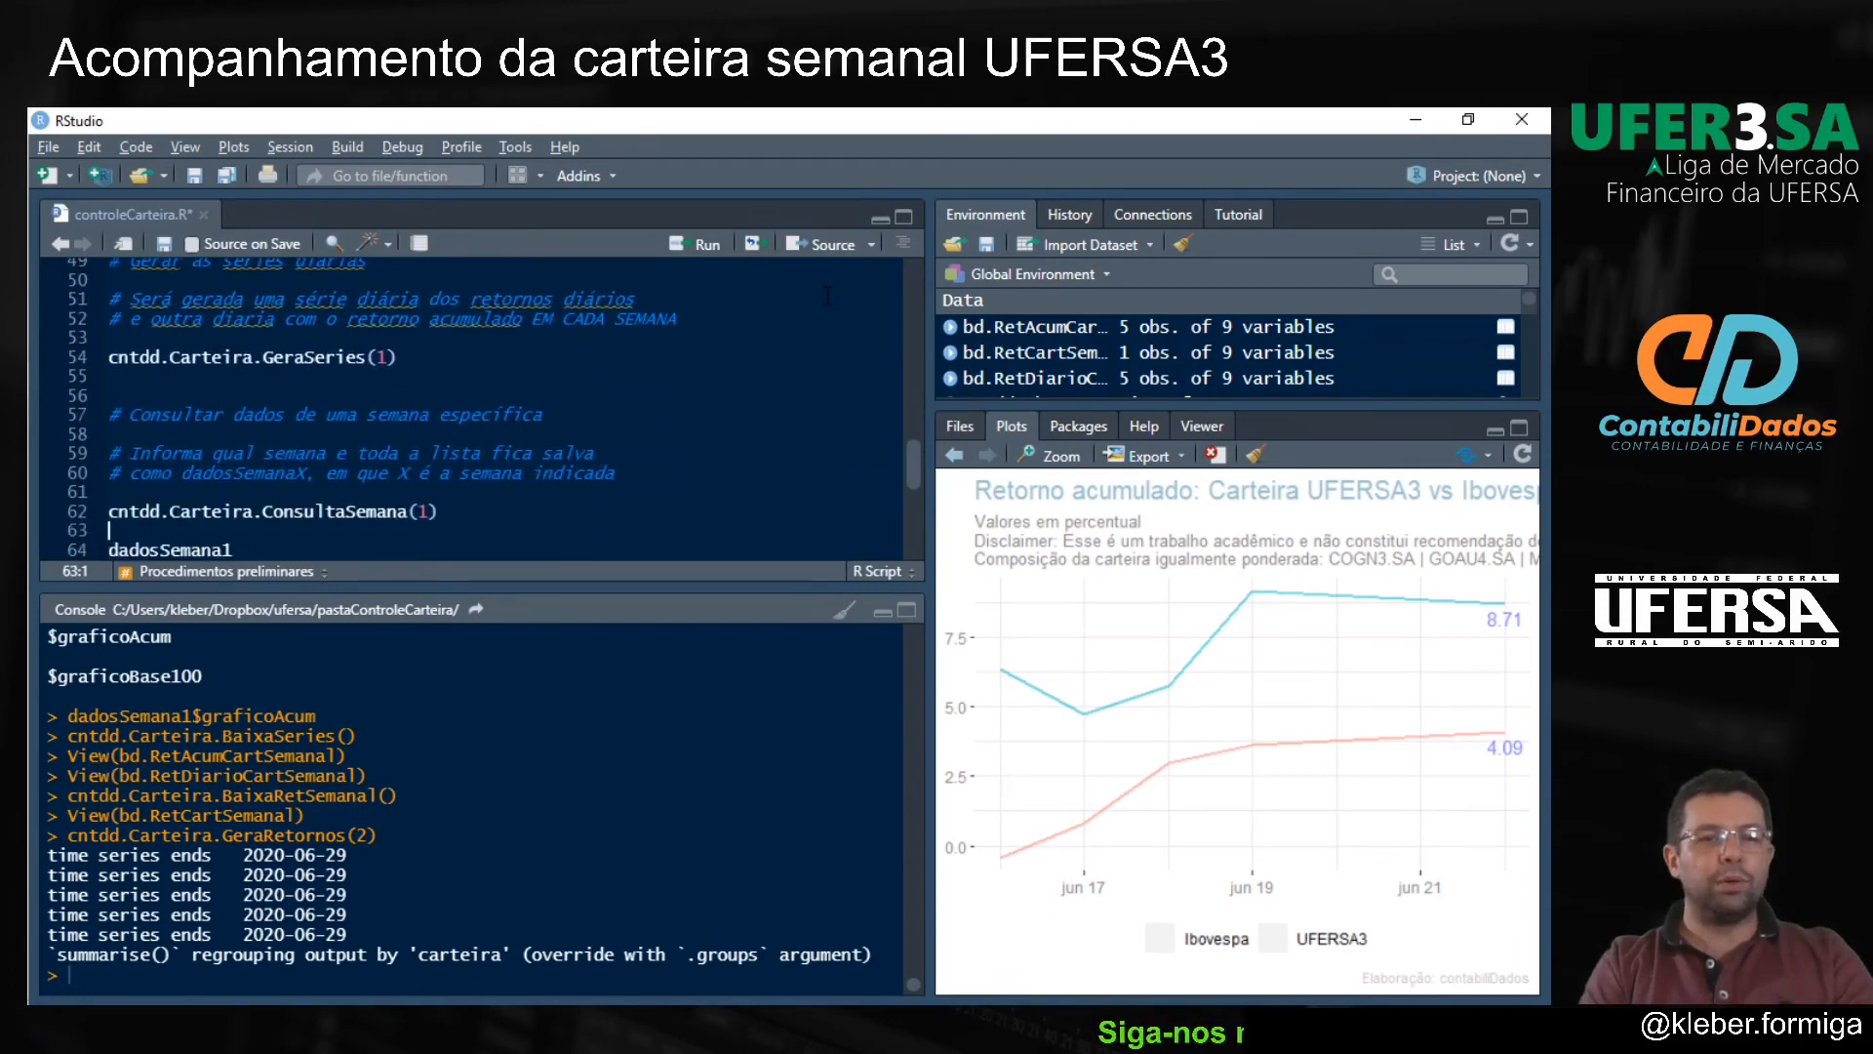
key("Up")
key("Up")
key("End")
key("Left")
key("shift+Left")
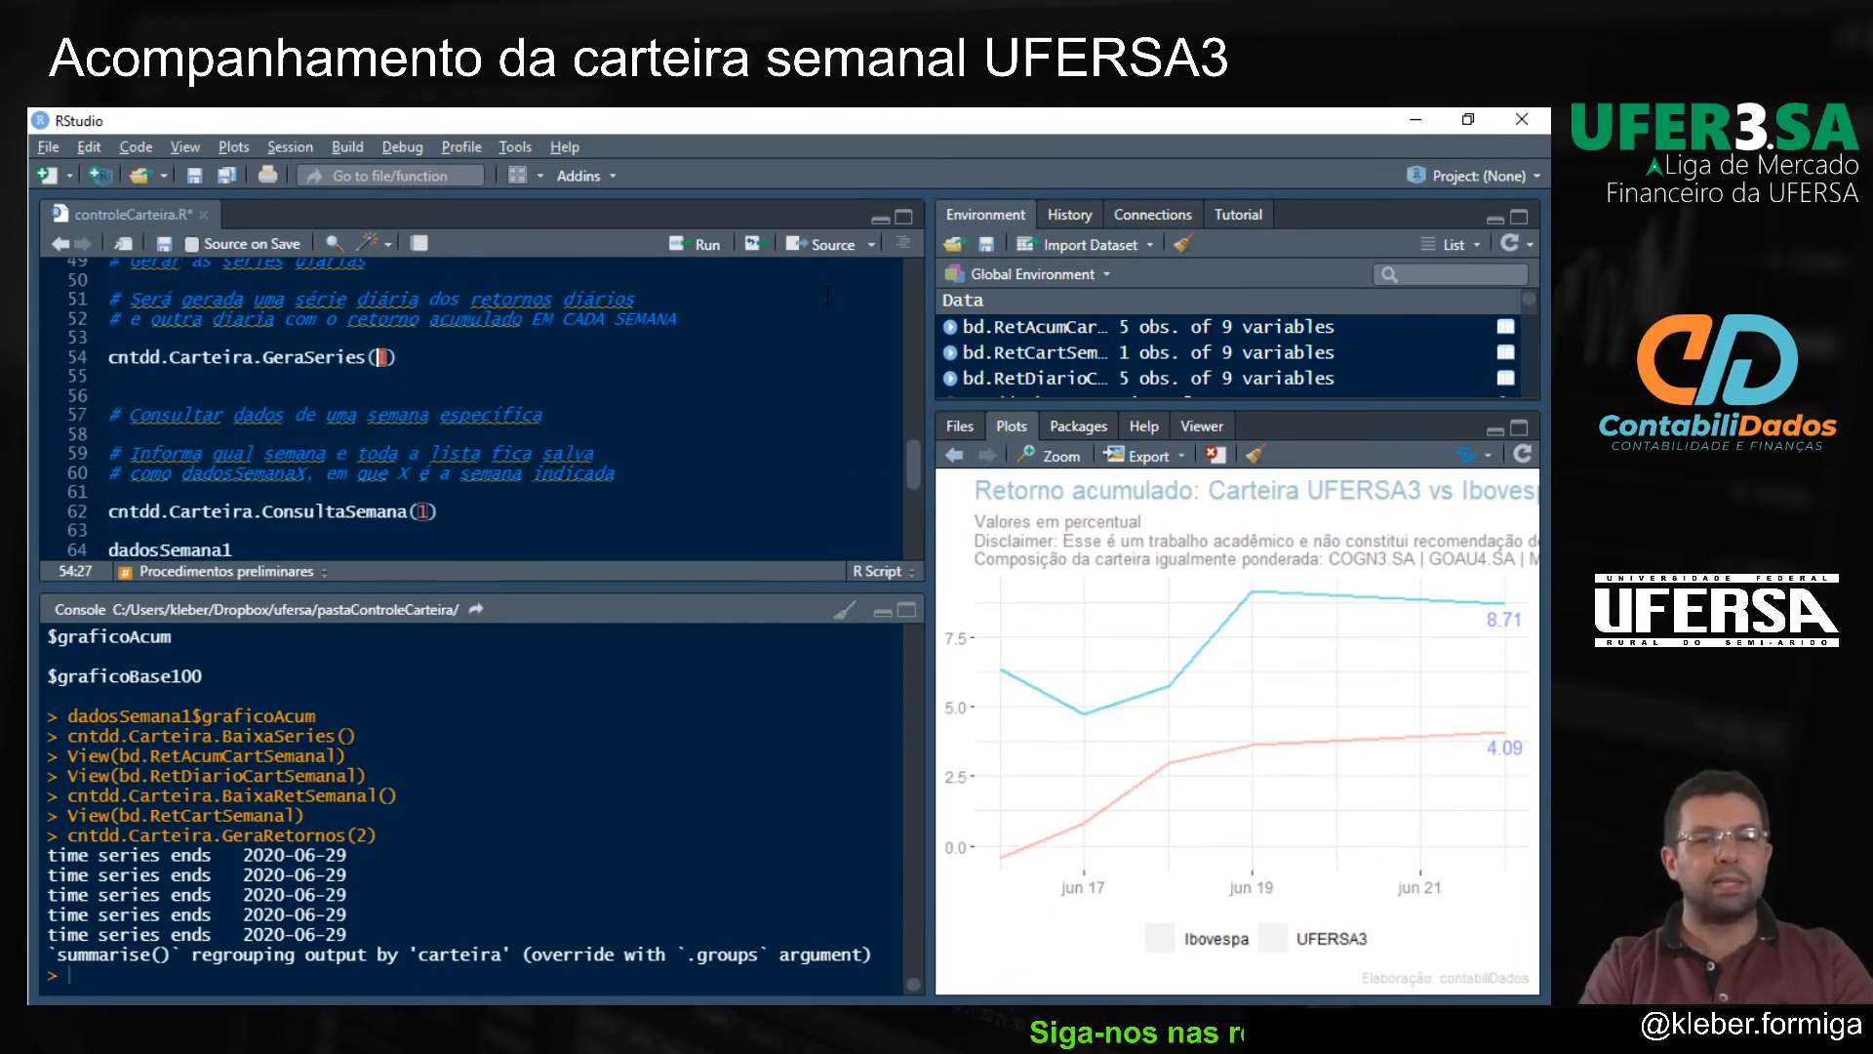
type("2")
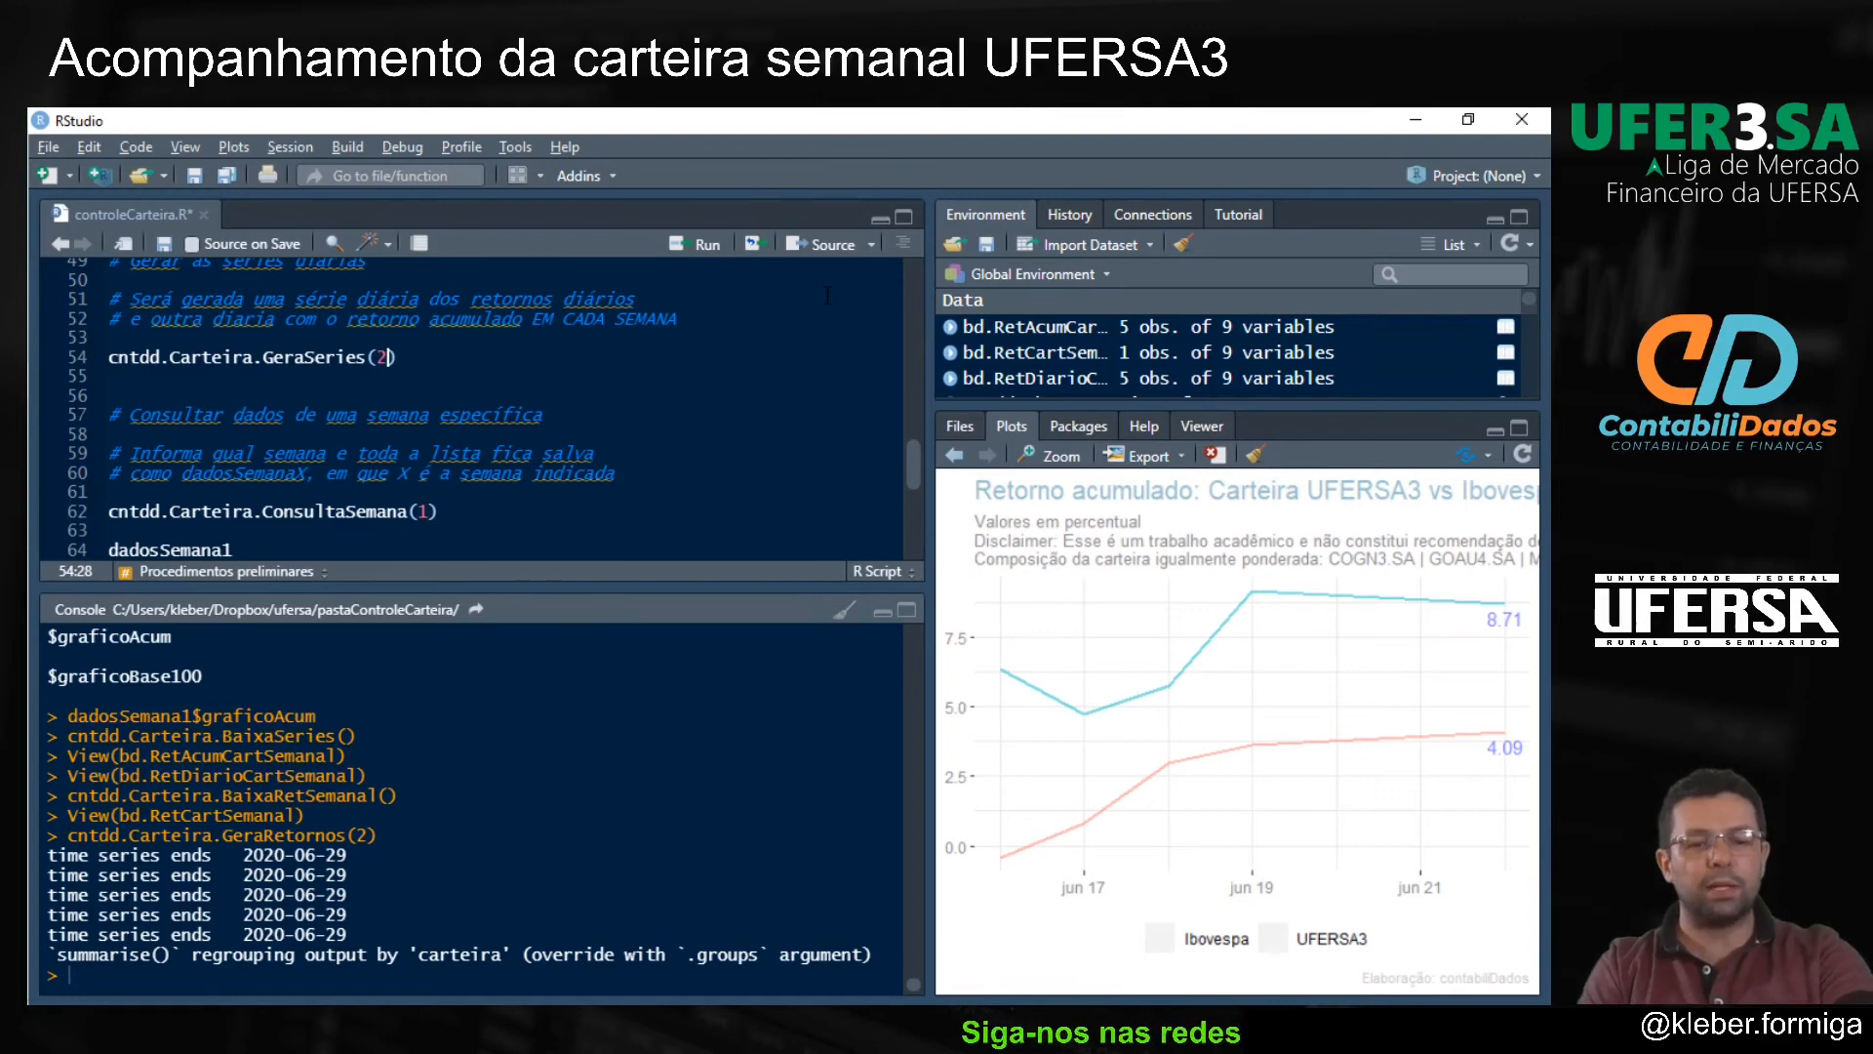
key("ctrl+Return")
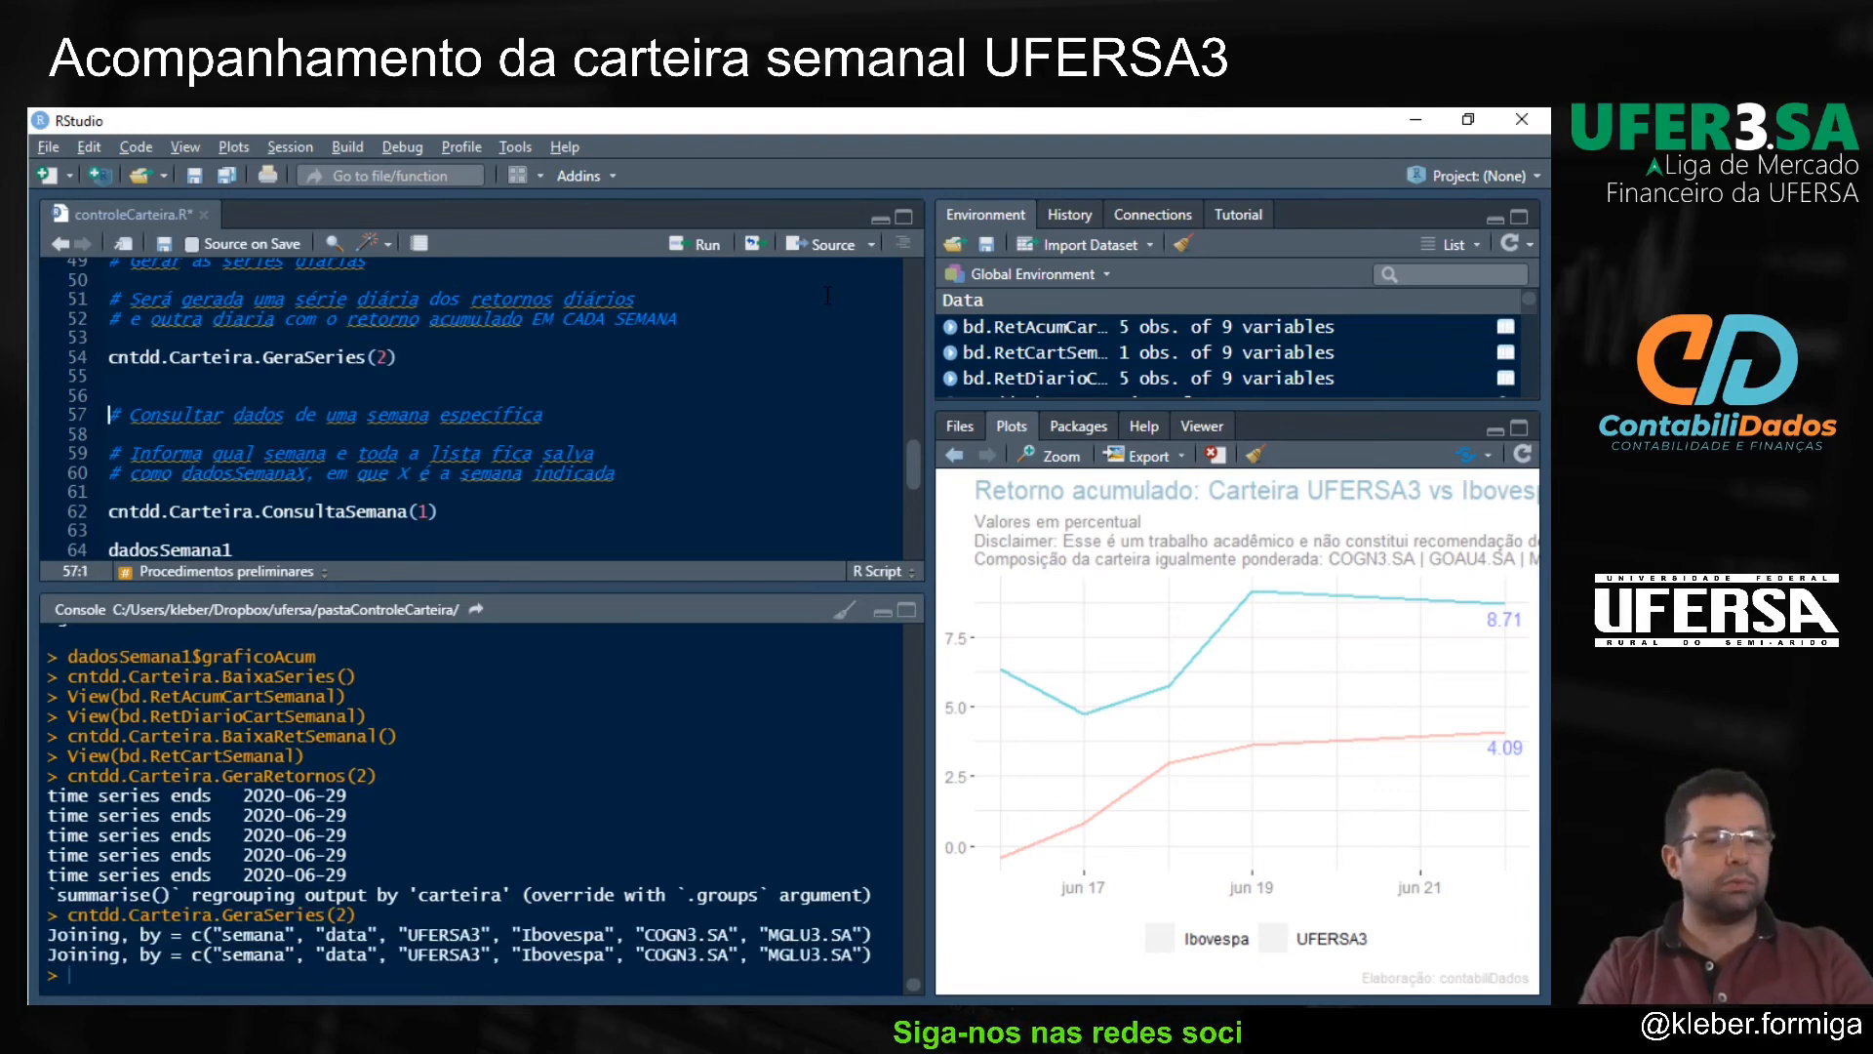
Step: Change the query to cntdd.Carteira.ConsultaSemana(2), enlarge the Environment pane and run the line
key("Down")
key("Down")
key("Down")
key("End")
key("Left")
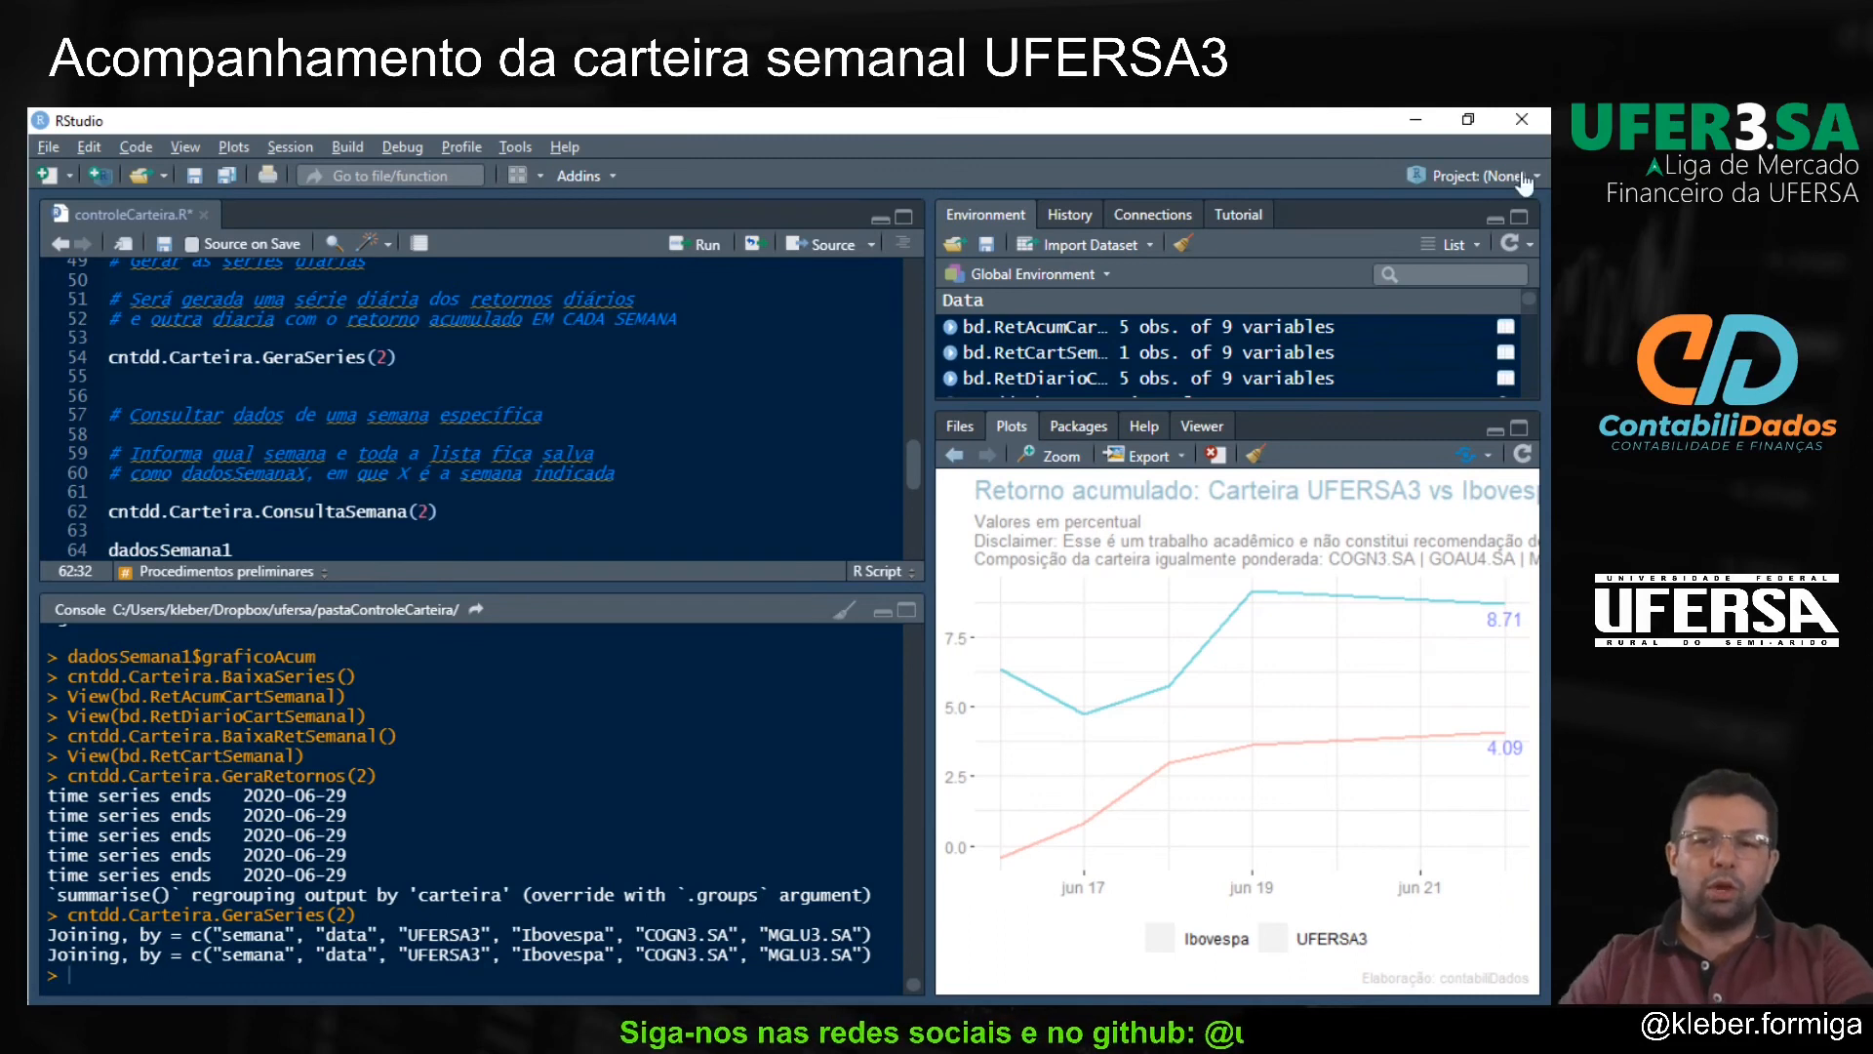
left_click_drag(1222, 408, 1185, 502)
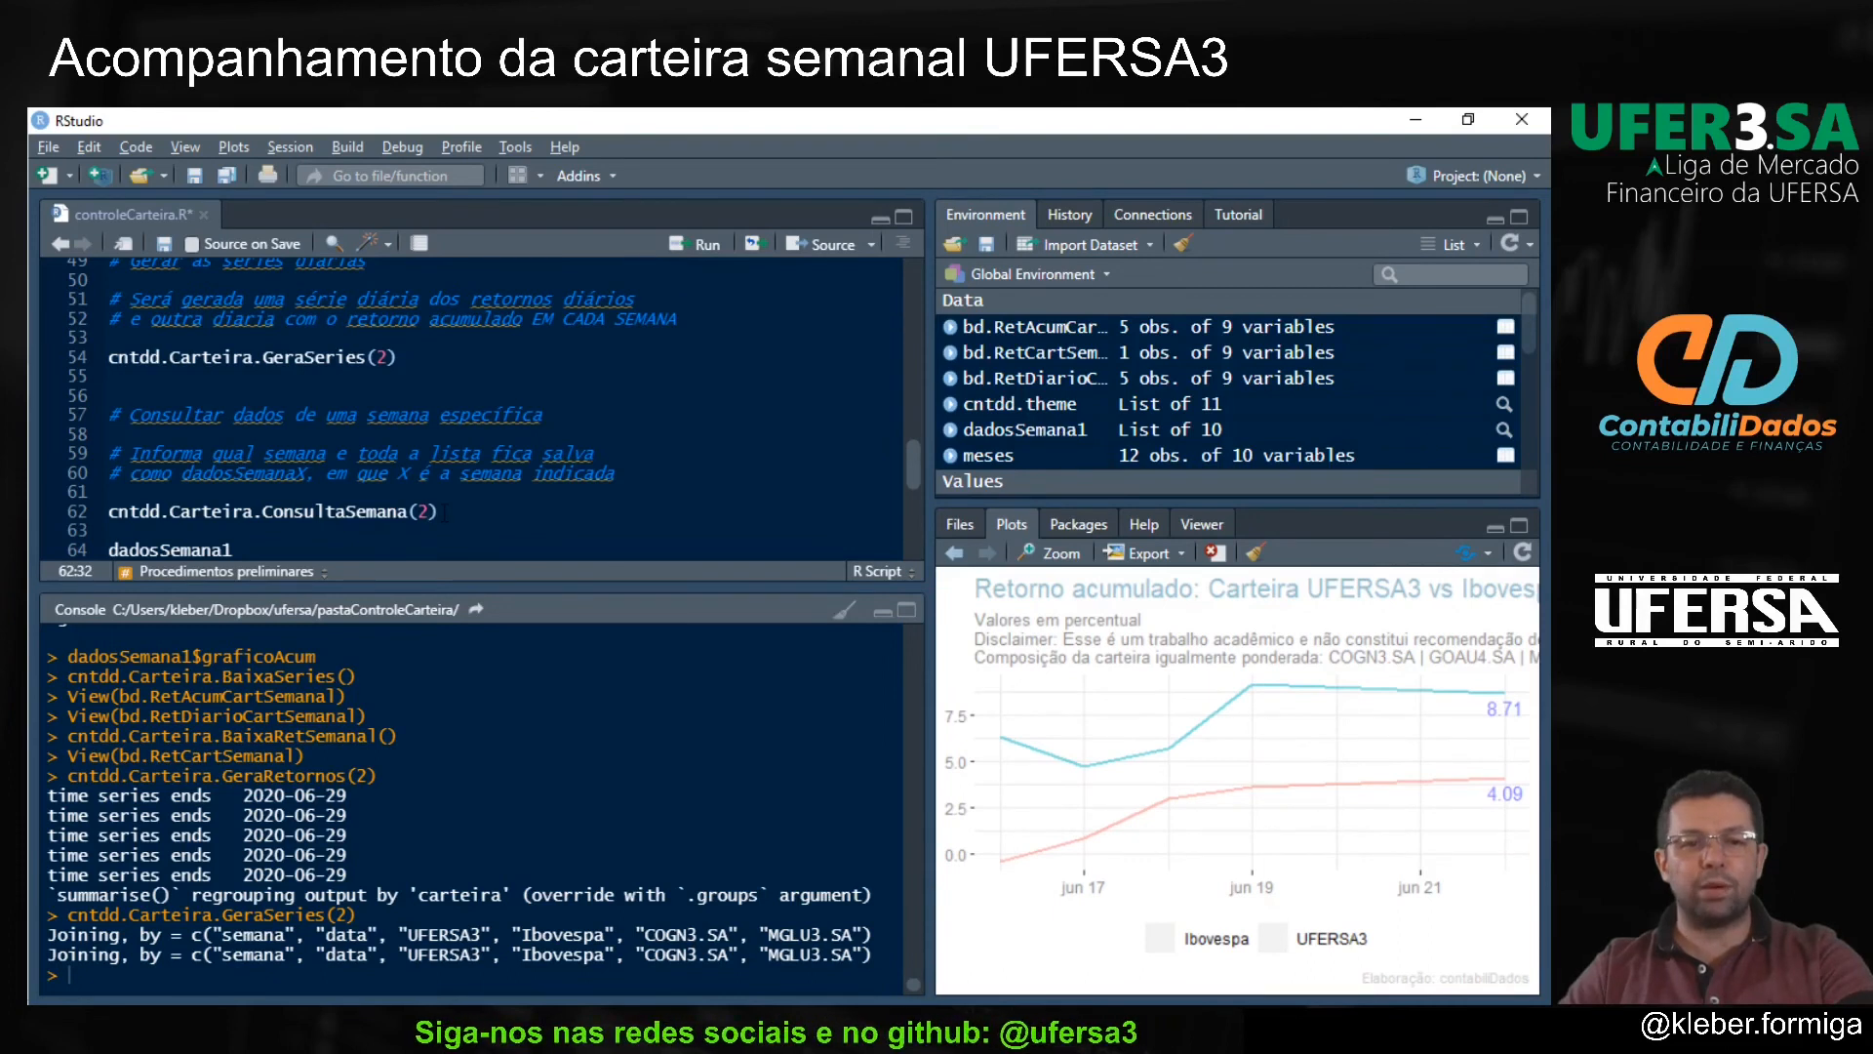
key("ctrl+Return")
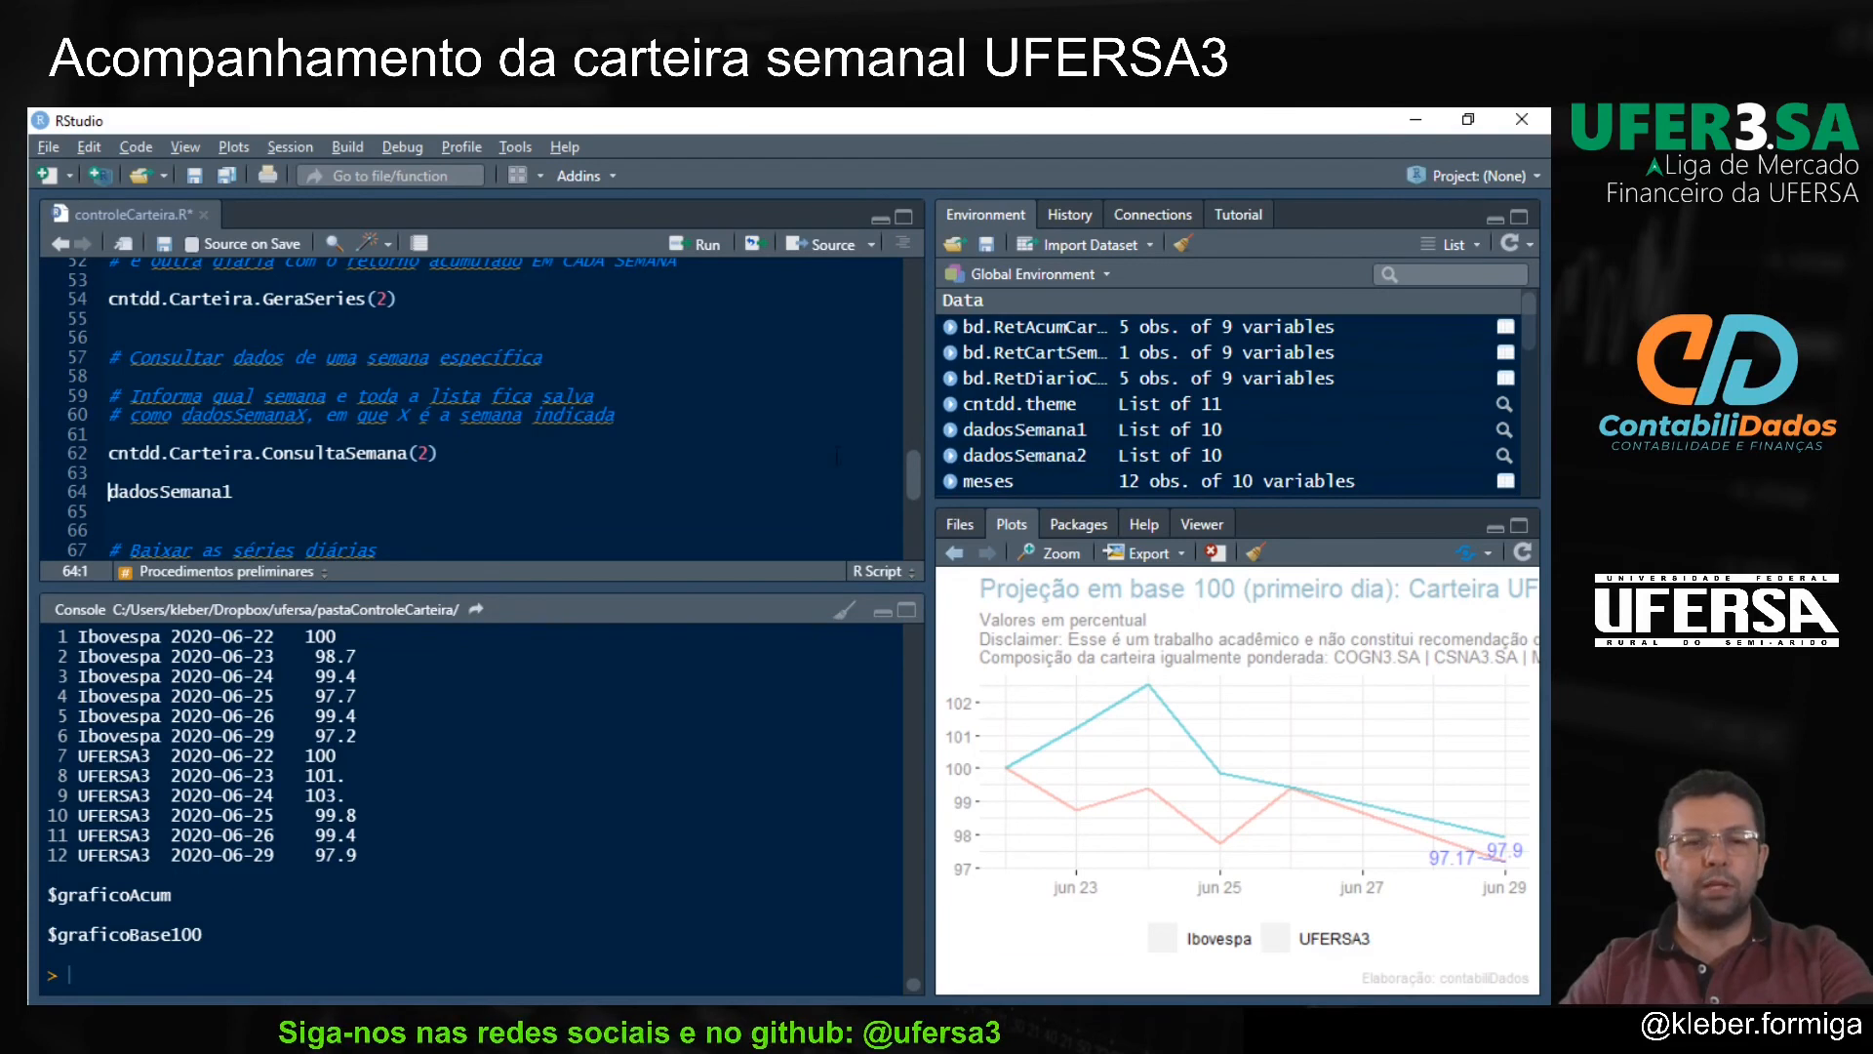
Step: Change the dadosSemana1 line of the script to dadosSemana2
left_click(281, 484)
key("BackSpace")
type("2")
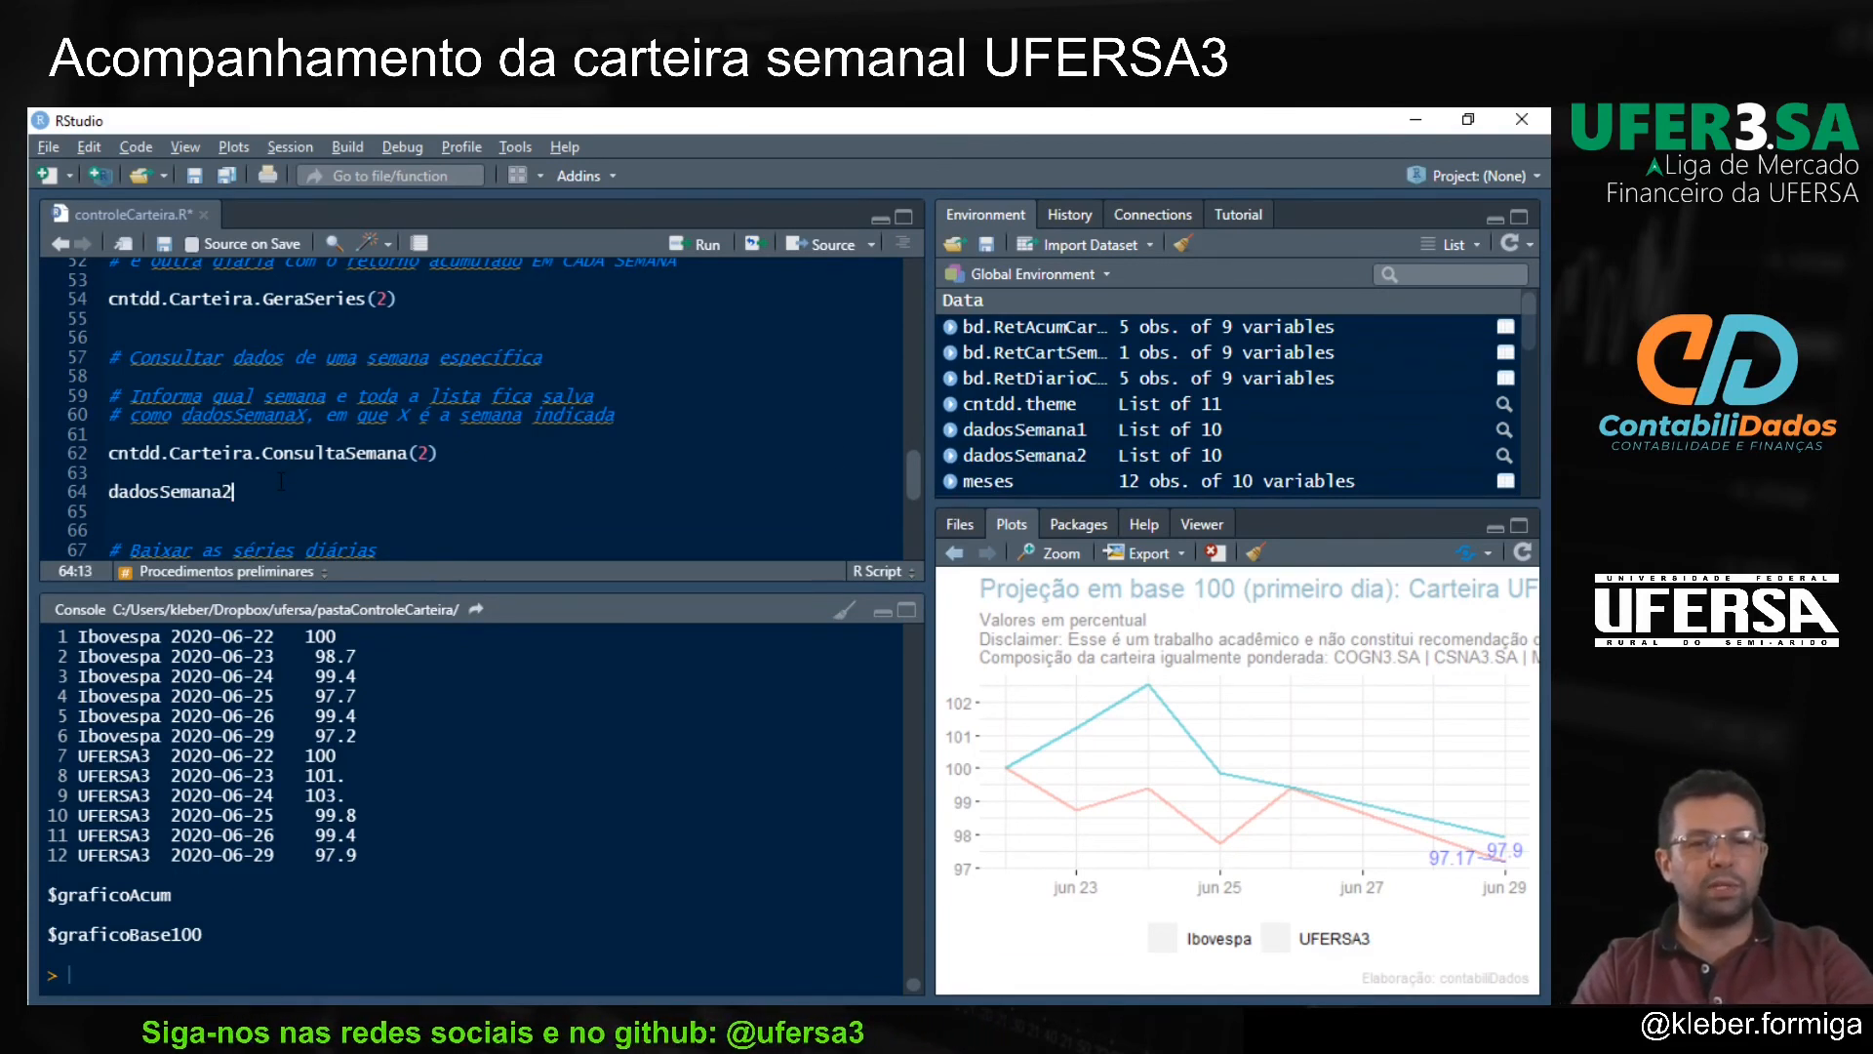
type("$")
key("Down")
key("Down")
key("Down")
key("Down")
key("Down")
key("Down")
key("Down")
key("Down")
key("Down")
key("Down")
key("Down")
key("Up")
key("Up")
key("Up")
key("Up")
key("BackSpace")
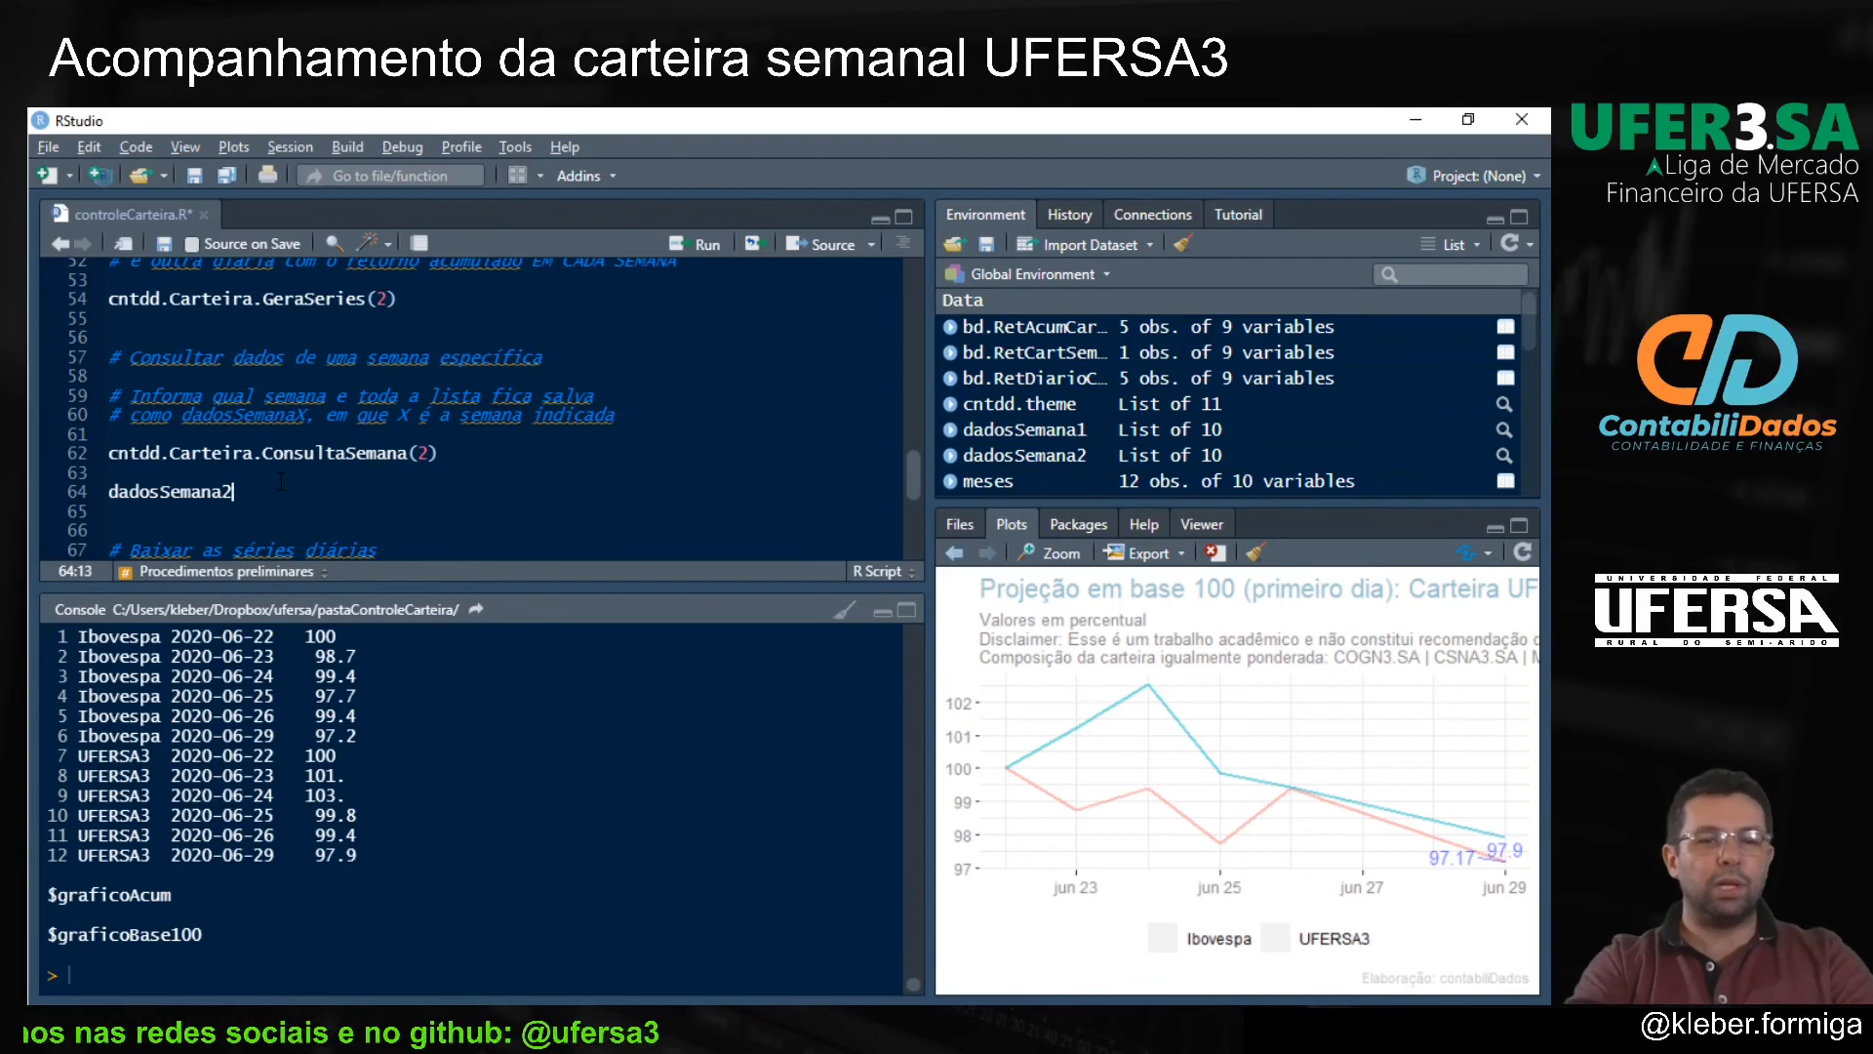
Step: Run the dadosSemana2 line and look back through its console output
key("ctrl+Return")
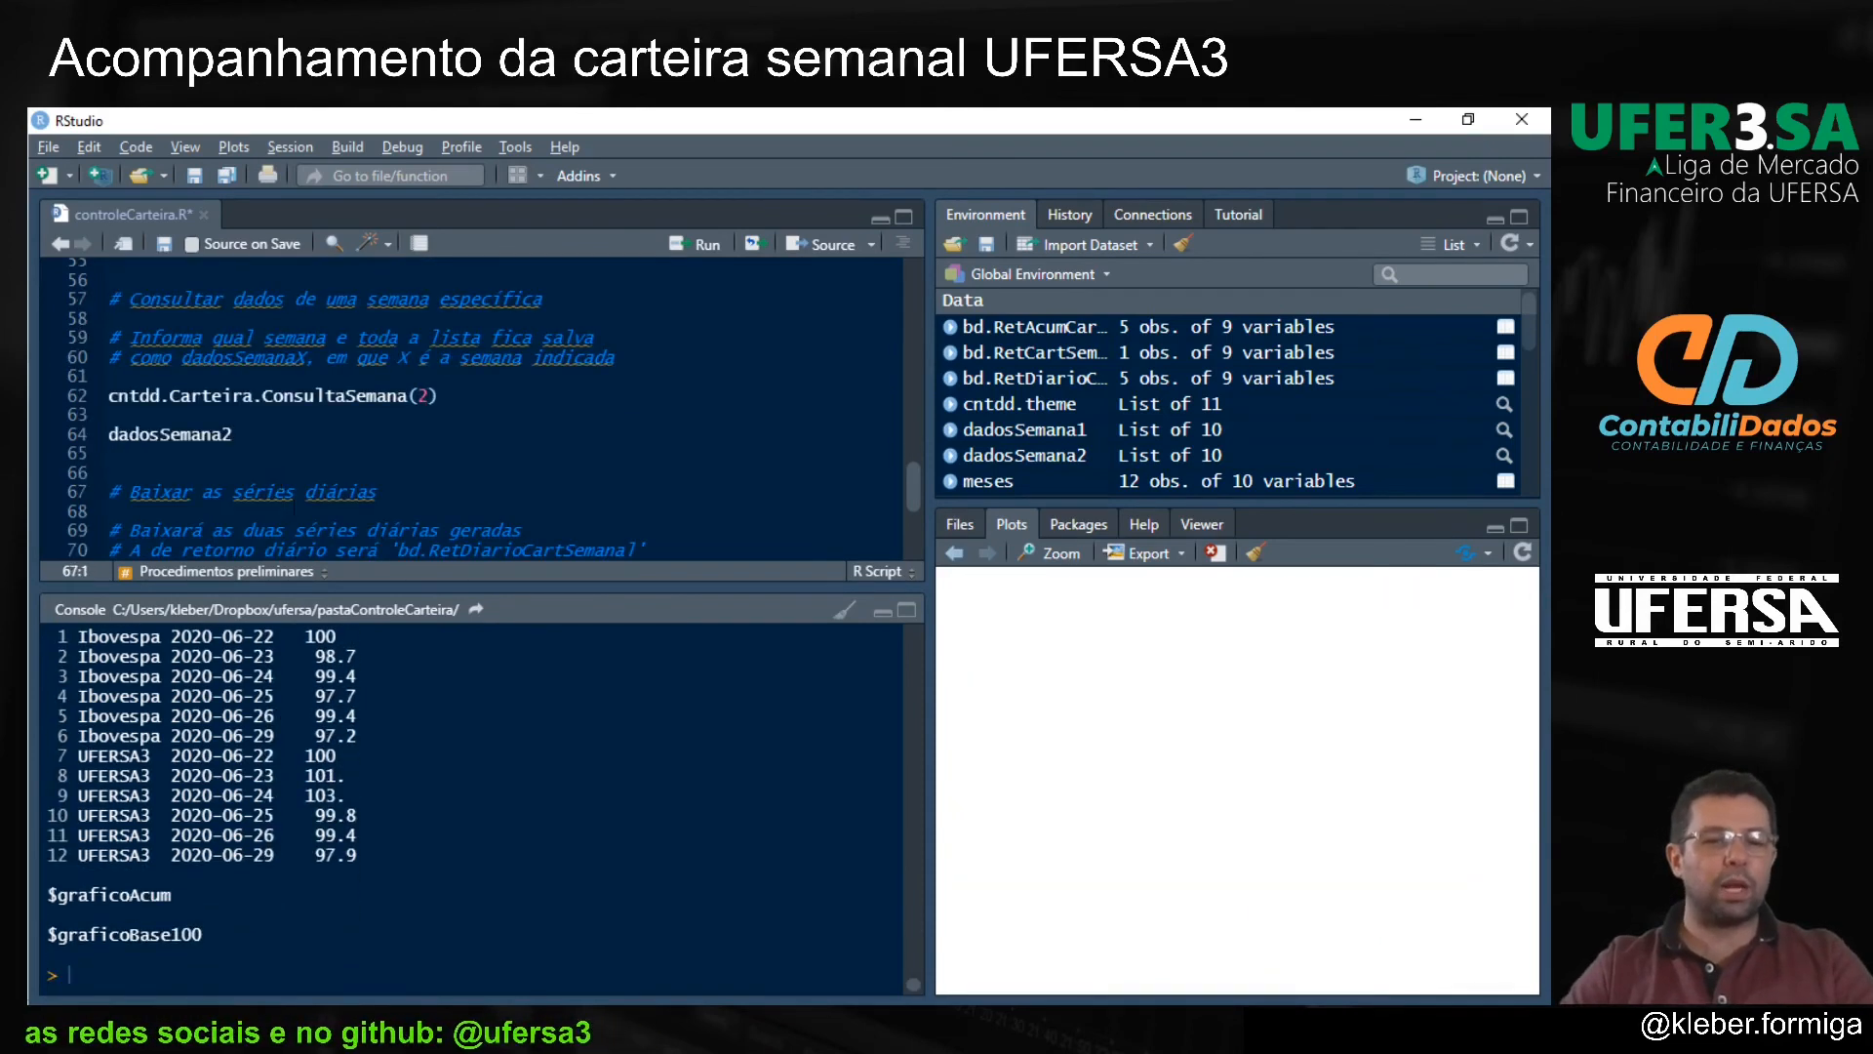
scroll(478, 809, "up", 10)
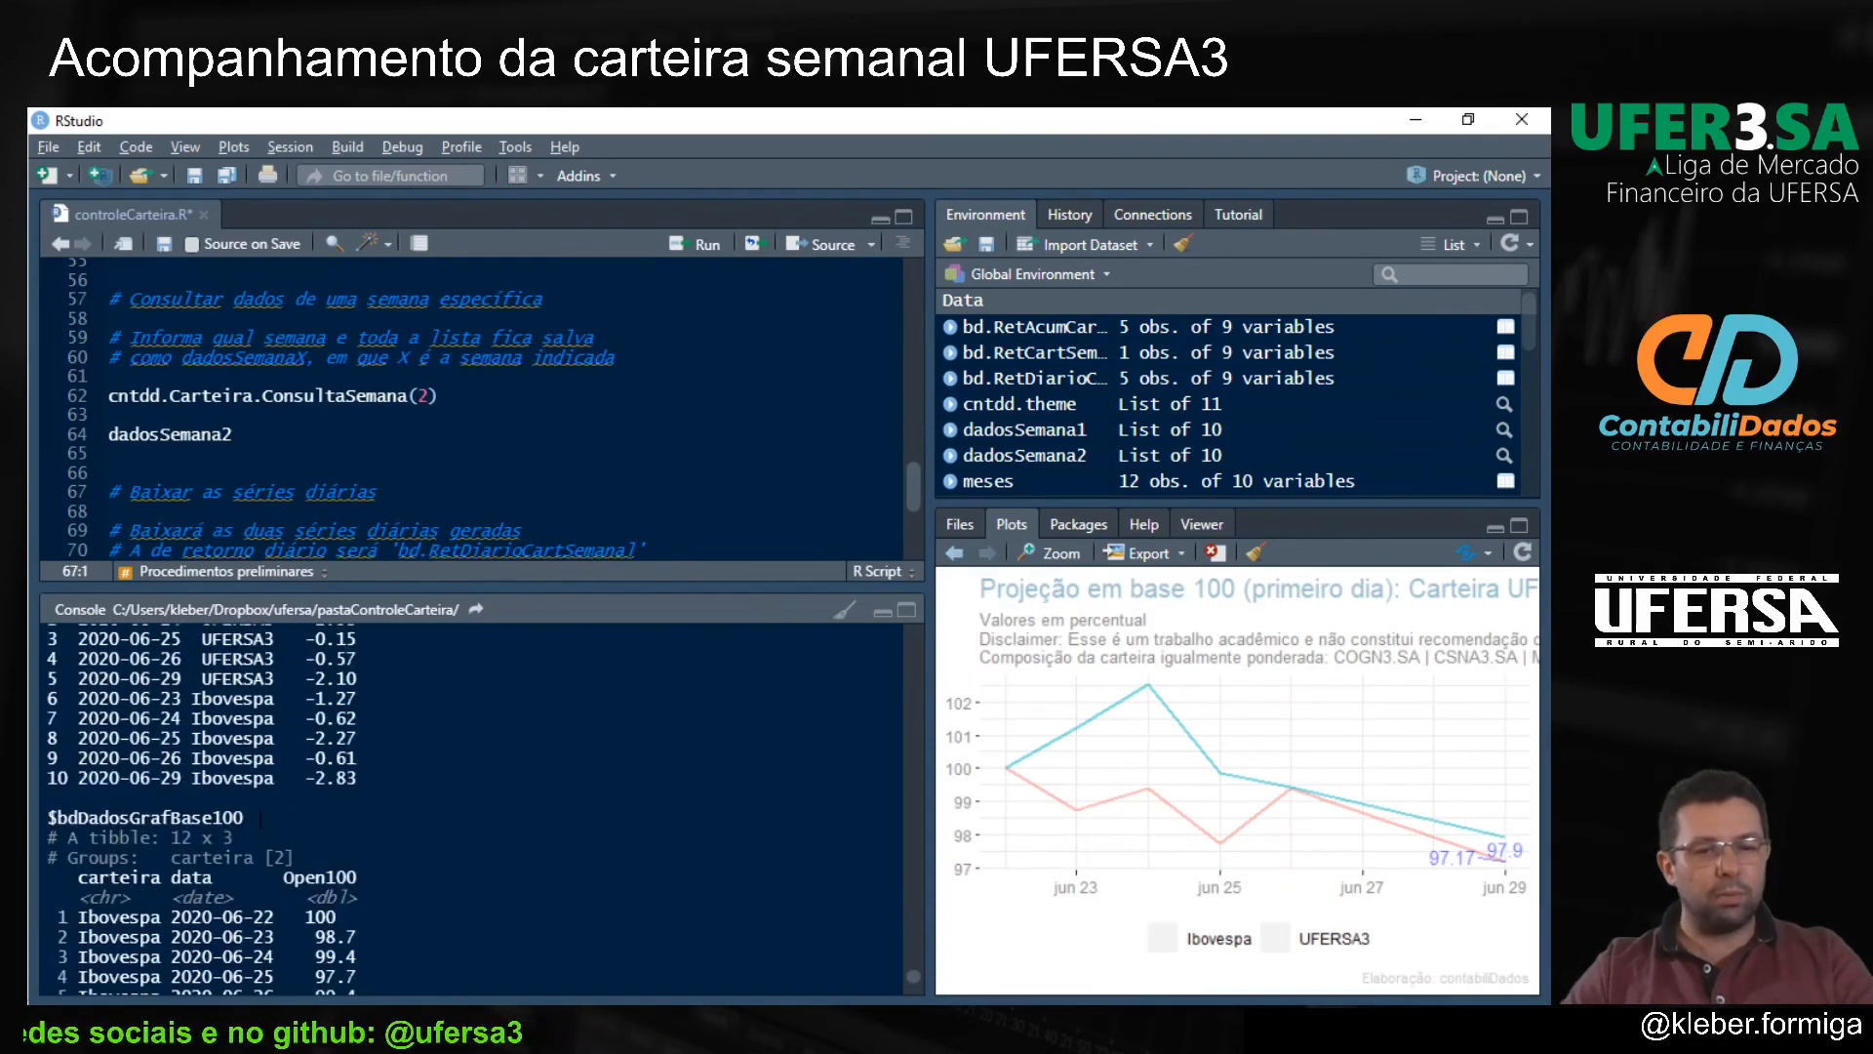
Step: Look back through the dadosSemana2 console output up to its Semana and Periodo entries and highlight part of the period's start date
scroll(478, 809, "up", 8)
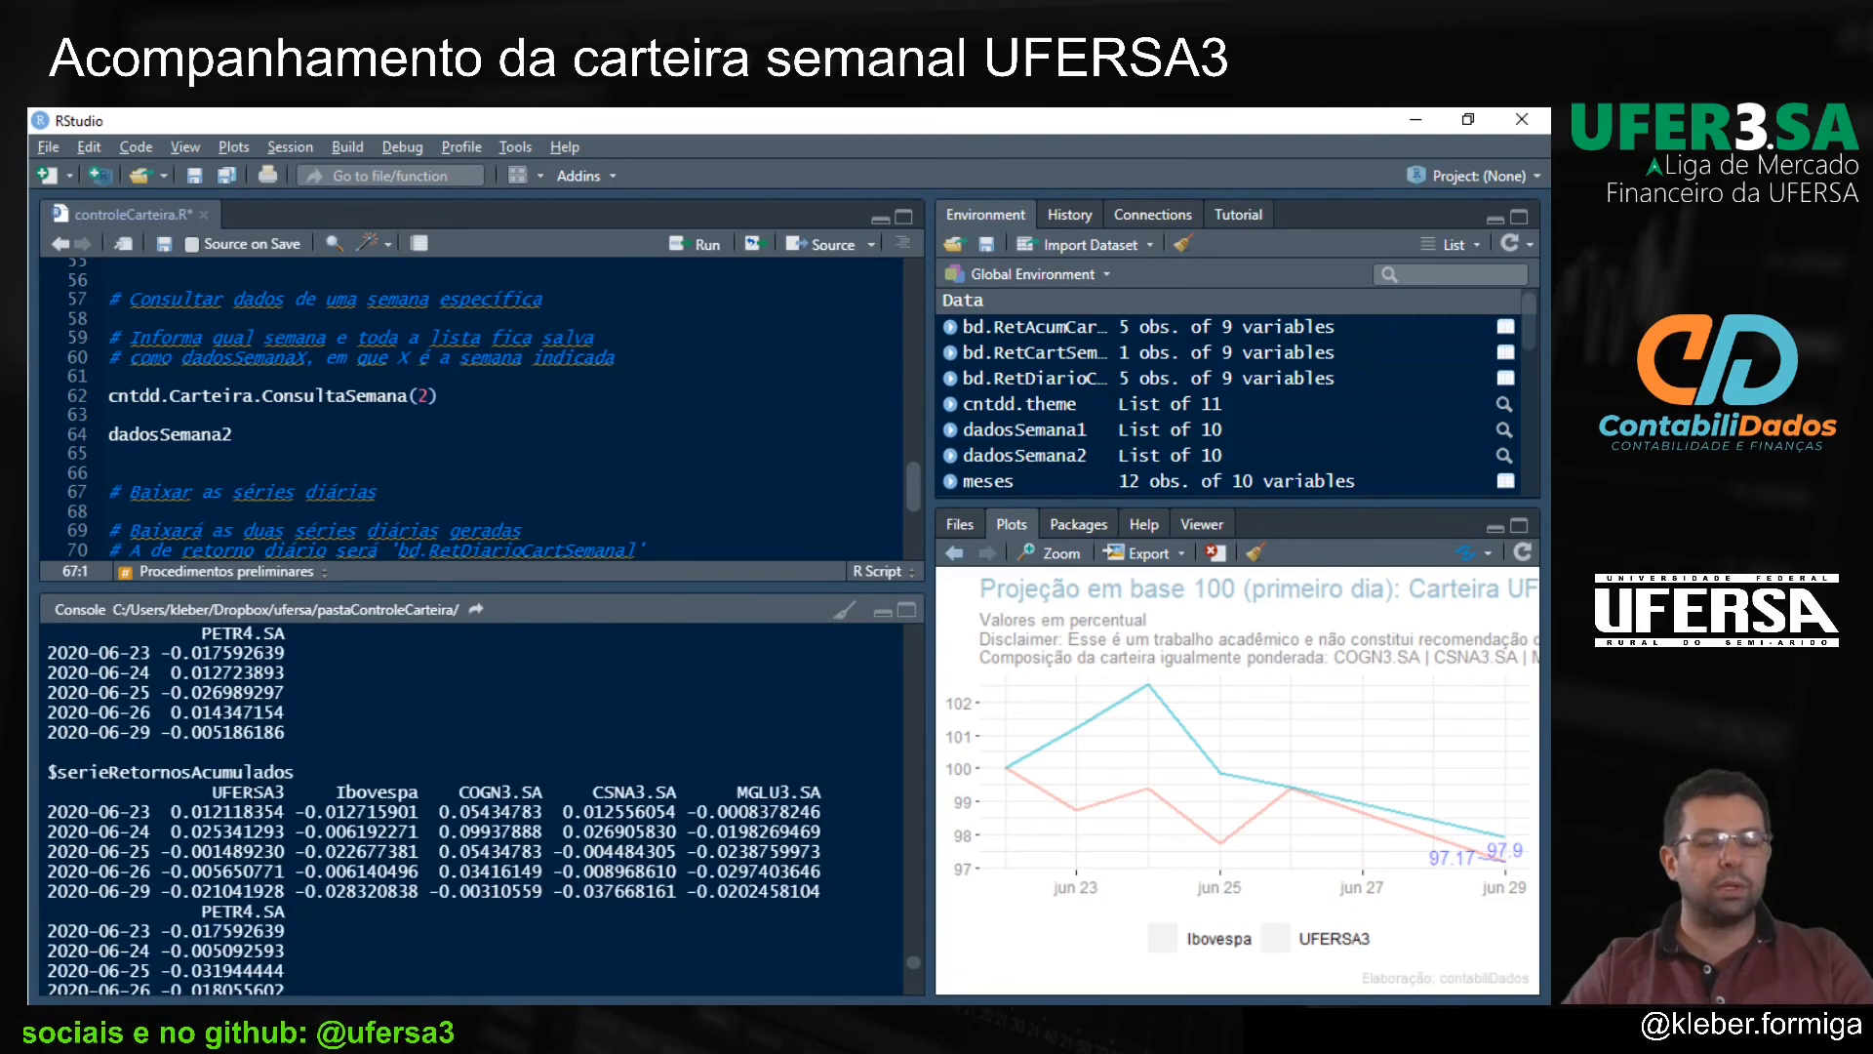
scroll(478, 810, "up", 2)
scroll(478, 810, "down", 2)
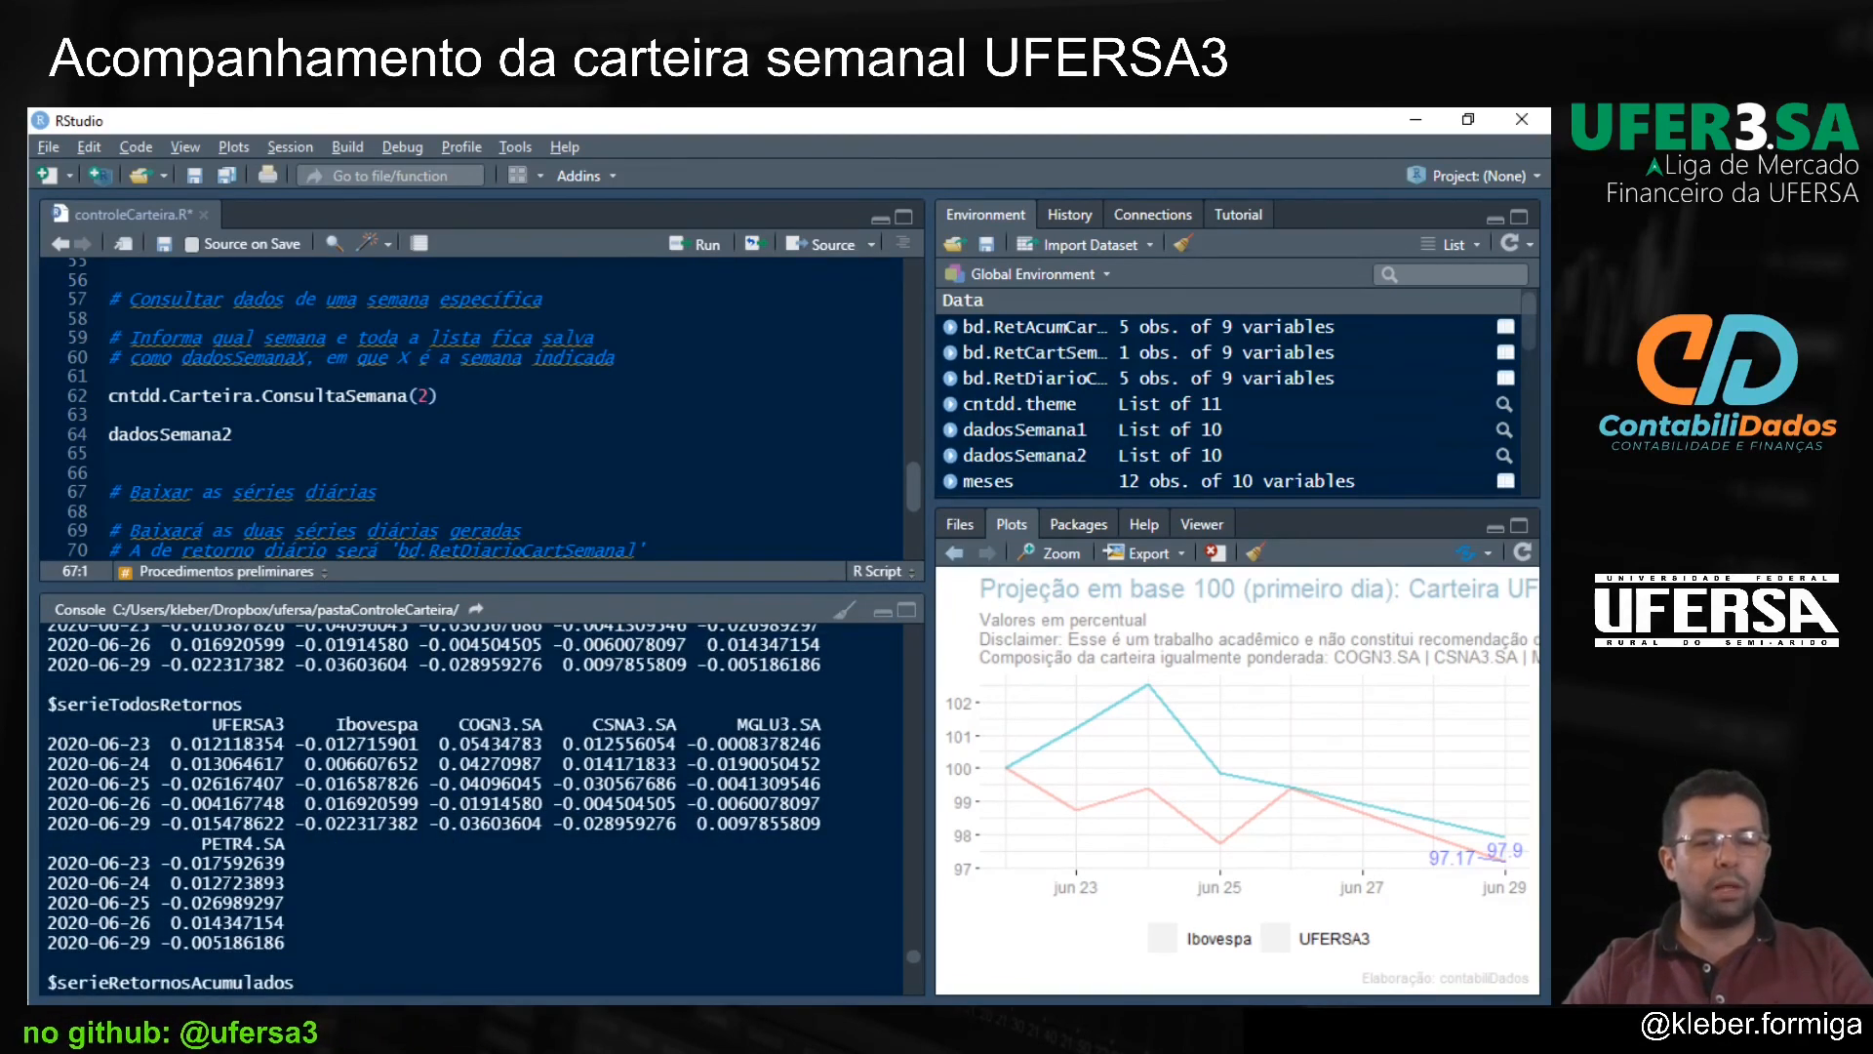
scroll(478, 810, "up", 10)
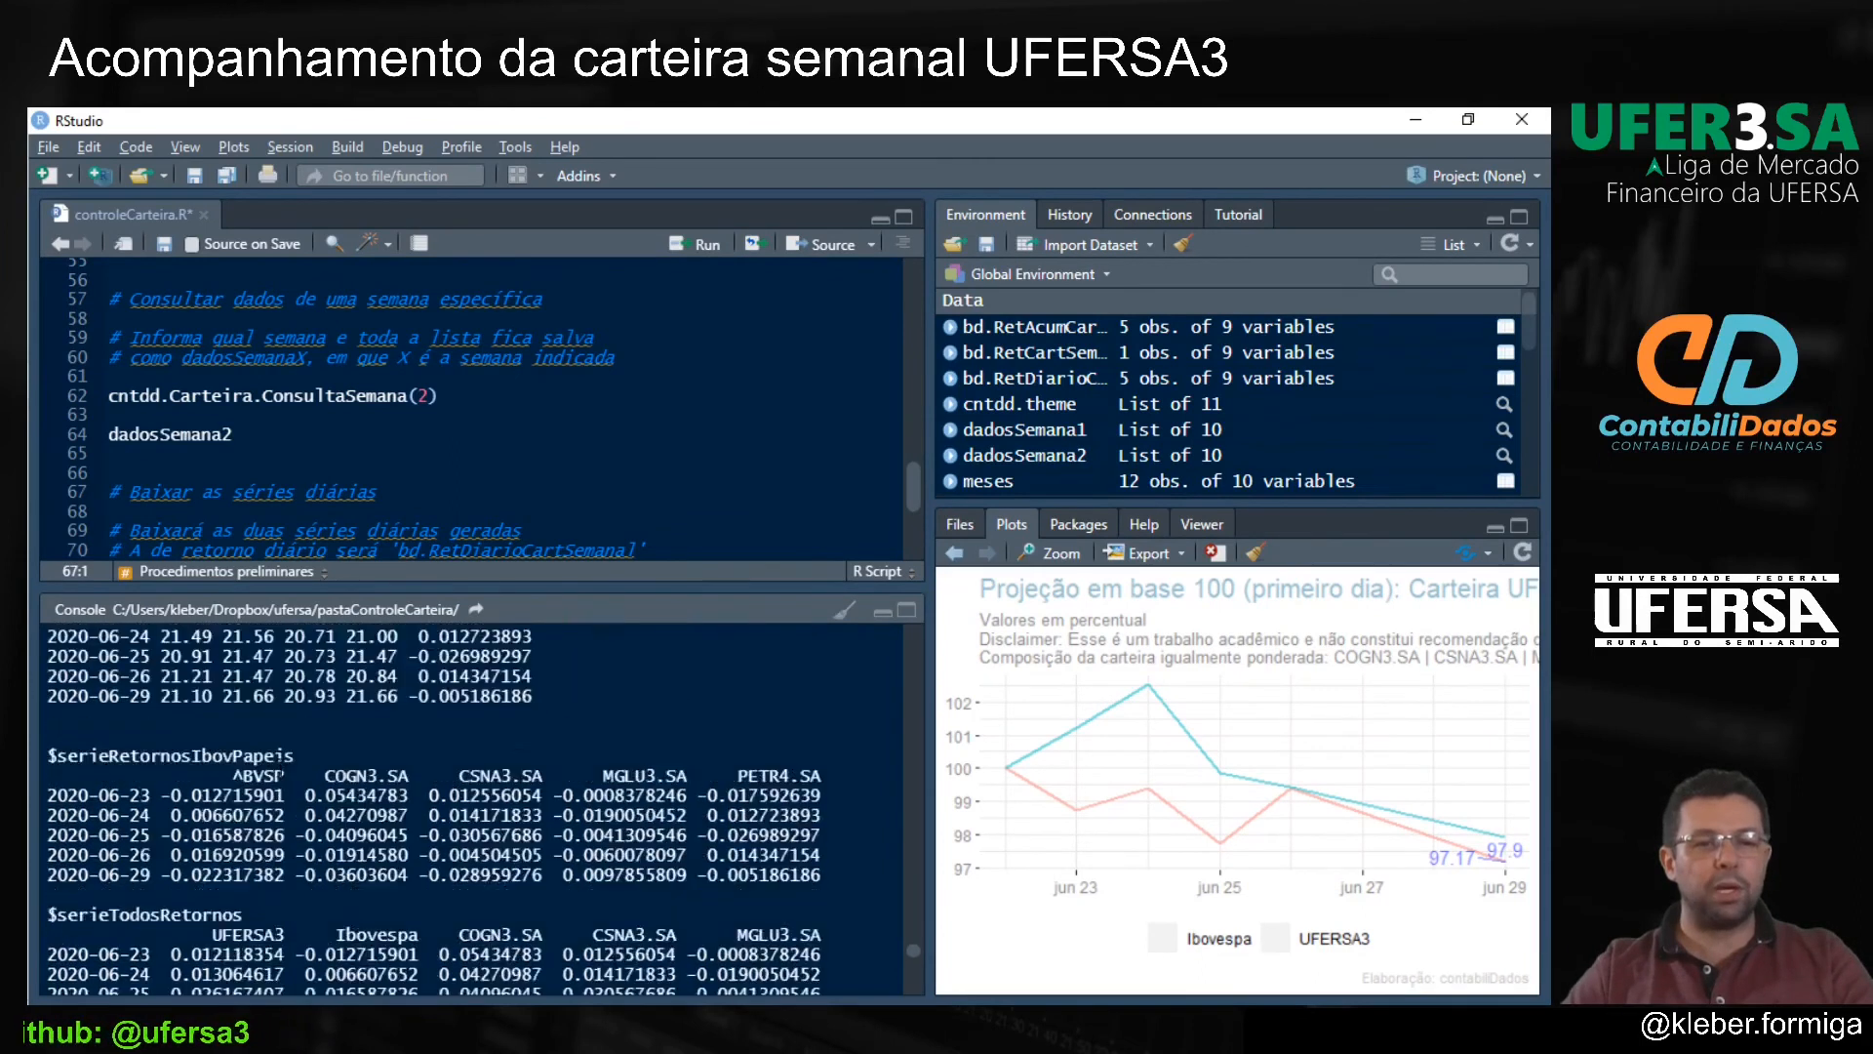
scroll(272, 774, "up", 10)
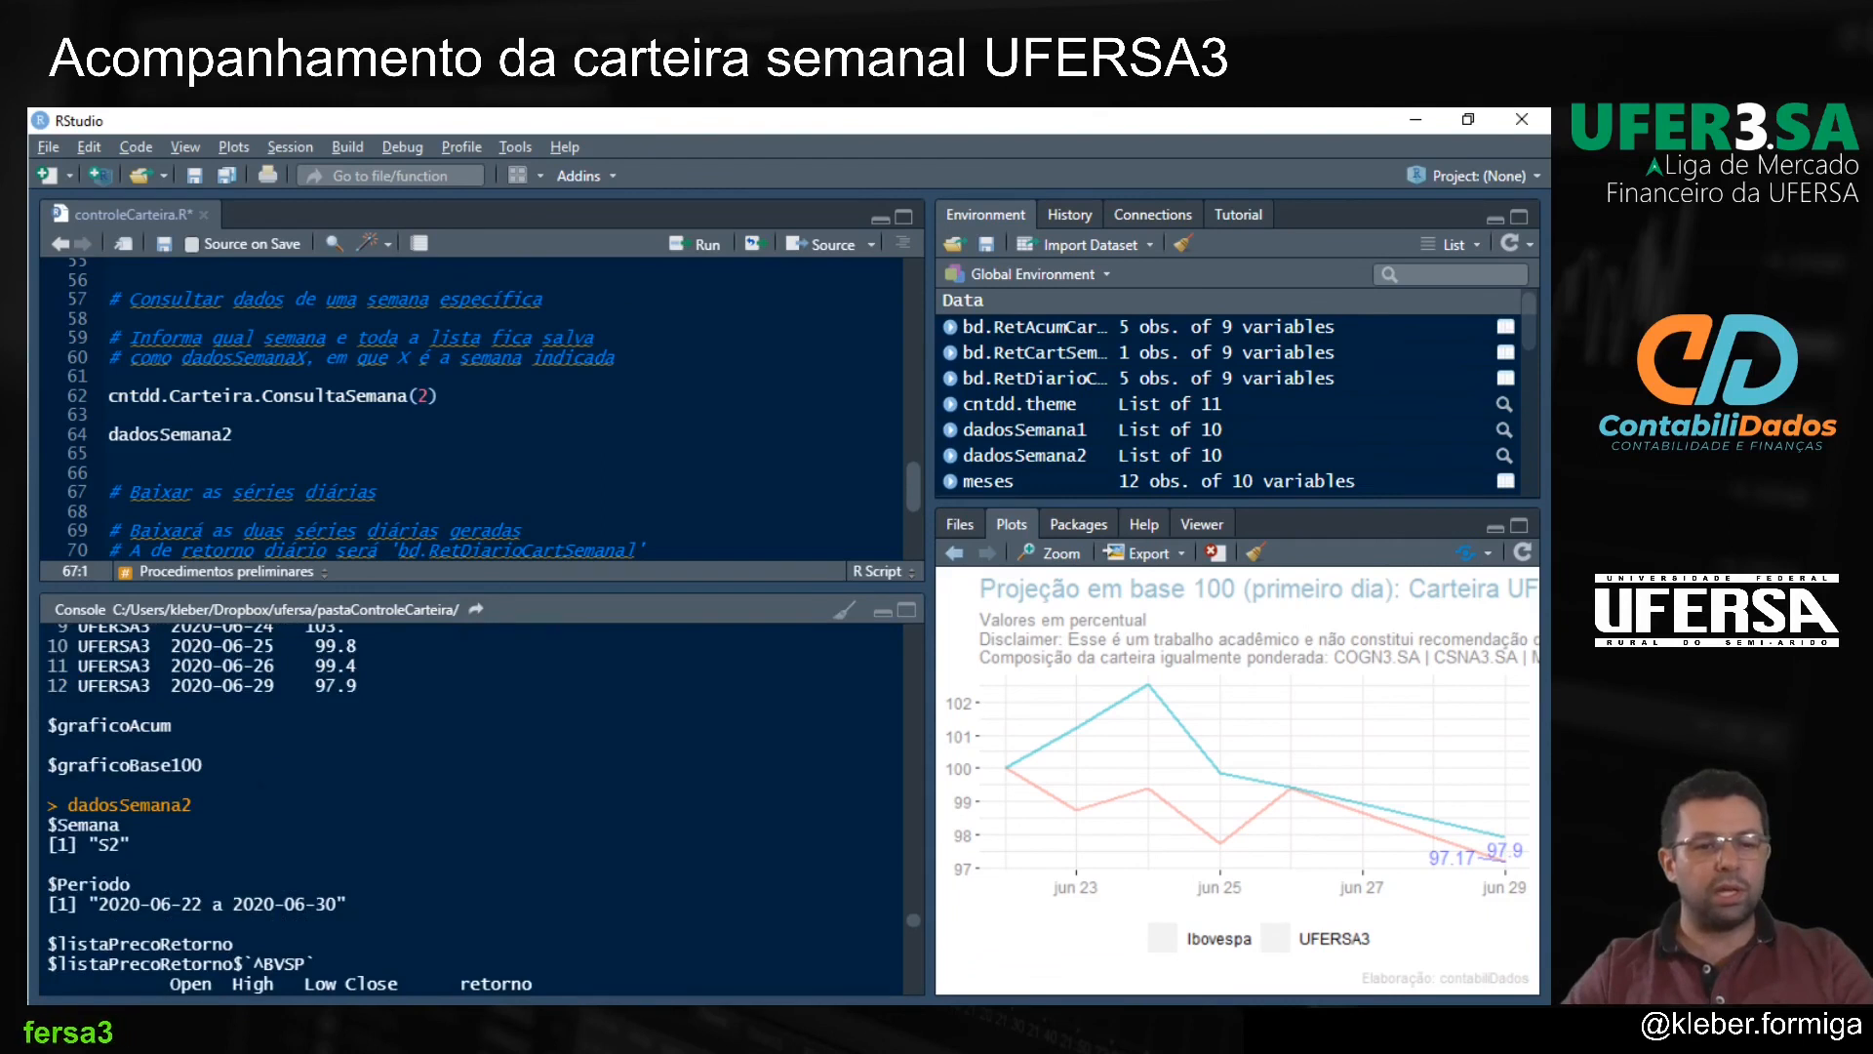
left_click_drag(192, 903, 170, 903)
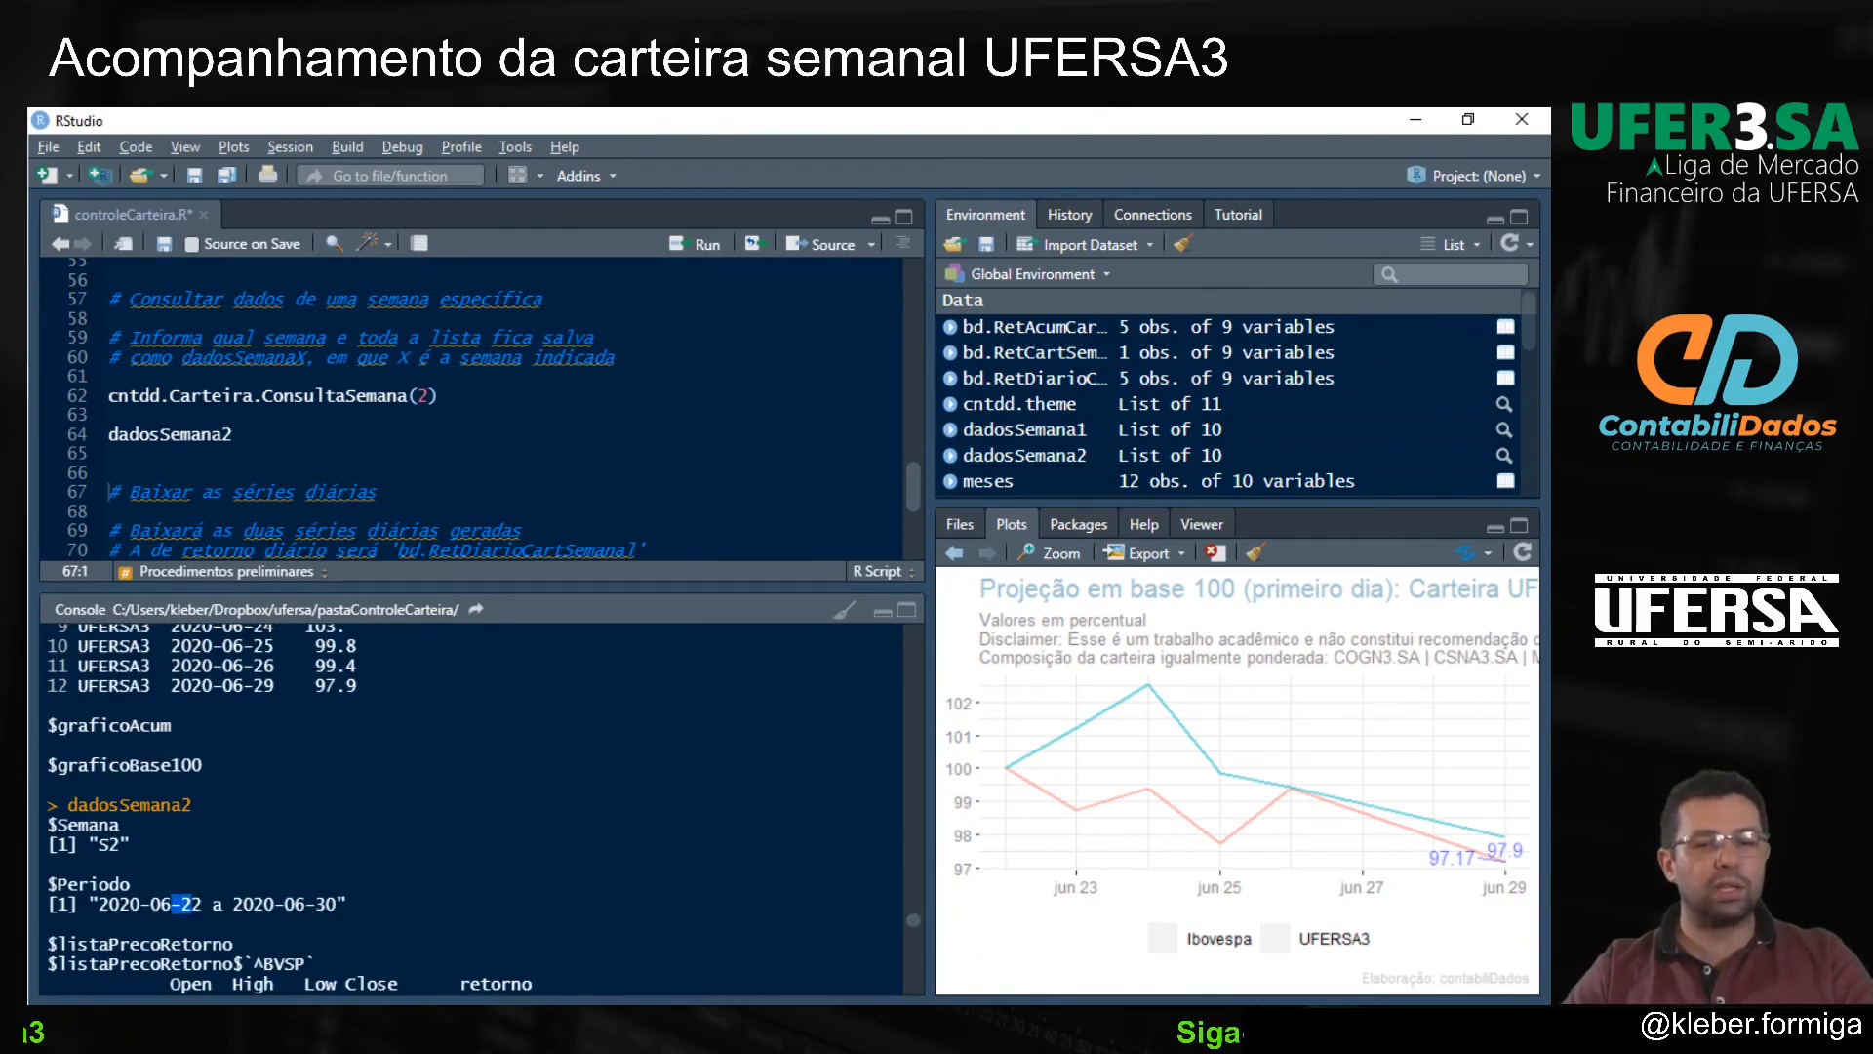
Step: Run the cntdd.Carteira.BaixaSeries() line of the script to load the daily return series
scroll(219, 417, "down", 4)
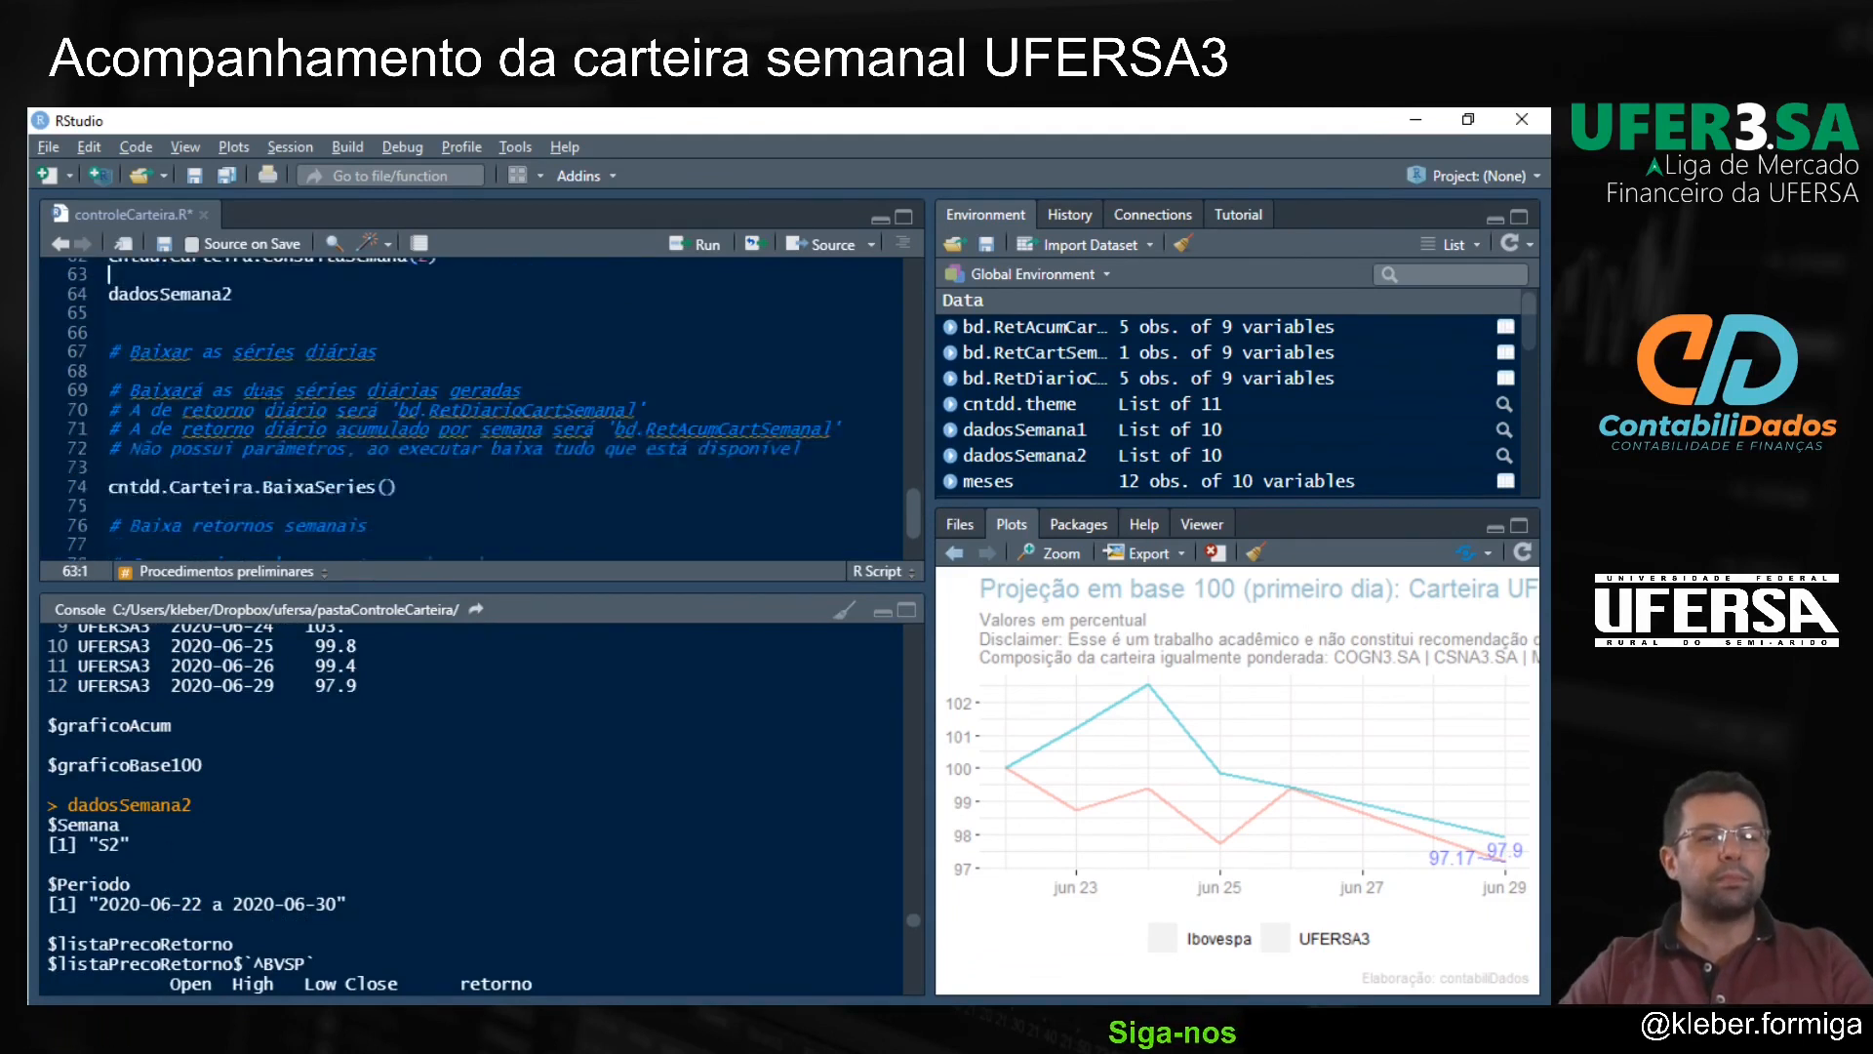
left_click(244, 414)
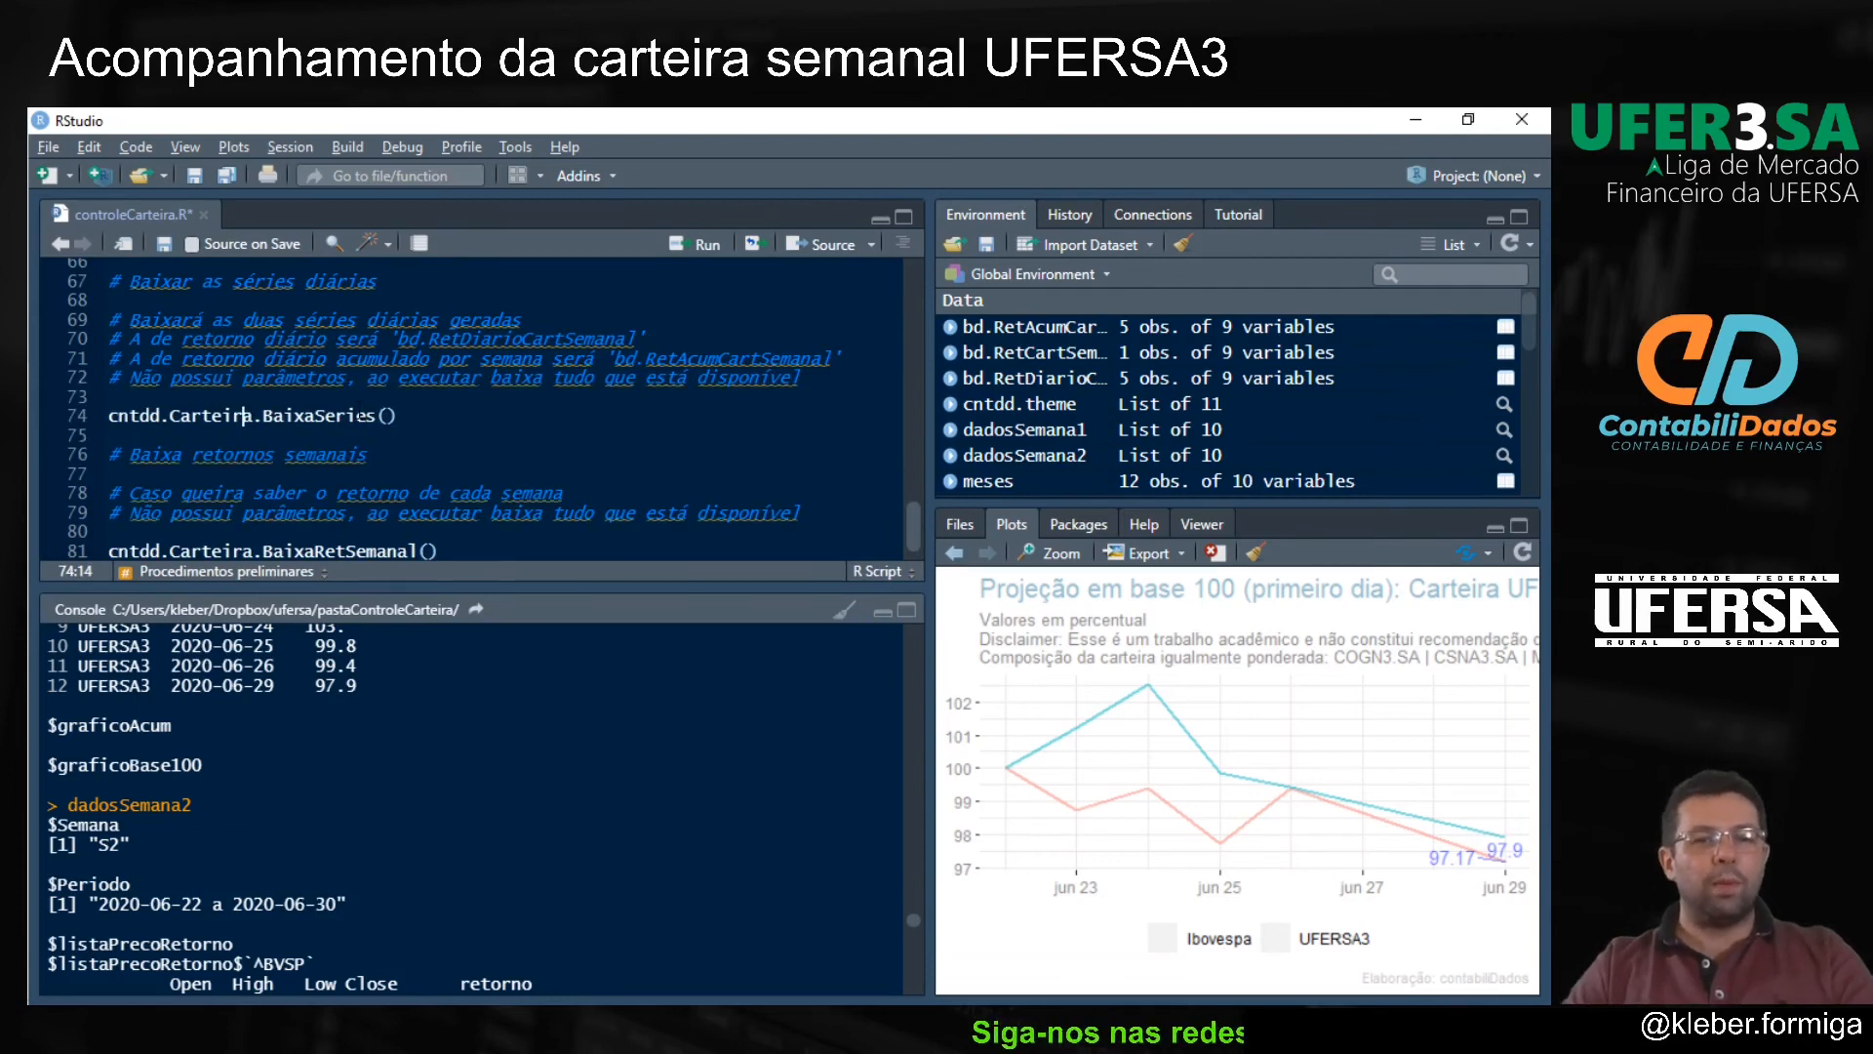
key("ctrl+Return")
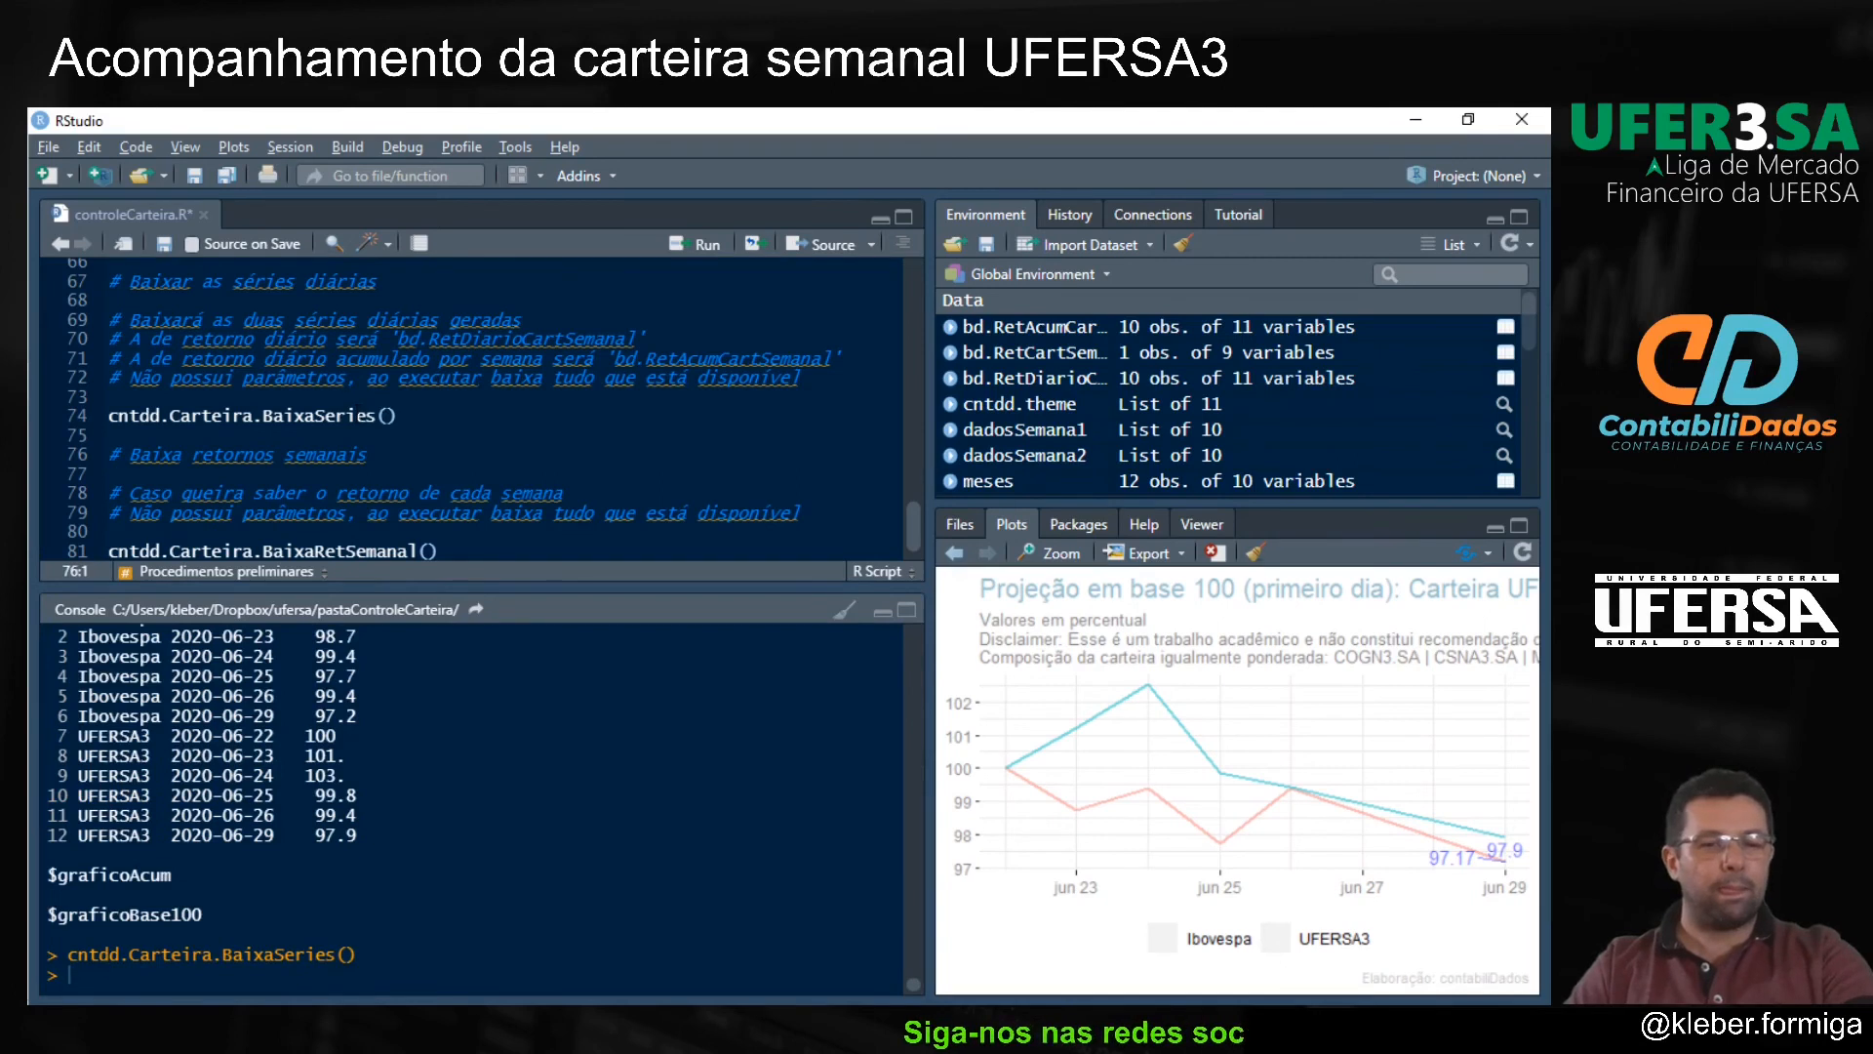
Step: Open the bd.RetDiarioCartSemanal data frame and resize the panes so all its rows and columns can be examined
scroll(209, 386, "down", 1)
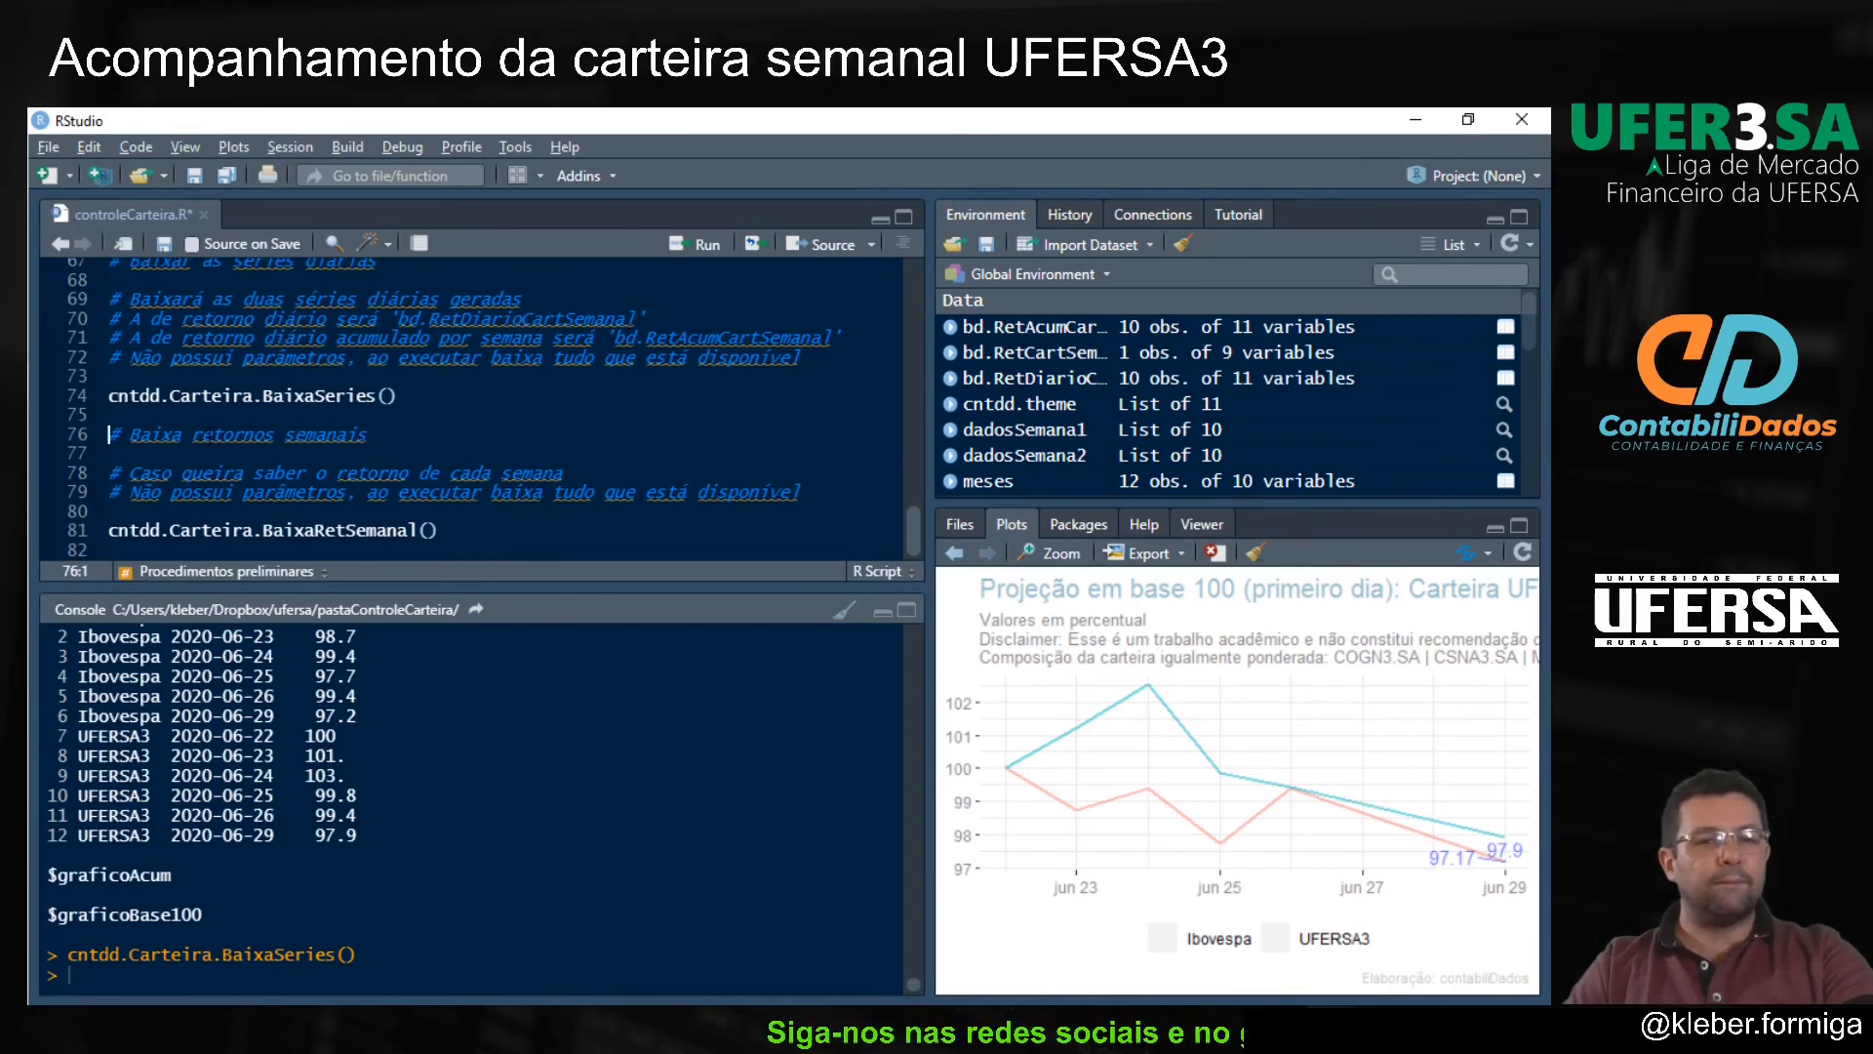
left_click(350, 395)
left_click_drag(923, 361, 832, 361)
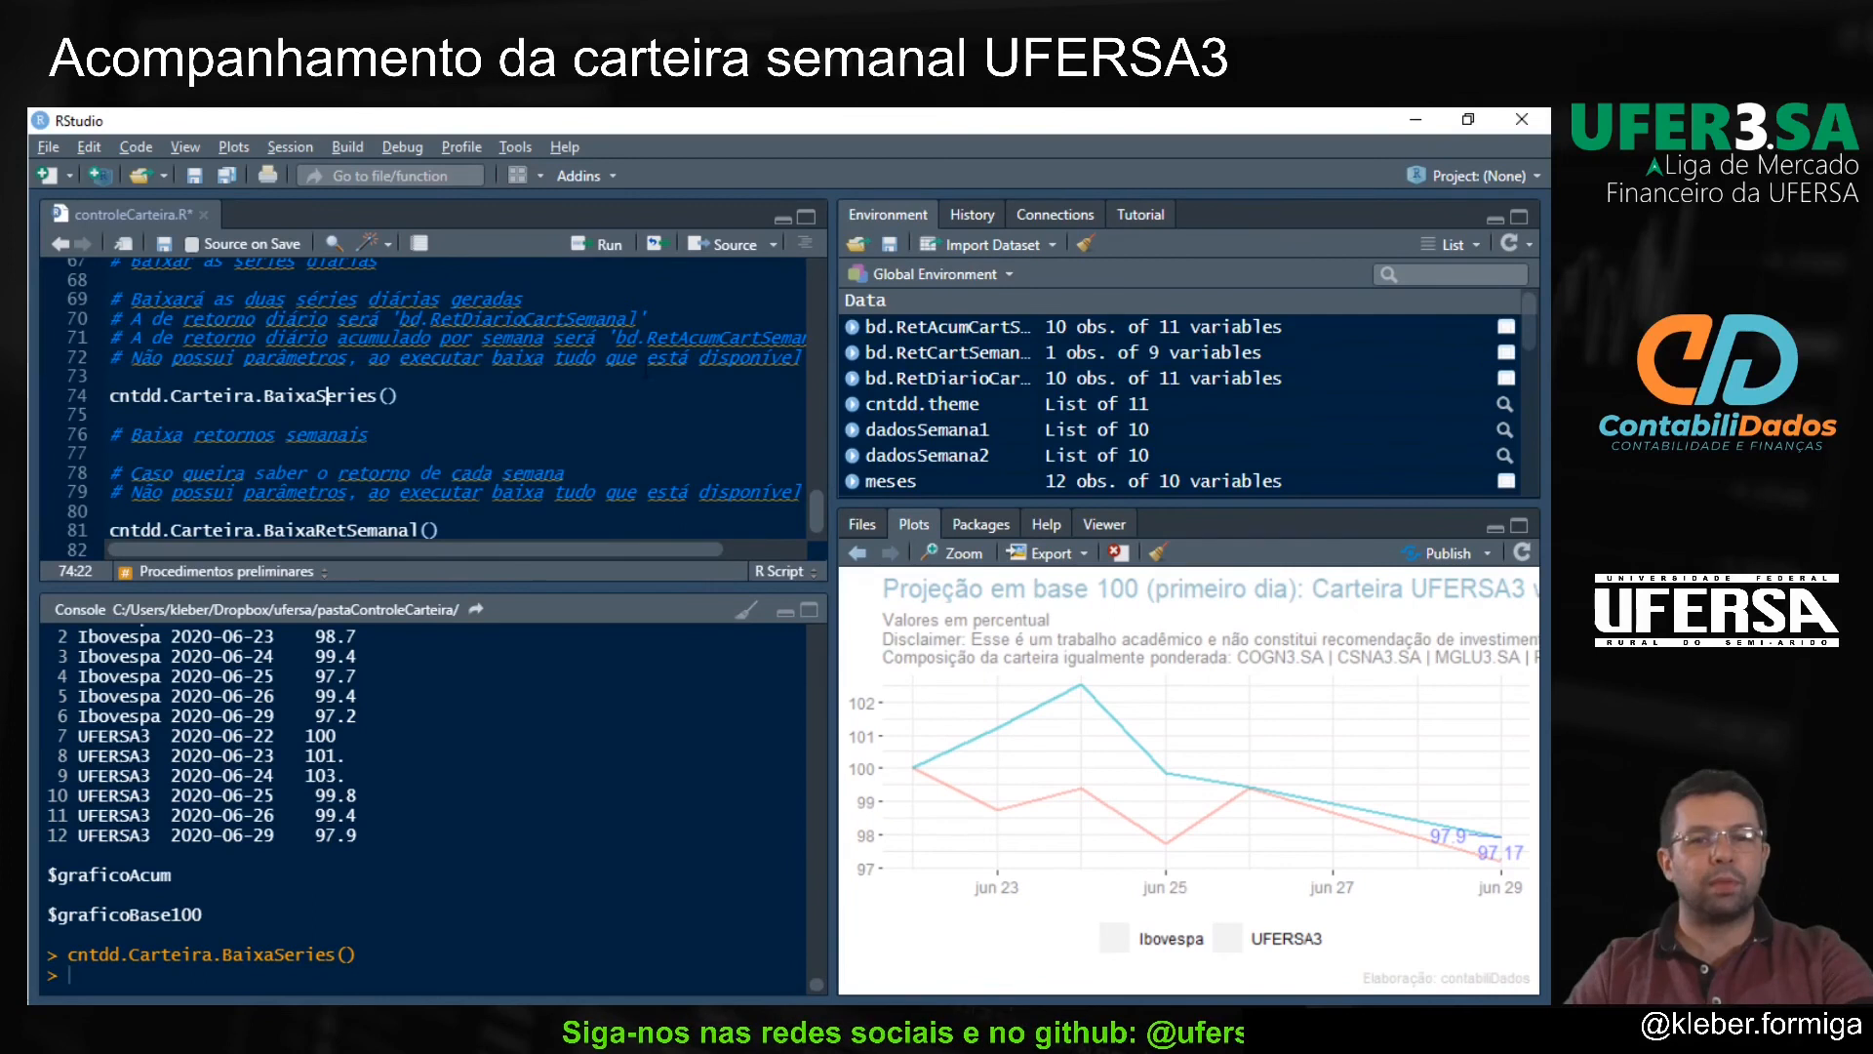
left_click(922, 381)
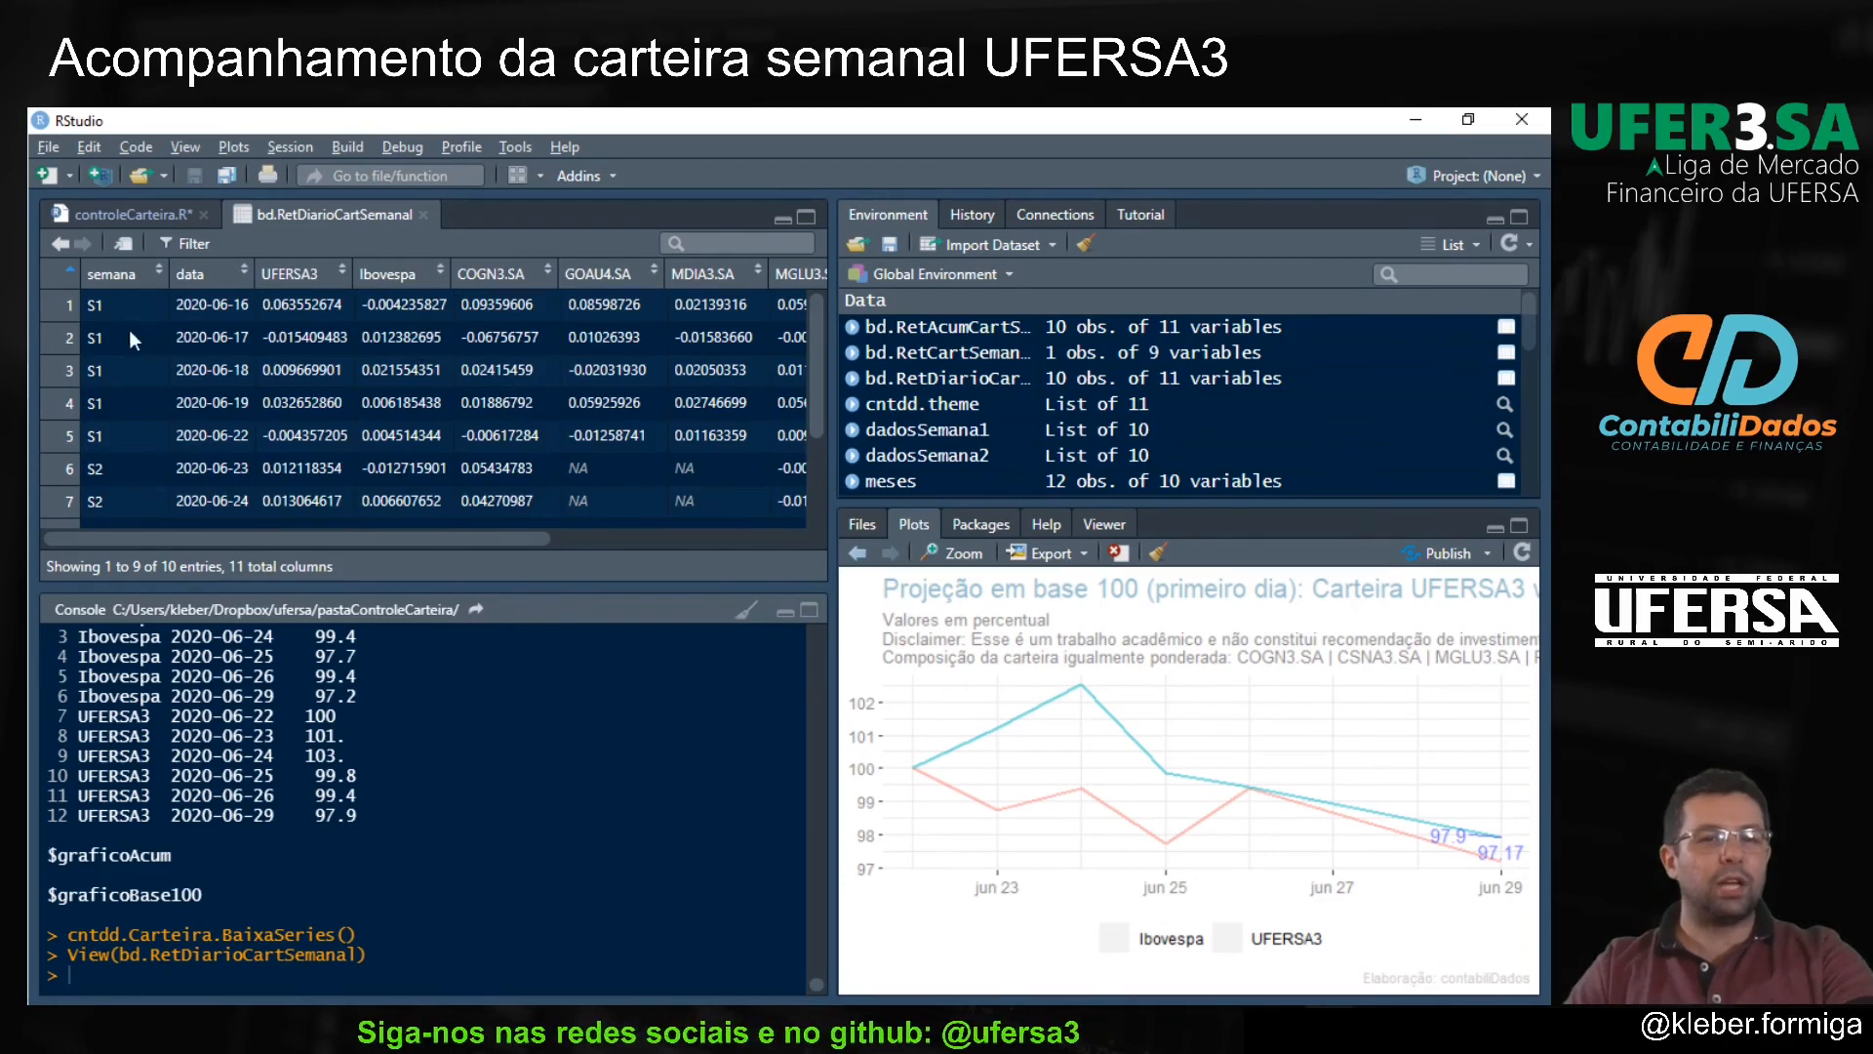
scroll(156, 435, "down", 2)
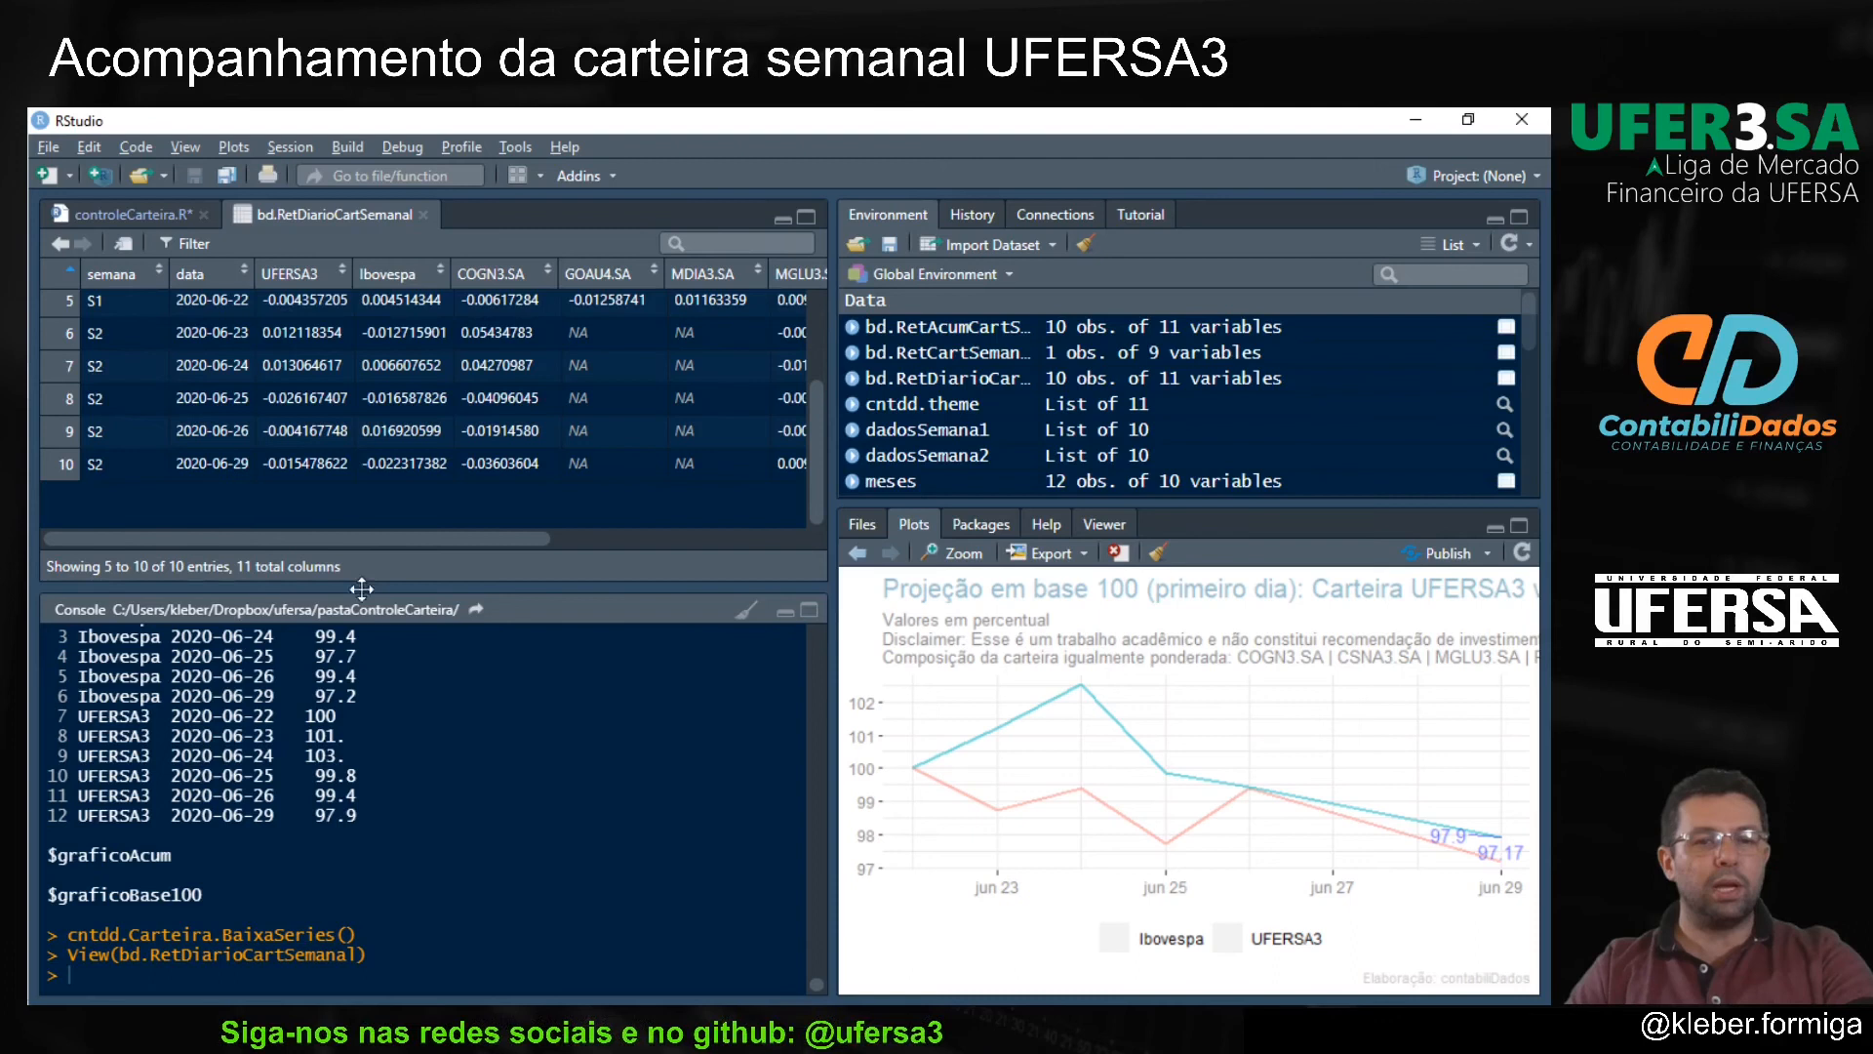
left_click_drag(366, 590, 376, 699)
left_click_drag(837, 449, 1323, 476)
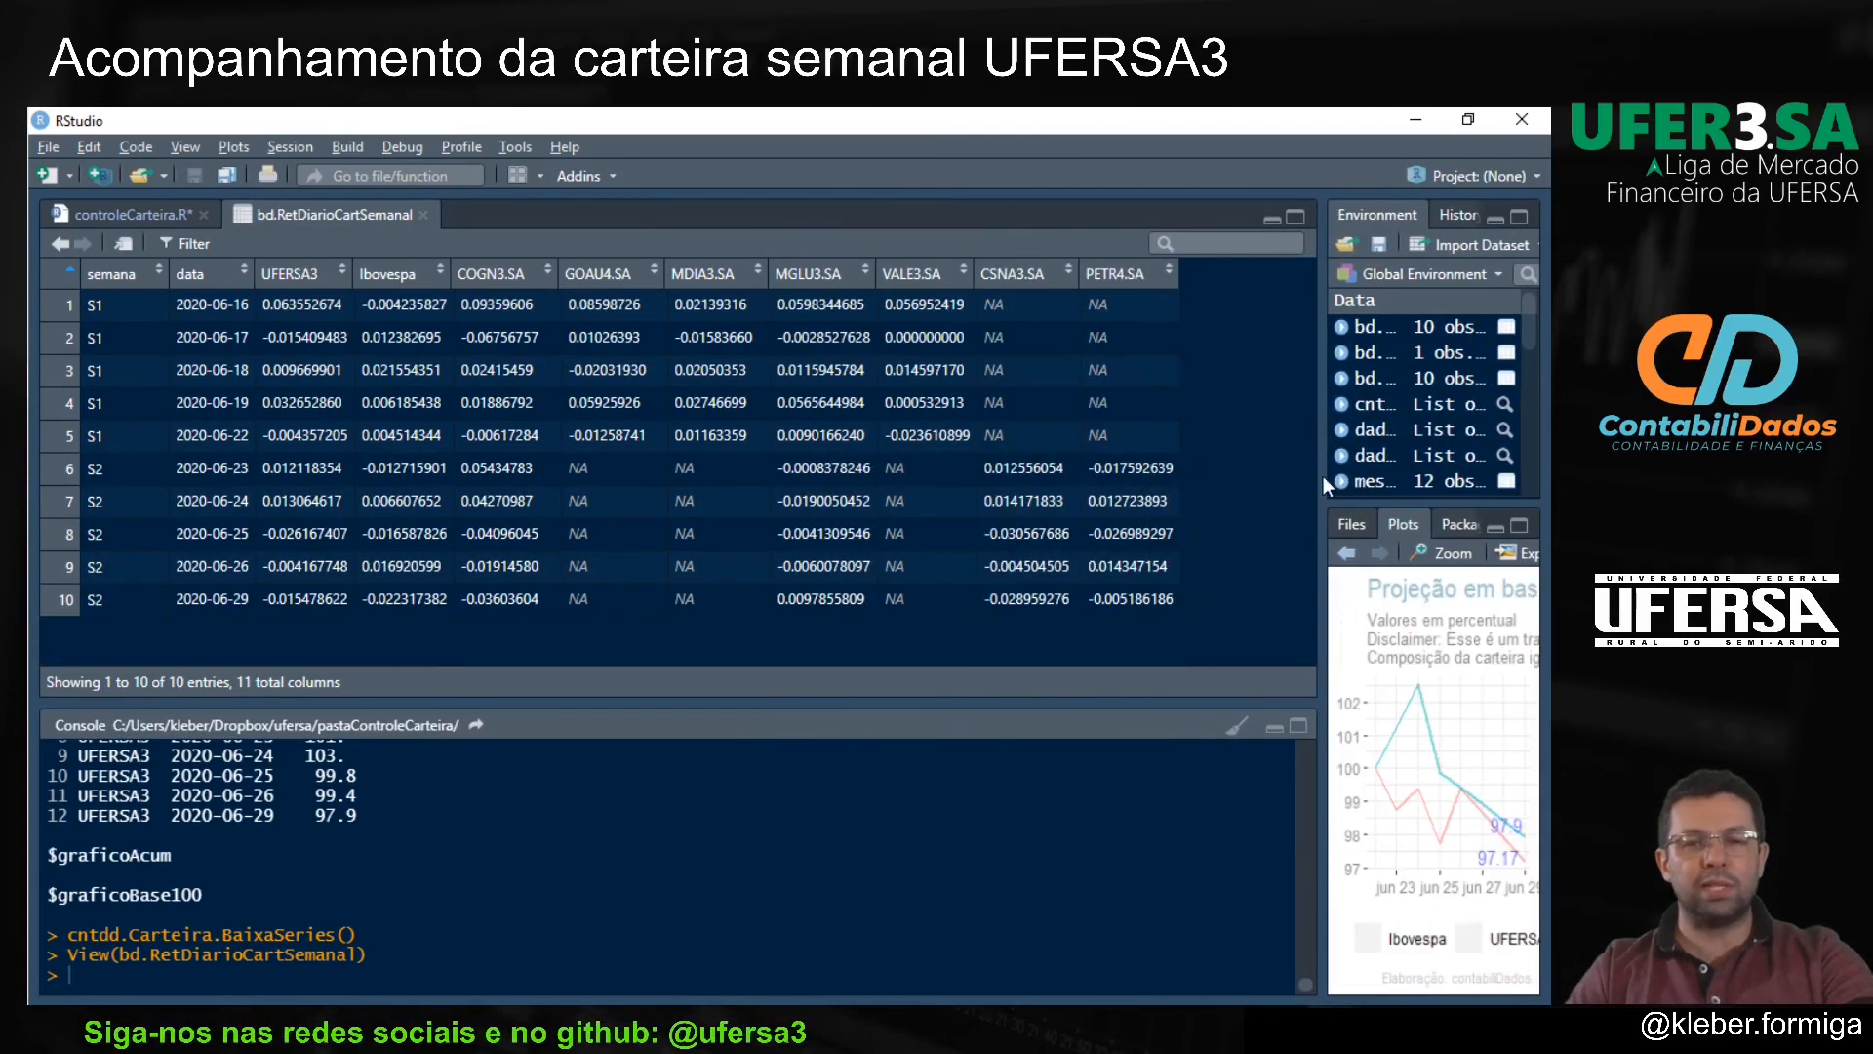
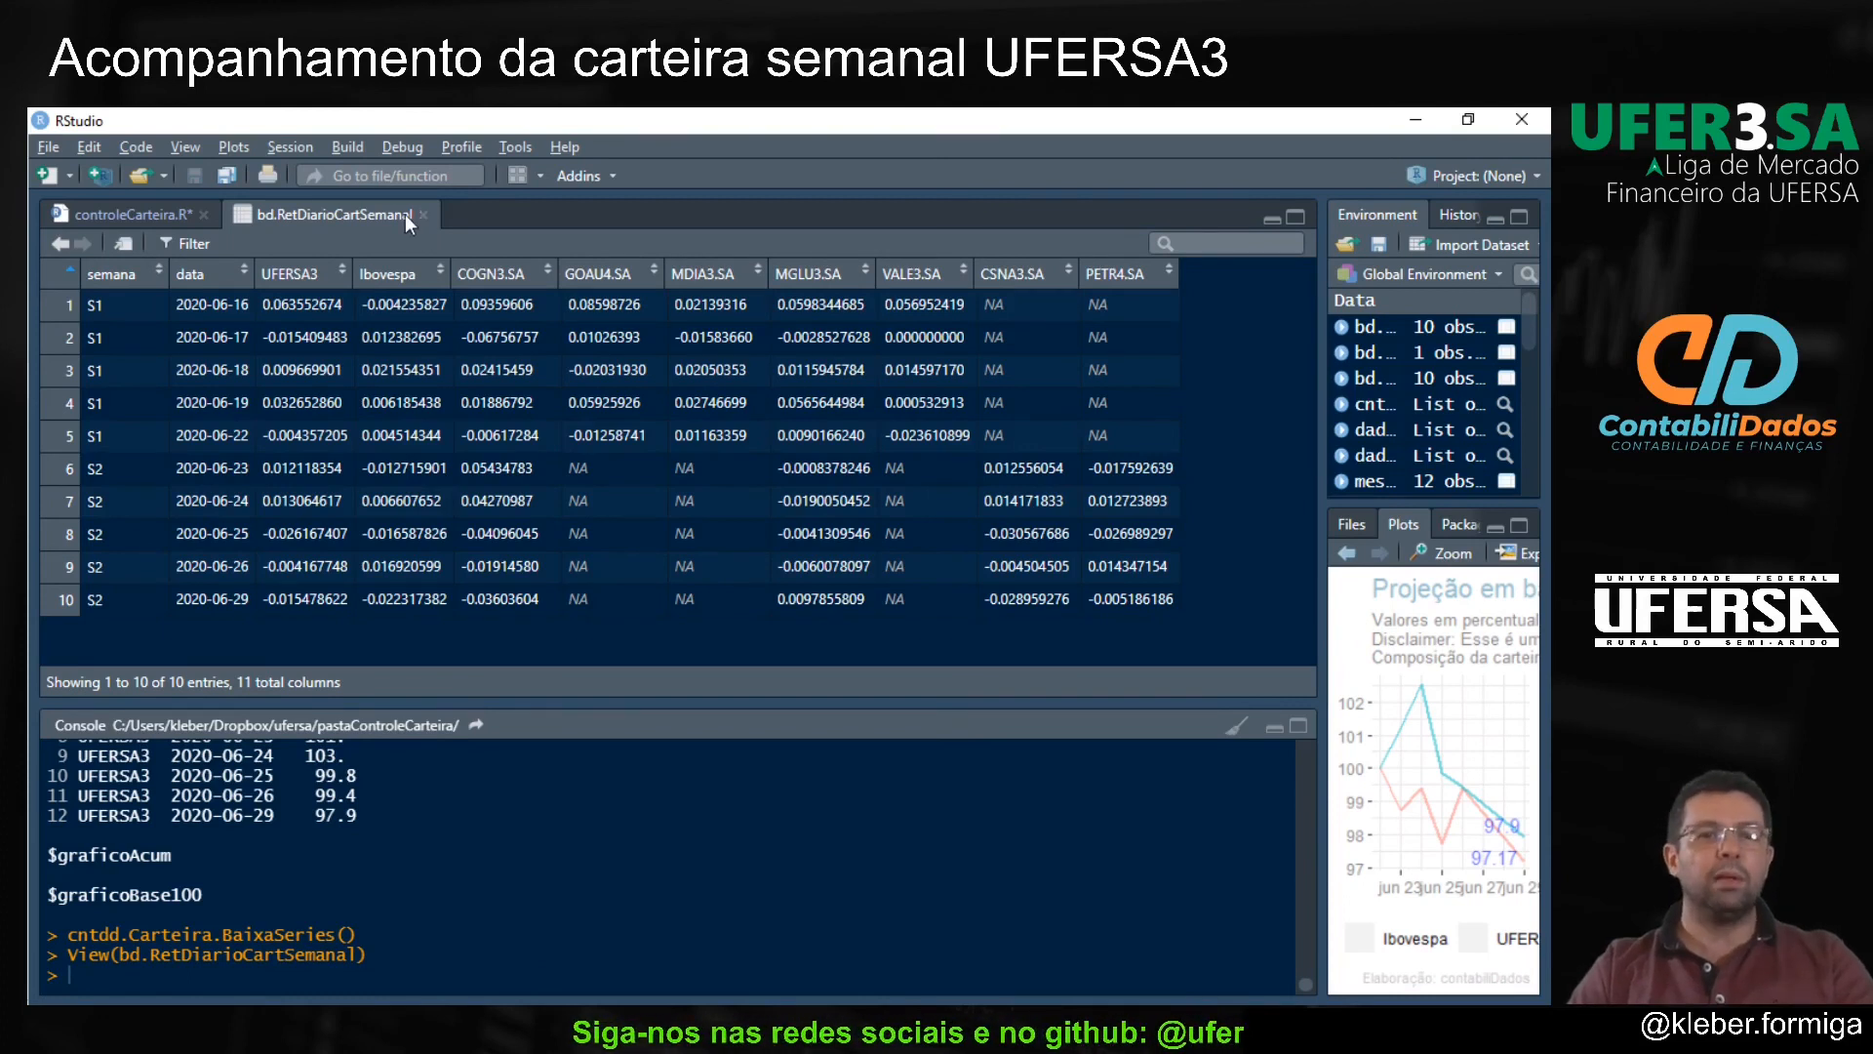
Step: Close the bd.RetDiarioCartSemanal view and review the controleCarteira script sections from package loading to the series and weekly return downloads
left_click(424, 215)
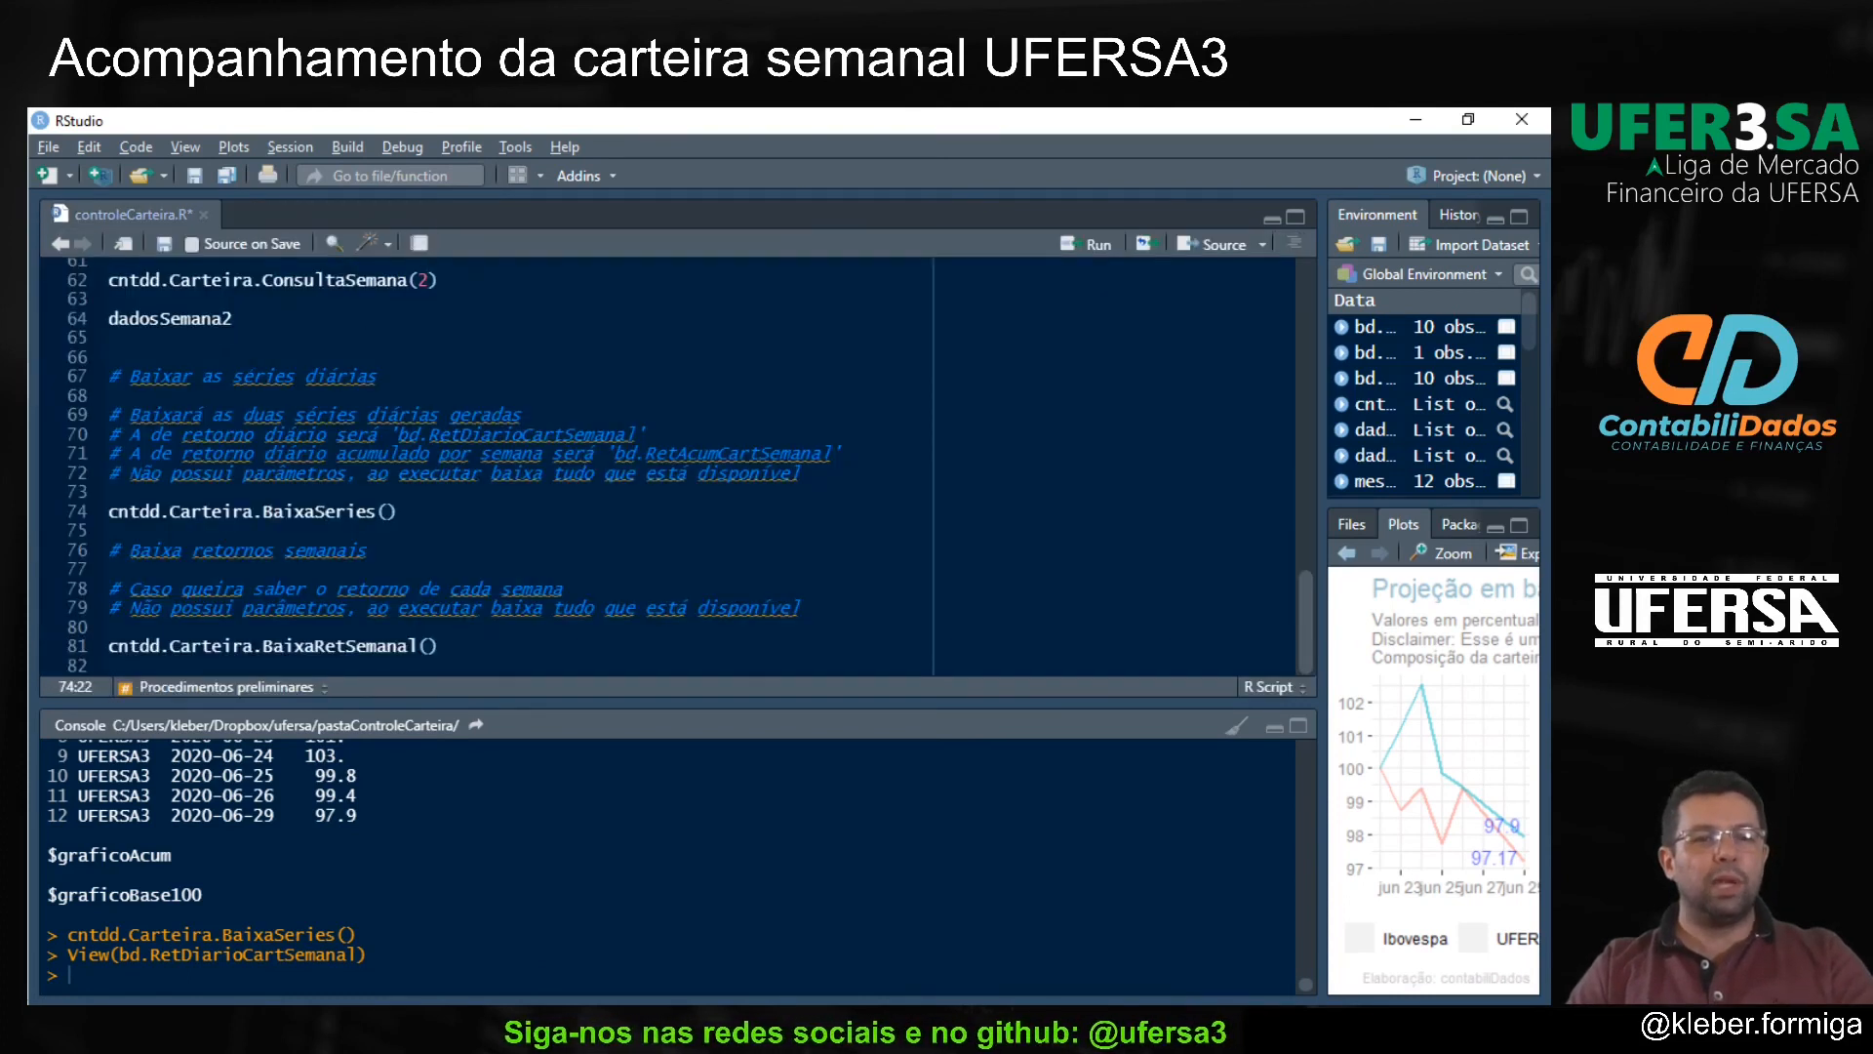
scroll(212, 350, "up", 8)
scroll(213, 350, "up", 5)
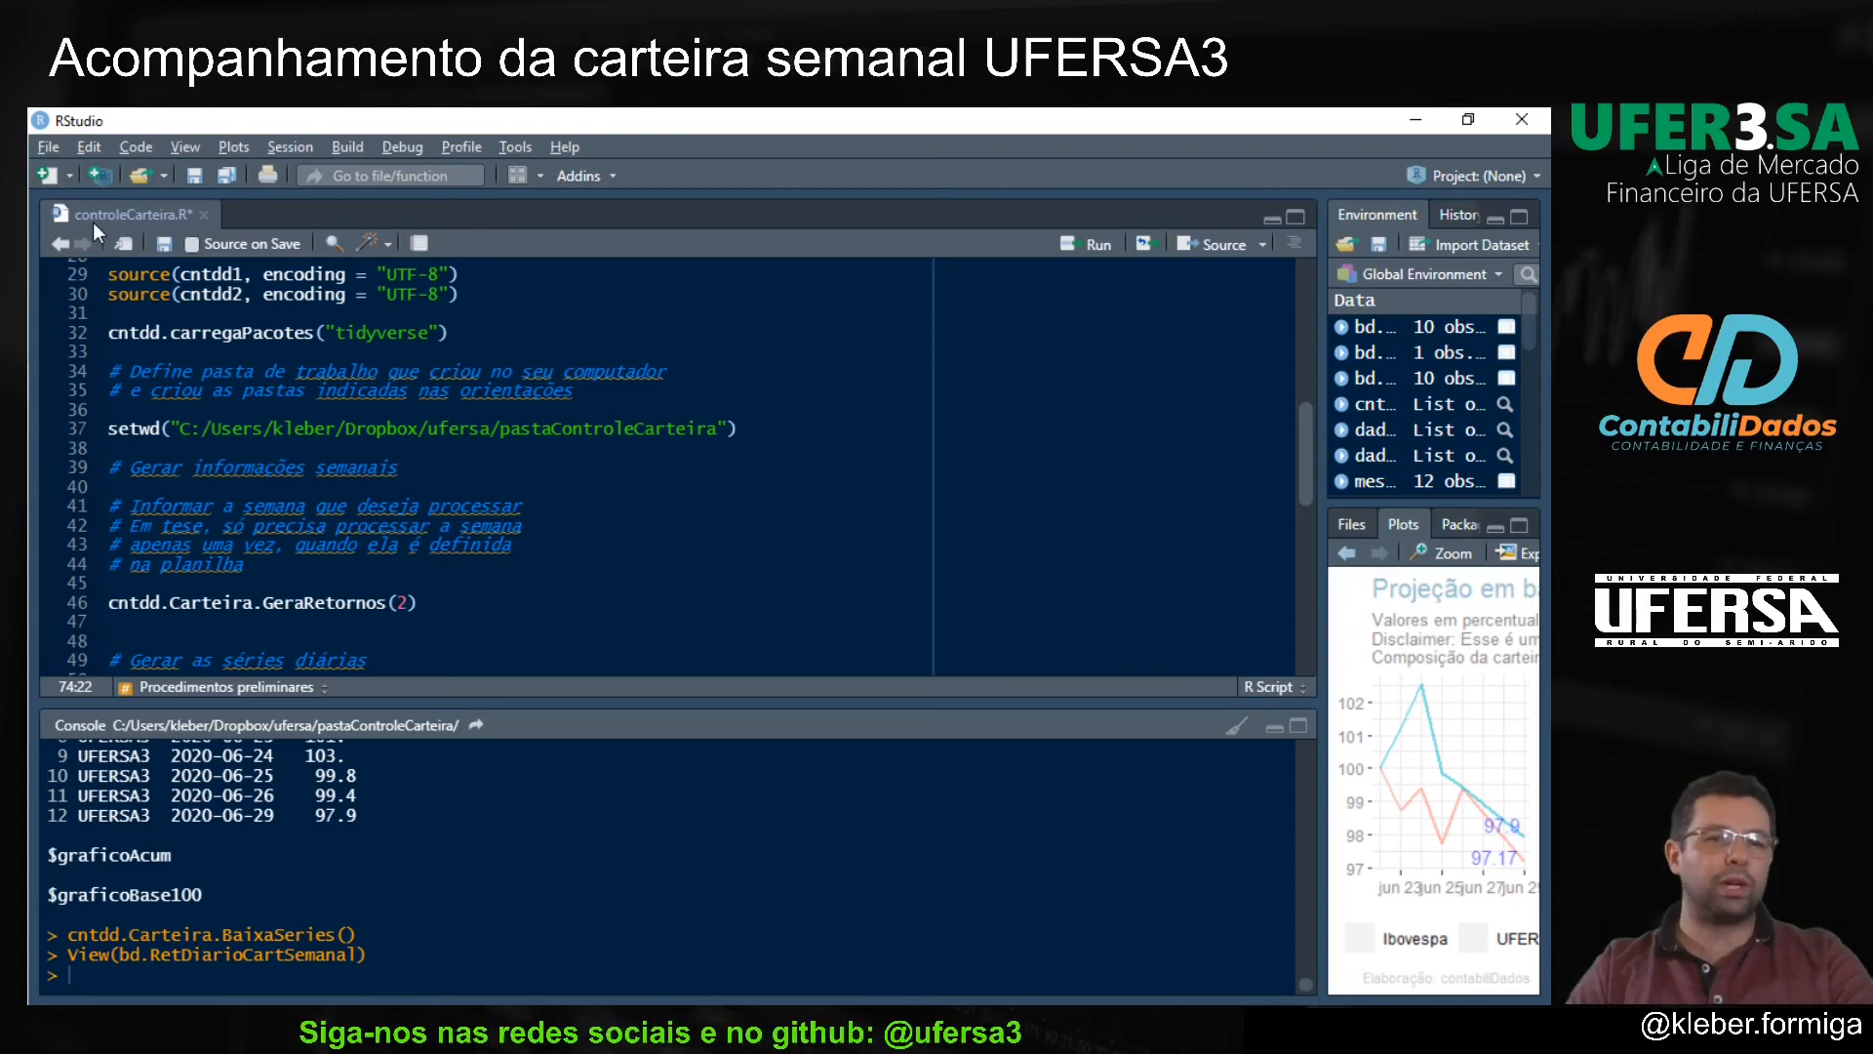
scroll(361, 376, "down", 11)
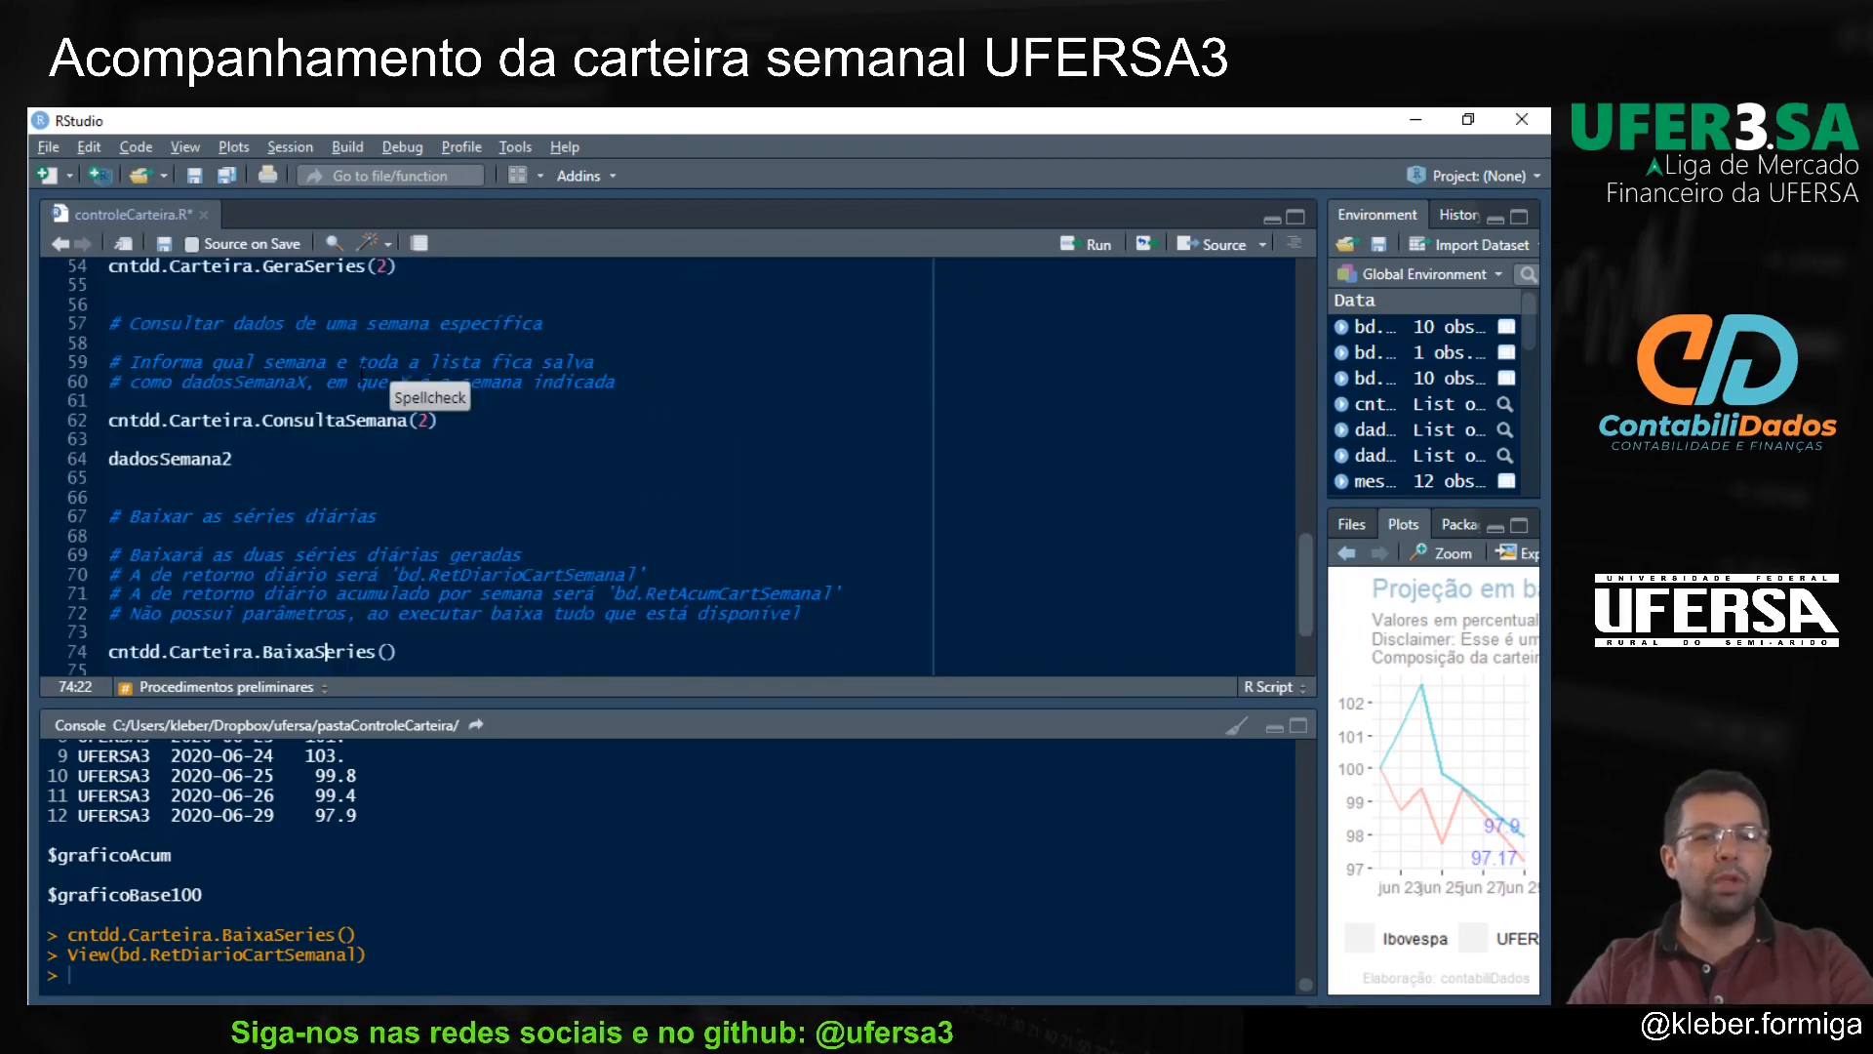
scroll(363, 375, "up", 9)
scroll(322, 458, "down", 7)
scroll(308, 456, "down", 3)
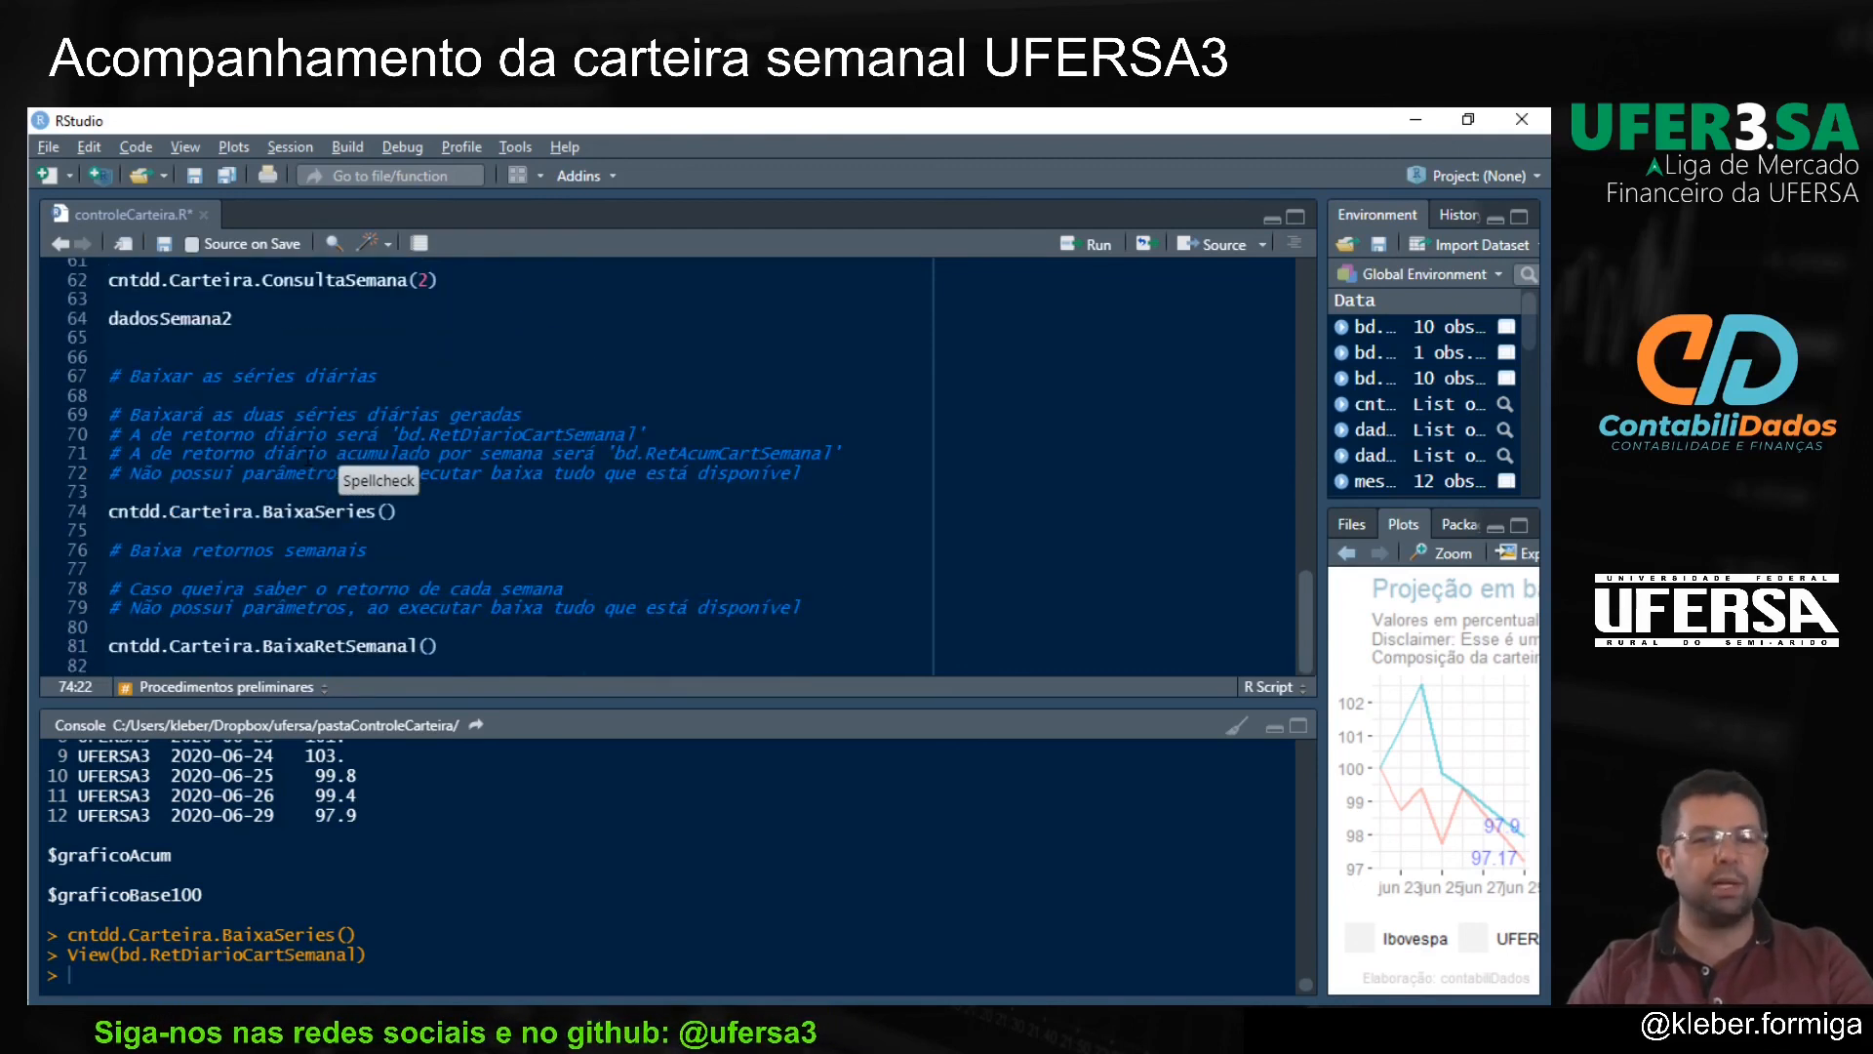
scroll(361, 468, "up", 11)
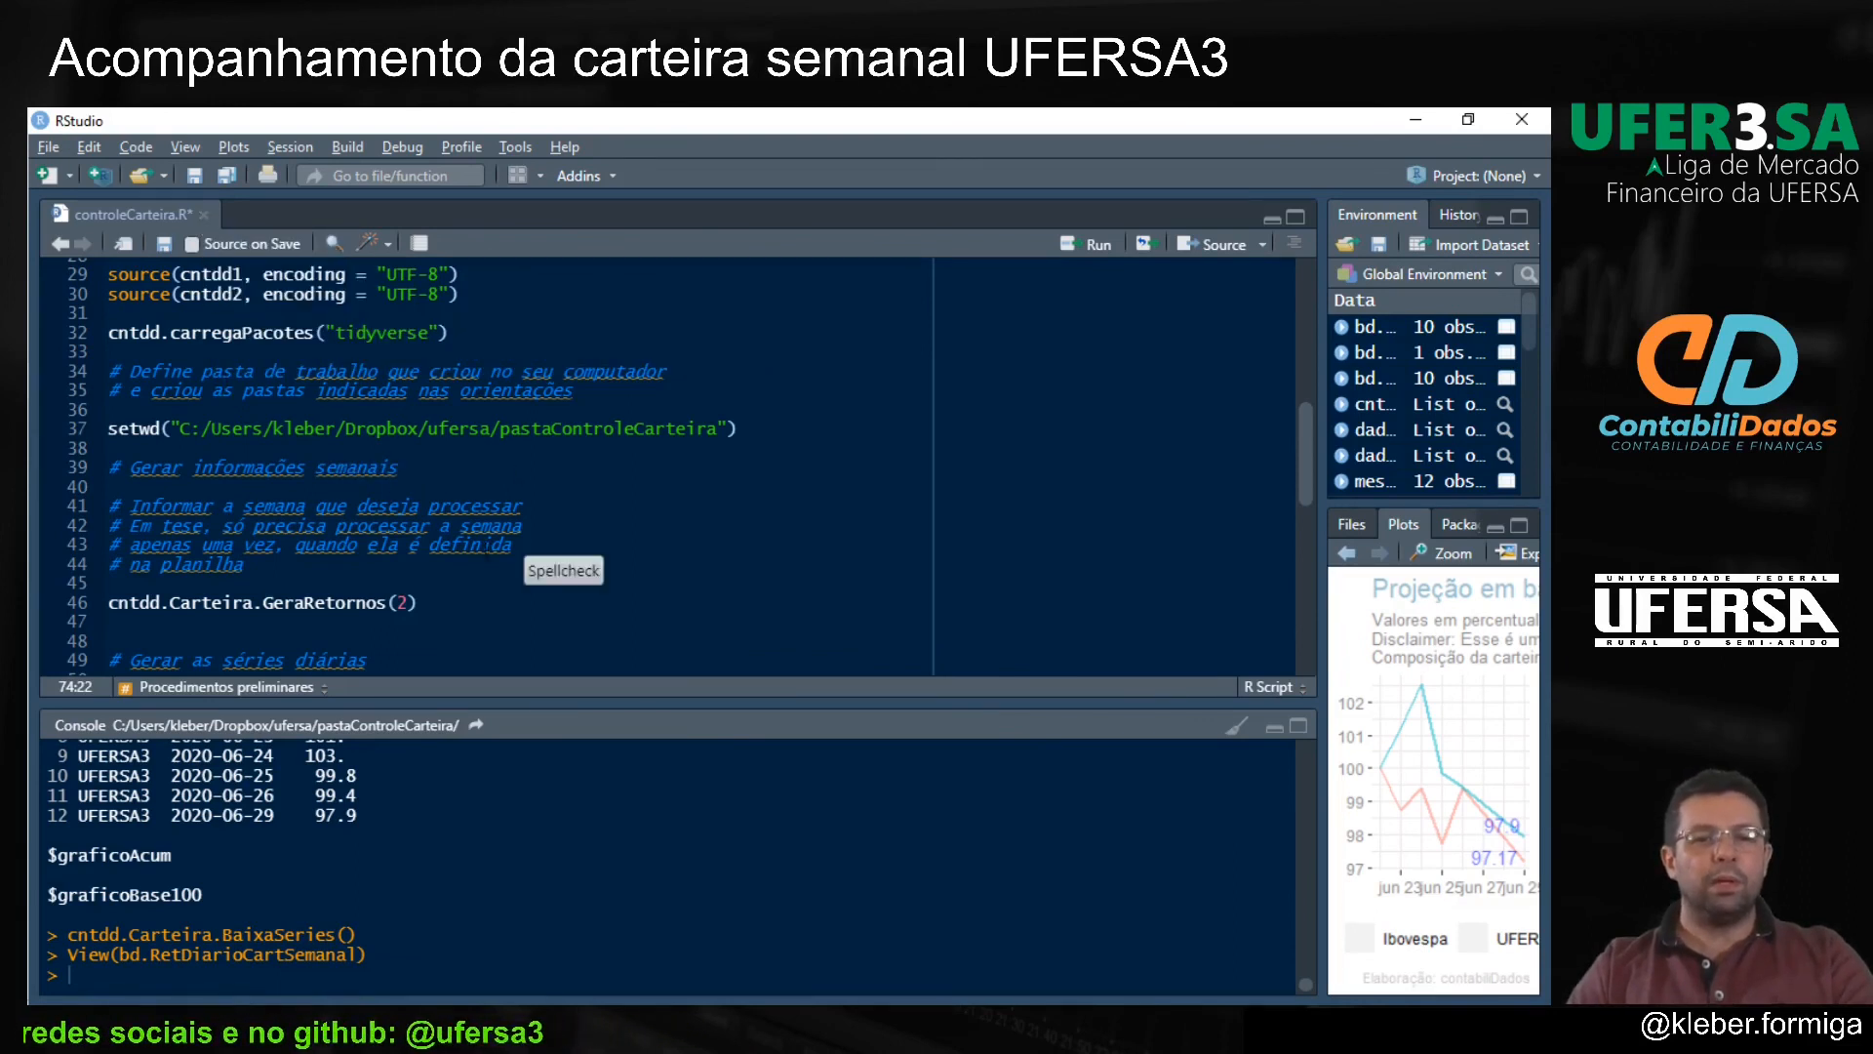
left_click(452, 582)
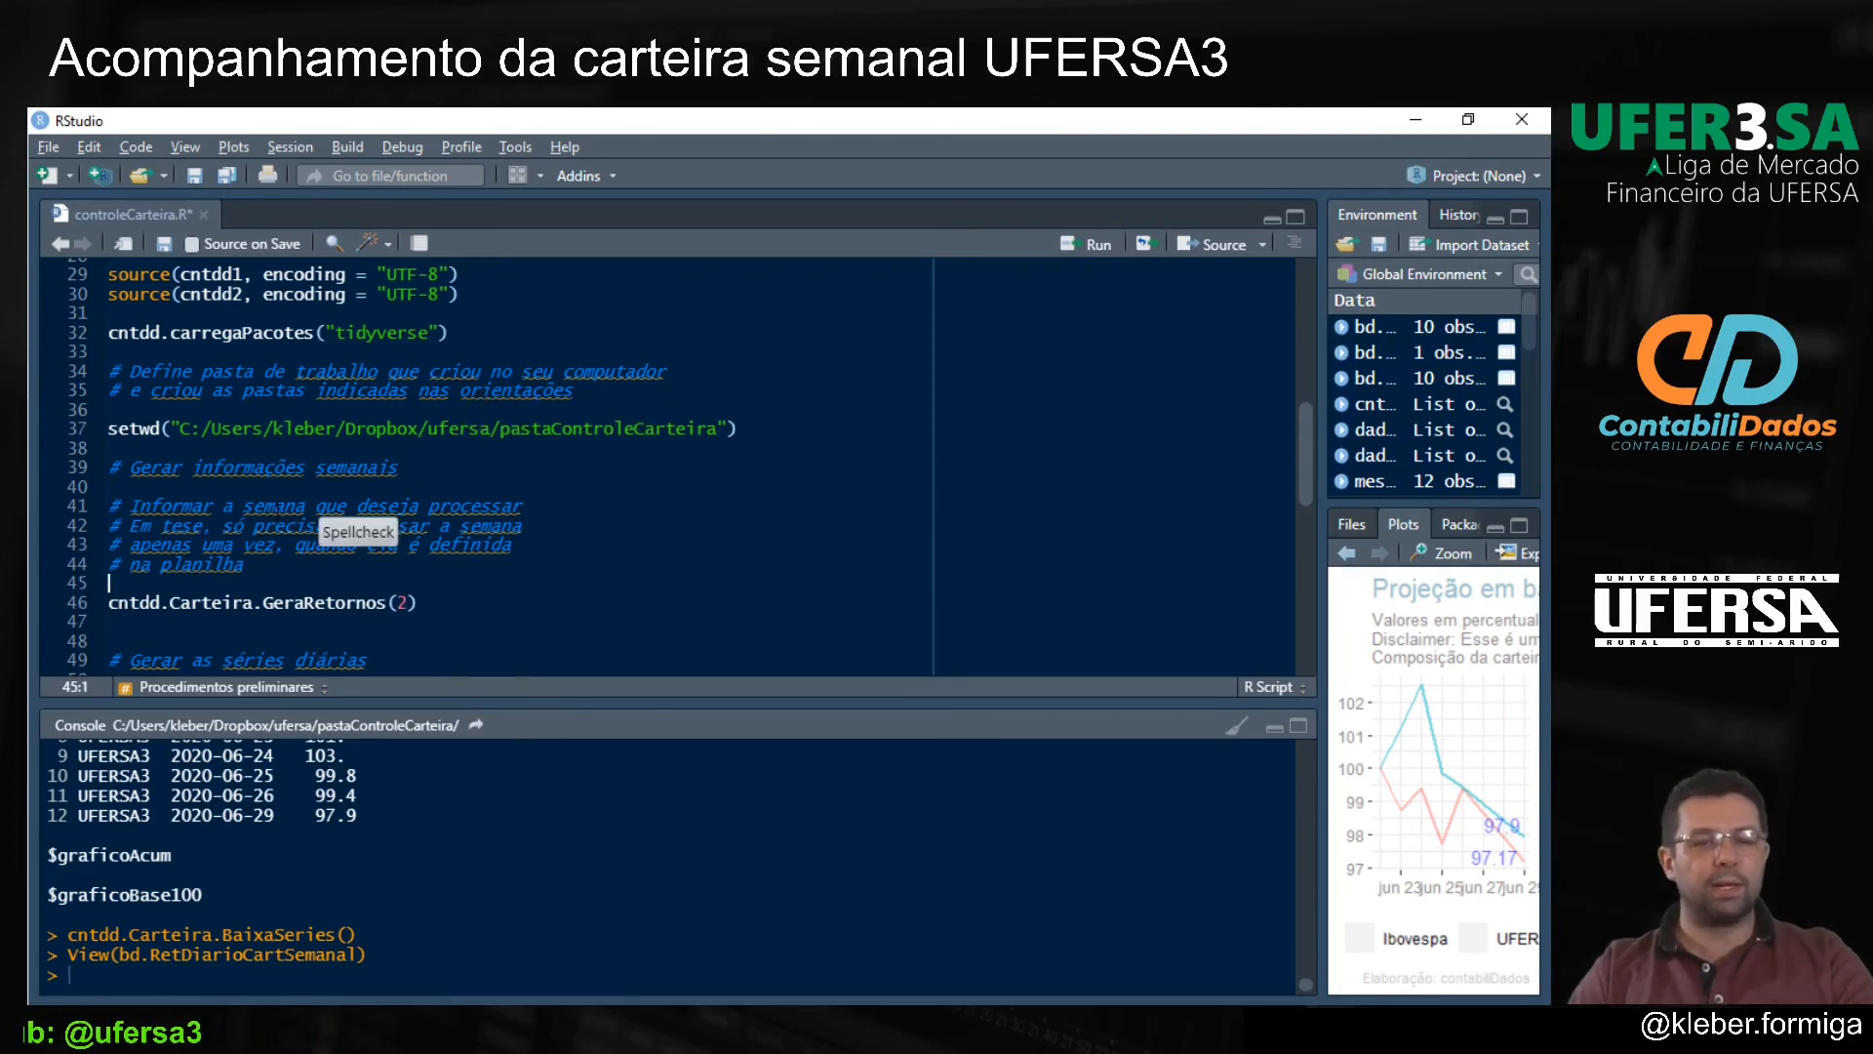
Step: Switch to File Explorer and inspect dadosSemana_S1.rds and dadosSemana_S2.rds in the lists folder of pastaControleCarteira
key("alt+Tab")
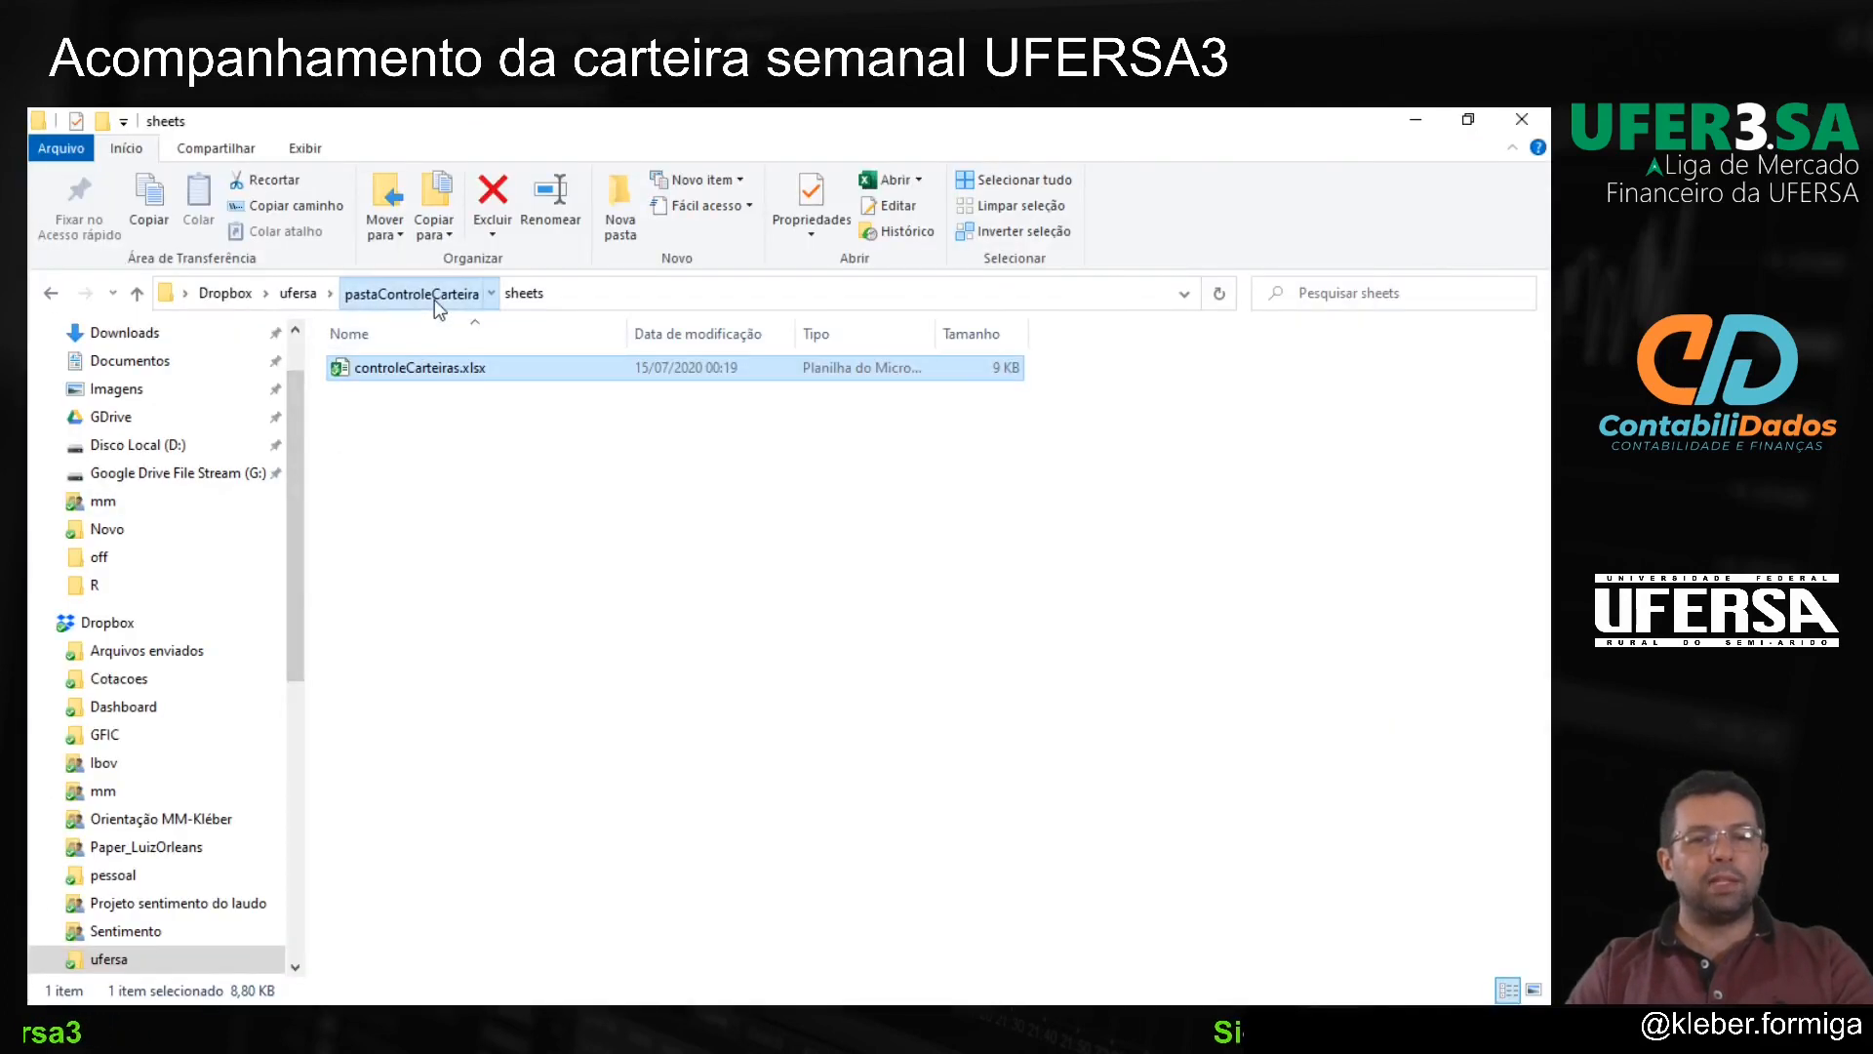
left_click(436, 300)
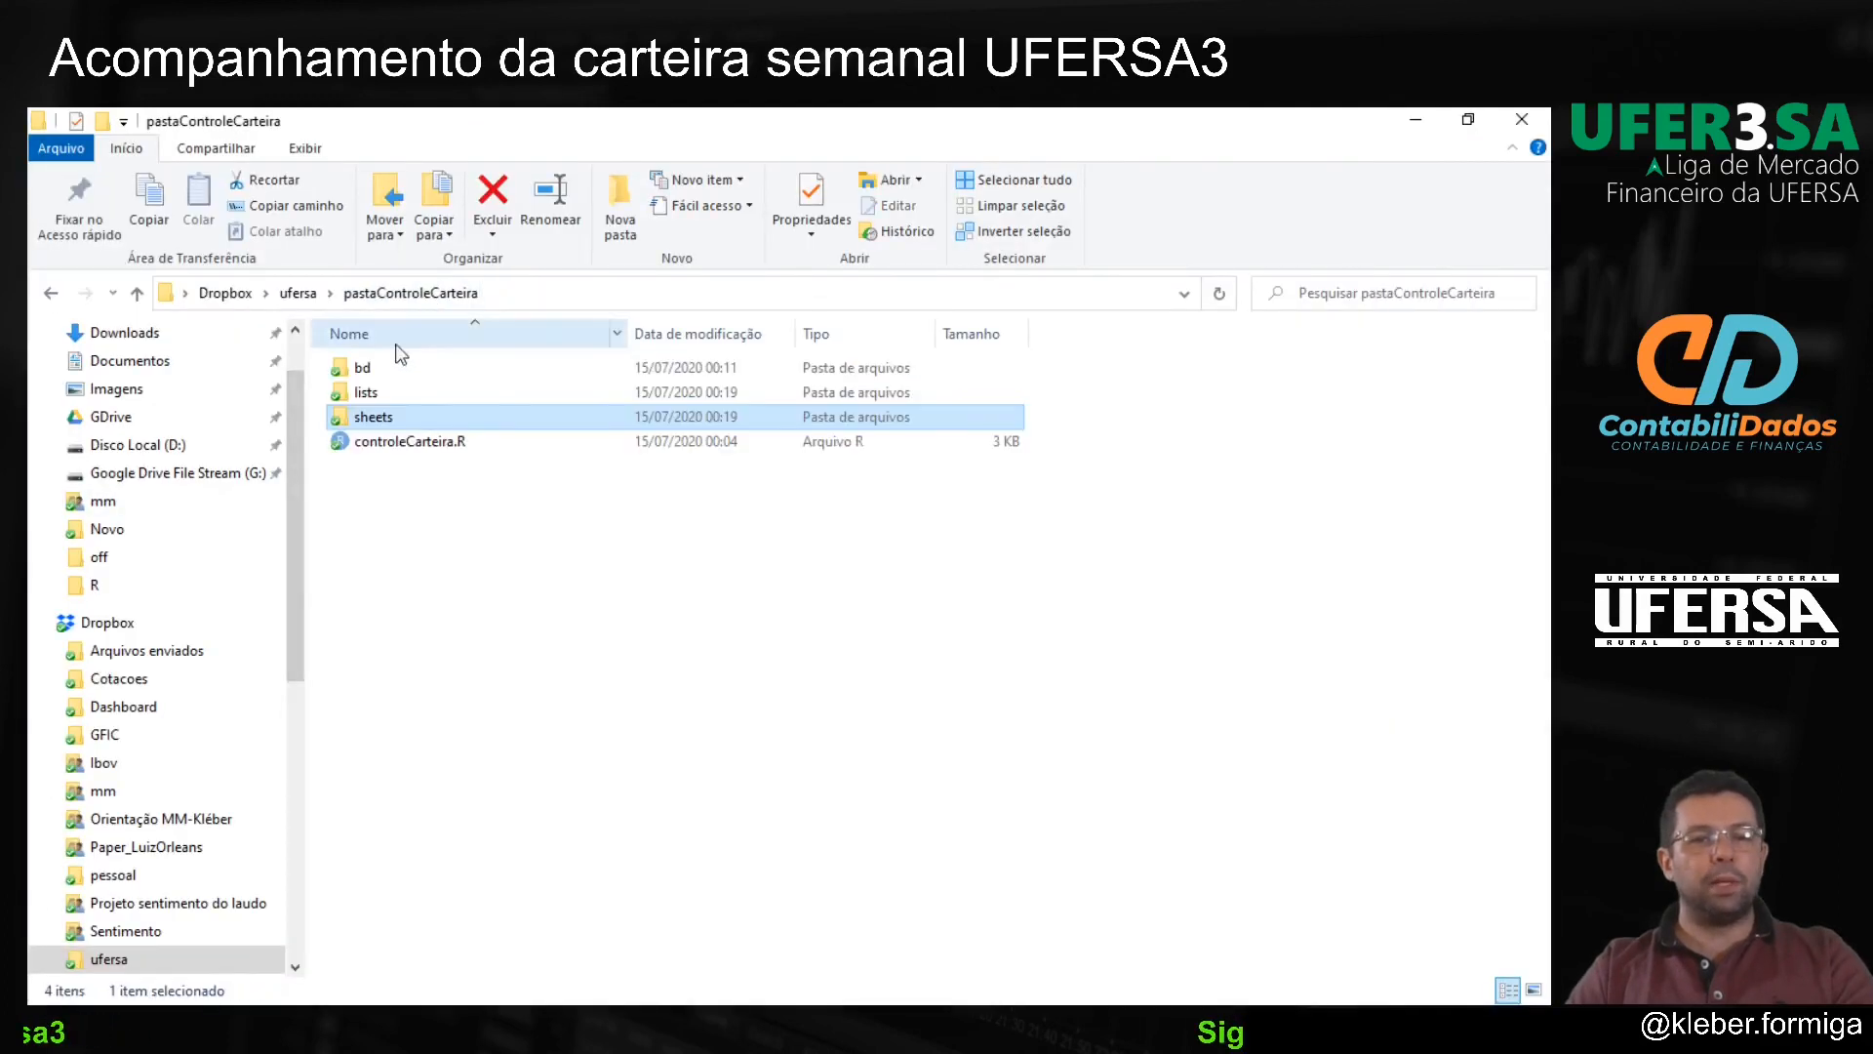
left_click(370, 400)
double_click(369, 400)
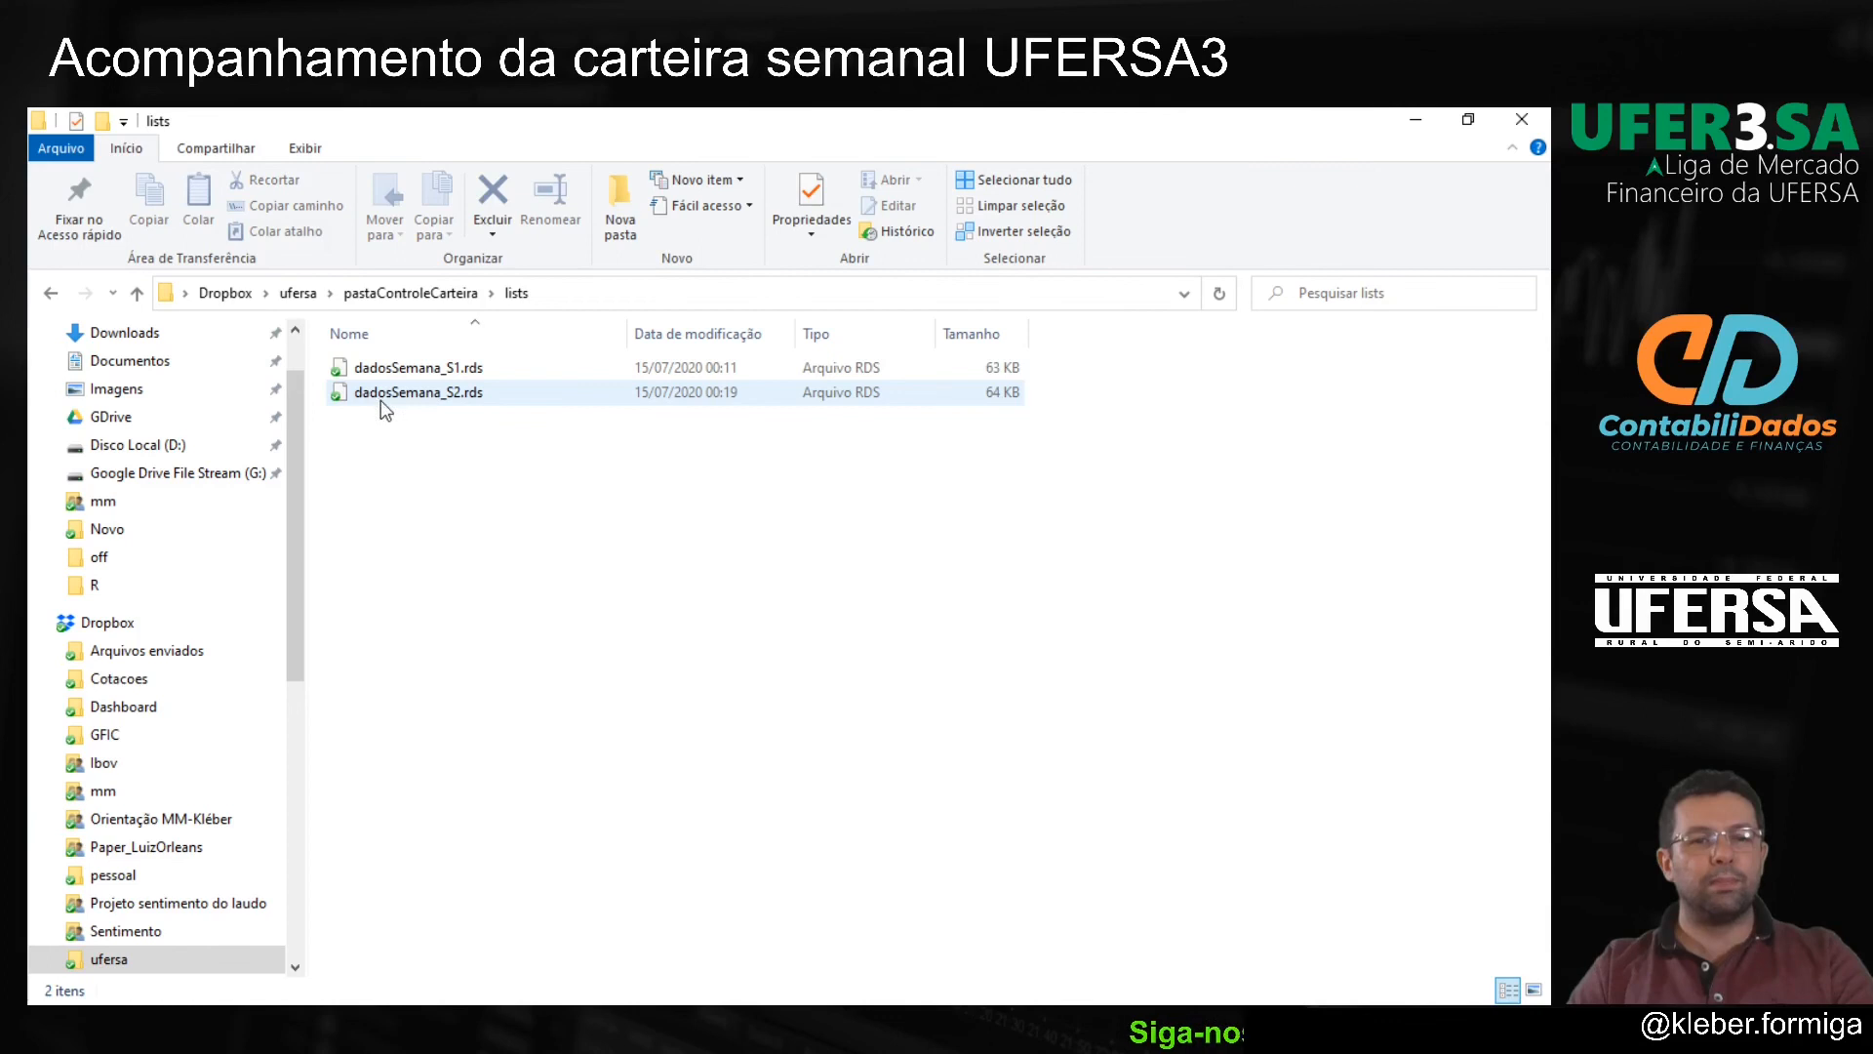
left_click(424, 372)
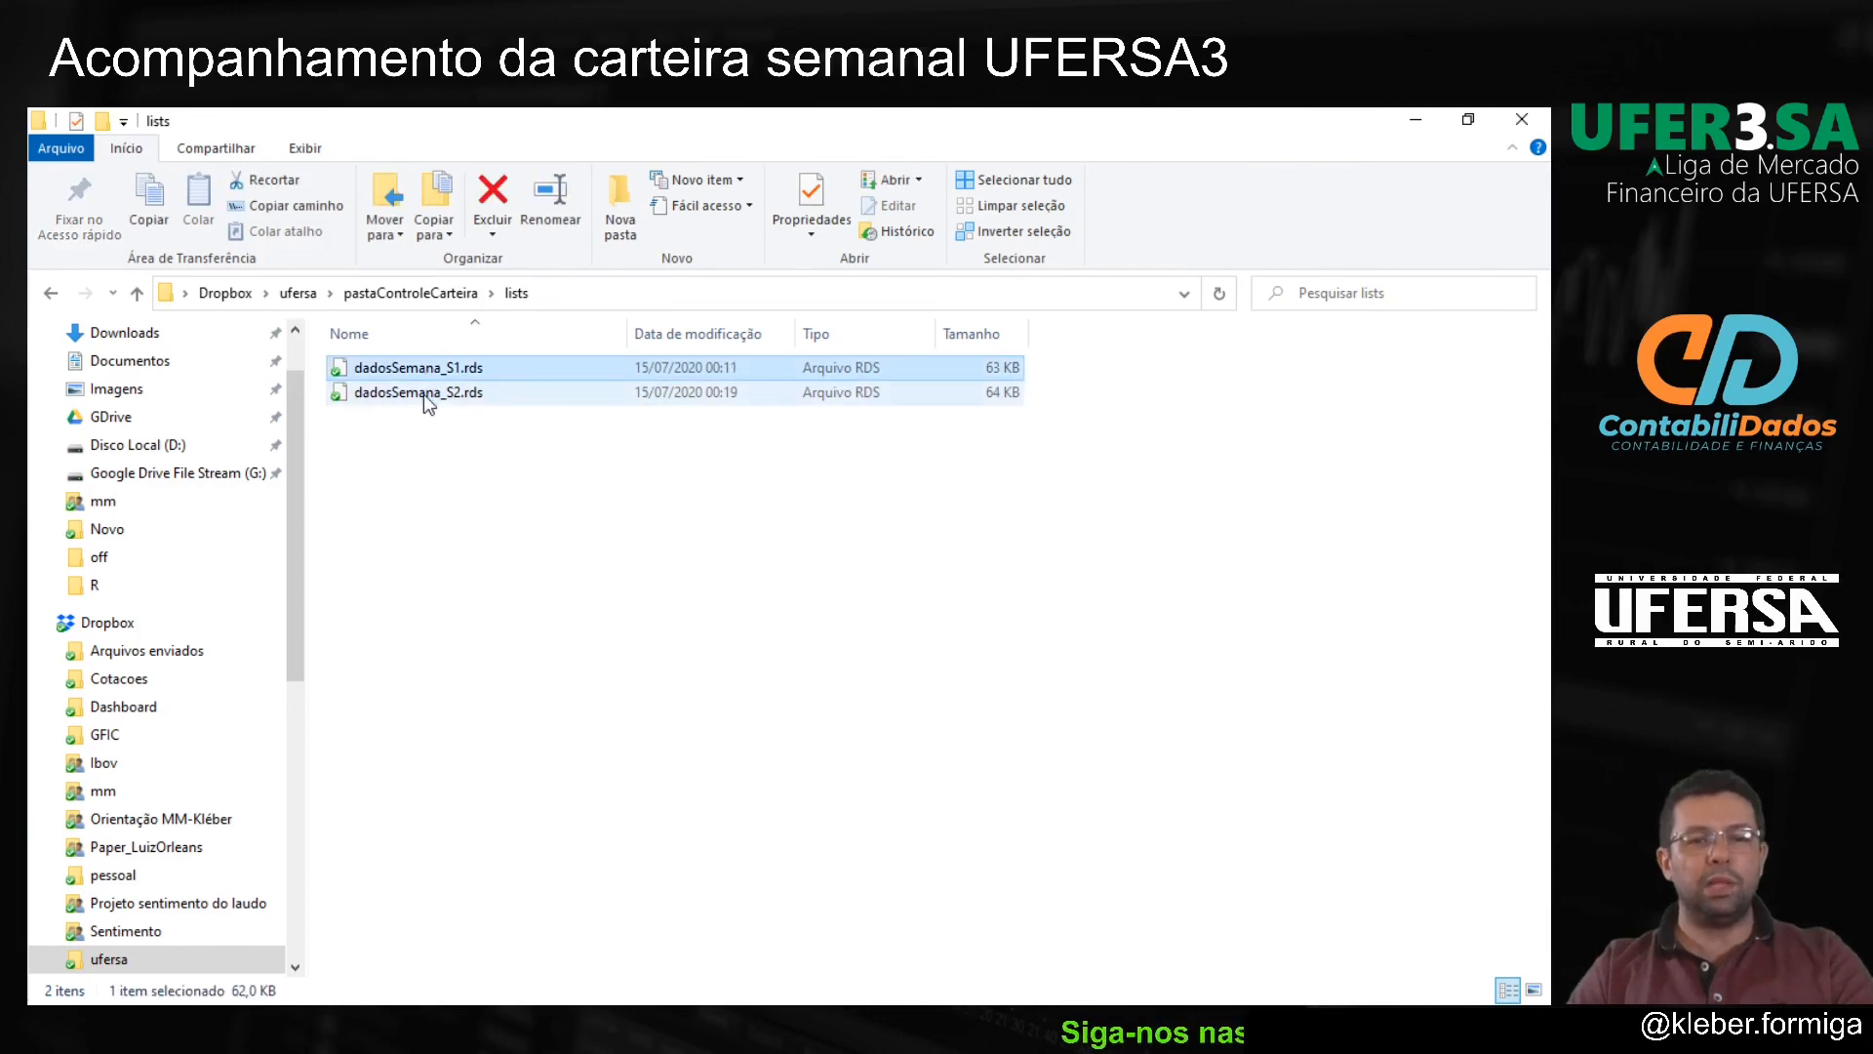
left_click(423, 394)
Step: Open the bd folder of pastaControleCarteira and inspect its daily and weekly UFERSA3 return series files
left_click(424, 295)
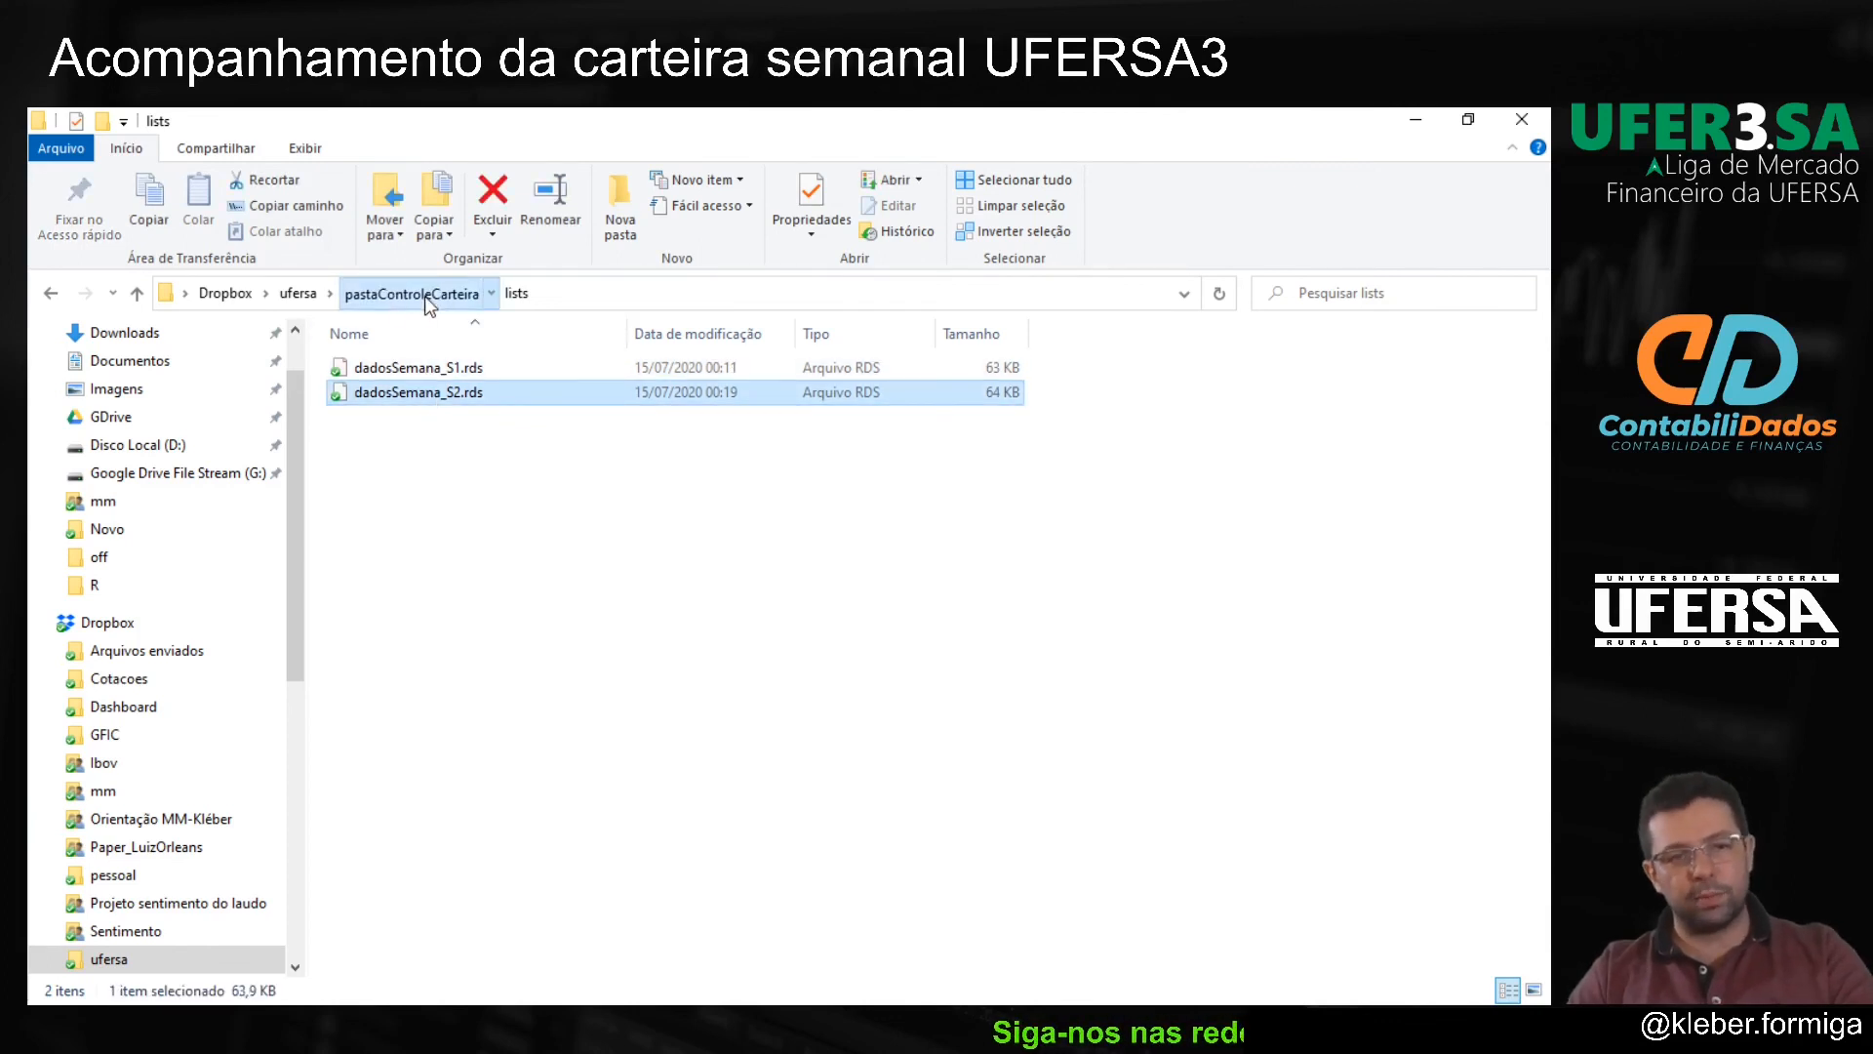
left_click(361, 369)
double_click(361, 369)
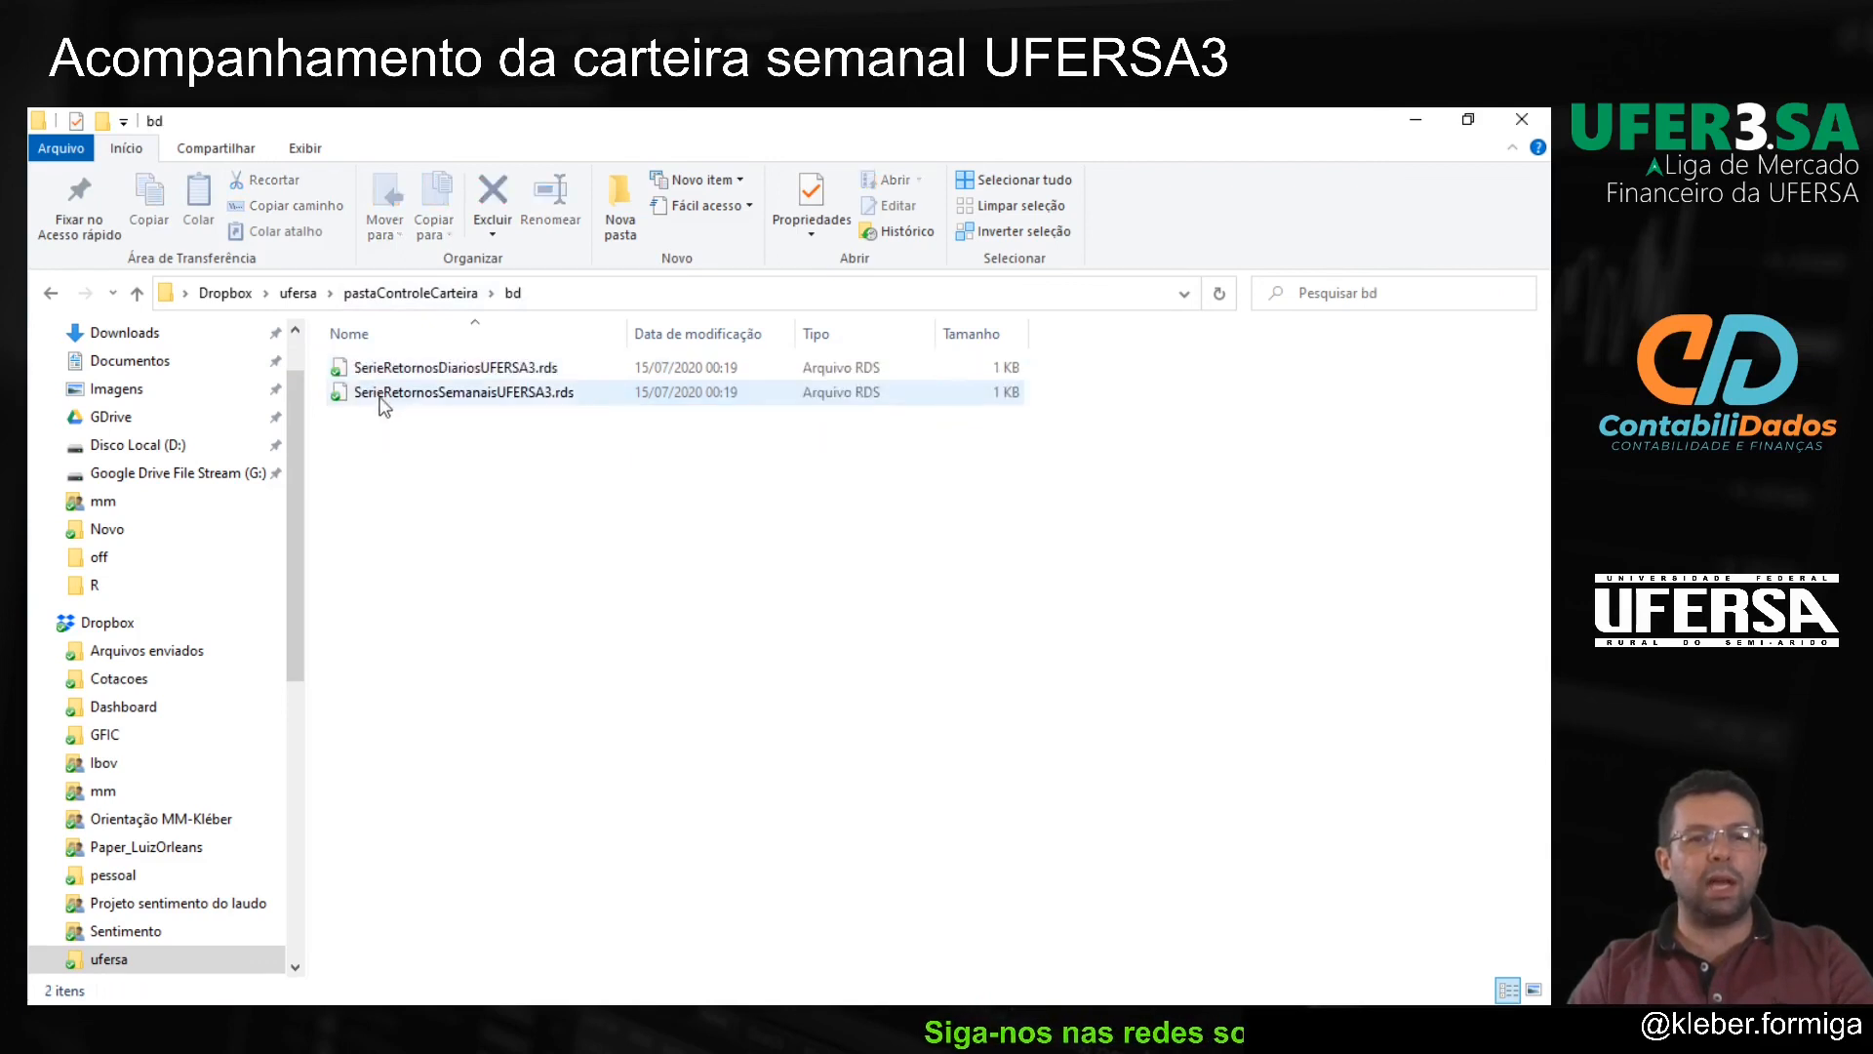
left_click(456, 370)
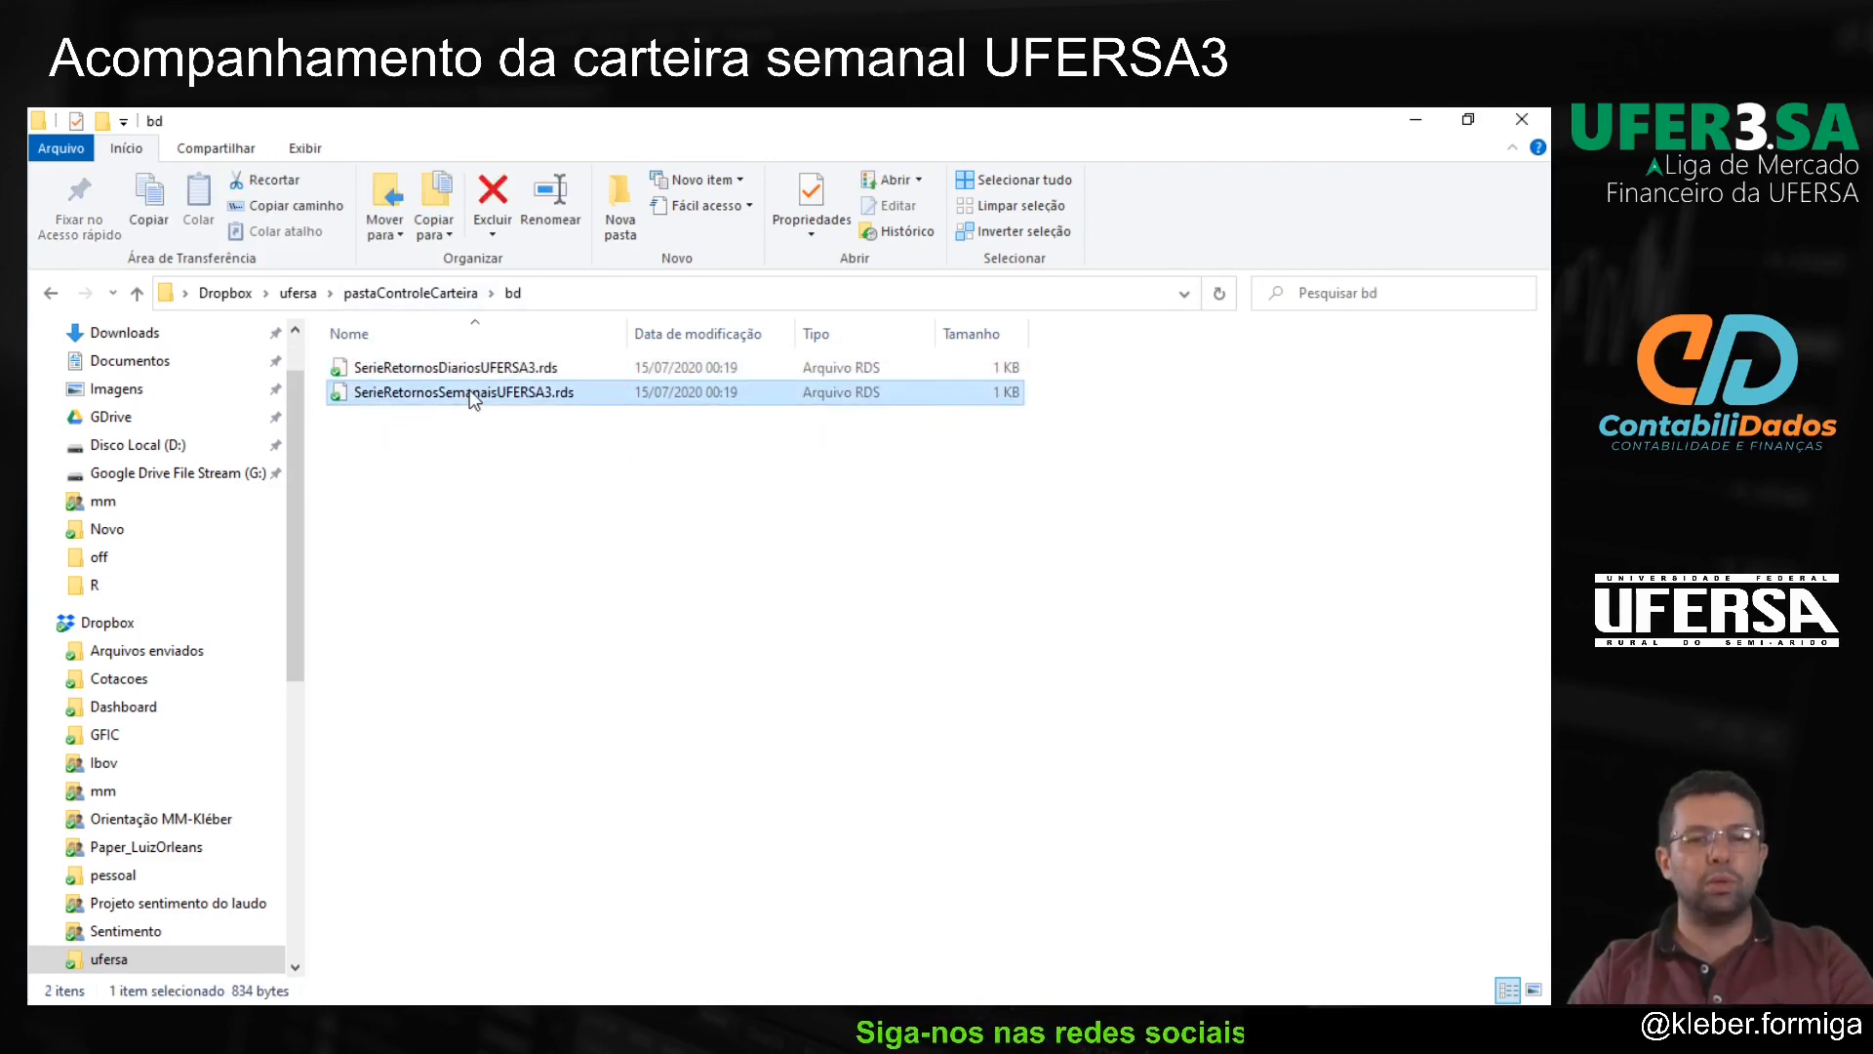
left_click(470, 392)
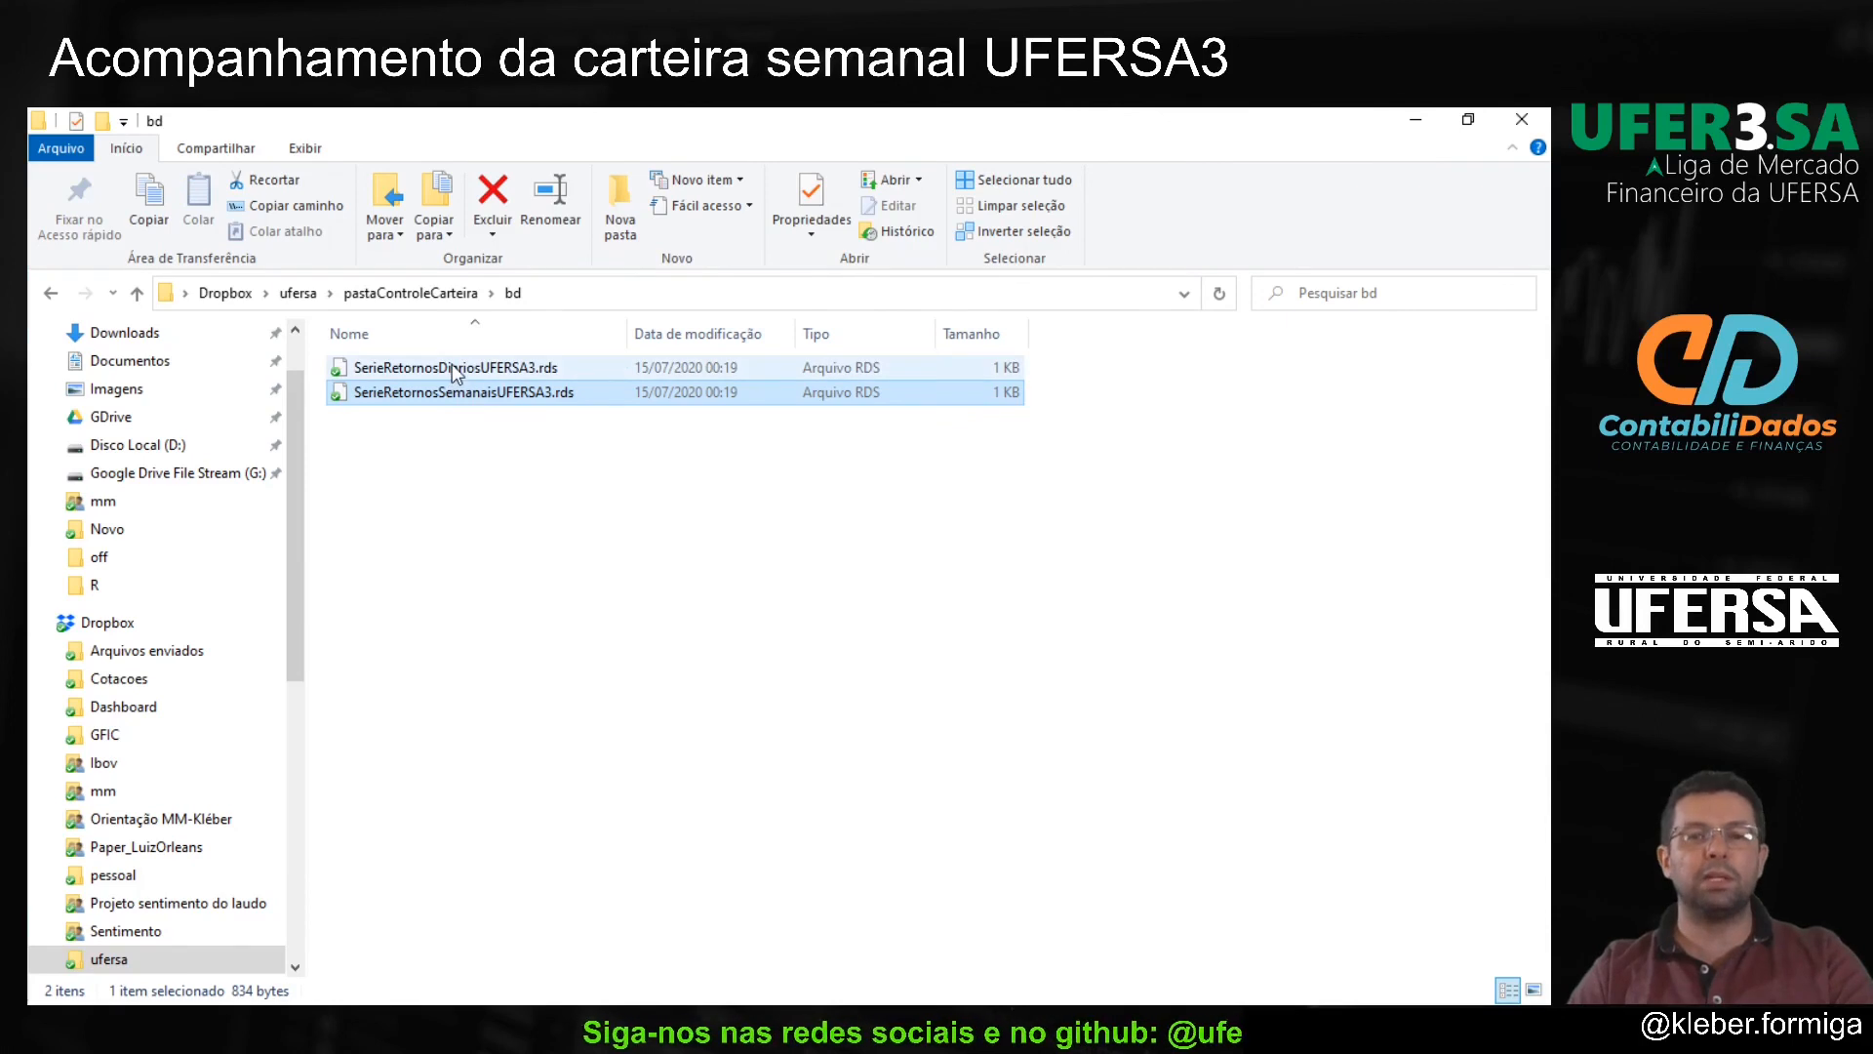
Step: Revisit the bd, lists and sheets folders one after another and return to the pastaControleCarteira folder
left_click(410, 293)
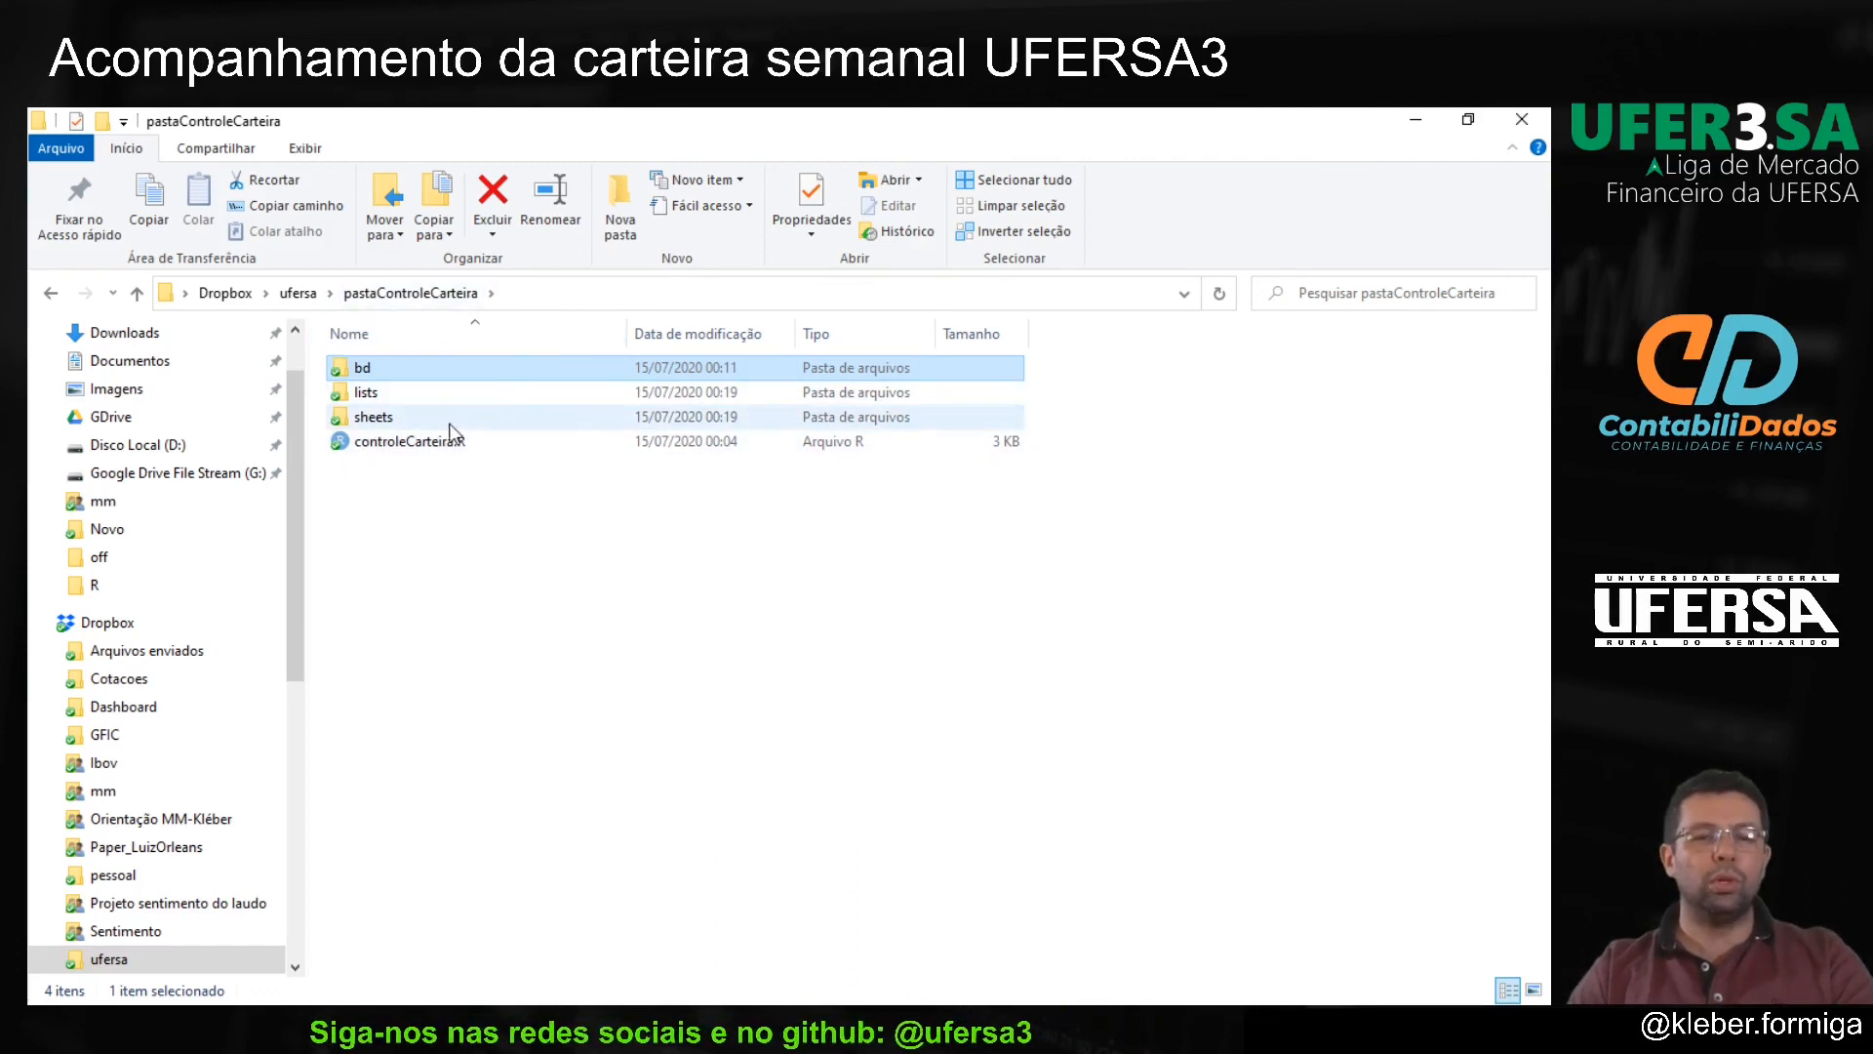
double_click(365, 371)
key("alt+Left")
double_click(376, 391)
left_click(410, 292)
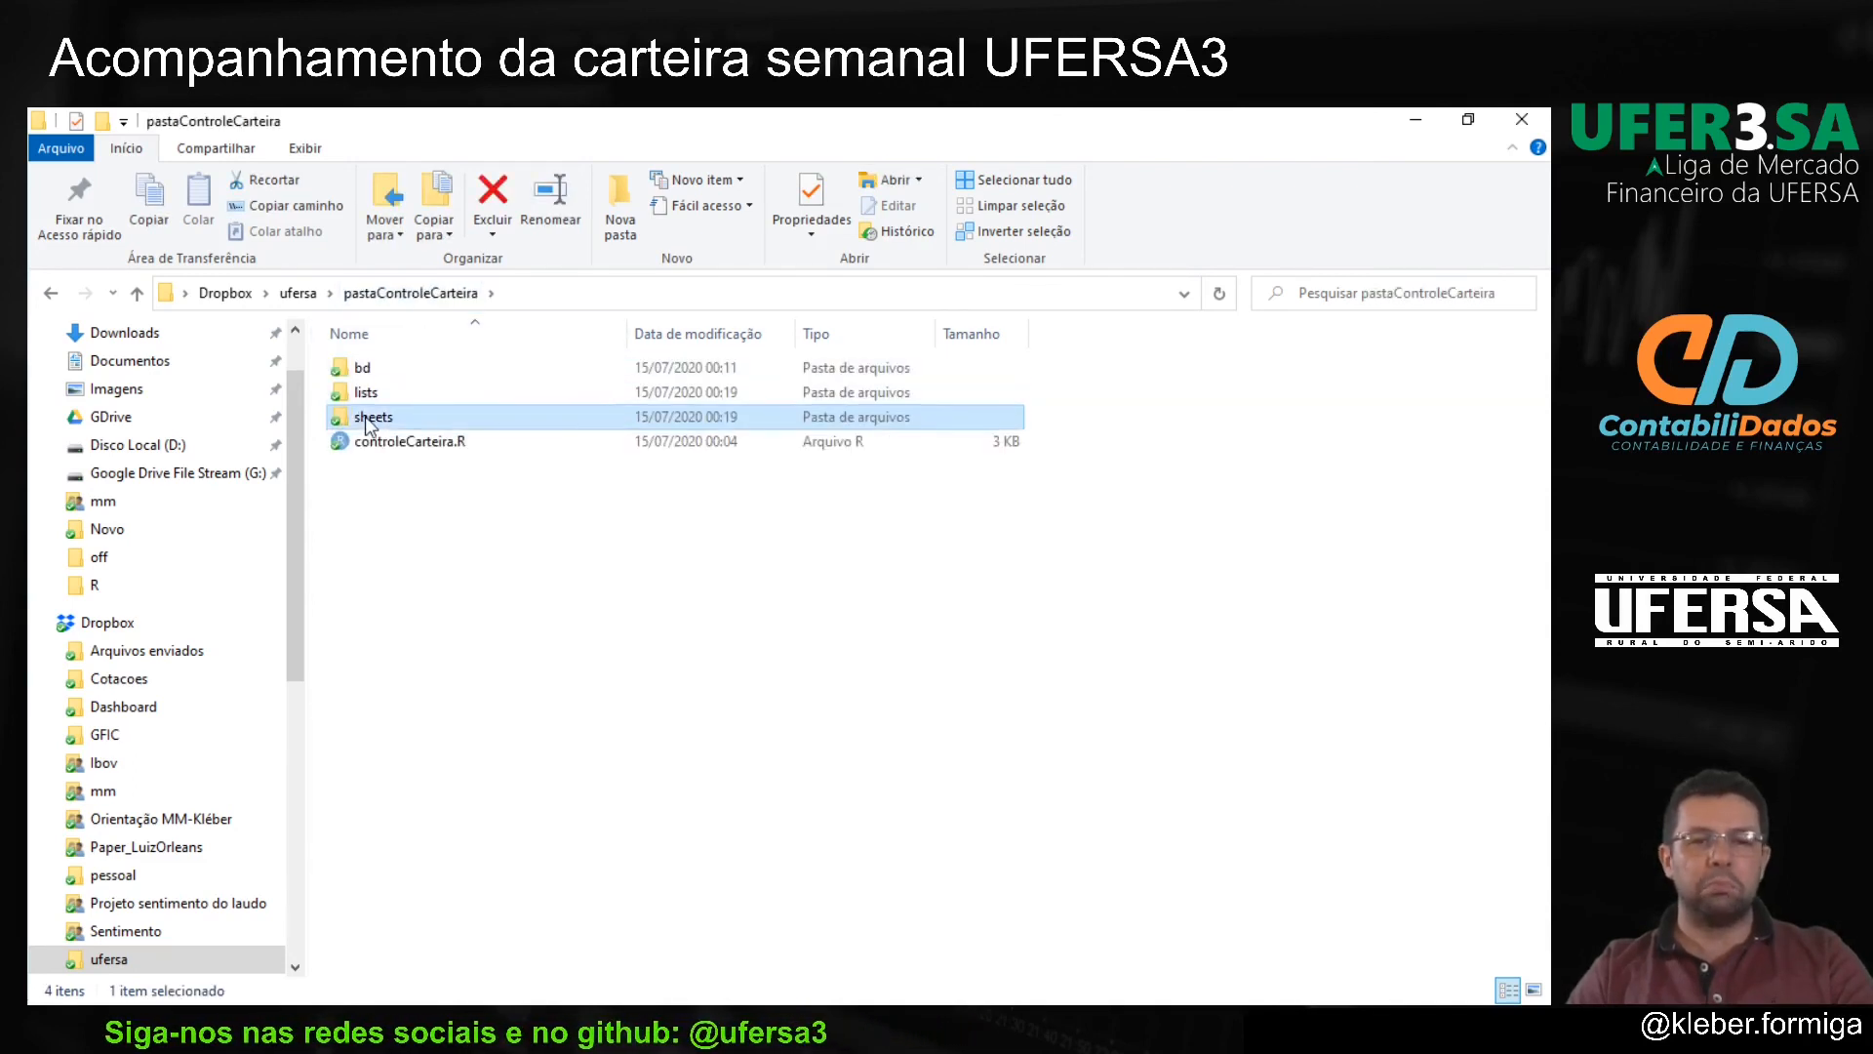
double_click(404, 416)
left_click(426, 295)
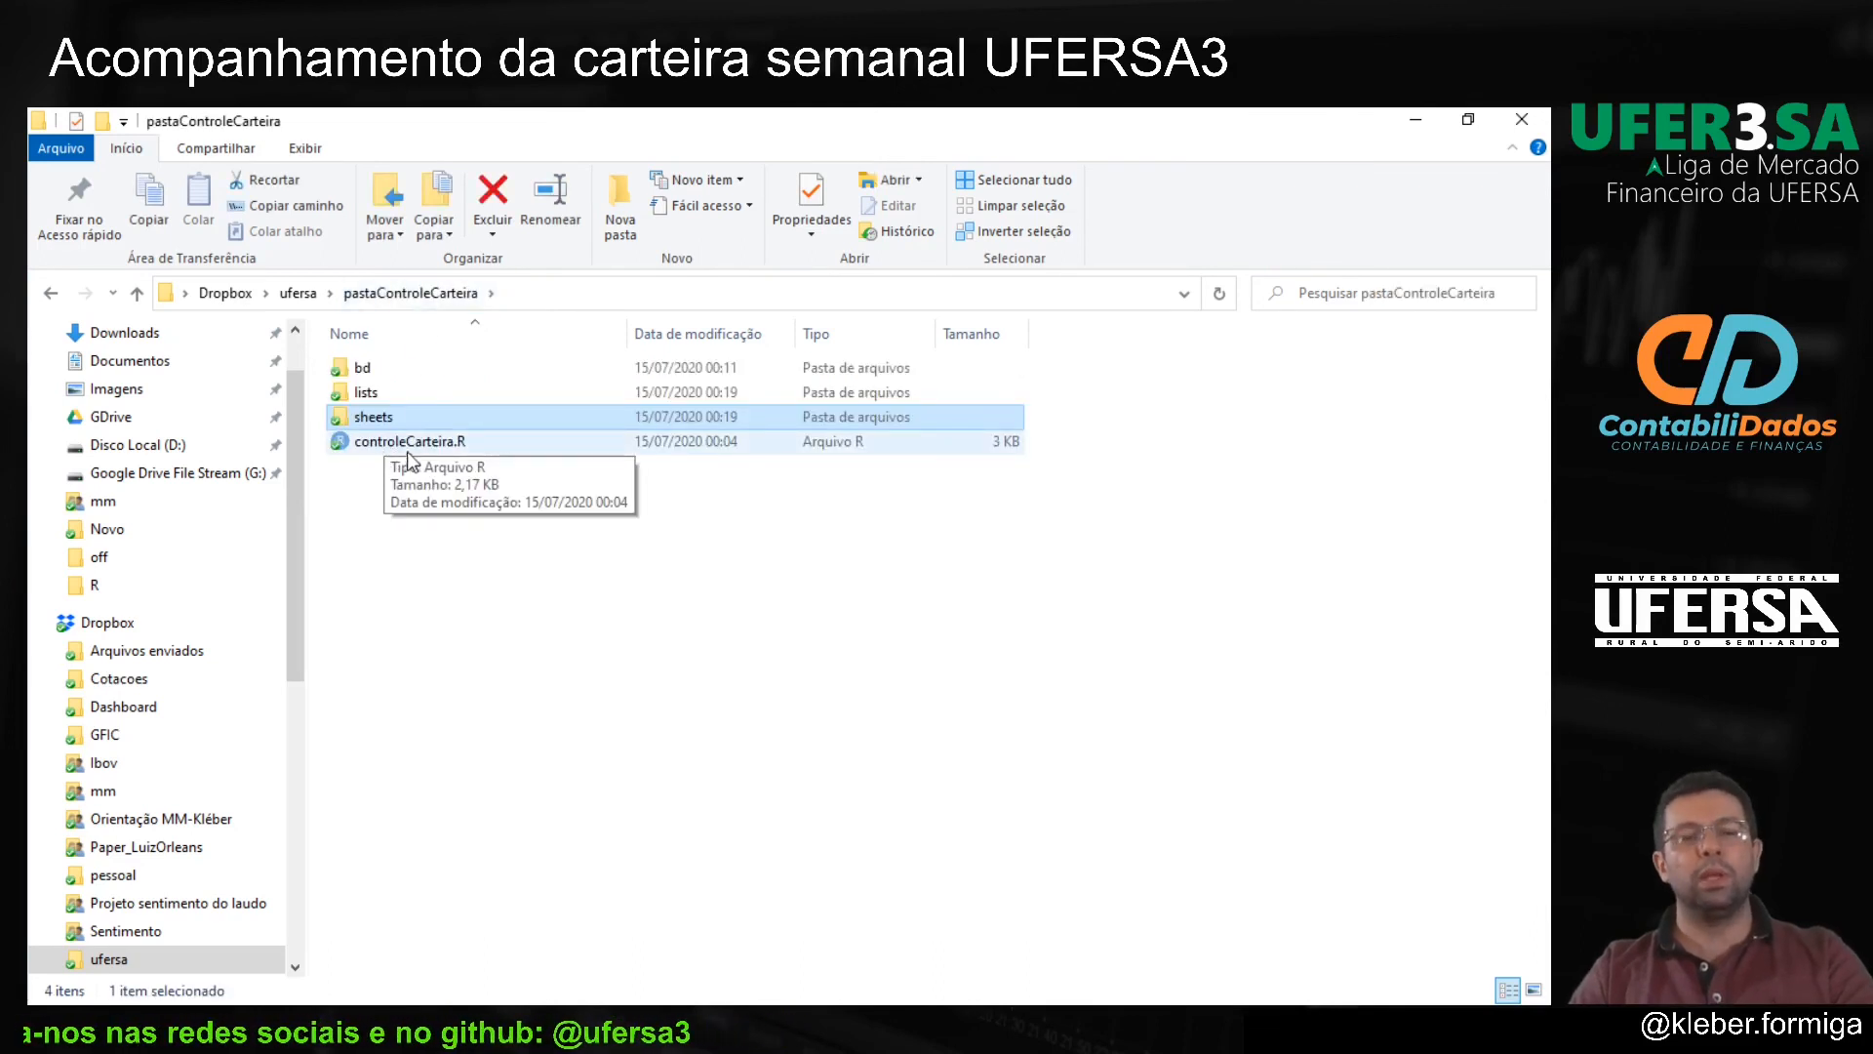
Step: Switch back to RStudio, save the controleCarteira.R script and maximize the console pane
key("alt+Tab")
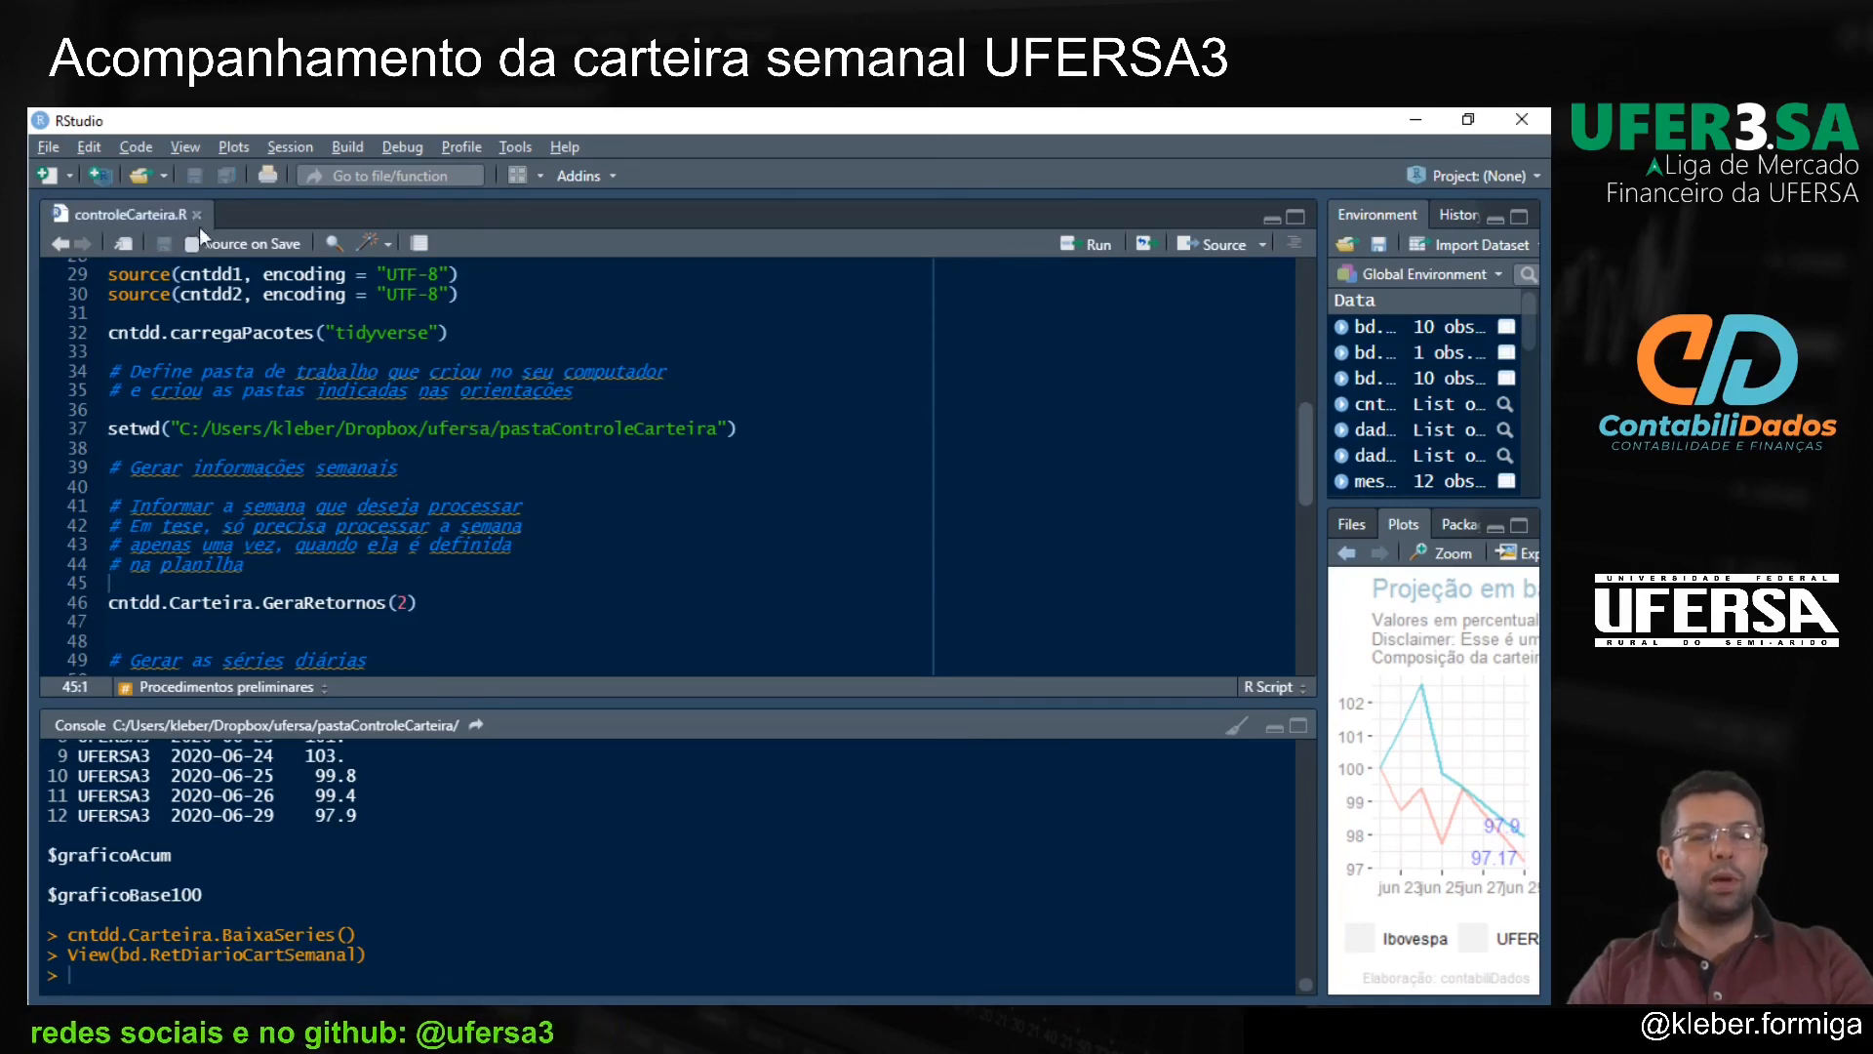
key("ctrl+shift+2")
Step: Switch to OBS and change the active scene to inicio
key("alt+Tab")
key("alt+Tab")
key("alt+Tab")
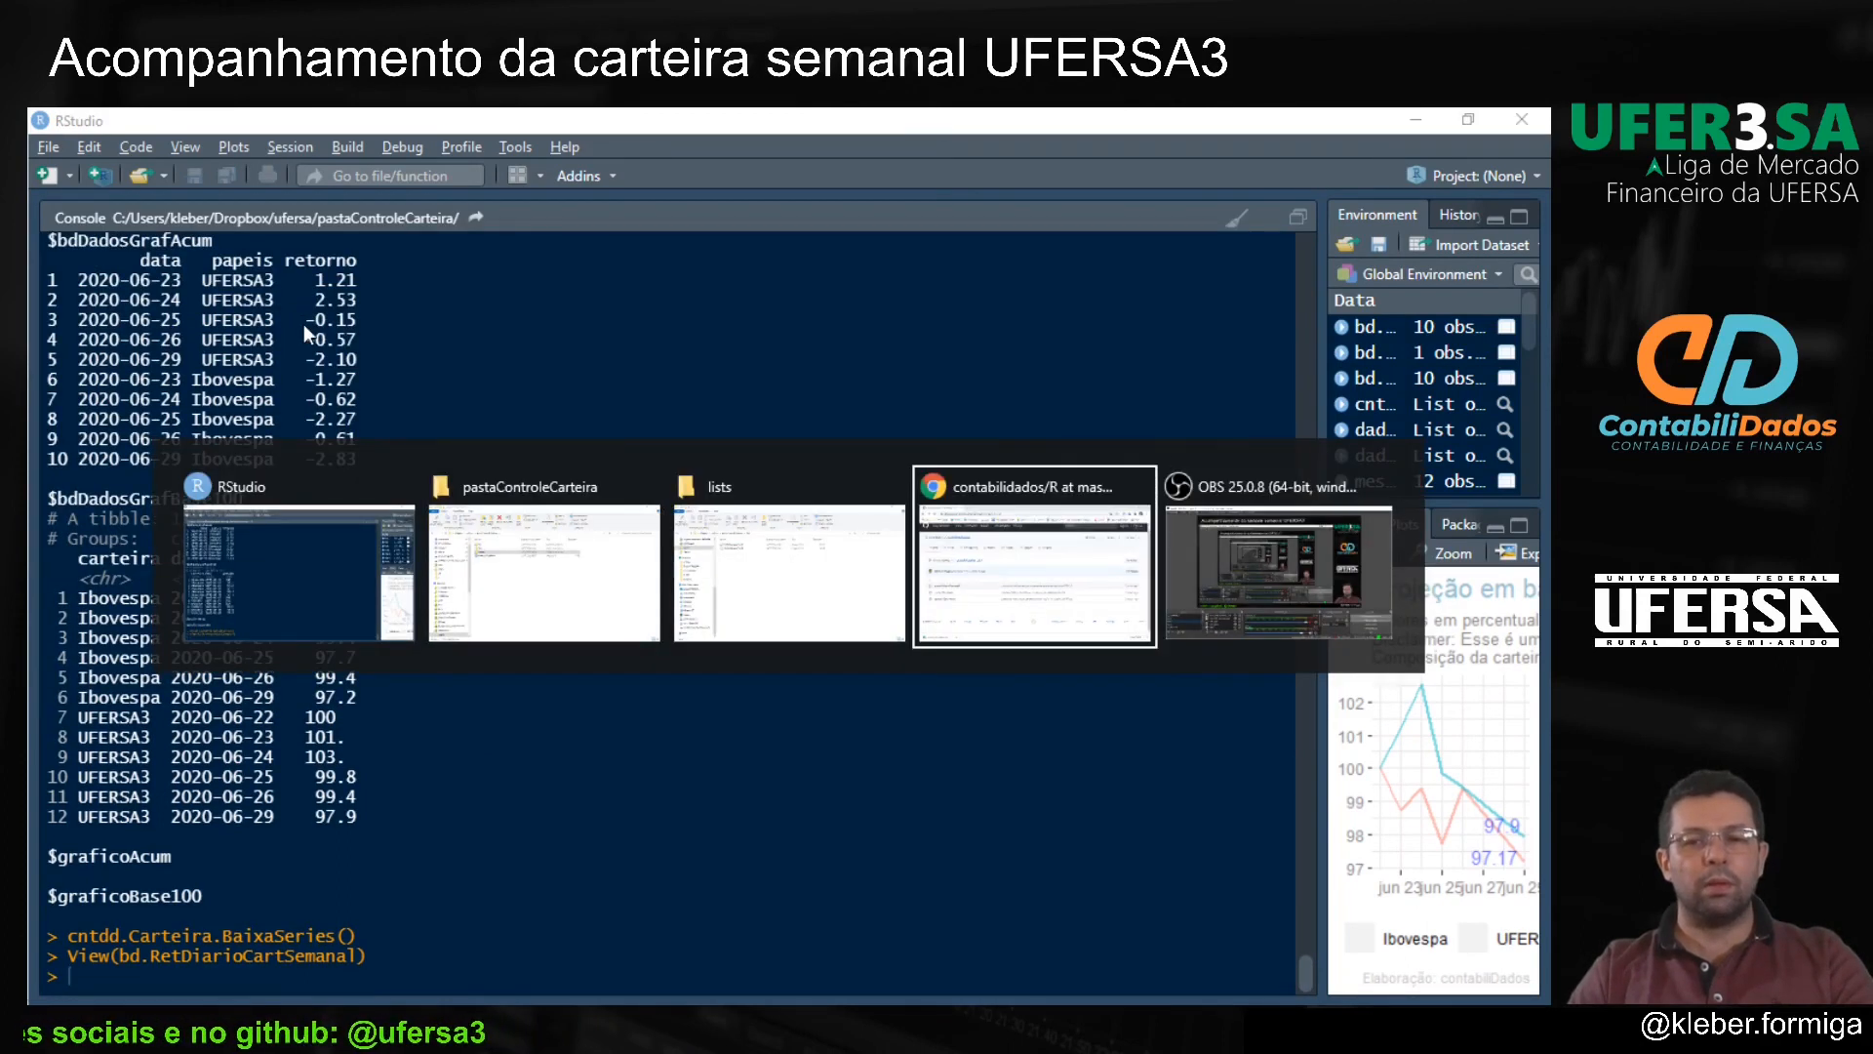
key("alt+Tab")
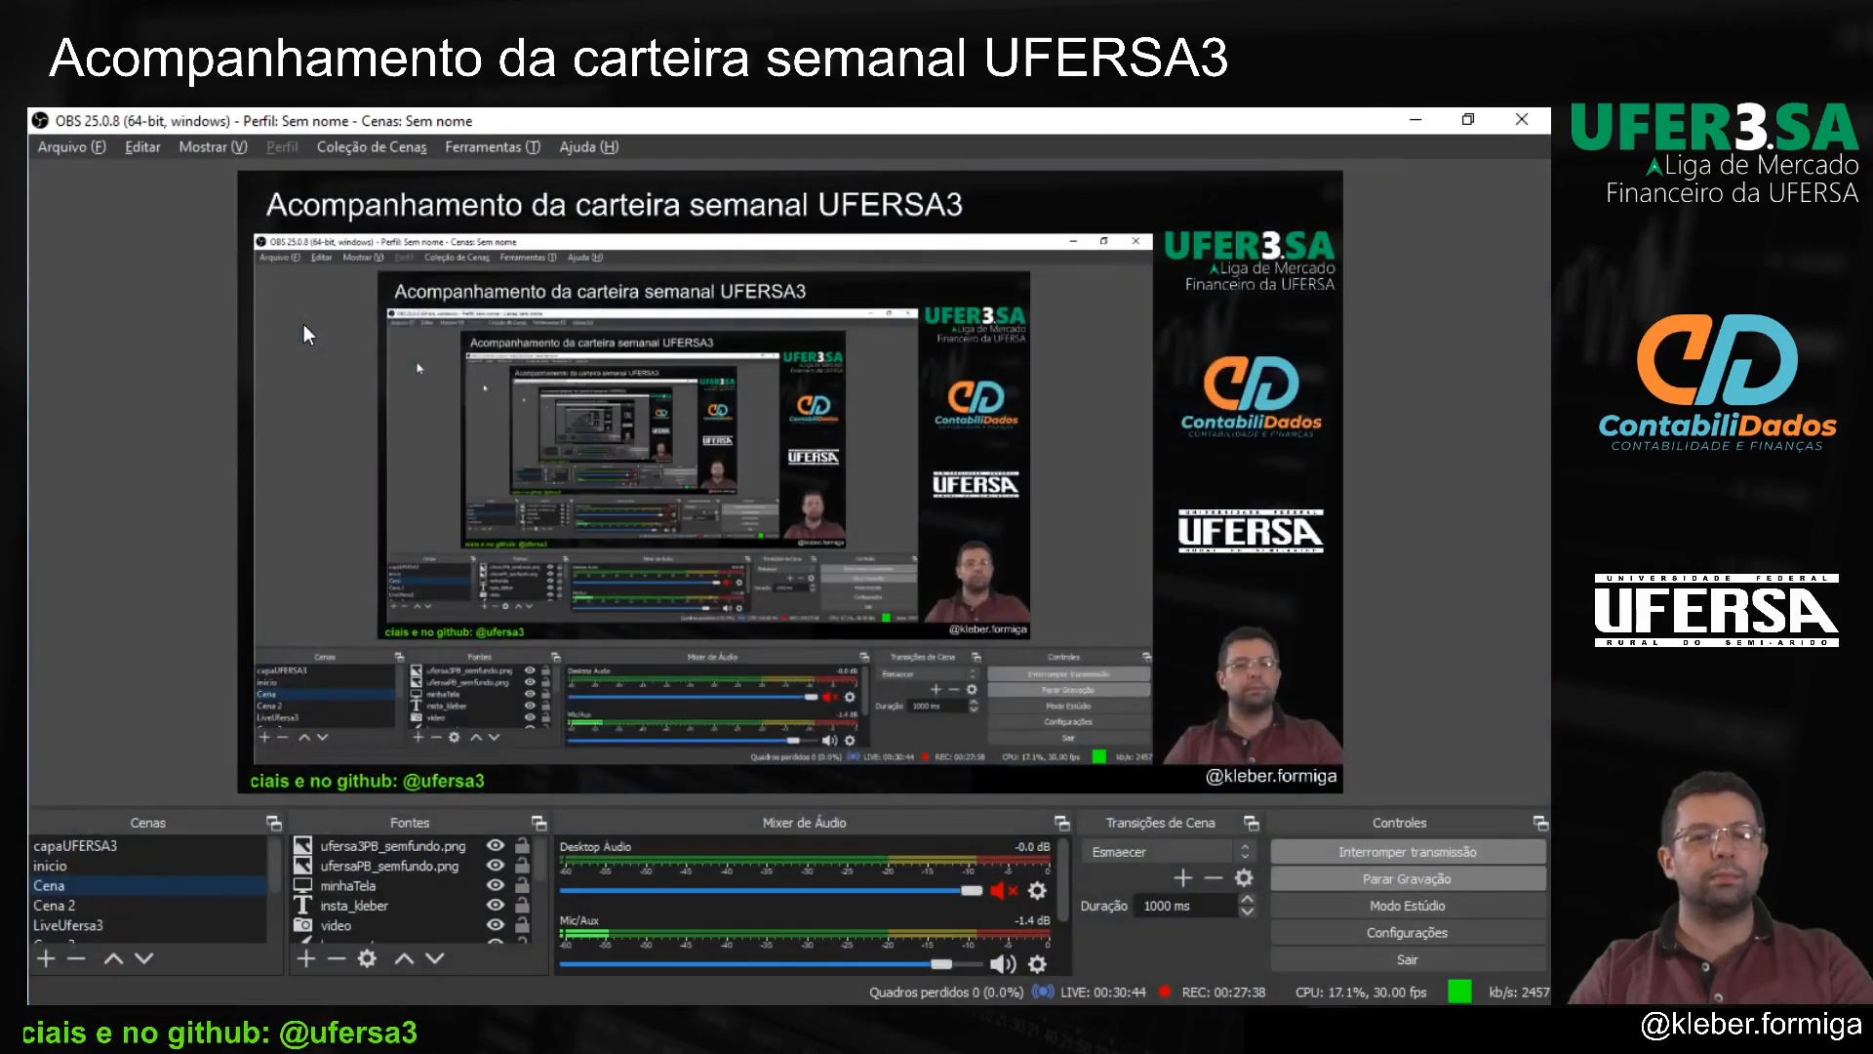
left_click(84, 864)
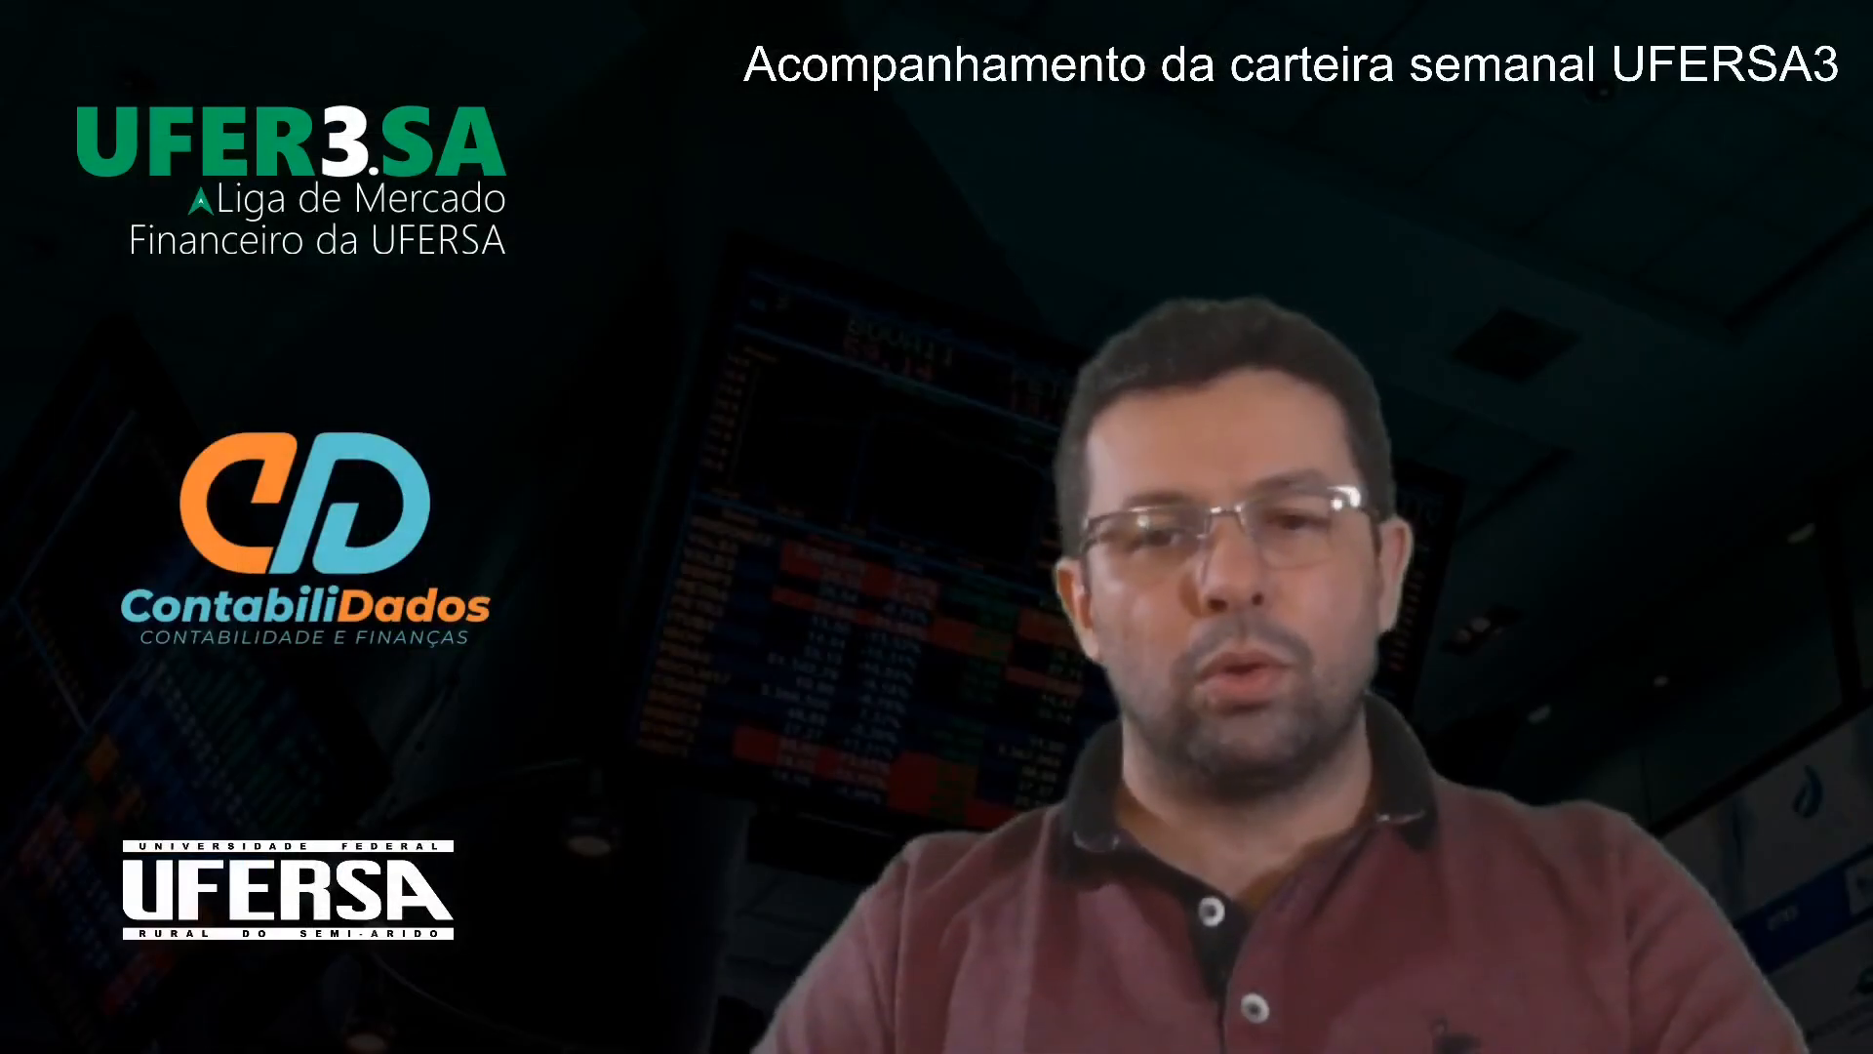